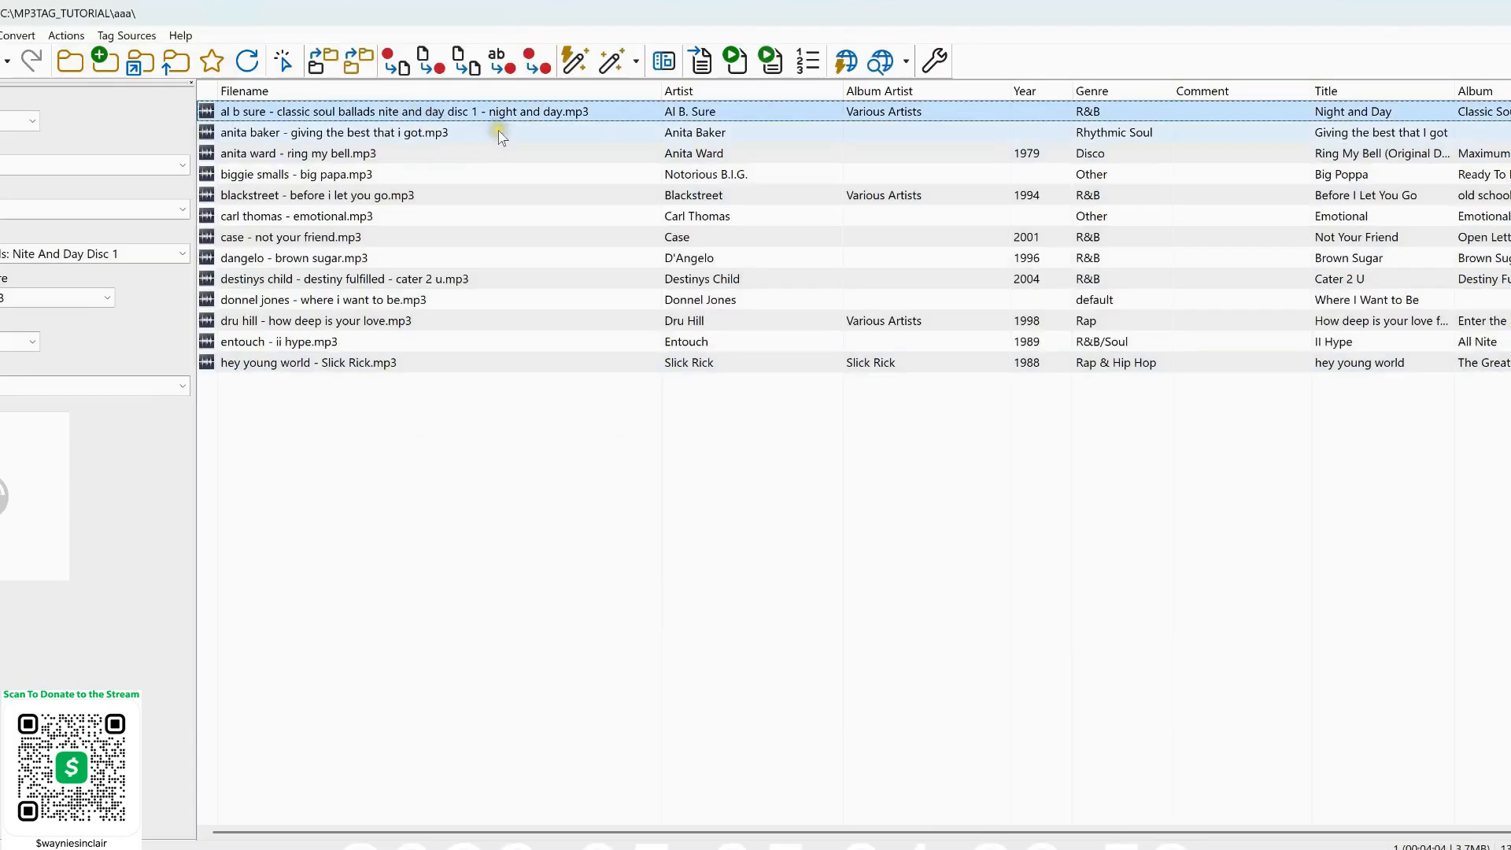
Run the Case conversion action on all the MP3 files in the list.
{"action": "left_click", "coordinate": [442, 435]}
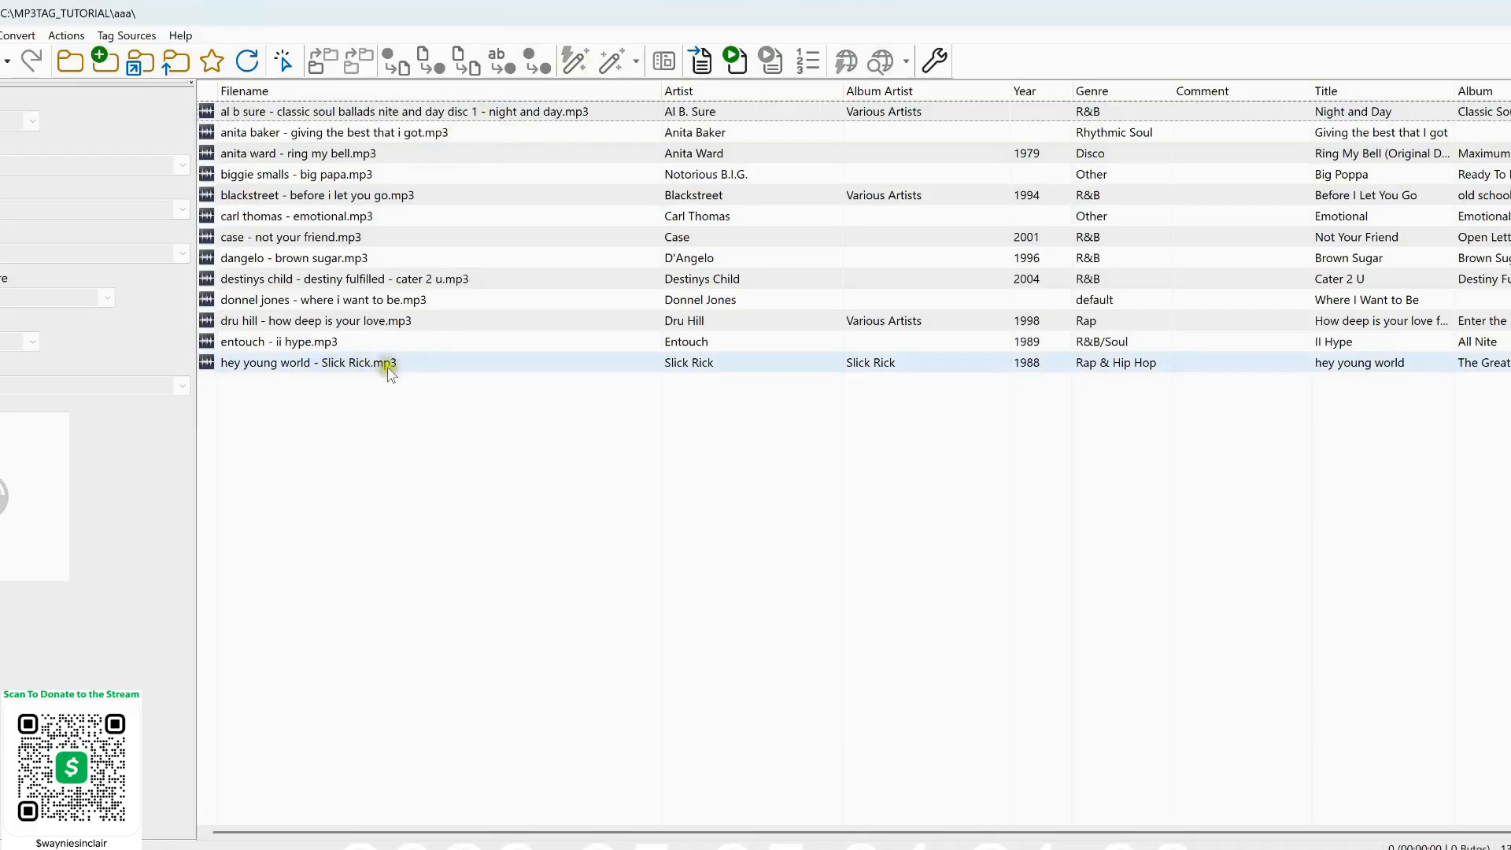
{"action": "key", "text": "ctrl+a"}
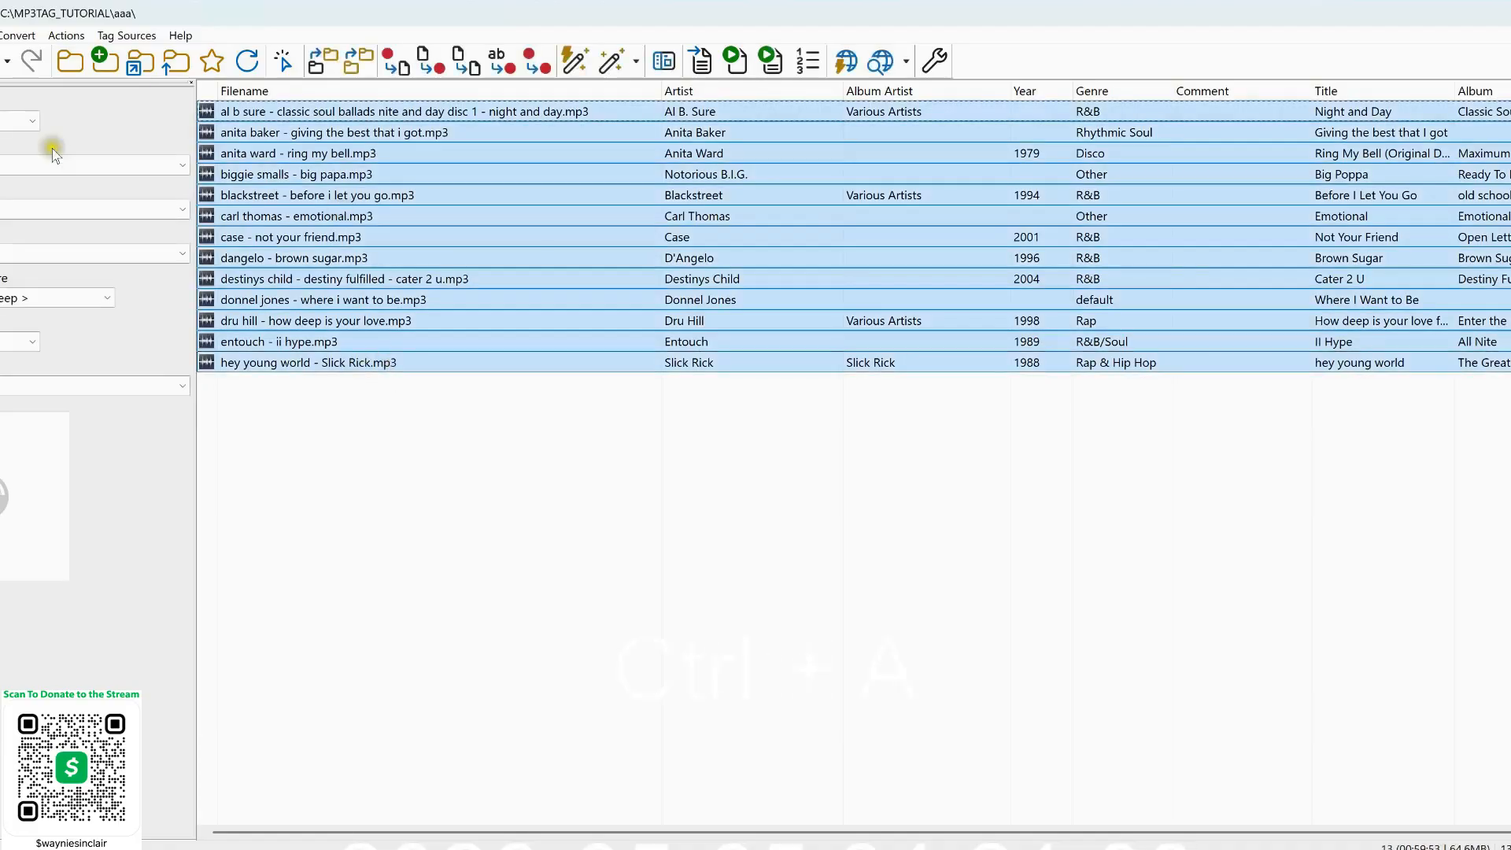
{"action": "left_click", "coordinate": [0, 36]}
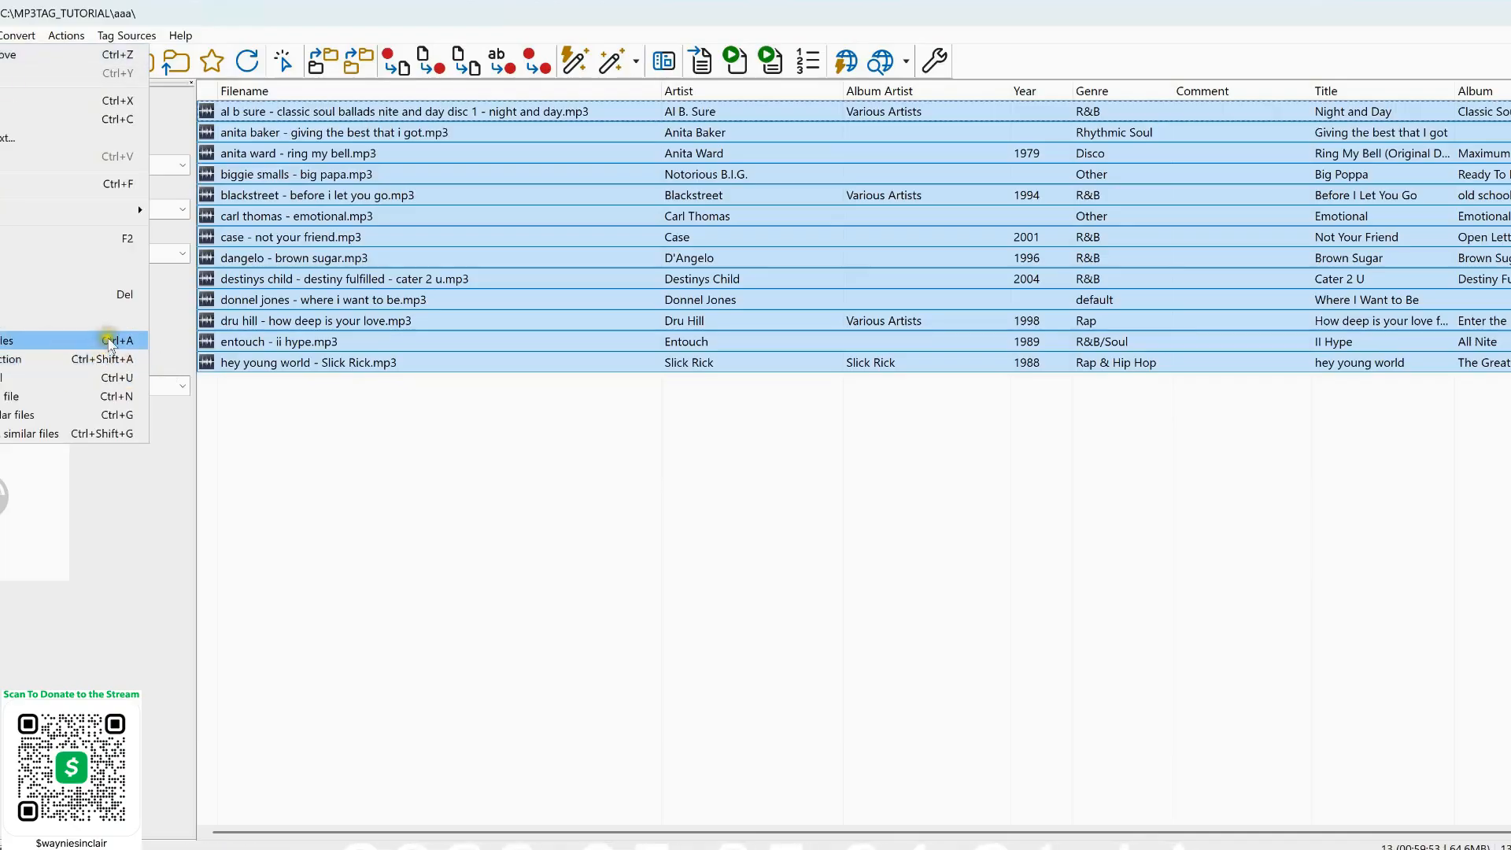
{"action": "left_click", "coordinate": [109, 344]}
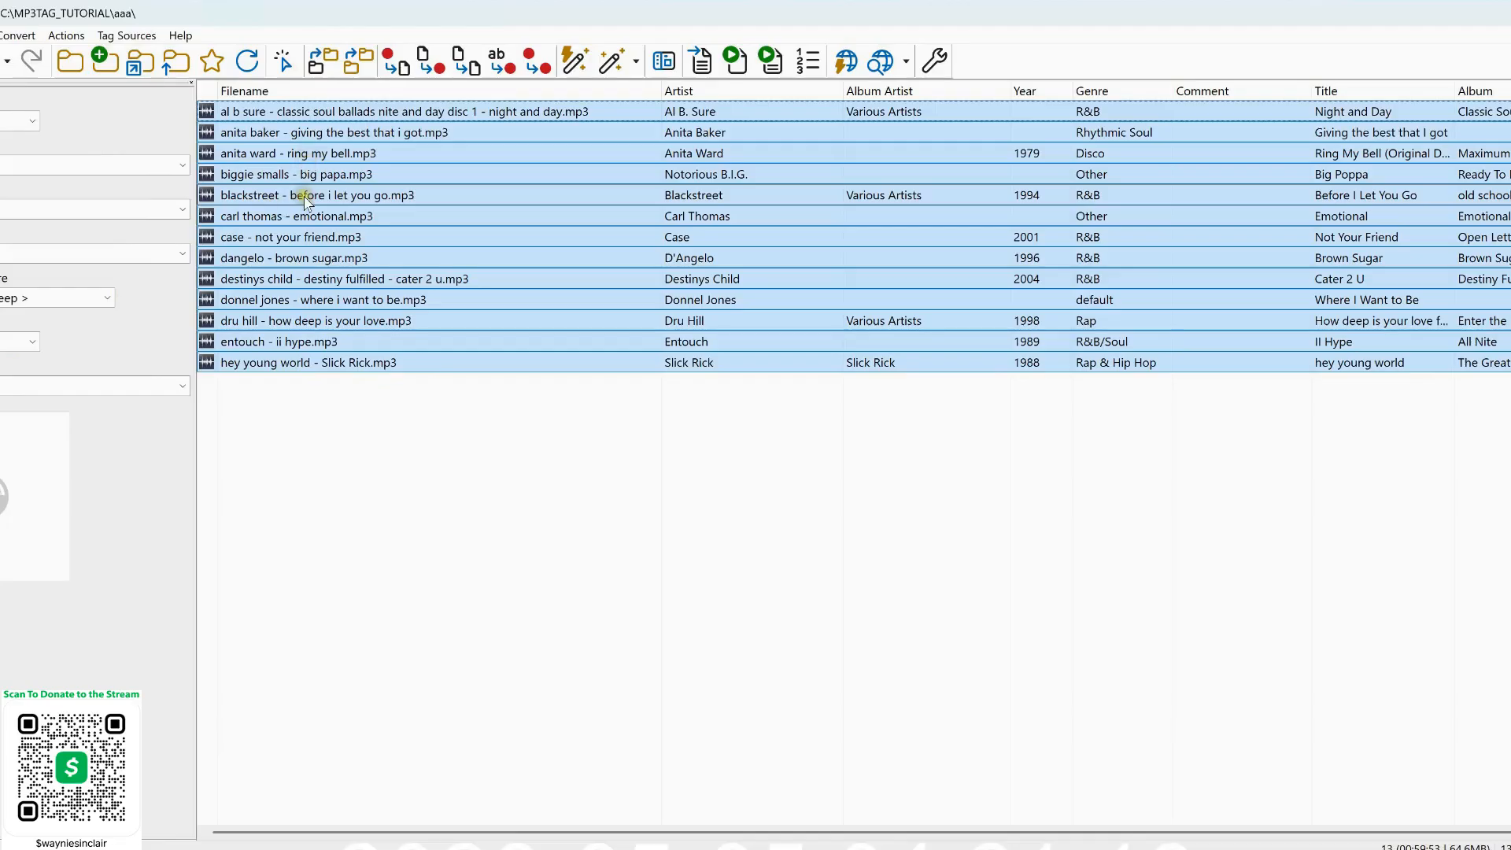
{"action": "left_click", "coordinate": [67, 36]}
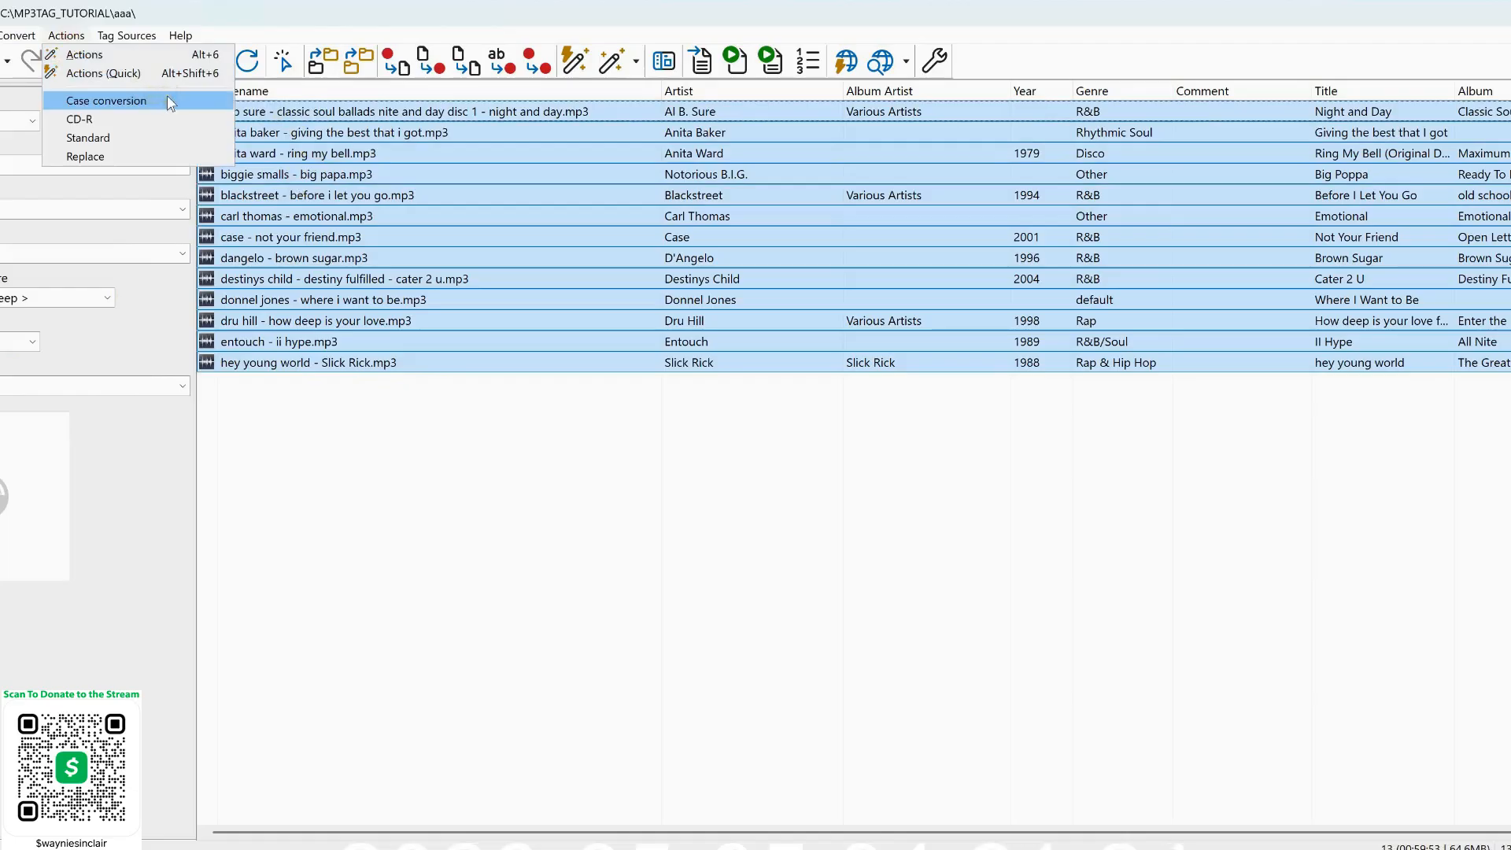
{"action": "left_click", "coordinate": [383, 378]}
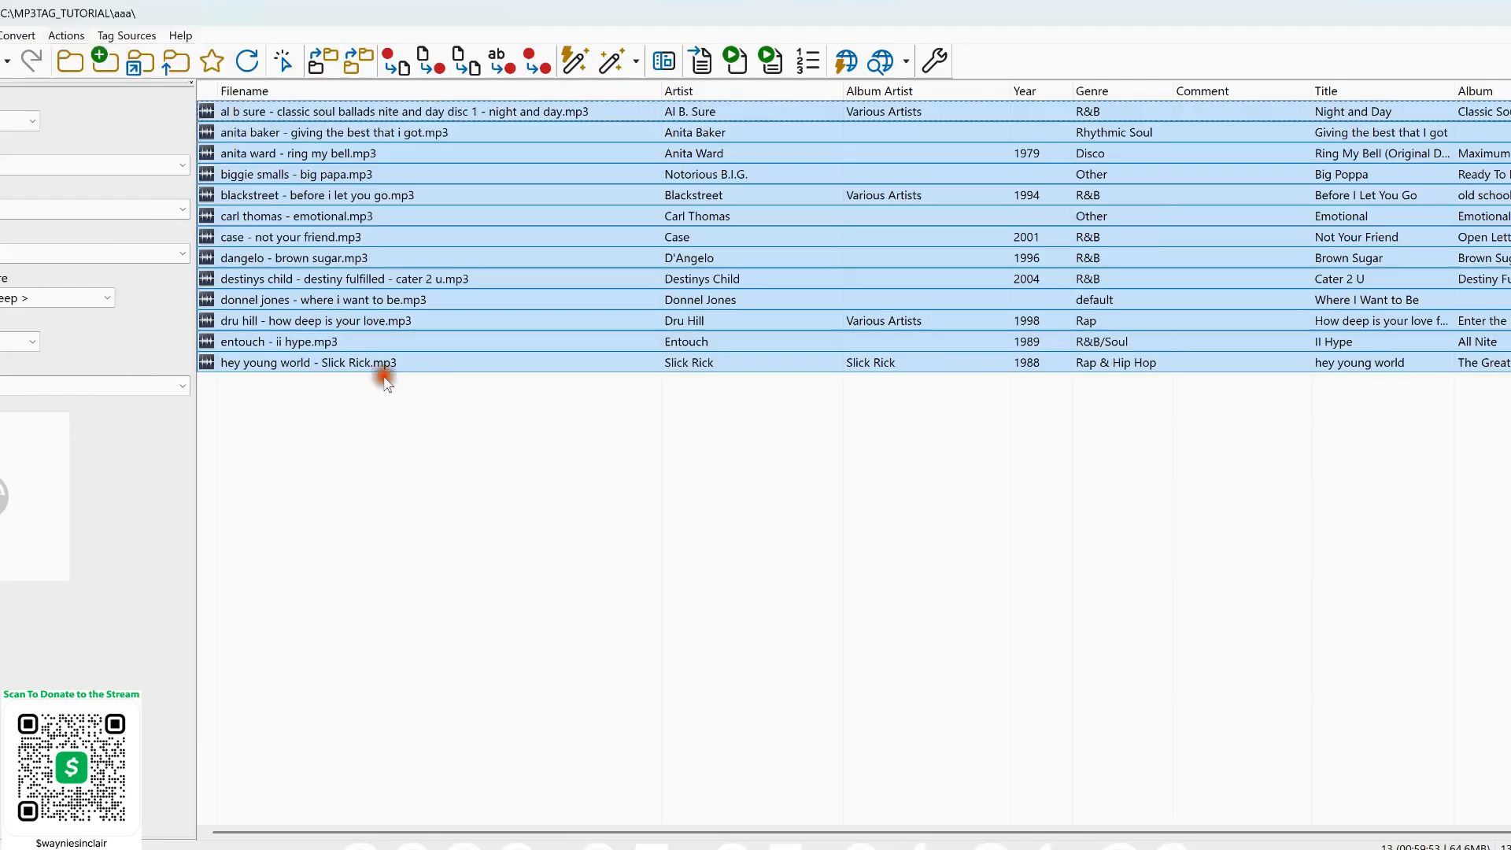
{"action": "key", "text": "ctrl+a"}
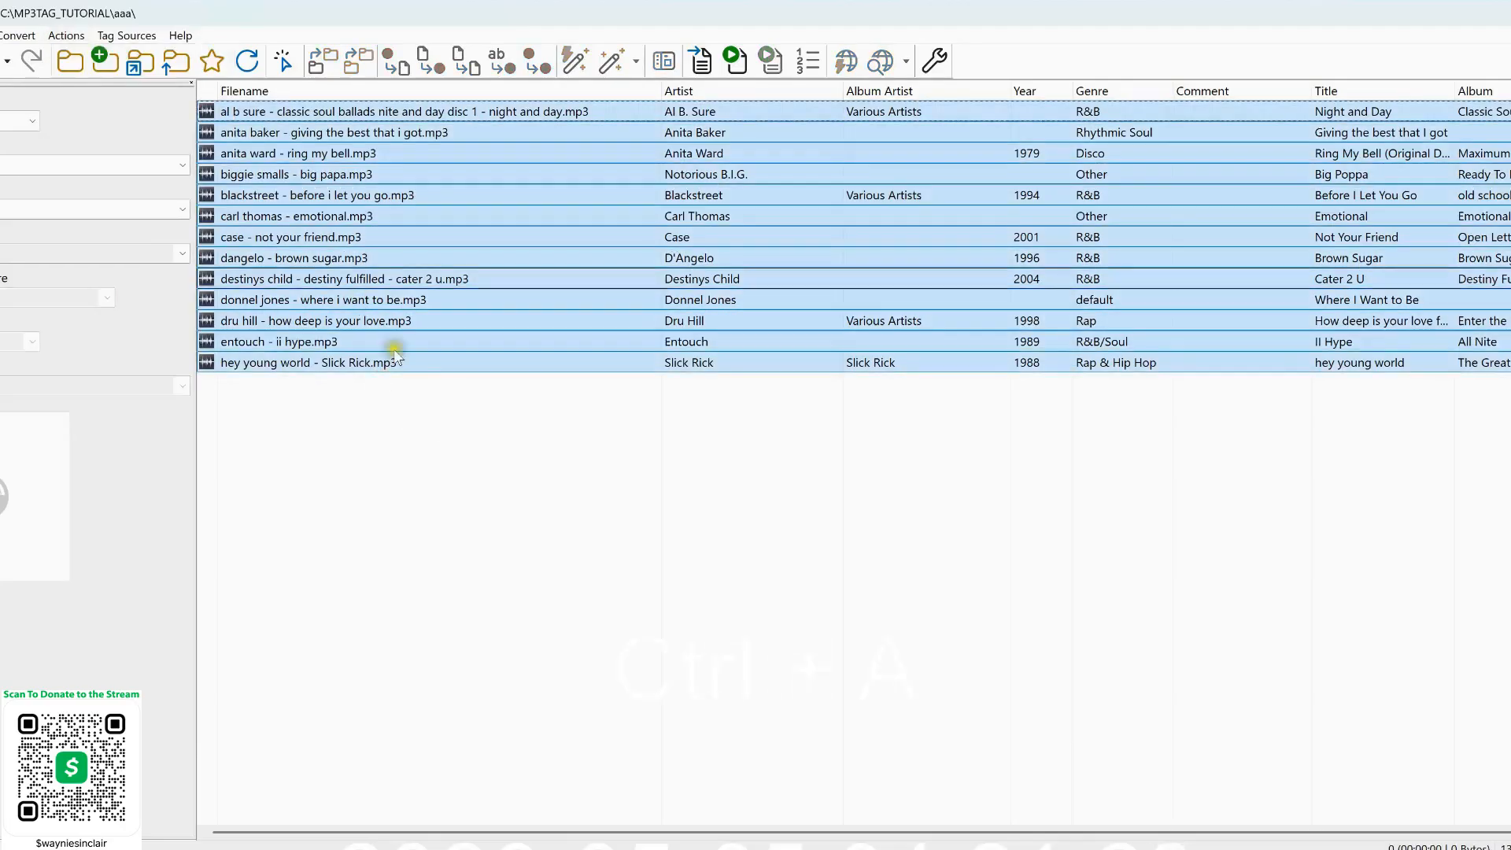
{"action": "right_click", "coordinate": [331, 238]}
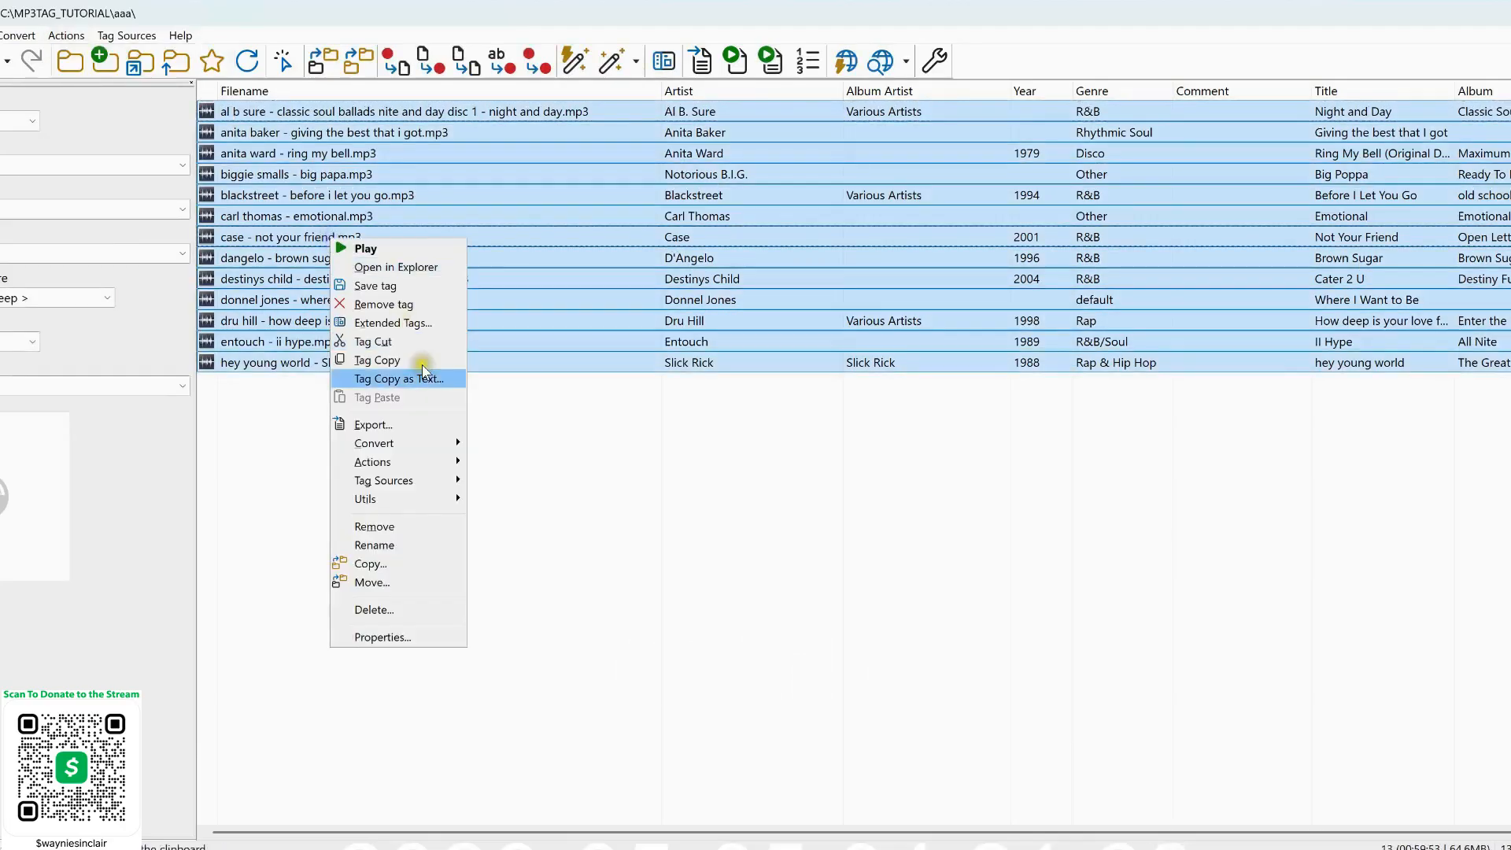
{"action": "mouse_move", "coordinate": [378, 462]}
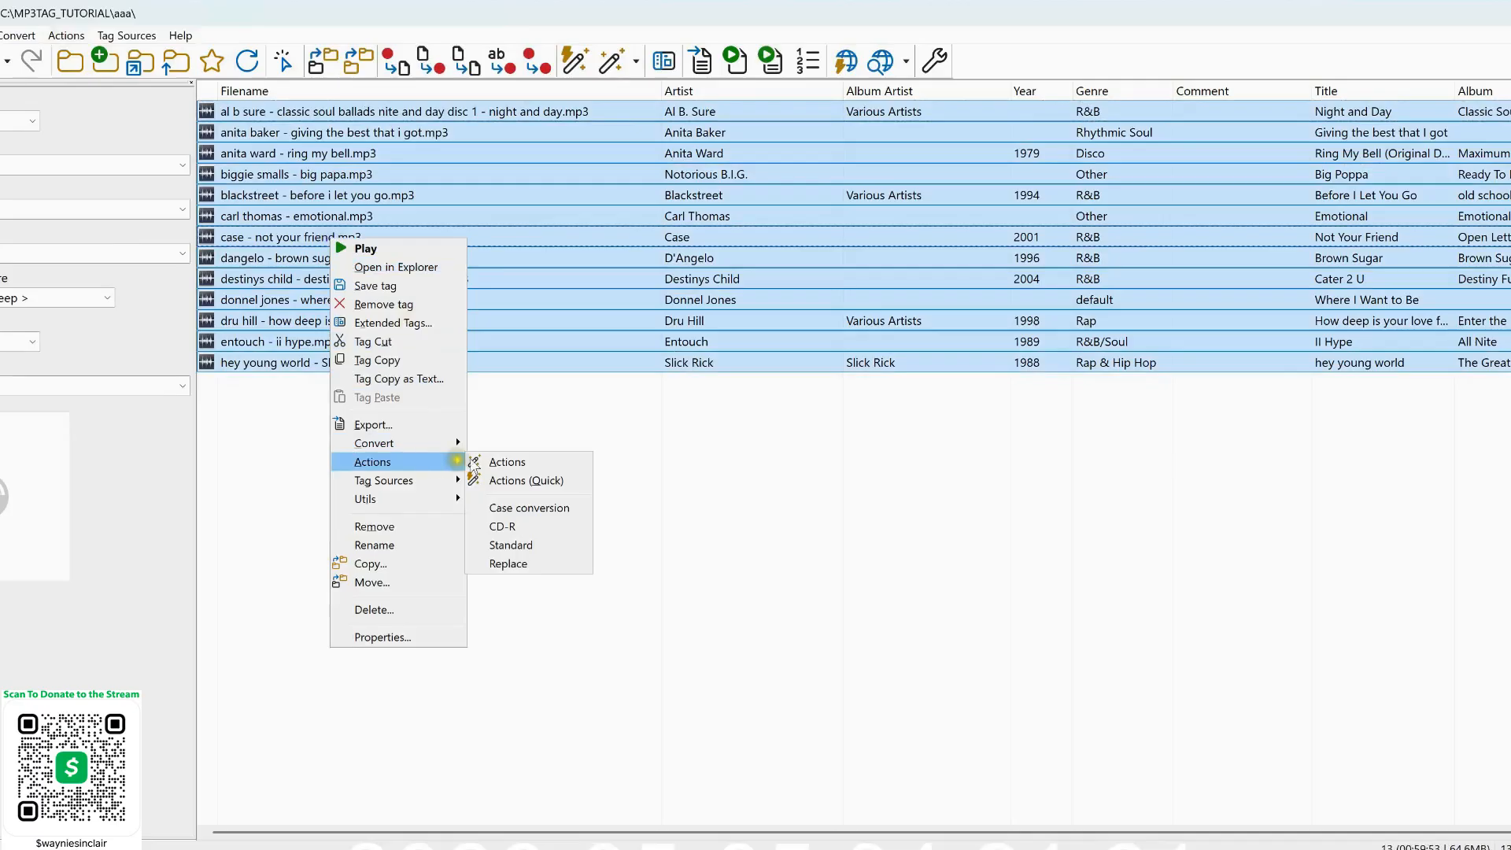
{"action": "left_click", "coordinate": [583, 513]}
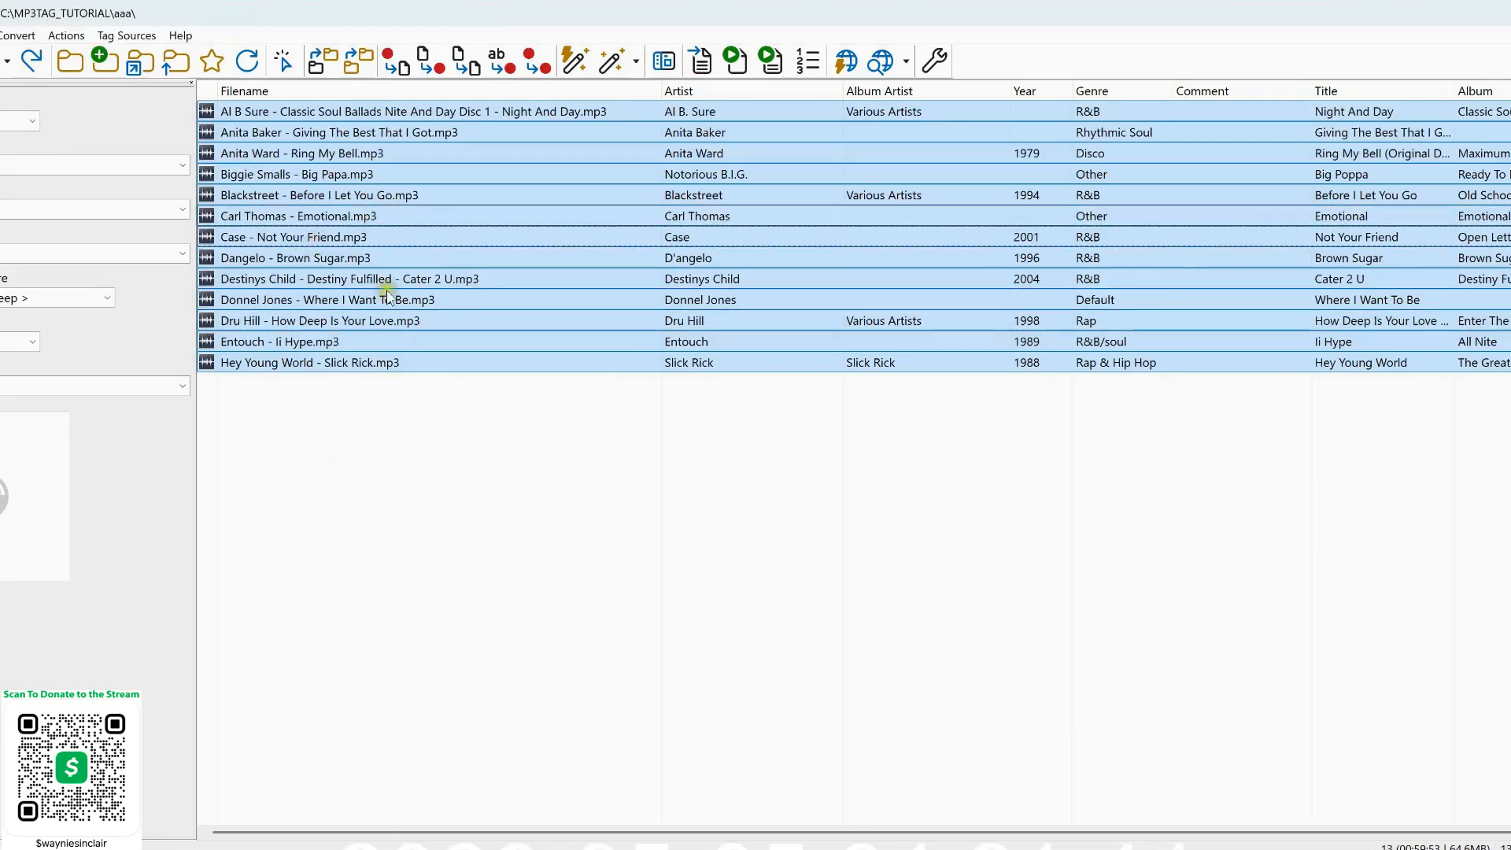
Set up a Tag - Tag conversion with ALBUMARTIST as the target field and %artist% as the format string.
{"action": "left_click", "coordinate": [547, 69]}
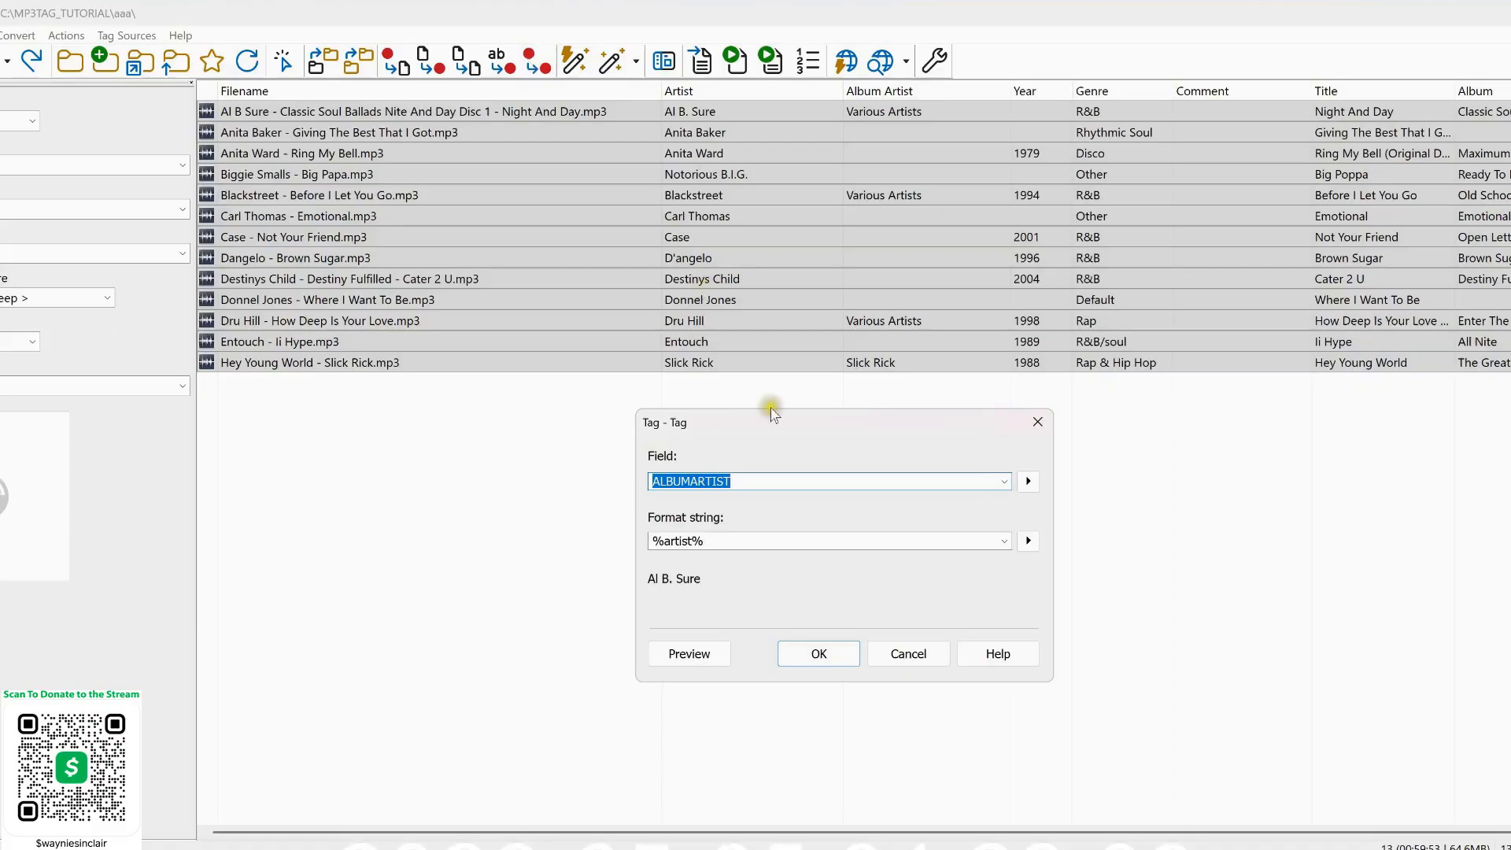
{"action": "left_click", "coordinate": [1003, 482]}
{"action": "left_click", "coordinate": [1000, 566]}
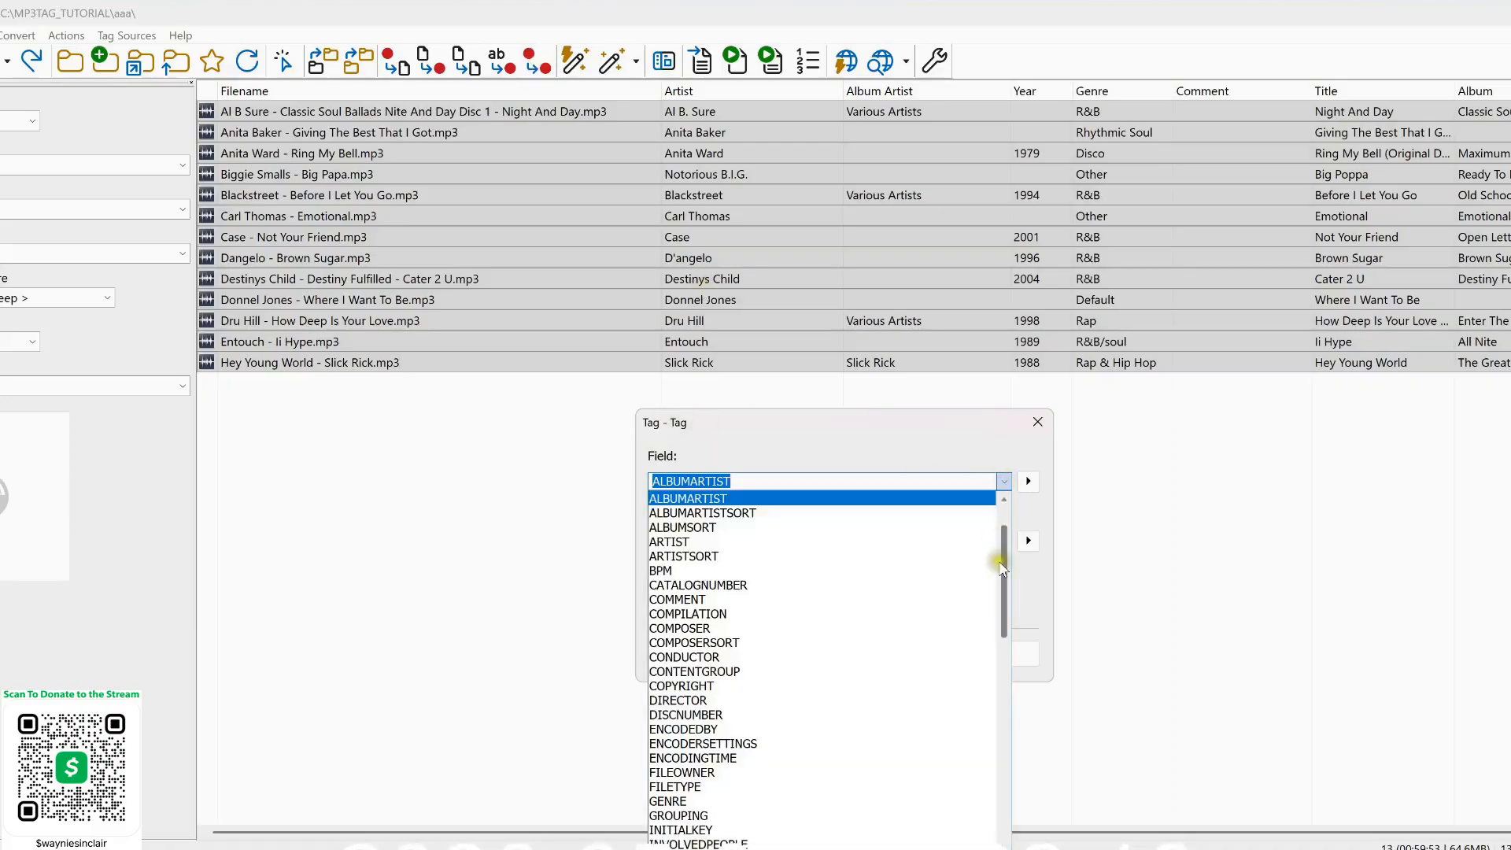
{"action": "left_click_drag", "start_coordinate": [1005, 559], "coordinate": [1005, 530]}
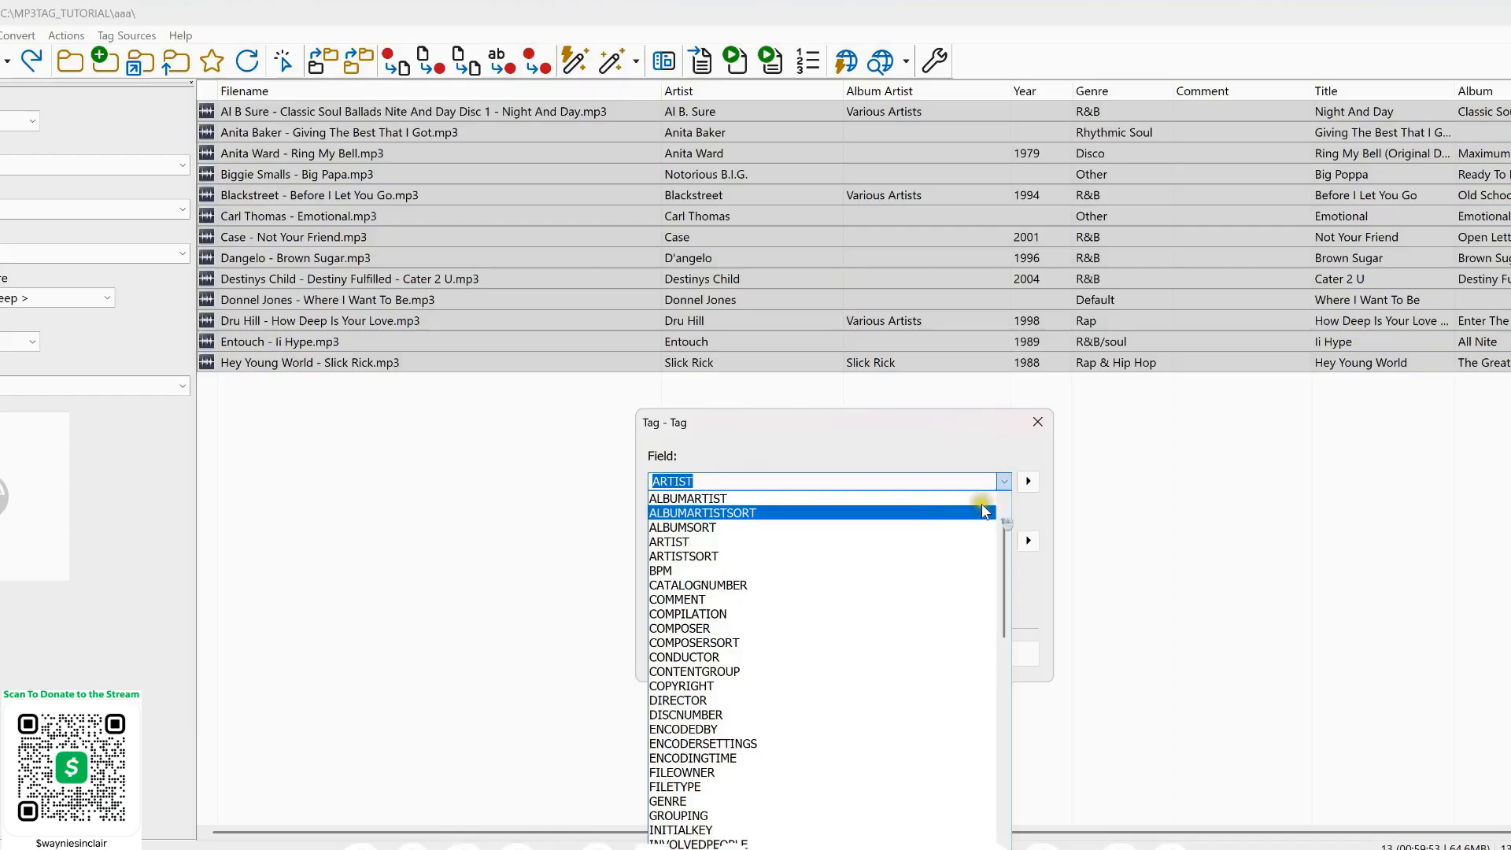
{"action": "left_click", "coordinate": [843, 498]}
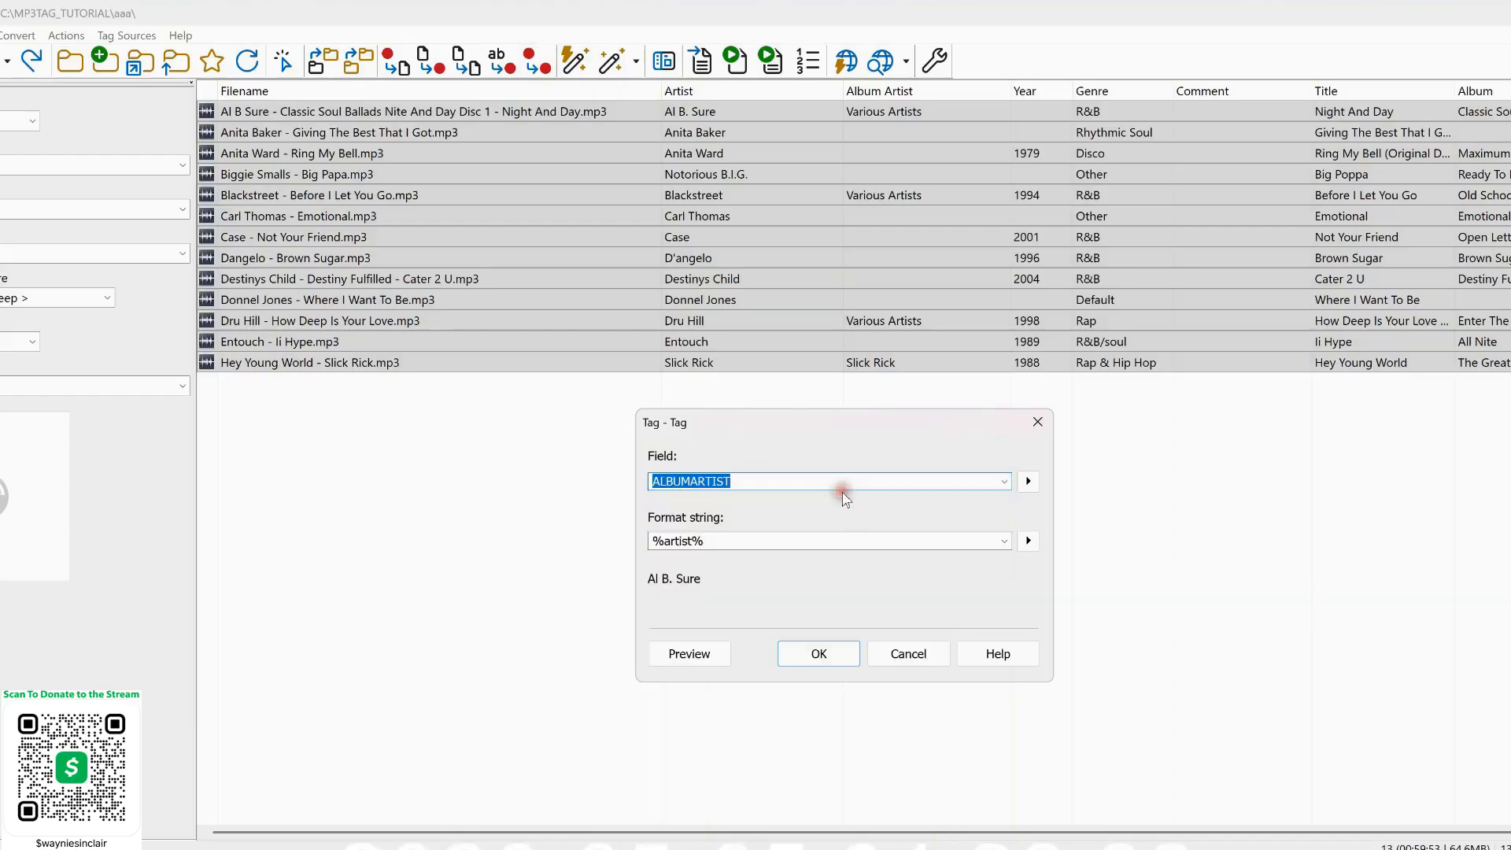
{"action": "left_click", "coordinate": [1007, 541]}
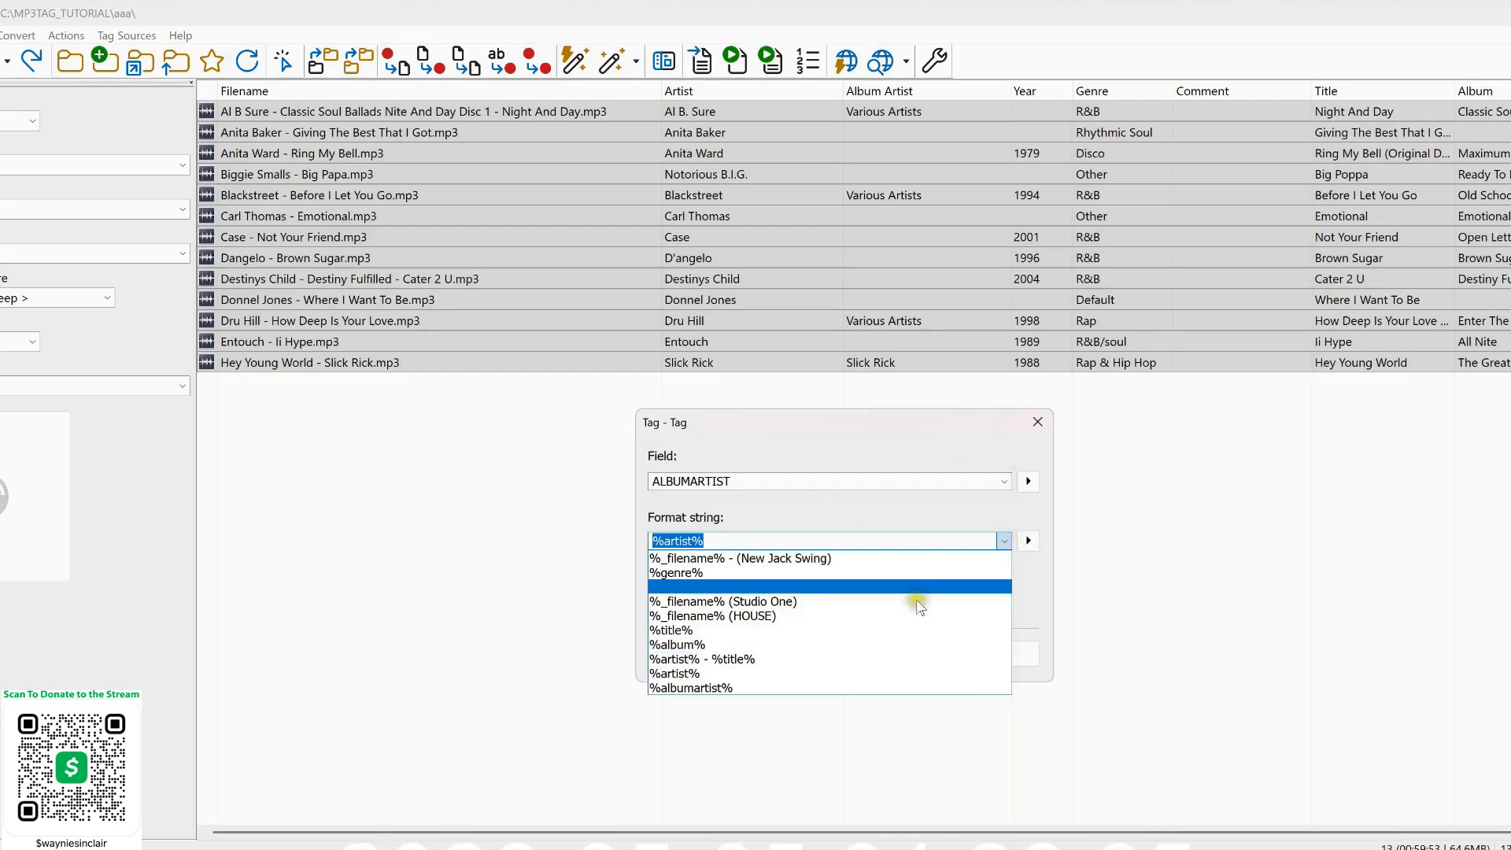
{"action": "left_click", "coordinate": [718, 675]}
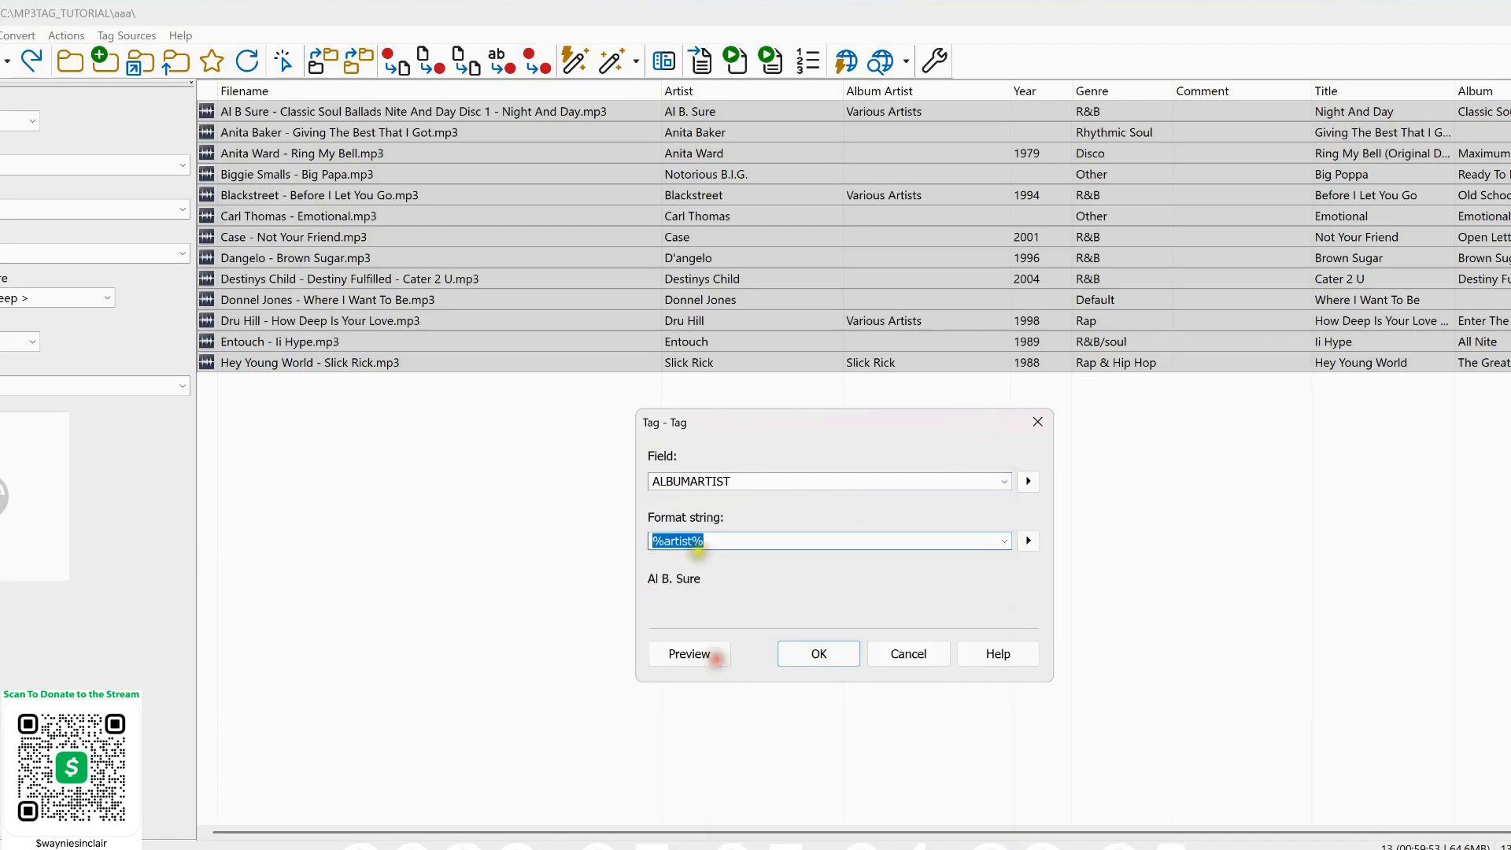
Clear the conversion's format string and enter %artist% by hand, without the auto-completed title part.
{"action": "left_click", "coordinate": [705, 541]}
{"action": "key", "text": "ctrl+a"}
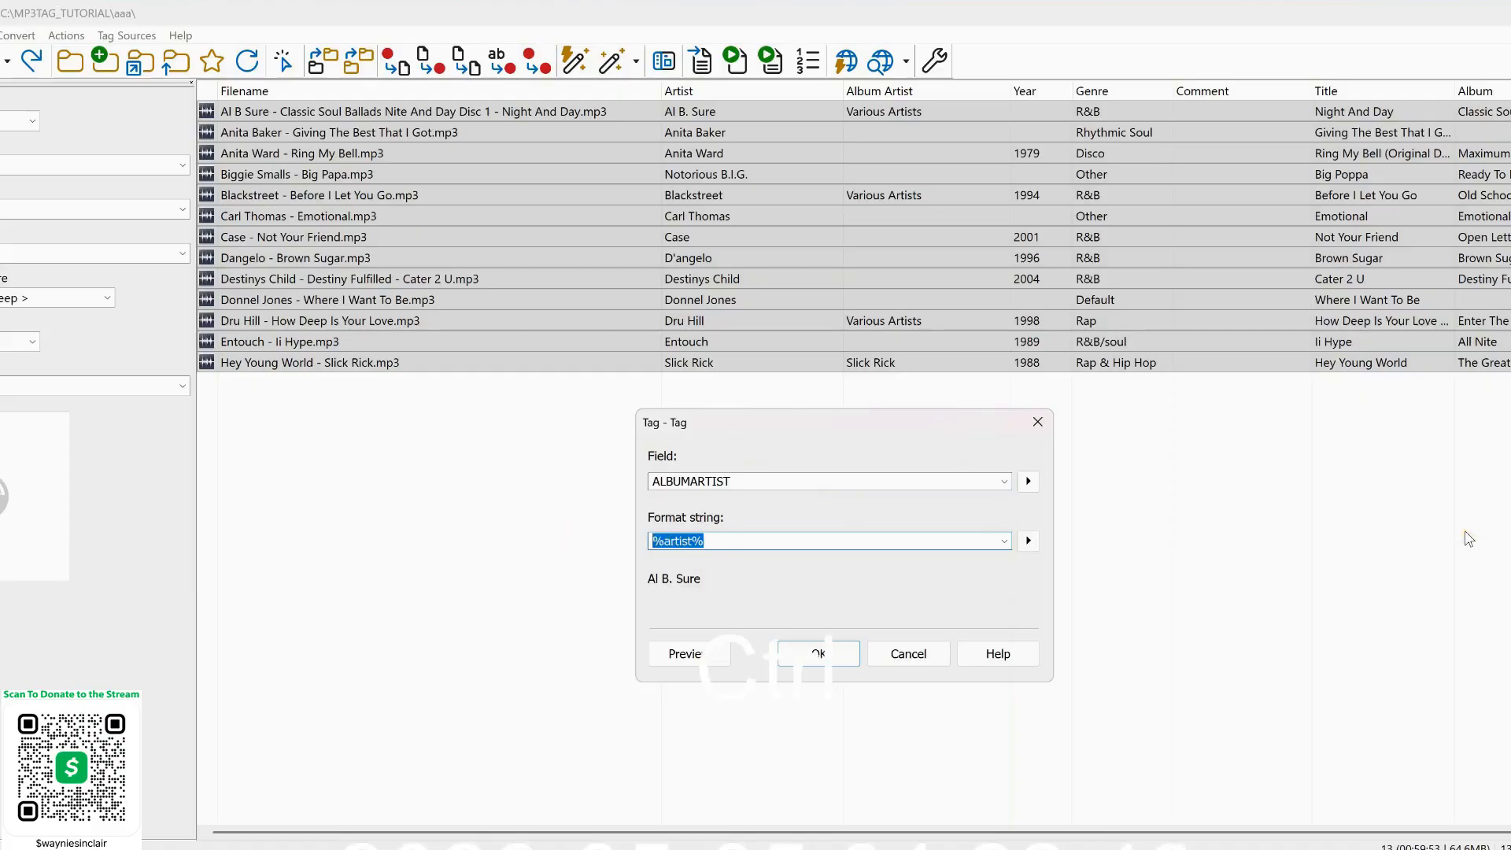
{"action": "key", "text": "ctrl+x"}
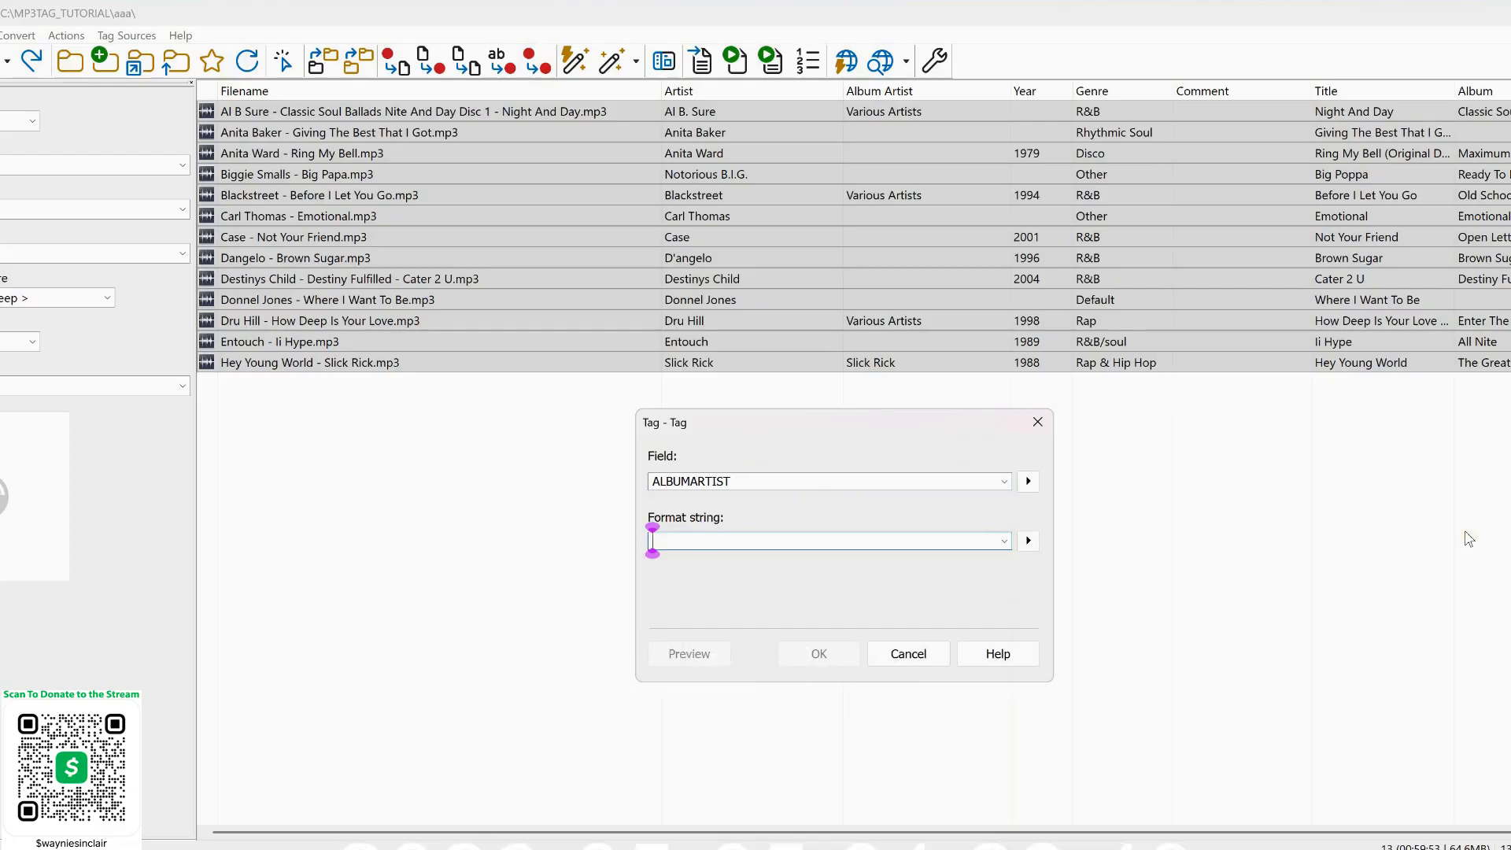
{"action": "type", "text": "%"}
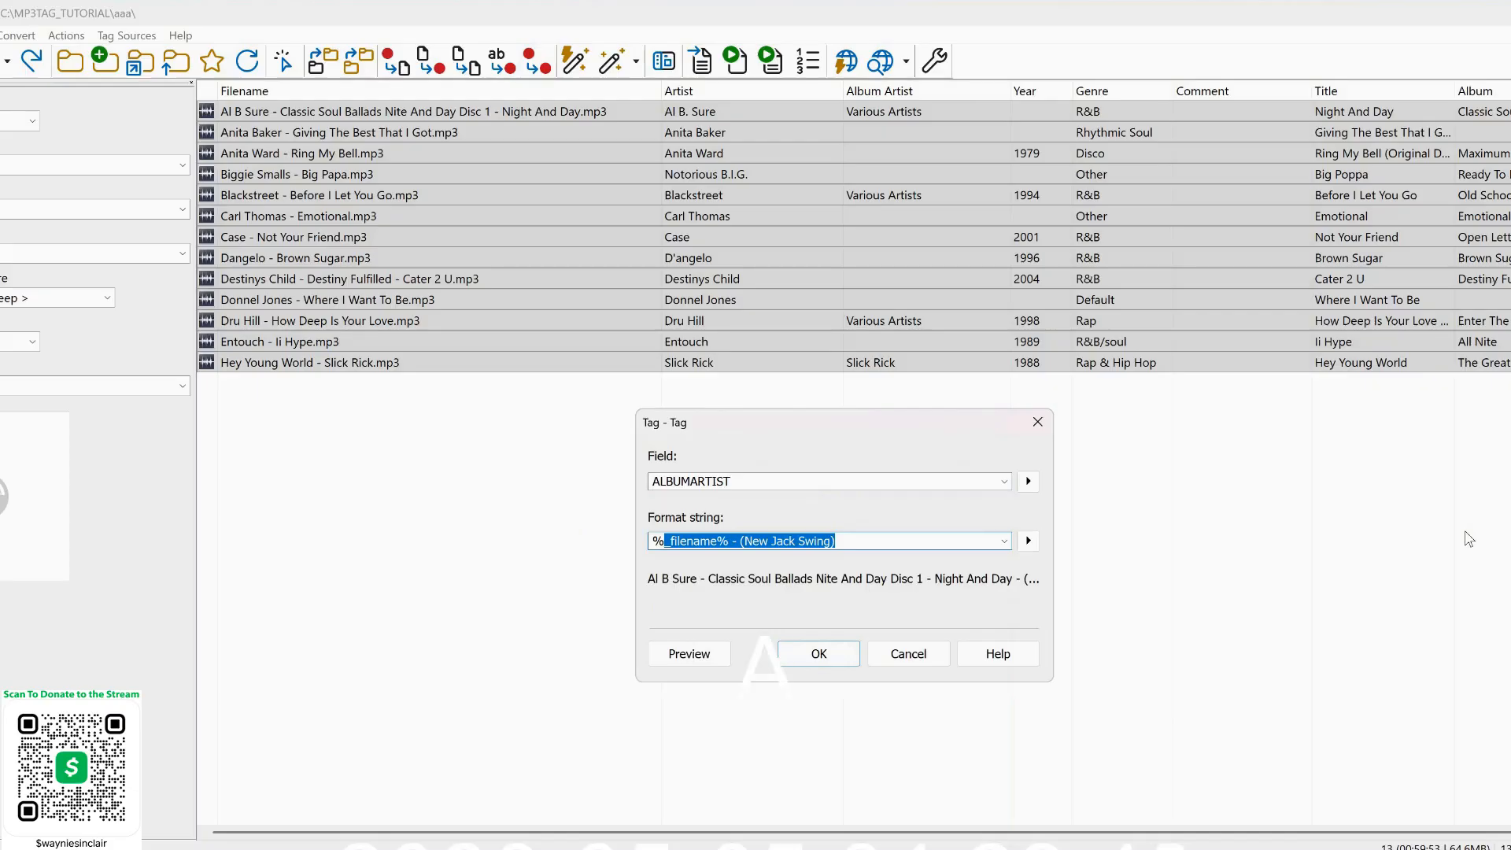
{"action": "type", "text": "artist% - %title%"}
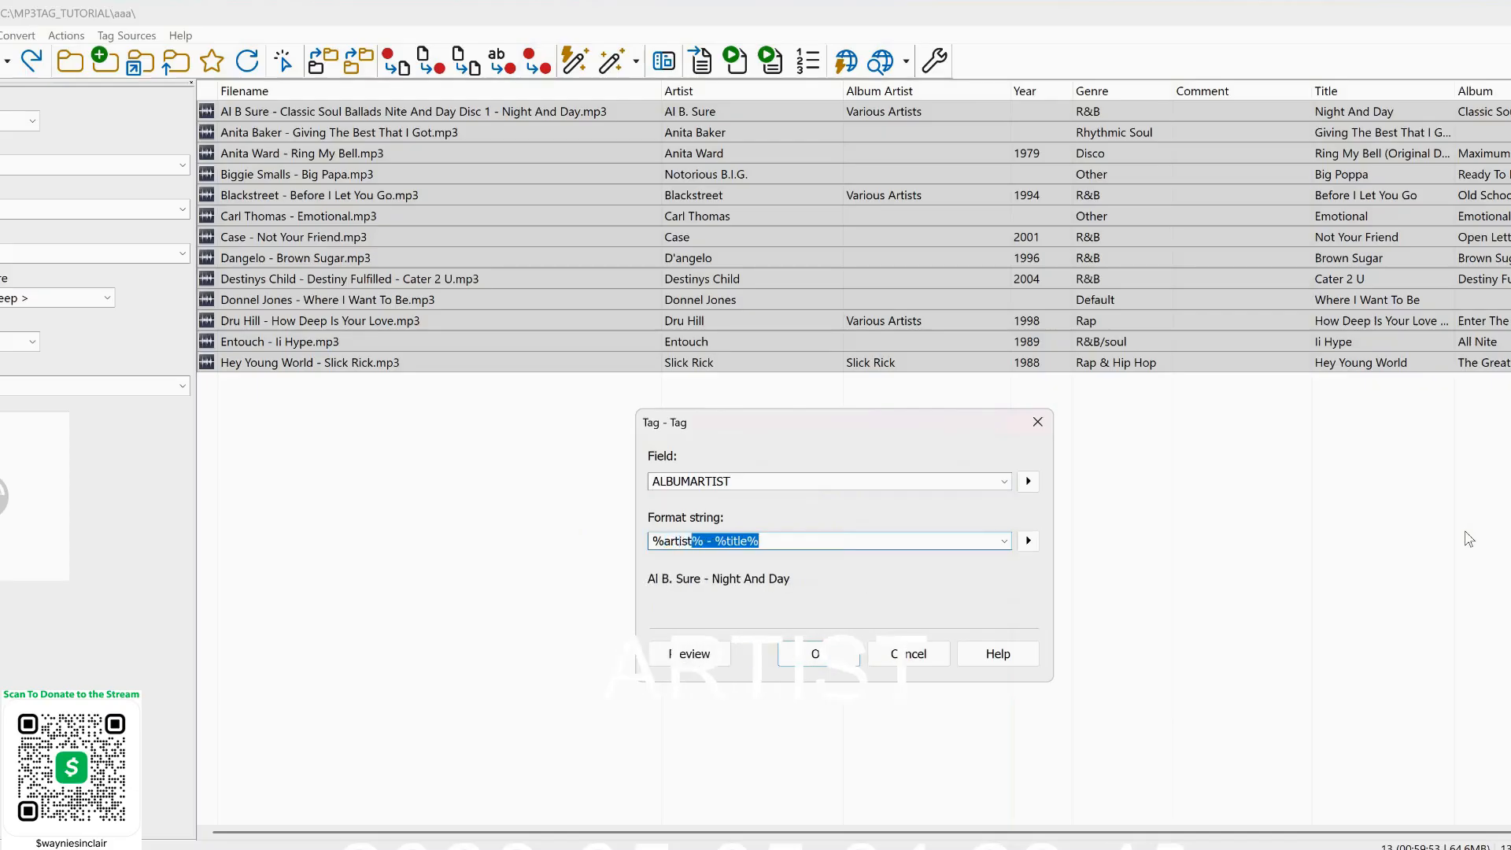
{"action": "key", "text": "shift"}
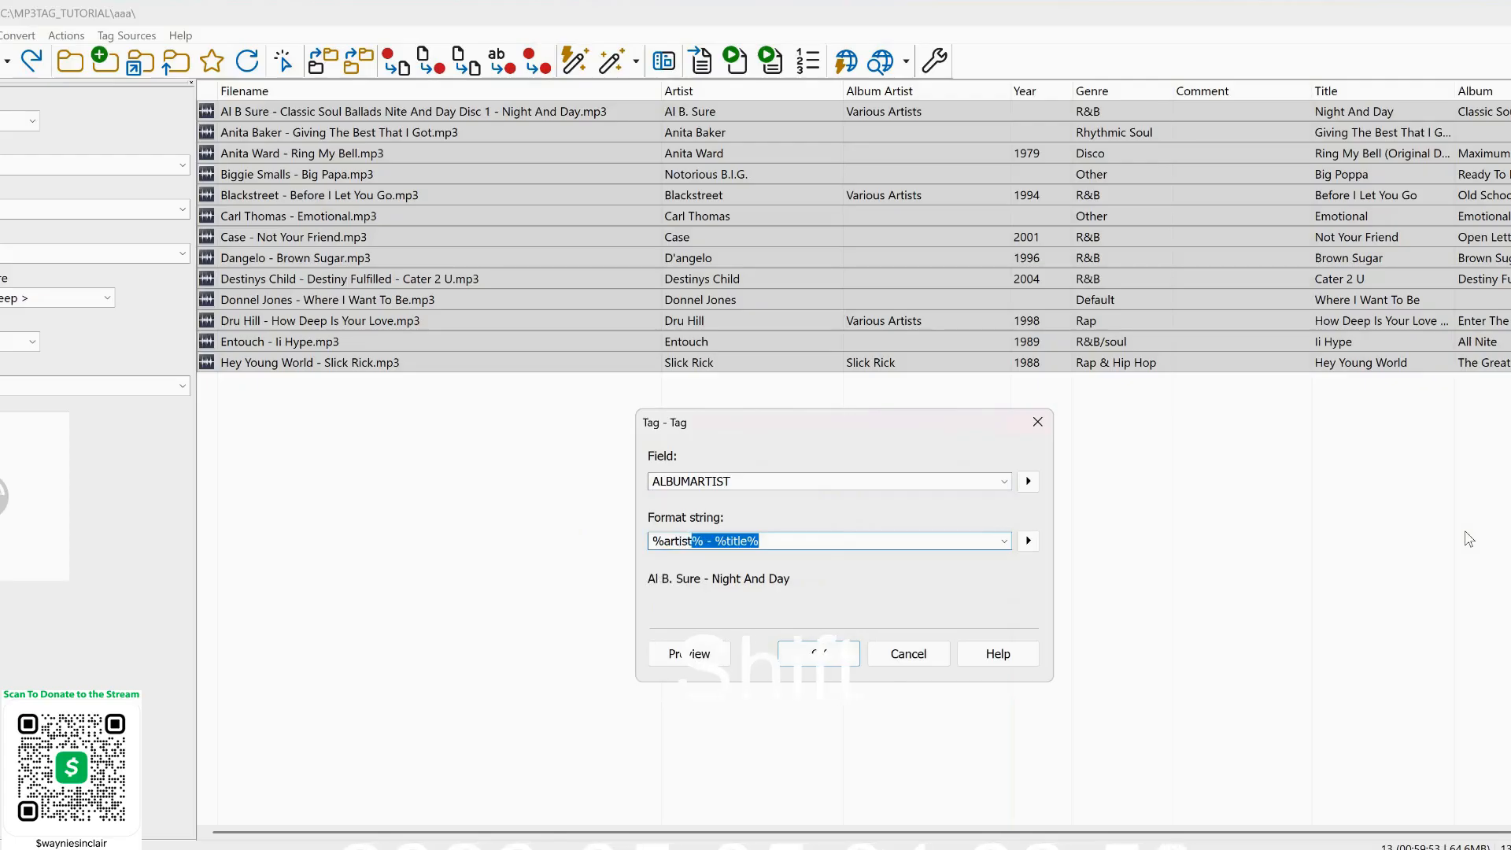
{"action": "type", "text": "t%"}
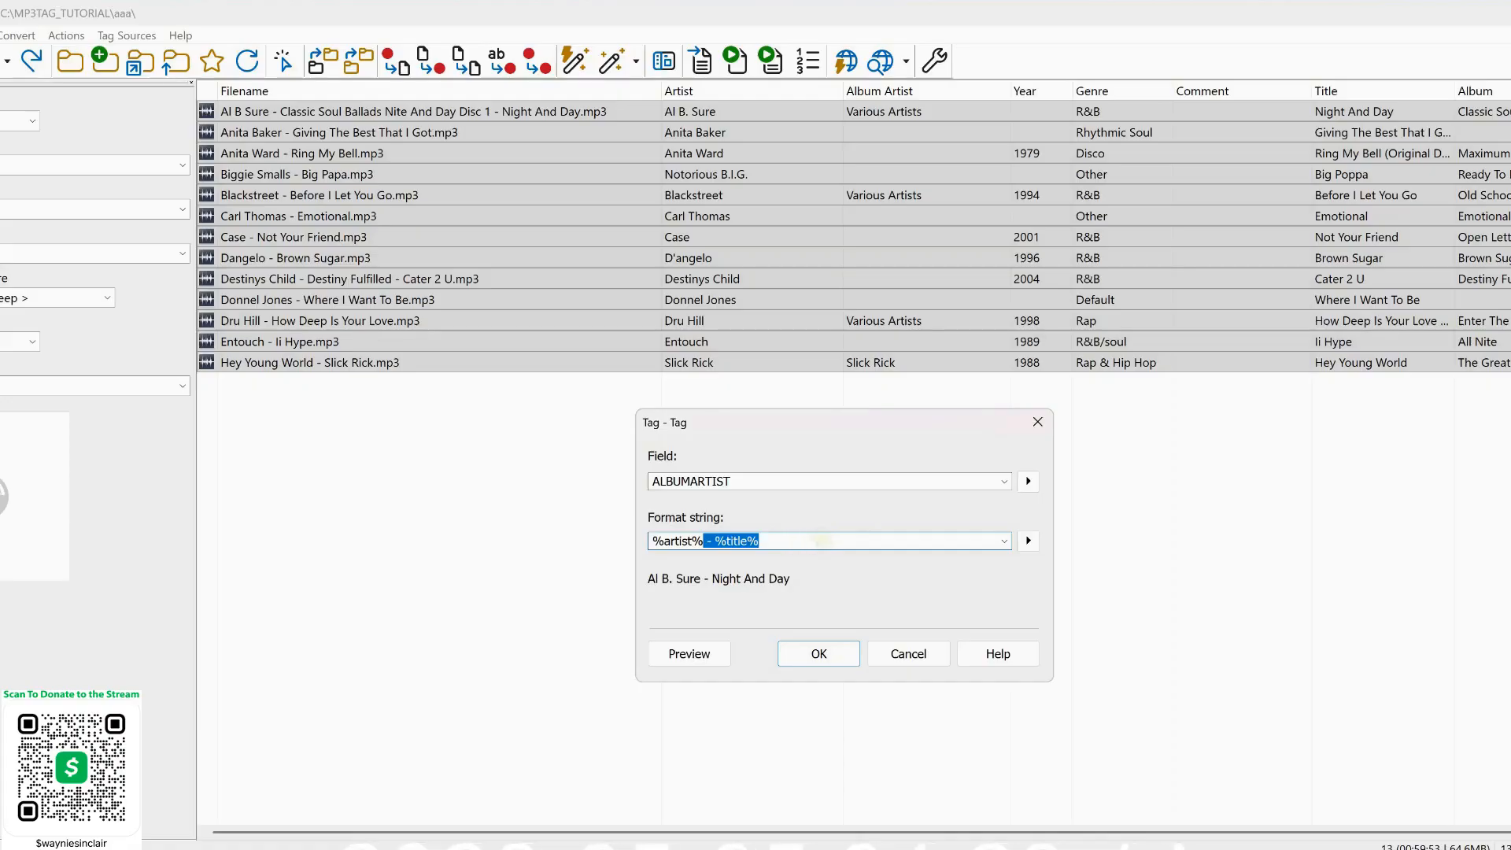
{"action": "key", "text": "BackSpace"}
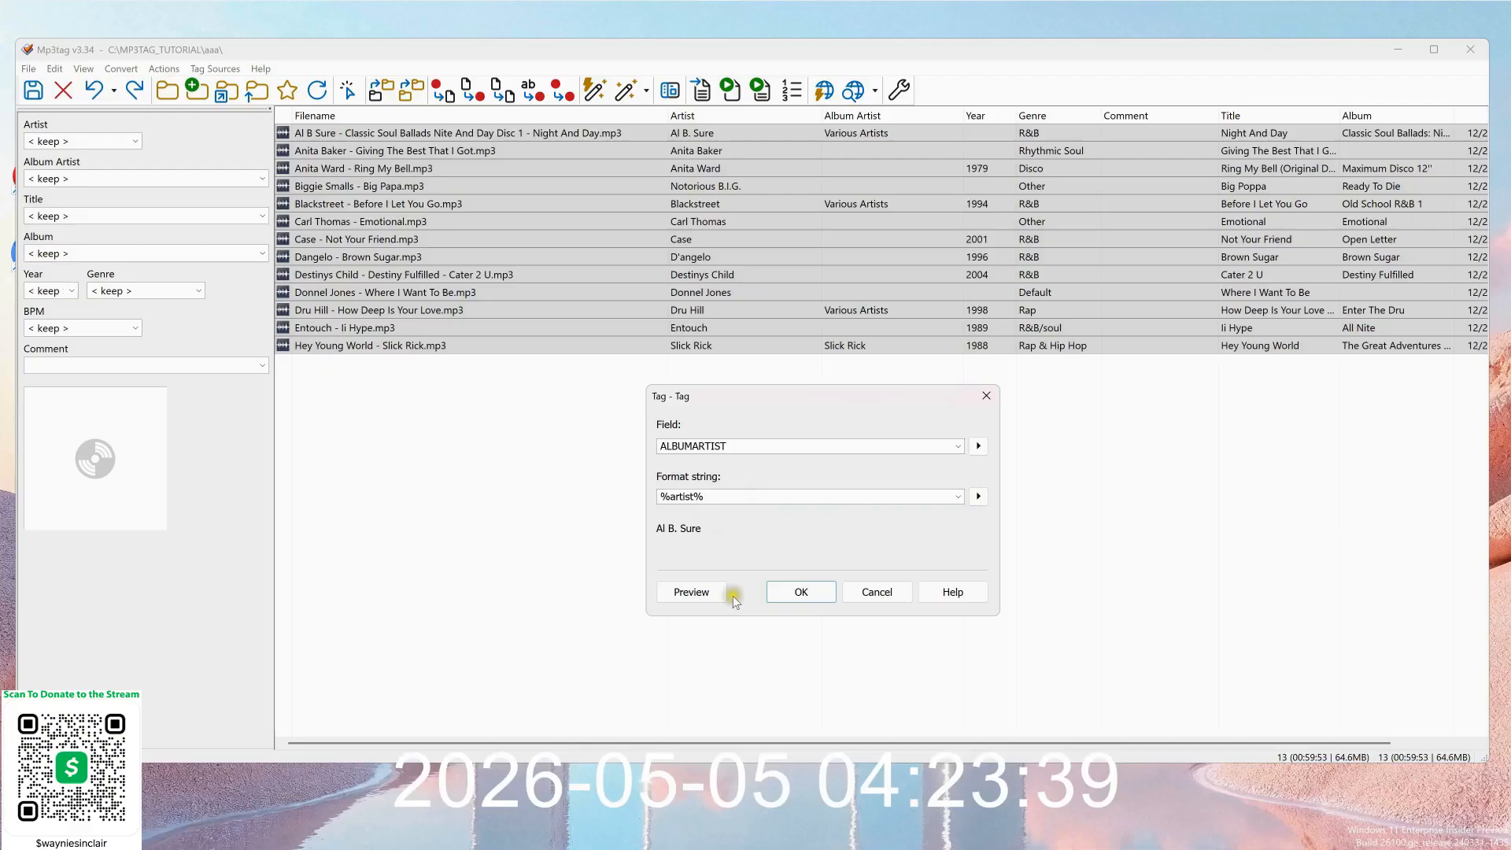
Apply the artist-to-album-artist conversion to all the files, save their tags and clear the selection.
{"action": "left_click", "coordinate": [810, 659]}
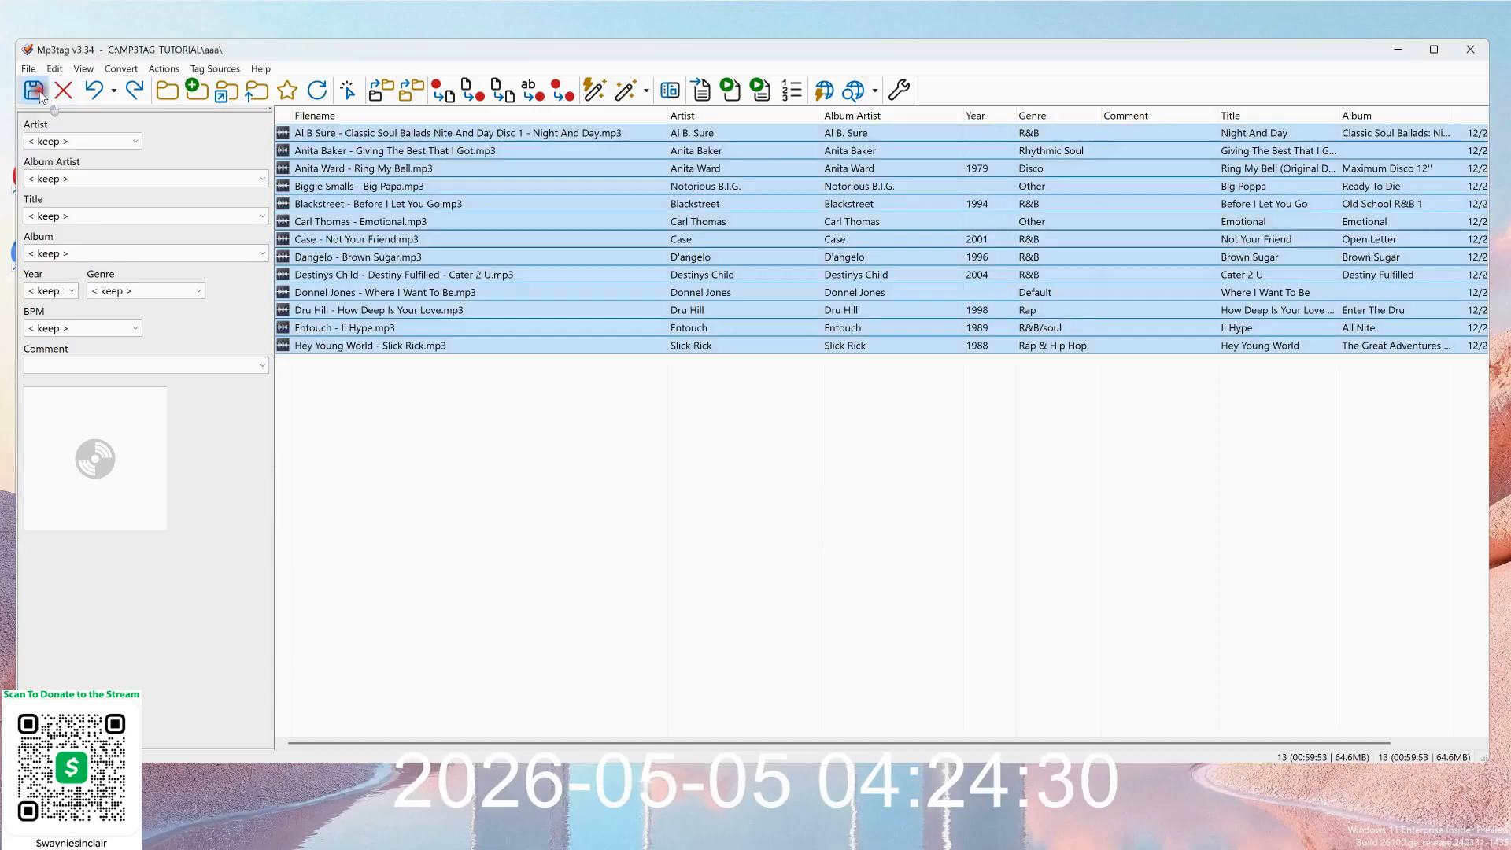
{"action": "left_click", "coordinate": [34, 91]}
{"action": "left_click", "coordinate": [606, 421]}
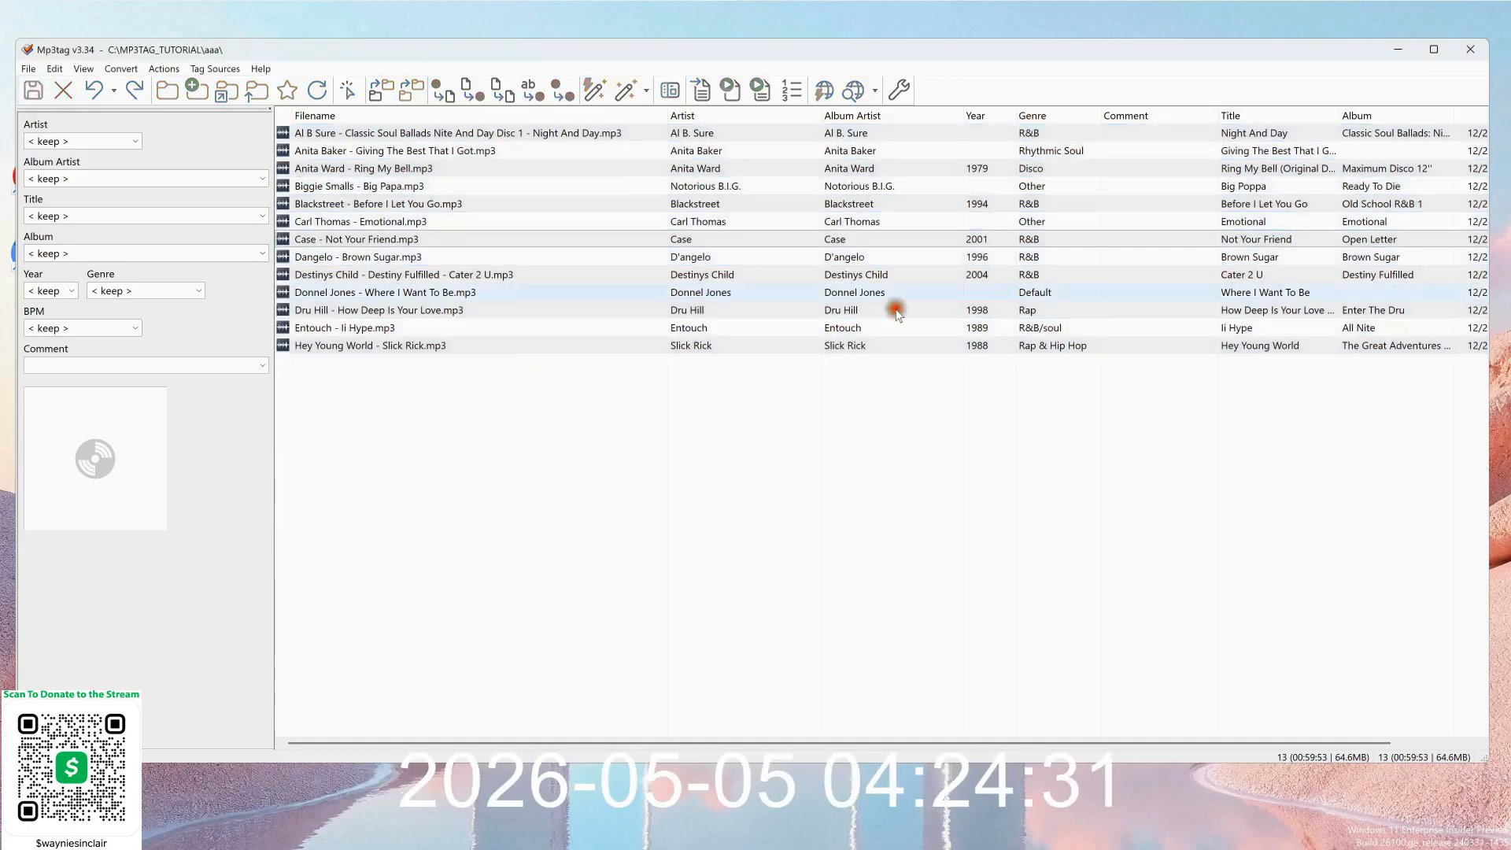
Check the tags and cover art of the first six files one by one, including the available cover options.
{"action": "left_click", "coordinate": [357, 133]}
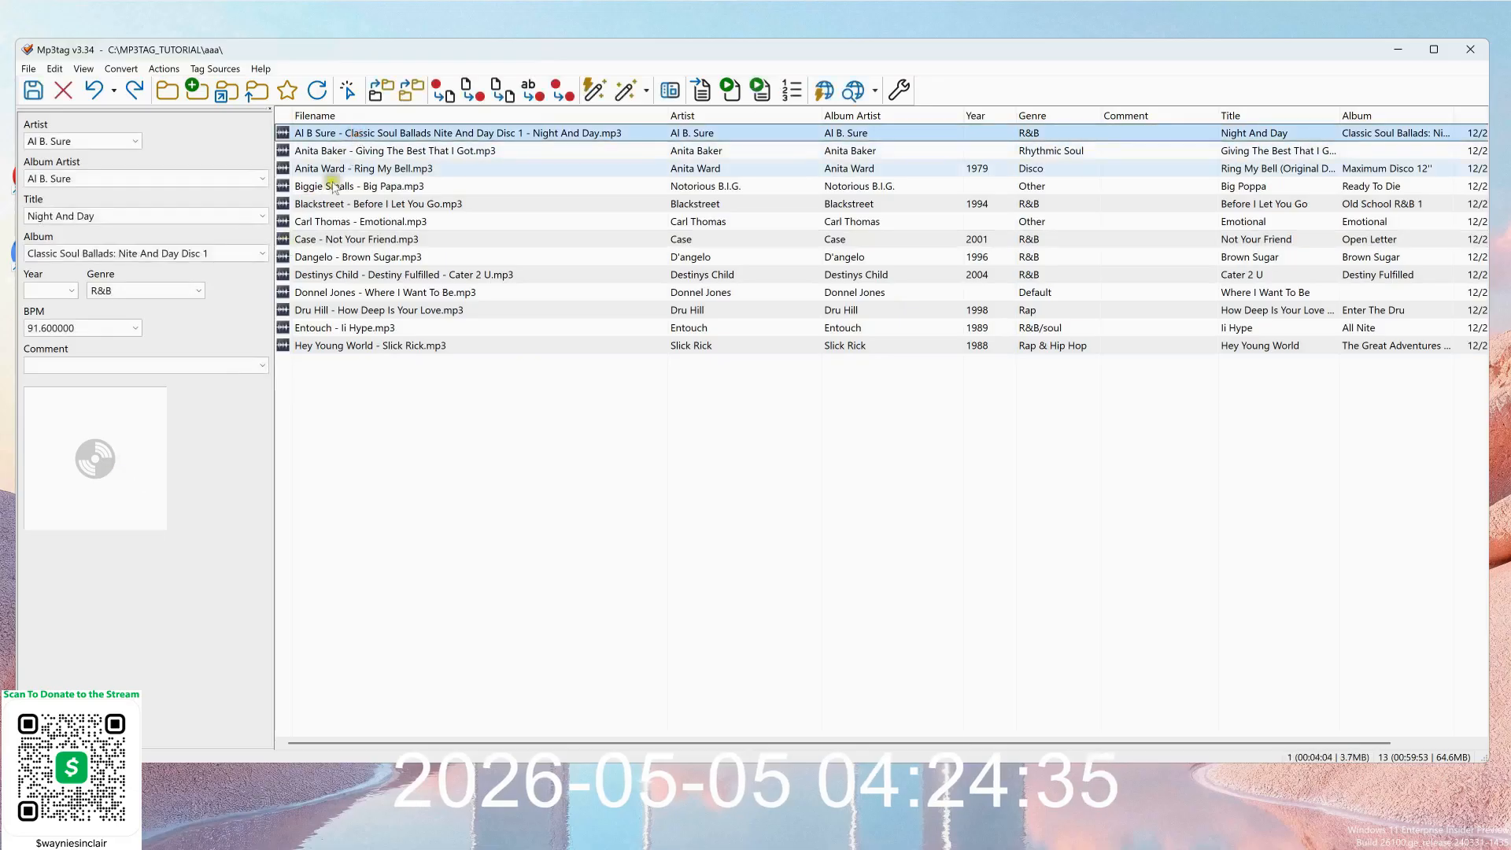
{"action": "left_click", "coordinate": [352, 150]}
{"action": "left_click", "coordinate": [359, 169]}
{"action": "left_click", "coordinate": [346, 187]}
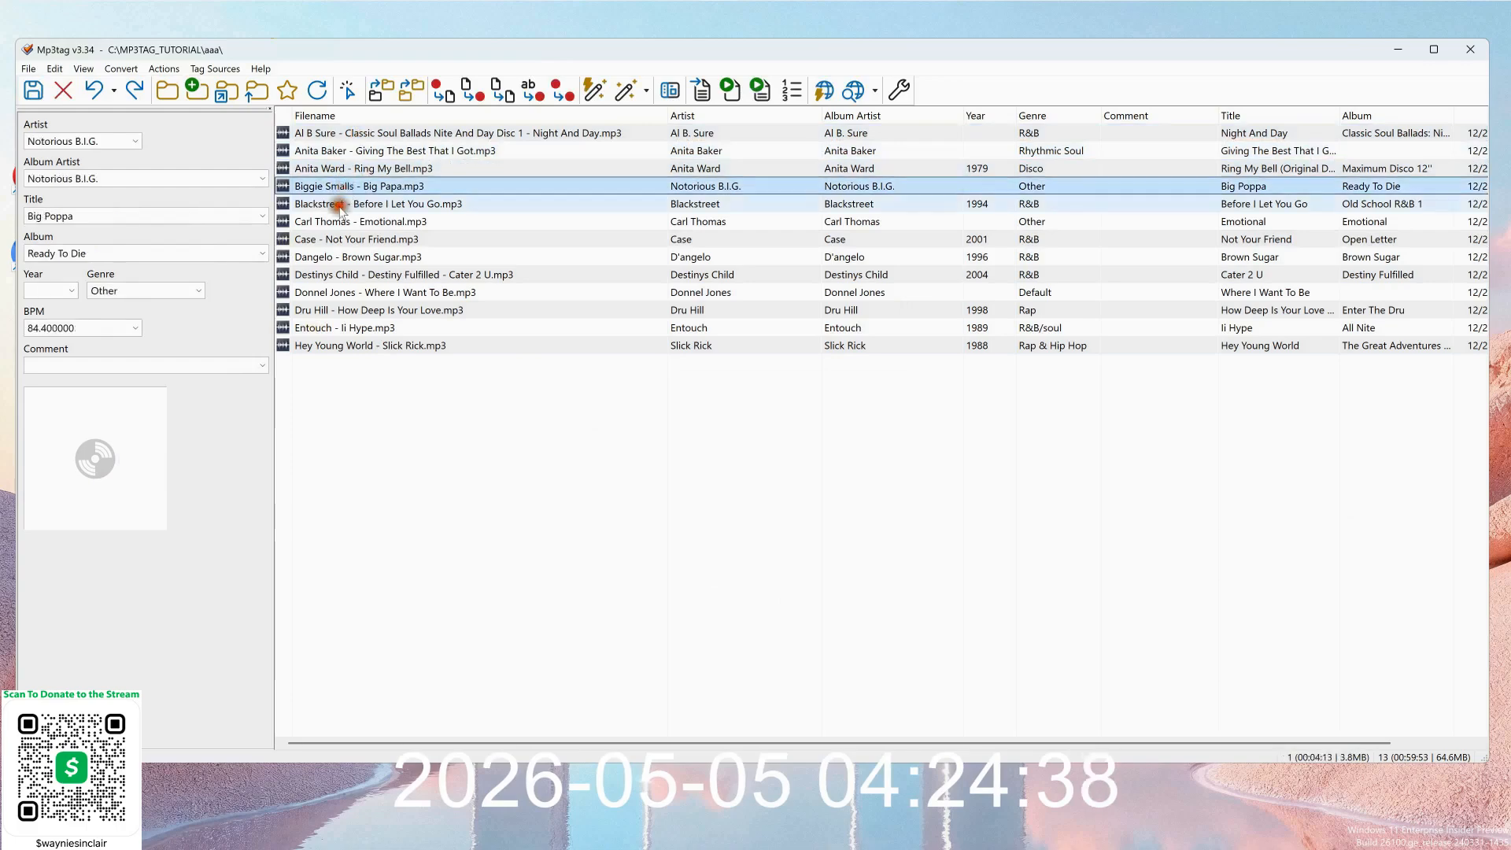
{"action": "left_click", "coordinate": [332, 204]}
{"action": "left_click", "coordinate": [322, 221]}
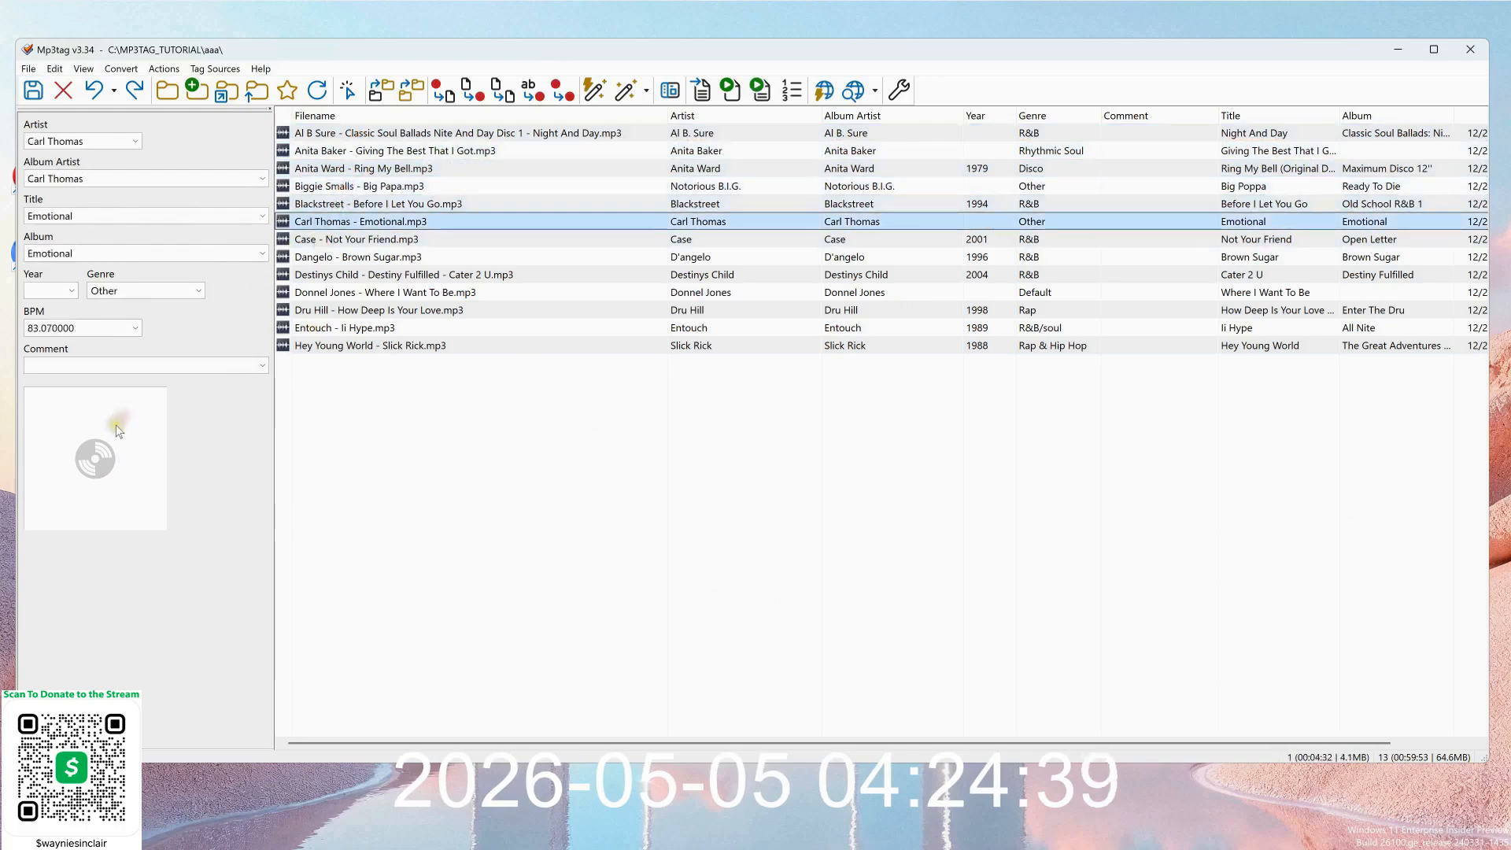
{"action": "right_click", "coordinate": [69, 446]}
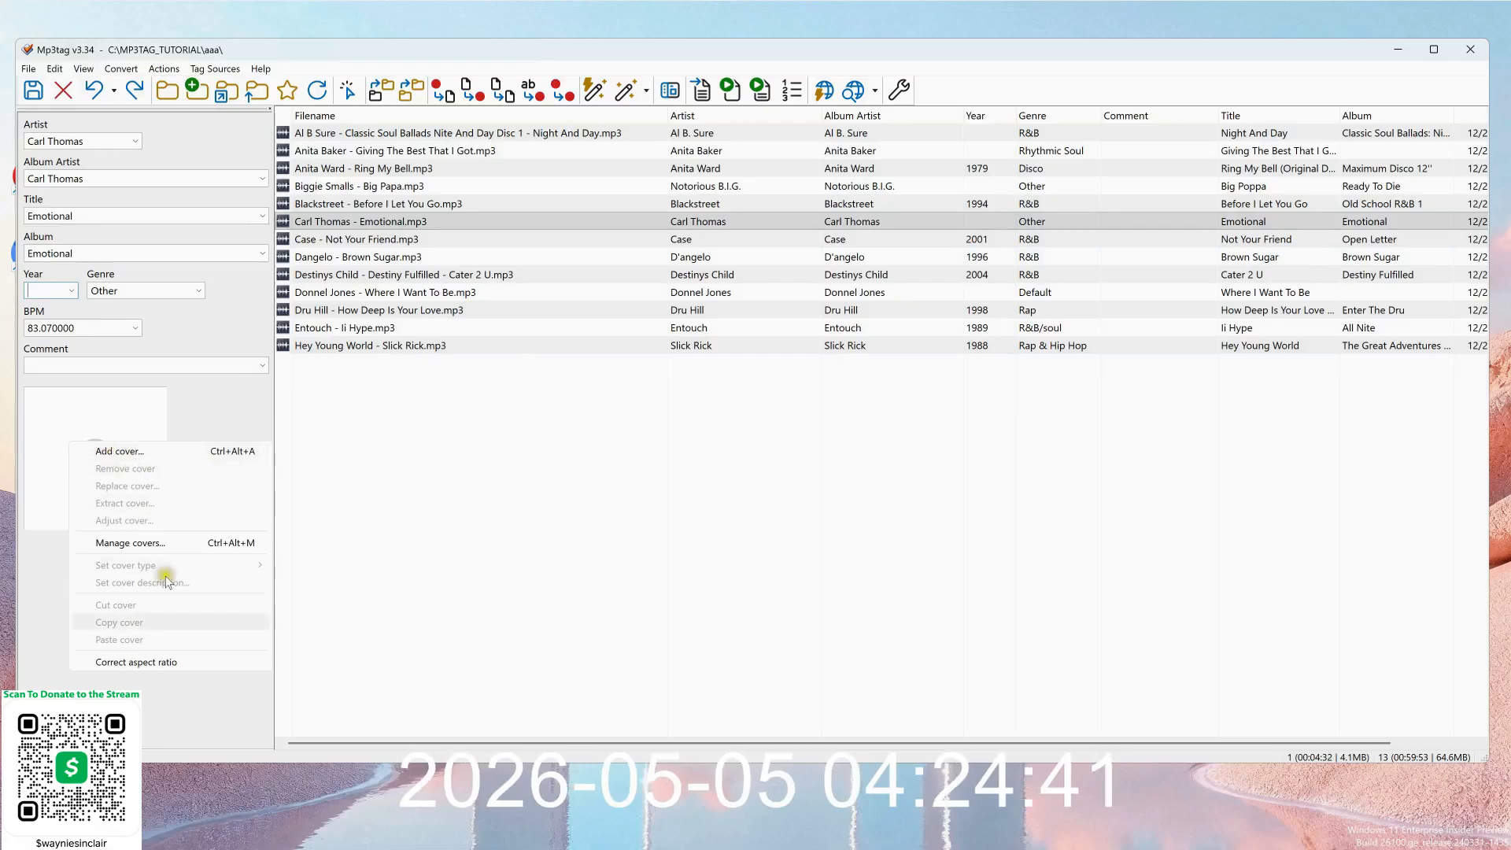
Search MusicBrainz for the first file, Al B. Sure, with the album search text shortened to "Nite And Day".
{"action": "left_click", "coordinate": [348, 133]}
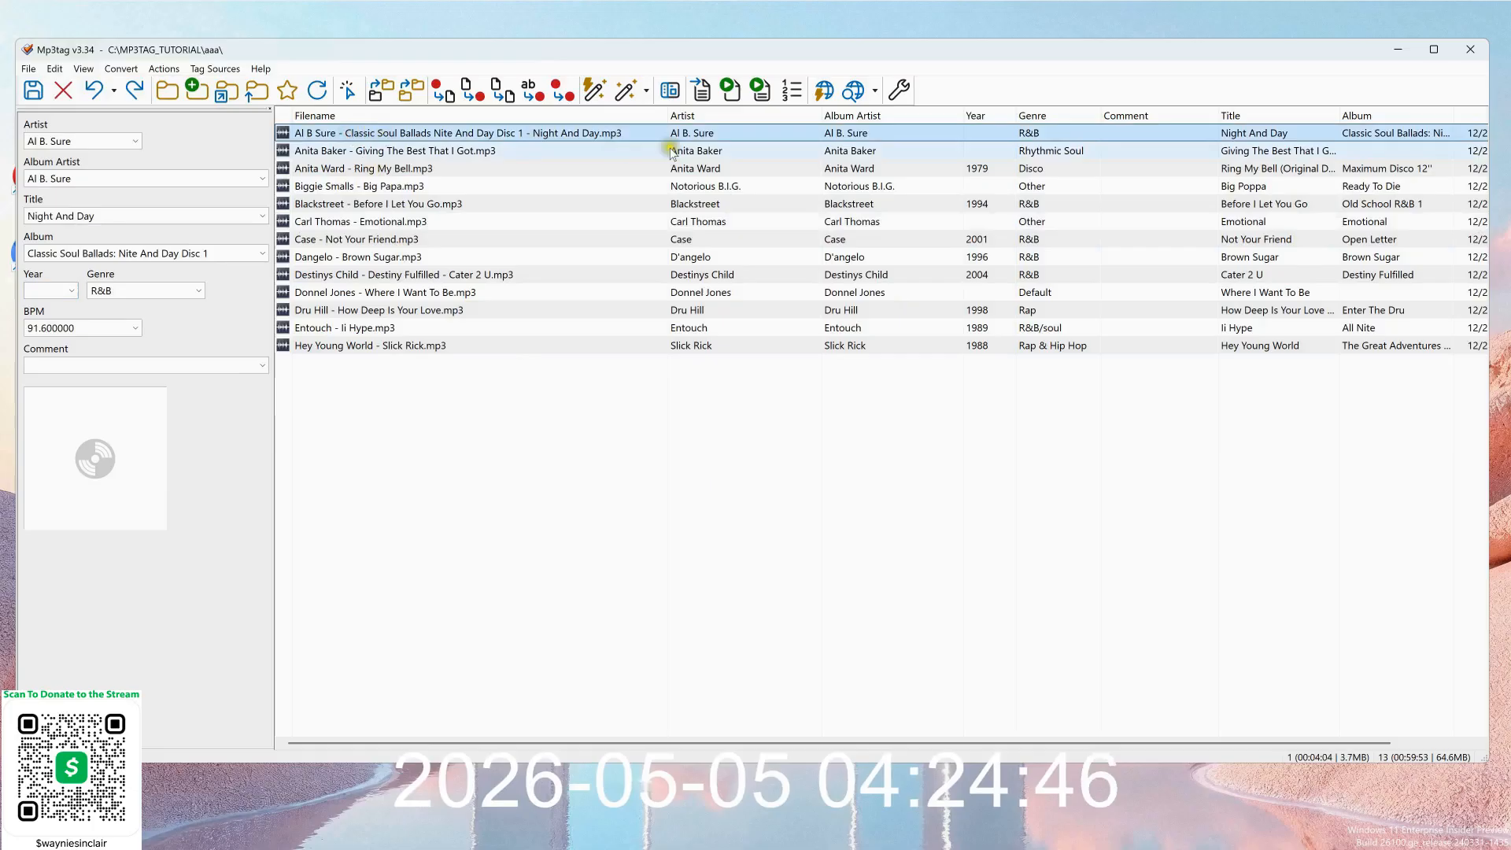
{"action": "left_click", "coordinate": [880, 92]}
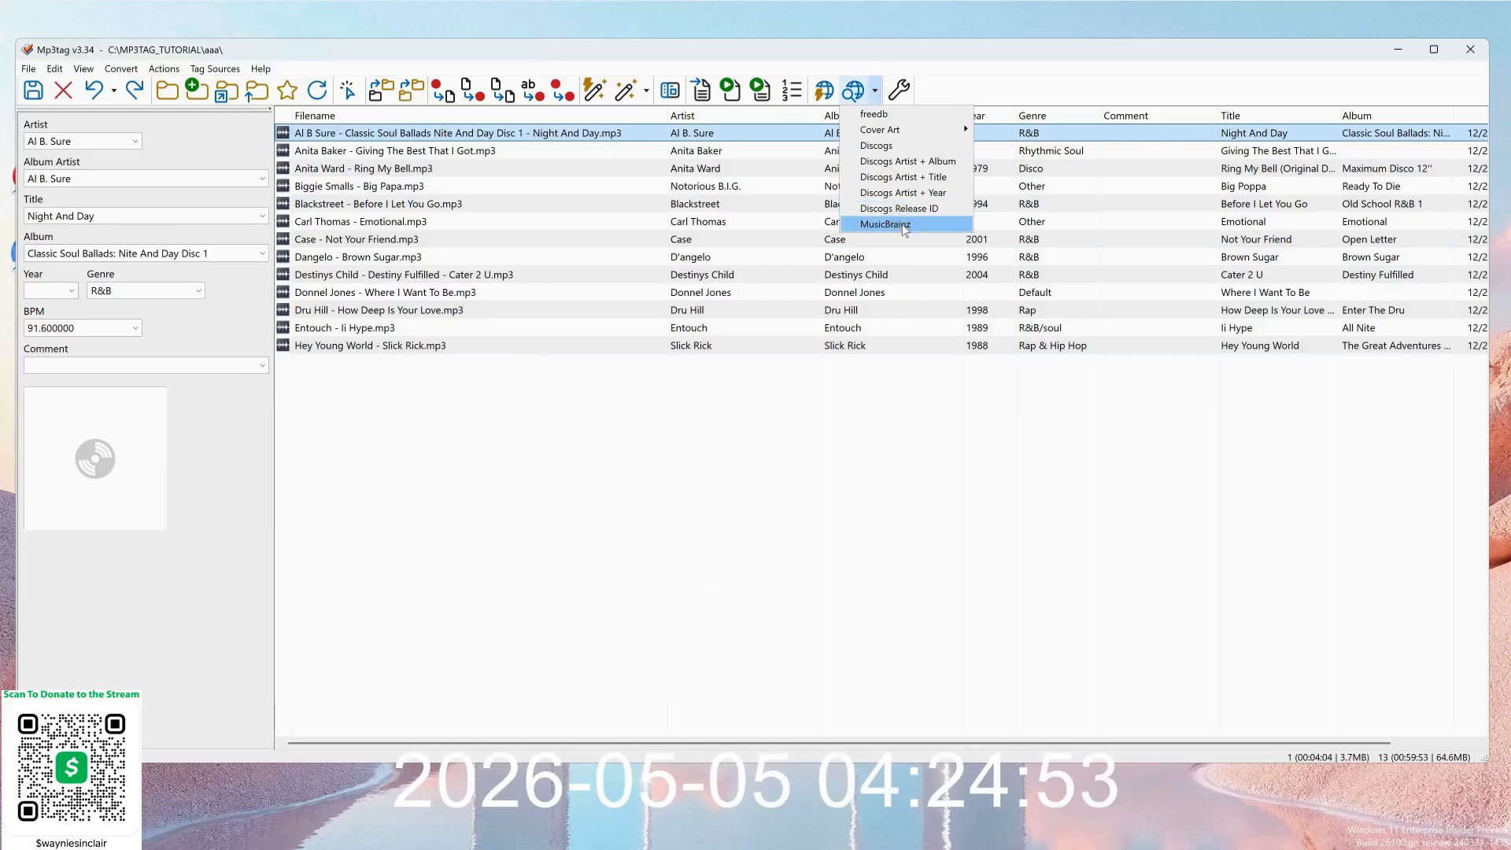
{"action": "left_click", "coordinate": [904, 226]}
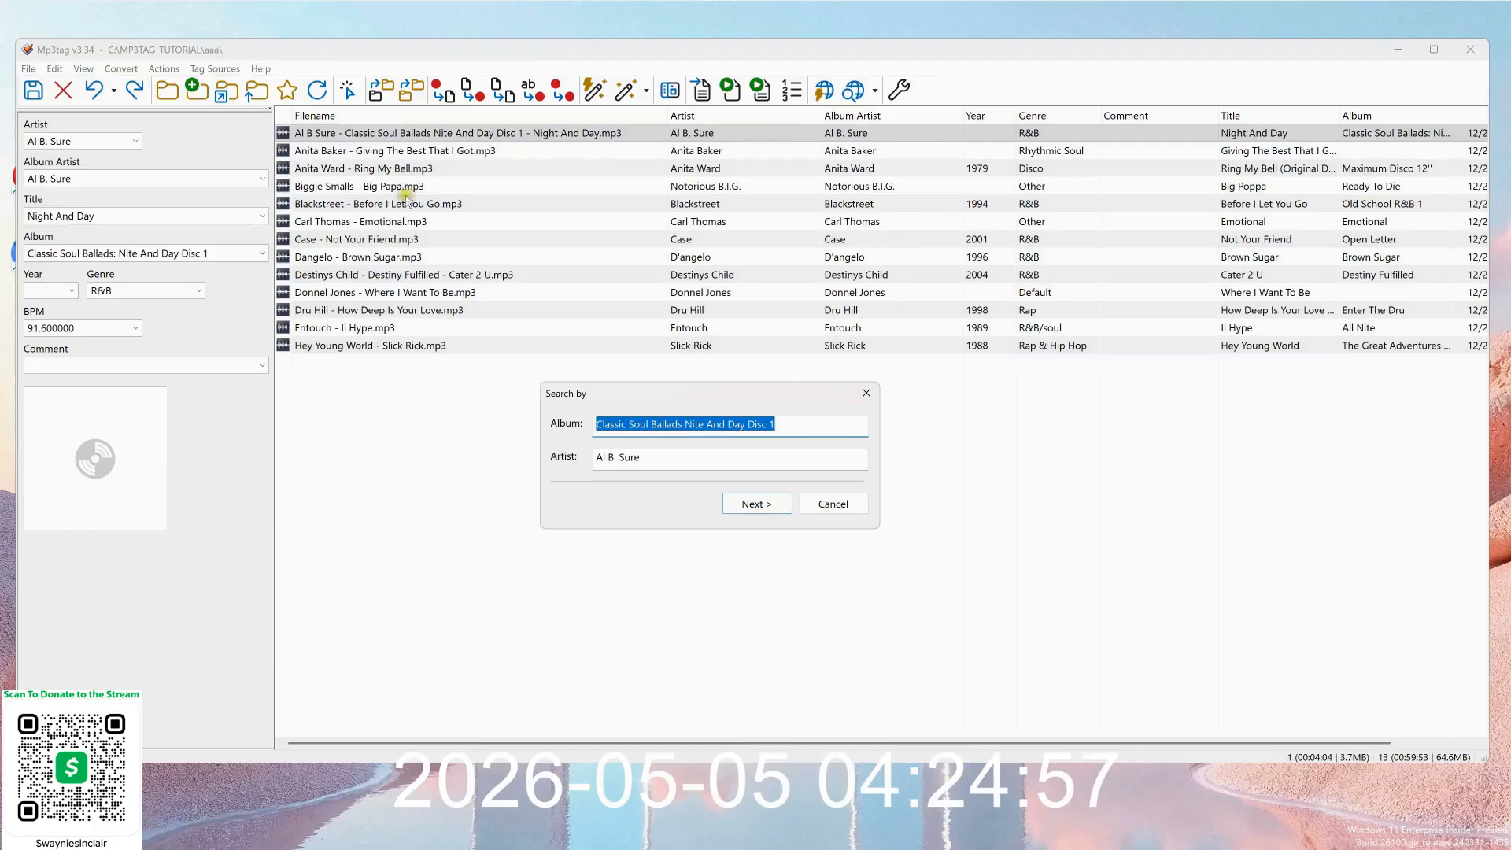
{"action": "left_click", "coordinate": [685, 423]}
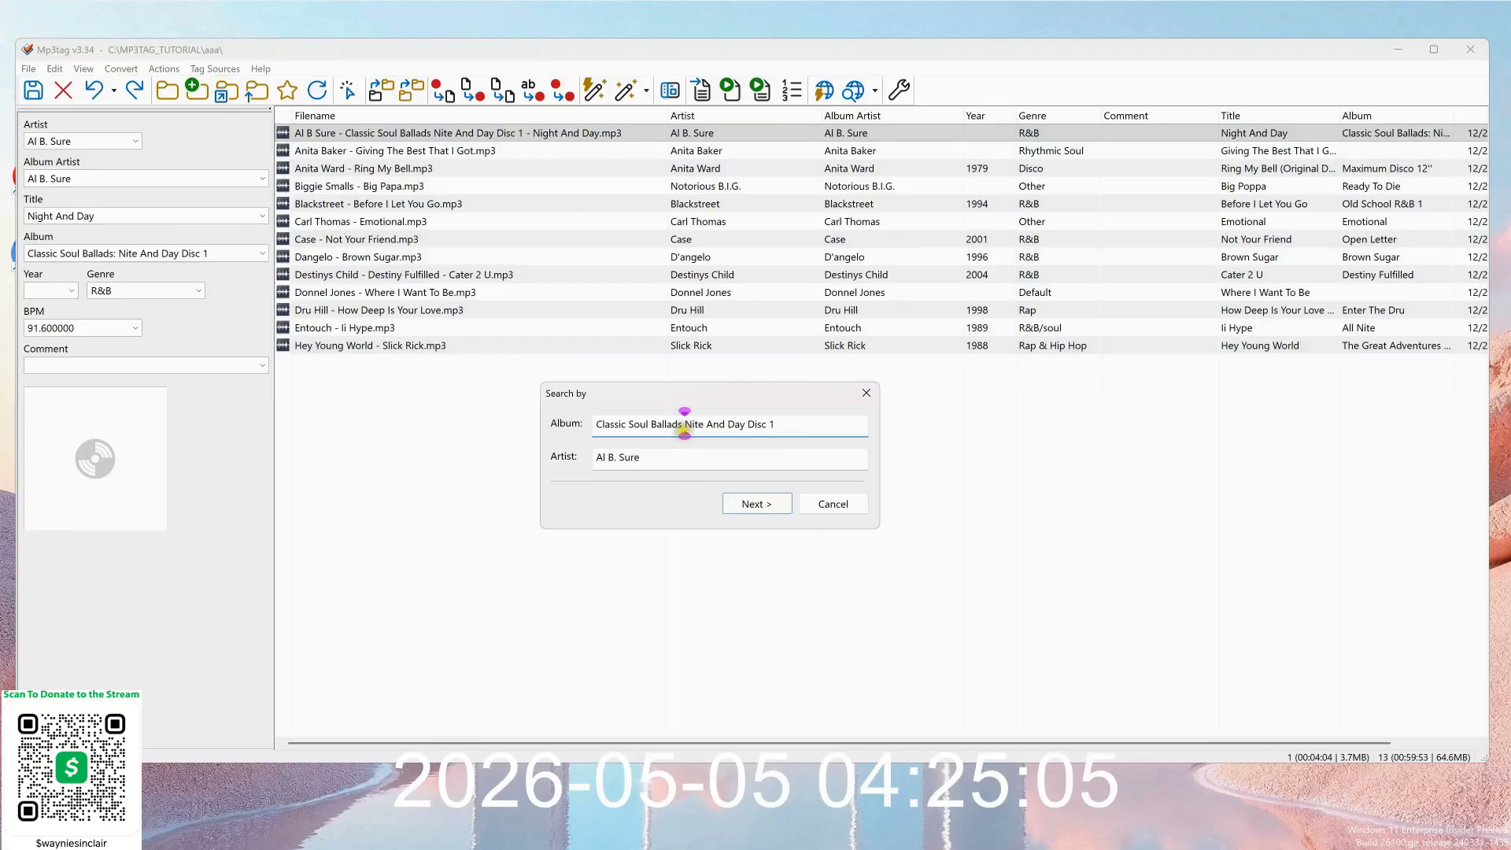
{"action": "left_click_drag", "start_coordinate": [685, 425], "coordinate": [500, 419]}
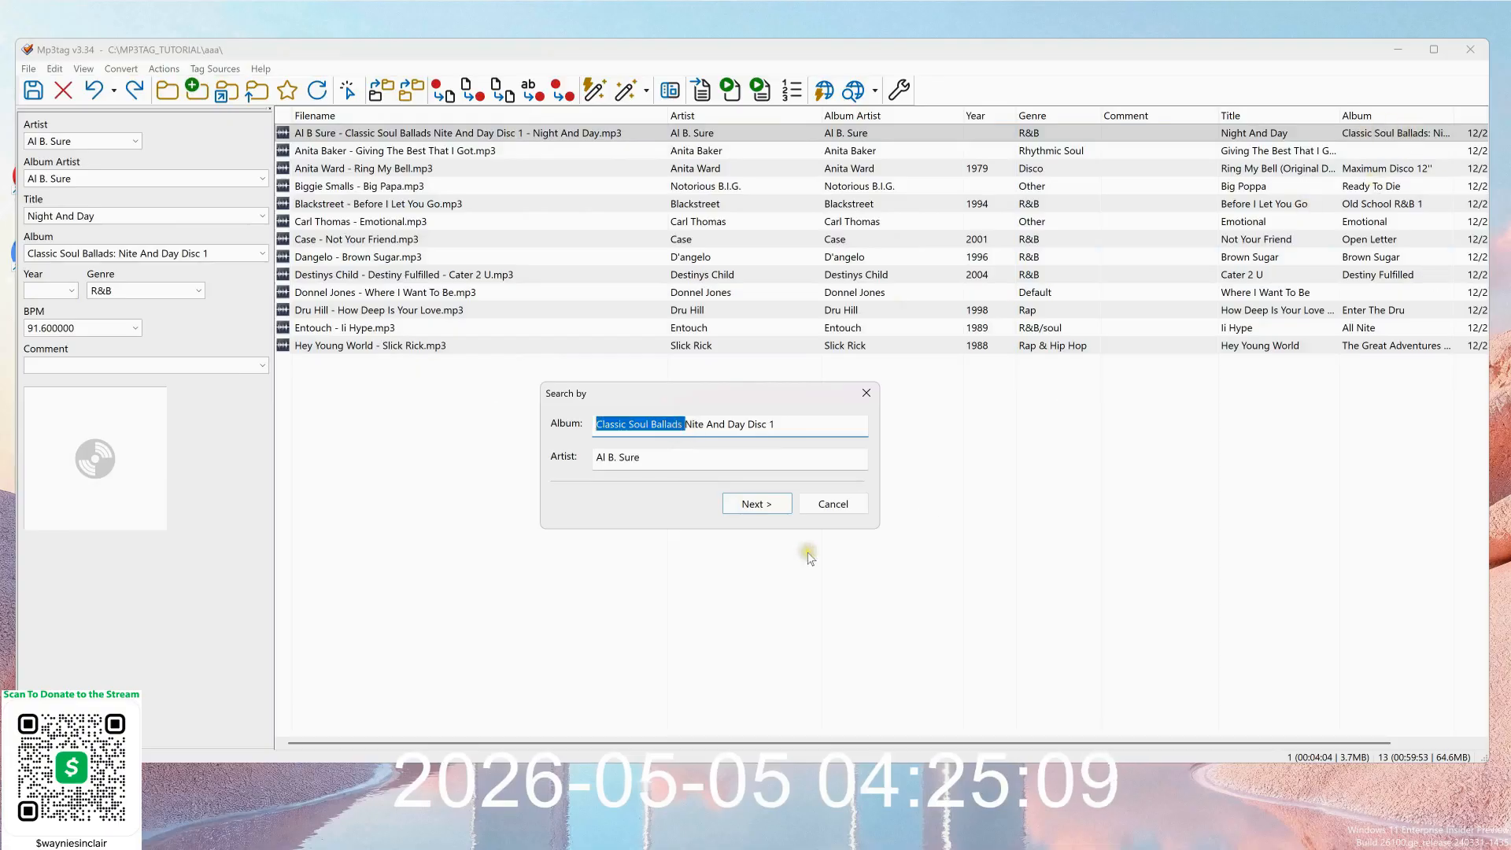
{"action": "key", "text": "BackSpace"}
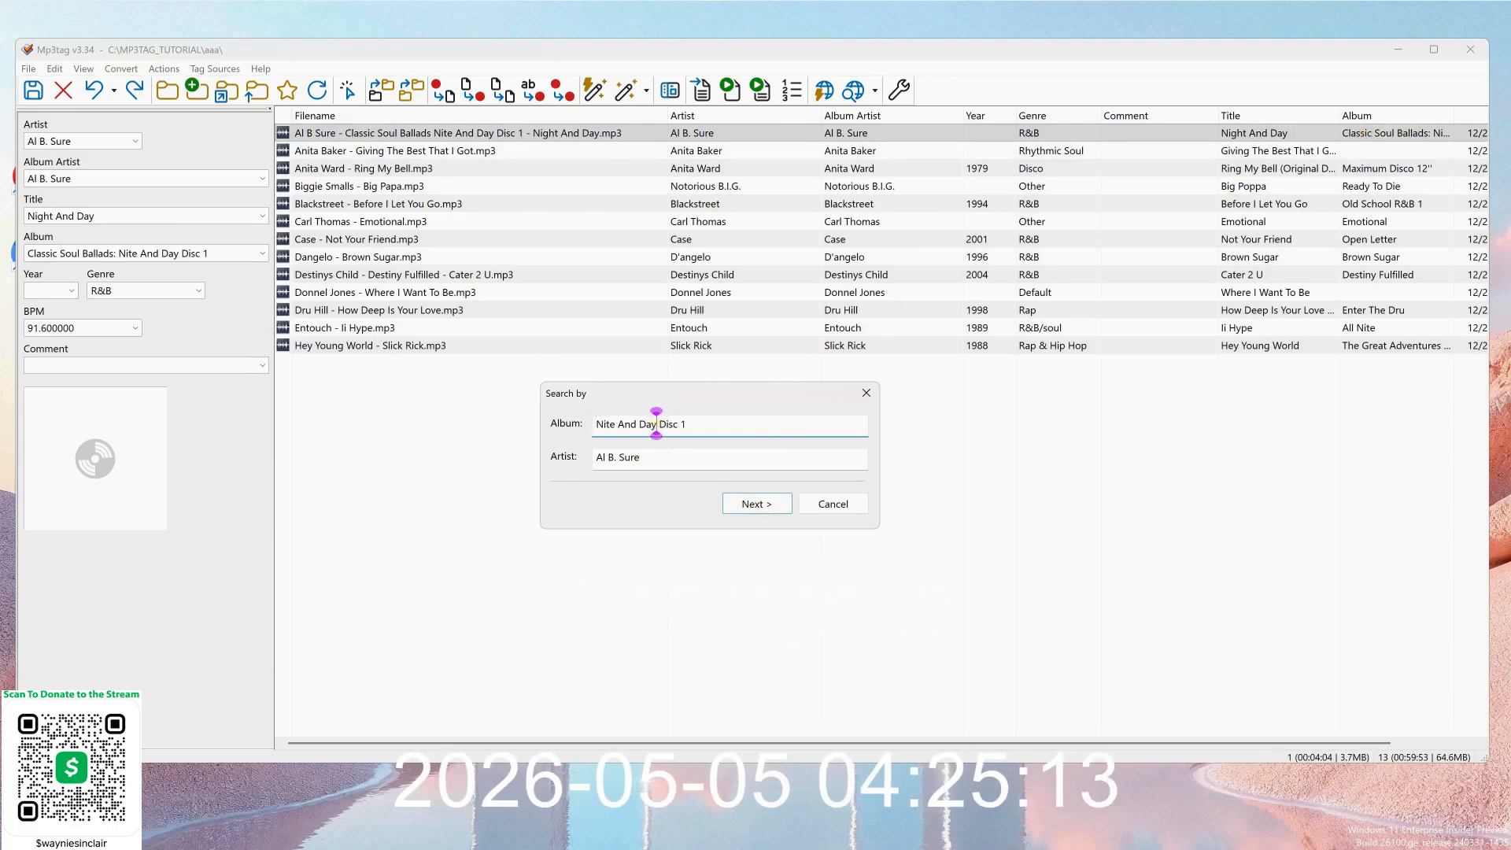
{"action": "left_click_drag", "start_coordinate": [657, 423], "coordinate": [793, 423]}
{"action": "key", "text": "BackSpace"}
{"action": "left_click", "coordinate": [760, 504]}
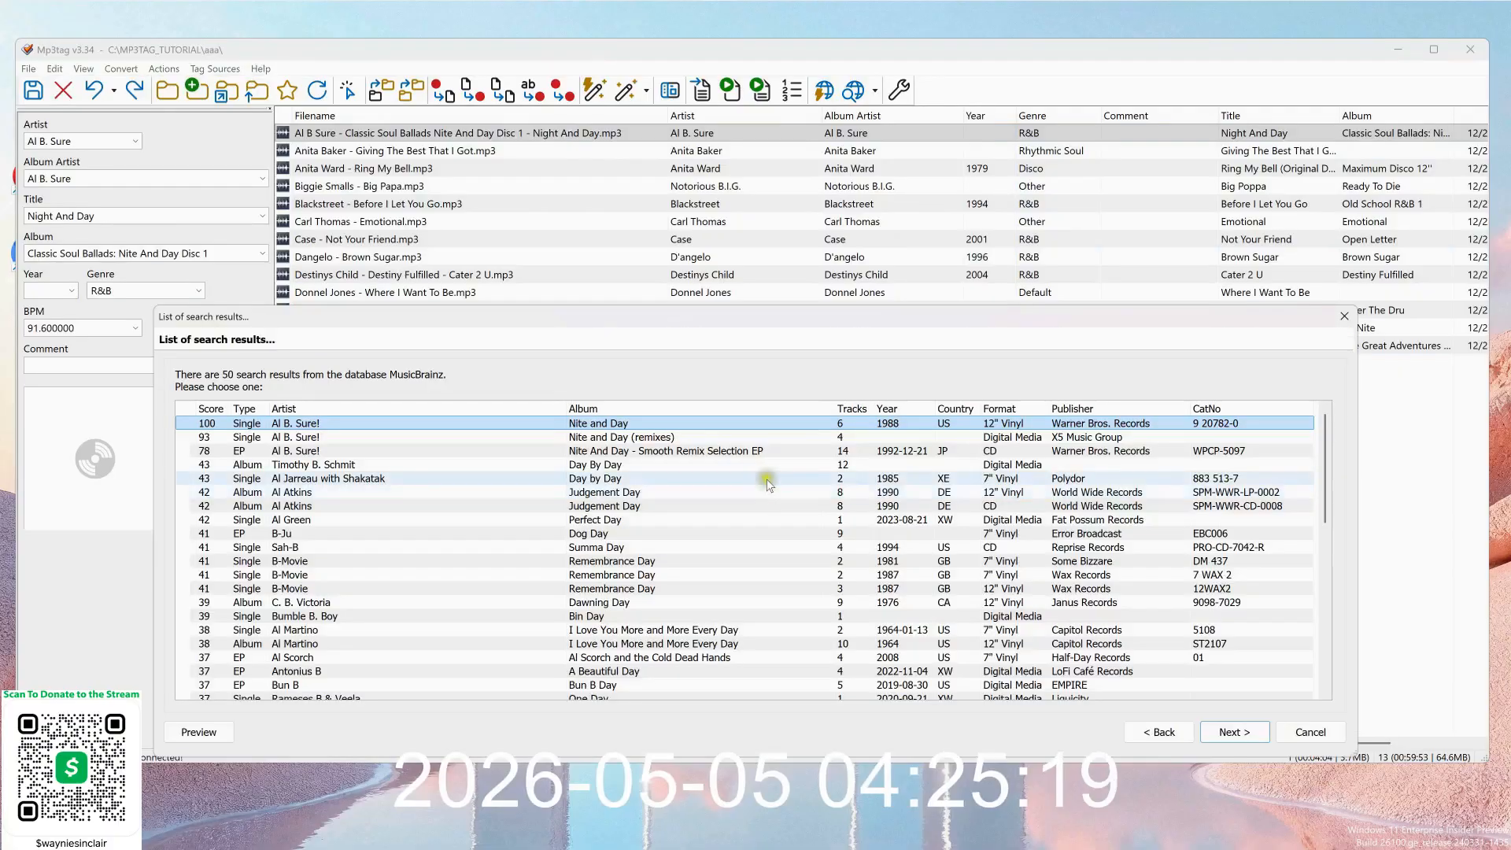
Choose the 1988 Al B. Sure! single "Nite and Day" on 12" vinyl, select its track 3/6, and apply the tags and cover.
{"action": "left_click_drag", "start_coordinate": [760, 326], "coordinate": [760, 233]}
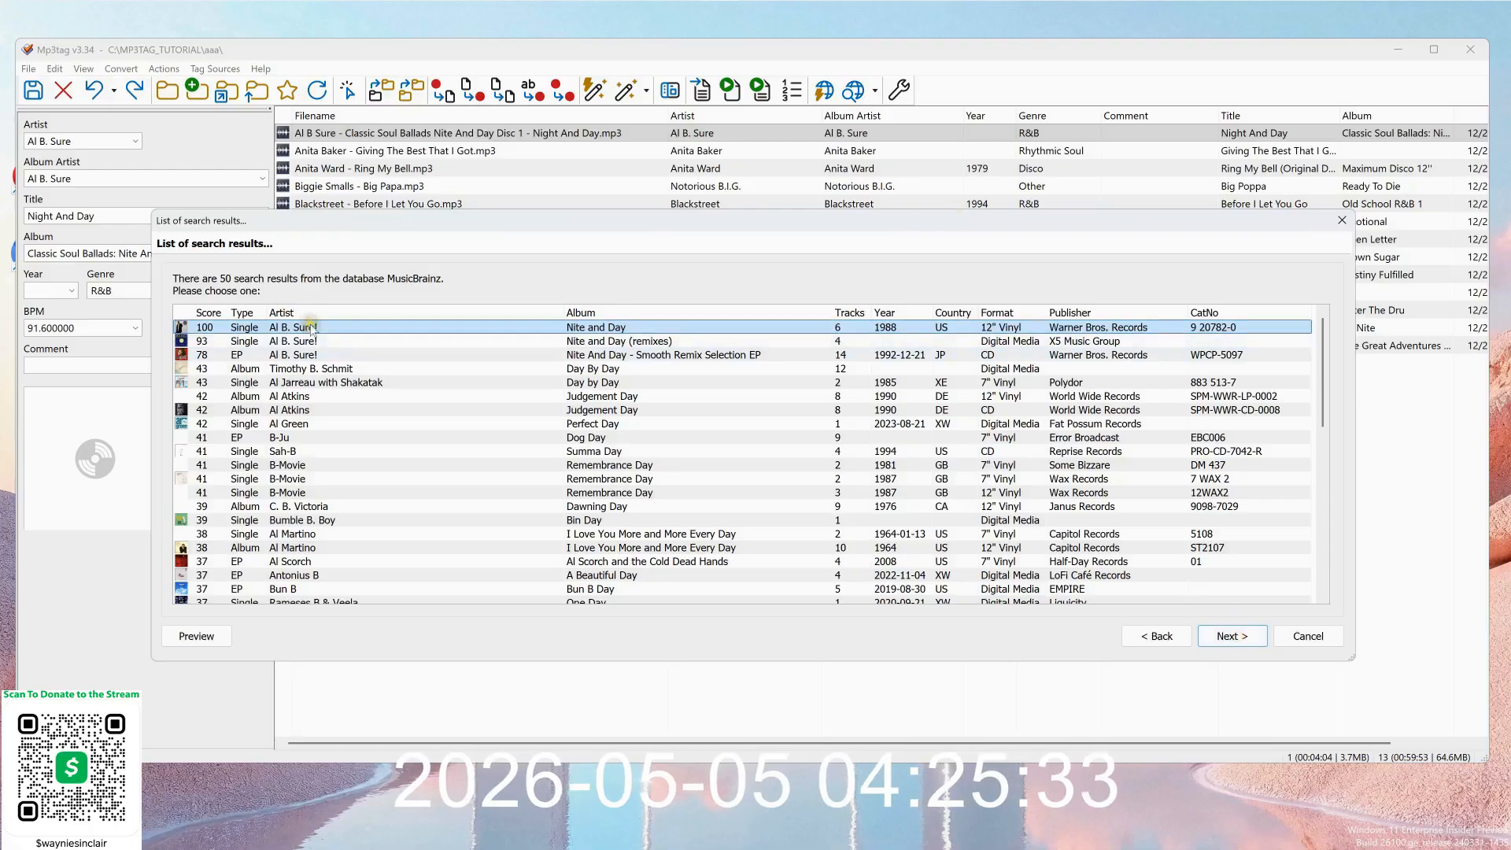
{"action": "left_click", "coordinate": [1248, 631]}
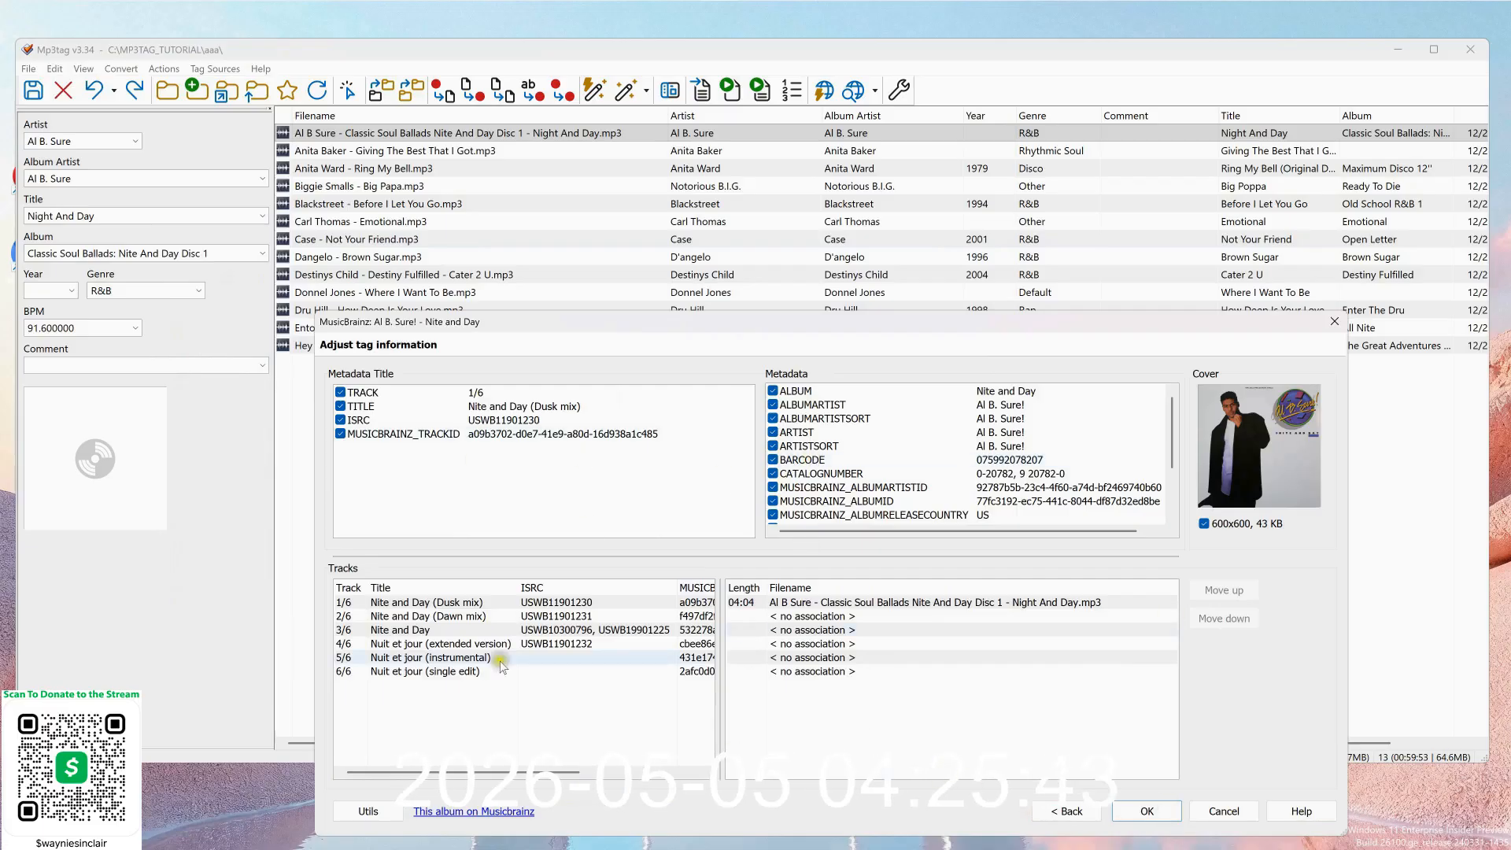
{"action": "left_click", "coordinate": [466, 635]}
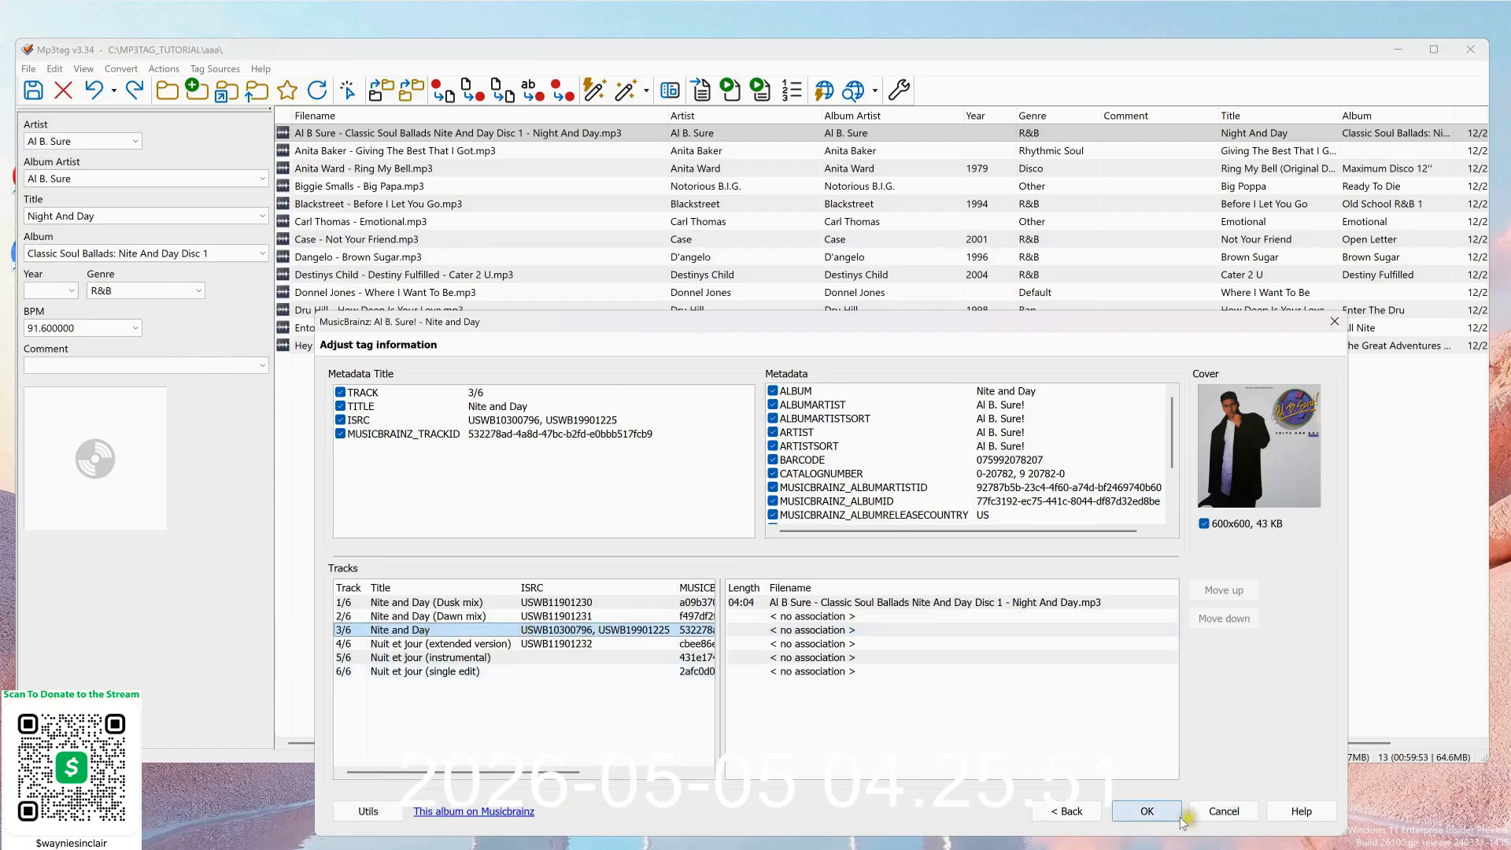
{"action": "left_click", "coordinate": [1153, 811]}
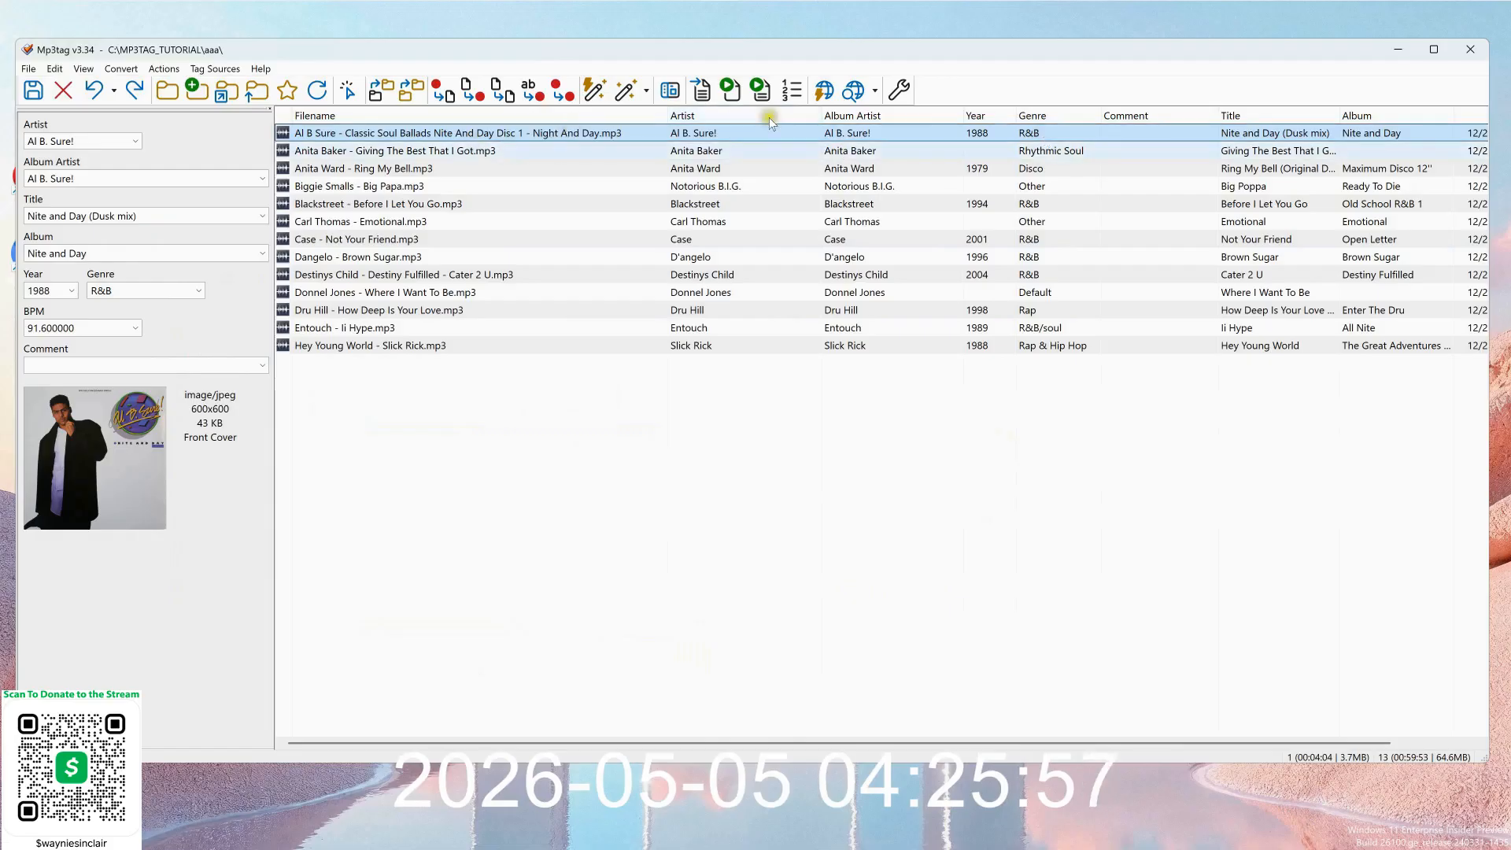
Shorten the first file's name to "Al B Sure - Nite And Day.mp3".
{"action": "left_click", "coordinate": [374, 136]}
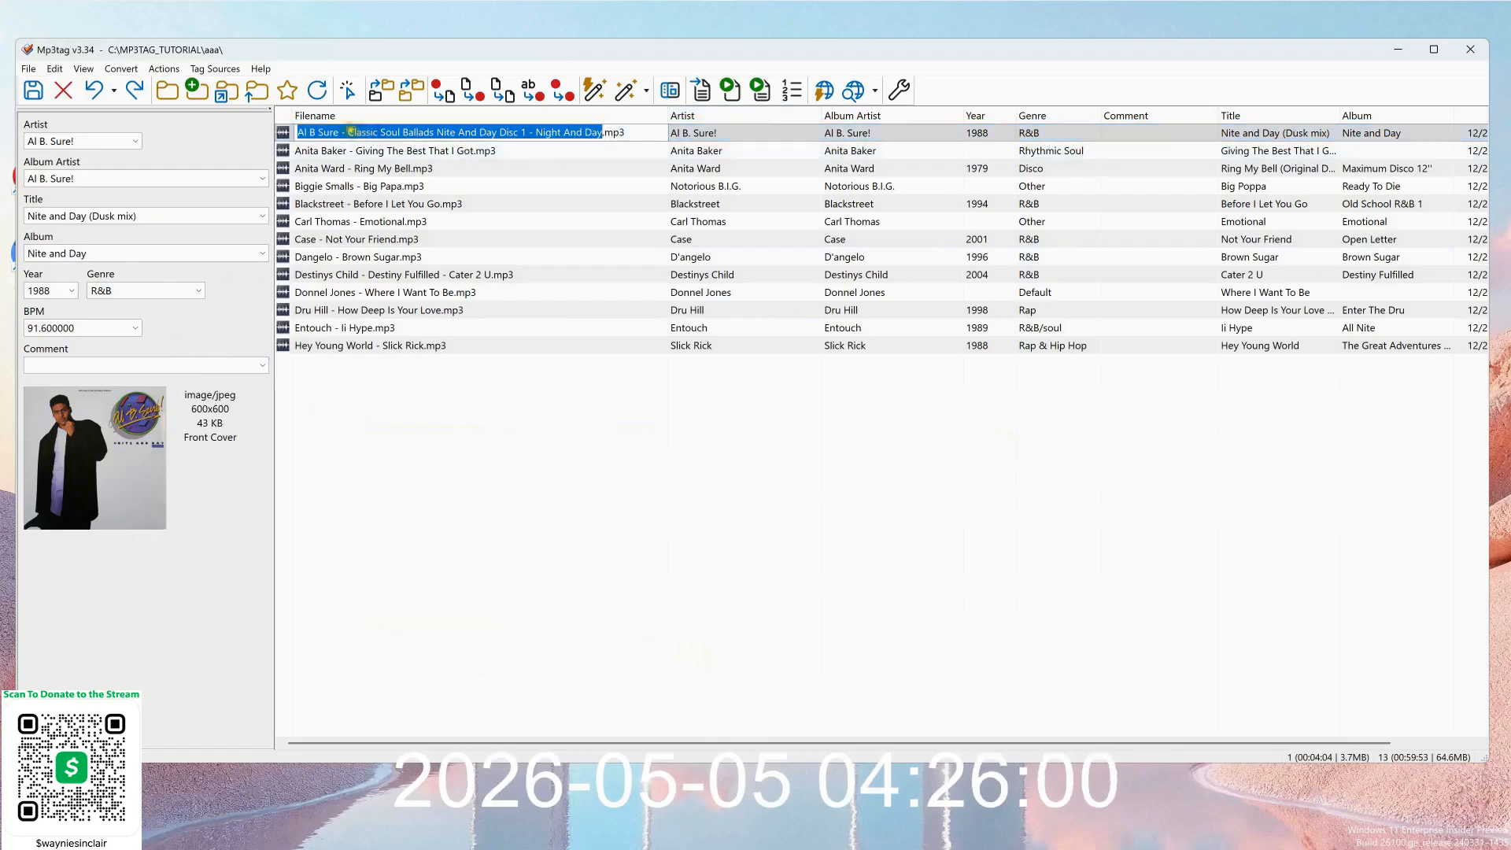
{"action": "left_click_drag", "start_coordinate": [348, 132], "coordinate": [438, 130]}
{"action": "key", "text": "Delete"}
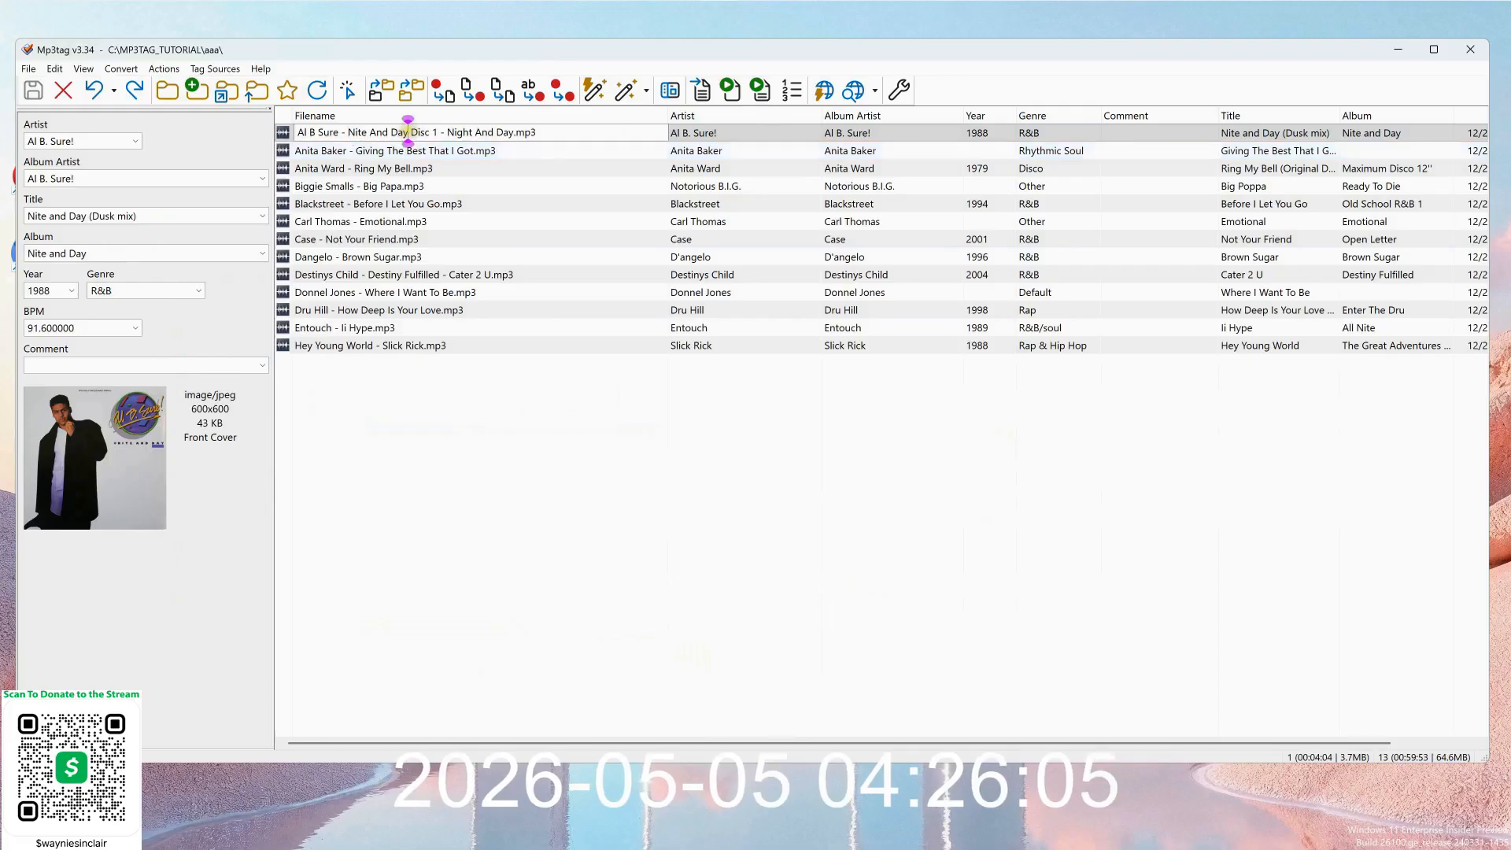
{"action": "left_click_drag", "start_coordinate": [407, 132], "coordinate": [445, 128]}
{"action": "key", "text": "Delete"}
{"action": "key", "text": "Delete"}
{"action": "key", "text": "Delete"}
{"action": "key", "text": "Delete"}
{"action": "key", "text": "Delete"}
{"action": "key", "text": "Delete"}
{"action": "key", "text": "Delete"}
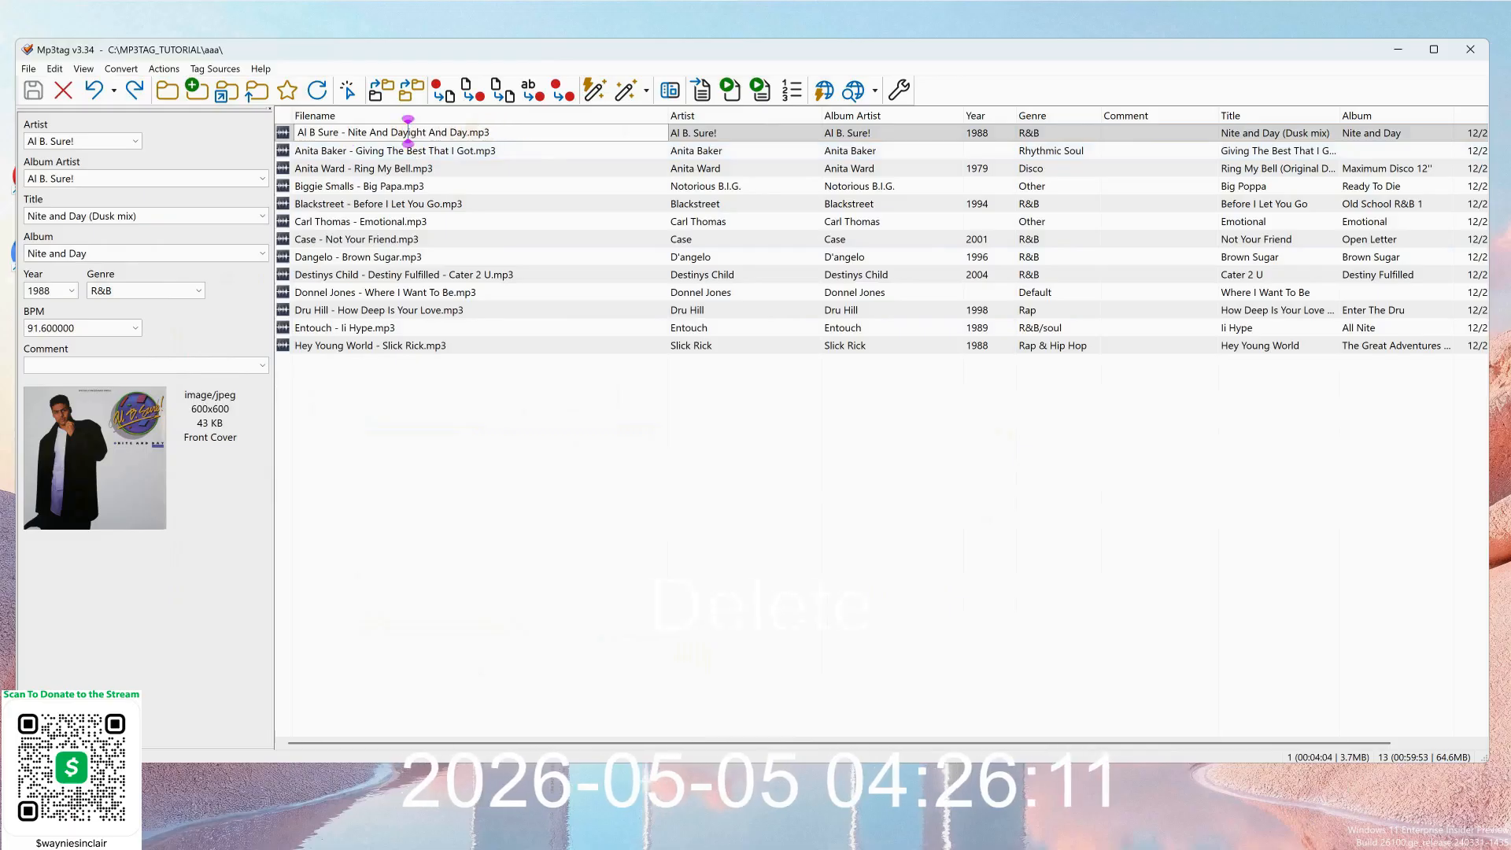
{"action": "key", "text": "Delete"}
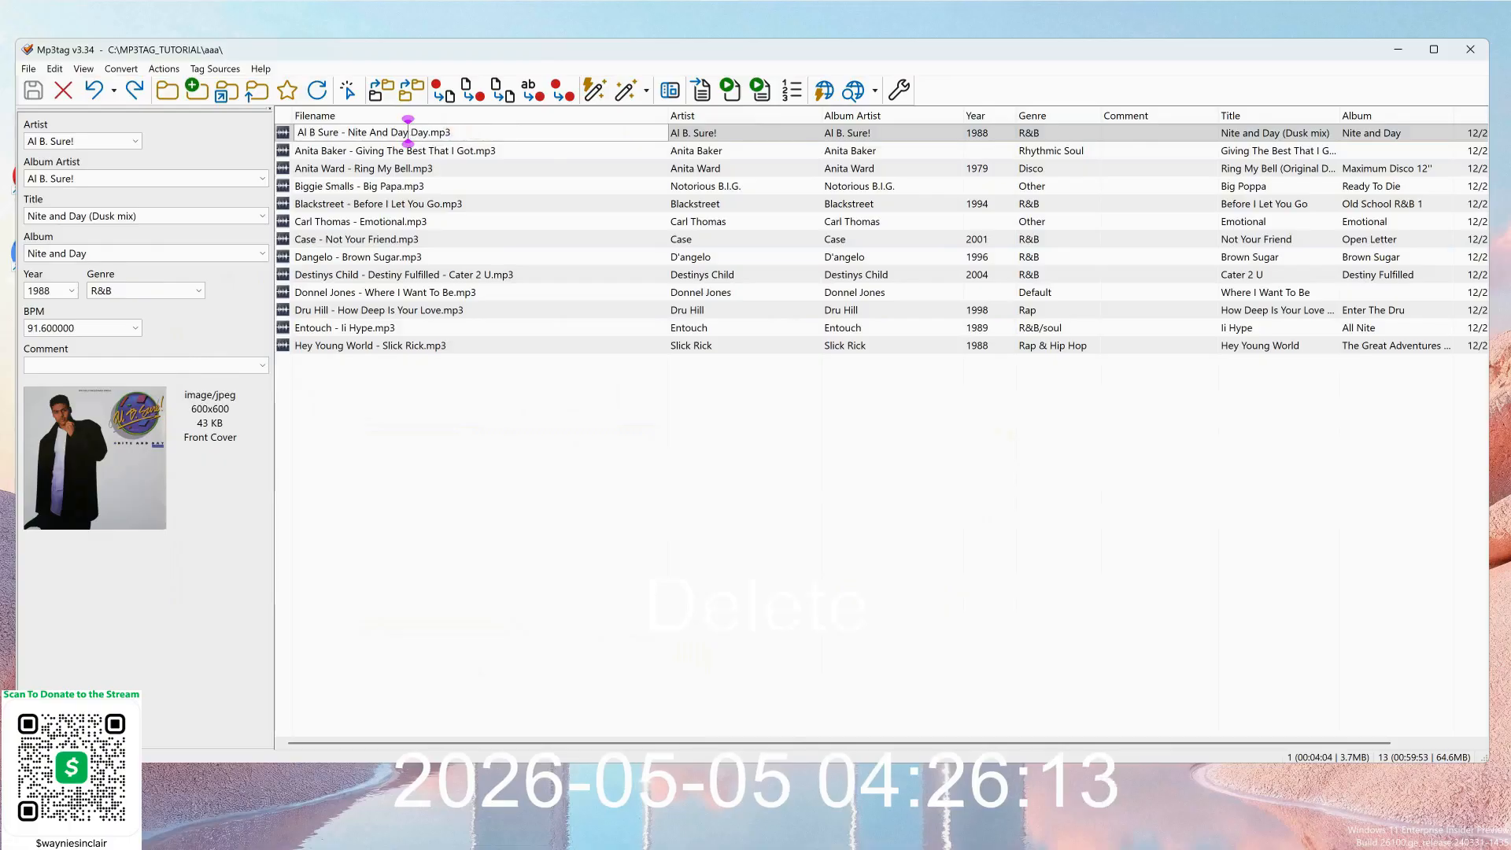
{"action": "key", "text": "Delete"}
{"action": "key", "text": "Delete"}
{"action": "left_click", "coordinate": [554, 467]}
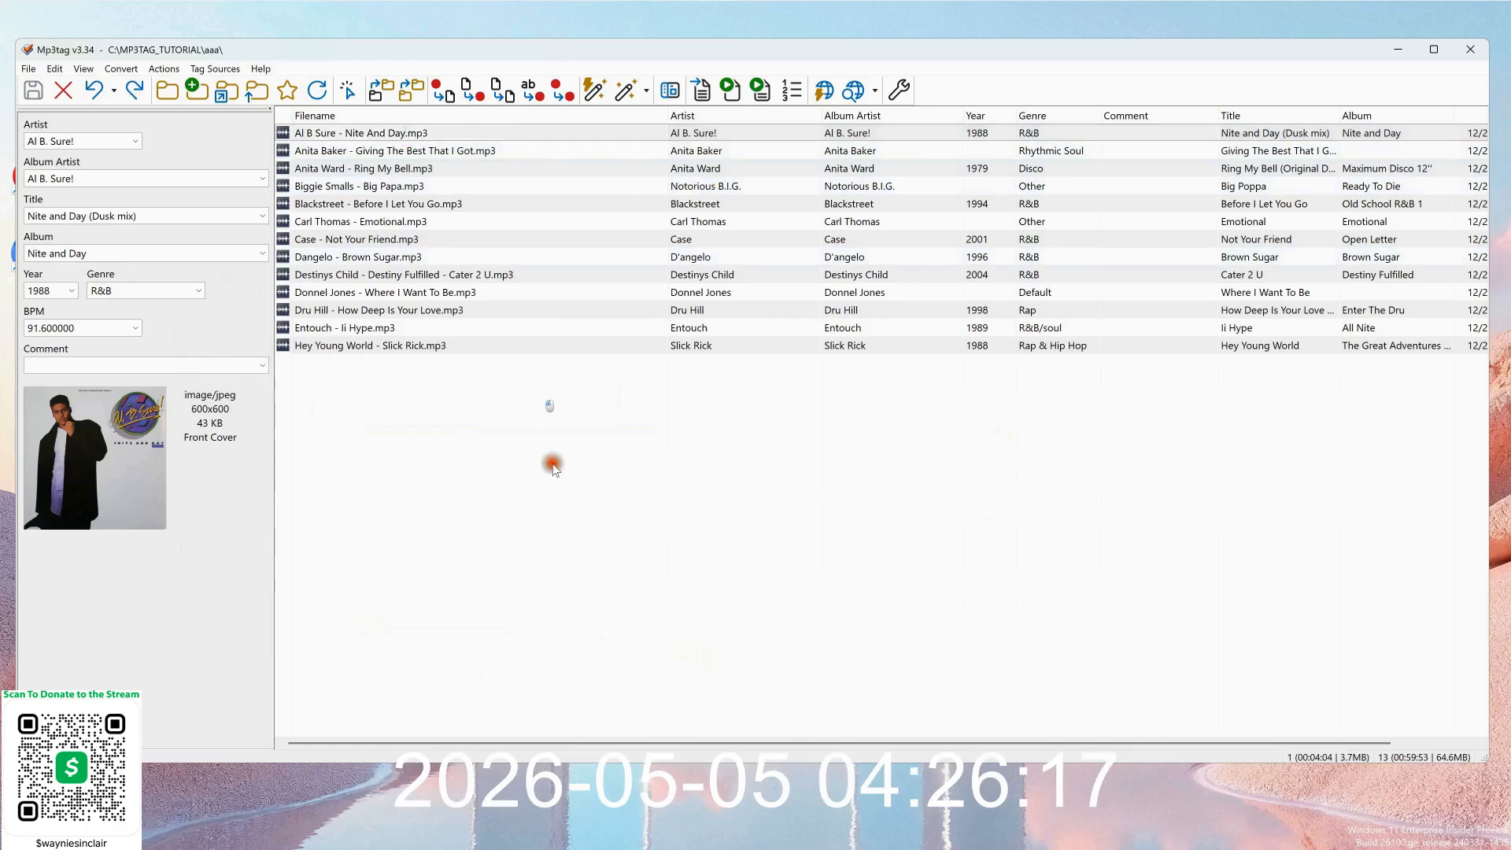
Extend the first file's name to "Al B Sure - Nite And Day - (1988) - [R&B Sexy].mp3".
{"action": "left_click", "coordinate": [390, 133]}
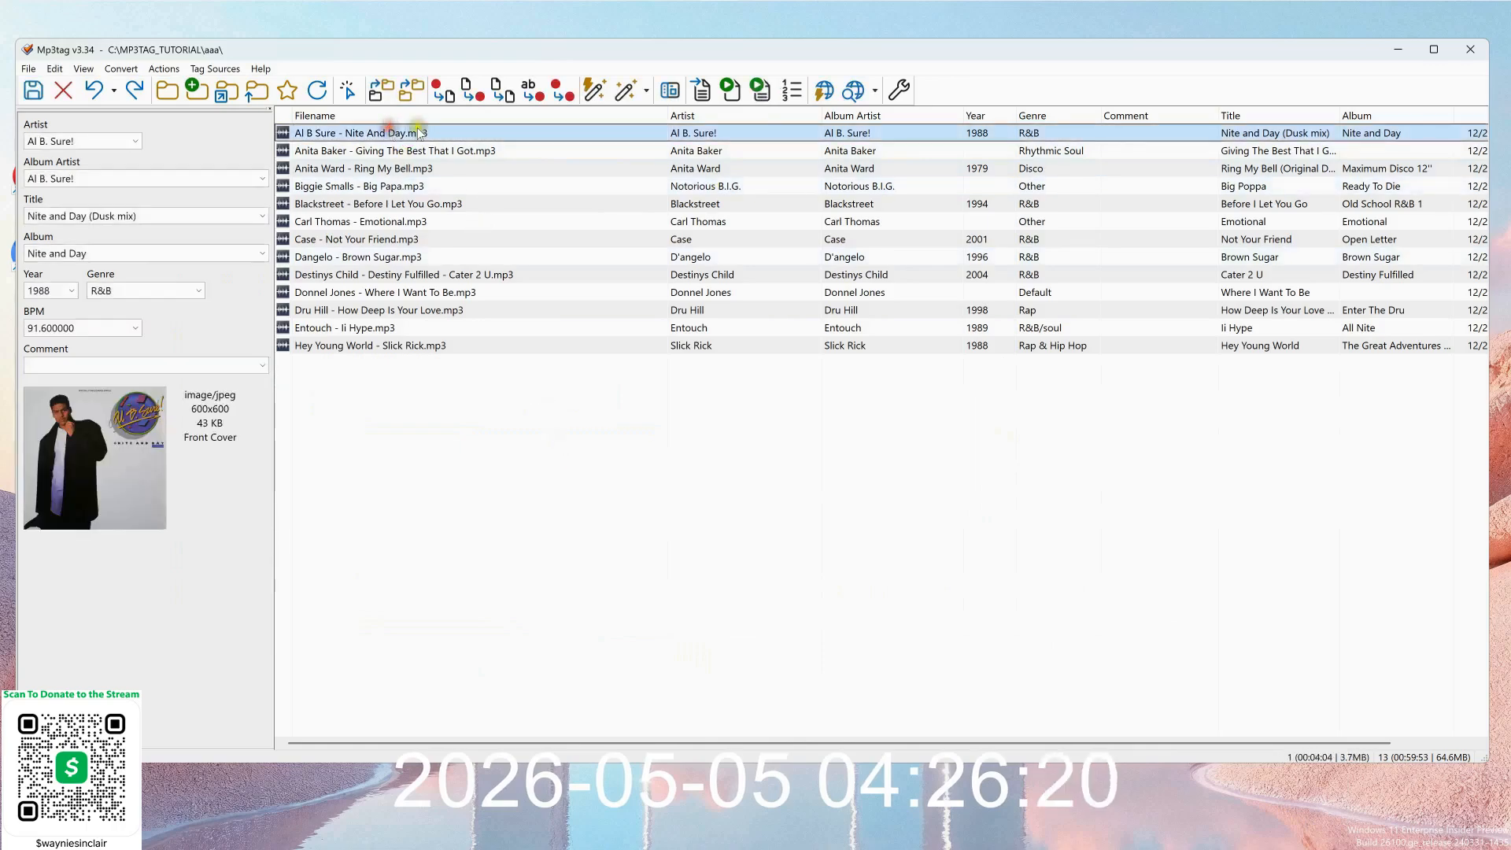
{"action": "left_click", "coordinate": [420, 133]}
{"action": "left_click", "coordinate": [403, 132]}
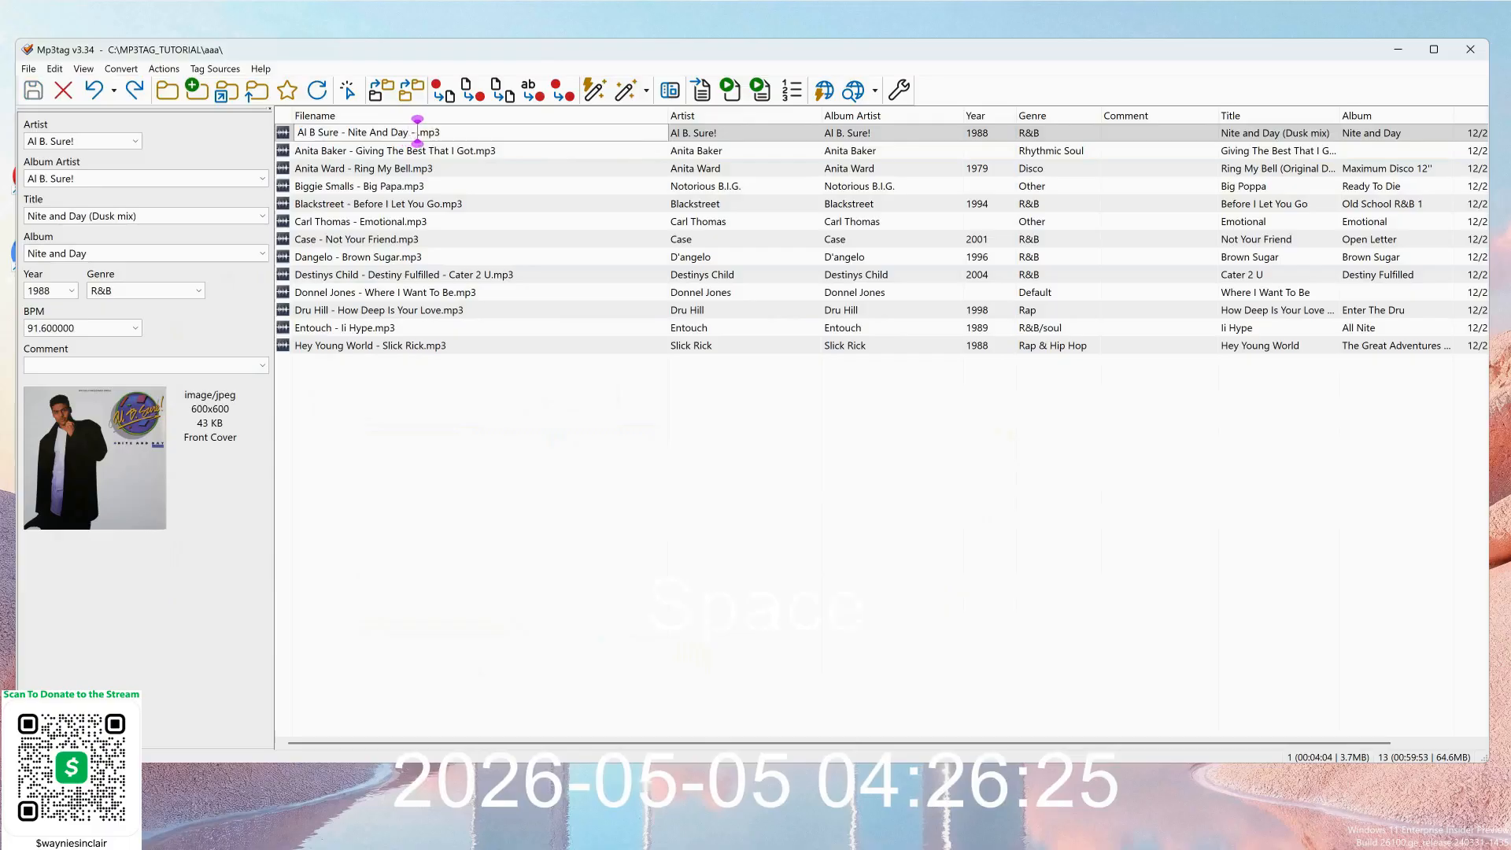
{"action": "type", "text": "(1988"}
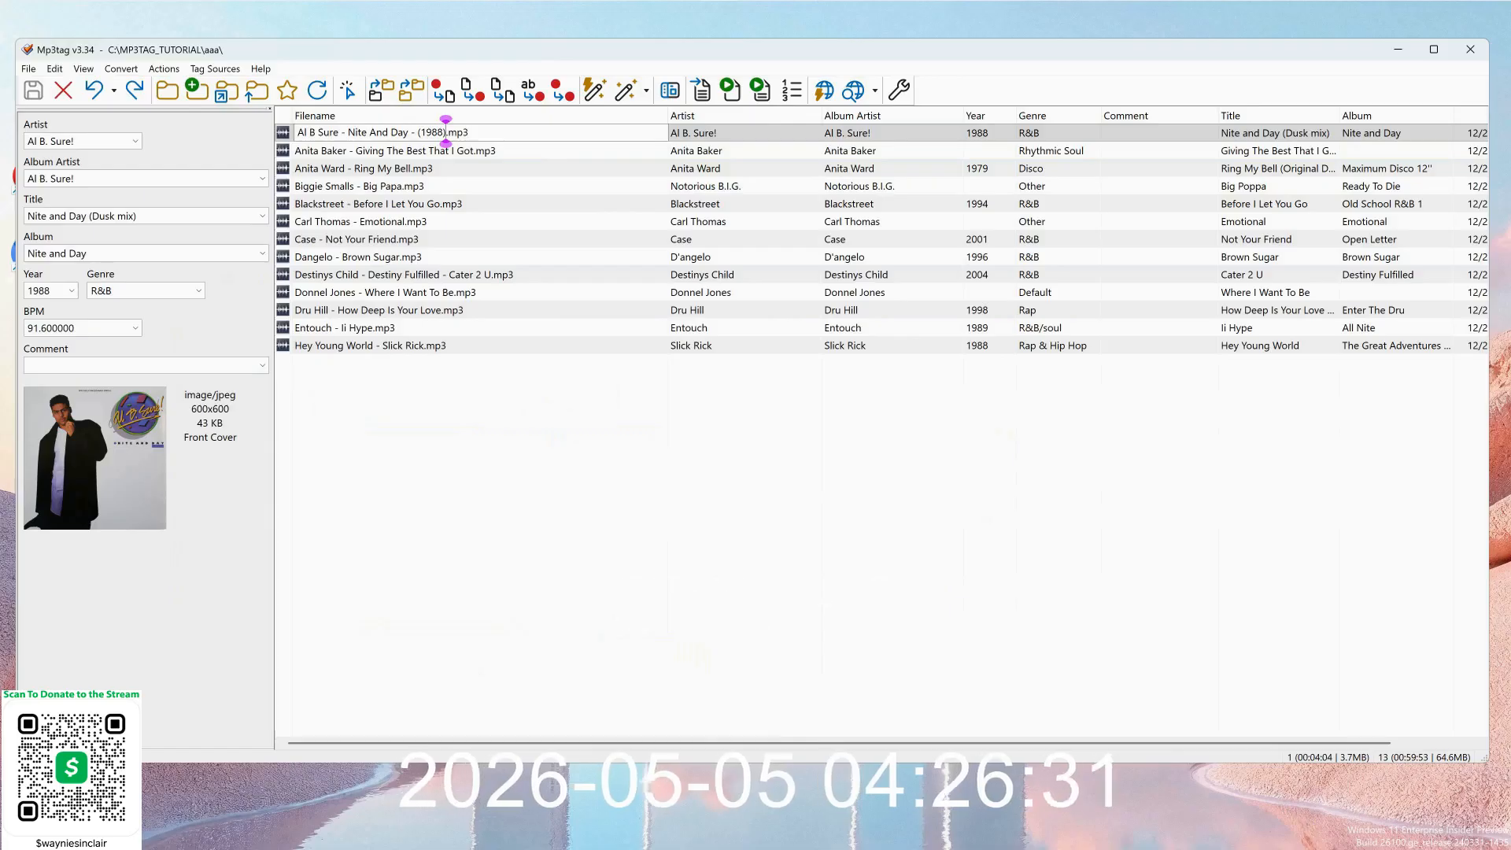
{"action": "type", "text": "-"}
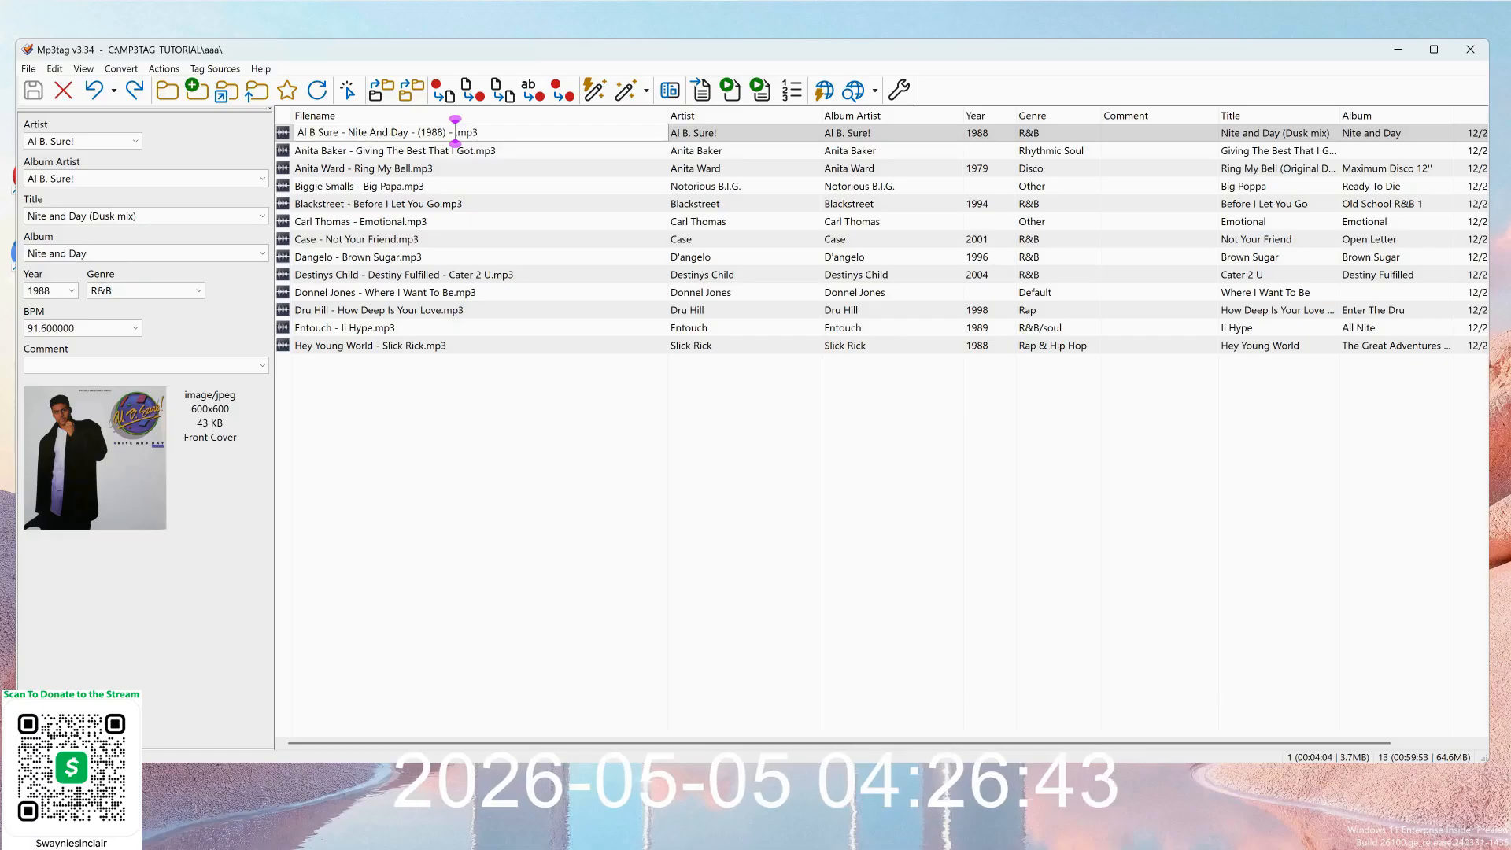
{"action": "type", "text": "[R&B"}
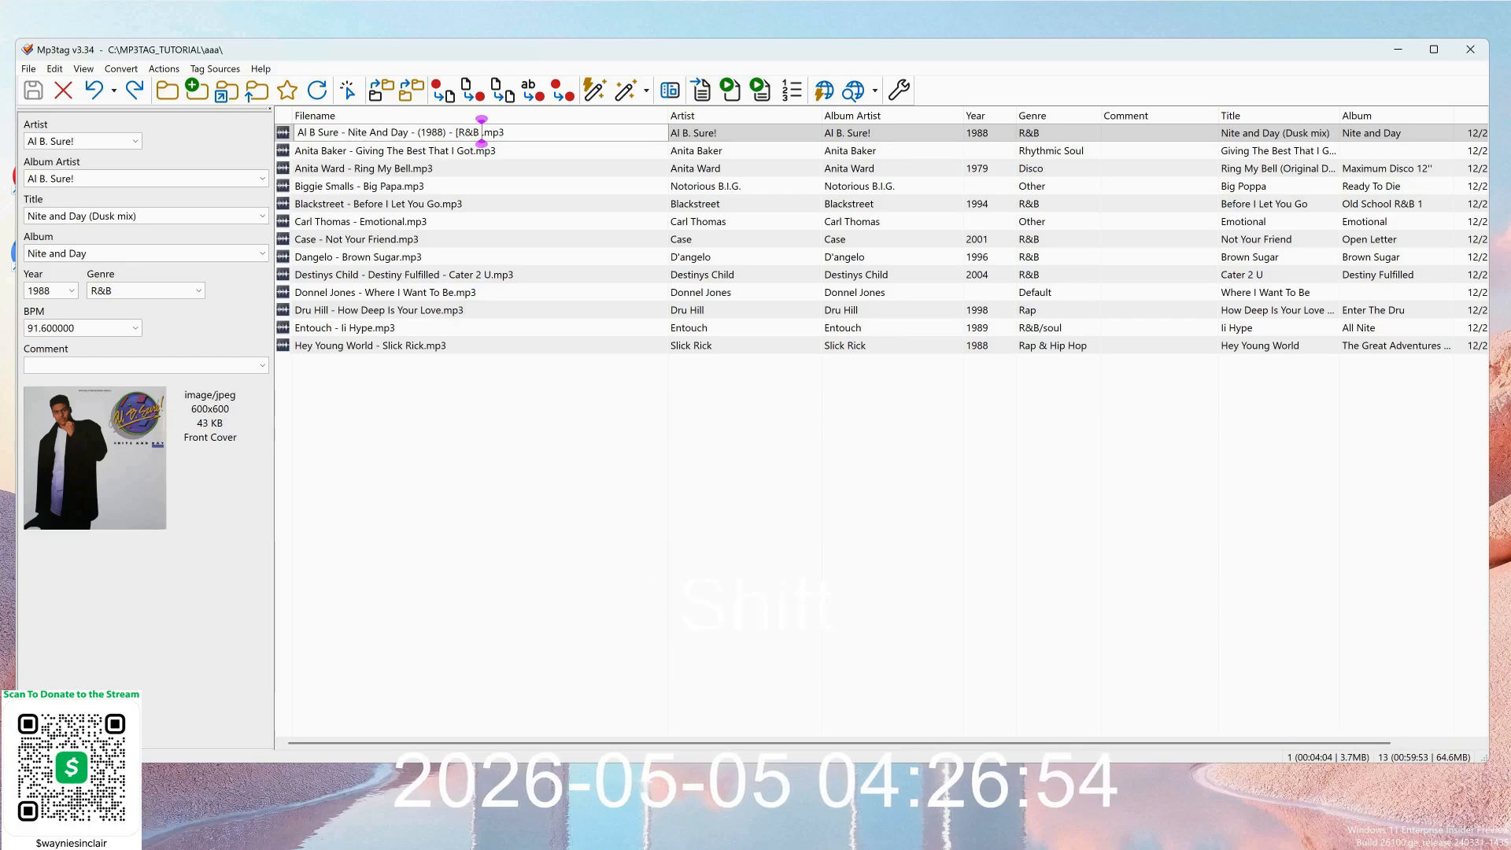
{"action": "type", "text": "Sexy"}
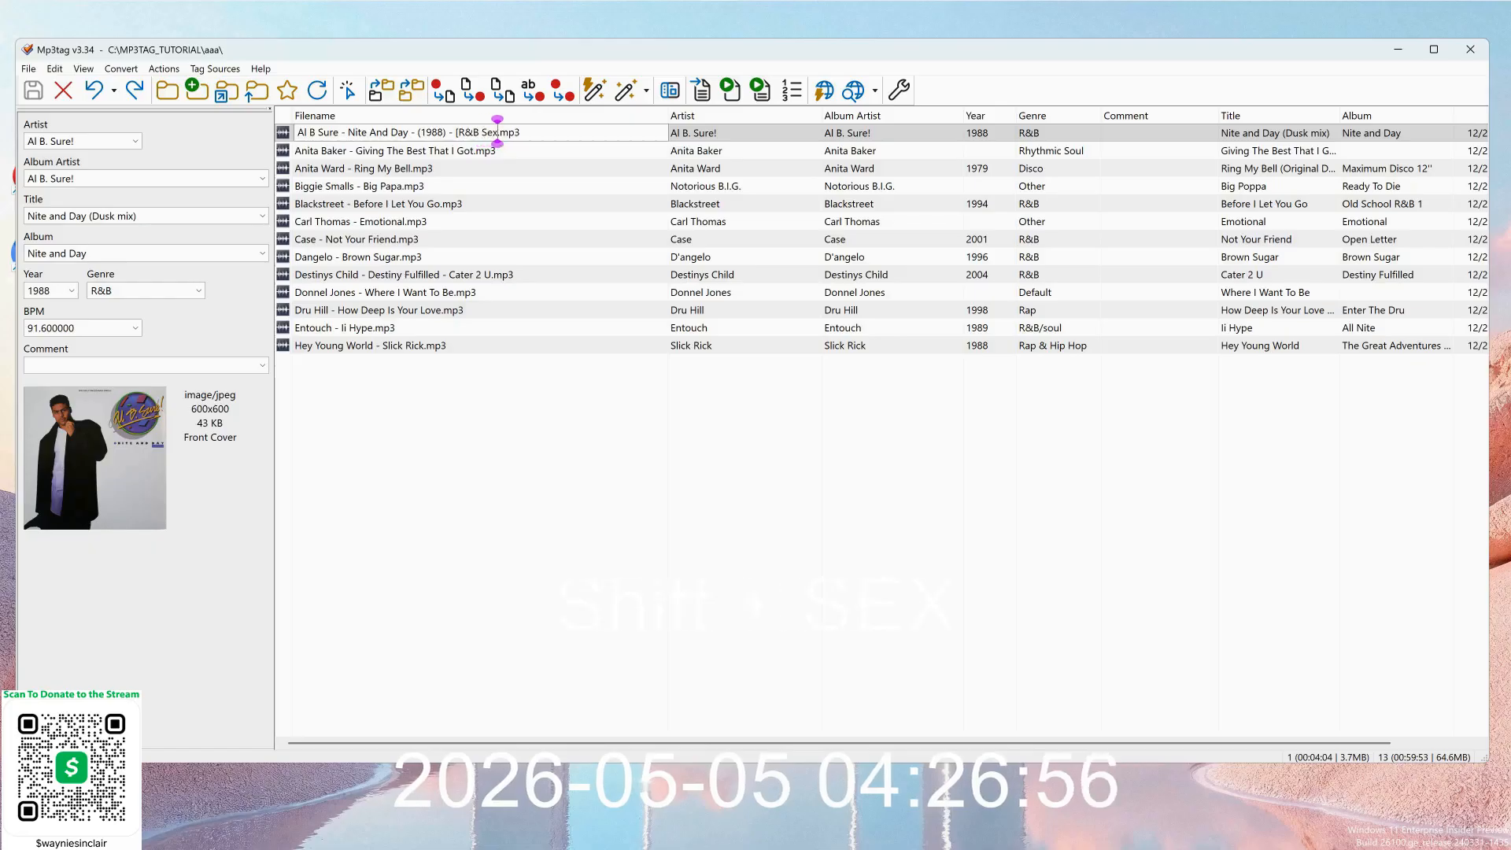
{"action": "type", "text": "]"}
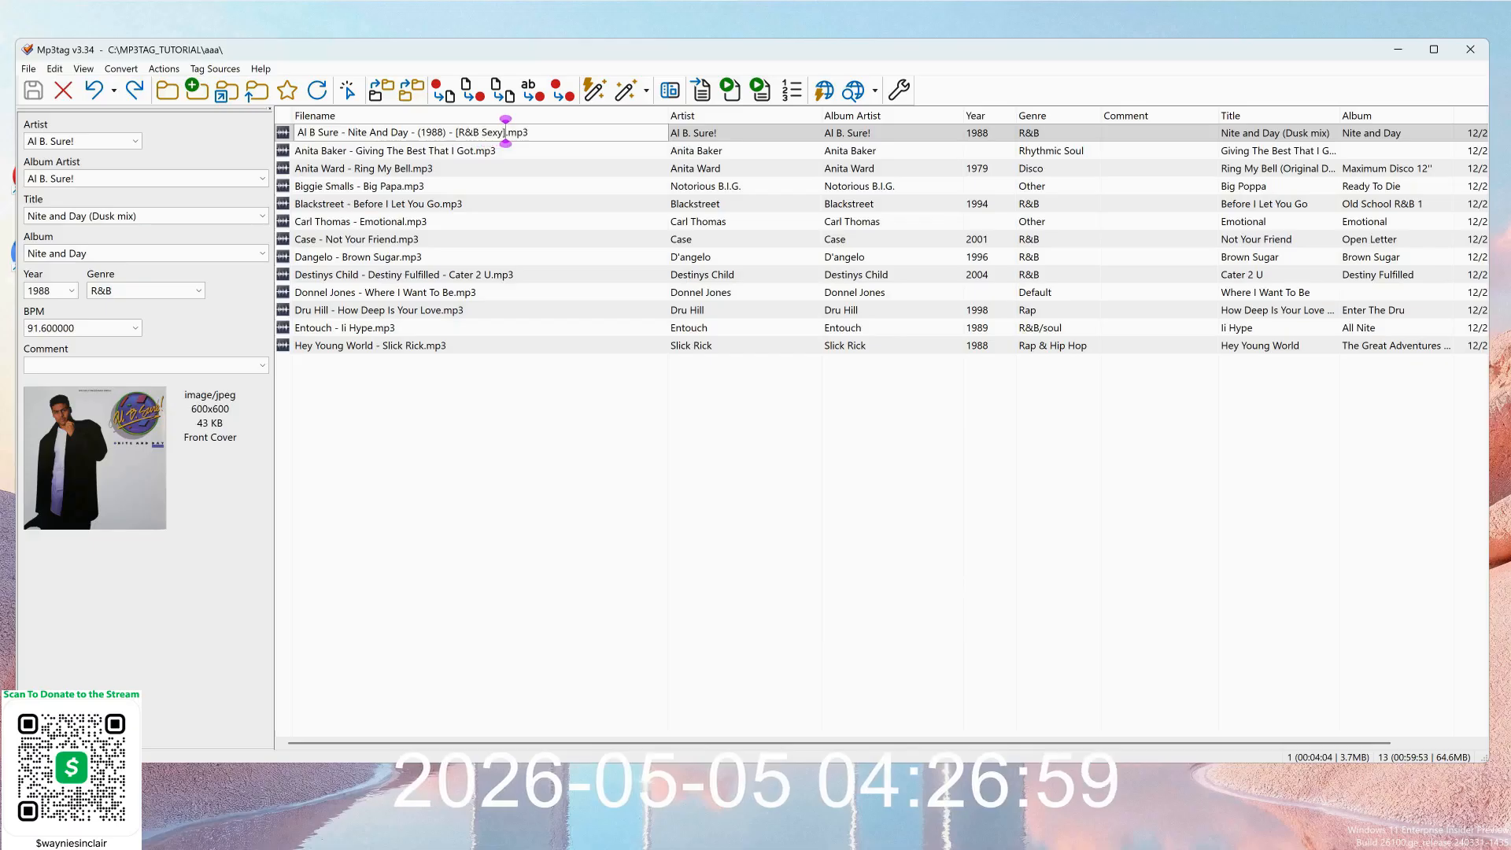
Copy the "[R&B Sexy]" part of the first file's name and confirm the rename.
{"action": "key", "text": "shift+Left"}
{"action": "key", "text": "shift+Left"}
{"action": "key", "text": "shift+Left"}
{"action": "key", "text": "shift+Left"}
{"action": "key", "text": "shift+Left"}
{"action": "key", "text": "shift+Left"}
{"action": "key", "text": "shift+Left"}
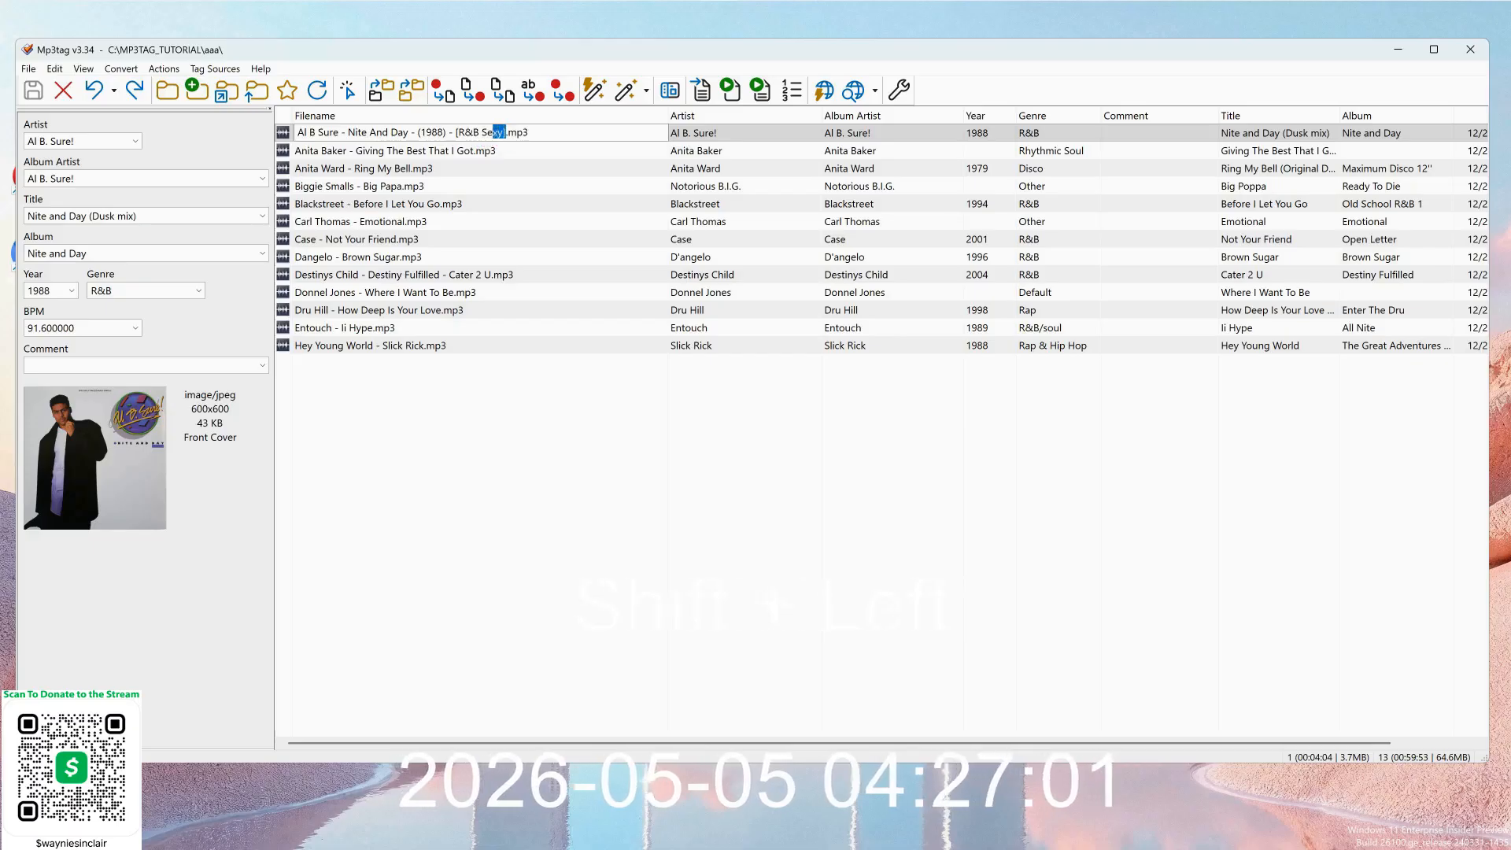
{"action": "key", "text": "shift+Left"}
{"action": "key", "text": "shift+Left"}
{"action": "key", "text": "shift+Left"}
{"action": "key", "text": "ctrl+c"}
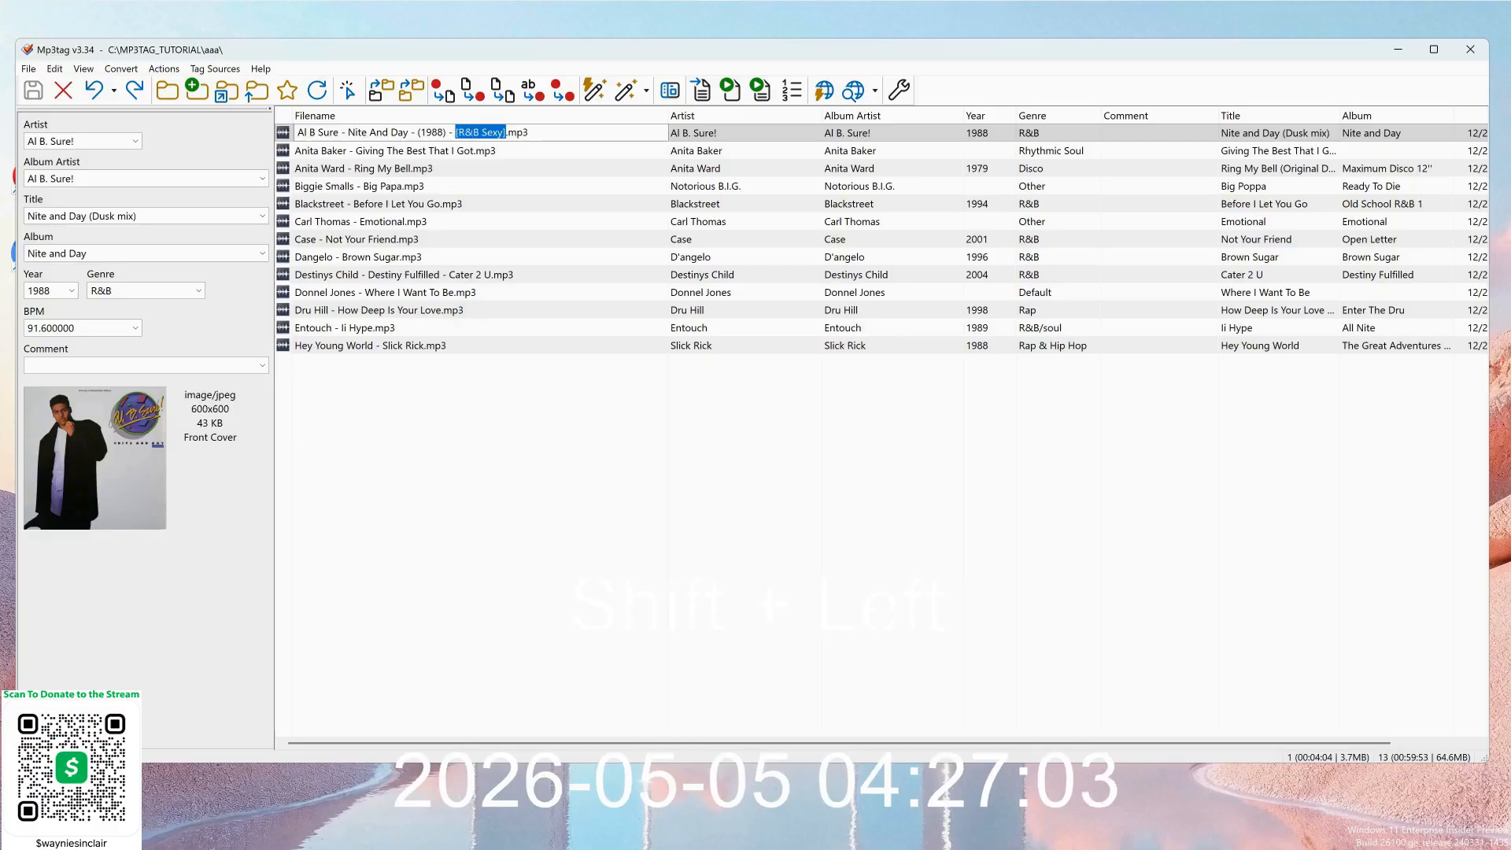
{"action": "key", "text": "ctrl"}
{"action": "key", "text": "Return"}
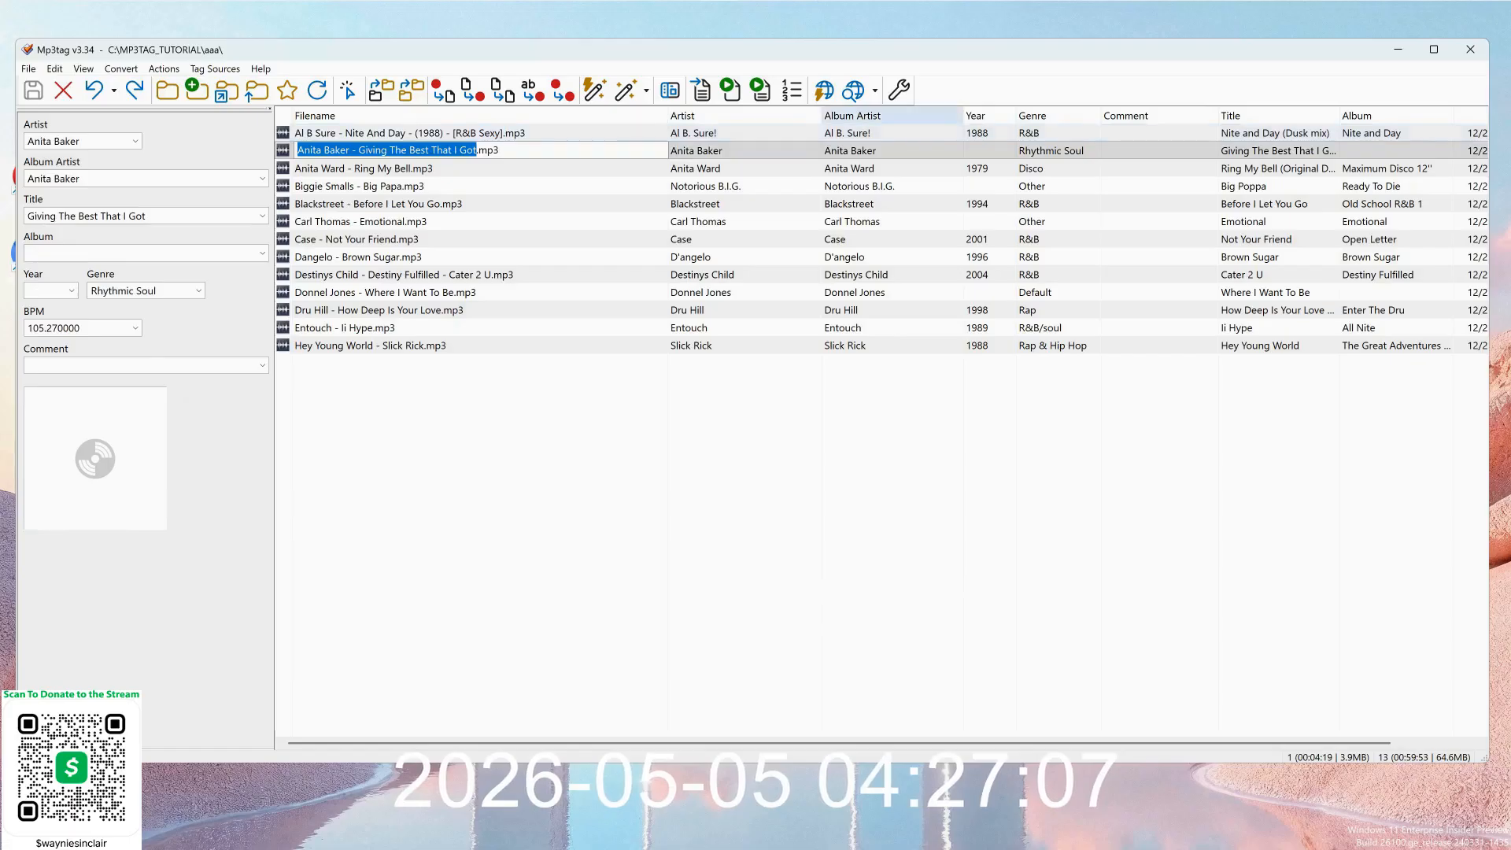
Paste "[R&B Sexy]" into the first file's Comment field and save its tags.
{"action": "left_click", "coordinate": [1140, 137]}
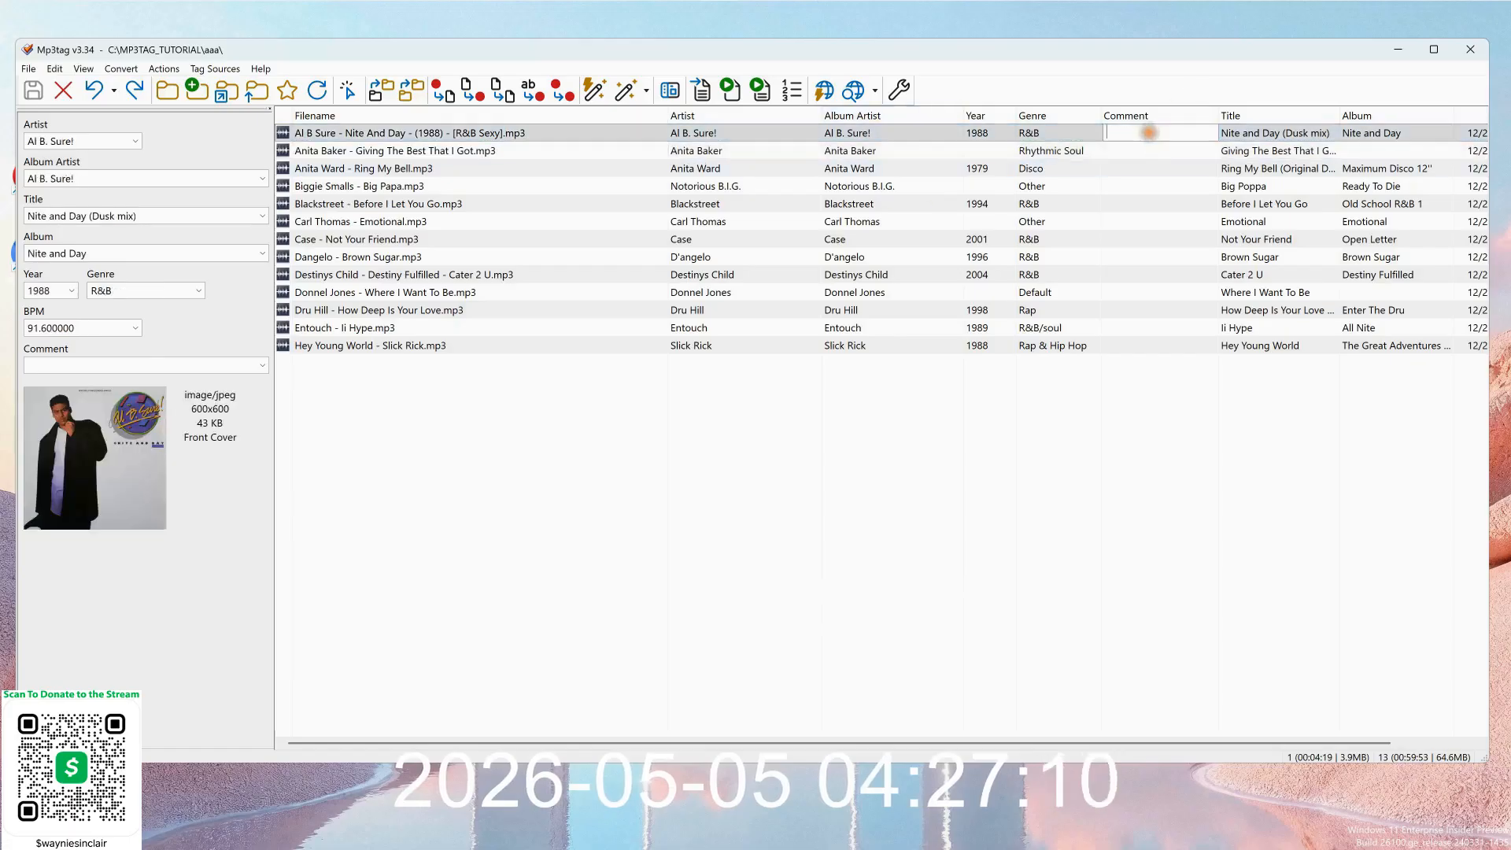
{"action": "key", "text": "ctrl+v"}
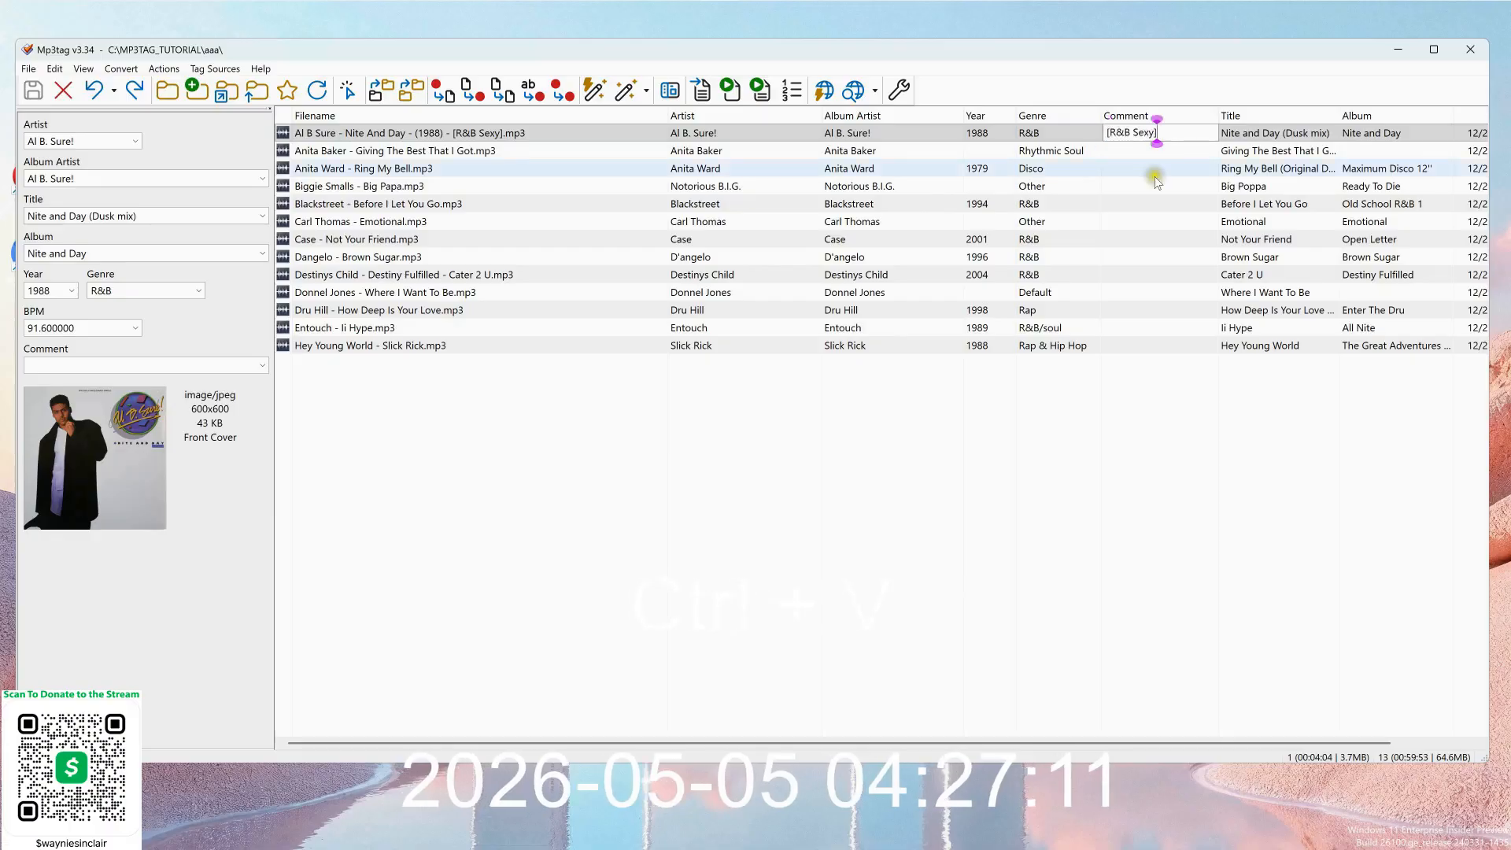
{"action": "left_click", "coordinate": [1151, 168]}
{"action": "left_click", "coordinate": [1140, 134]}
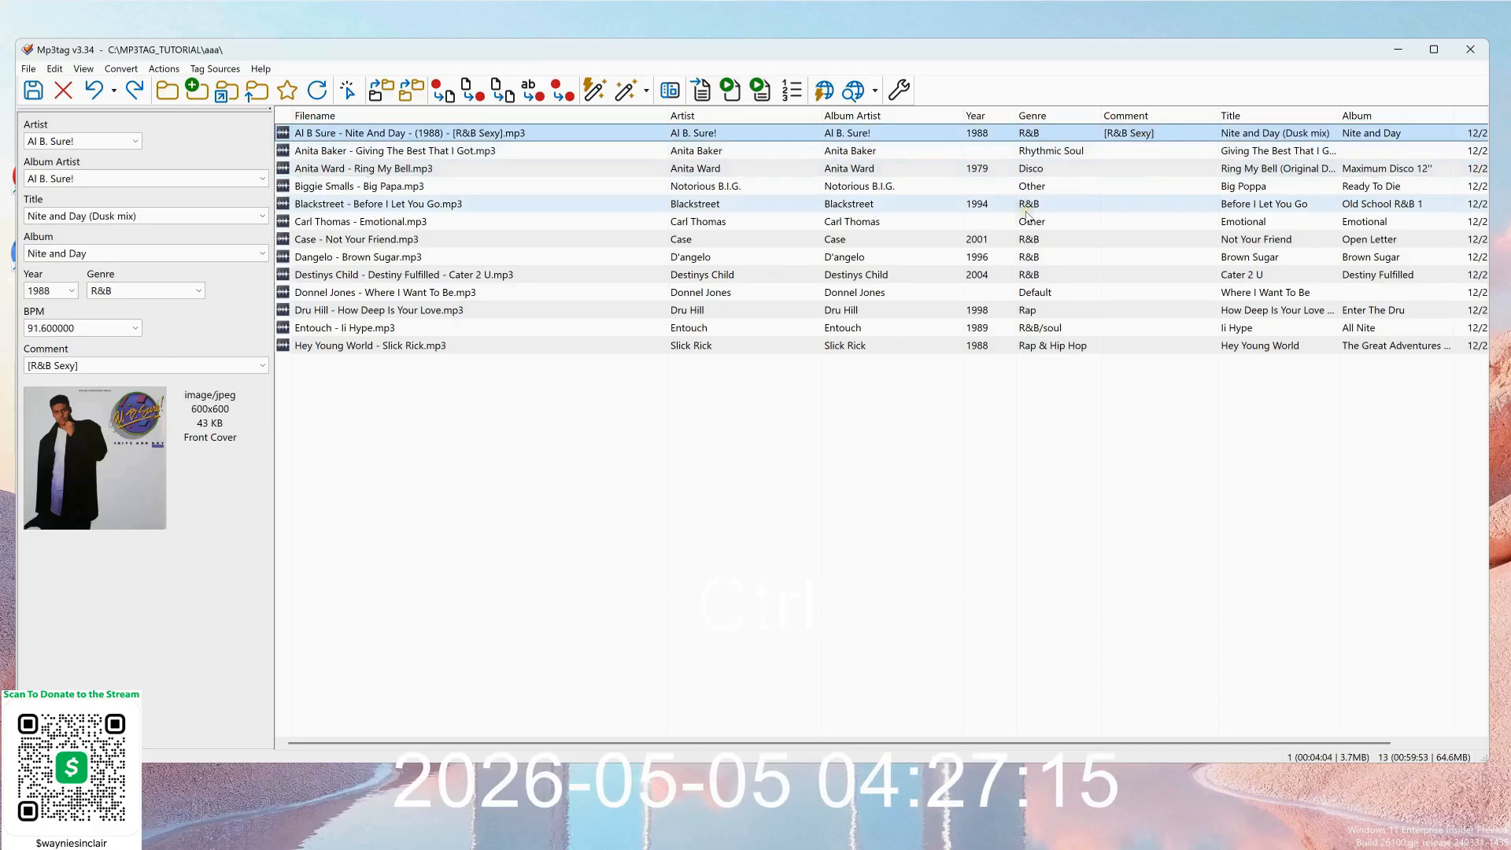
{"action": "left_click", "coordinate": [33, 90]}
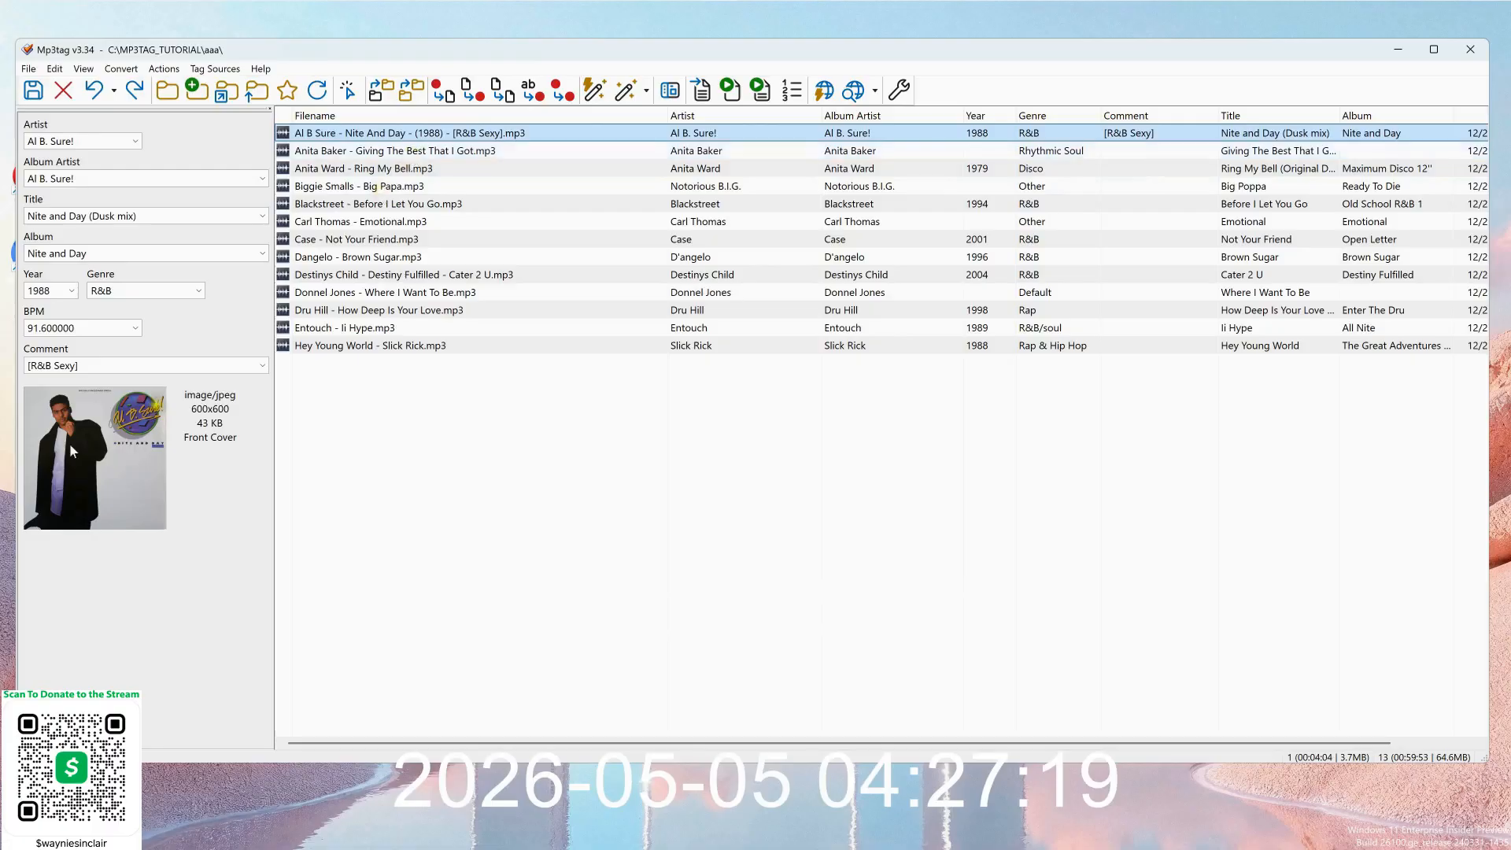
{"action": "left_click", "coordinate": [98, 434]}
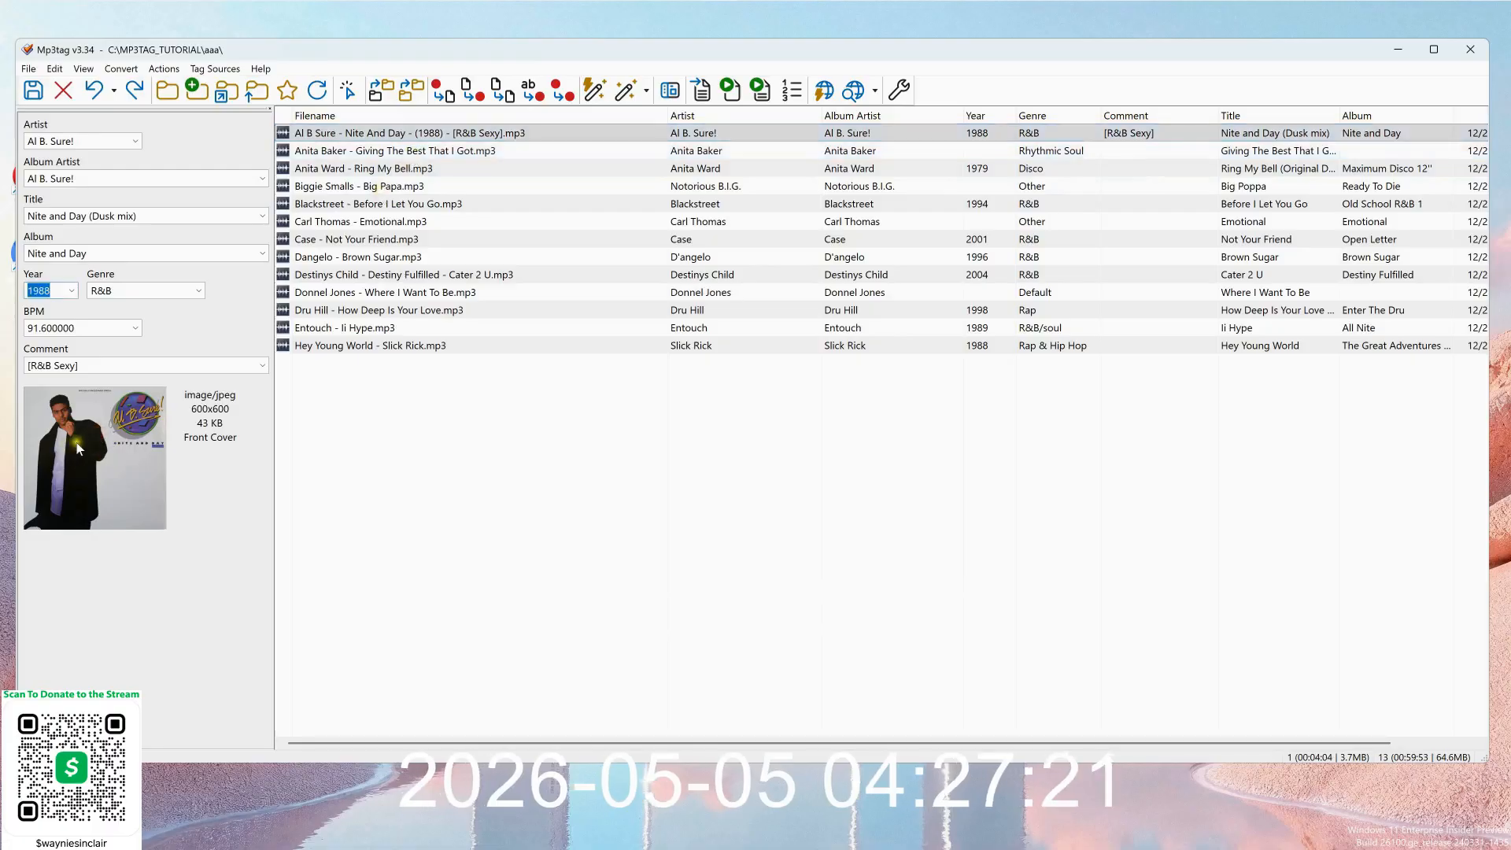
Search MusicBrainz for the album "Giving The Best That I Got" using the Anita Baker file.
{"action": "left_click", "coordinate": [403, 152]}
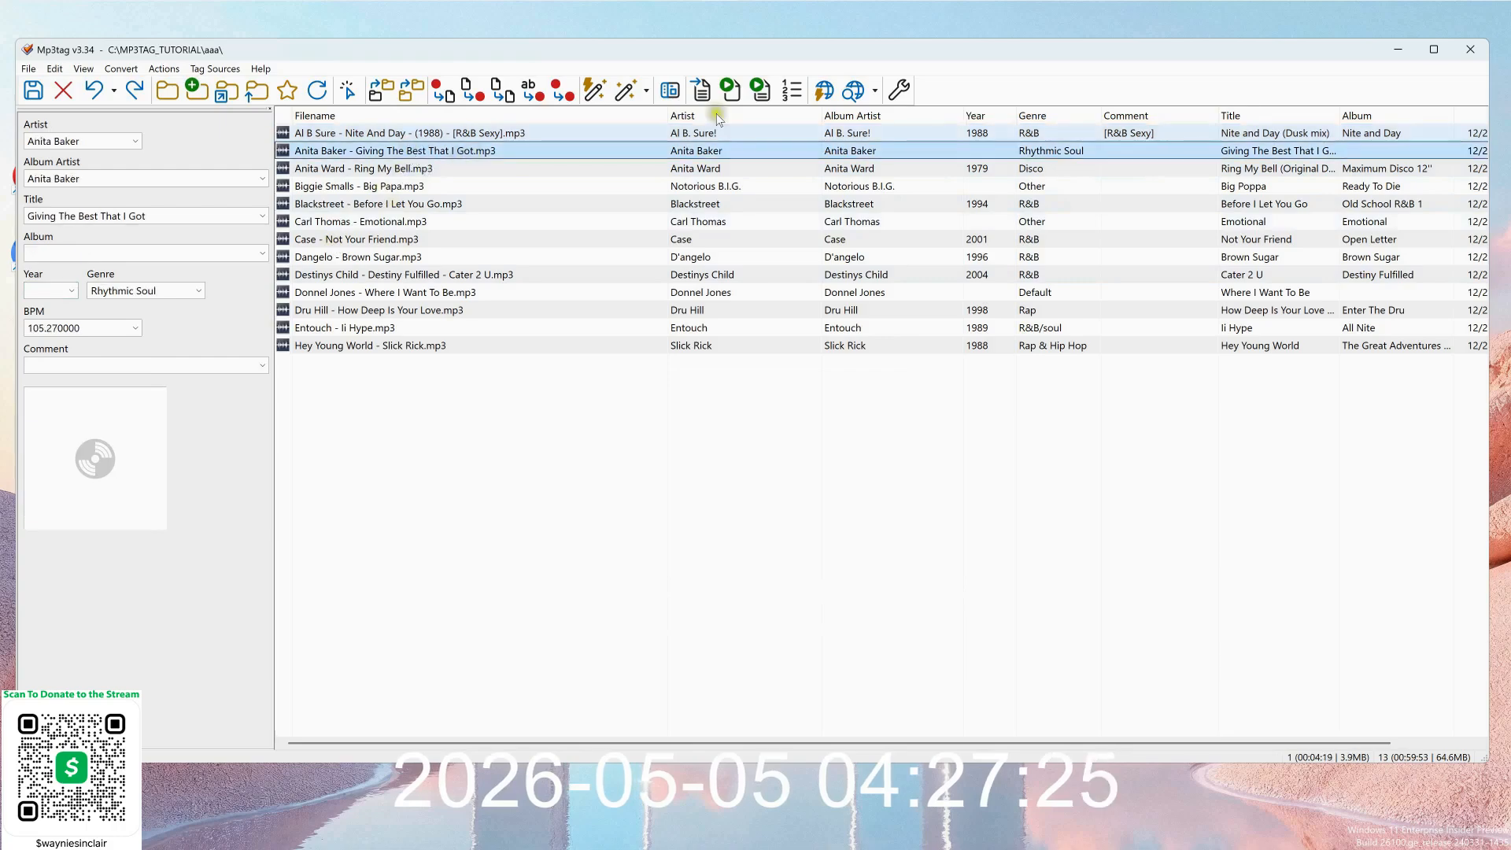
{"action": "left_click", "coordinate": [875, 91]}
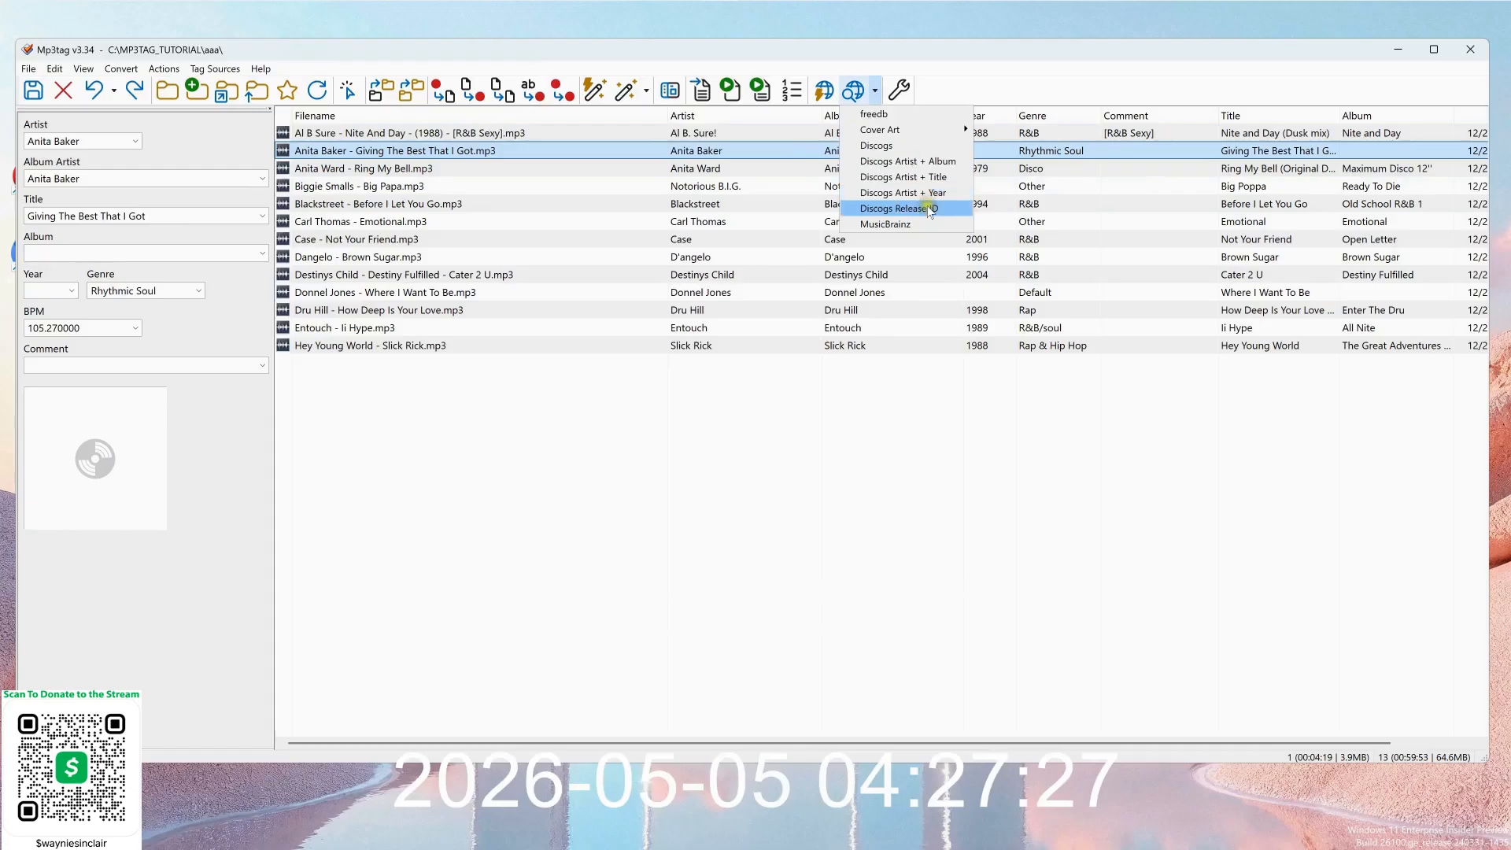
{"action": "left_click", "coordinate": [915, 224]}
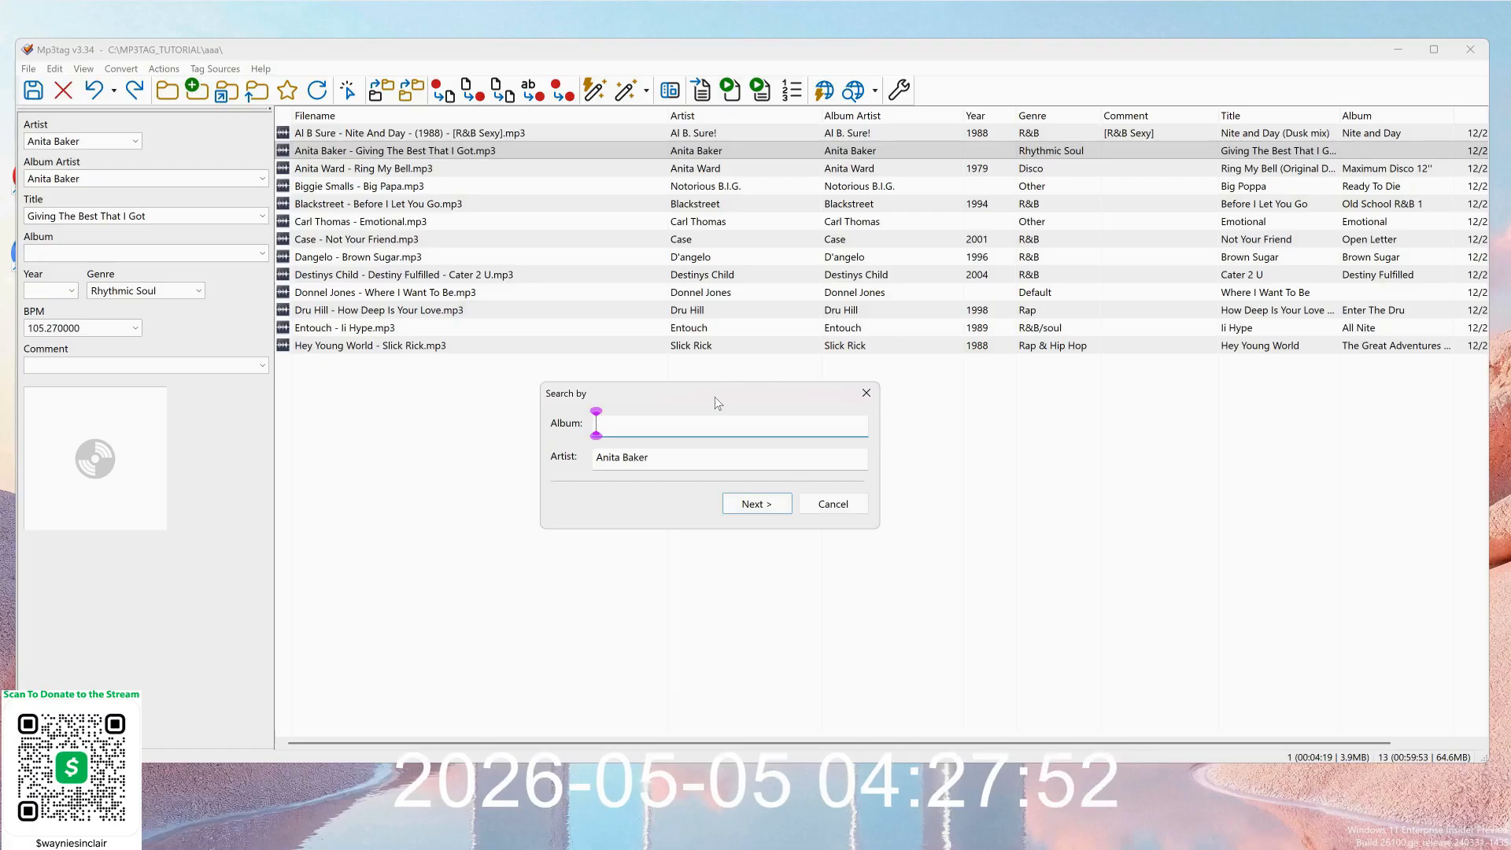
{"action": "type", "text": "G"}
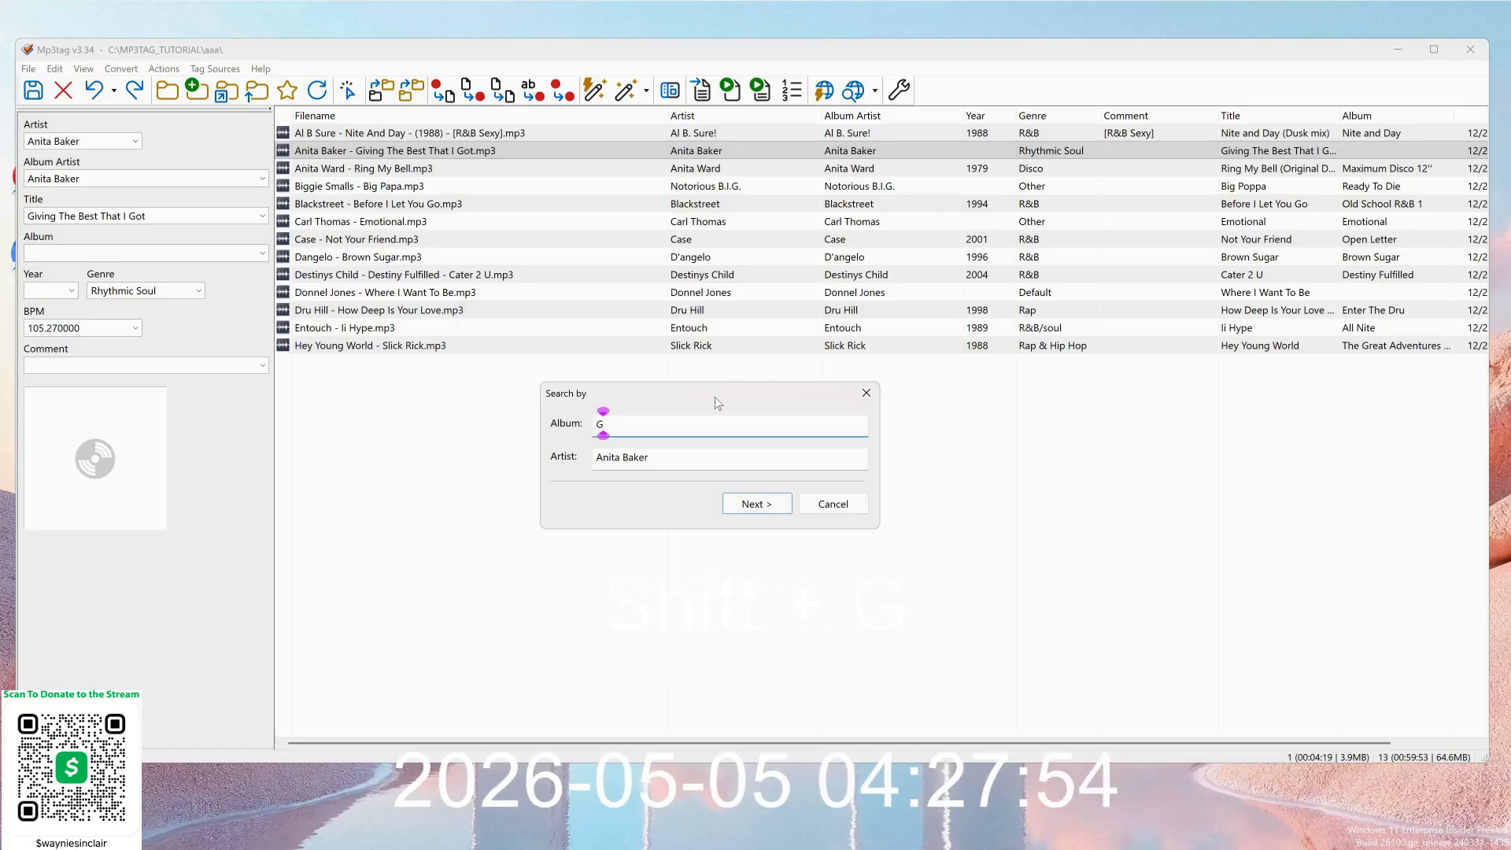
{"action": "type", "text": "iving "}
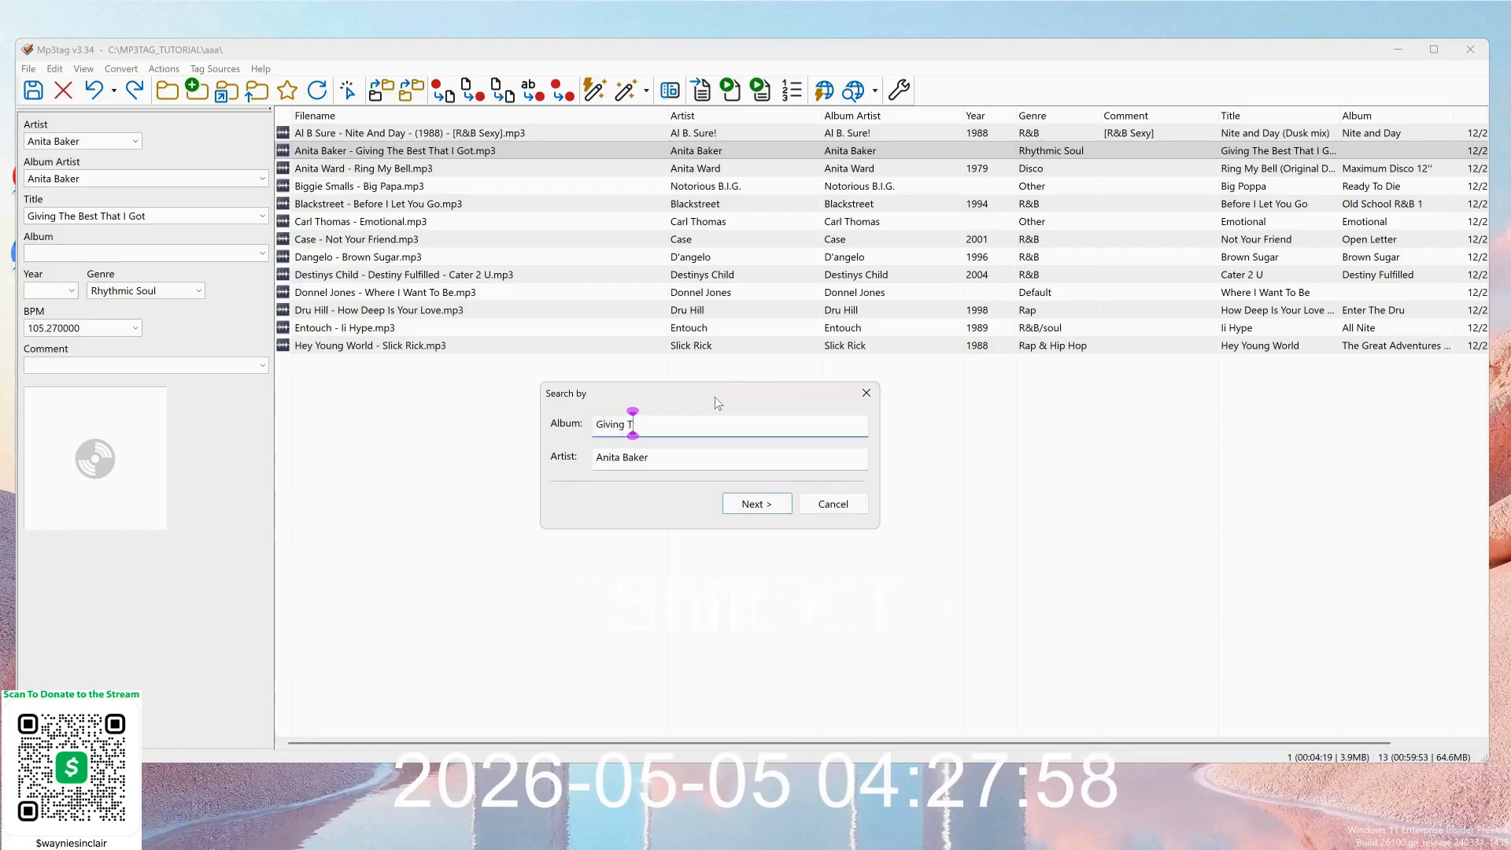
{"action": "type", "text": "The Best"}
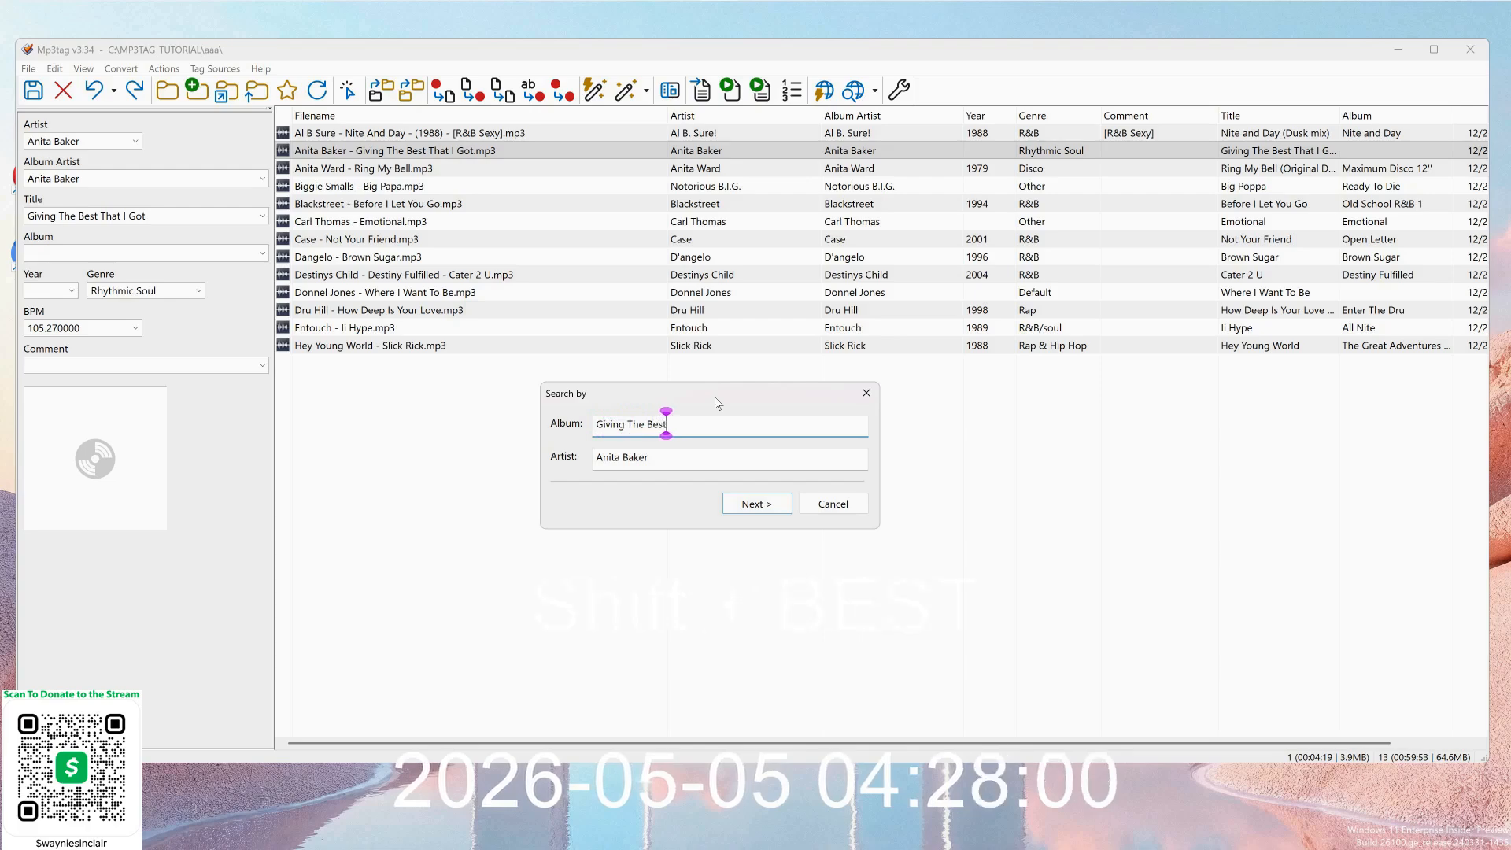
{"action": "type", "text": " That I"}
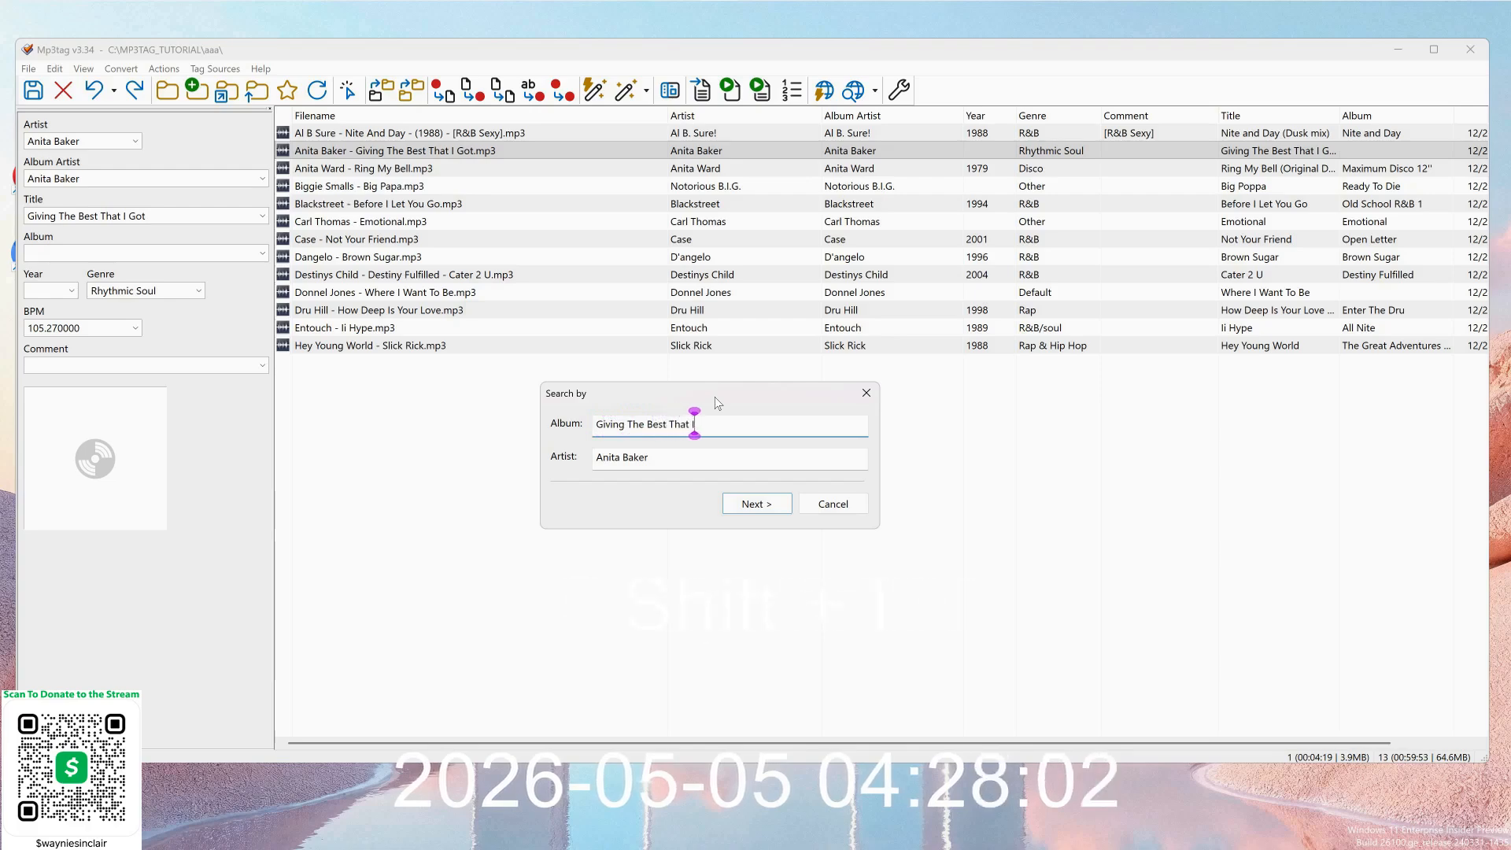
{"action": "type", "text": " Got"}
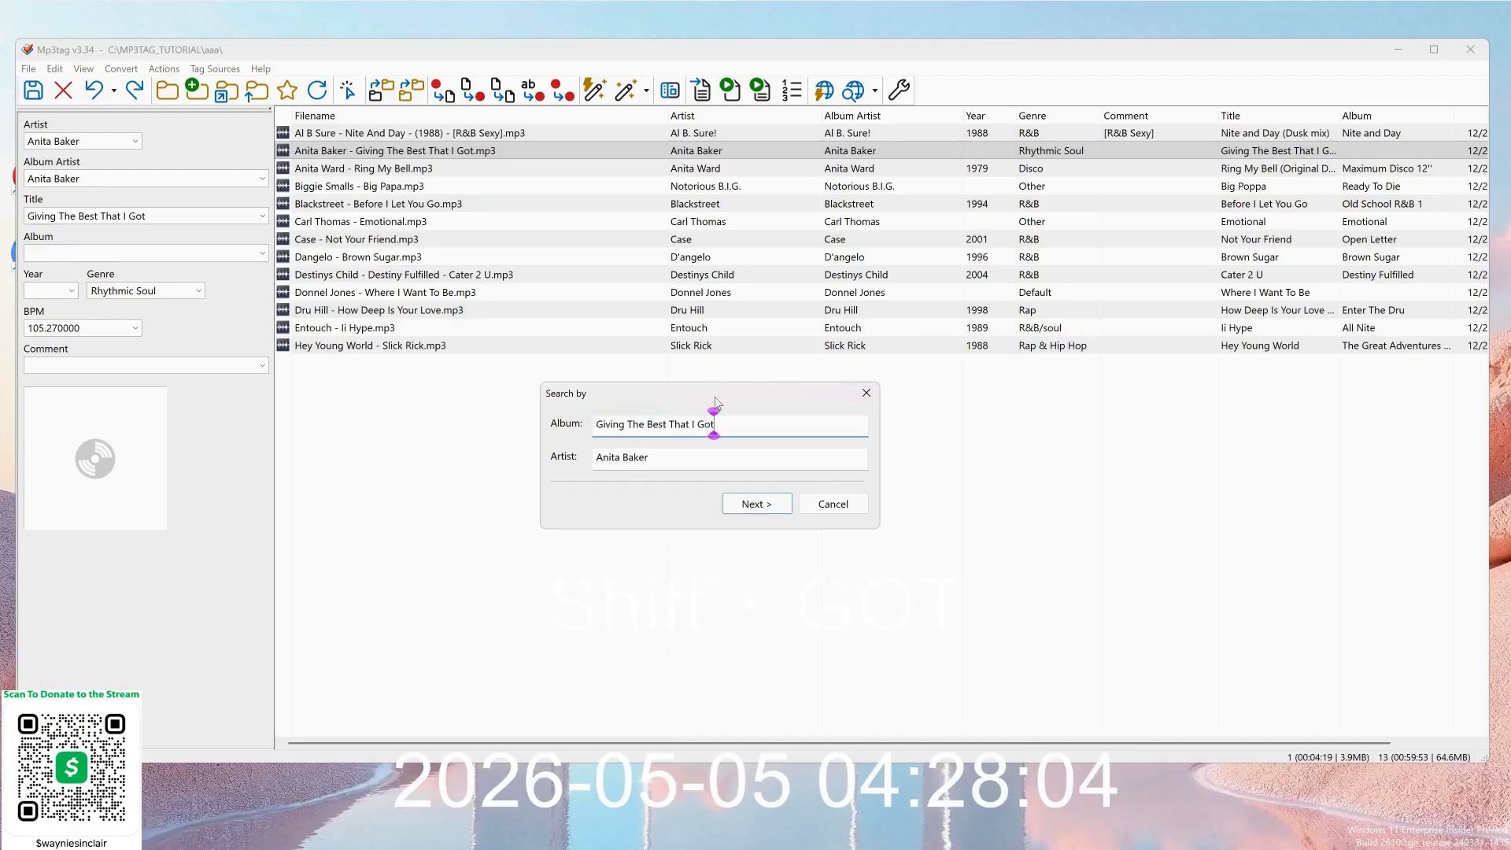
{"action": "left_click", "coordinate": [757, 504]}
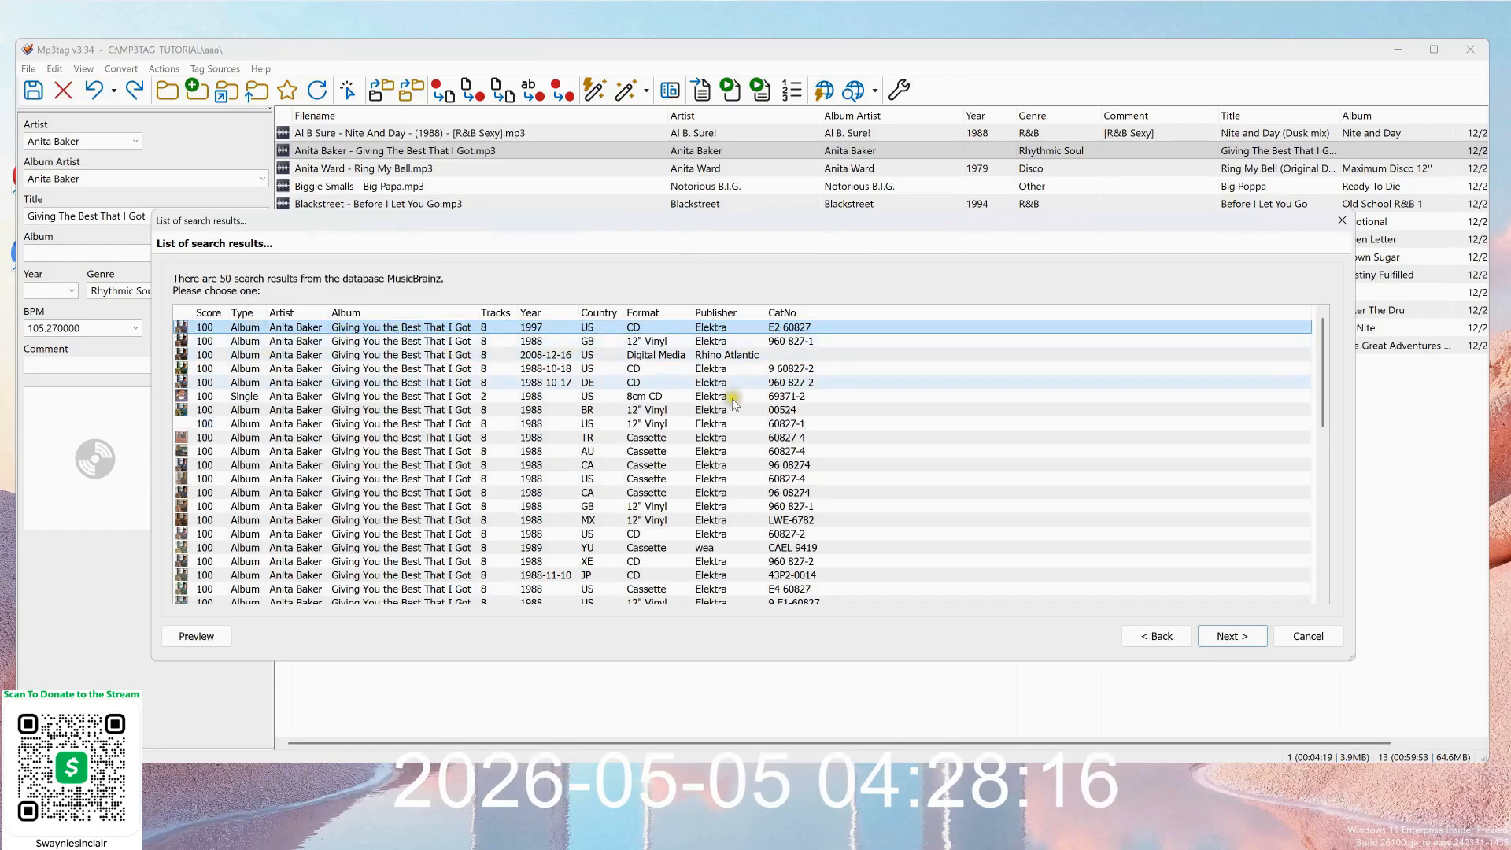
Apply the tags and cover of the 1997 US Elektra CD release to the Anita Baker file and save them.
{"action": "left_click", "coordinate": [1233, 636]}
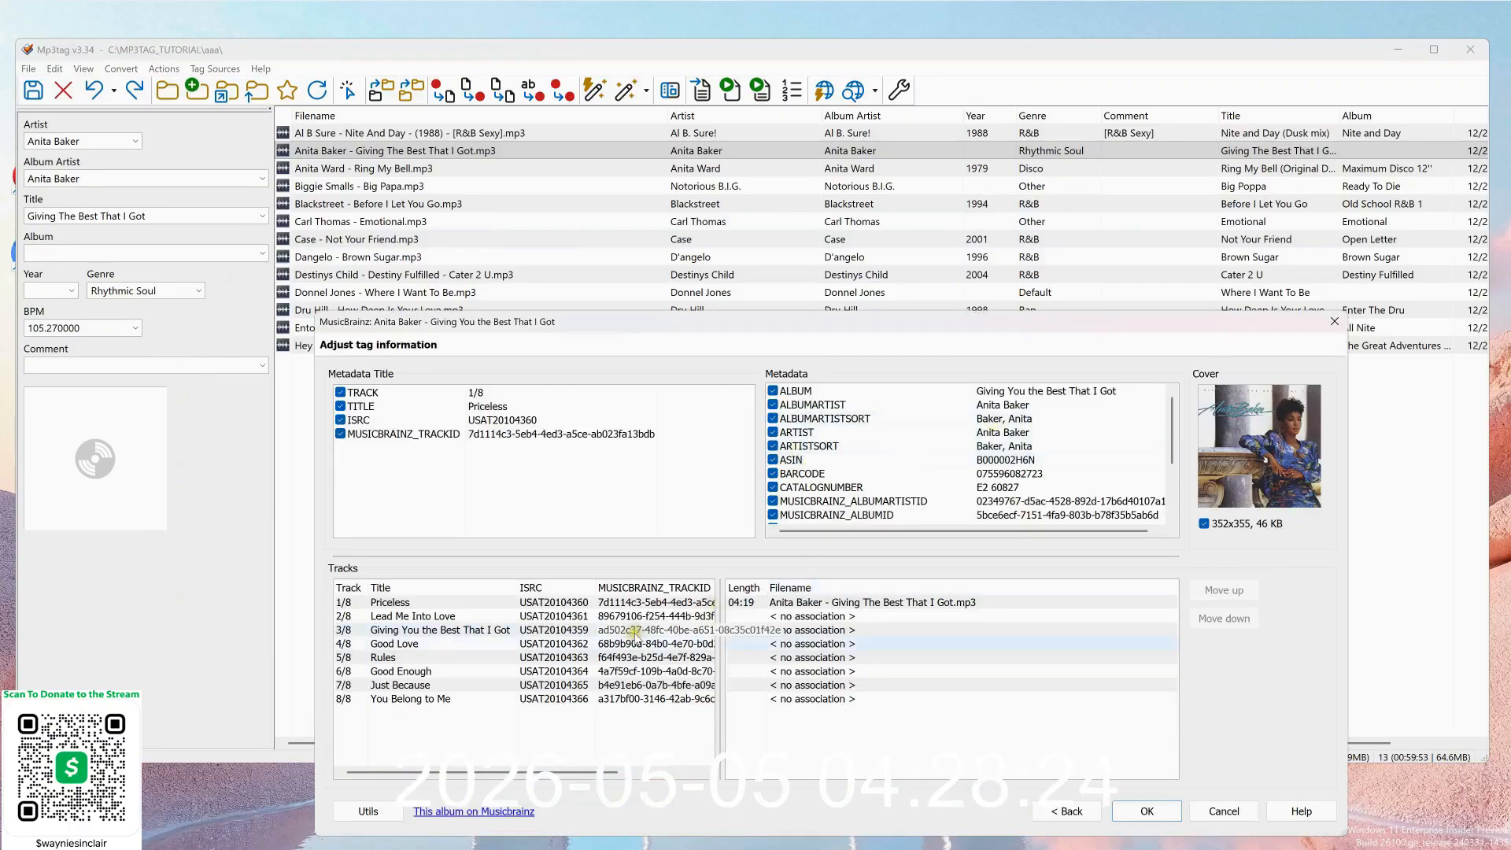
{"action": "left_click", "coordinate": [1160, 805]}
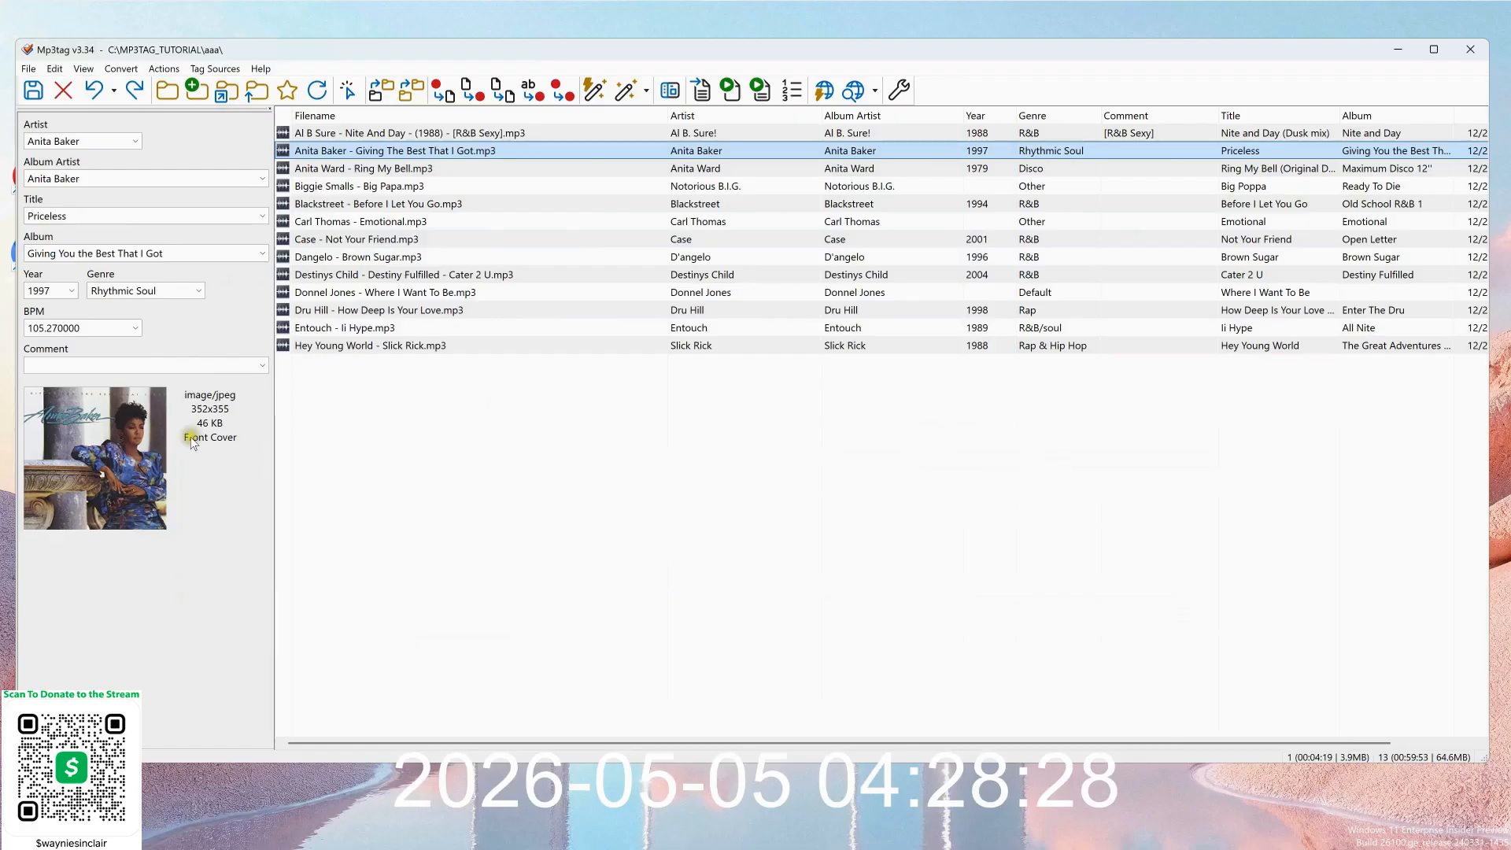
{"action": "key", "text": "ctrl+s"}
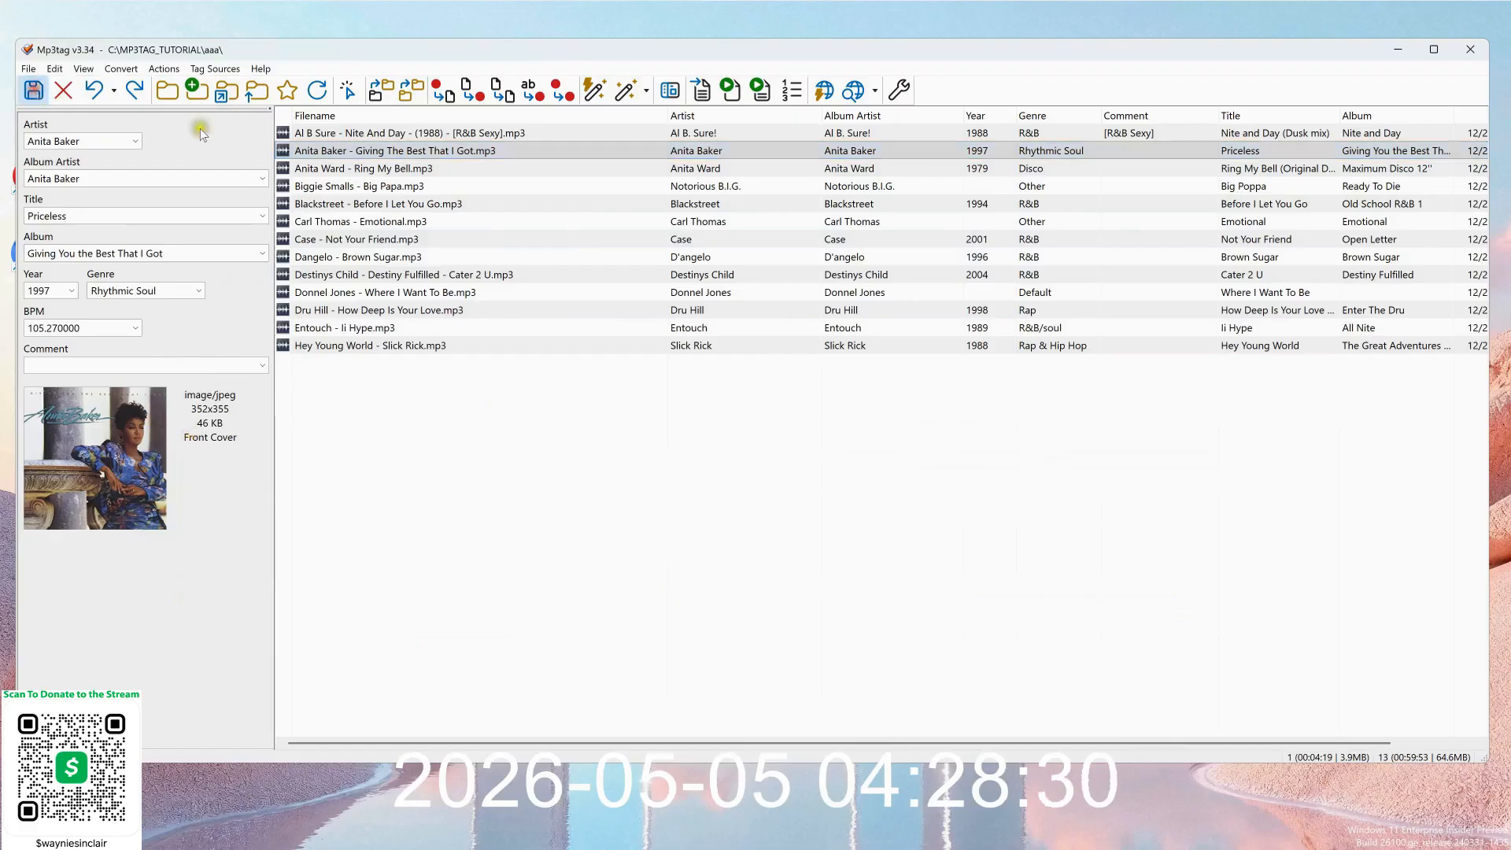
Copy the first file's "[R&B Sexy]" comment into the Anita Baker file's Comment field.
{"action": "left_click", "coordinate": [400, 169]}
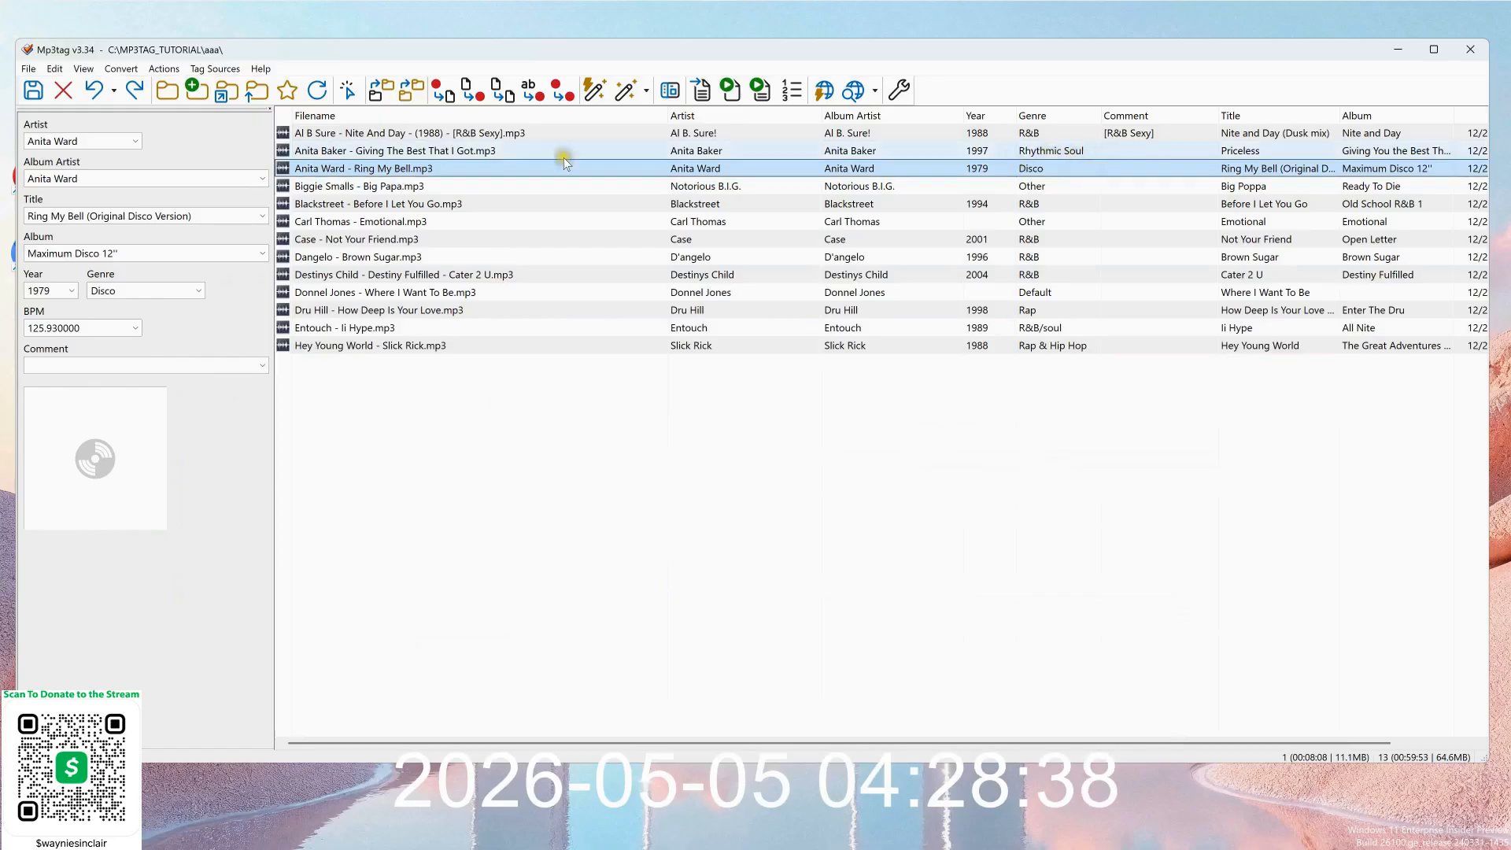
{"action": "left_click", "coordinate": [1142, 135]}
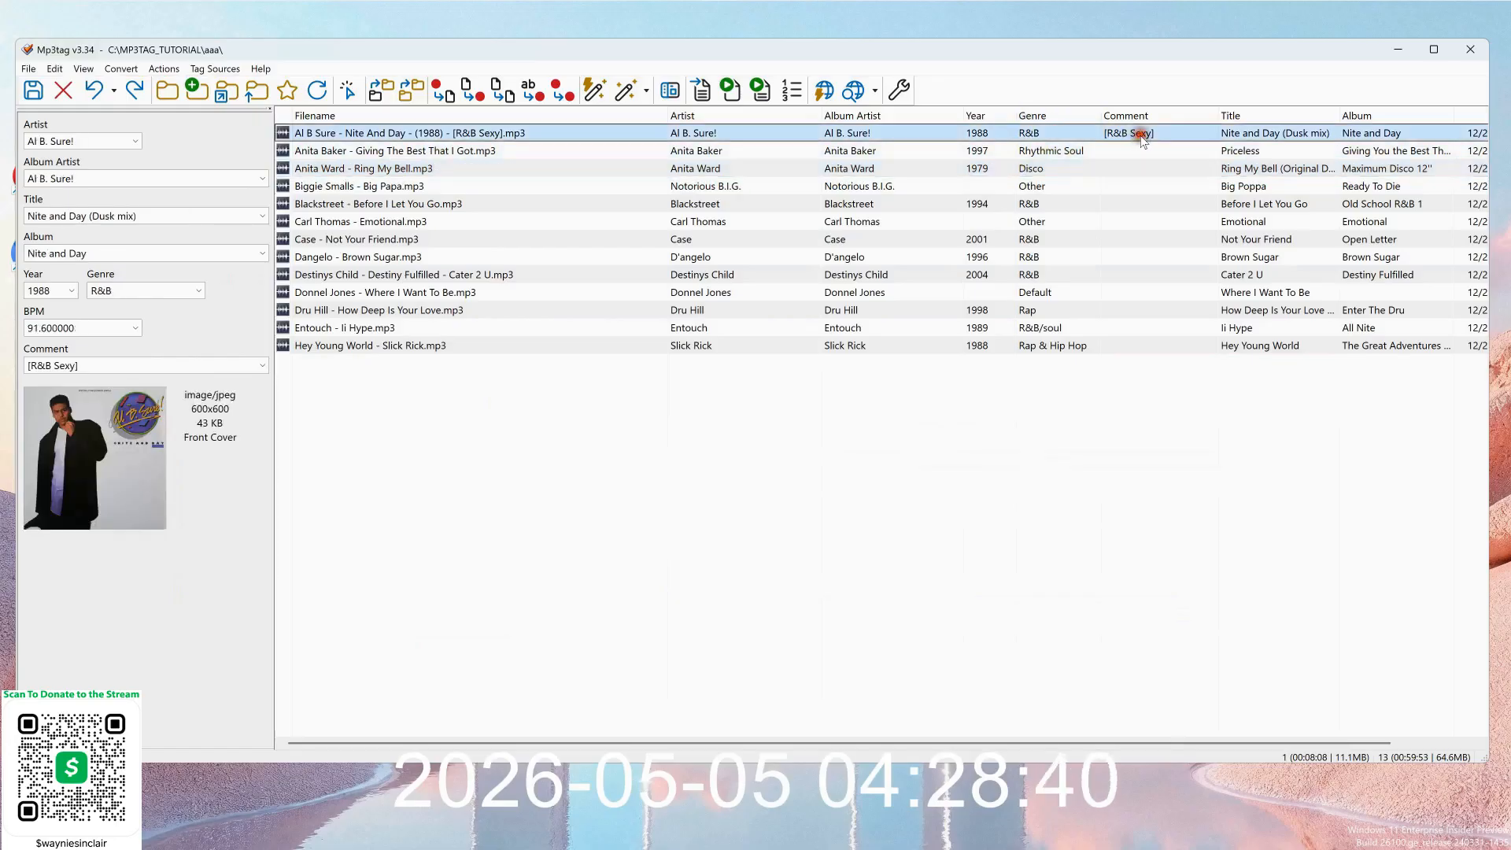
{"action": "left_click", "coordinate": [1156, 136]}
{"action": "key", "text": "ctrl+c"}
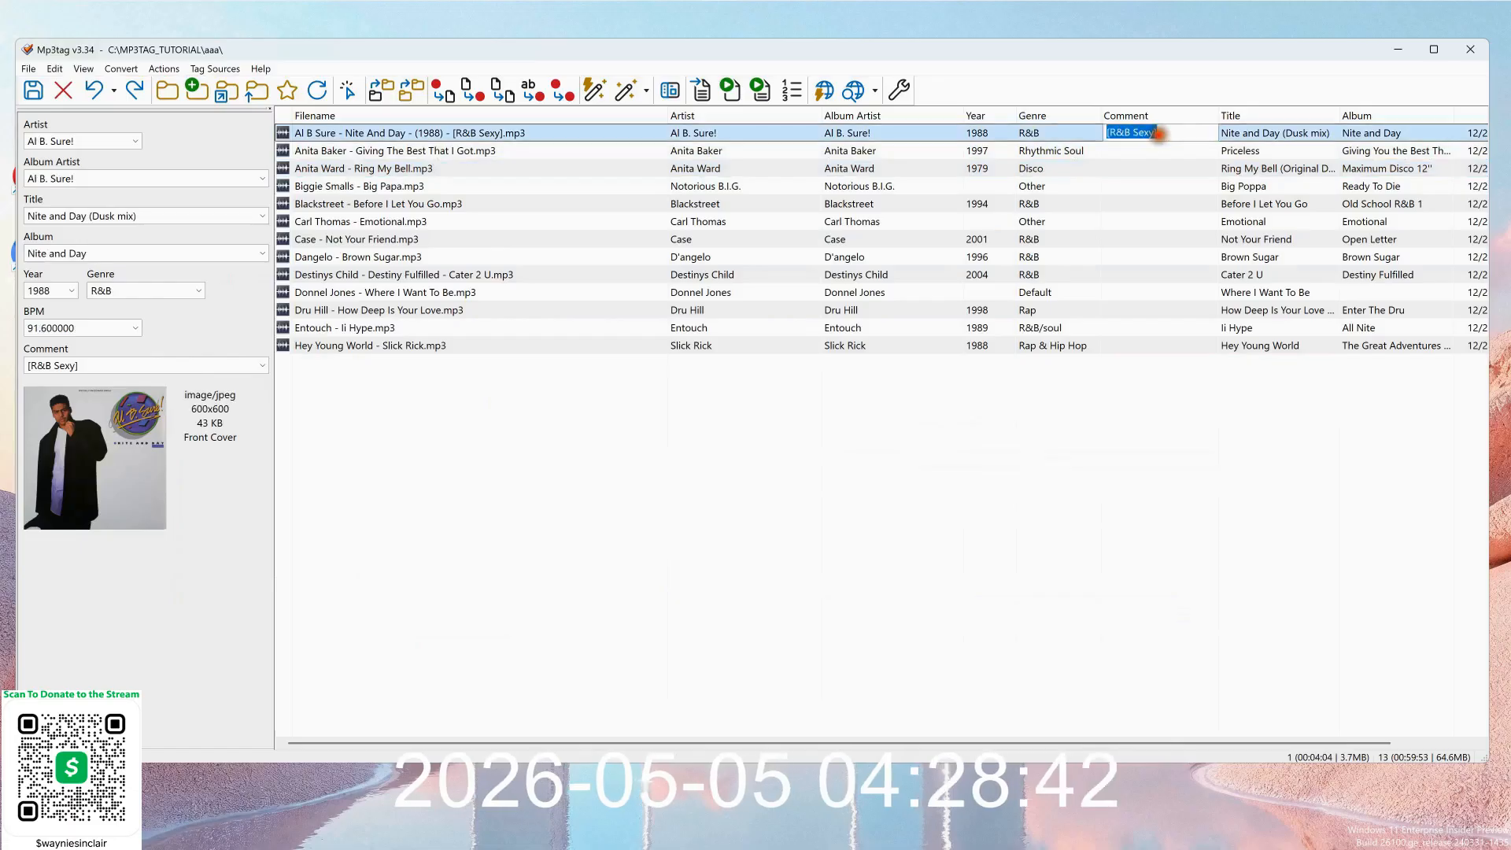
{"action": "key", "text": "ctrl+a"}
{"action": "left_click", "coordinate": [1143, 149]}
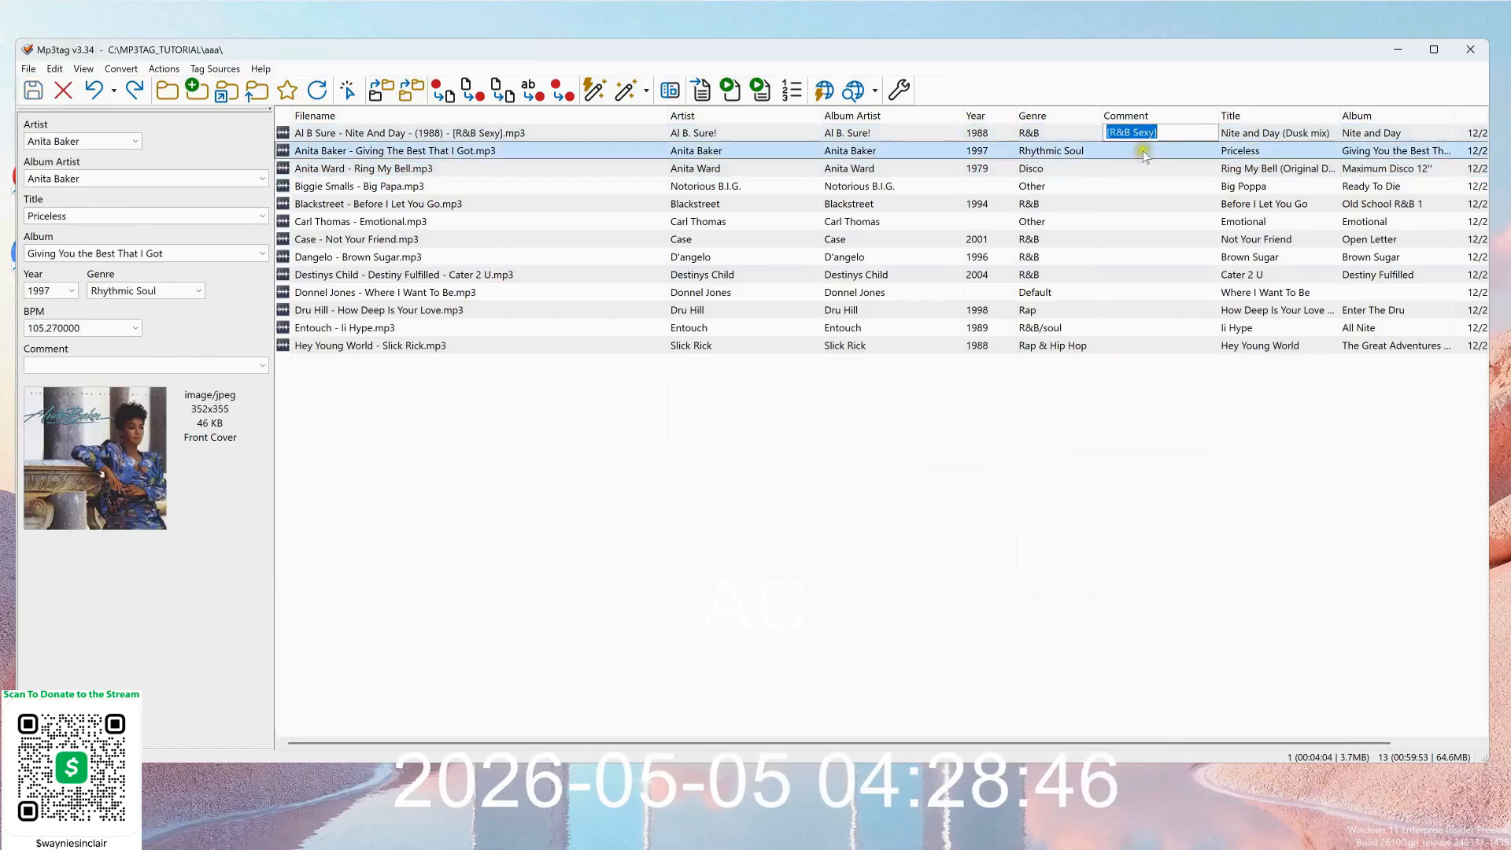
{"action": "left_click", "coordinate": [1157, 152]}
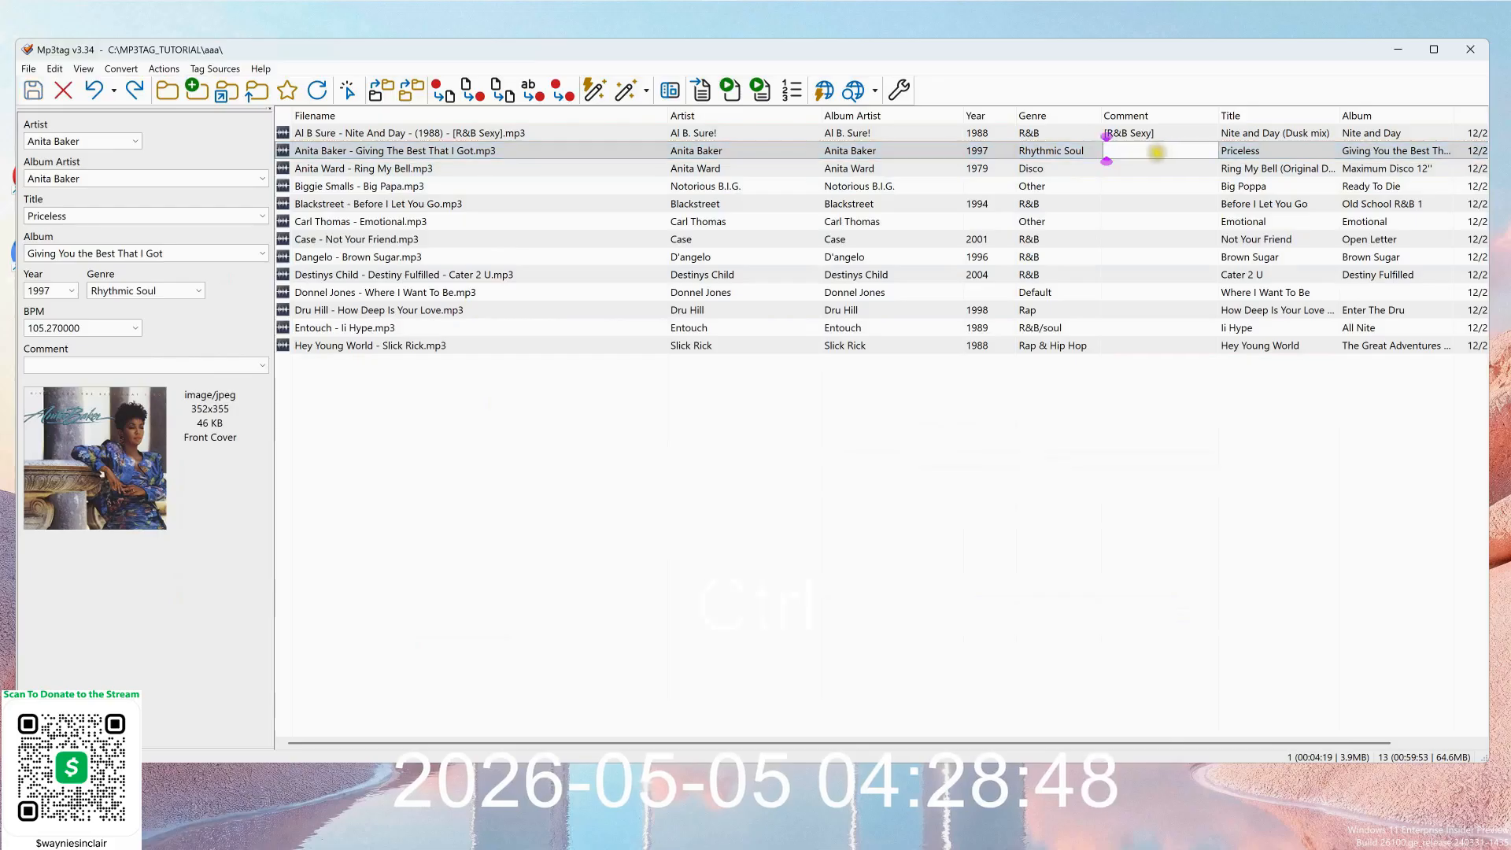
{"action": "key", "text": "ctrl+v"}
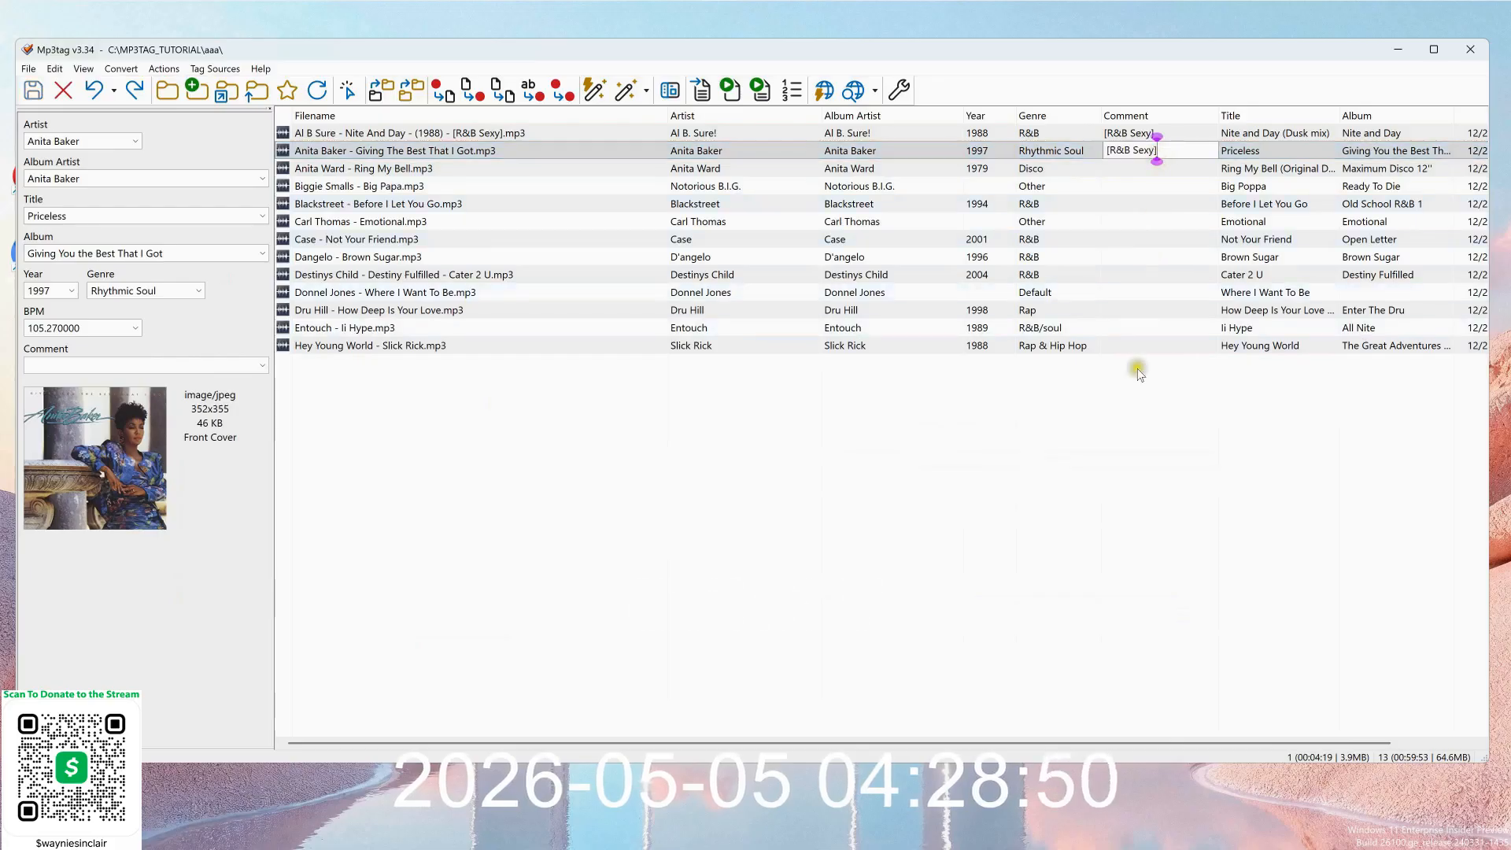
{"action": "left_click", "coordinate": [1118, 406]}
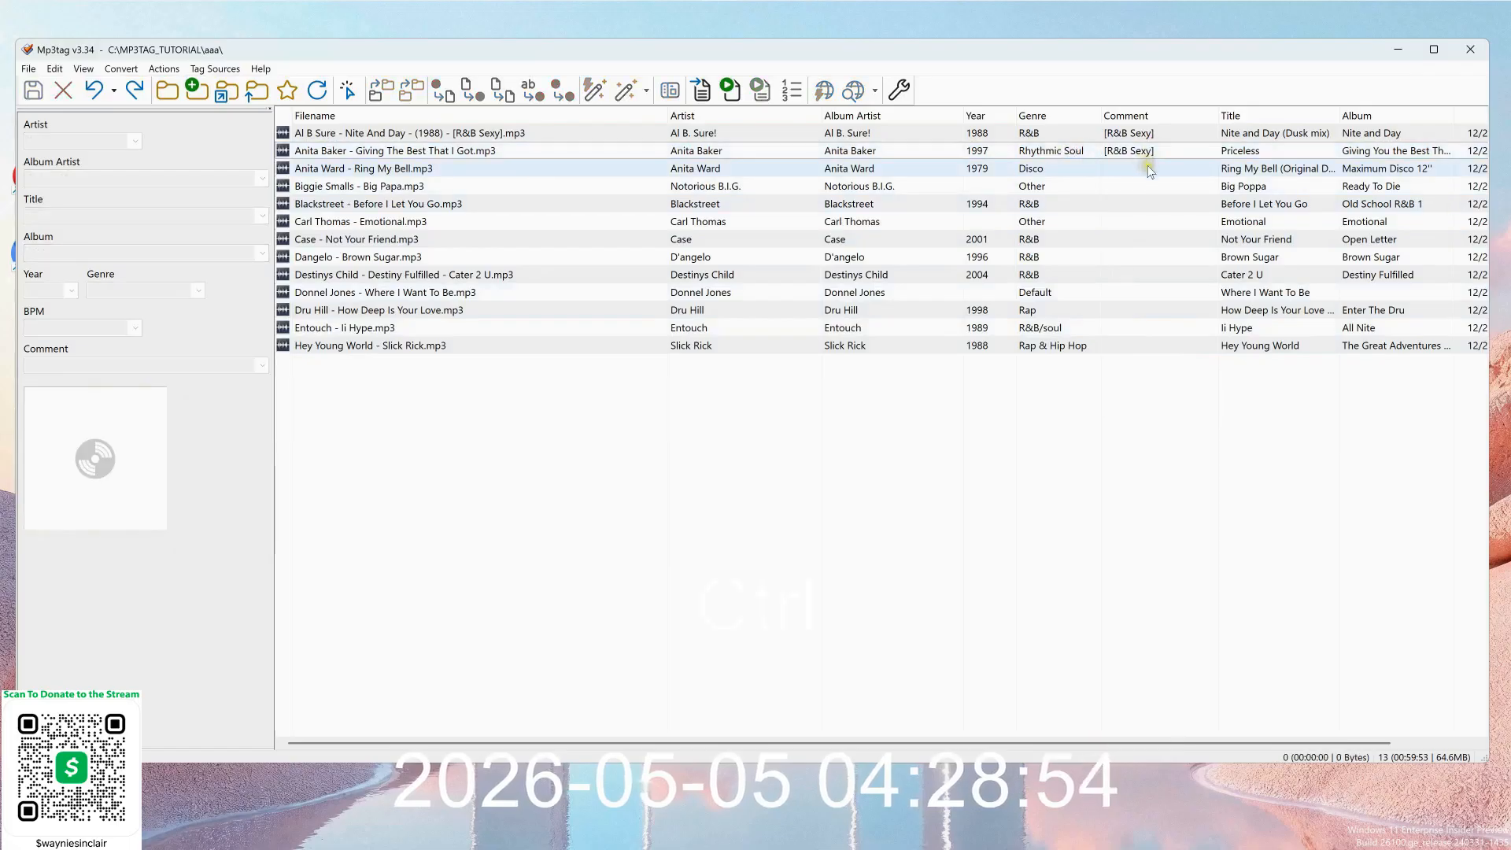
Copy the " - (1988) - [R&B Sexy]" ending of the first file's name and start renaming the Anita Baker file.
{"action": "left_click", "coordinate": [451, 170]}
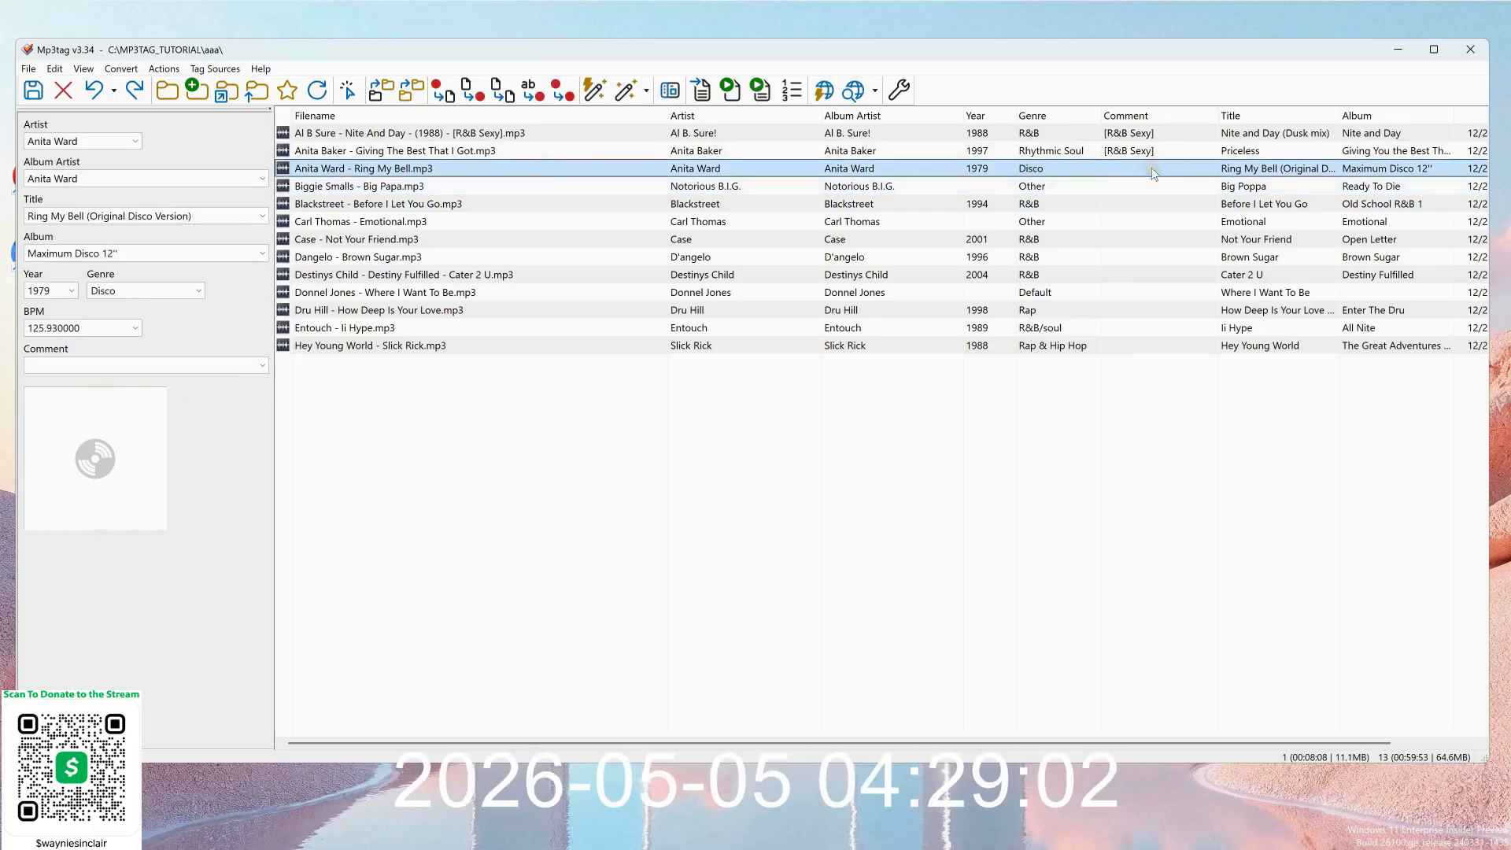
{"action": "left_click", "coordinate": [577, 139]}
{"action": "left_click", "coordinate": [469, 132]}
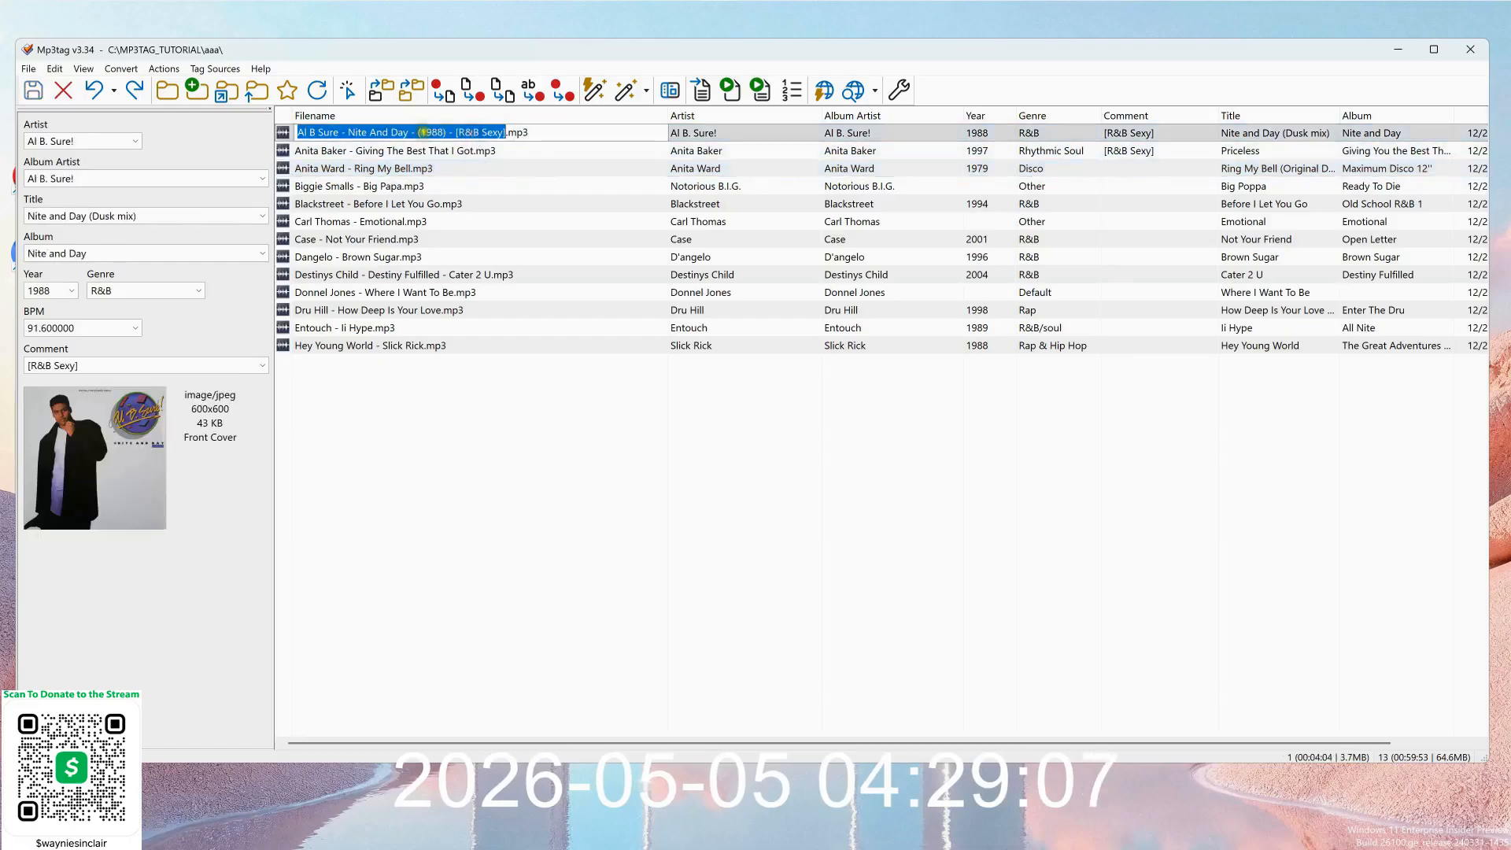
{"action": "left_click_drag", "start_coordinate": [404, 132], "coordinate": [483, 126]}
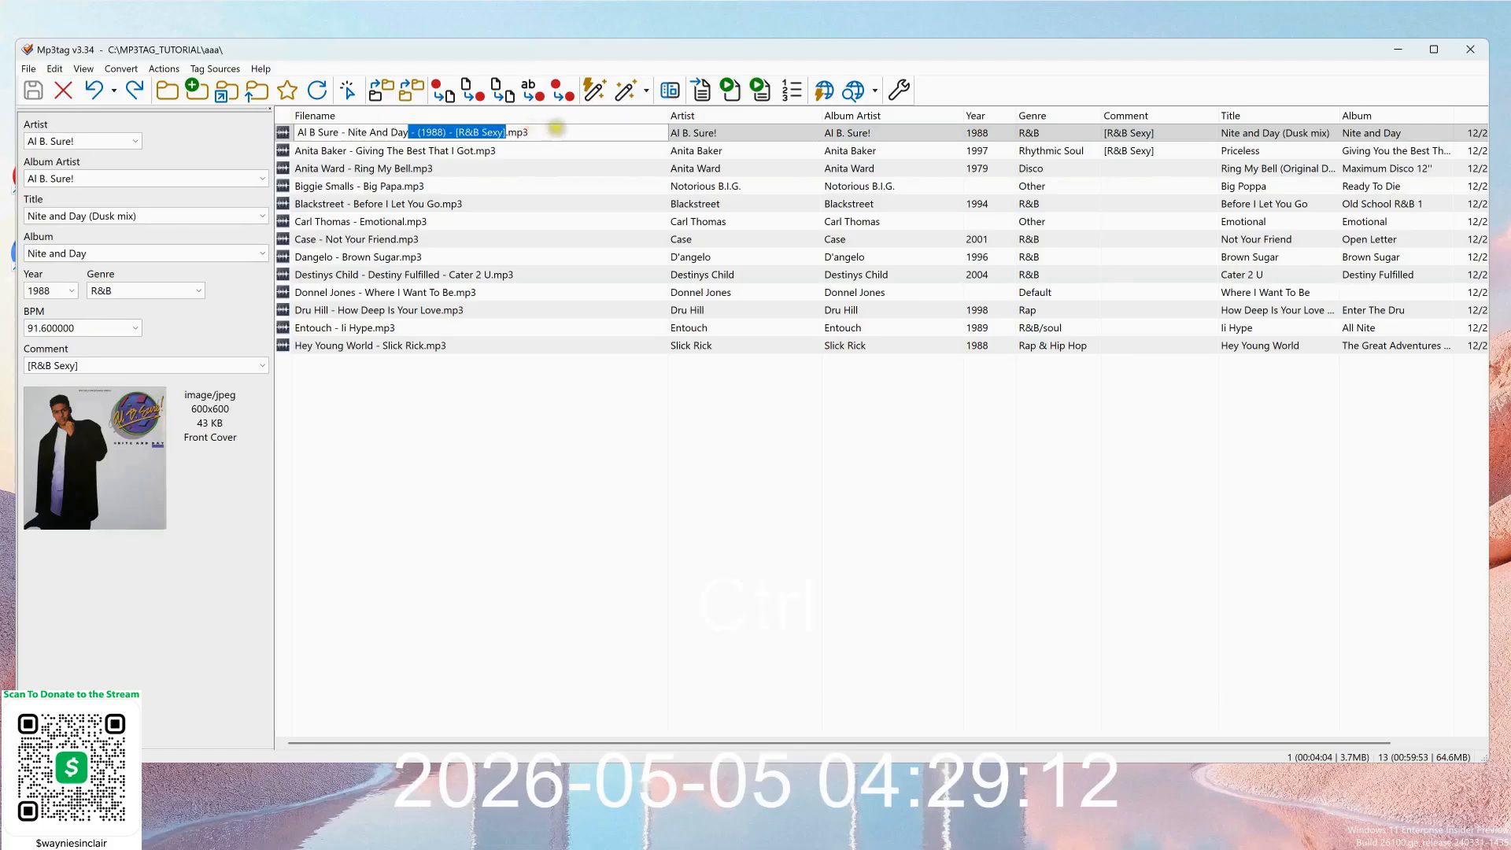
{"action": "key", "text": "ctrl+c"}
{"action": "key", "text": "Return"}
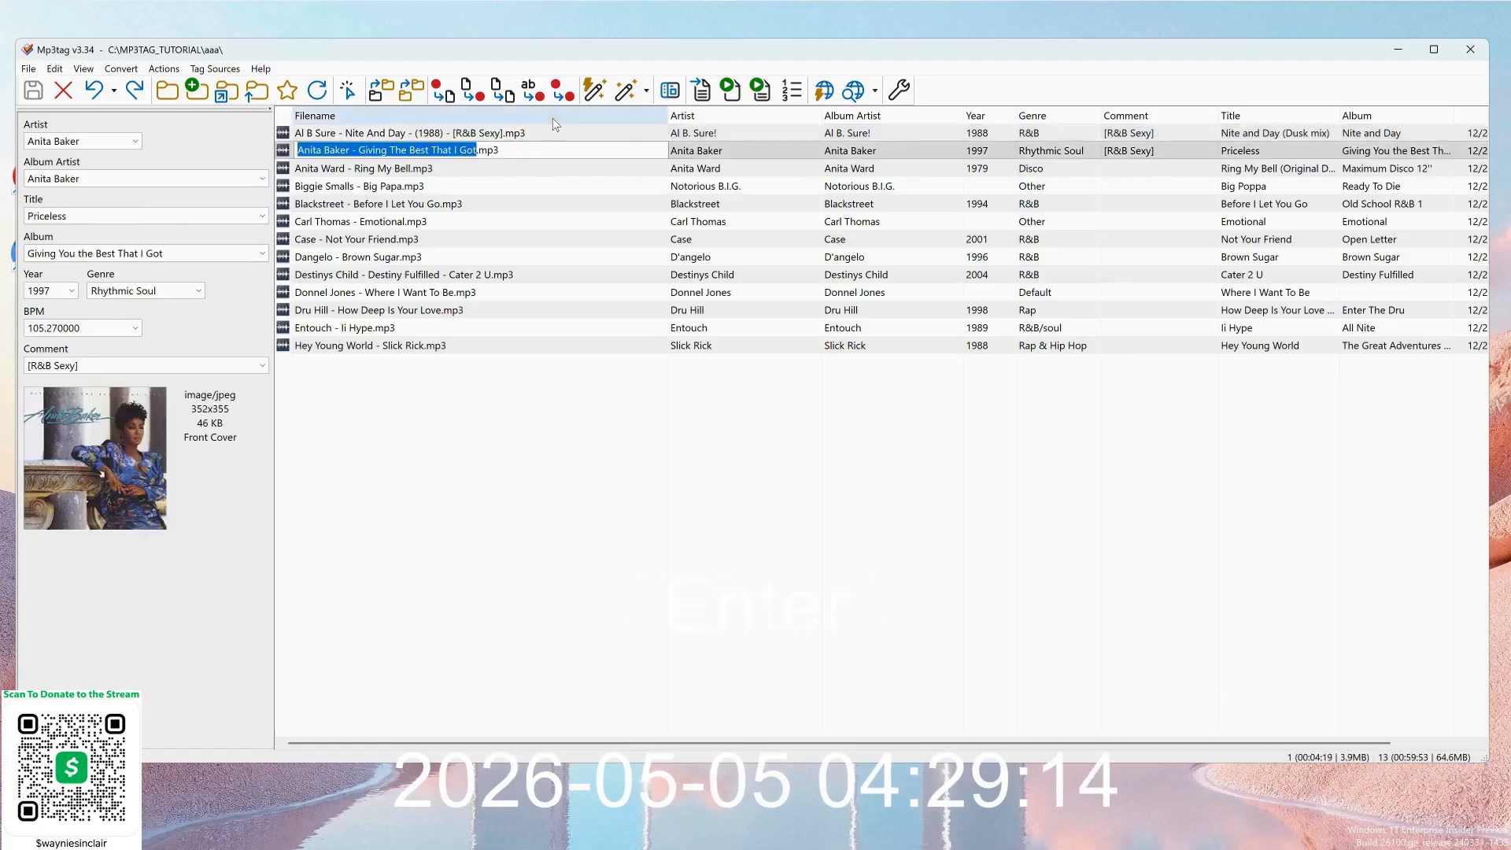
Rename the Anita Baker file to "Anita Baker - Giving The Best That I Got - (1987) - [R&B Sexy].mp3" and save its tags.
{"action": "key", "text": "Right"}
{"action": "key", "text": "ctrl+v"}
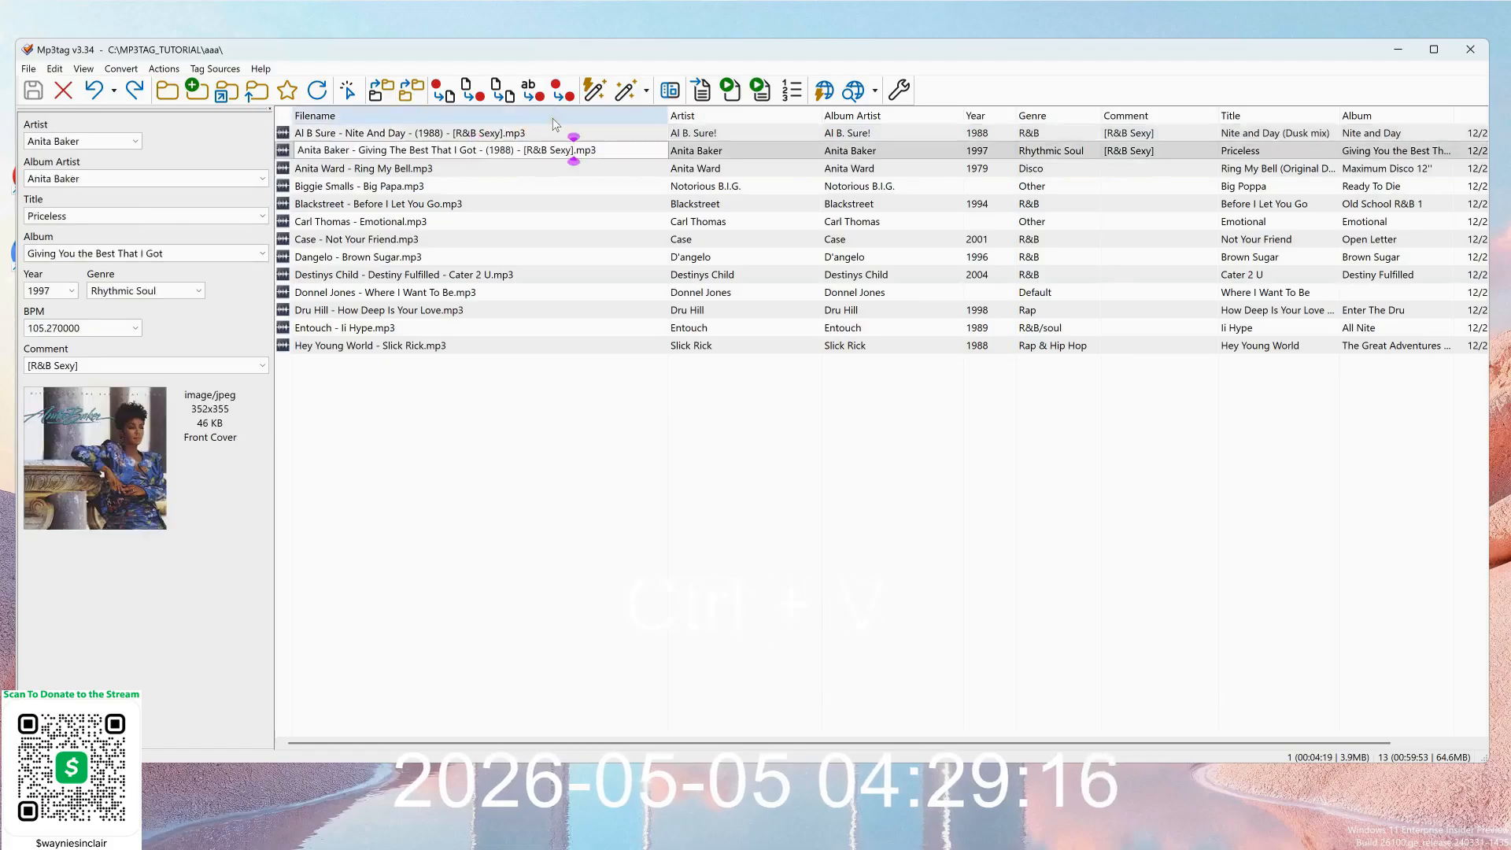
{"action": "key", "text": "Left"}
{"action": "key", "text": "Left"}
{"action": "key", "text": "Left"}
{"action": "key", "text": "Left"}
{"action": "key", "text": "Left"}
{"action": "key", "text": "Left"}
{"action": "key", "text": "Left"}
{"action": "key", "text": "Left"}
{"action": "key", "text": "Left"}
{"action": "key", "text": "Left"}
{"action": "key", "text": "BackSpace"}
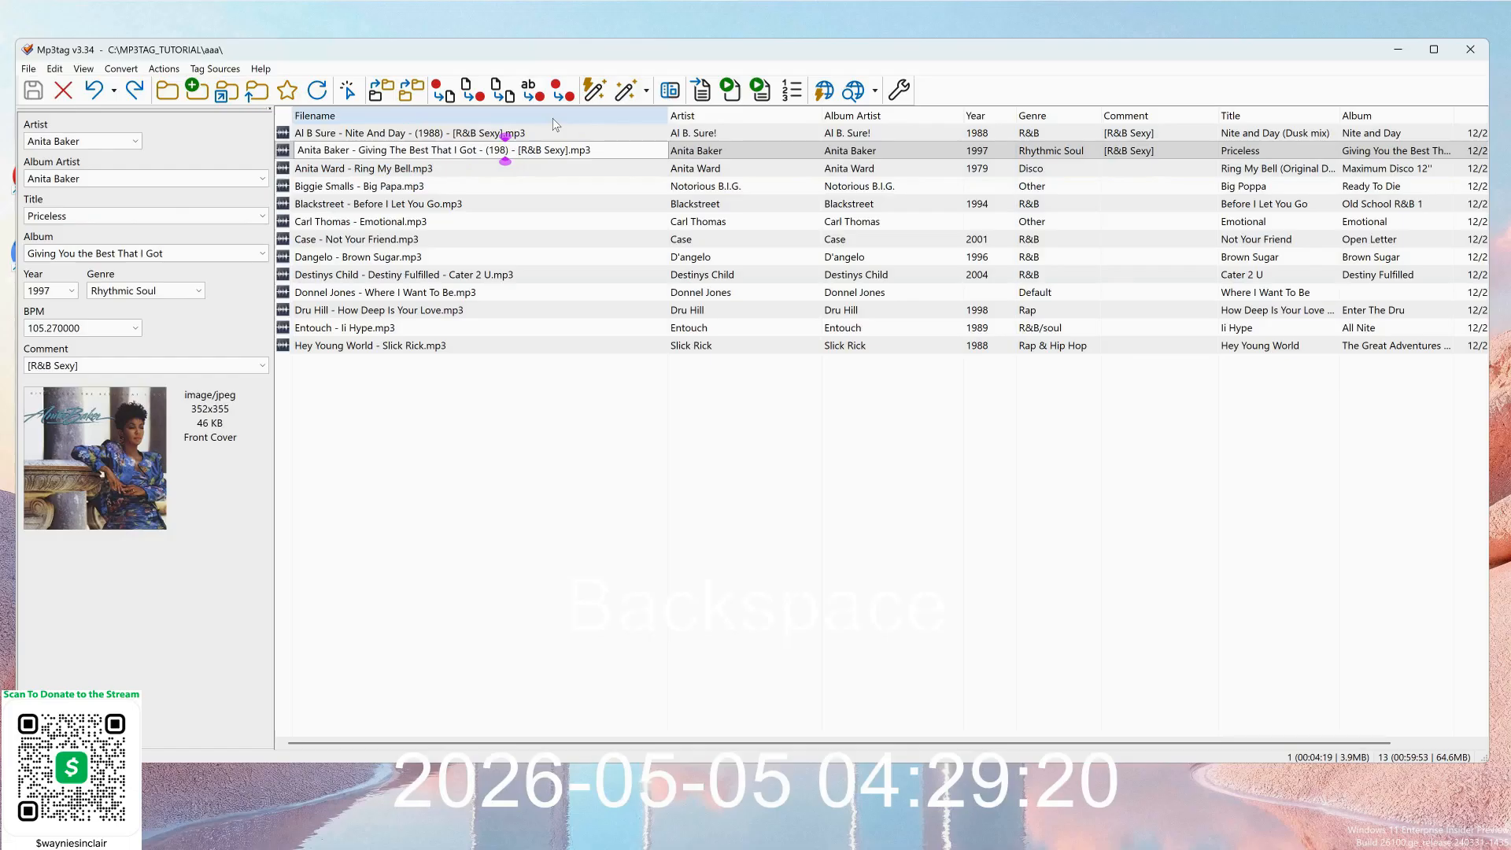
{"action": "type", "text": "7"}
{"action": "key", "text": "Return"}
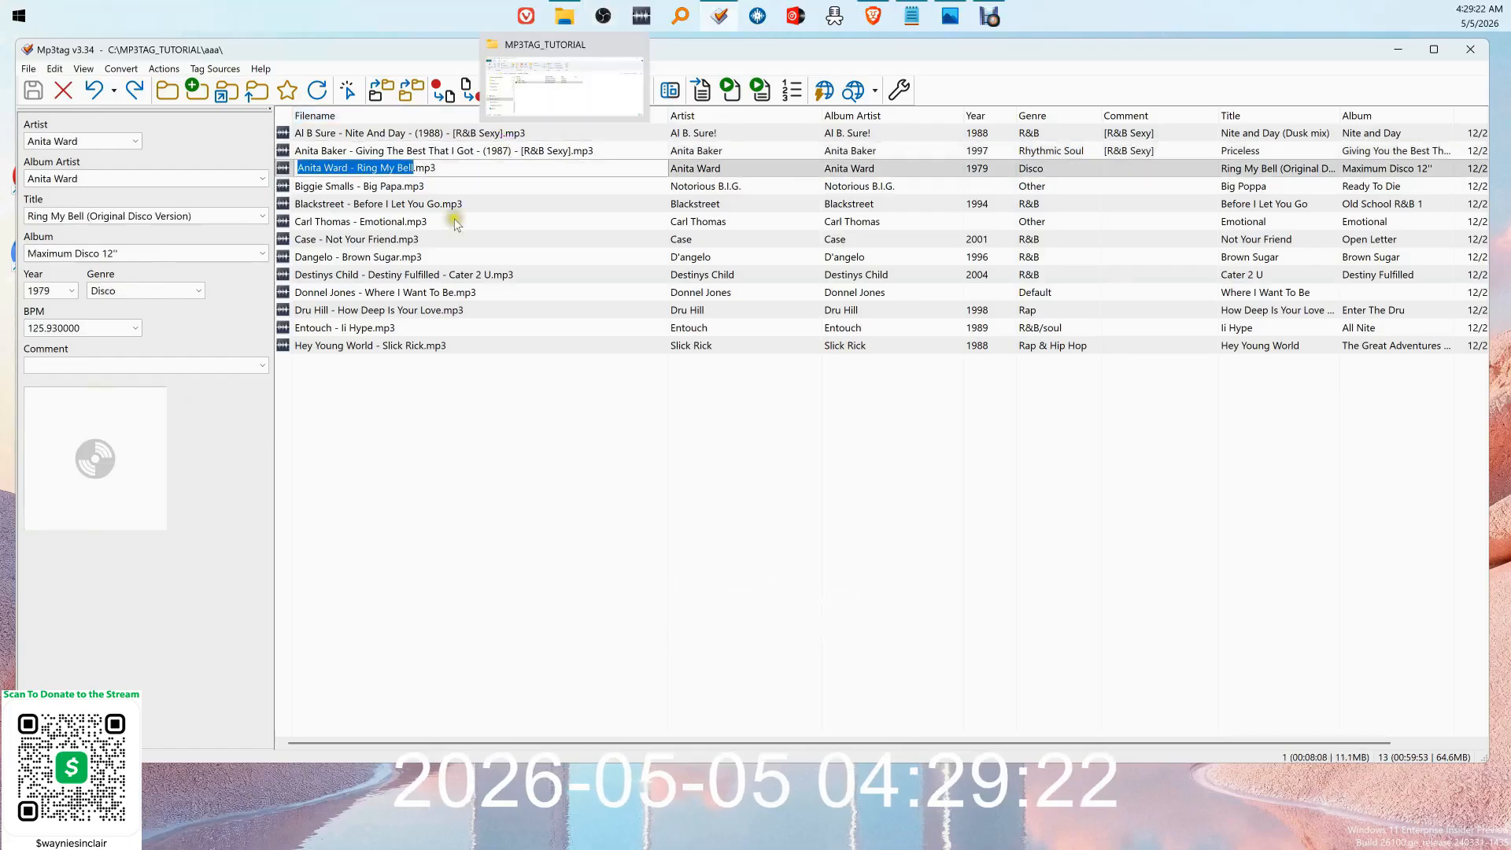
{"action": "left_click", "coordinate": [515, 411]}
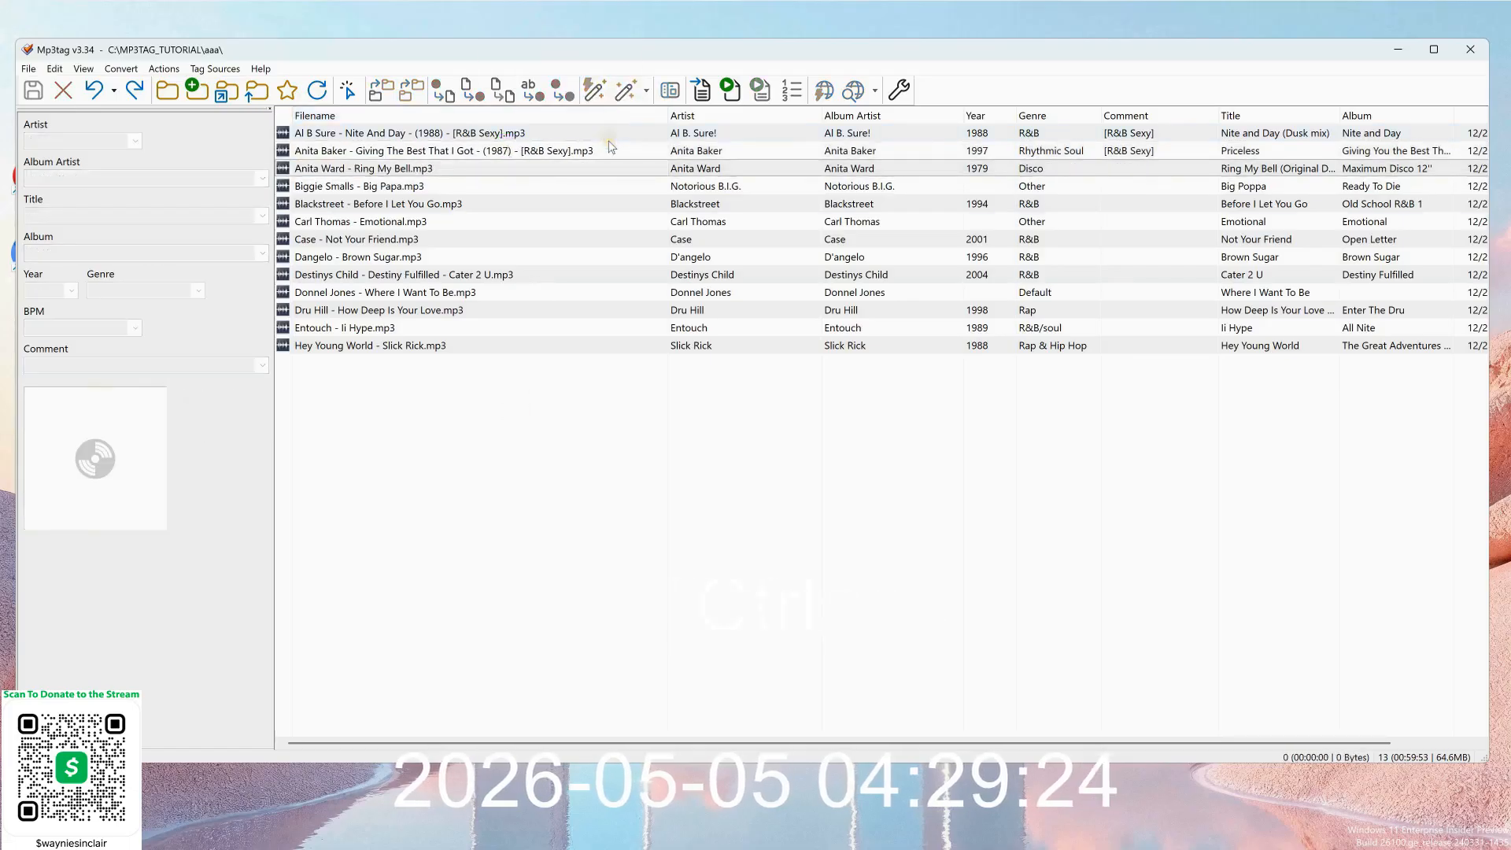
{"action": "left_click", "coordinate": [420, 156]}
{"action": "left_click", "coordinate": [34, 90]}
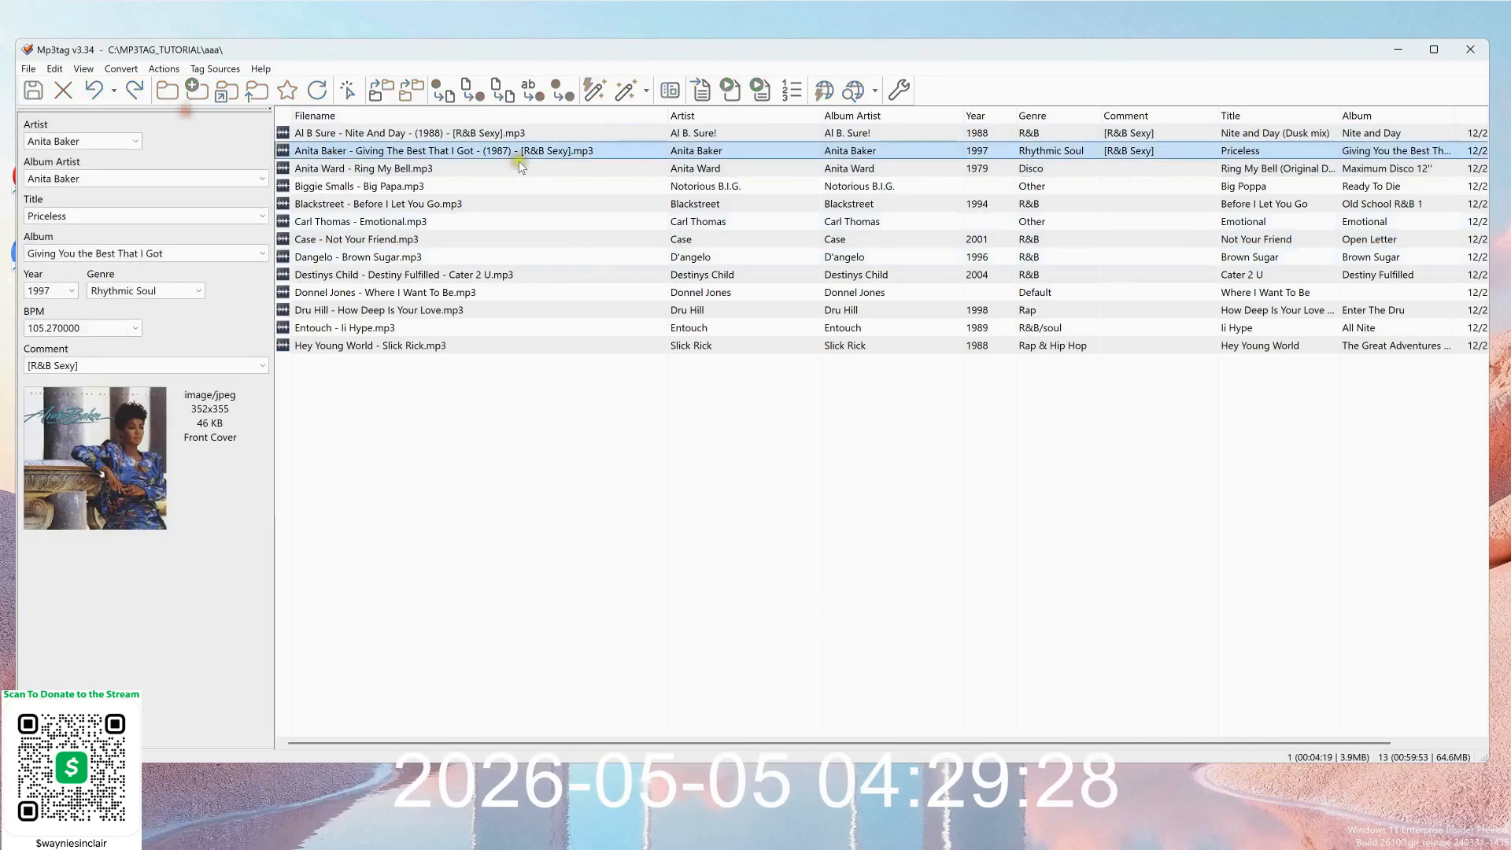
Search MusicBrainz for the album "ring my bell" using the Anita Ward file.
{"action": "left_click", "coordinate": [624, 167]}
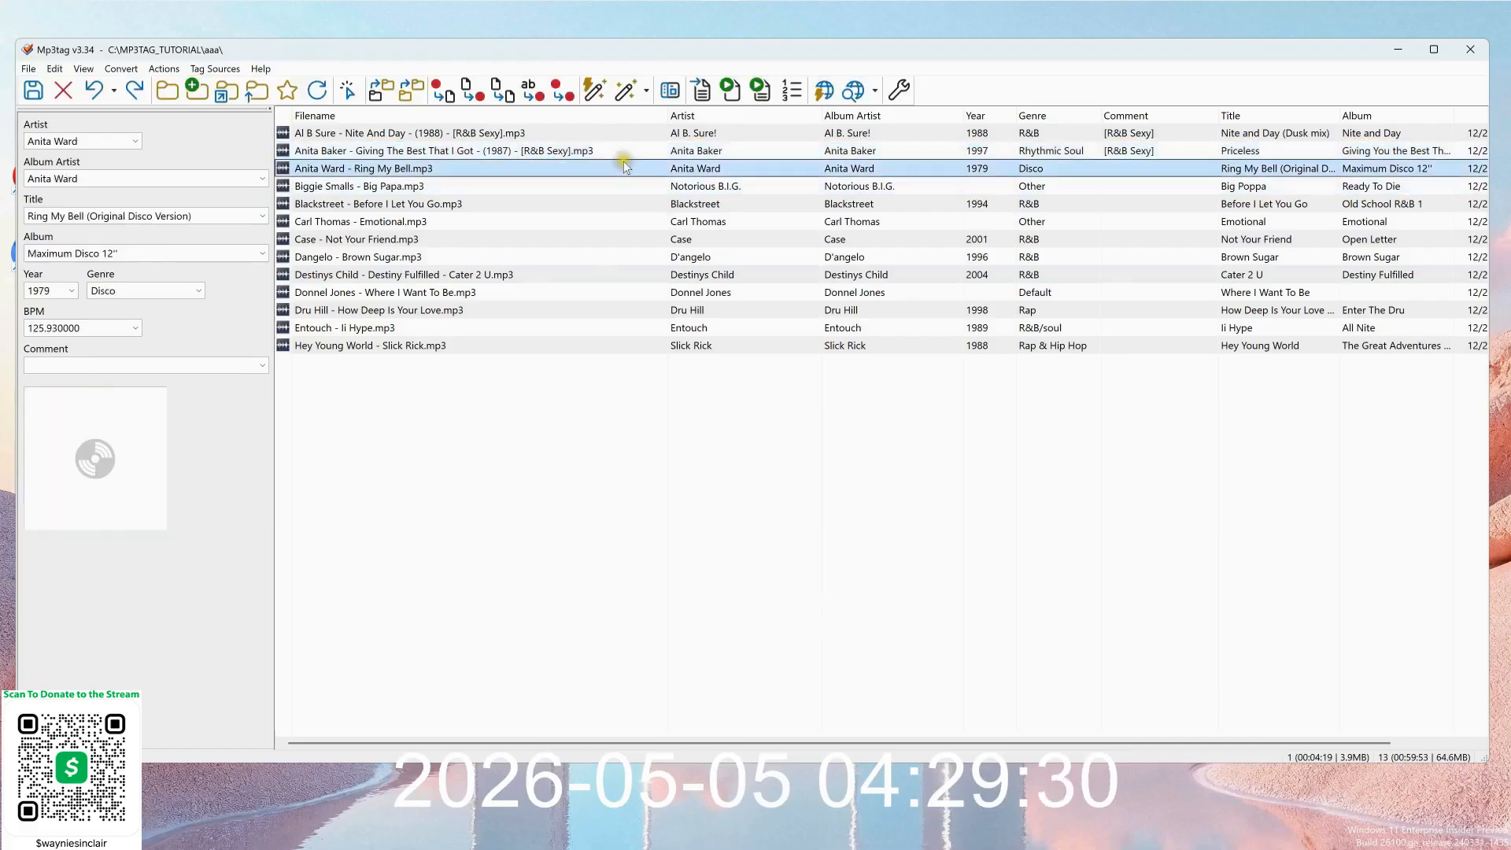
{"action": "left_click", "coordinate": [875, 91]}
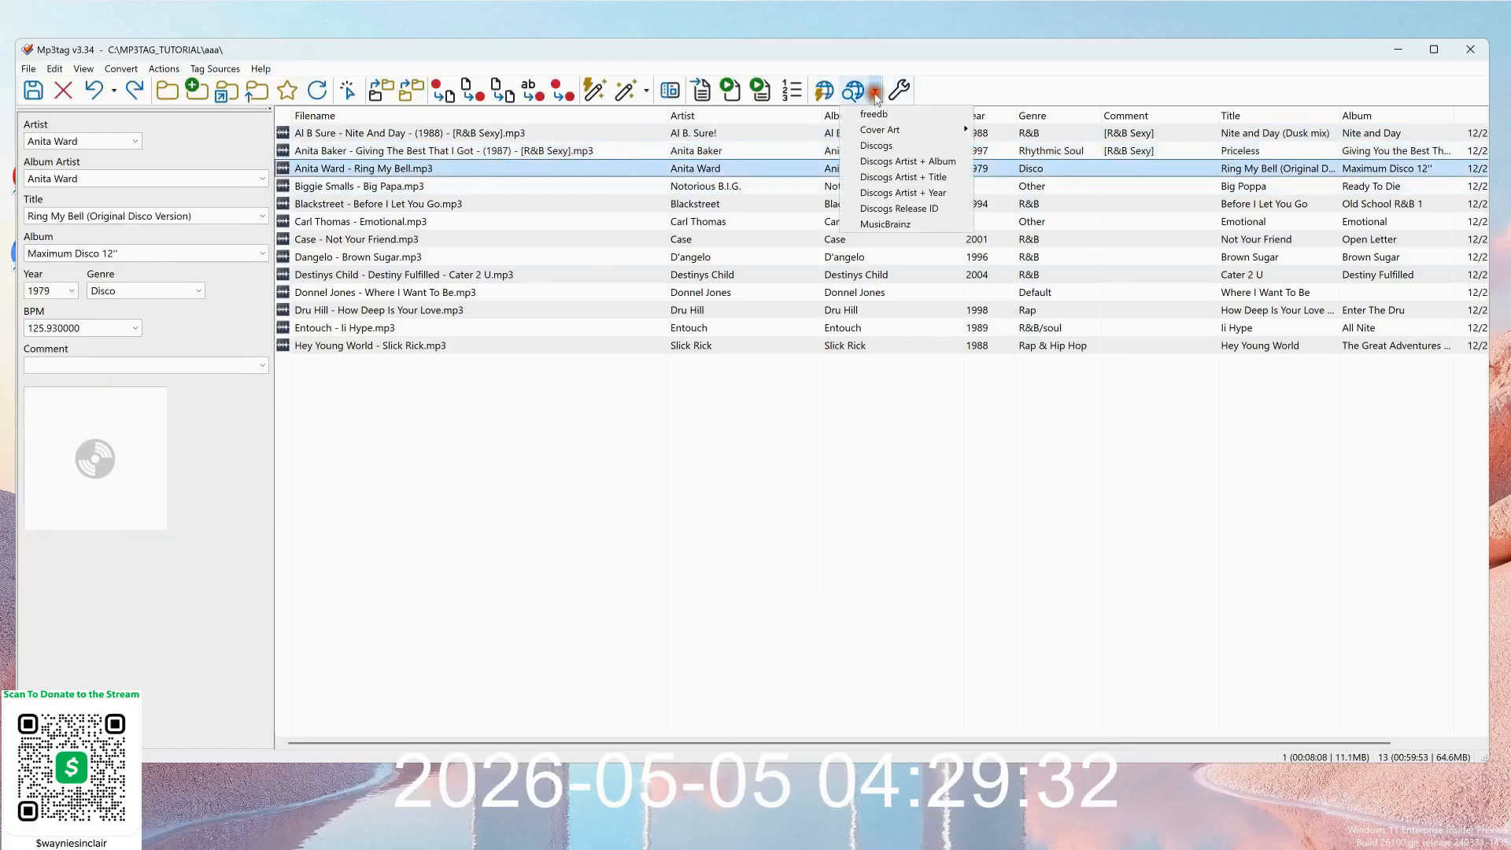
{"action": "left_click", "coordinate": [905, 224]}
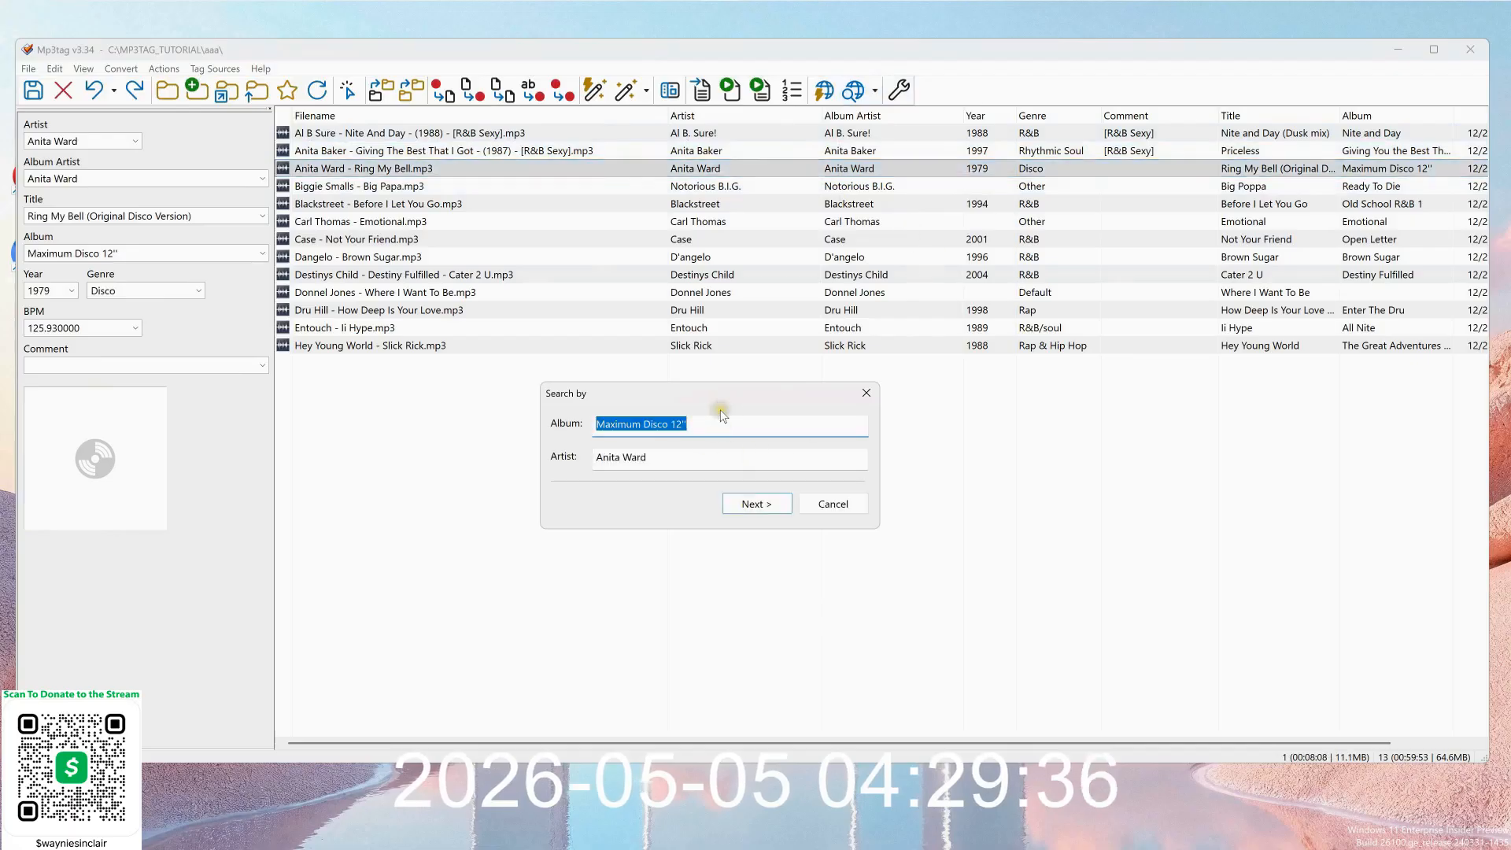
{"action": "type", "text": "ring my bell"}
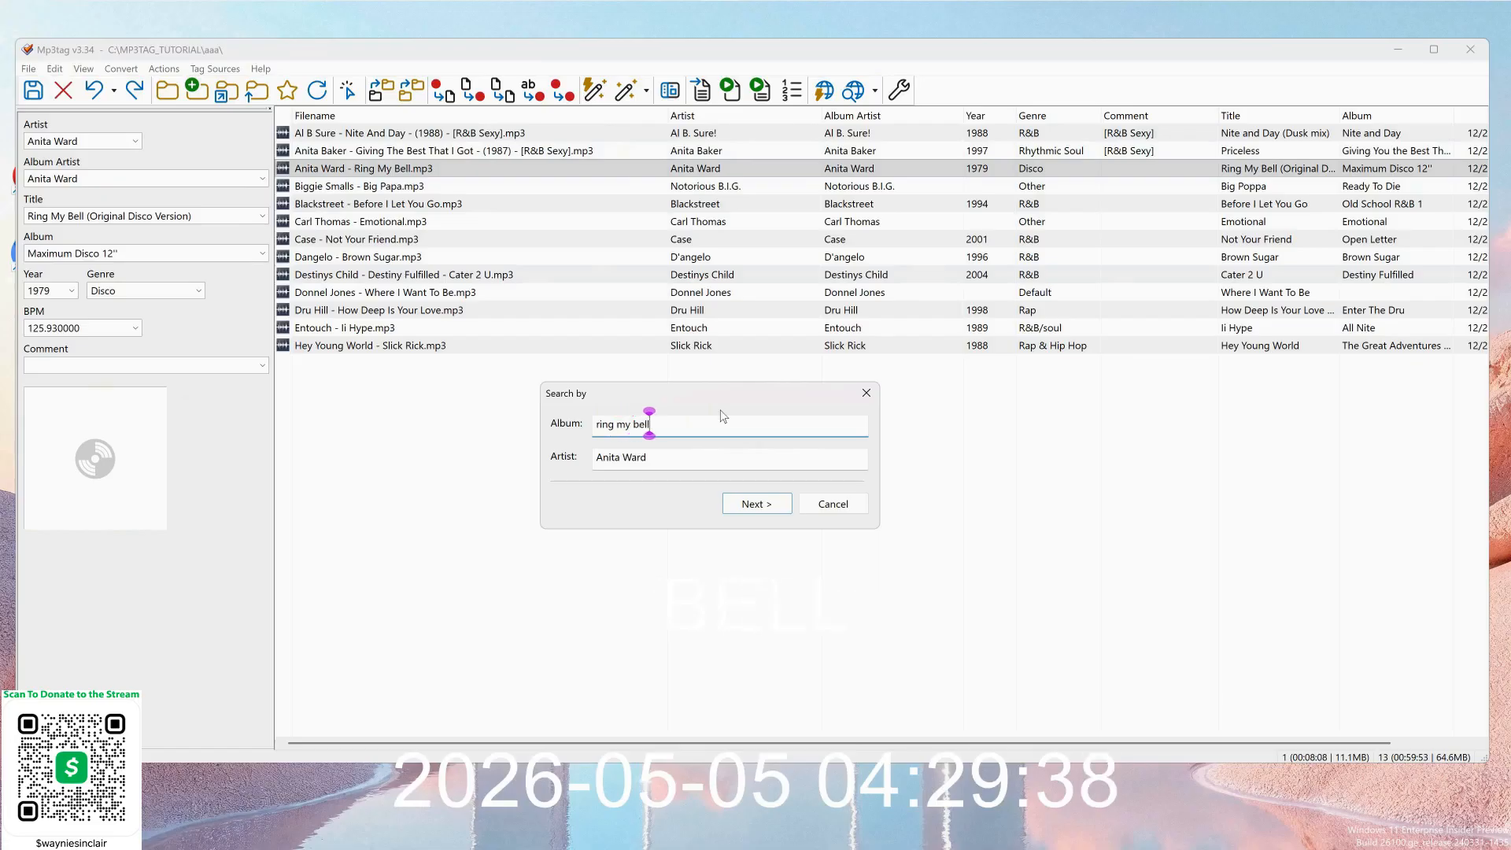
{"action": "key", "text": "Return"}
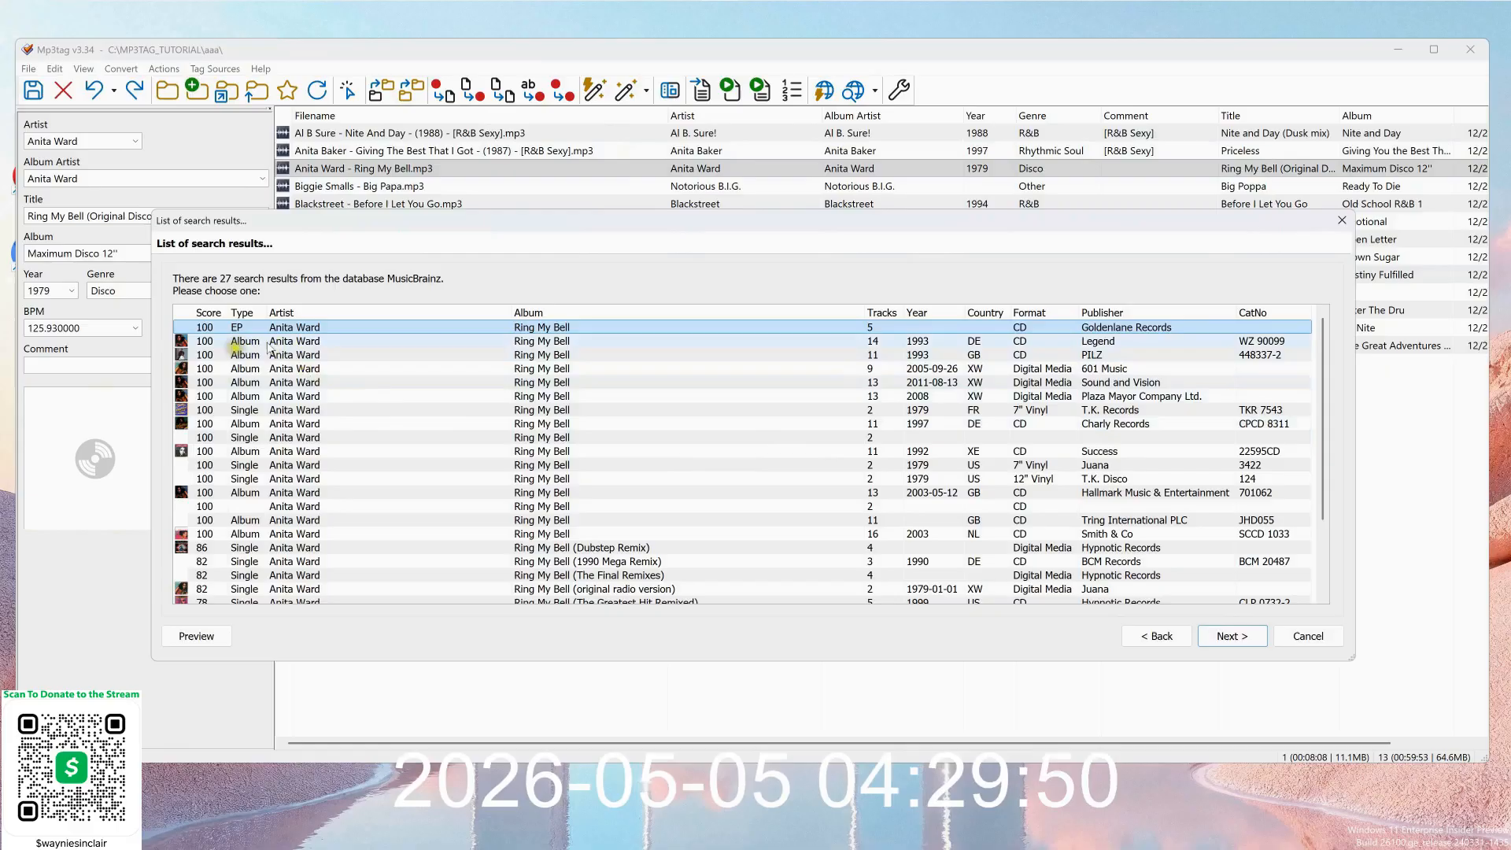
Apply the tags and cover of the 1993 German Legend CD release of "Ring My Bell" to the Anita Ward file.
{"action": "left_click", "coordinate": [249, 341]}
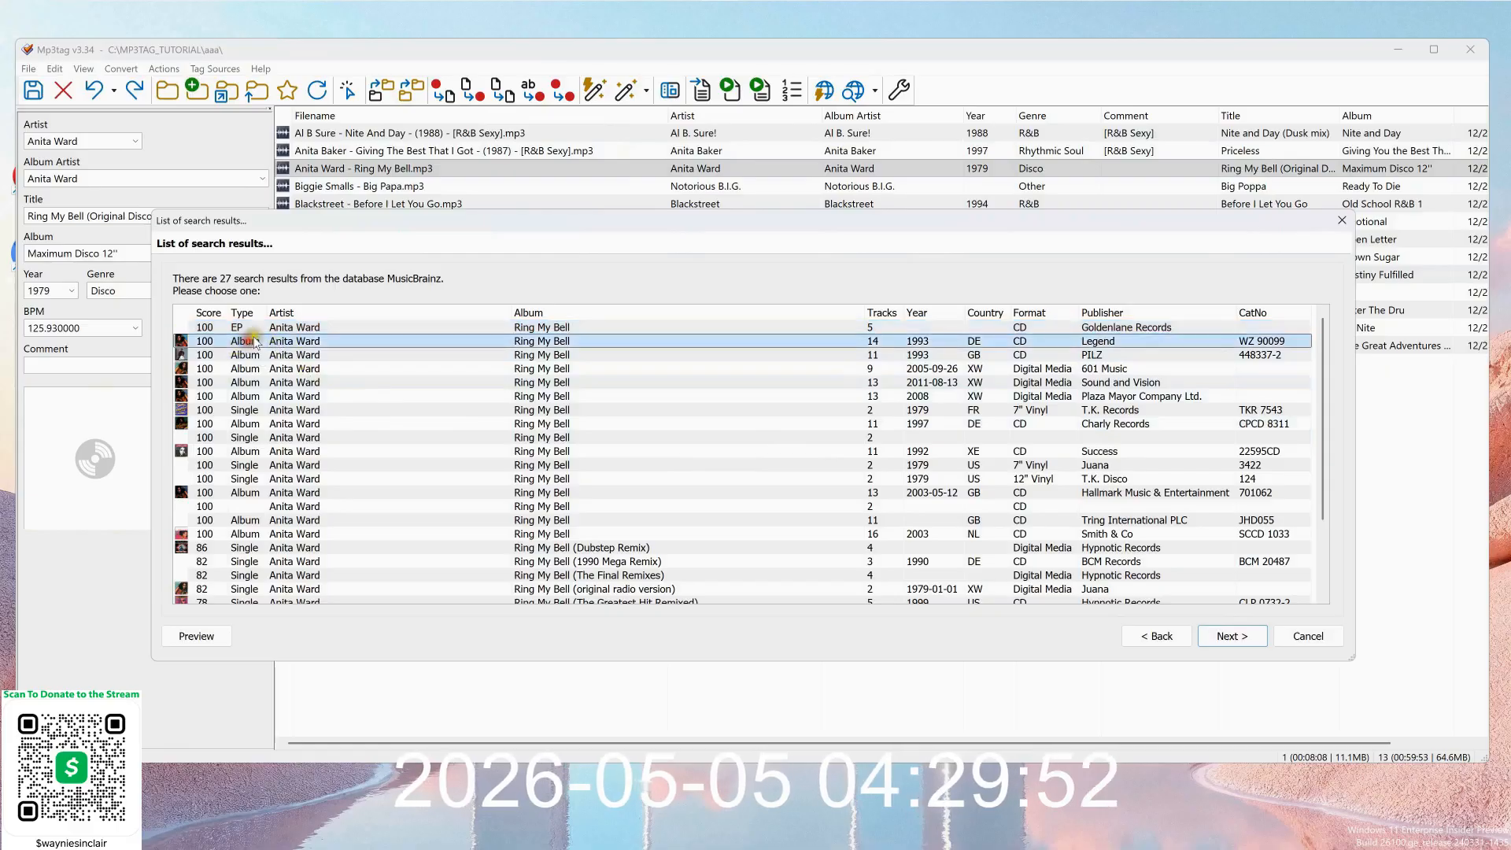
{"action": "left_click", "coordinate": [1252, 644]}
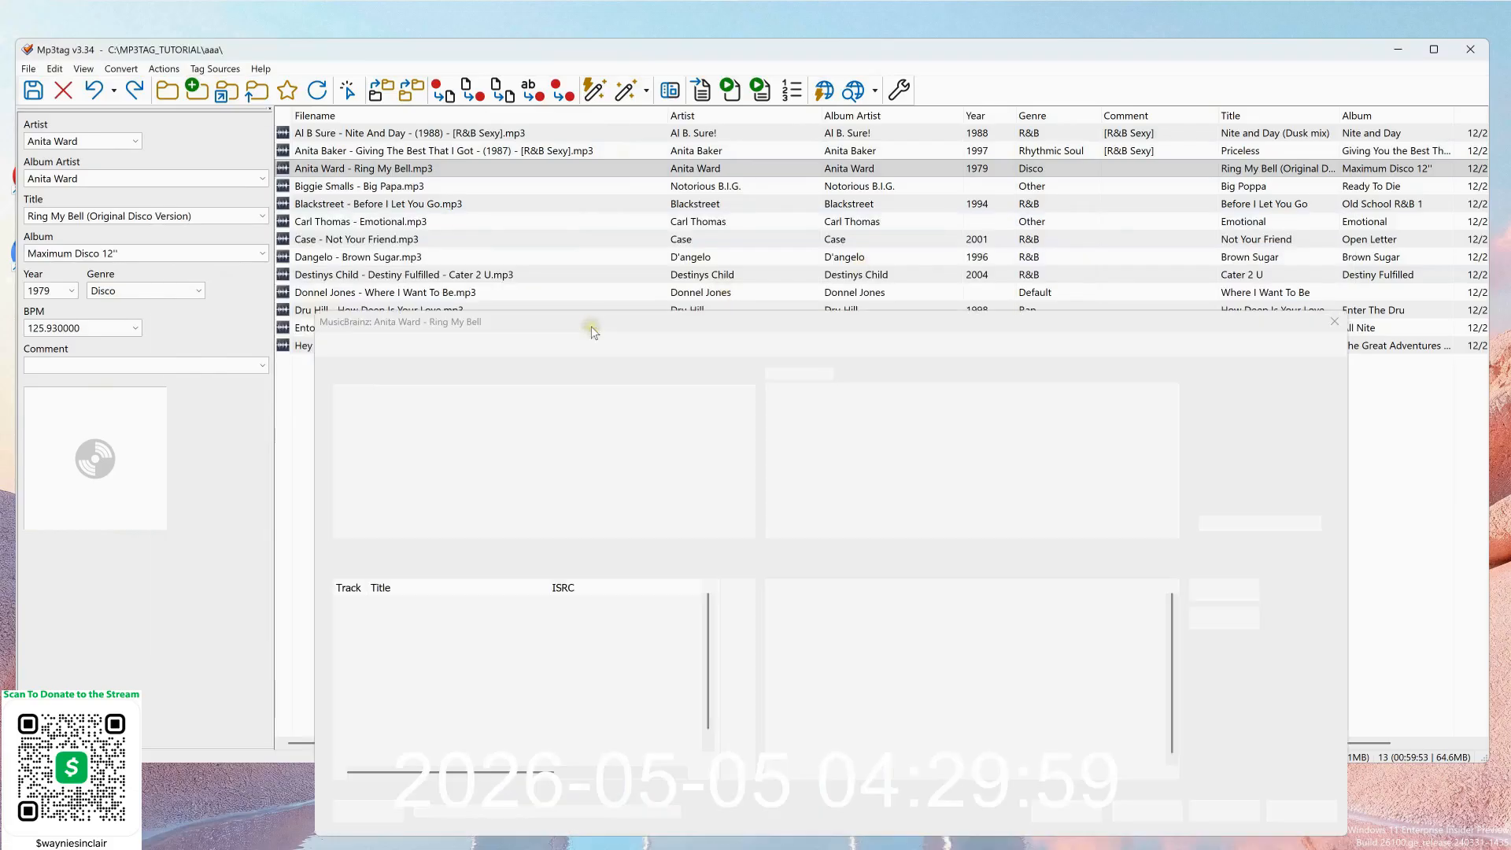
{"action": "left_click", "coordinate": [1156, 812]}
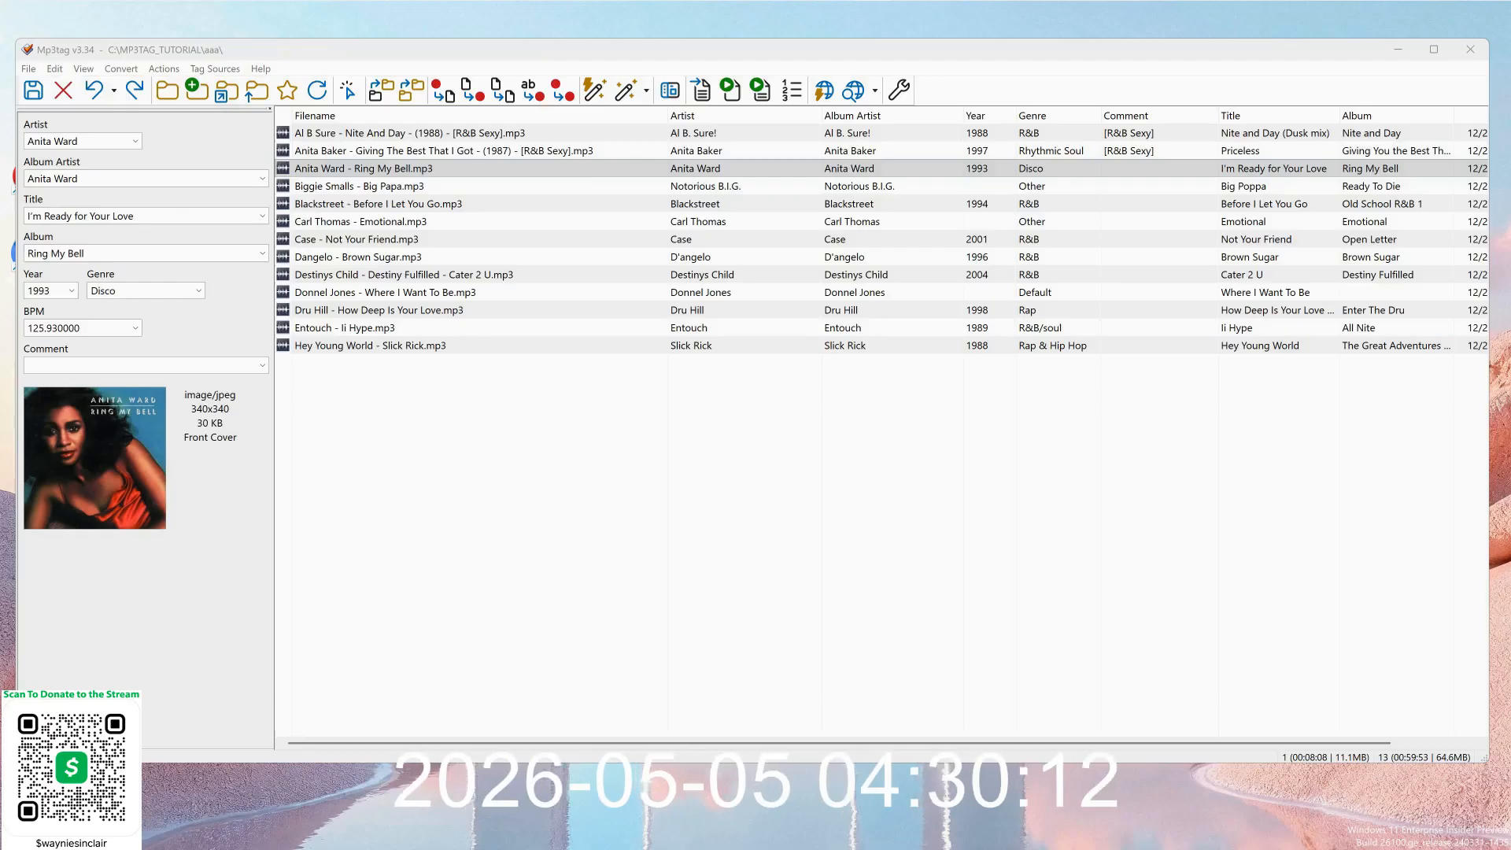
{"action": "key", "text": "space"}
{"action": "key", "text": "BackSpace"}
{"action": "key", "text": "Return"}
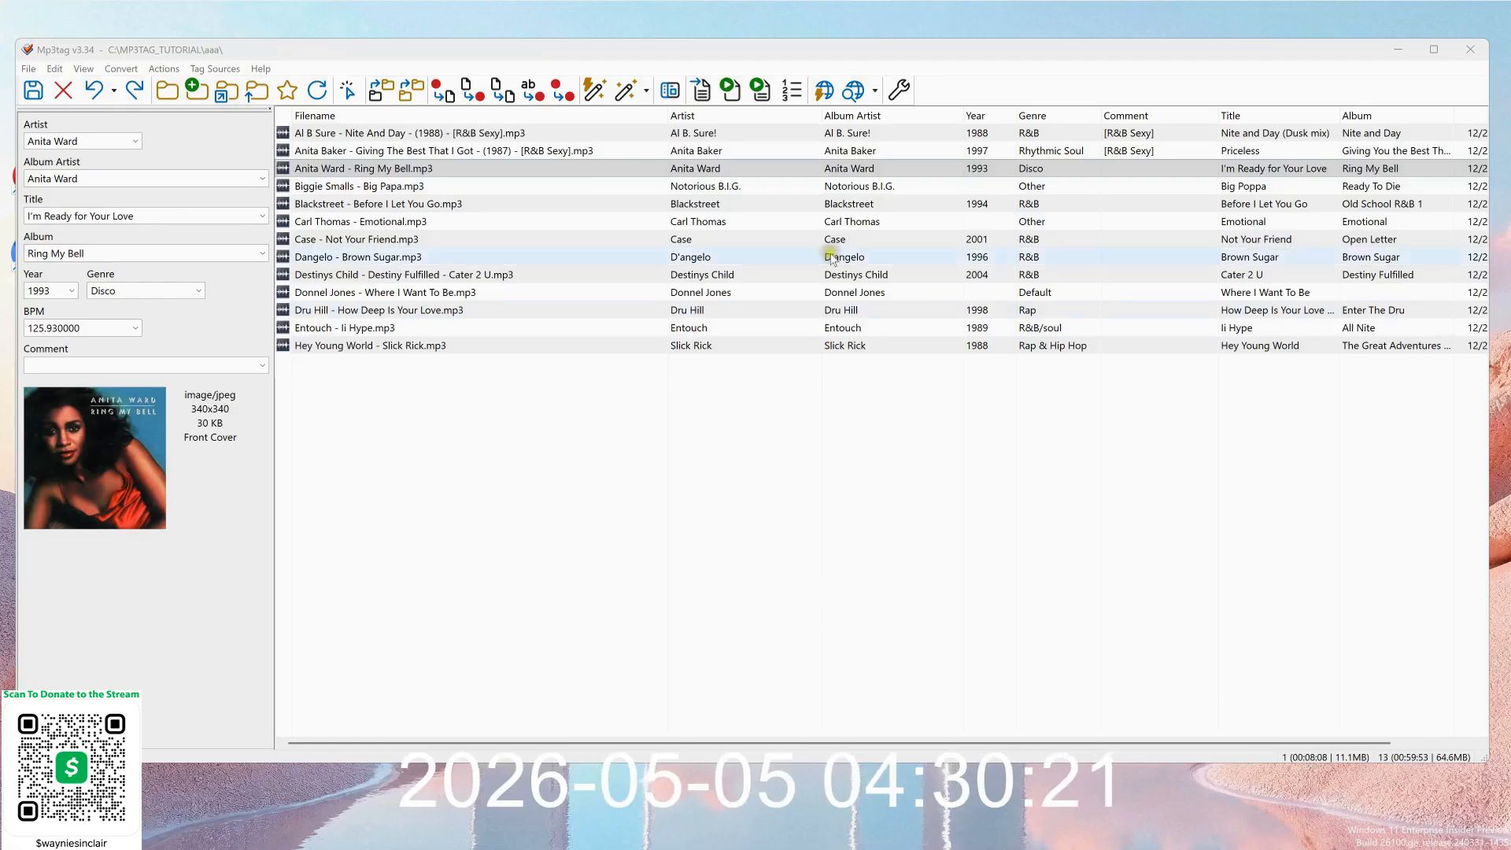
Set the Anita Ward file's year to 1979 in the file list.
{"action": "left_click", "coordinate": [978, 172]}
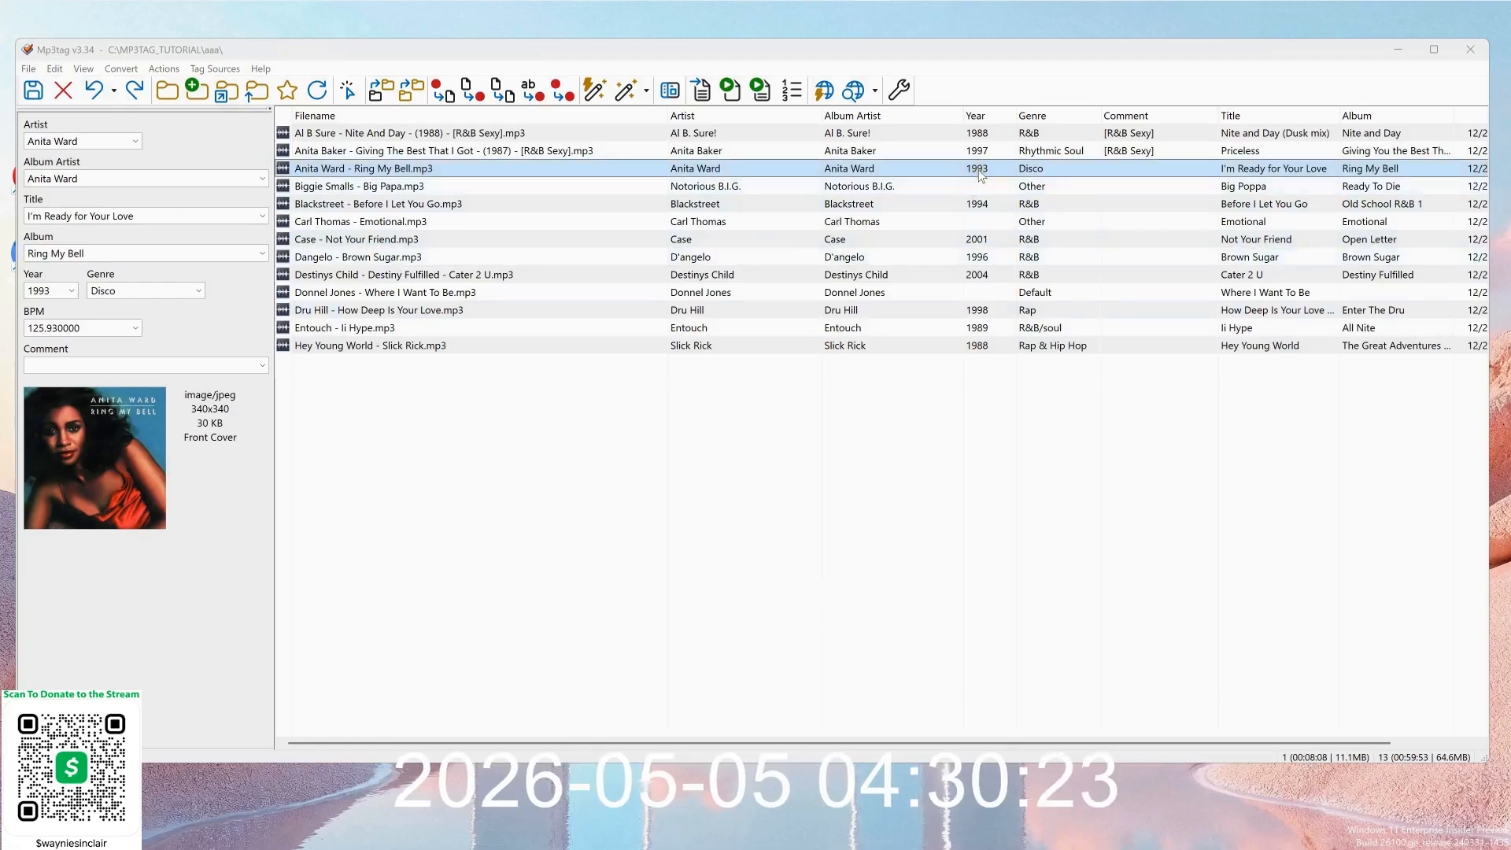
{"action": "left_click", "coordinate": [980, 170]}
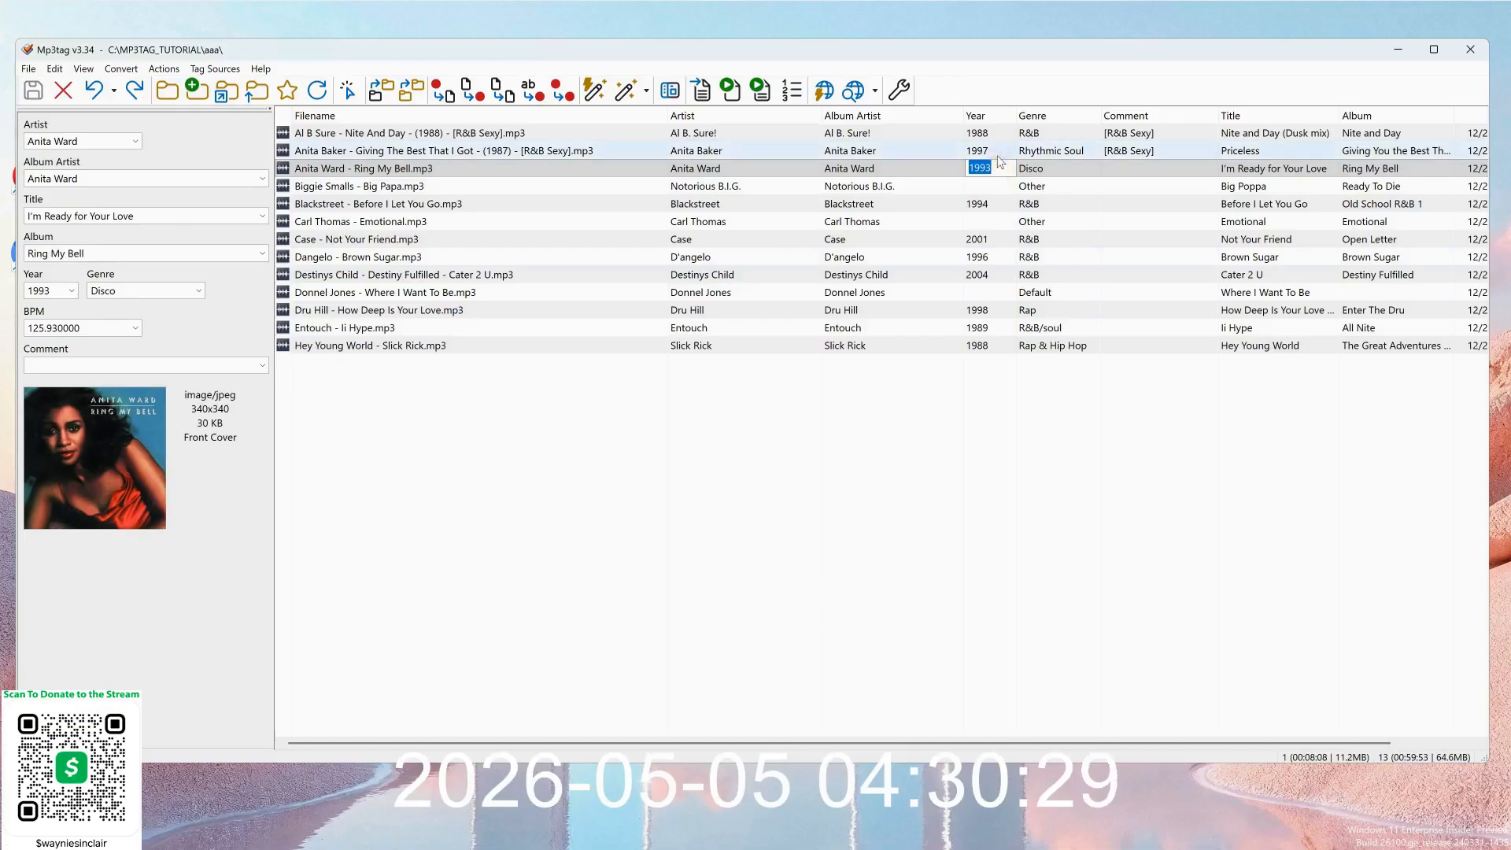
{"action": "type", "text": "979"}
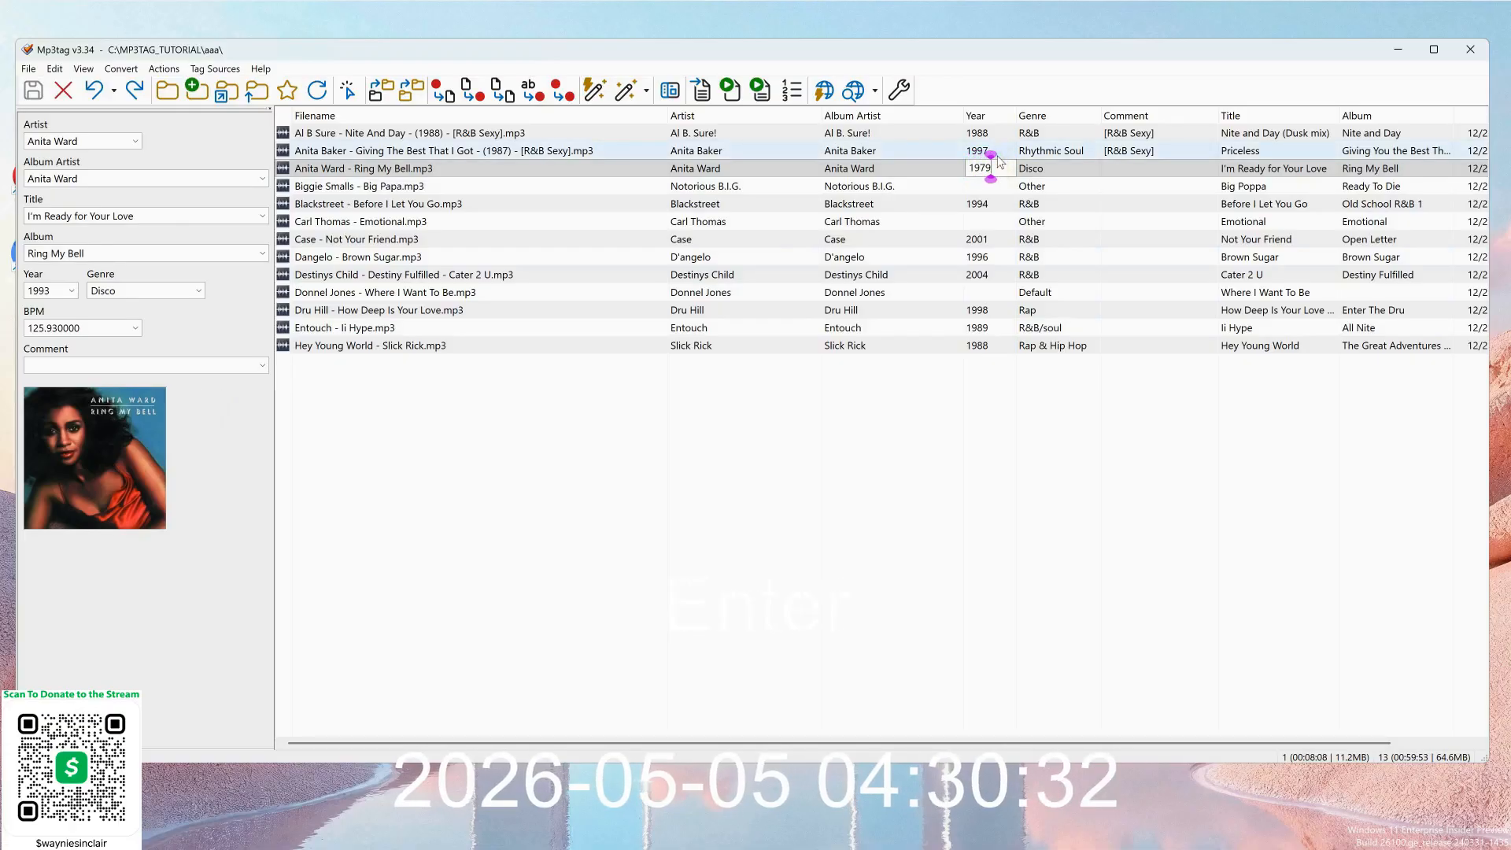
{"action": "key", "text": "Down"}
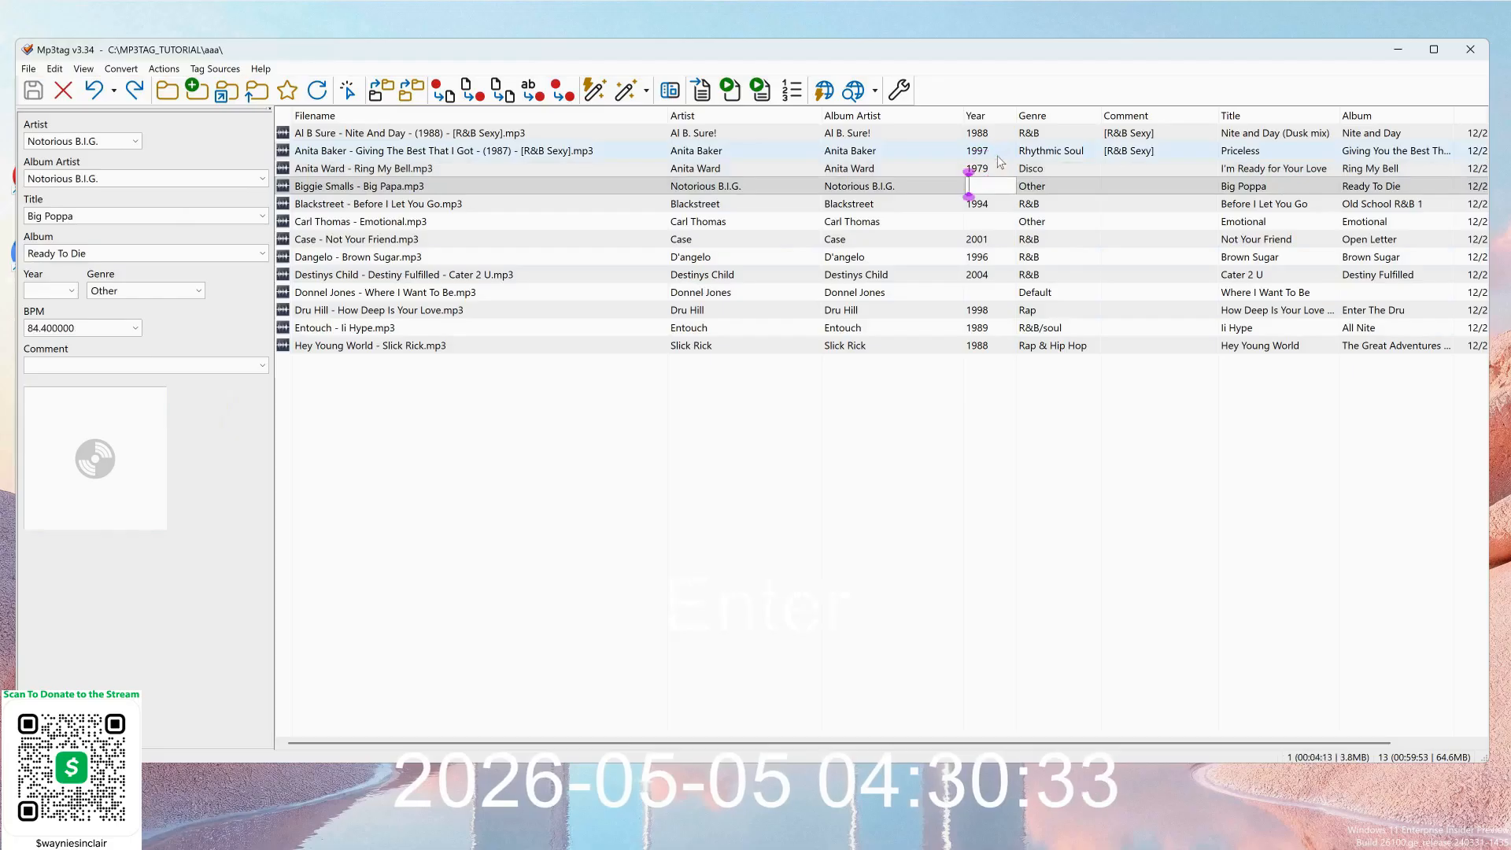
Copy the " - (1987) - [R&B Sexy]" ending of the Anita Baker file's name.
{"action": "left_click", "coordinate": [530, 151]}
{"action": "left_click", "coordinate": [487, 151]}
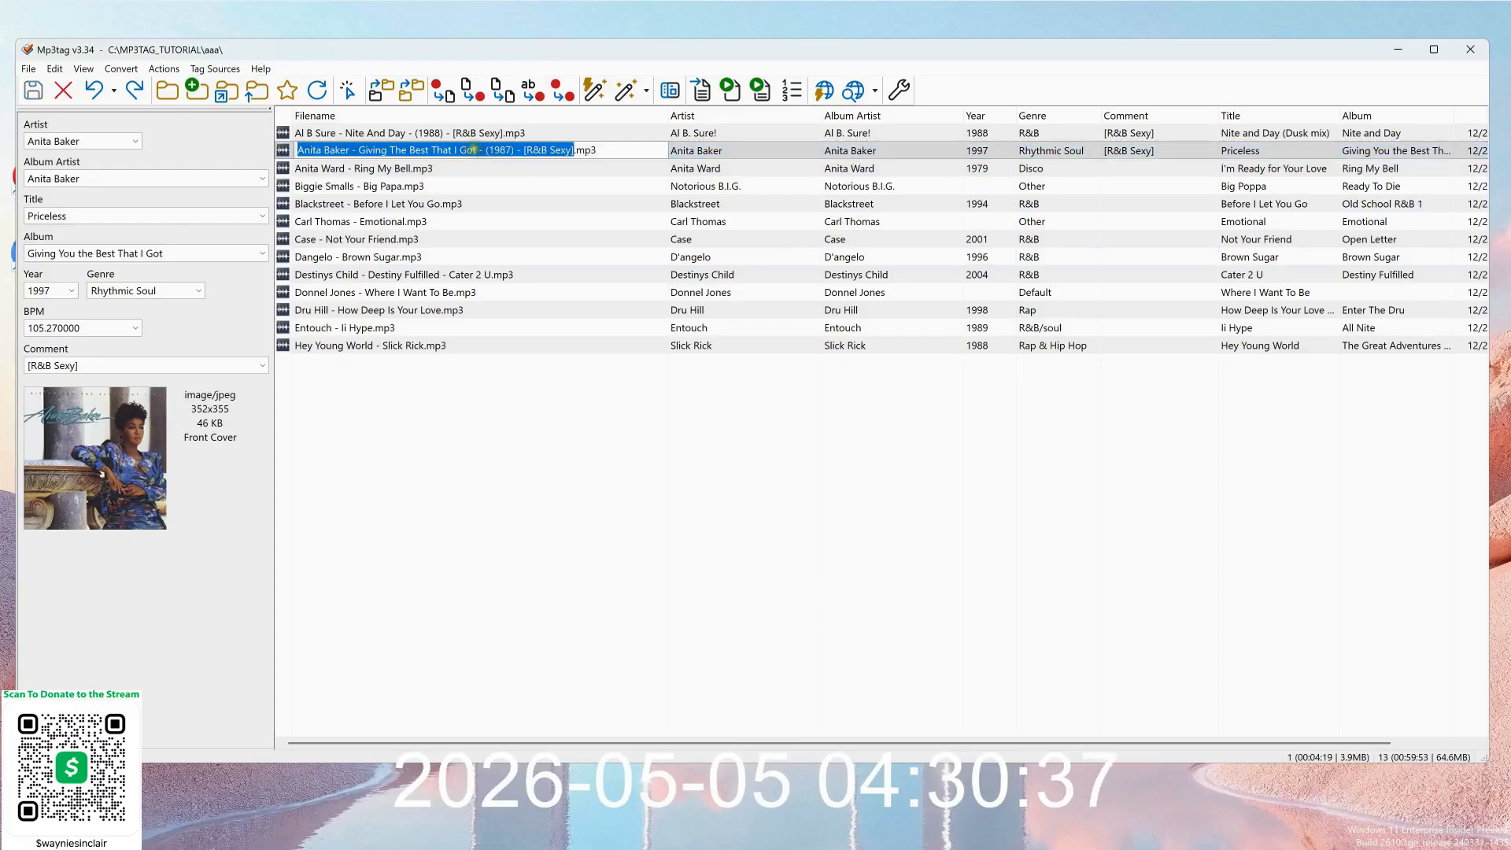
{"action": "left_click", "coordinate": [486, 151]}
{"action": "double_click", "coordinate": [486, 151]}
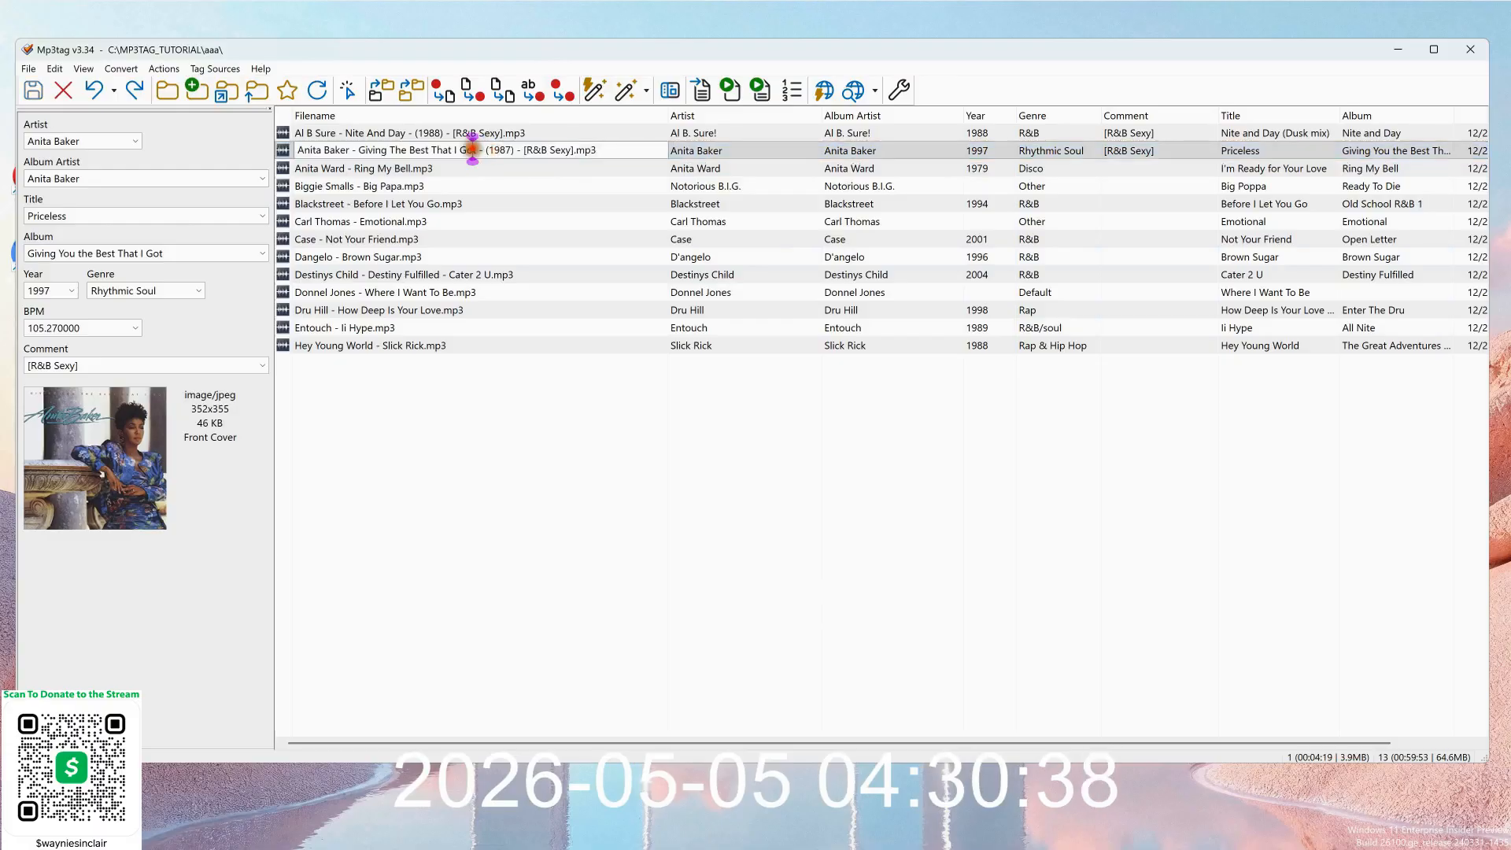
{"action": "left_click_drag", "start_coordinate": [476, 150], "coordinate": [574, 149]}
{"action": "key", "text": "ctrl+c"}
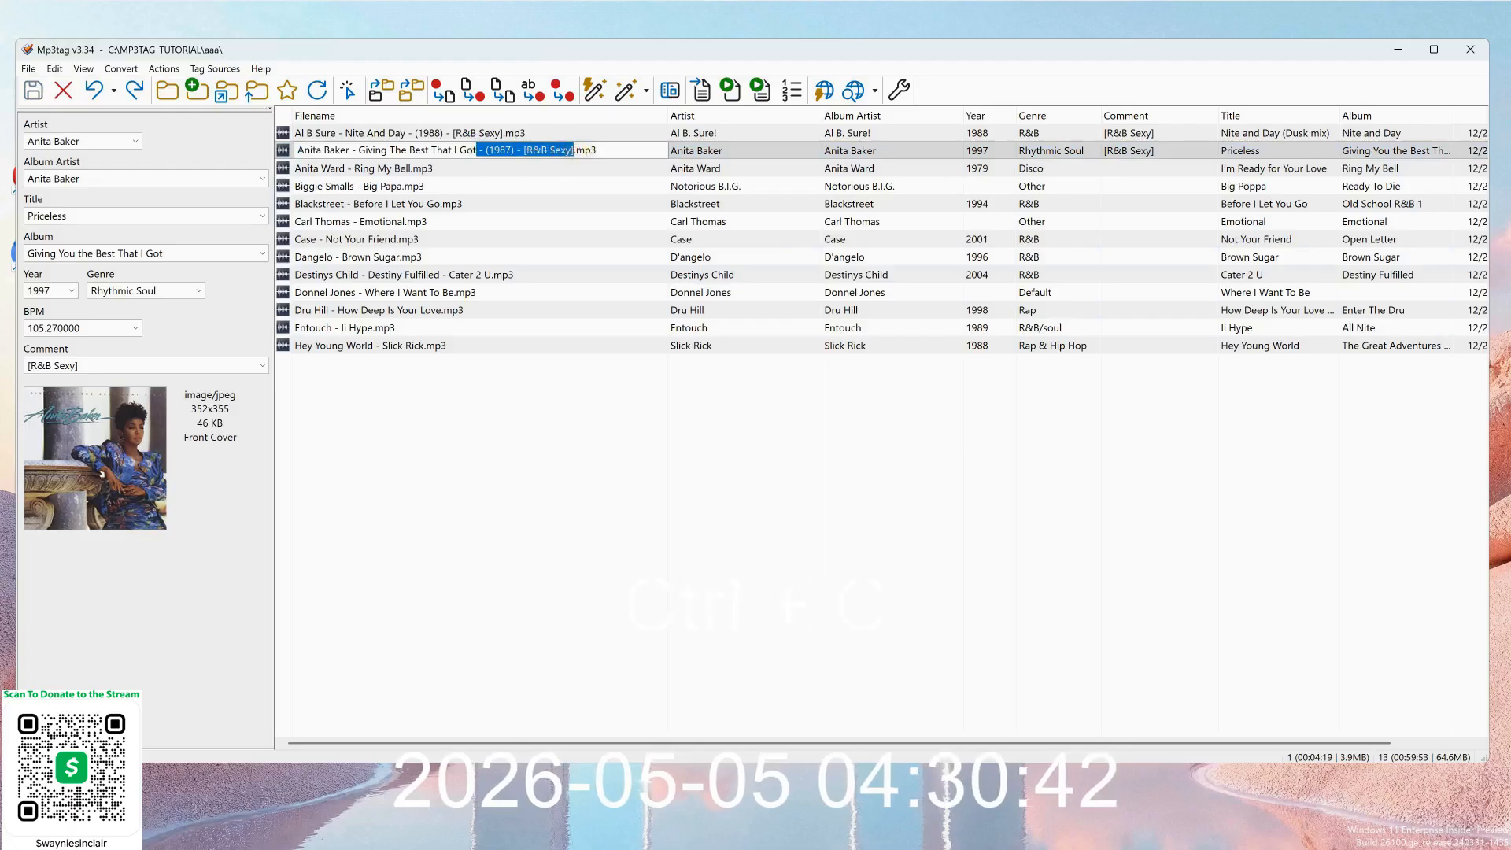
Append the copied ending to the Anita Ward file's name and change its year to 1979.
{"action": "key", "text": "Return"}
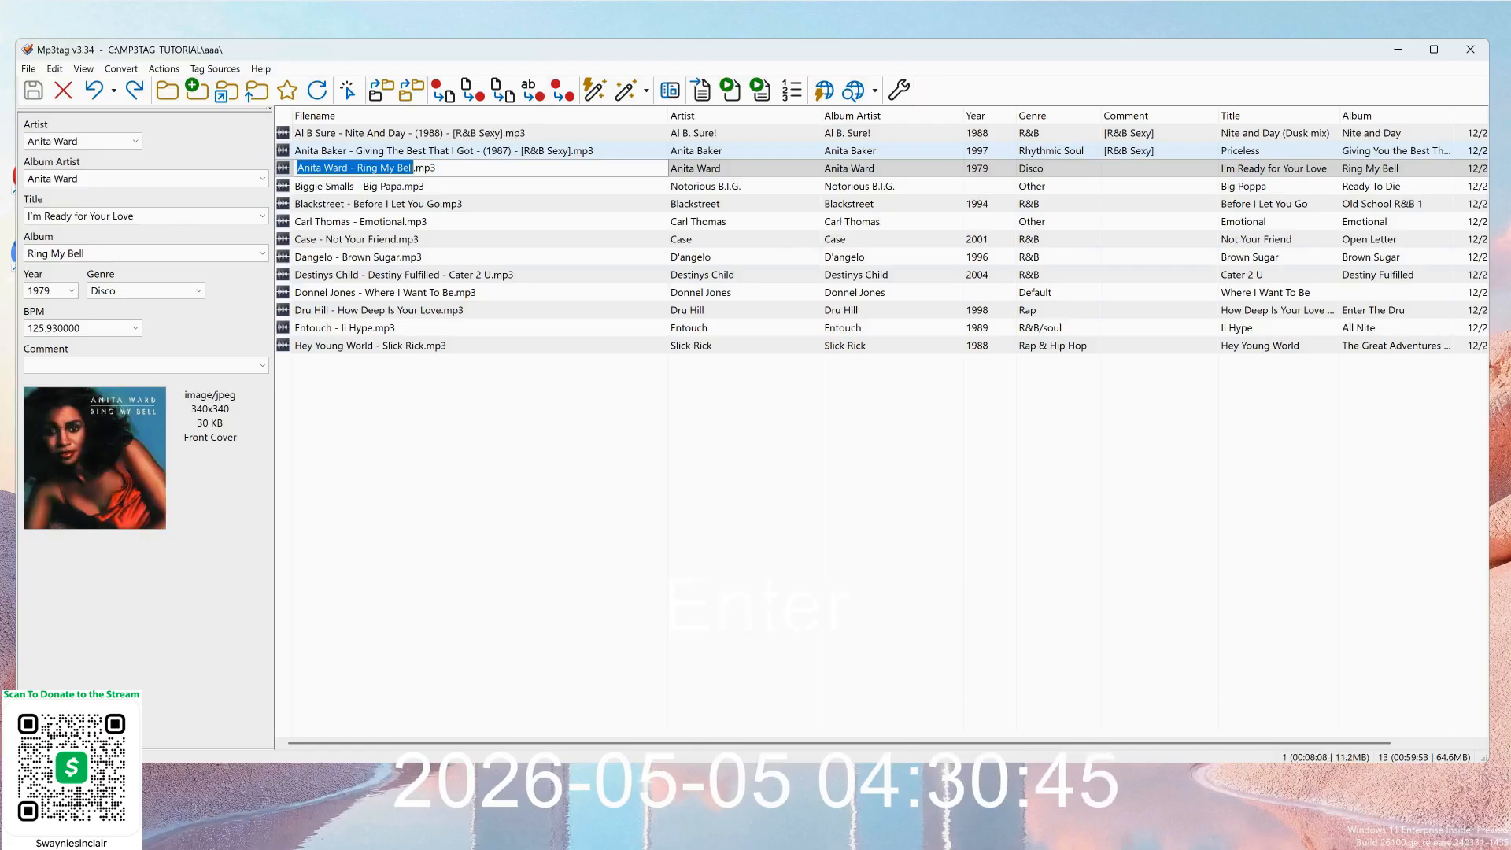
{"action": "key", "text": "Right"}
{"action": "key", "text": "ctrl+v"}
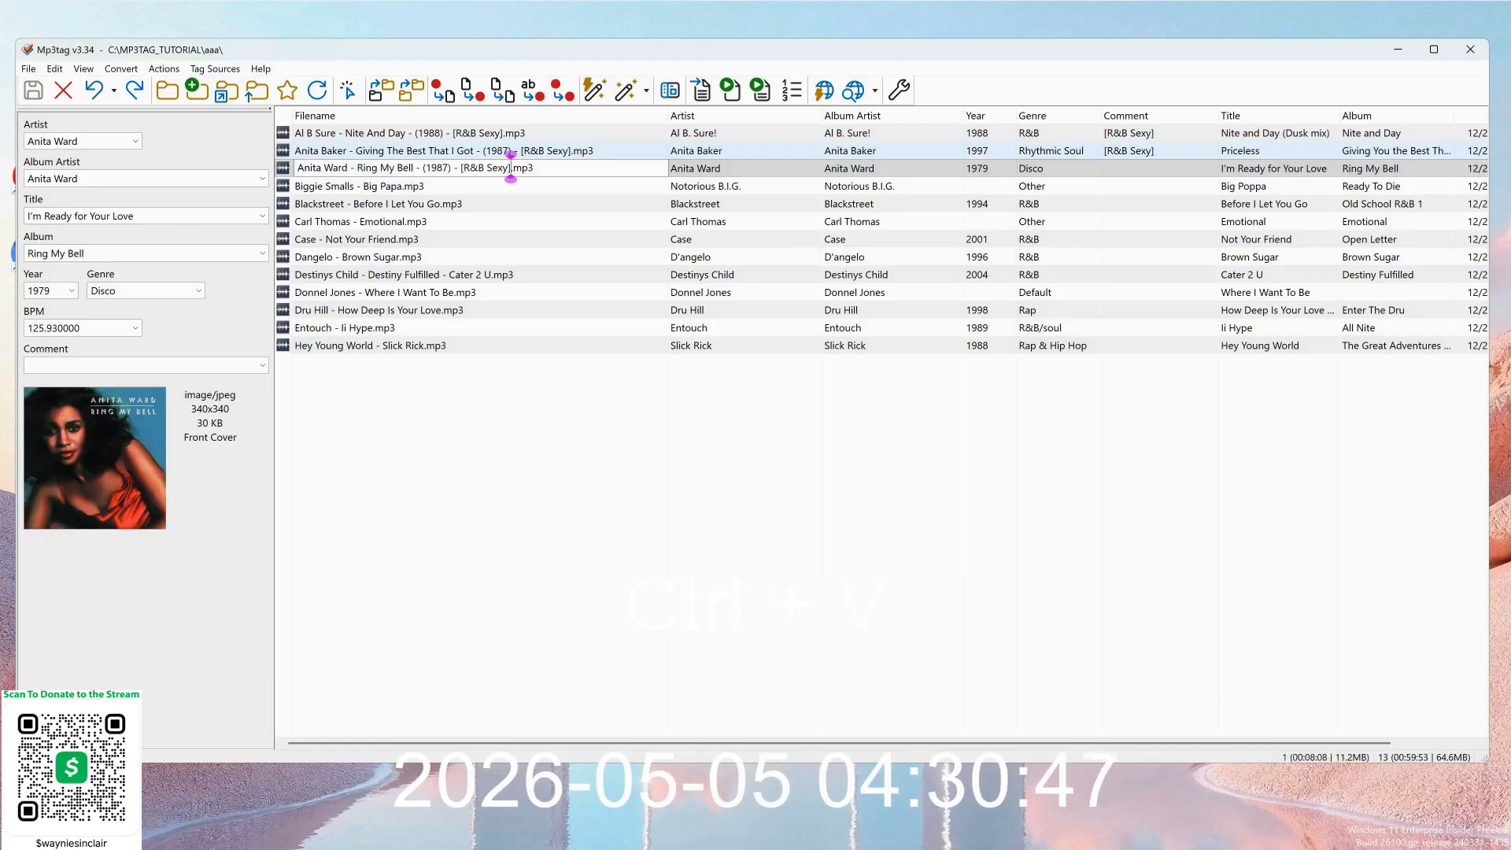
{"action": "key", "text": "Left"}
{"action": "key", "text": "Left"}
{"action": "key", "text": "Left"}
{"action": "key", "text": "Left"}
{"action": "key", "text": "Left"}
{"action": "key", "text": "Left"}
{"action": "key", "text": "Left"}
{"action": "key", "text": "Left"}
{"action": "key", "text": "Left"}
{"action": "key", "text": "Delete"}
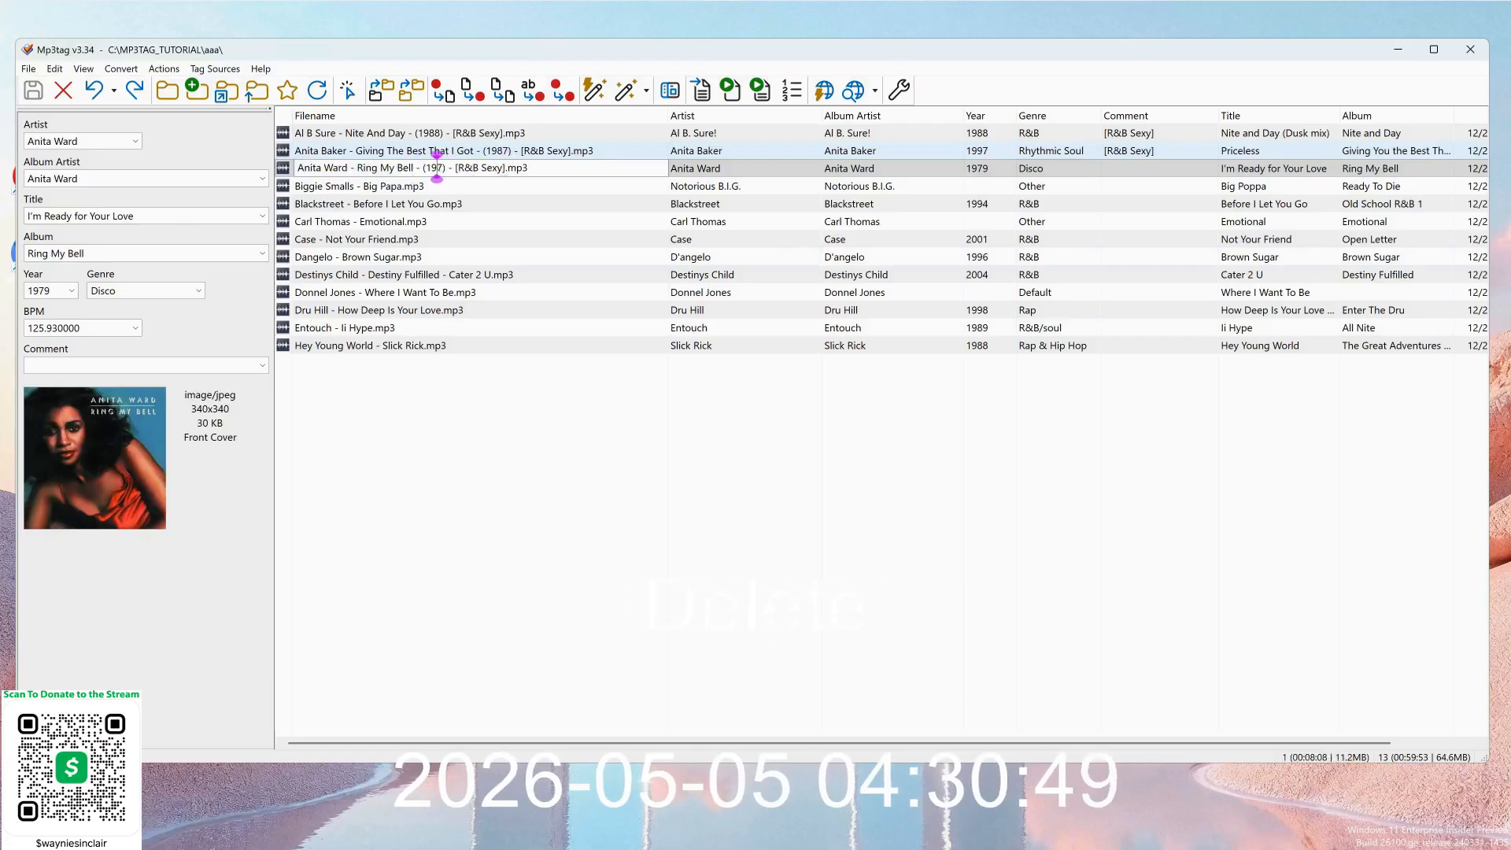
{"action": "type", "text": "9"}
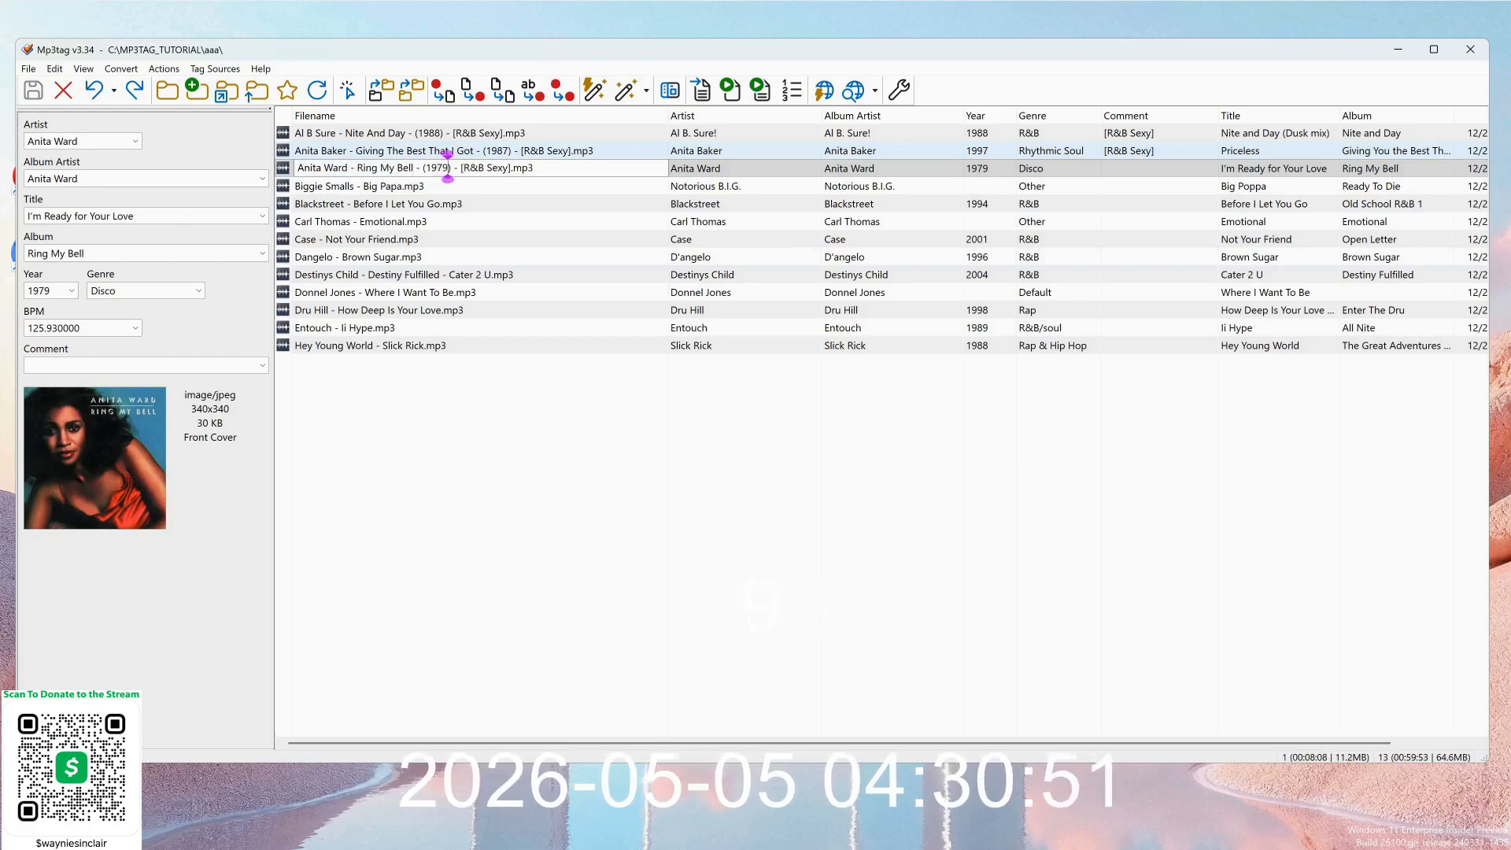
Replace "R&B Sexy" with "Disco" in the Anita Ward file's name and save the file's tags.
{"action": "key", "text": "Right"}
{"action": "key", "text": "Right"}
{"action": "key", "text": "Right"}
{"action": "key", "text": "Right"}
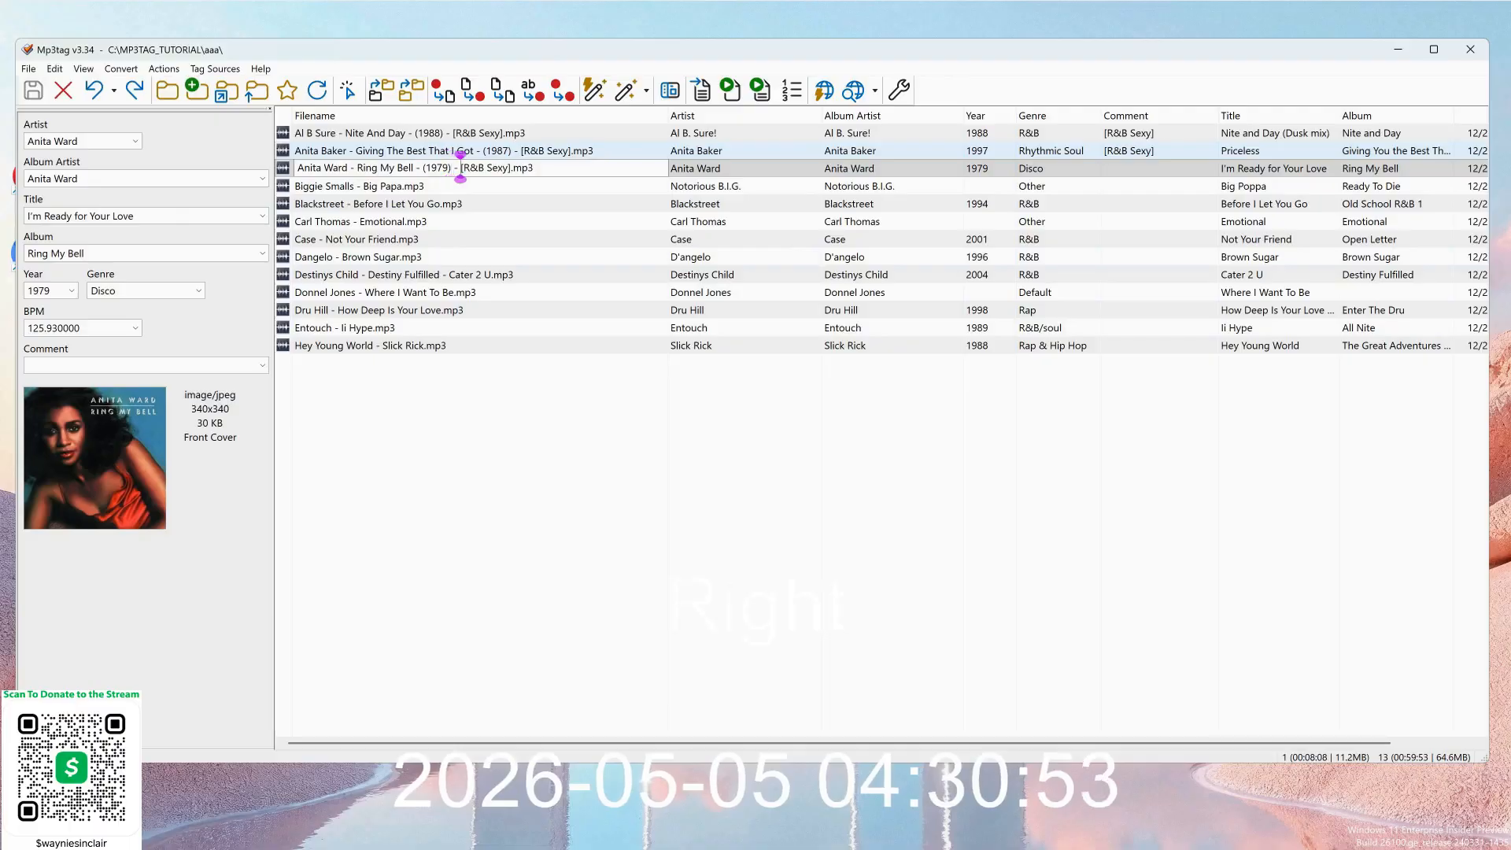
{"action": "key", "text": "shift+Right"}
{"action": "key", "text": "shift+Right"}
{"action": "key", "text": "shift+Right"}
{"action": "key", "text": "shift+Right"}
{"action": "key", "text": "shift+Right"}
{"action": "key", "text": "shift+Right"}
{"action": "key", "text": "shift+Right"}
{"action": "type", "text": "Disco"}
{"action": "key", "text": "Return"}
{"action": "key", "text": "Escape"}
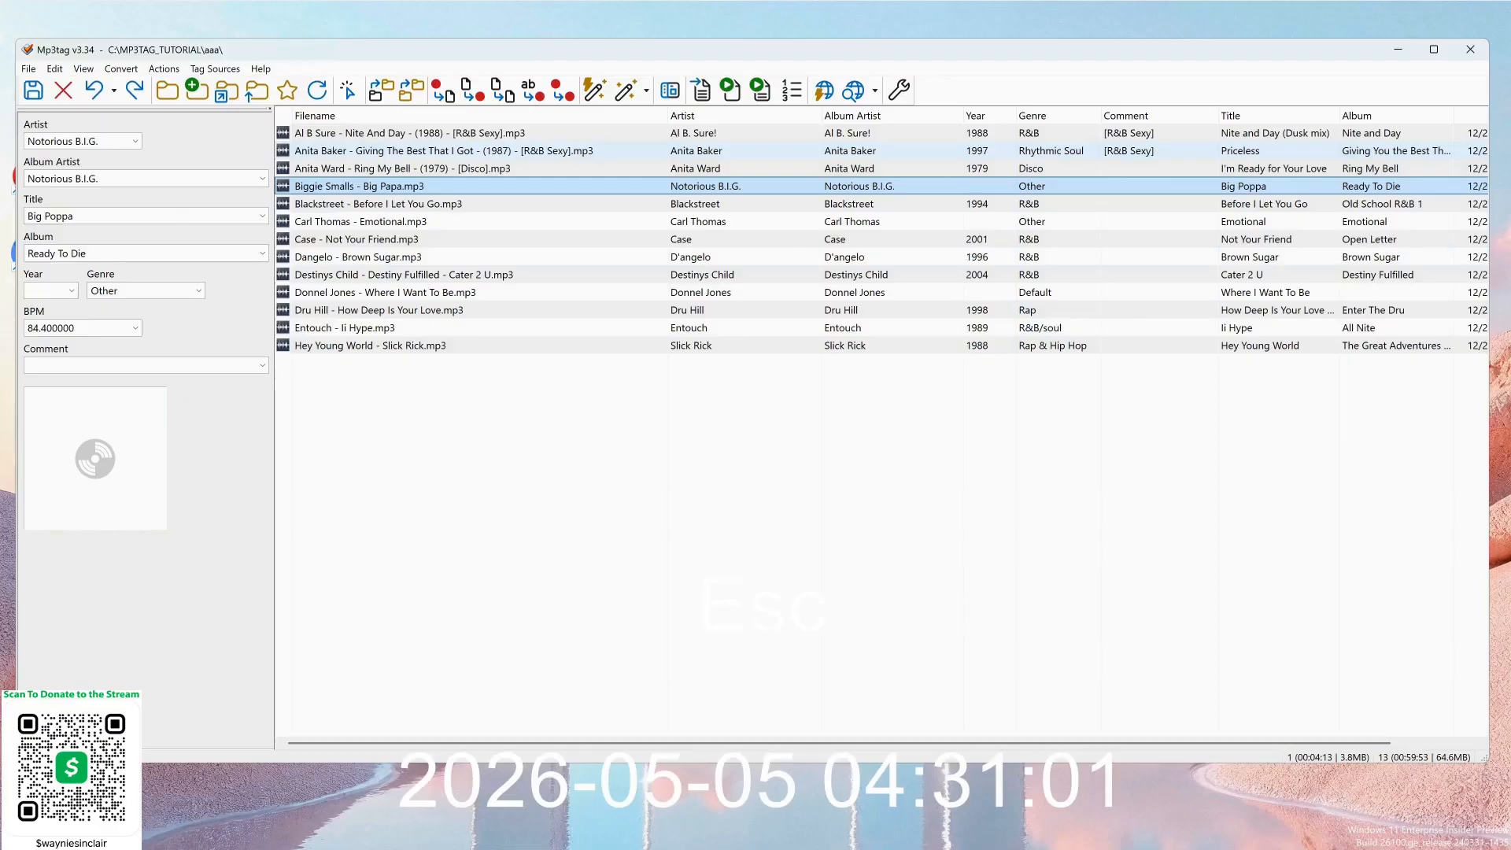
{"action": "left_click", "coordinate": [471, 169]}
{"action": "left_click", "coordinate": [33, 90]}
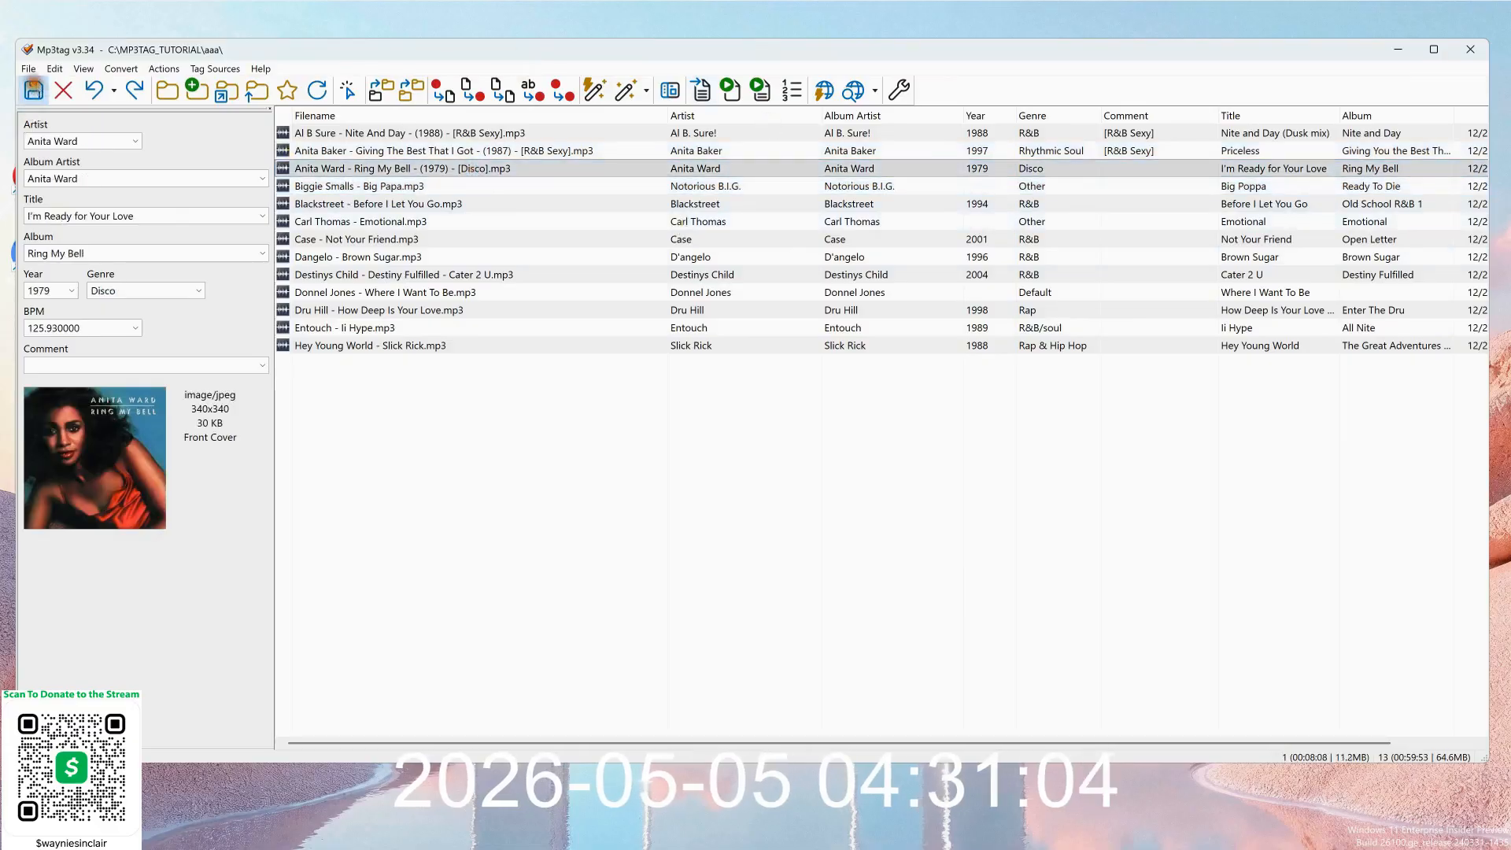
Go through the files in the list and check which ones have cover art and which still lack it.
{"action": "left_click", "coordinate": [352, 150]}
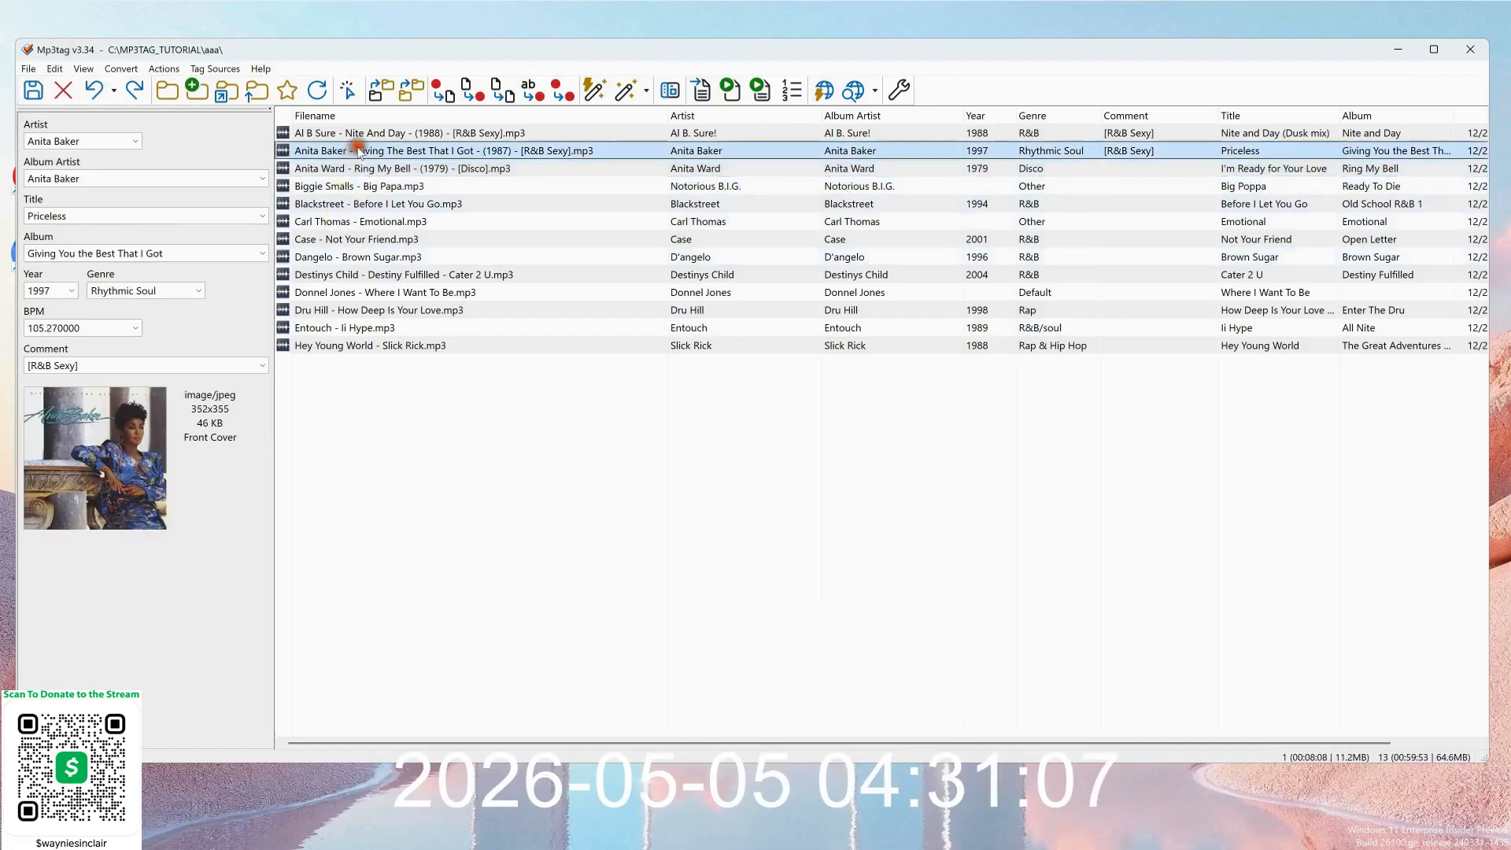
{"action": "left_click", "coordinate": [362, 133]}
{"action": "left_click", "coordinate": [370, 203]}
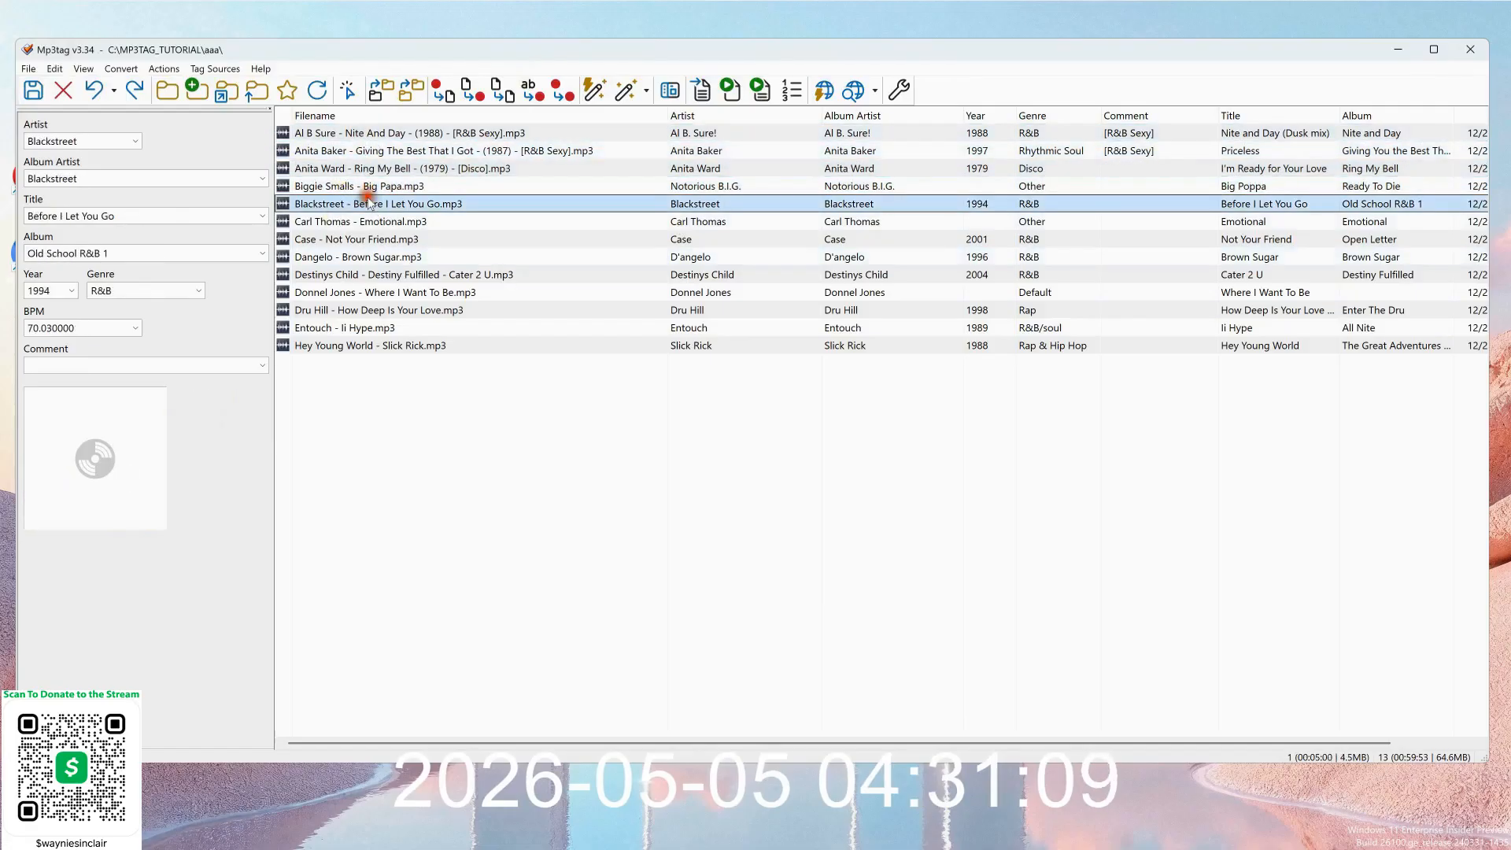
{"action": "left_click", "coordinate": [368, 186]}
{"action": "left_click", "coordinate": [372, 204]}
{"action": "left_click", "coordinate": [376, 222]}
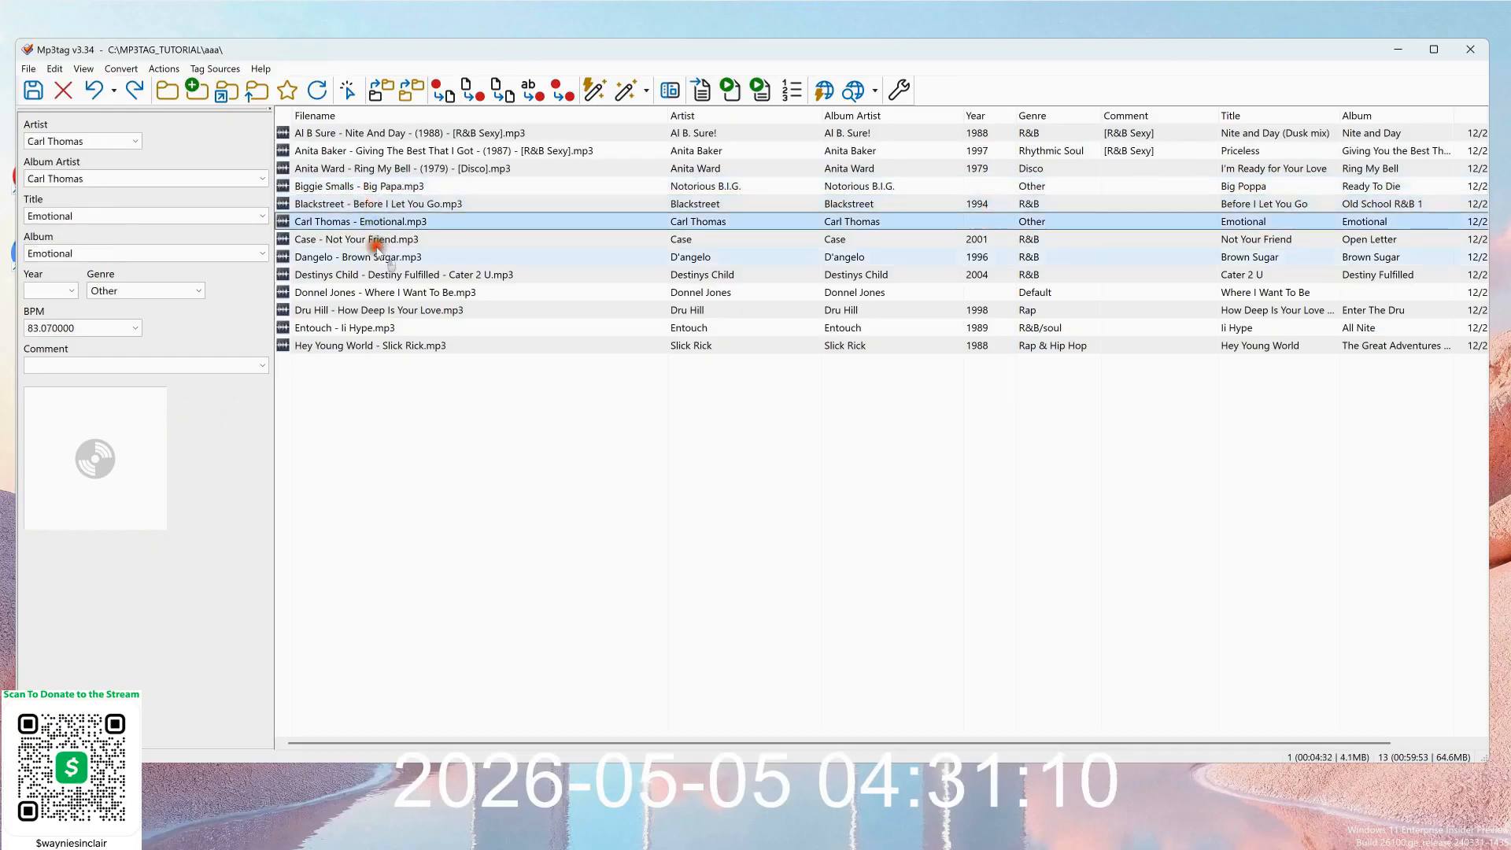
{"action": "left_click", "coordinate": [393, 256]}
{"action": "left_click", "coordinate": [395, 240]}
{"action": "key", "text": "Down"}
{"action": "key", "text": "Down"}
{"action": "key", "text": "Down"}
{"action": "key", "text": "Down"}
{"action": "key", "text": "Down"}
{"action": "key", "text": "Down"}
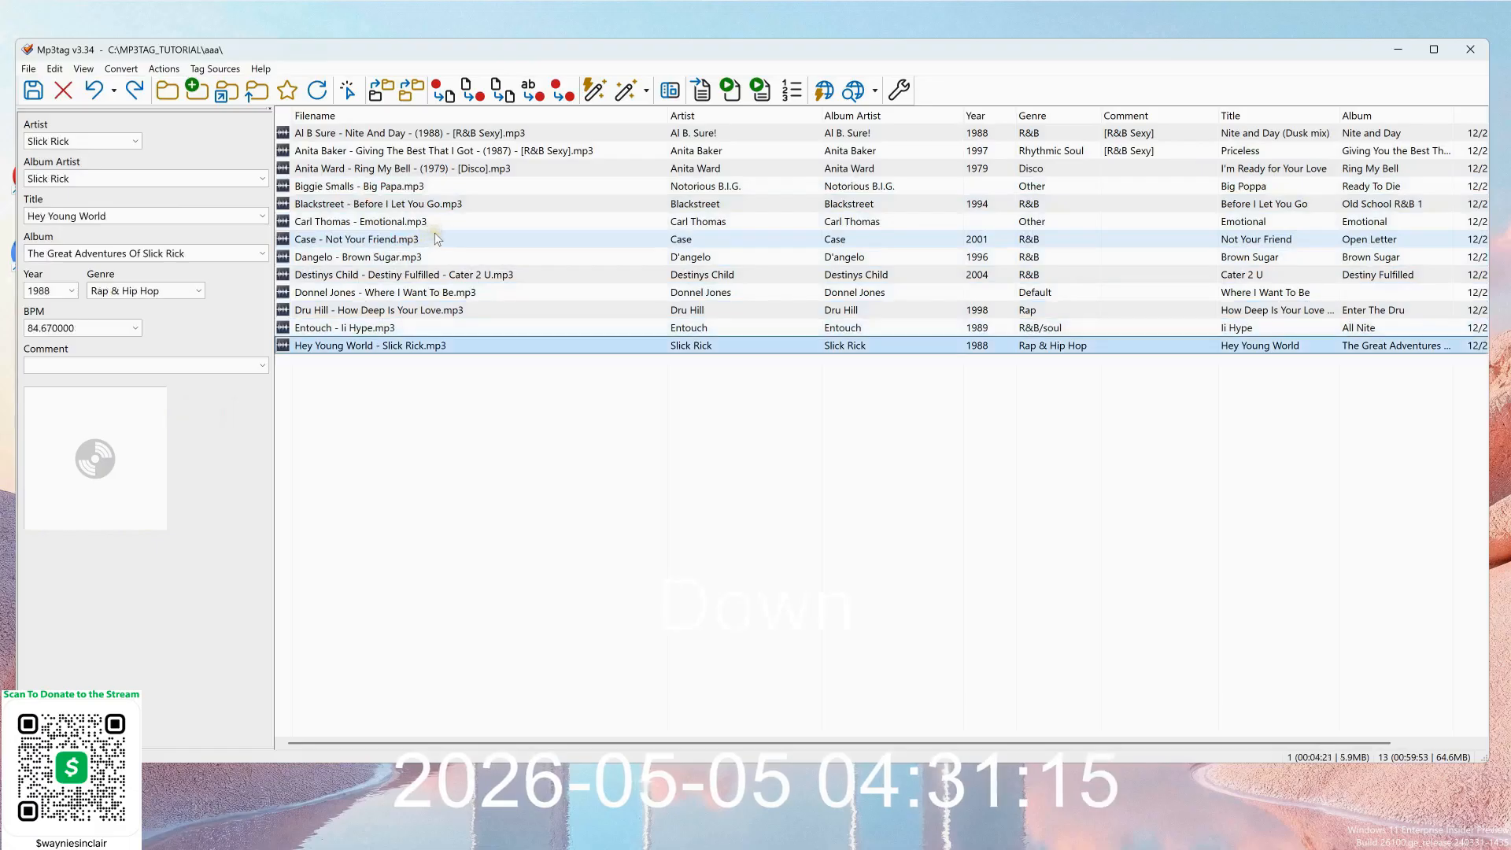
{"action": "key", "text": "Up"}
{"action": "key", "text": "Up"}
{"action": "key", "text": "Up"}
{"action": "key", "text": "Up"}
Try to search MusicBrainz for the album "big papa" by Notorious B.I.G. using the Biggie Smalls file.
{"action": "left_click", "coordinate": [376, 187]}
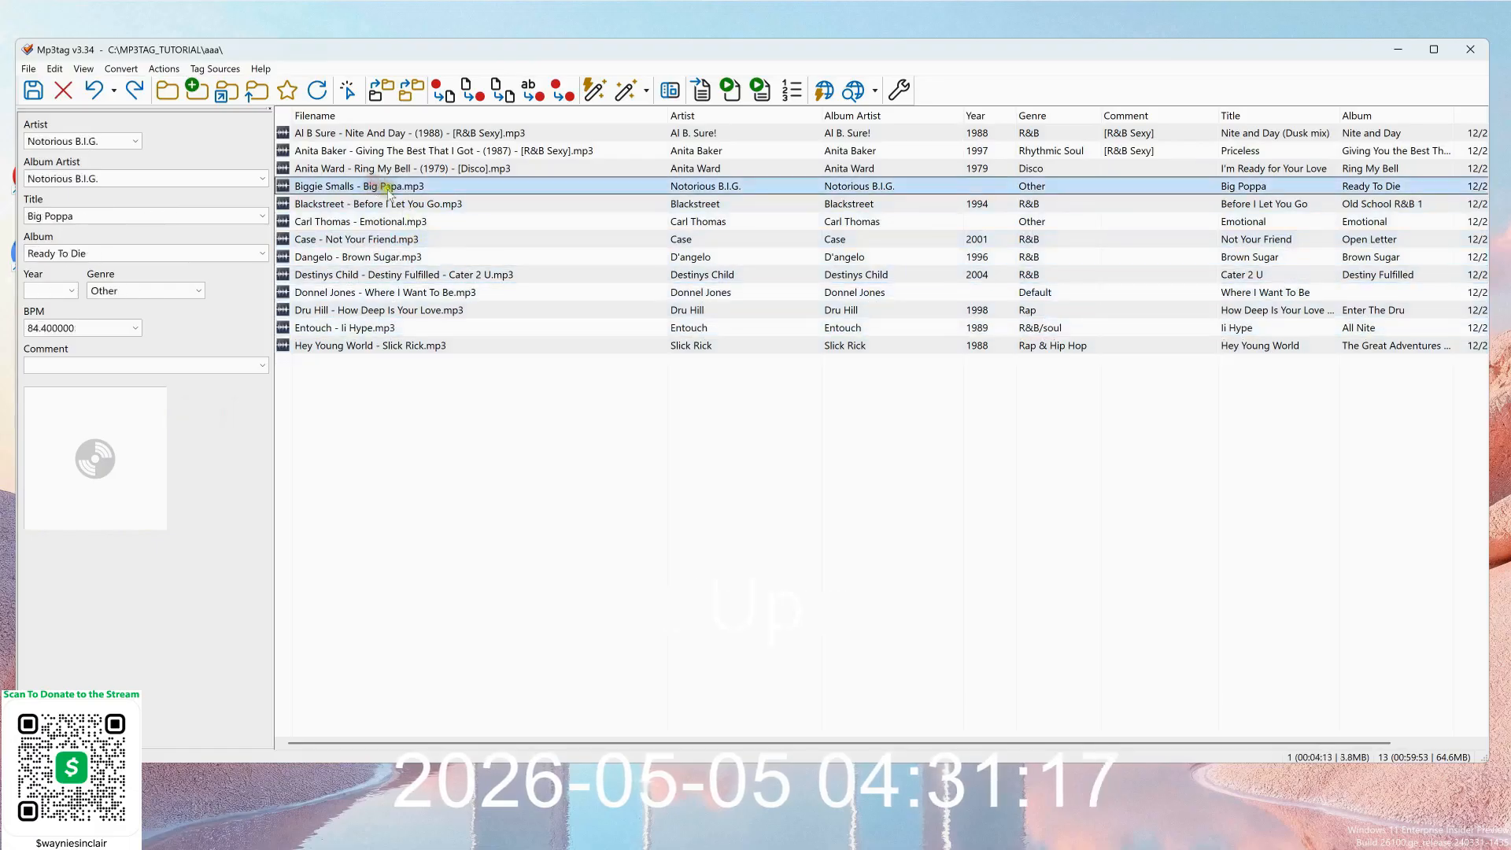
{"action": "left_click", "coordinate": [876, 92]}
{"action": "left_click", "coordinate": [886, 224]}
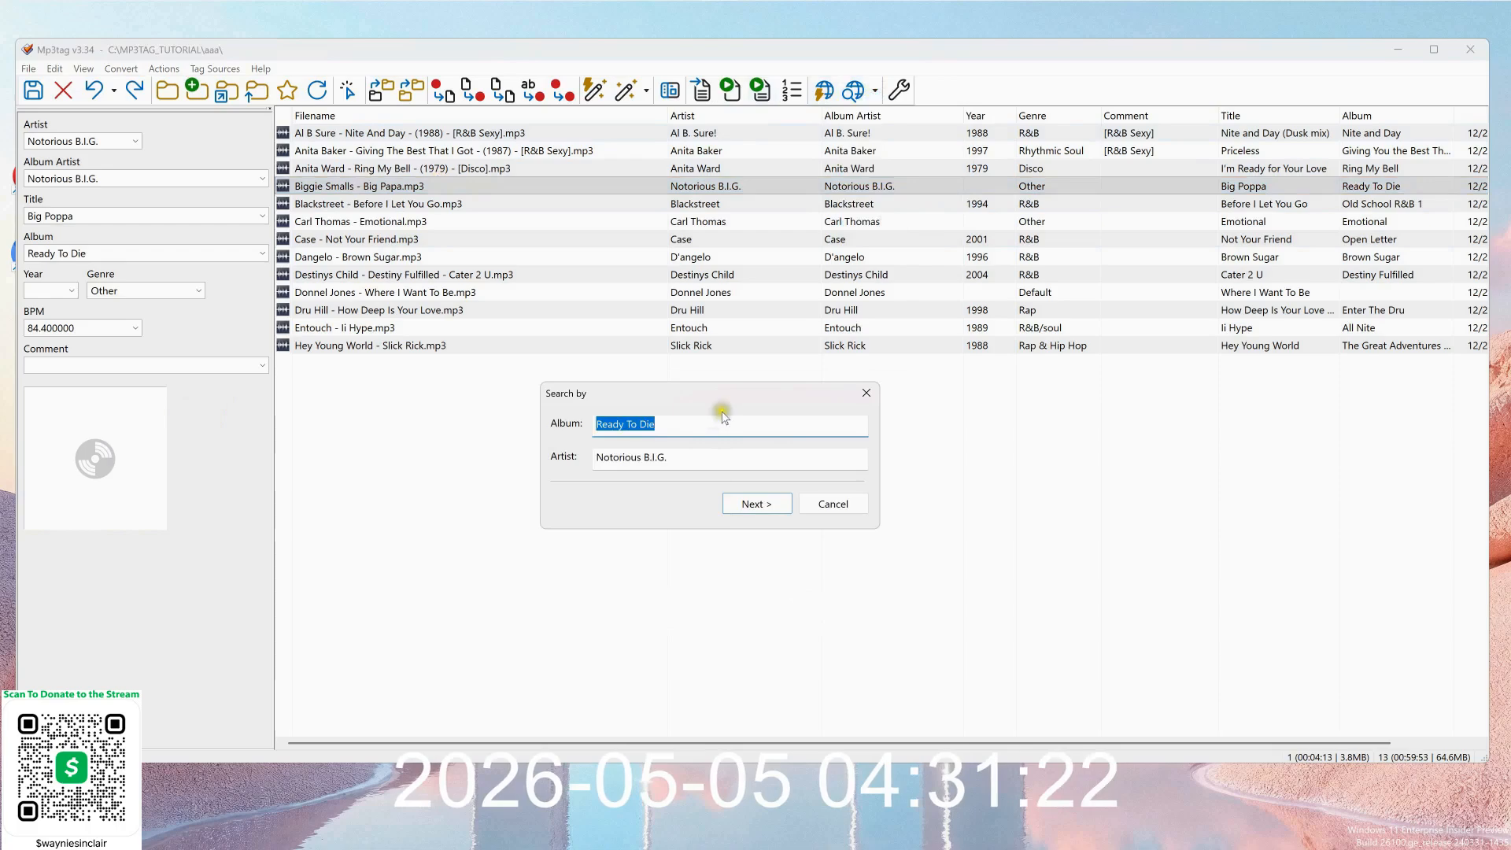
{"action": "type", "text": "big "}
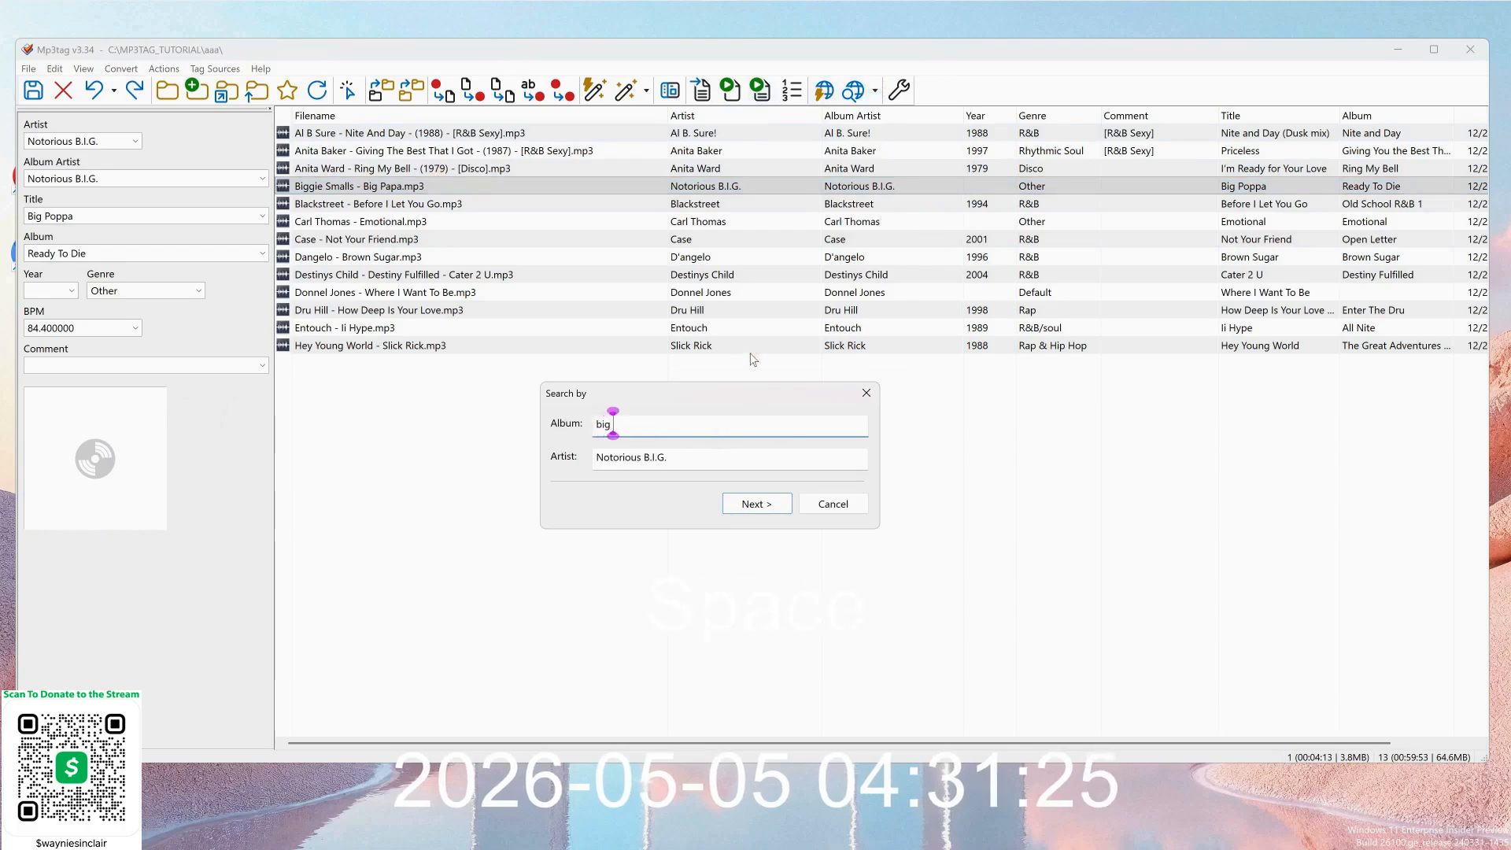
{"action": "type", "text": "poppa"}
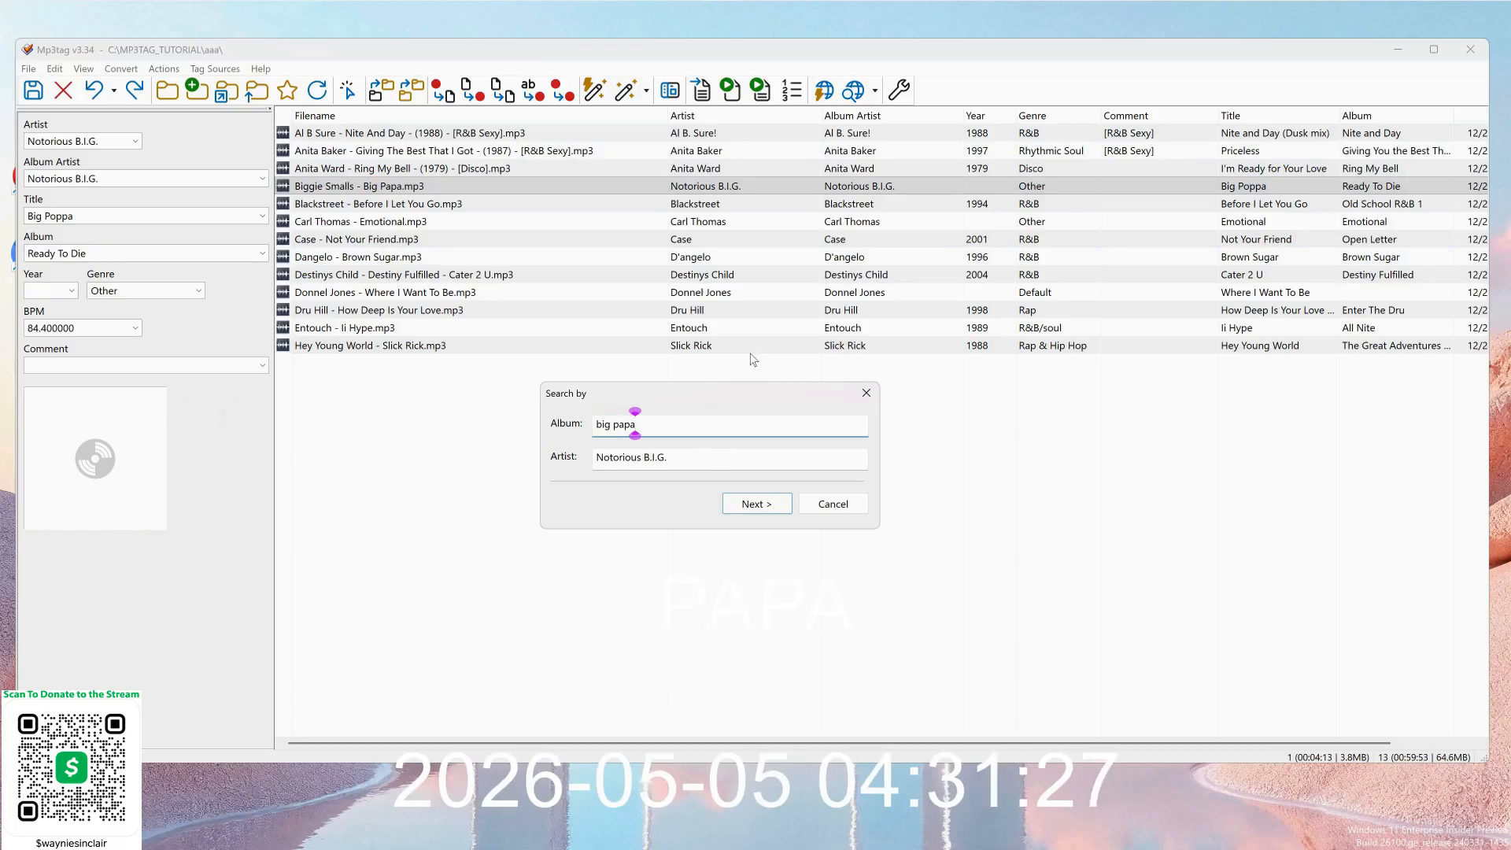
{"action": "key", "text": "Return"}
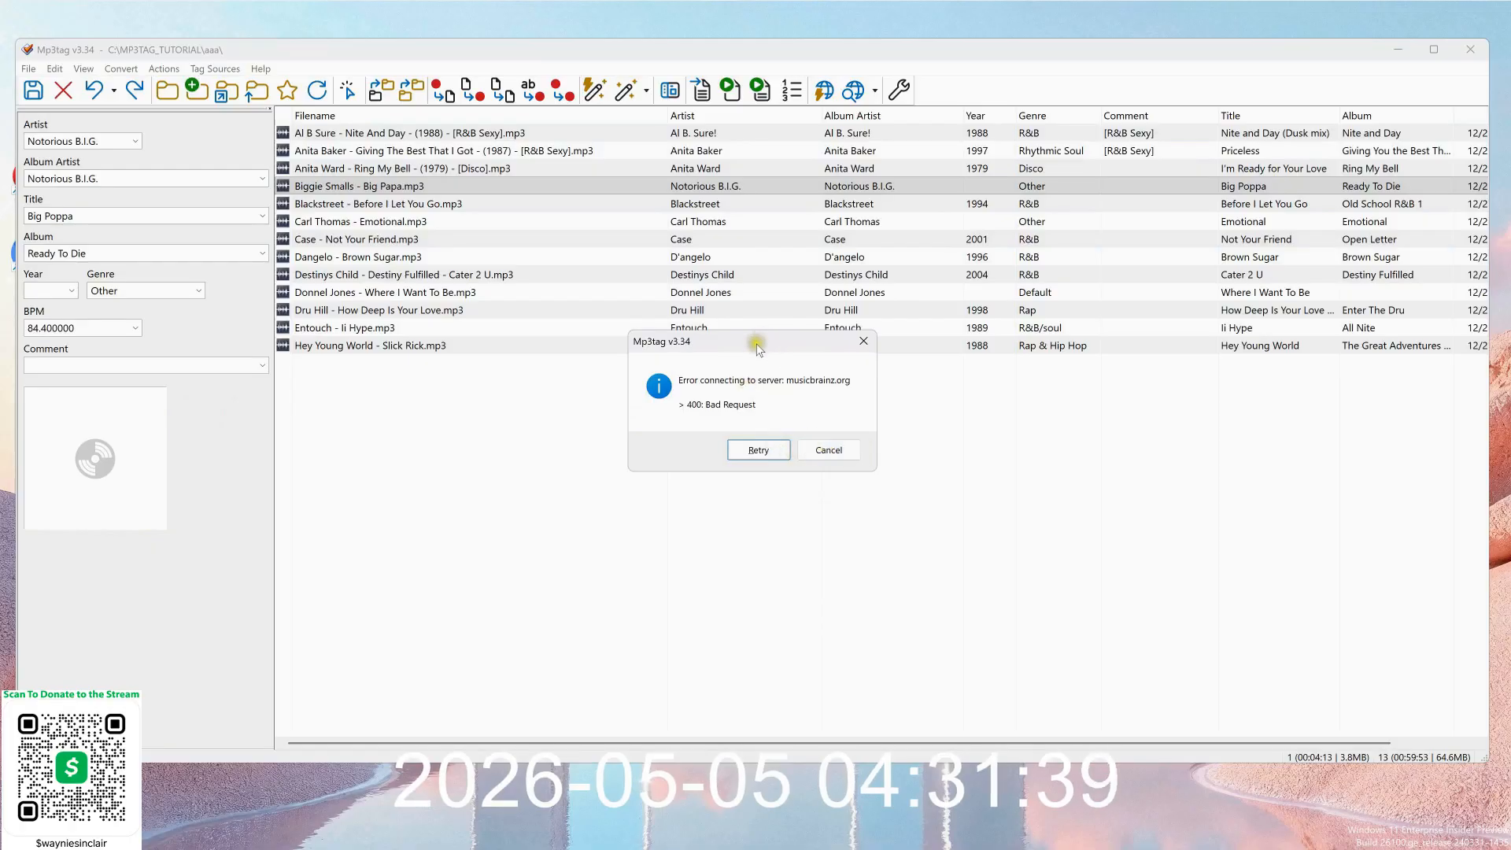
{"action": "left_click", "coordinate": [839, 446]}
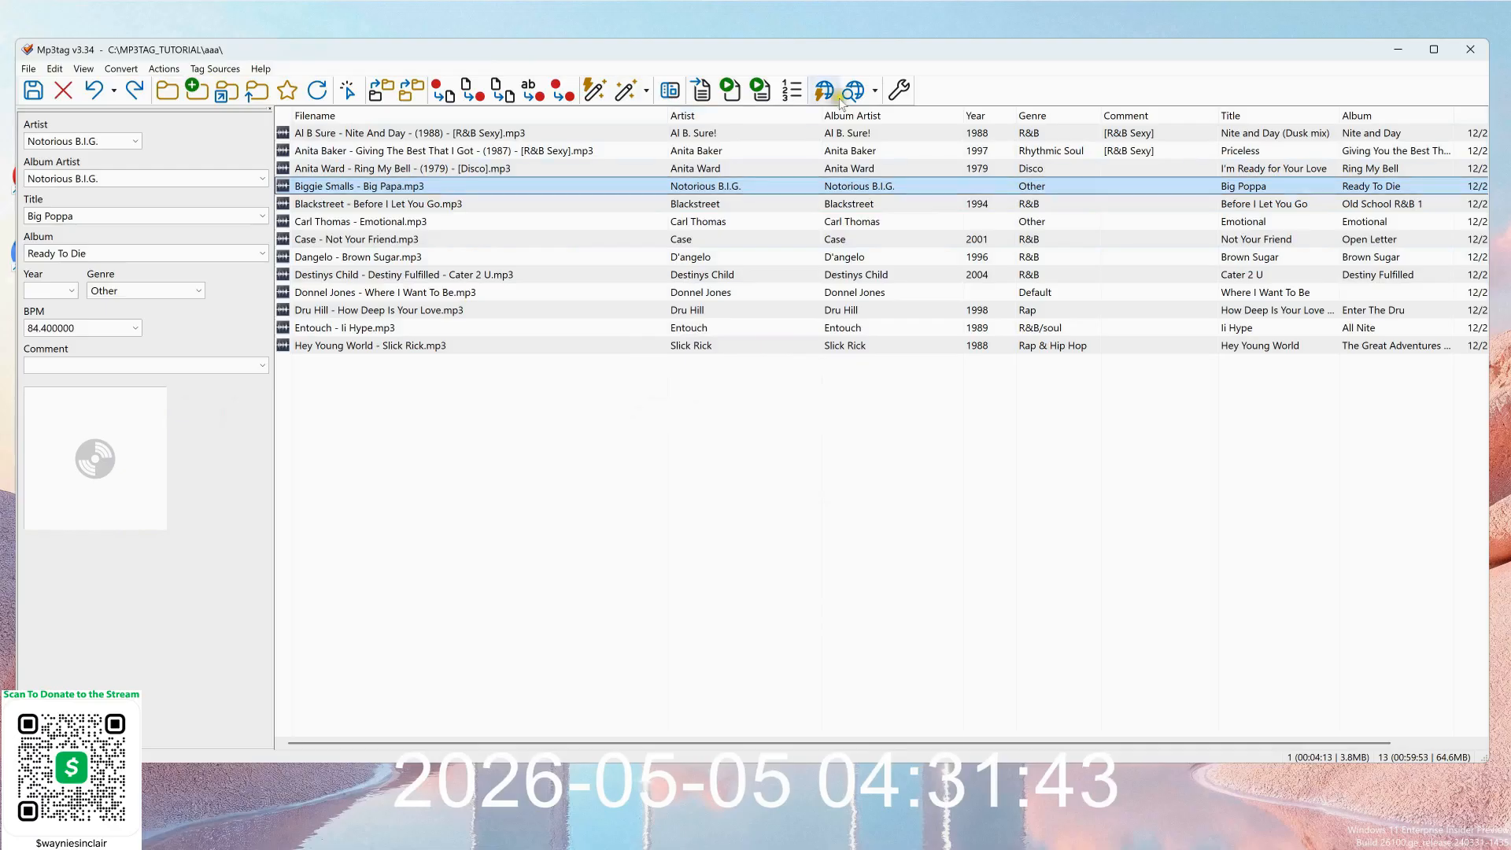
Search Discogs for the album "Ready To Die" using the Biggie Smalls file.
{"action": "left_click", "coordinate": [877, 91]}
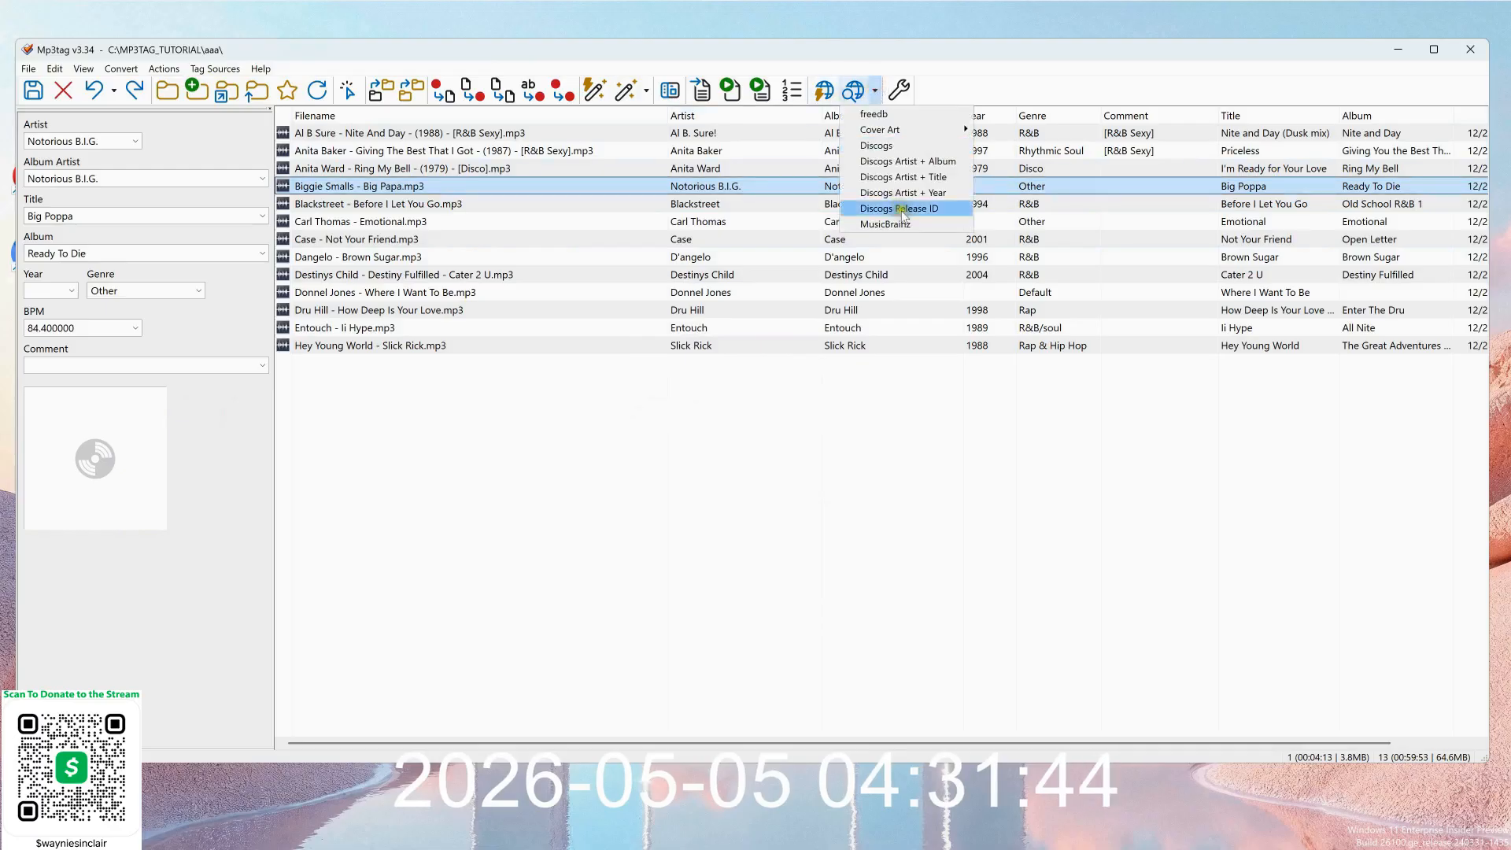
{"action": "left_click", "coordinate": [891, 146]}
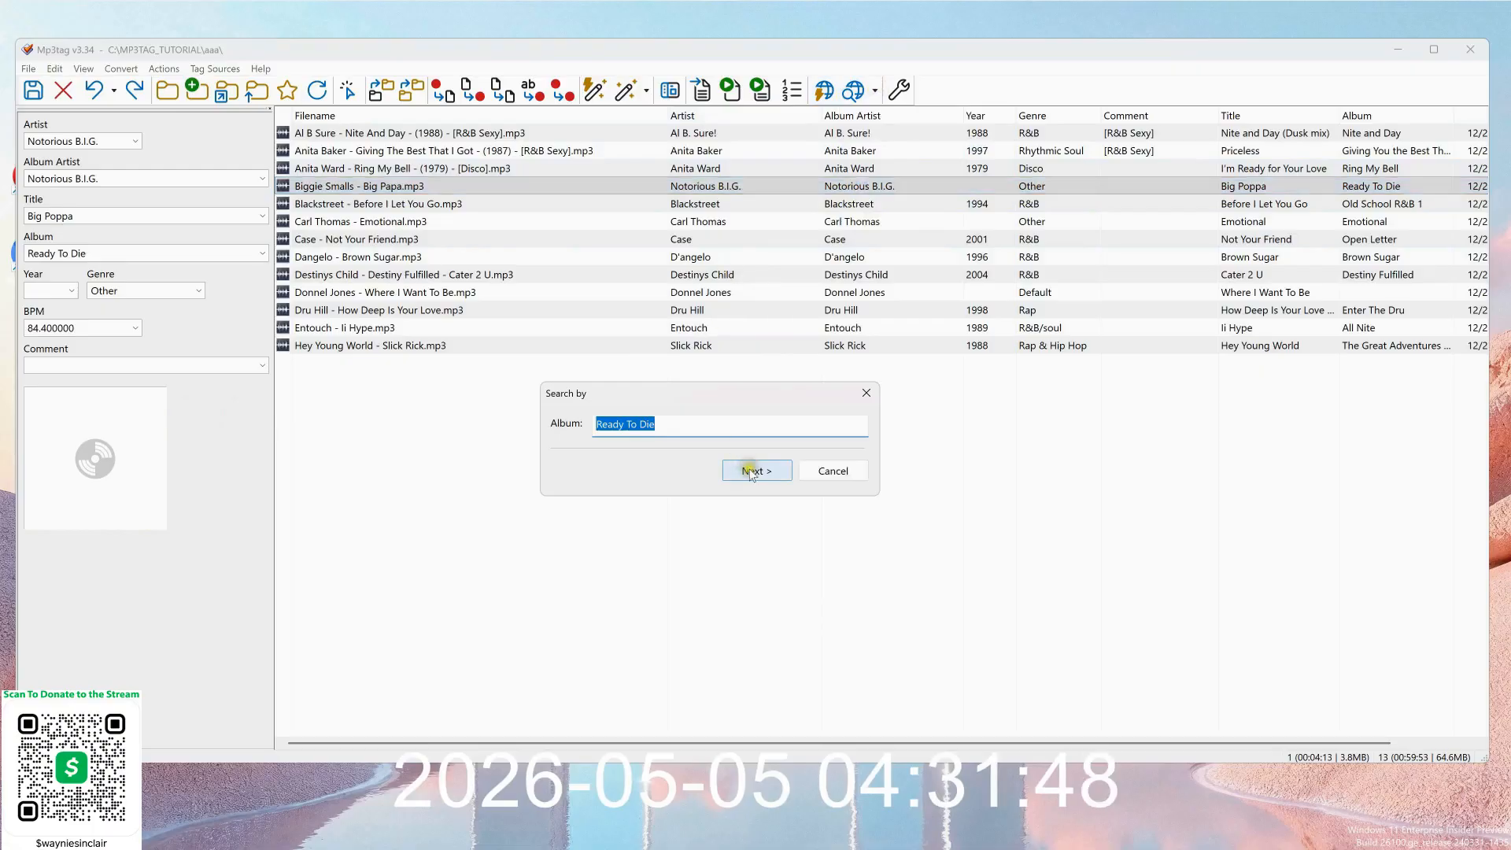
{"action": "left_click", "coordinate": [746, 468]}
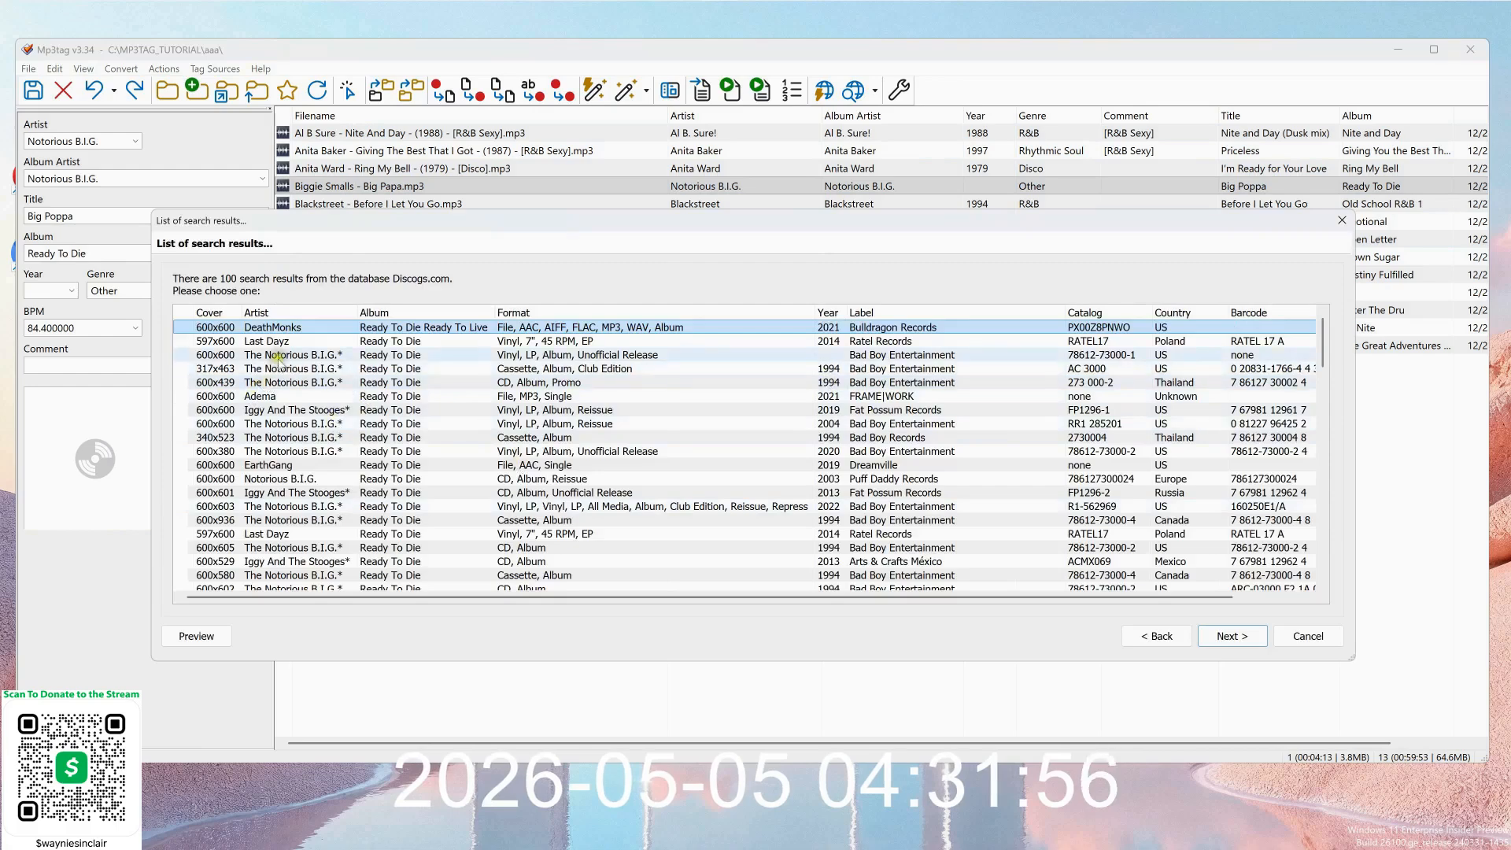
{"action": "left_click", "coordinate": [300, 343]}
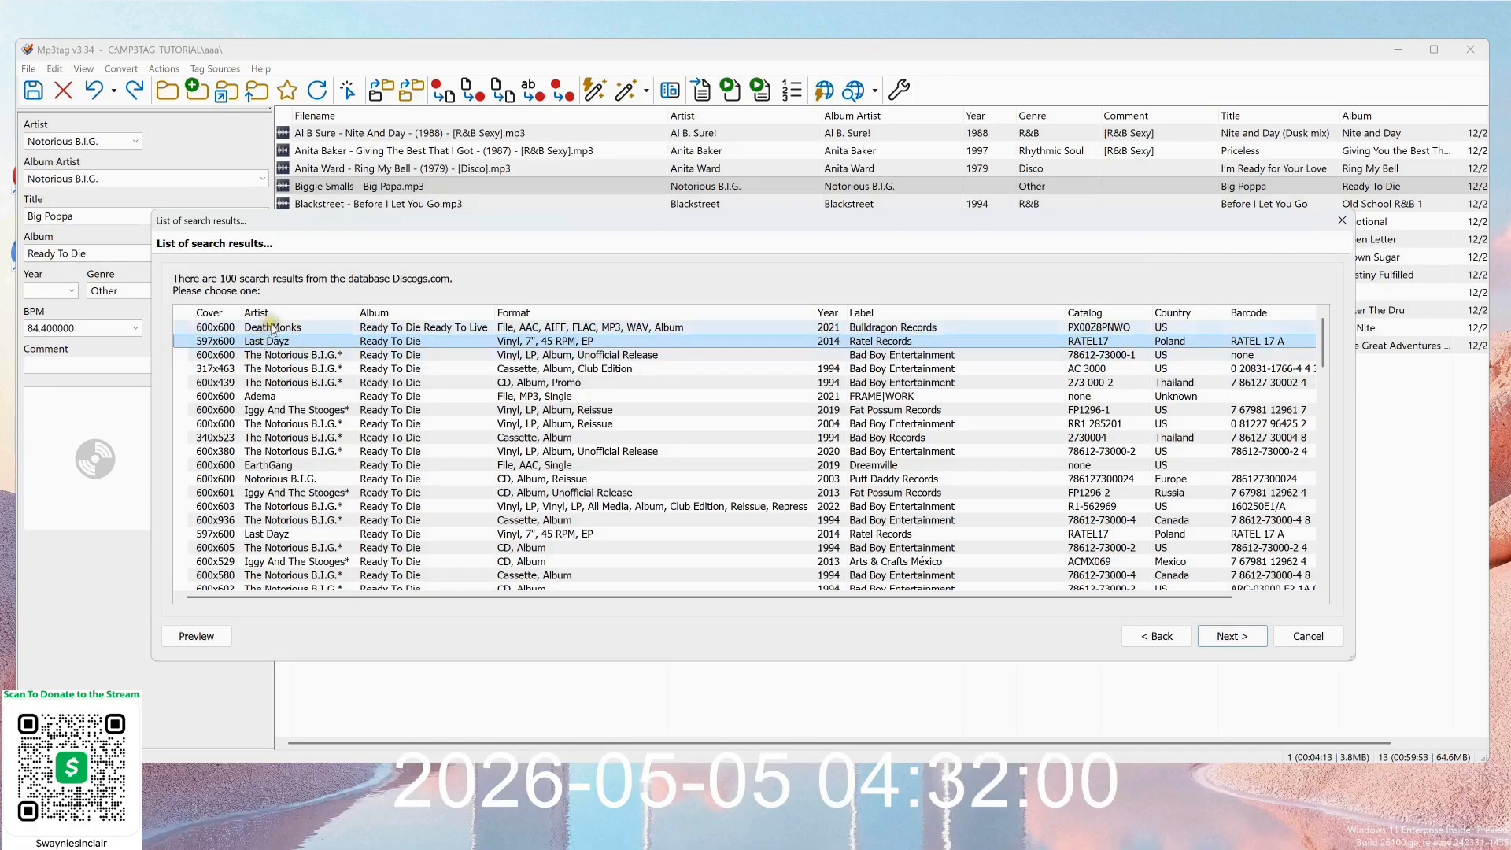
{"action": "left_click", "coordinate": [324, 355]}
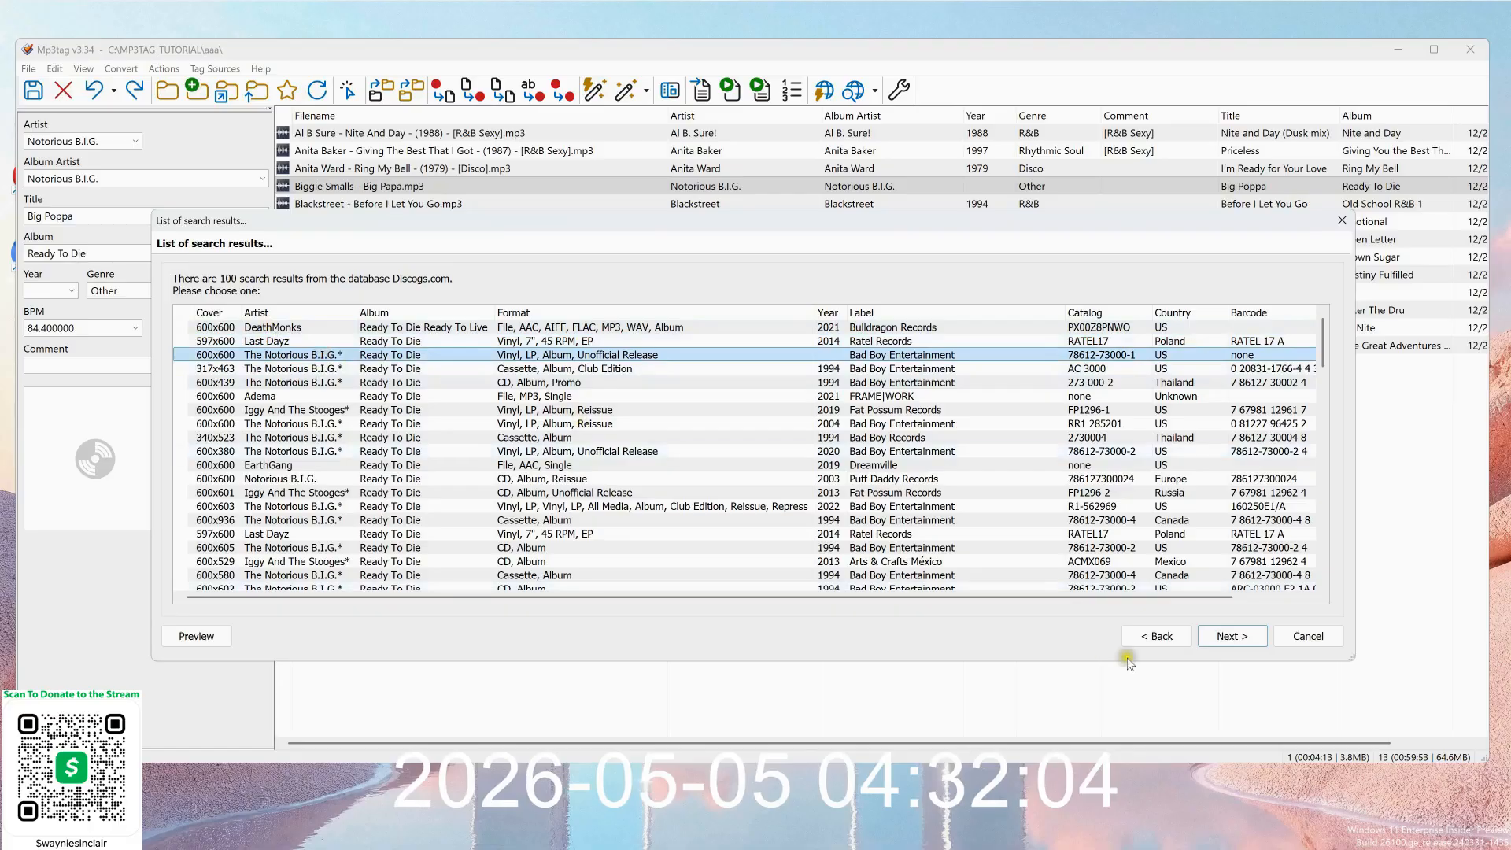
{"action": "left_click", "coordinate": [1225, 634]}
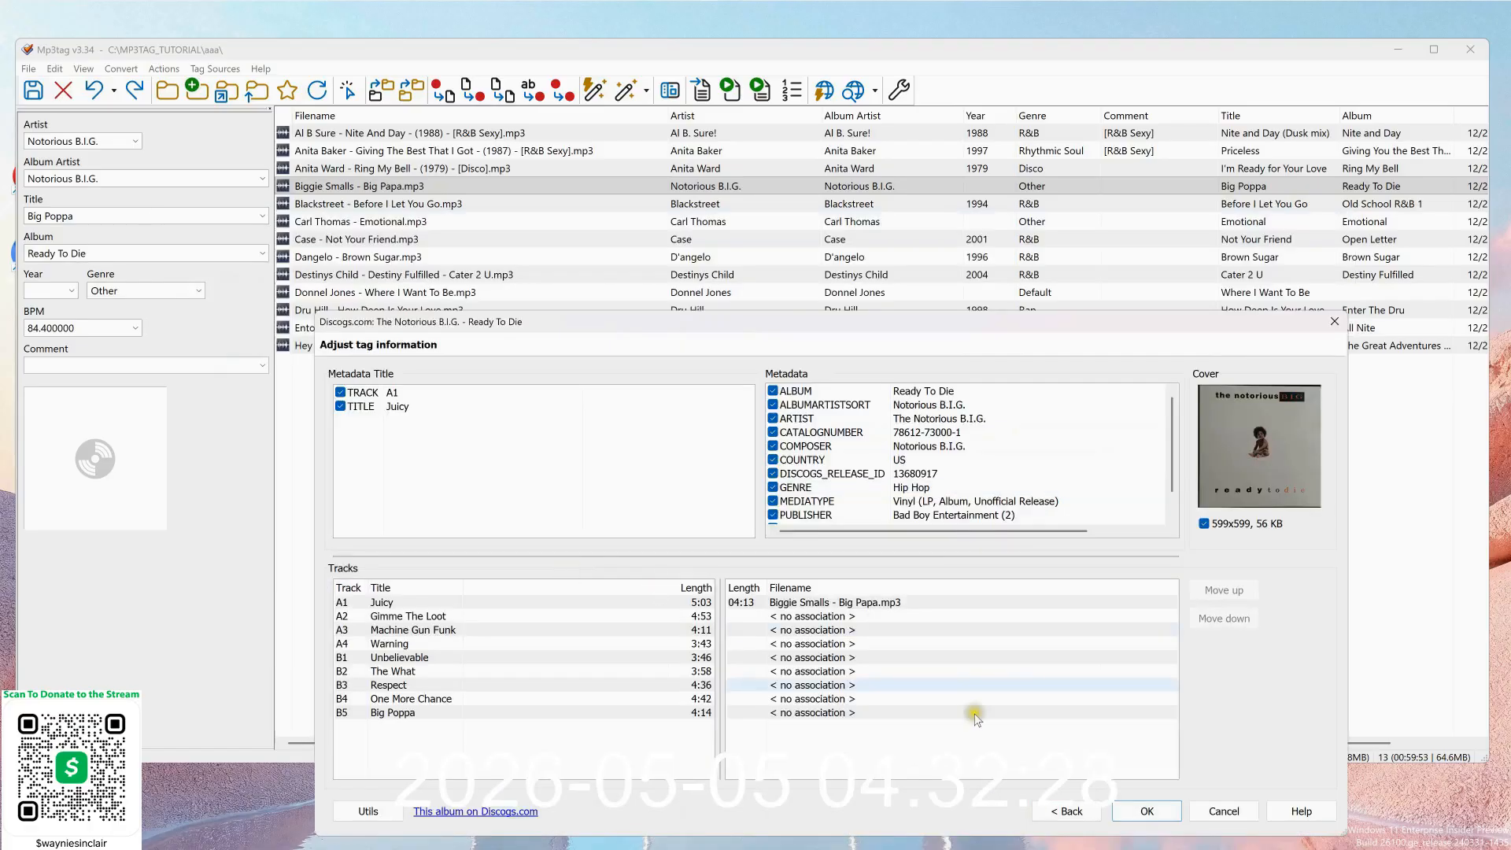
{"action": "left_click", "coordinate": [1067, 812]}
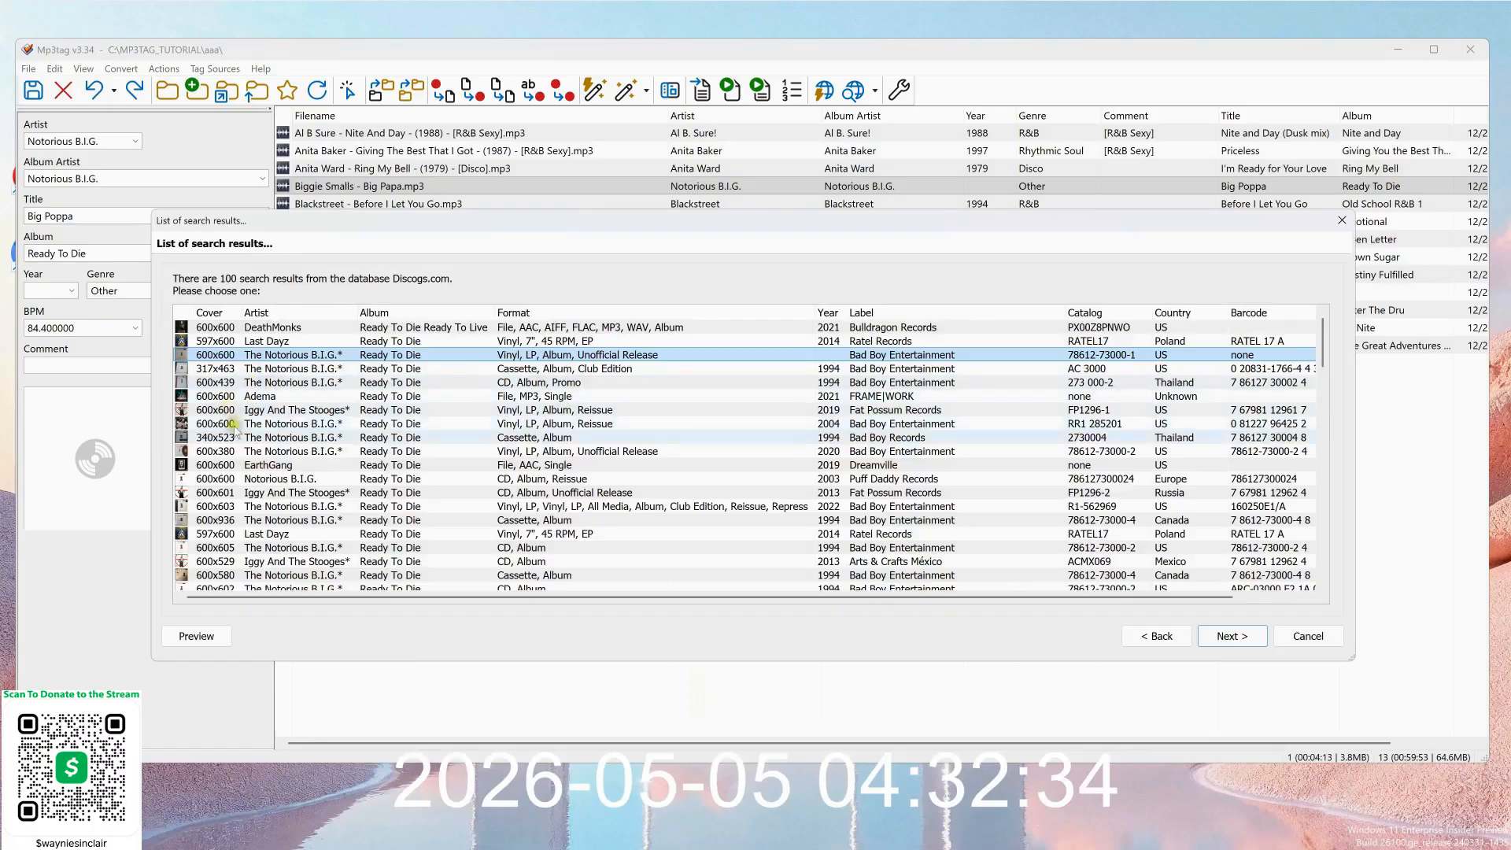
Apply the tags and cover of the 2003 Puff Daddy Records CD reissue from Discogs to the Biggie Smalls file and save them.
{"action": "left_click", "coordinate": [216, 479]}
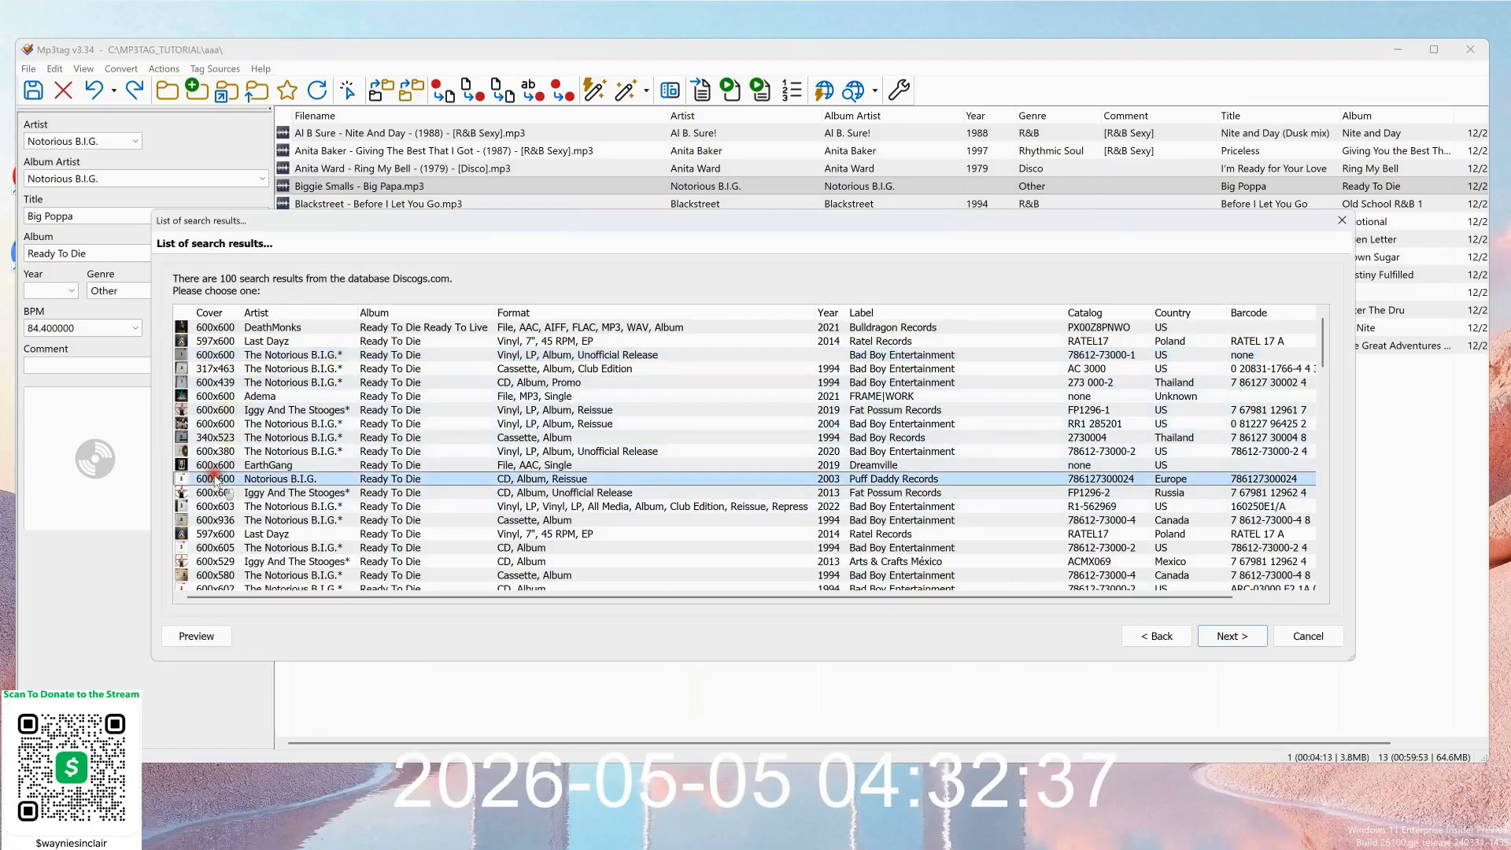
{"action": "left_click", "coordinate": [1232, 636]}
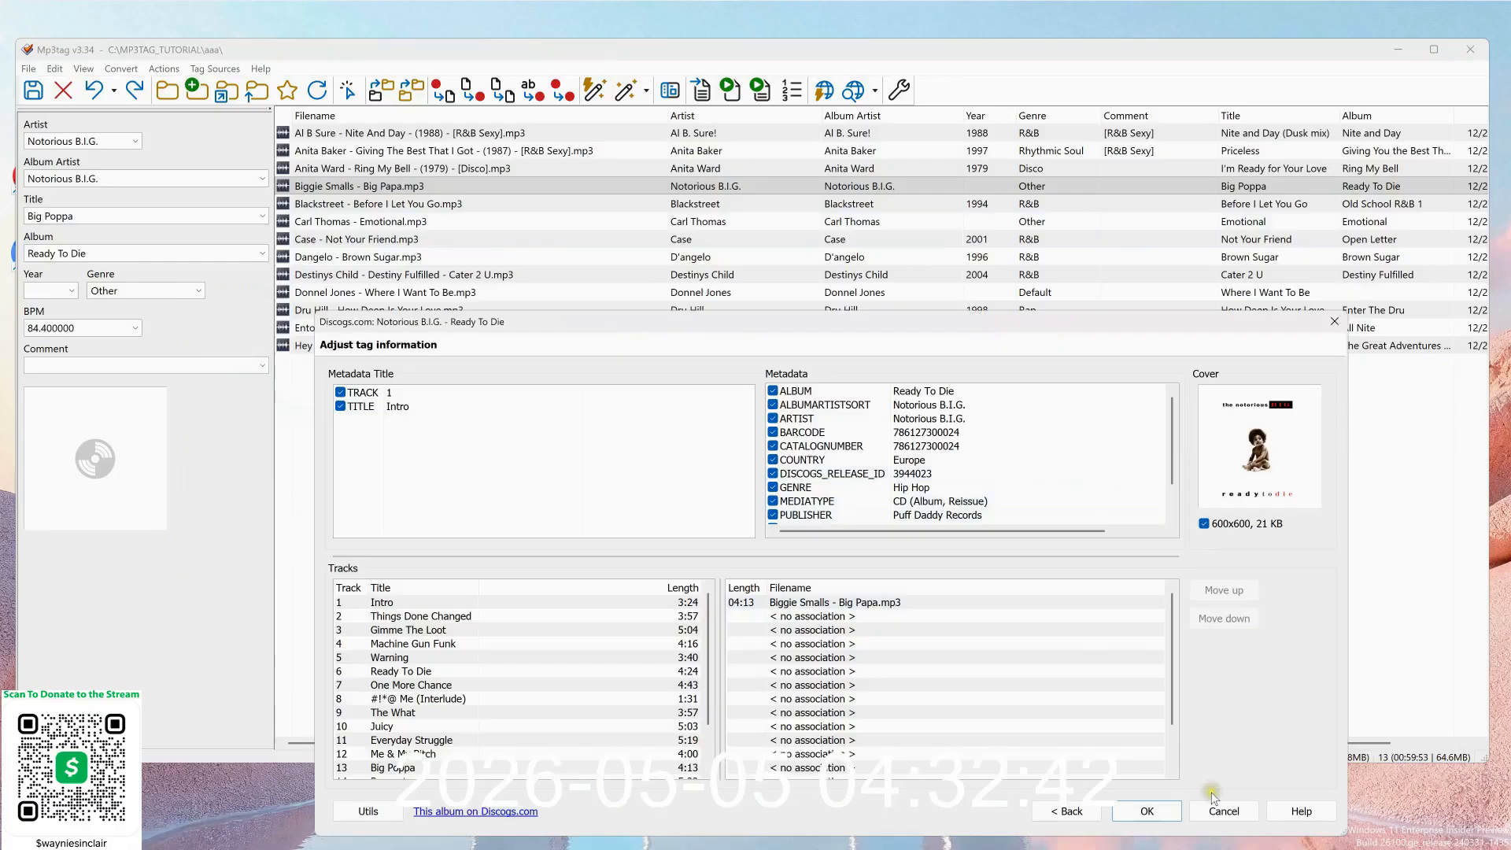
{"action": "left_click", "coordinate": [1159, 813]}
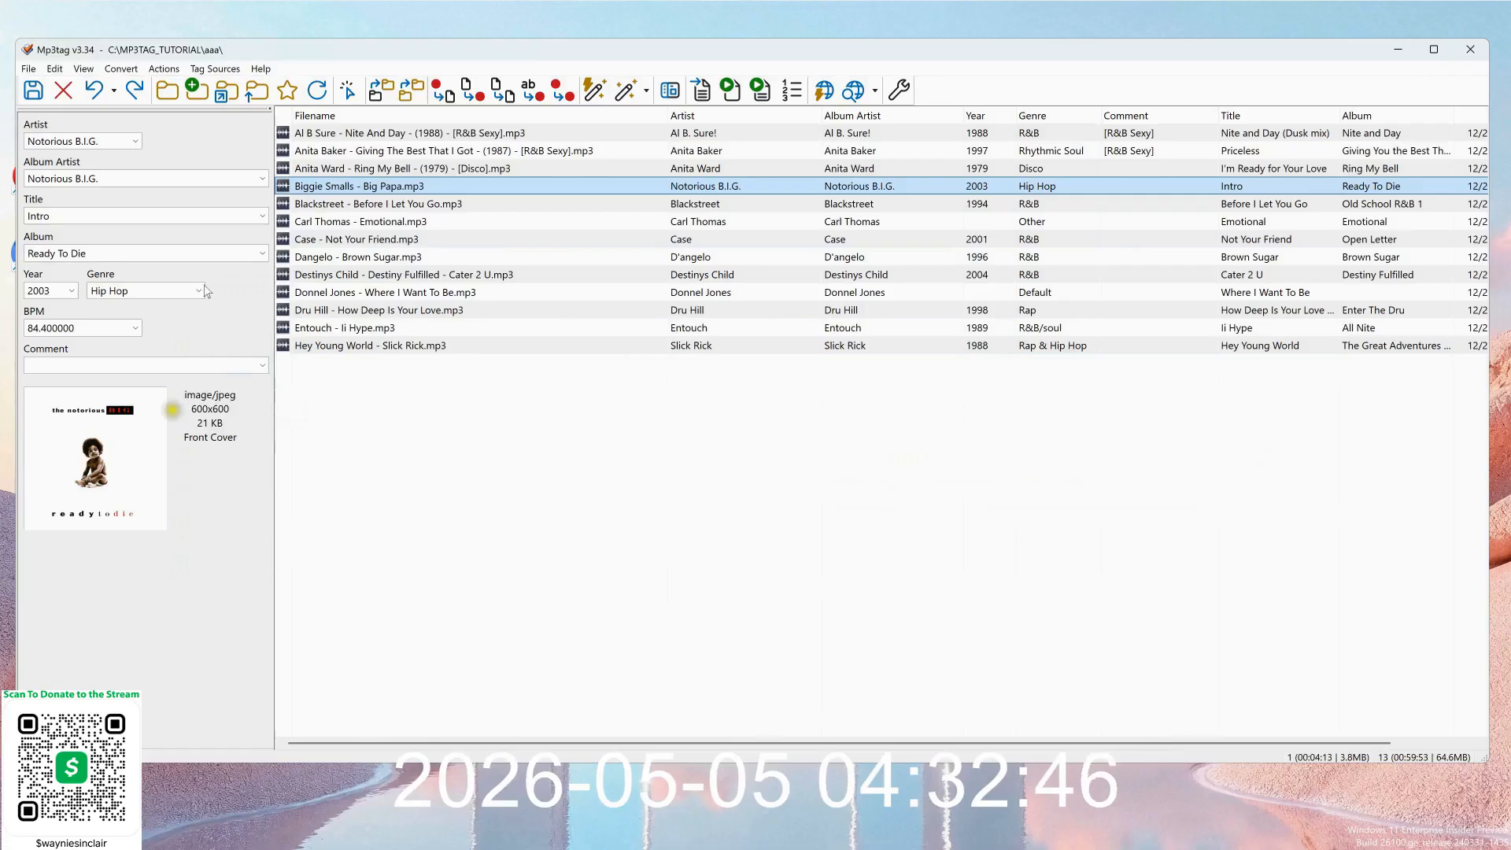
{"action": "left_click", "coordinate": [33, 90]}
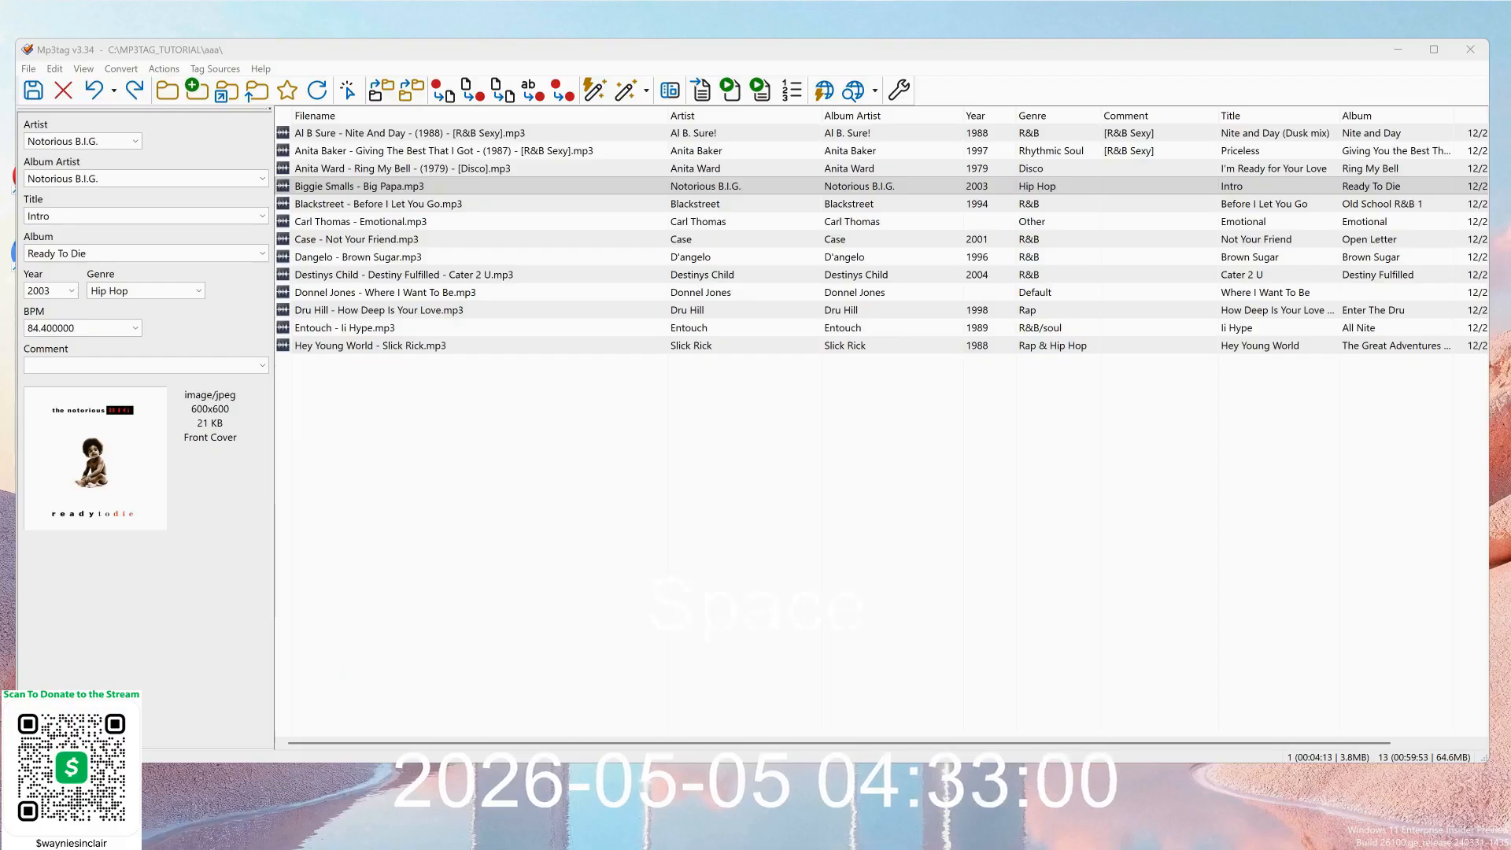
Set the year of the Biggie Smalls file to 1994.
{"action": "type", "text": "BIG"}
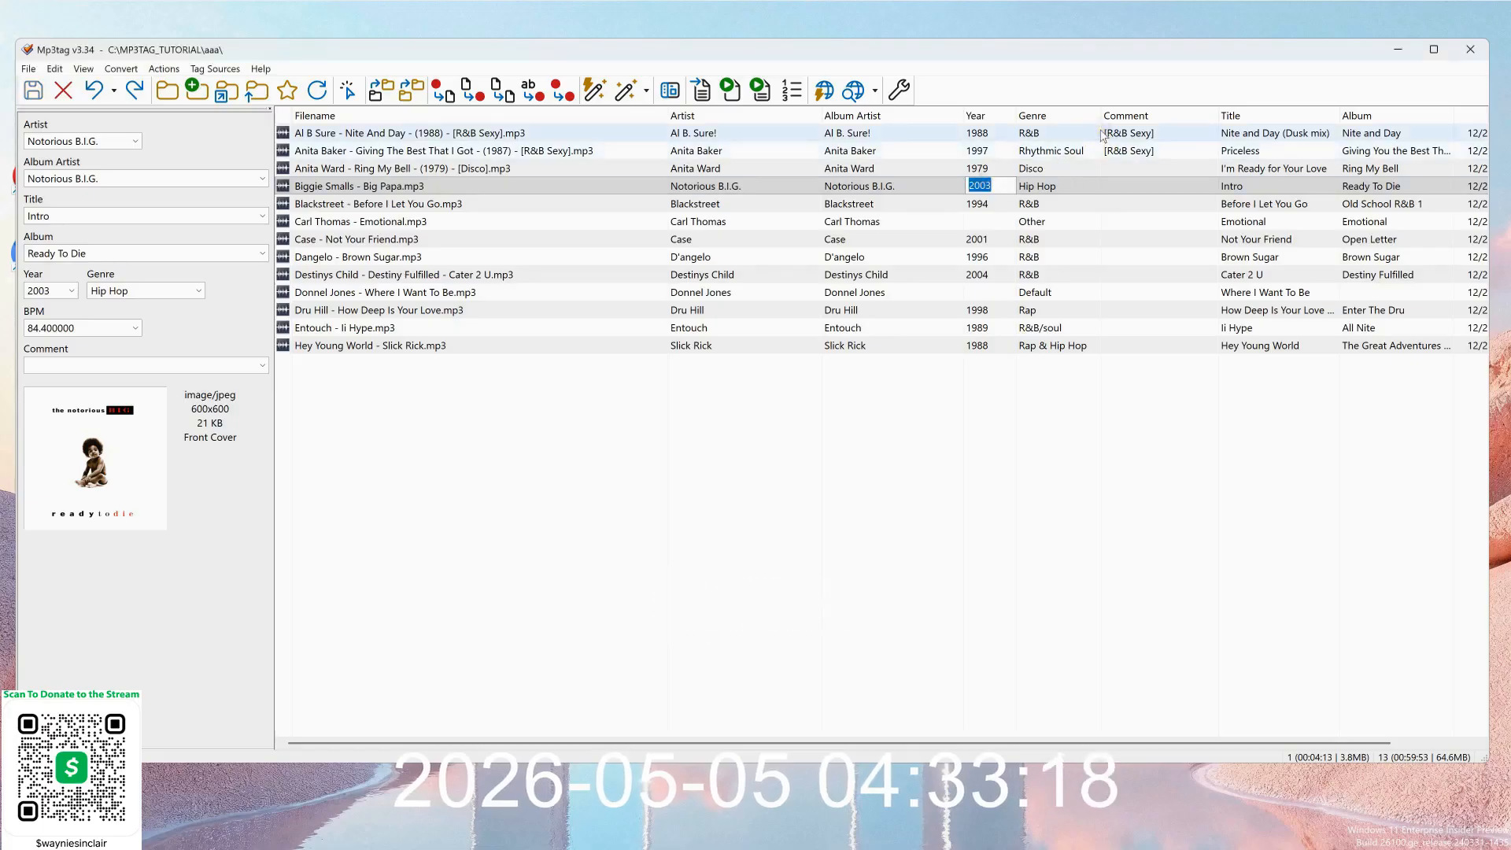
{"action": "type", "text": "994"}
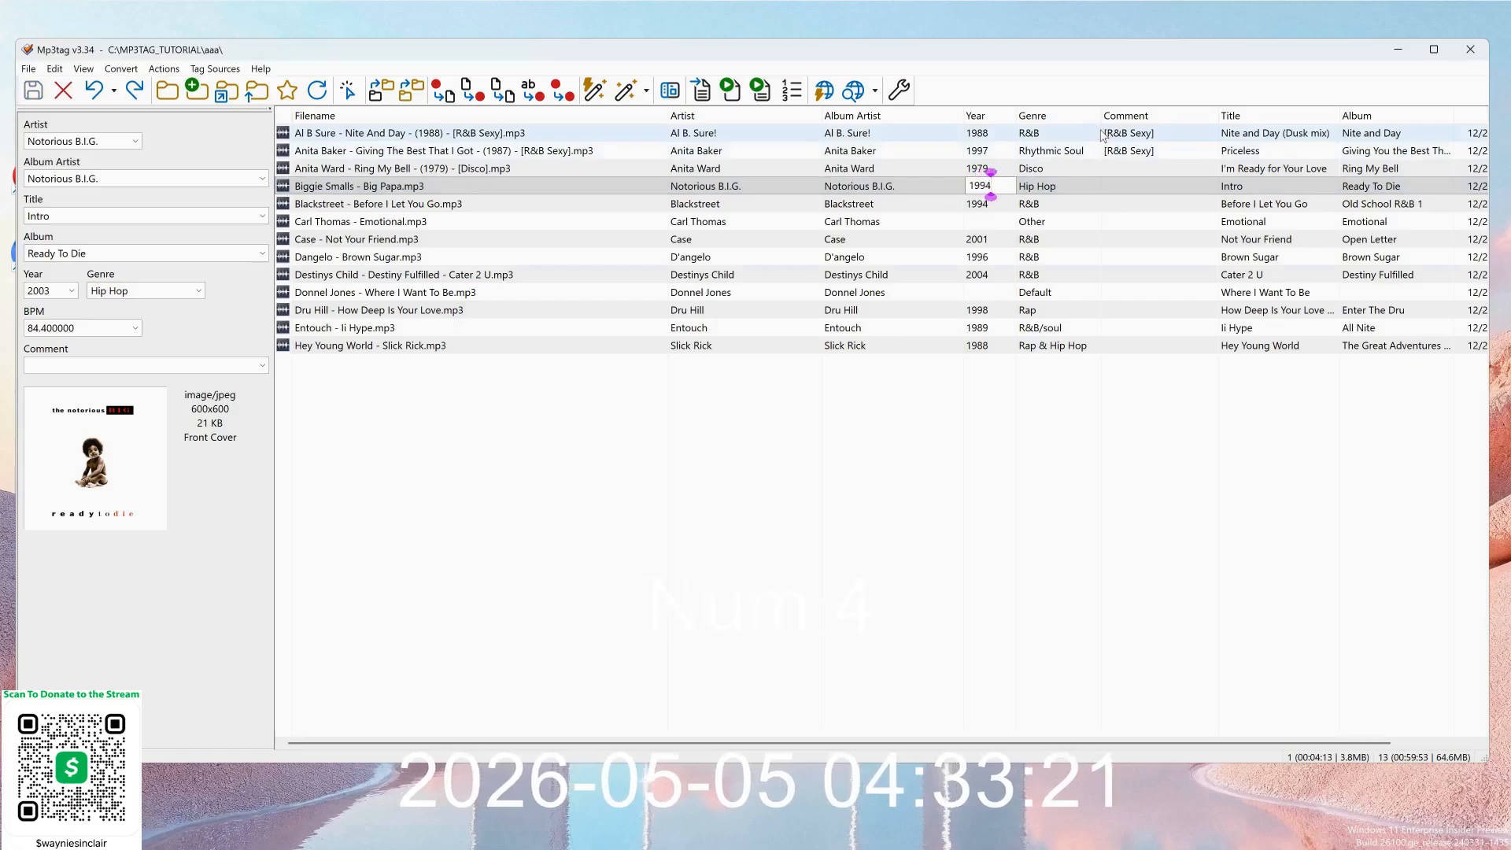
{"action": "key", "text": "Return"}
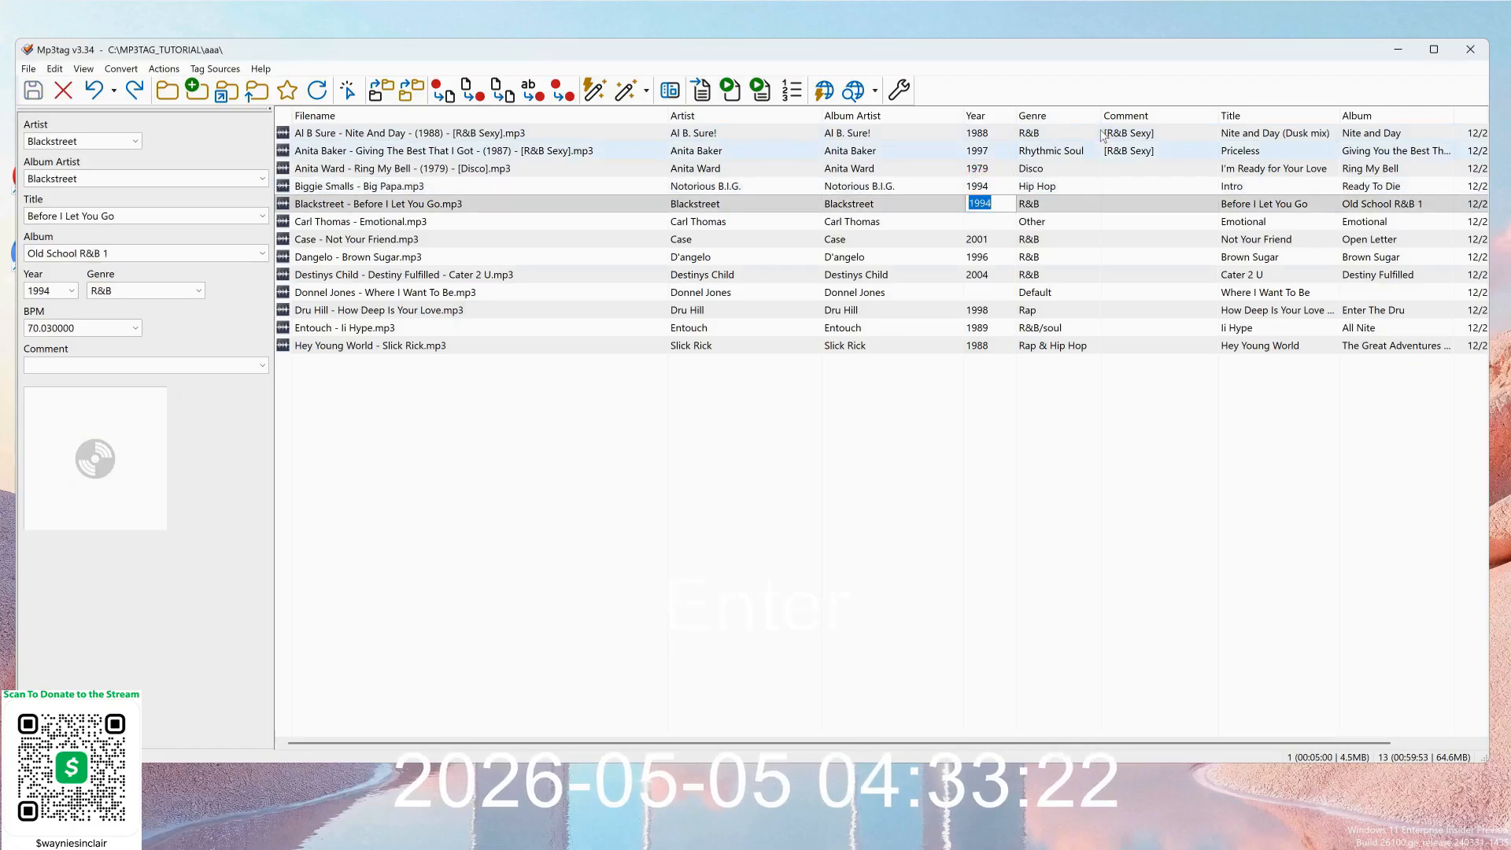
Enter [Disco] as the comment of the Anita Ward "Ring My Bell" file.
{"action": "left_click", "coordinate": [1130, 168]}
{"action": "left_click", "coordinate": [1134, 168]}
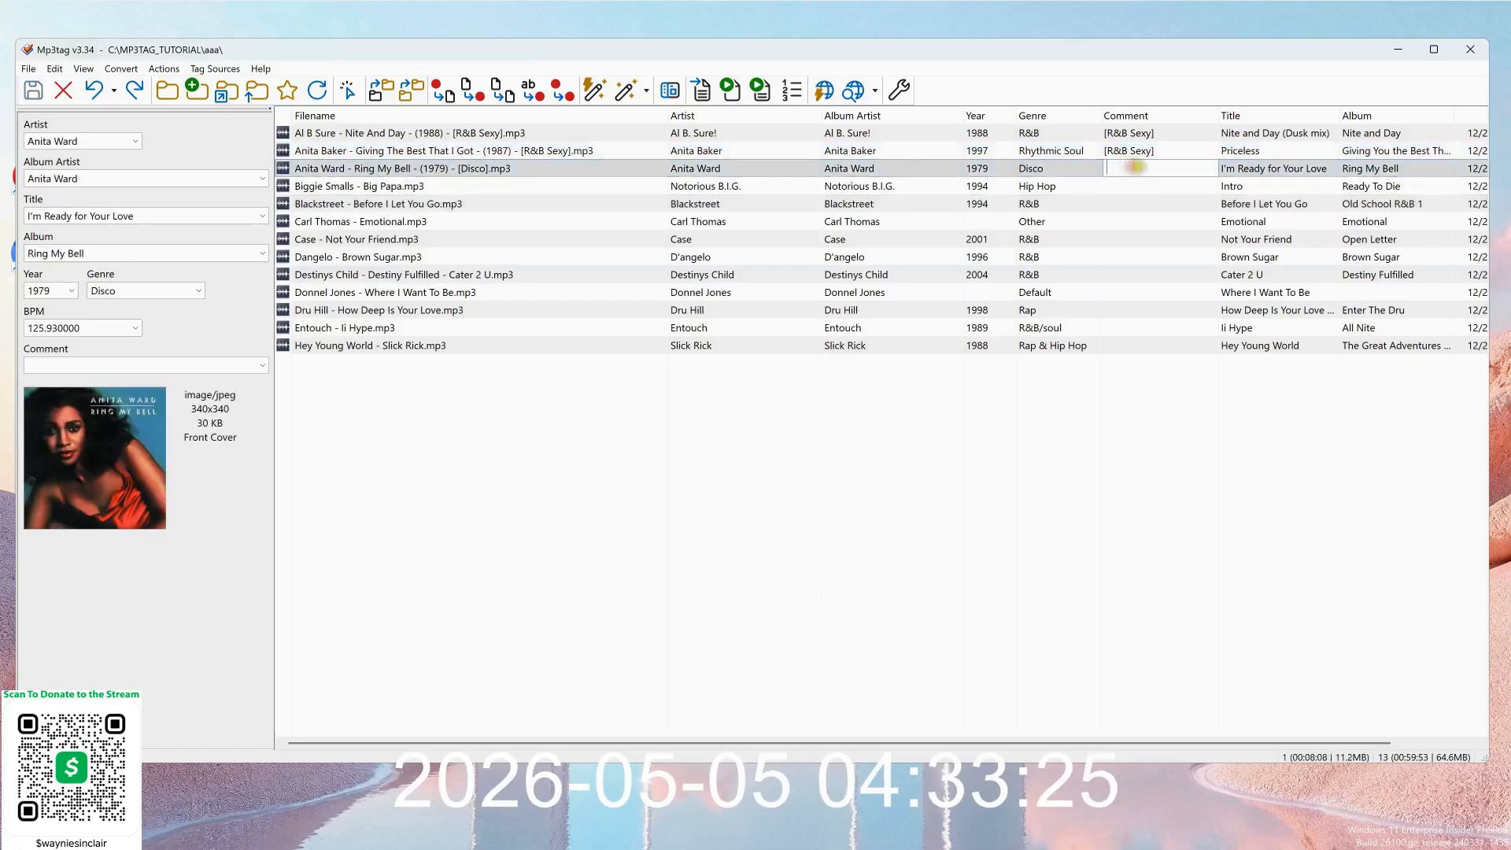
{"action": "type", "text": "[Disco]"}
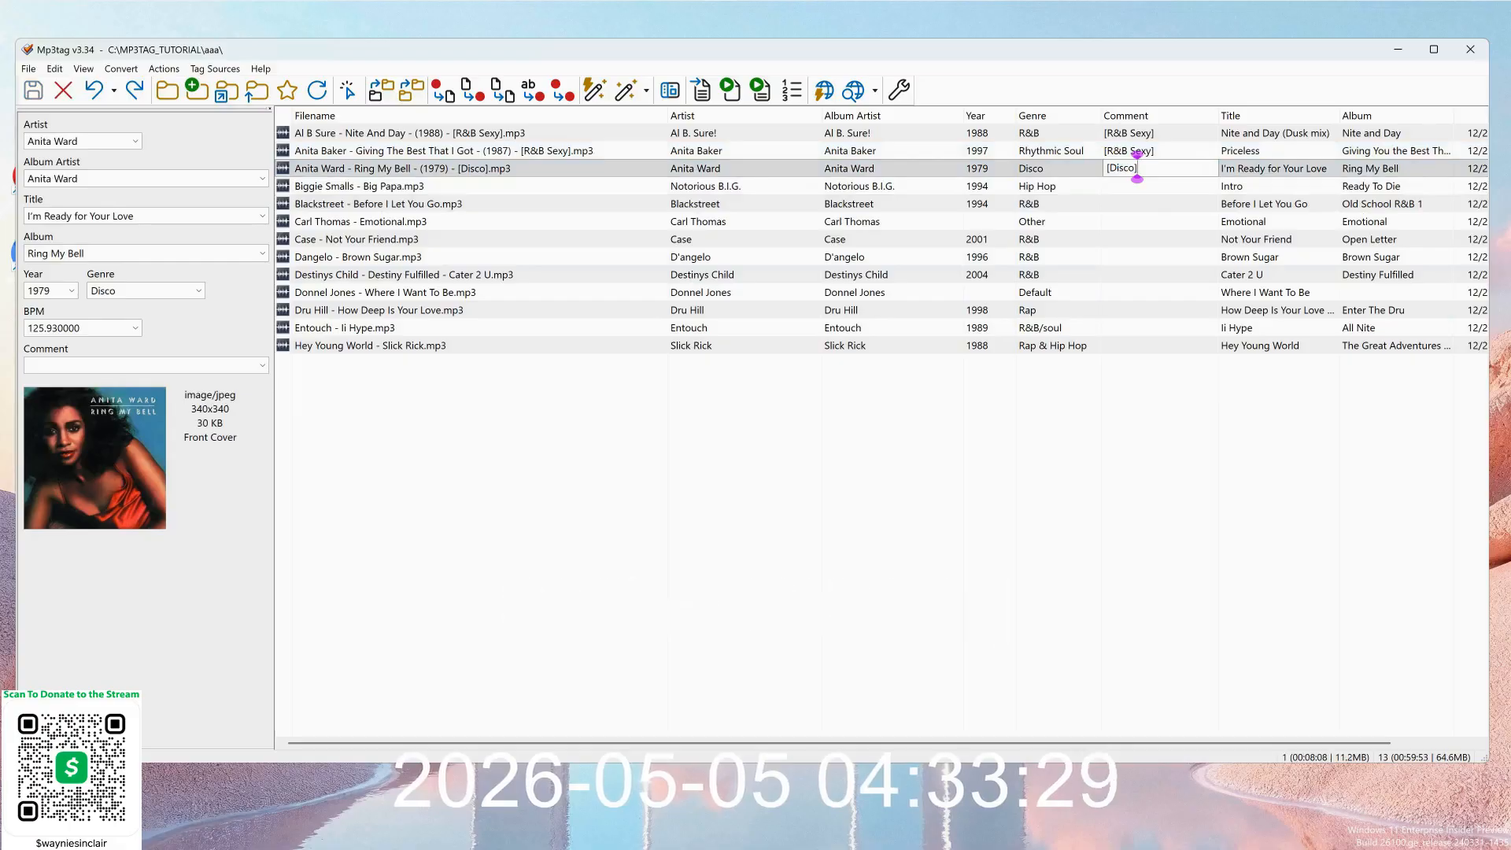
{"action": "key", "text": "Down"}
Fill the Biggie Smalls file's comment with the suggested entry [Hip Hop].
{"action": "type", "text": "[H"}
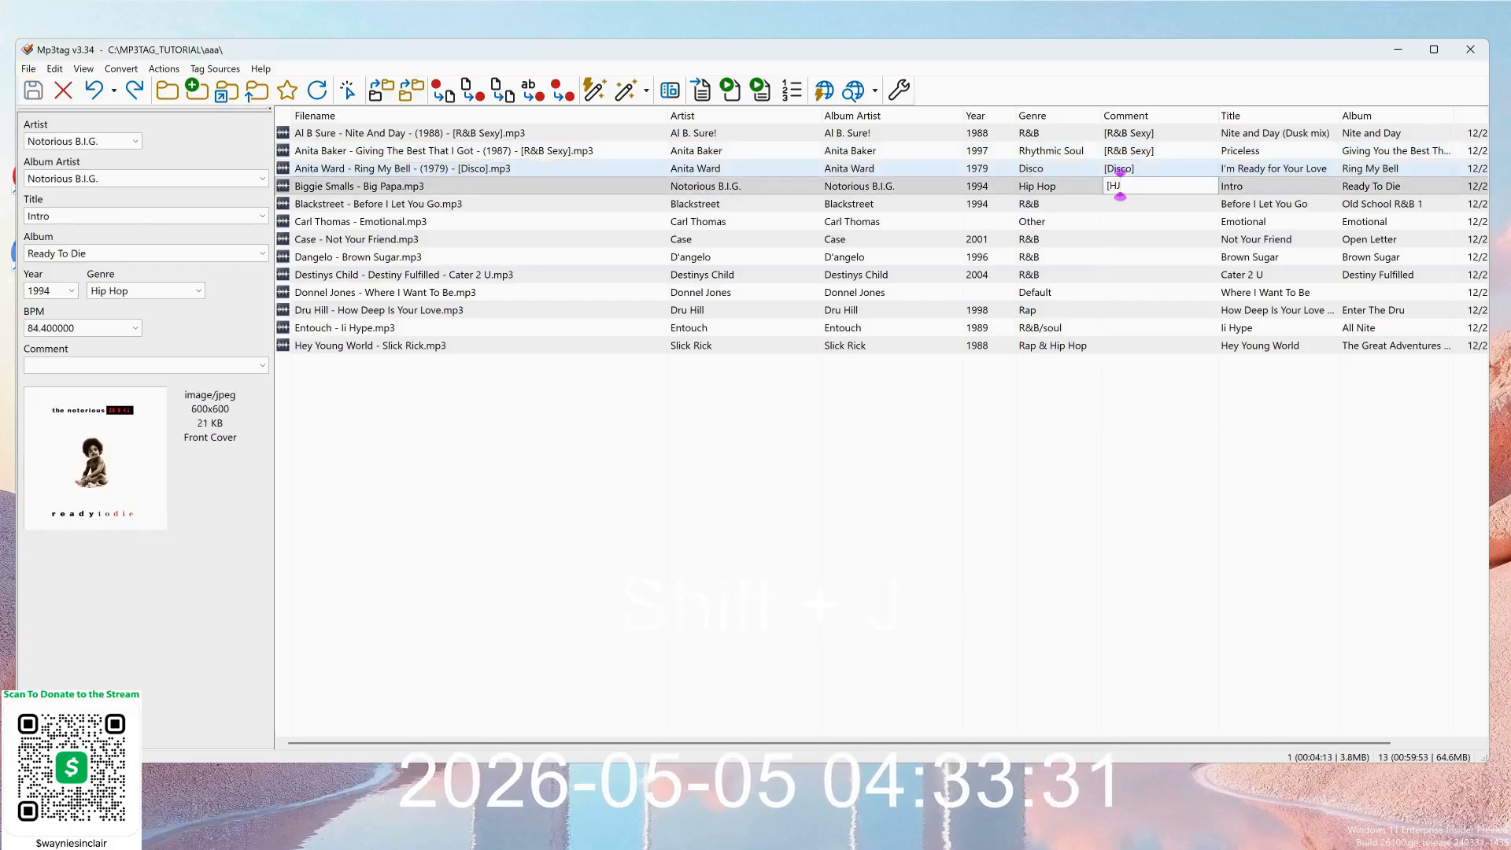
{"action": "type", "text": "J"}
{"action": "key", "text": "BackSpace"}
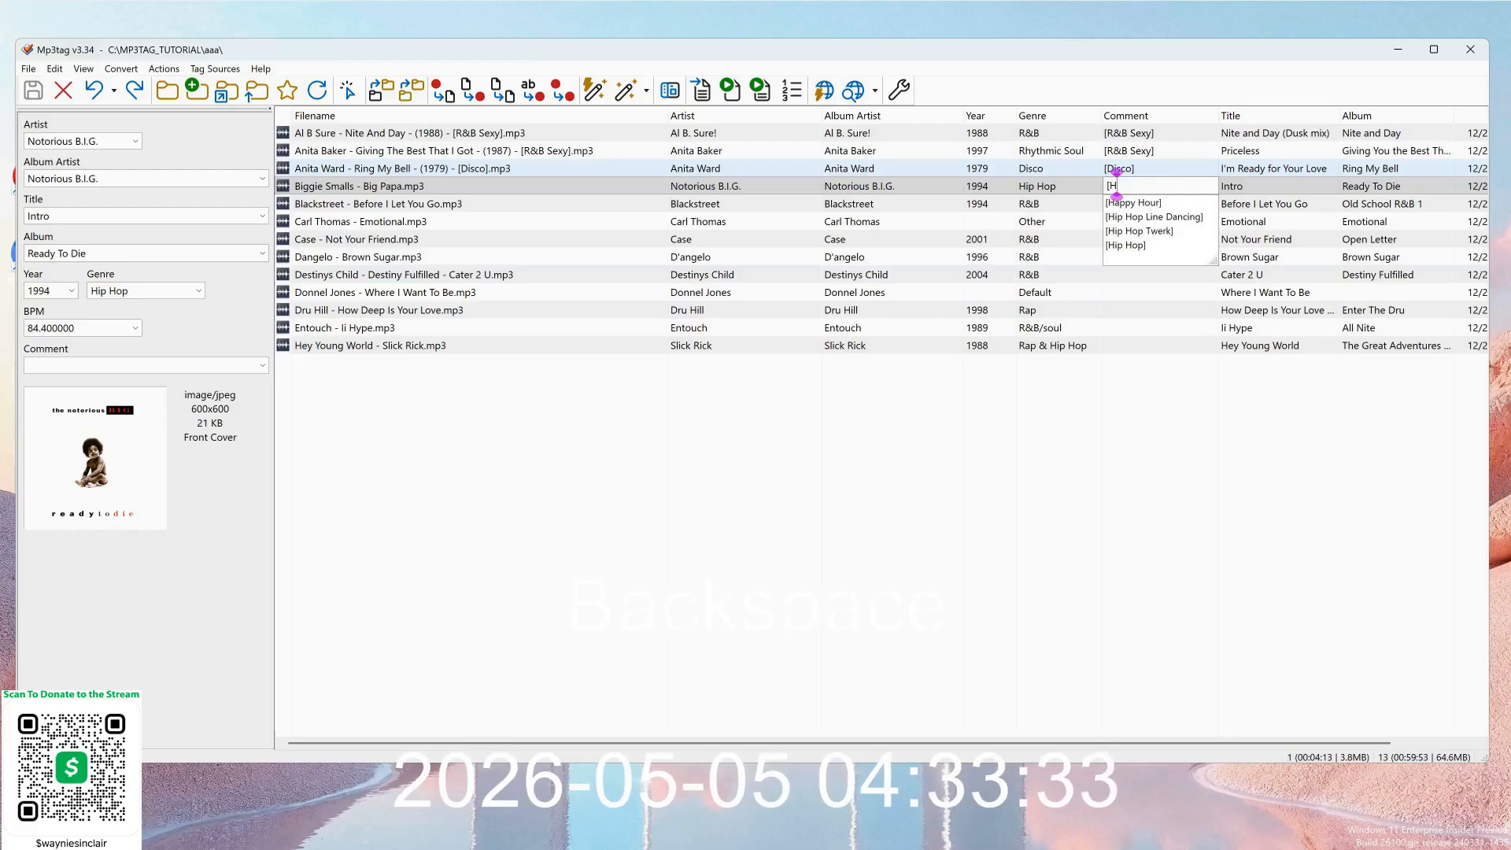
{"action": "key", "text": "Down"}
{"action": "key", "text": "Down"}
{"action": "key", "text": "Down"}
{"action": "key", "text": "Down"}
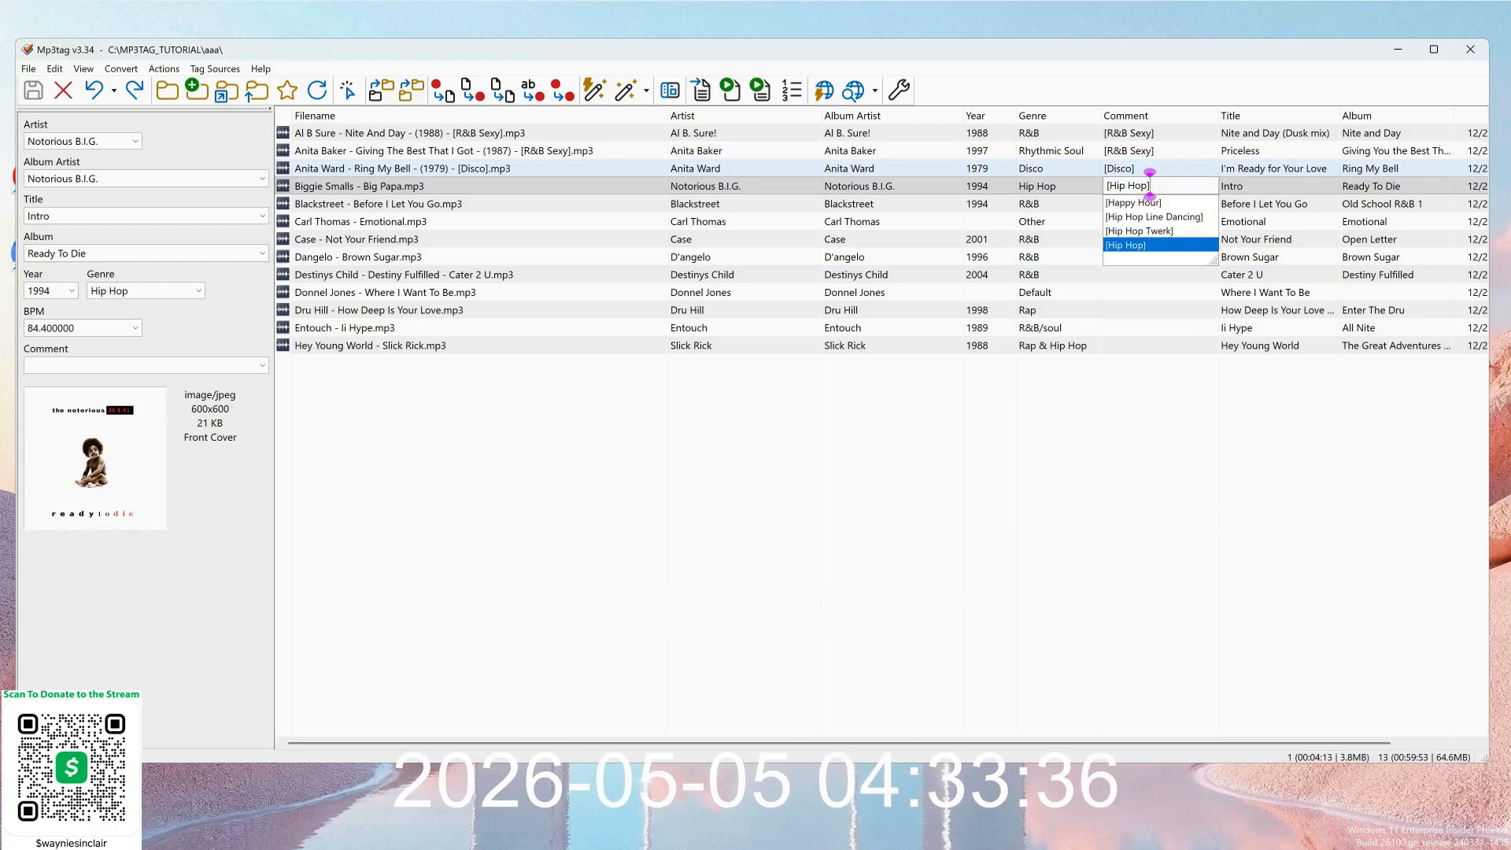
{"action": "key", "text": "Return"}
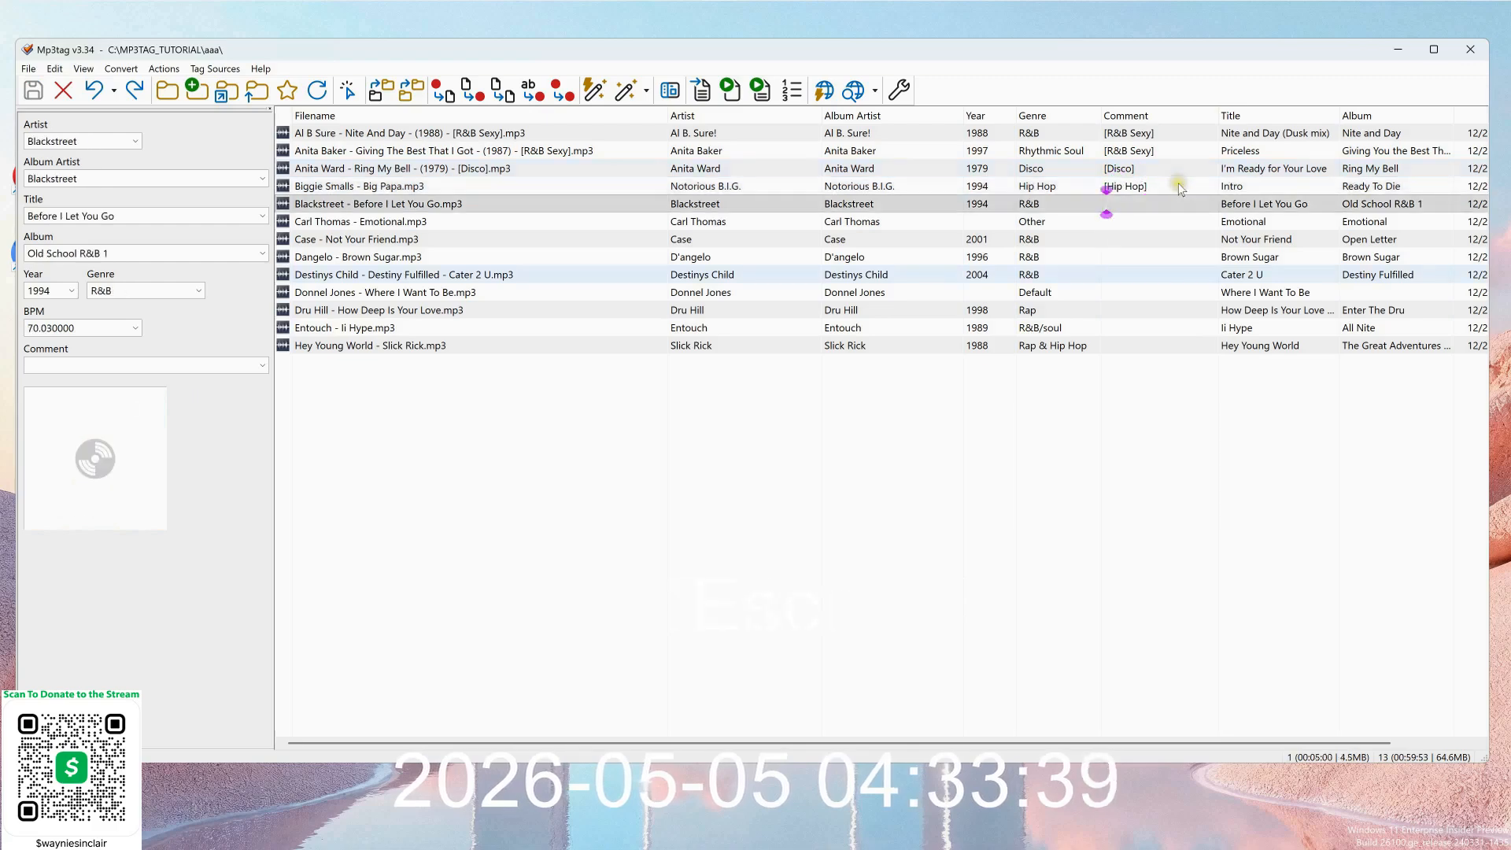
{"action": "key", "text": "Escape"}
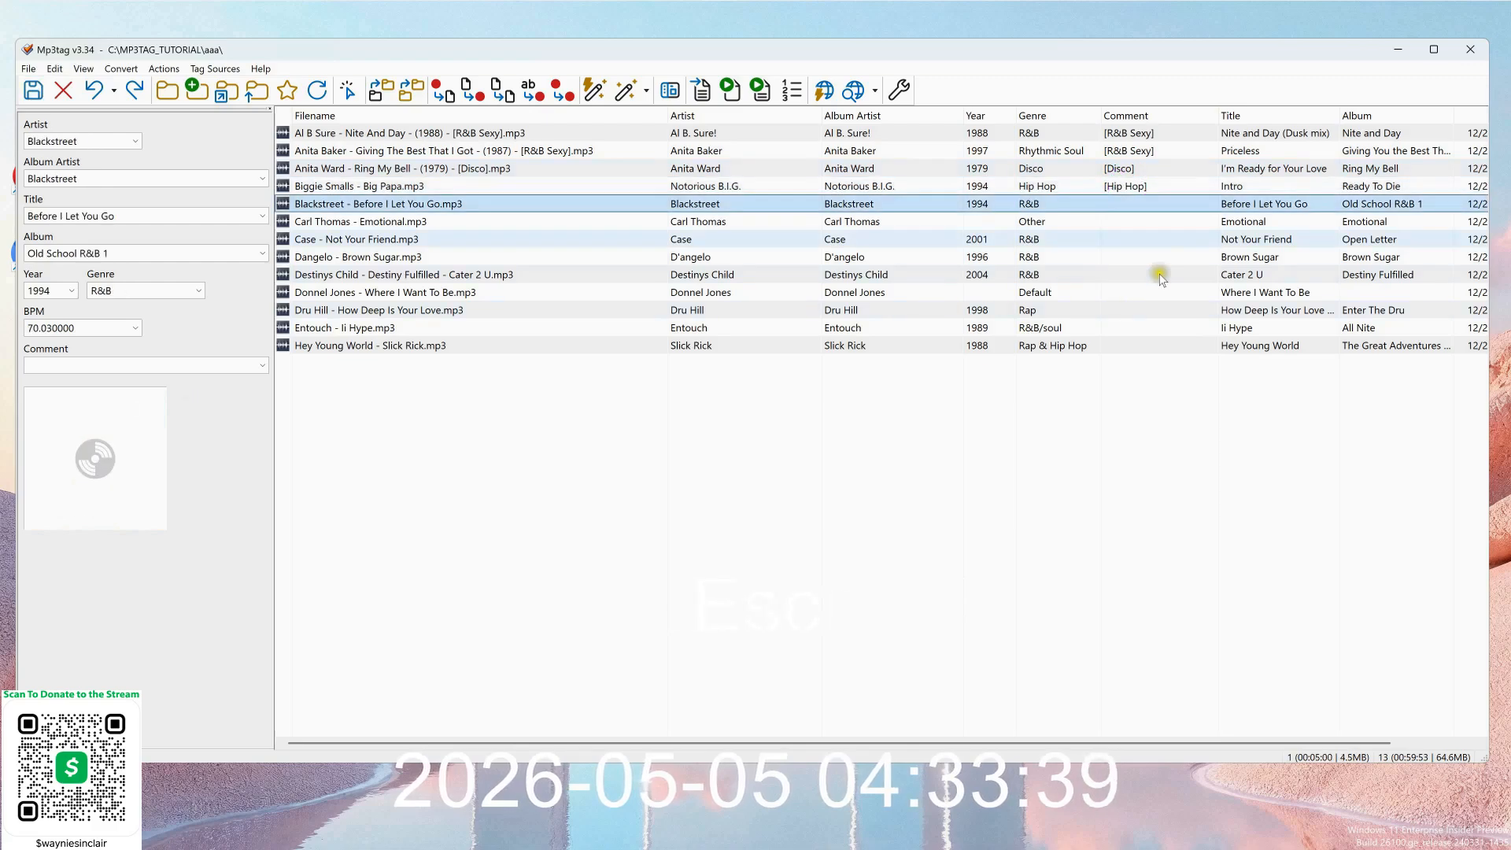
Clear the Biggie Smalls file's comment, browse the full list of suggested comments and choose [Hip Hop] again.
{"action": "left_click", "coordinate": [1141, 186]}
{"action": "left_click", "coordinate": [1165, 184]}
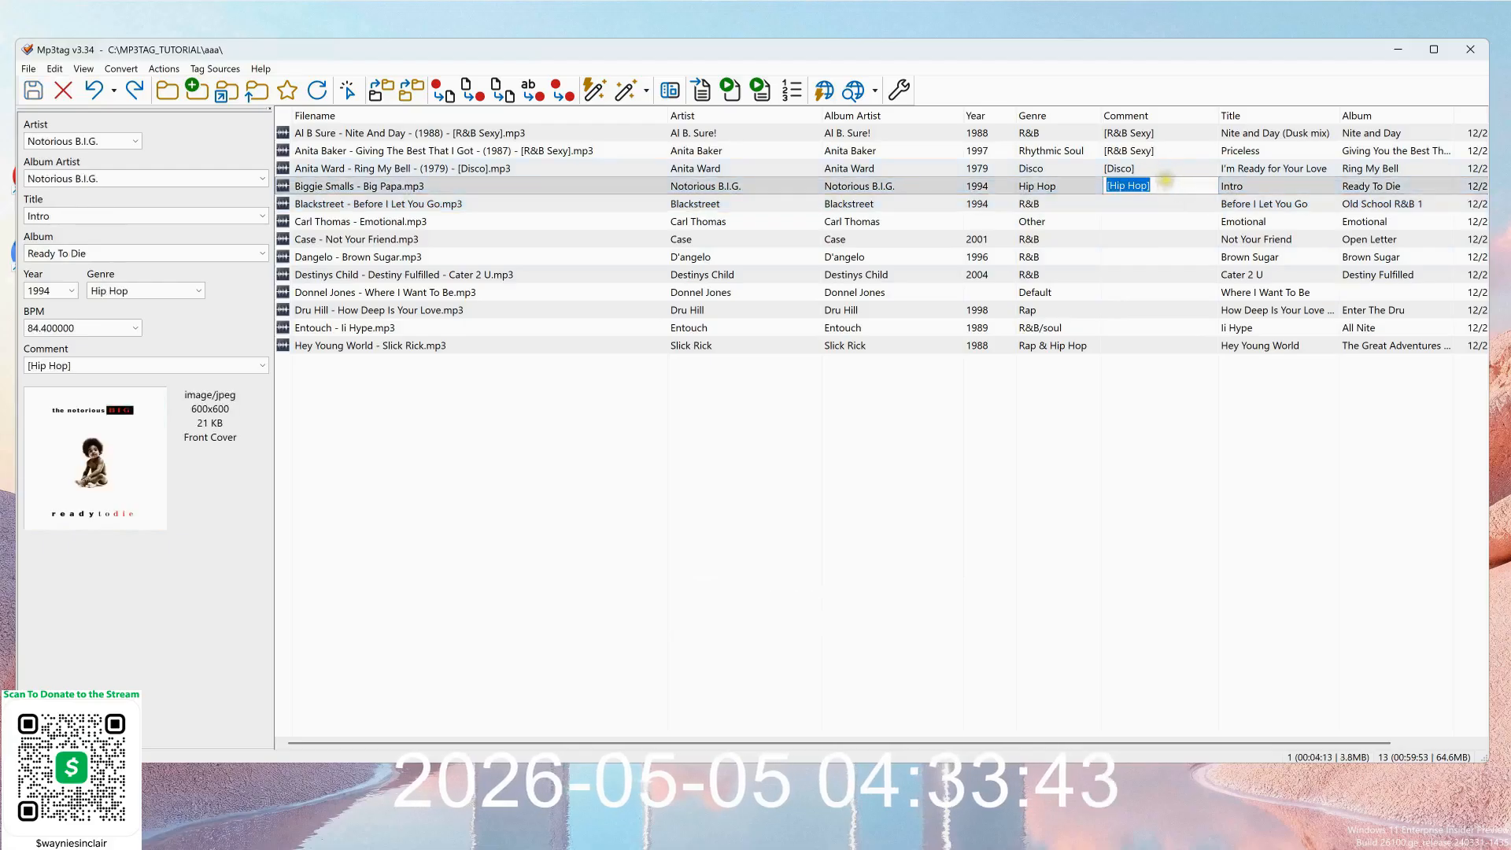
{"action": "key", "text": "BackSpace"}
{"action": "type", "text": "[Afrobeat"}
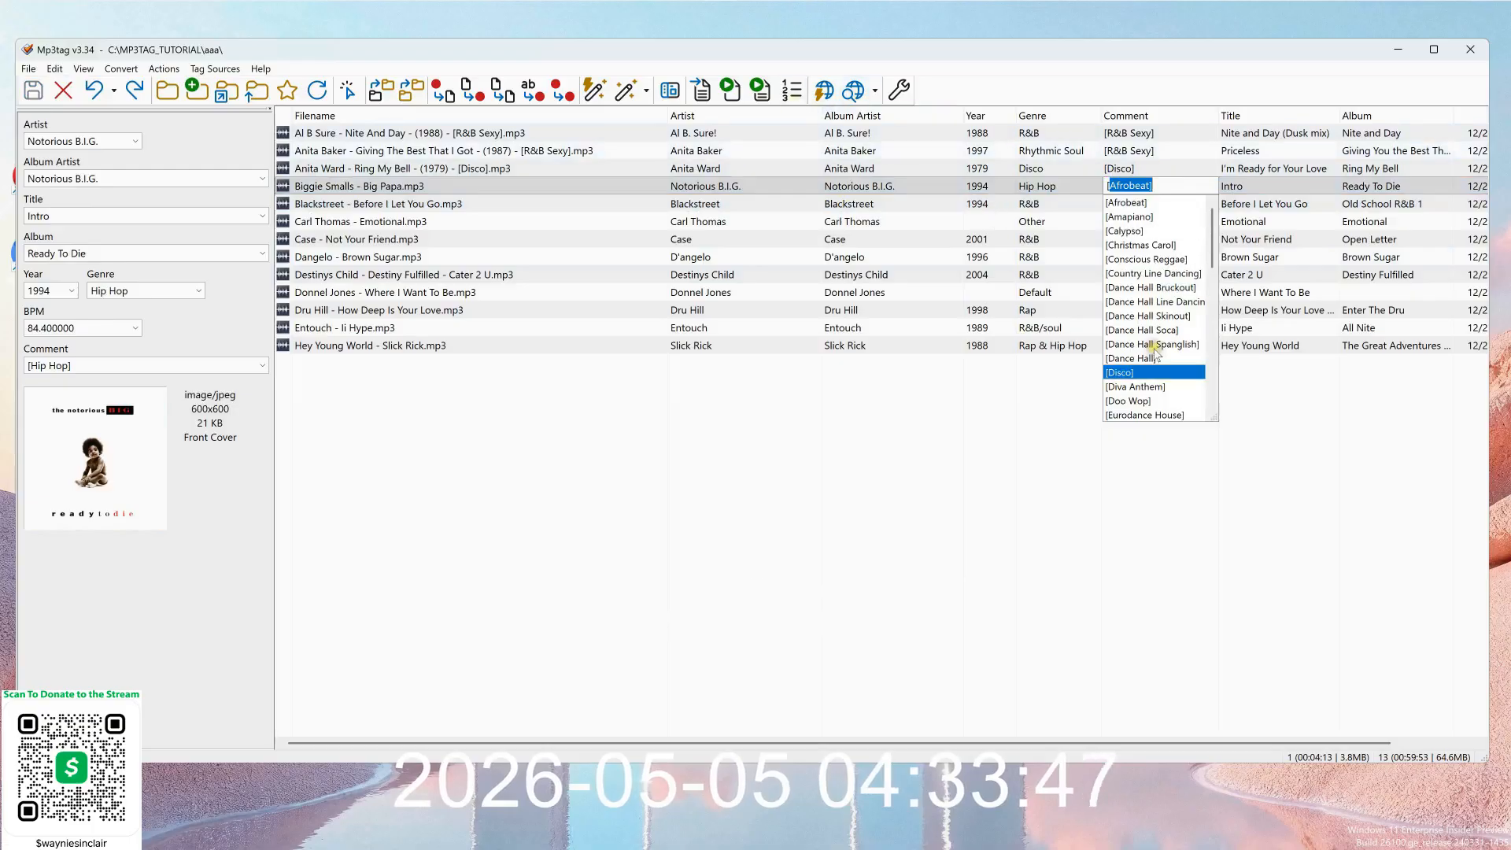
{"action": "scroll", "coordinate": [1164, 378], "scroll_direction": "down", "scroll_amount": 15}
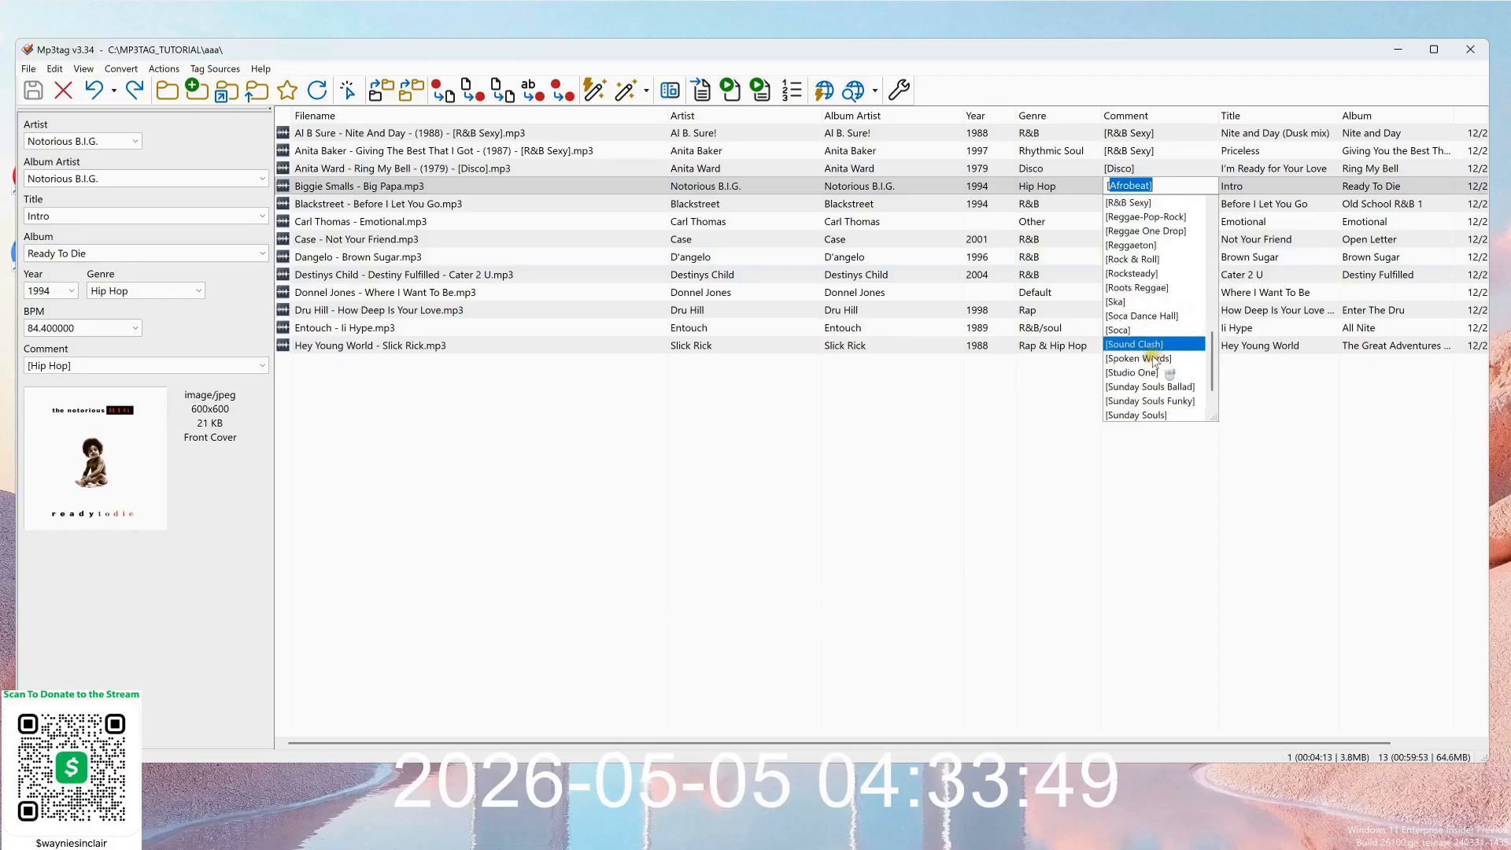
{"action": "scroll", "coordinate": [1153, 331], "scroll_direction": "up", "scroll_amount": 5}
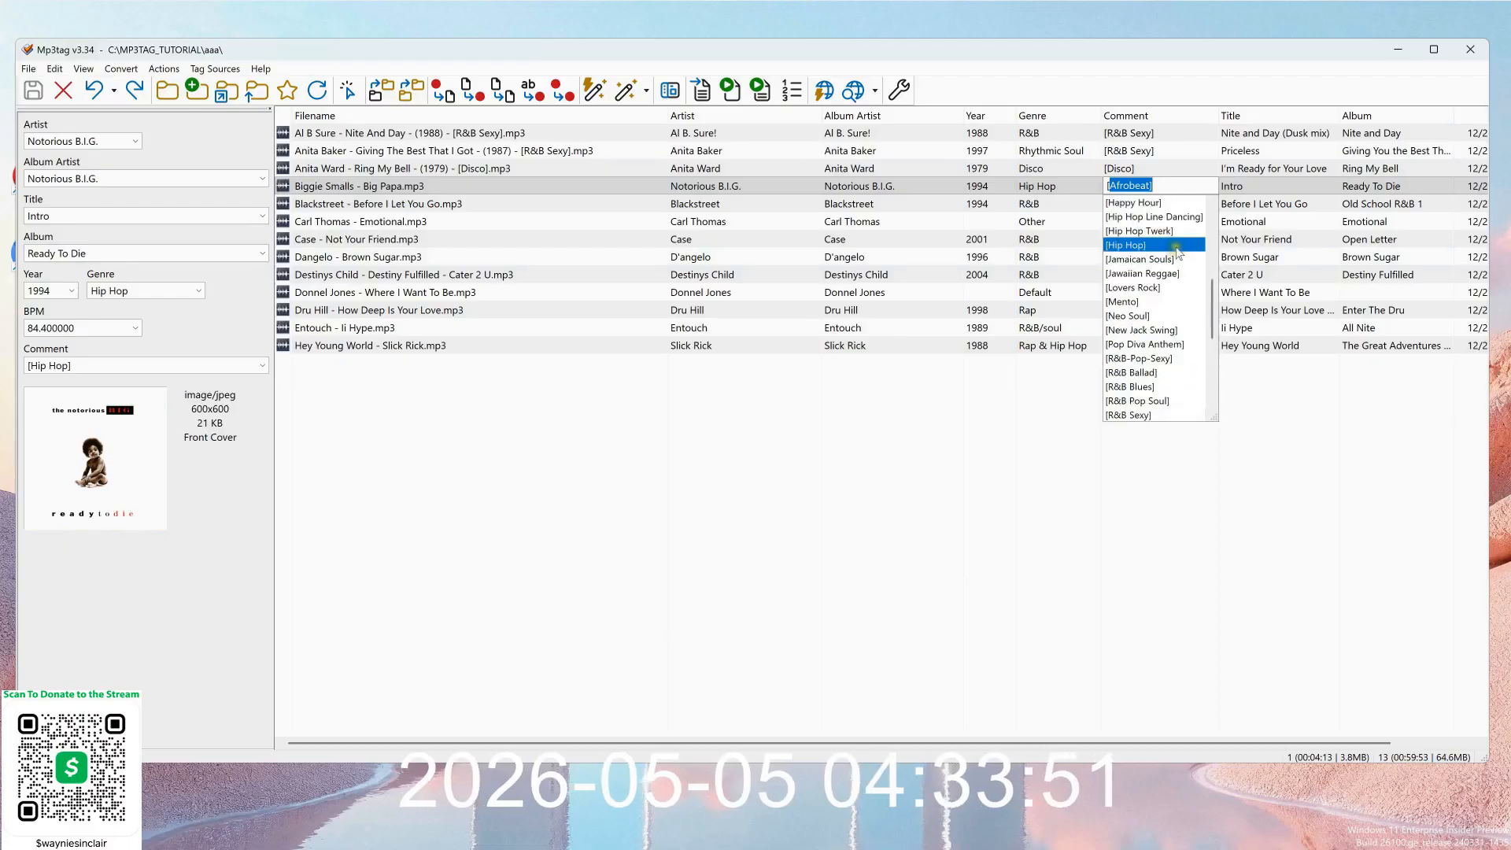
{"action": "scroll", "coordinate": [1163, 231], "scroll_direction": "up", "scroll_amount": 2}
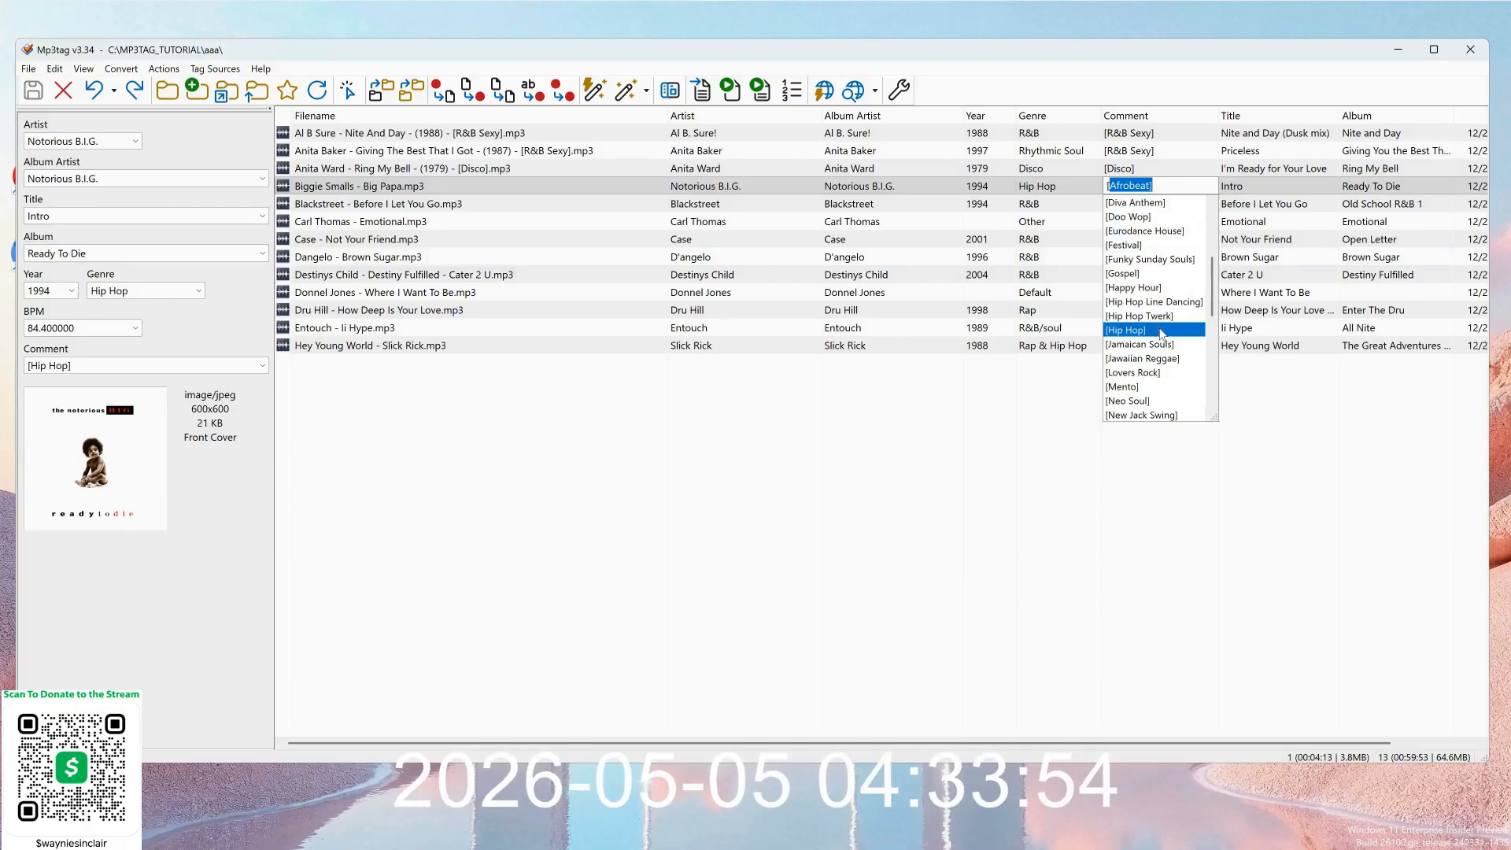
{"action": "left_click", "coordinate": [1162, 330]}
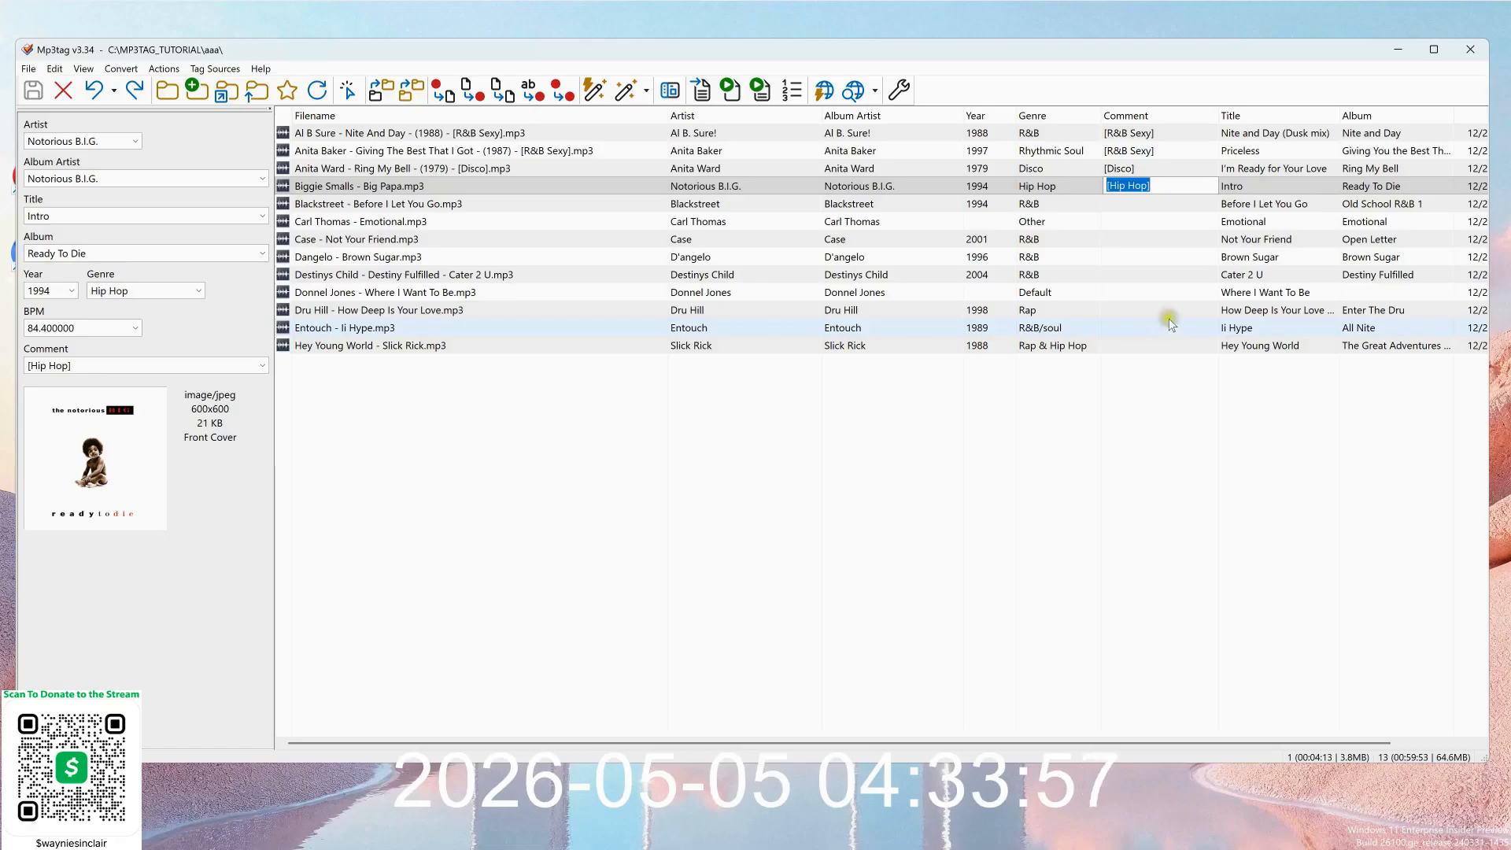
{"action": "left_click", "coordinate": [1154, 207]}
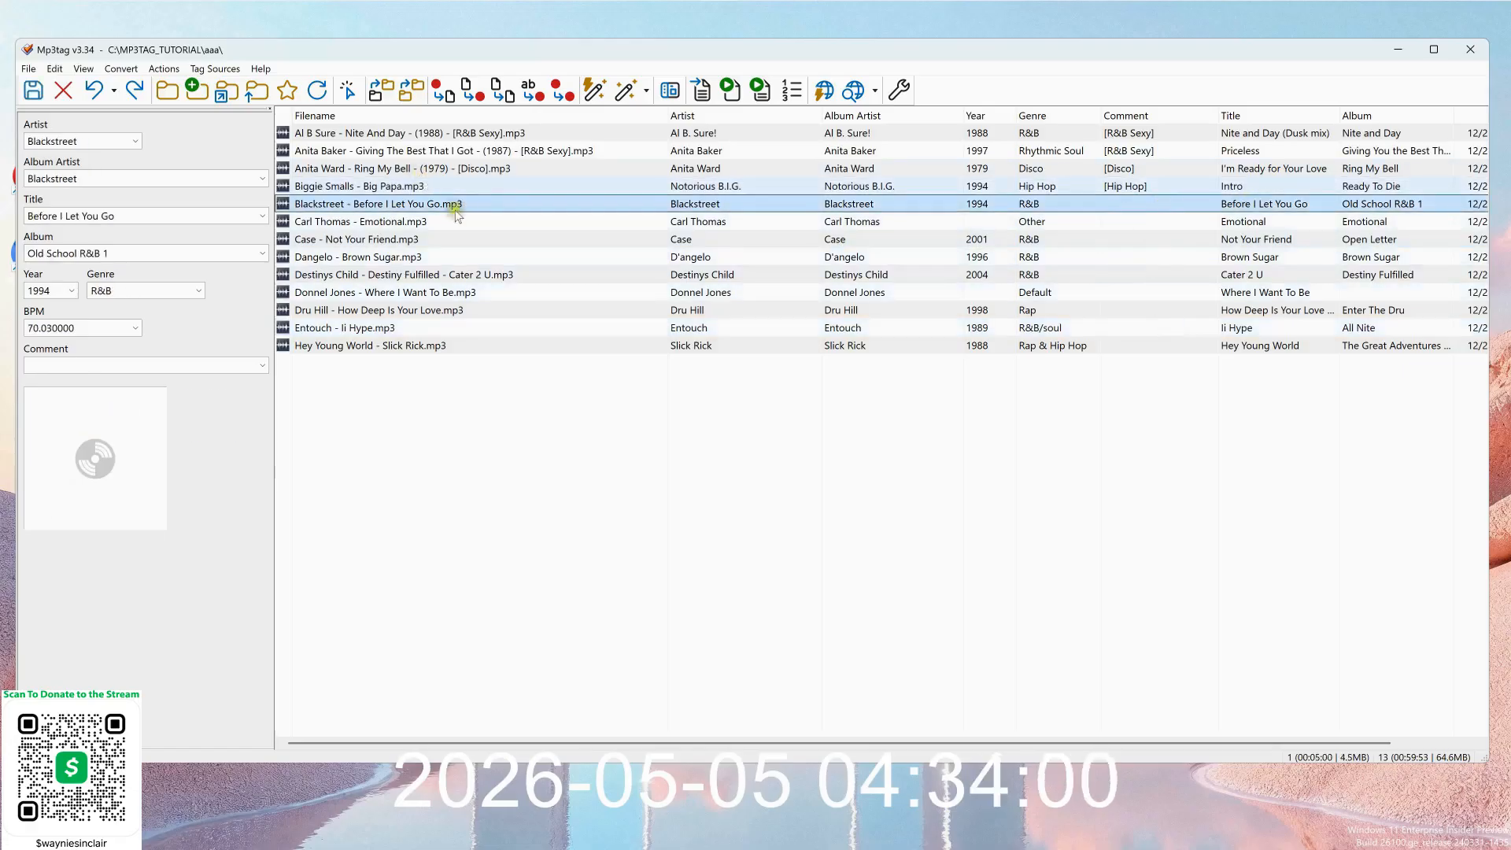
Set the title of the Biggie Smalls file to "Big Papa" and save its tags.
{"action": "left_click", "coordinate": [1268, 186]}
{"action": "left_click", "coordinate": [1269, 186]}
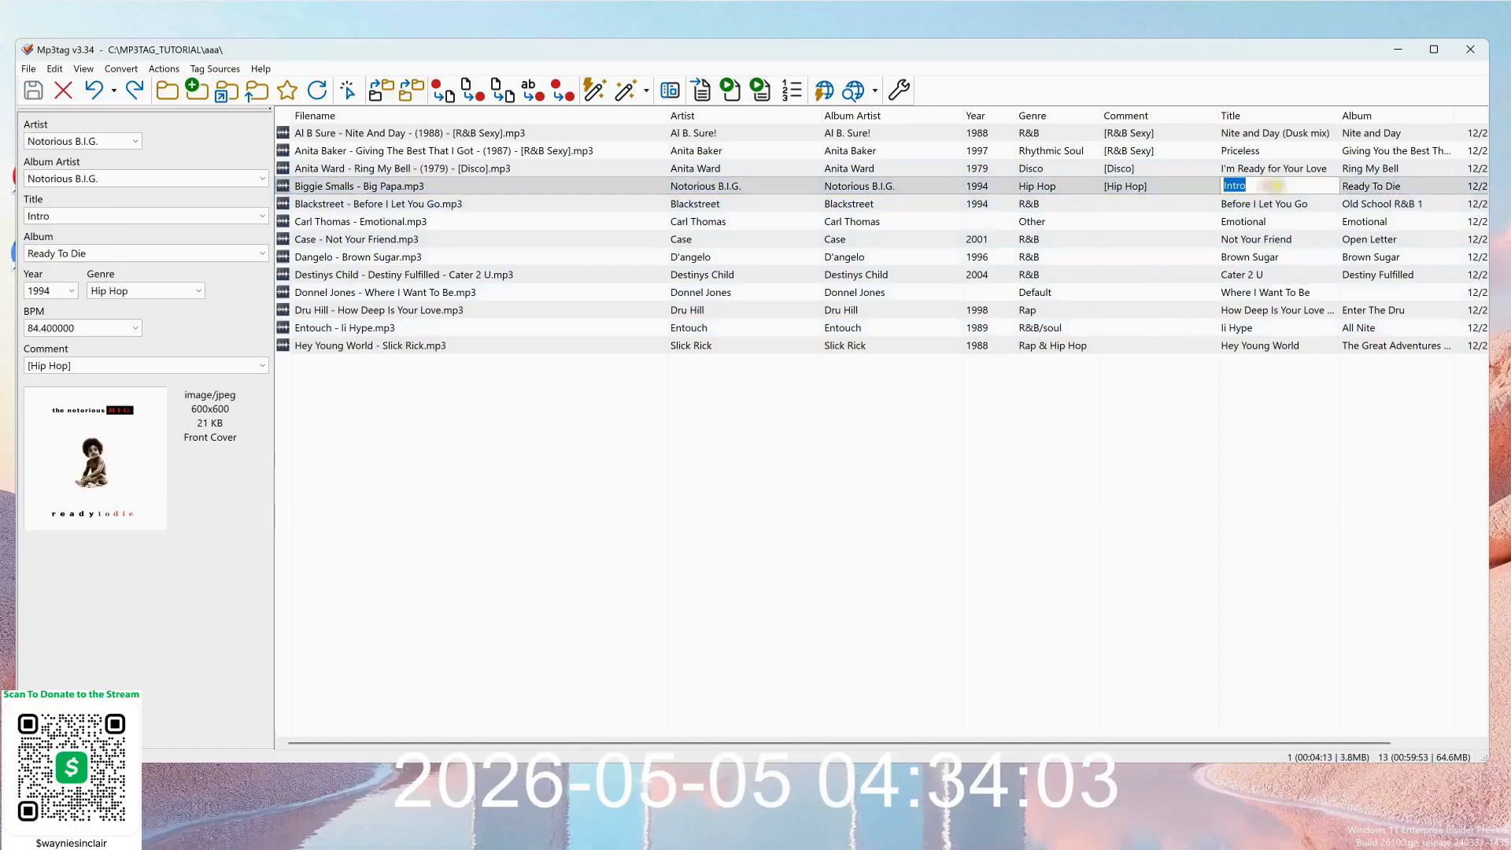
{"action": "type", "text": "Big"}
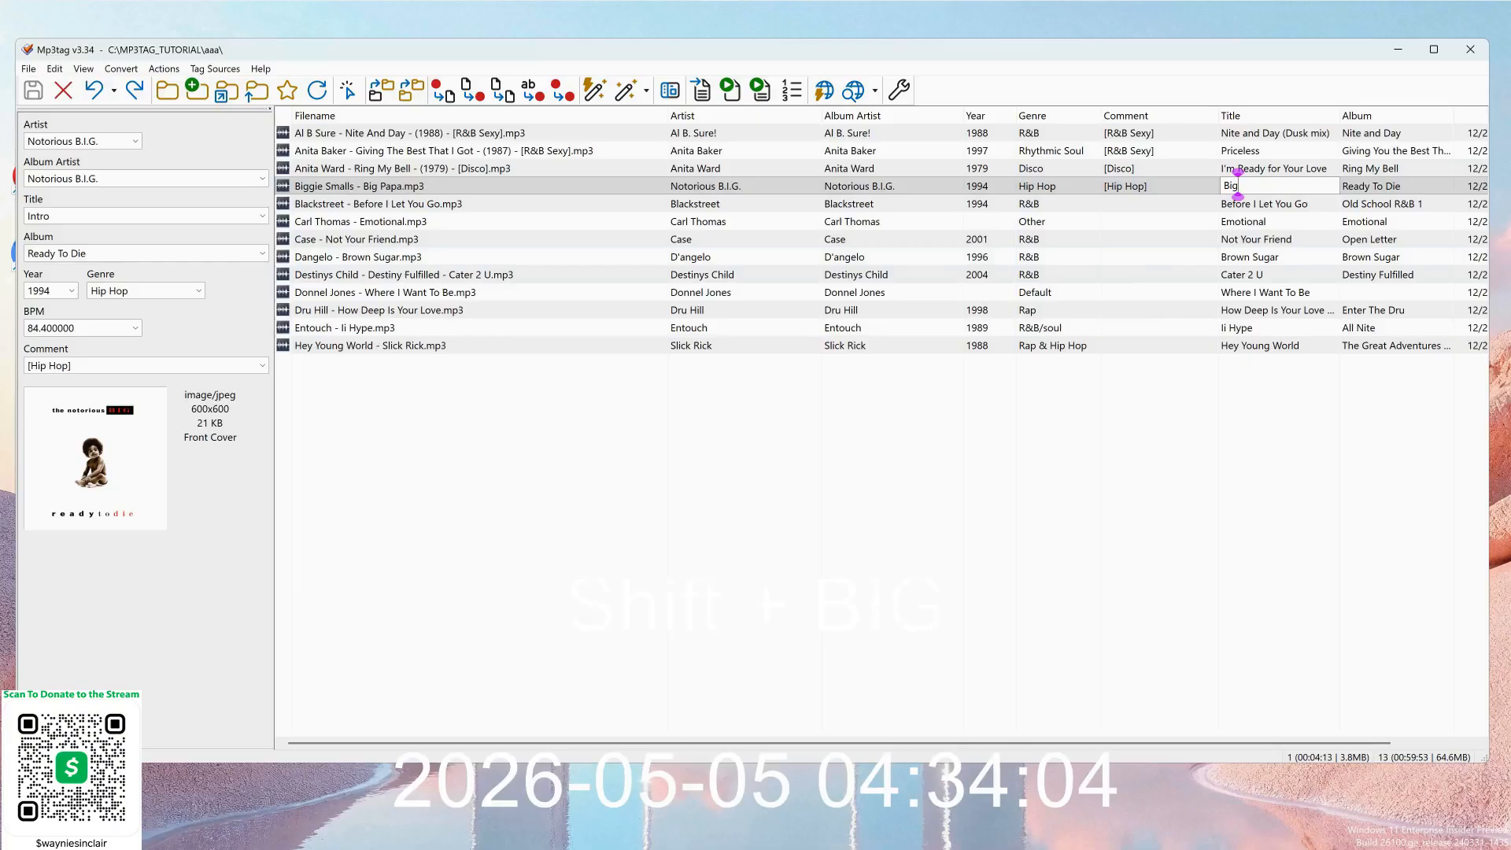
{"action": "type", "text": " Papa"}
{"action": "key", "text": "Return"}
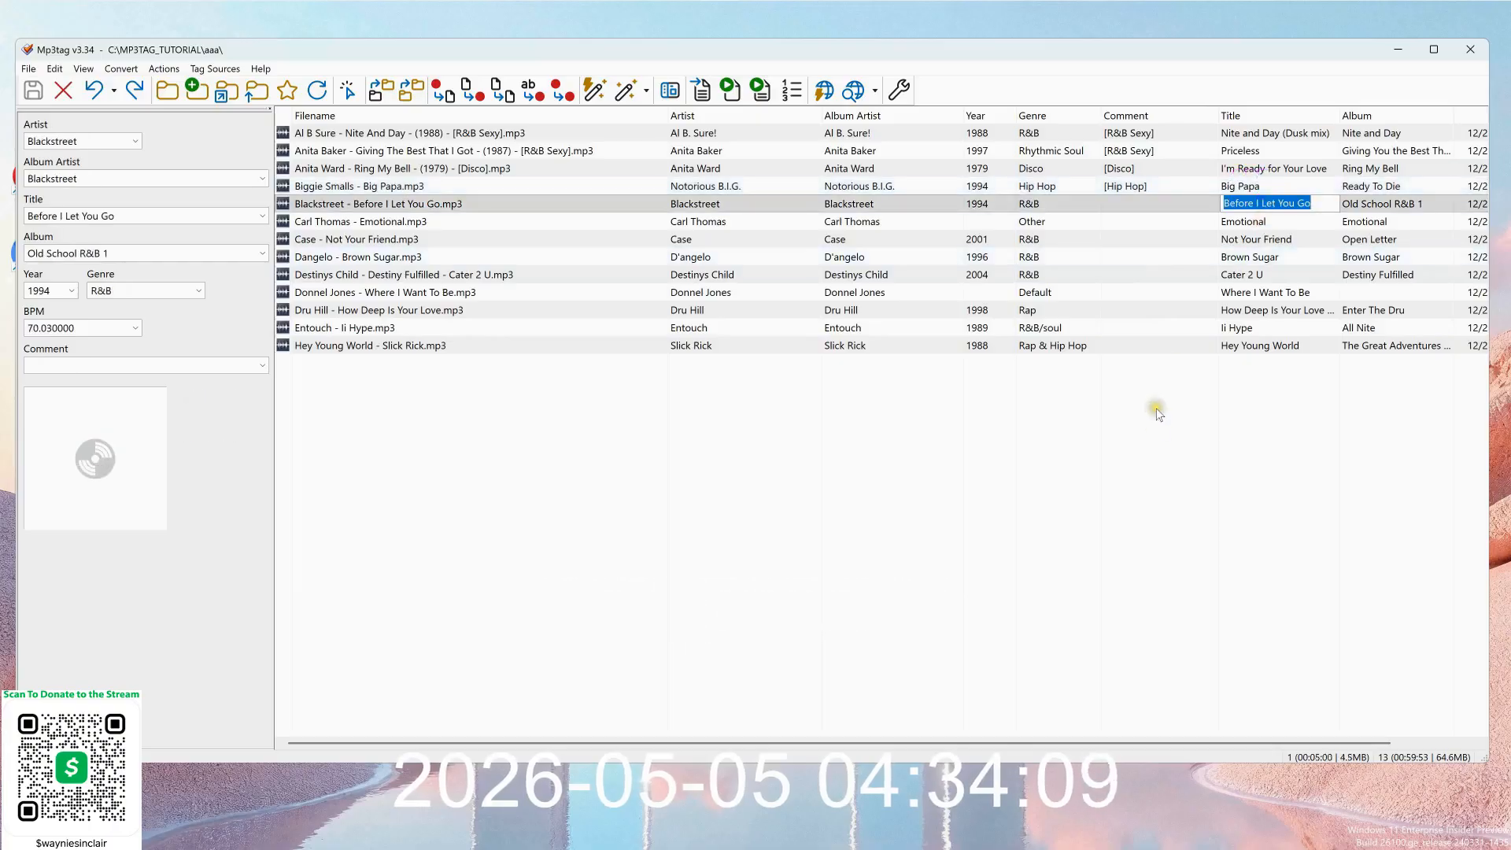
{"action": "key", "text": "Escape"}
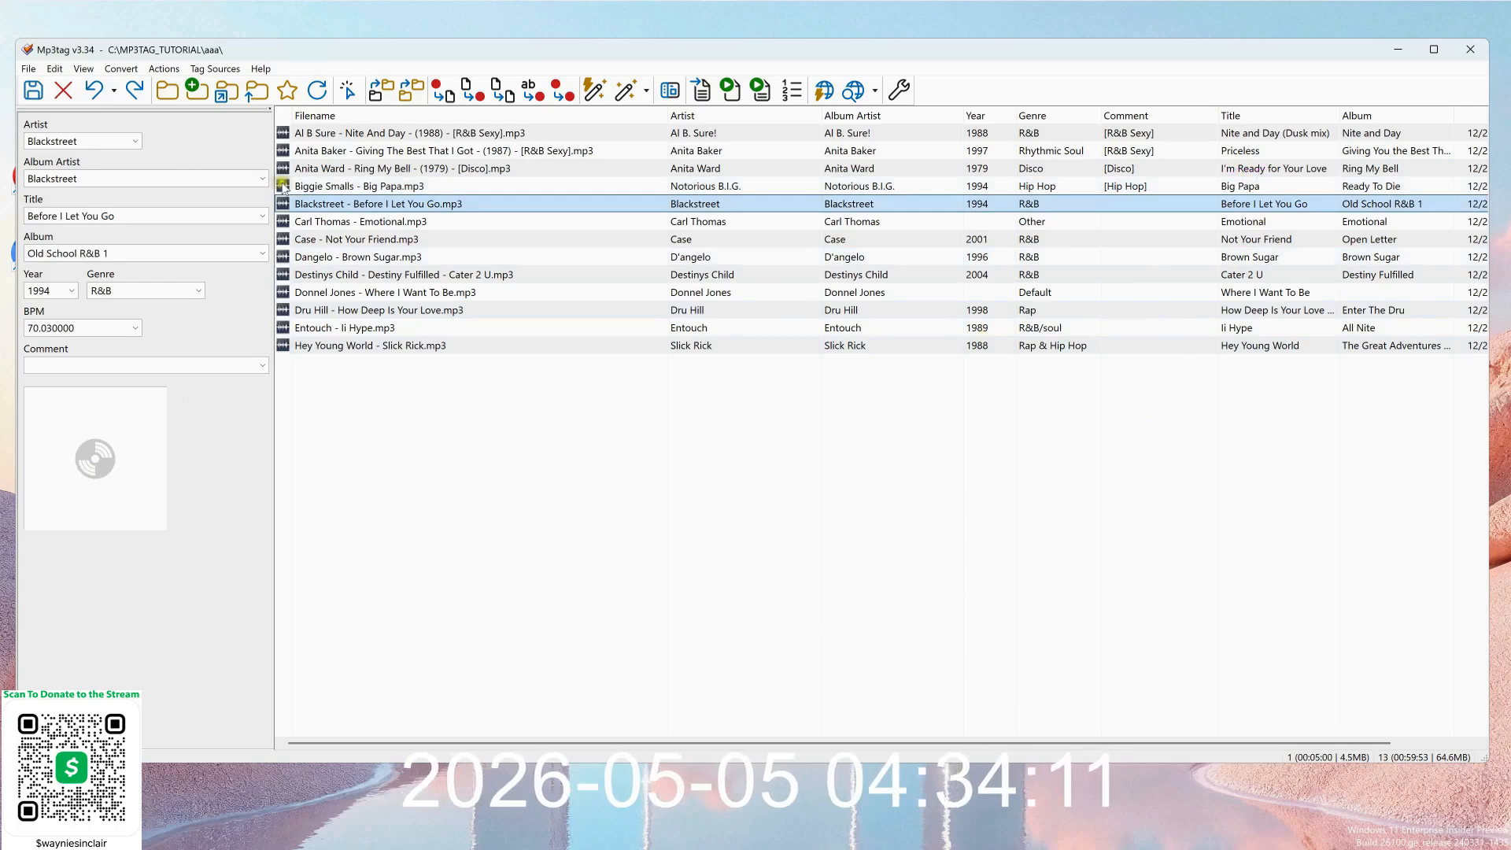
{"action": "key", "text": "Up"}
{"action": "key", "text": "F2"}
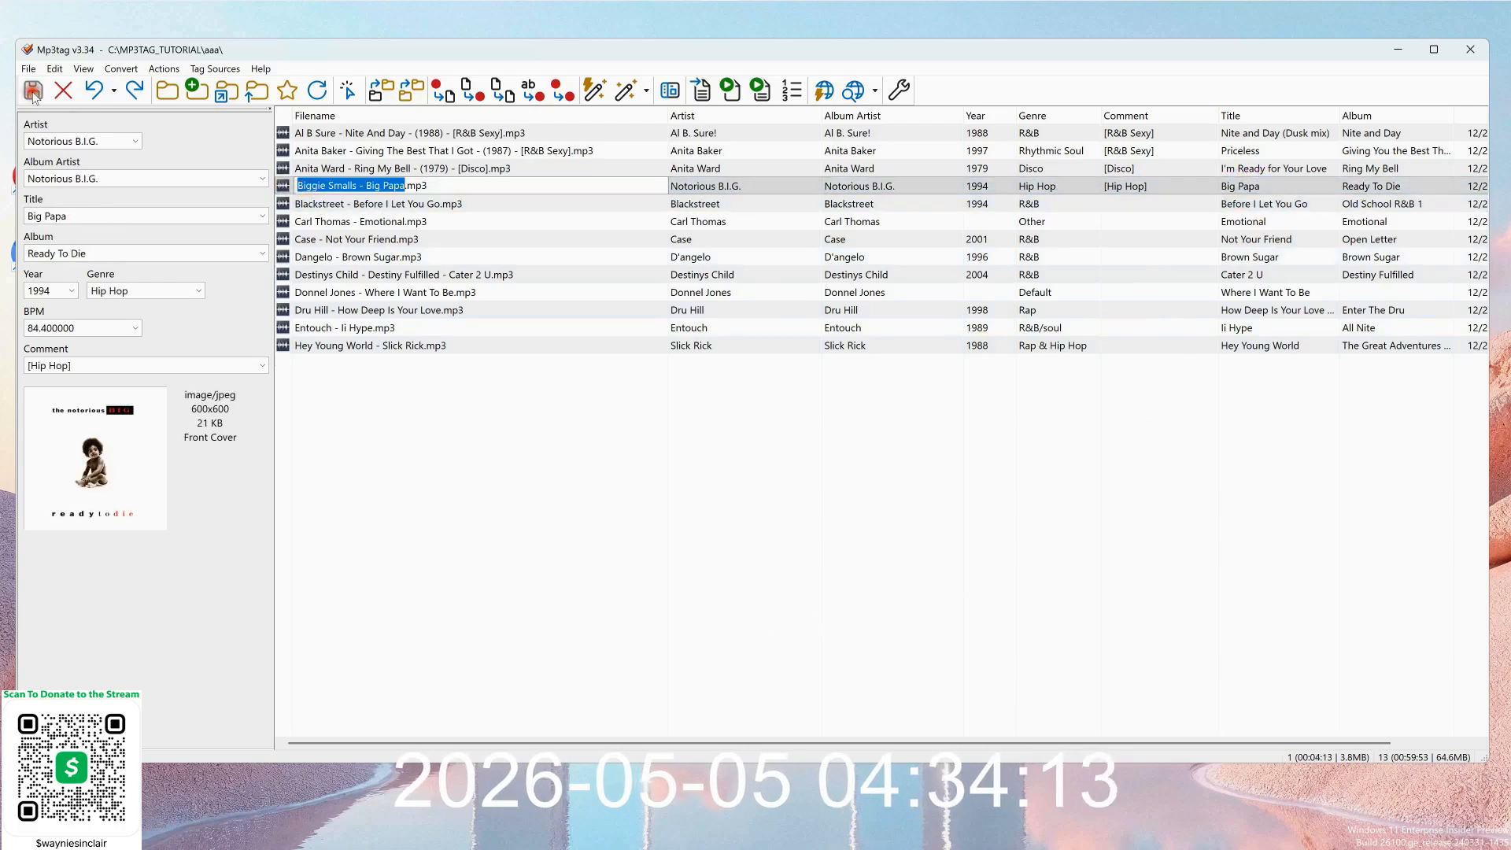
{"action": "key", "text": "Escape"}
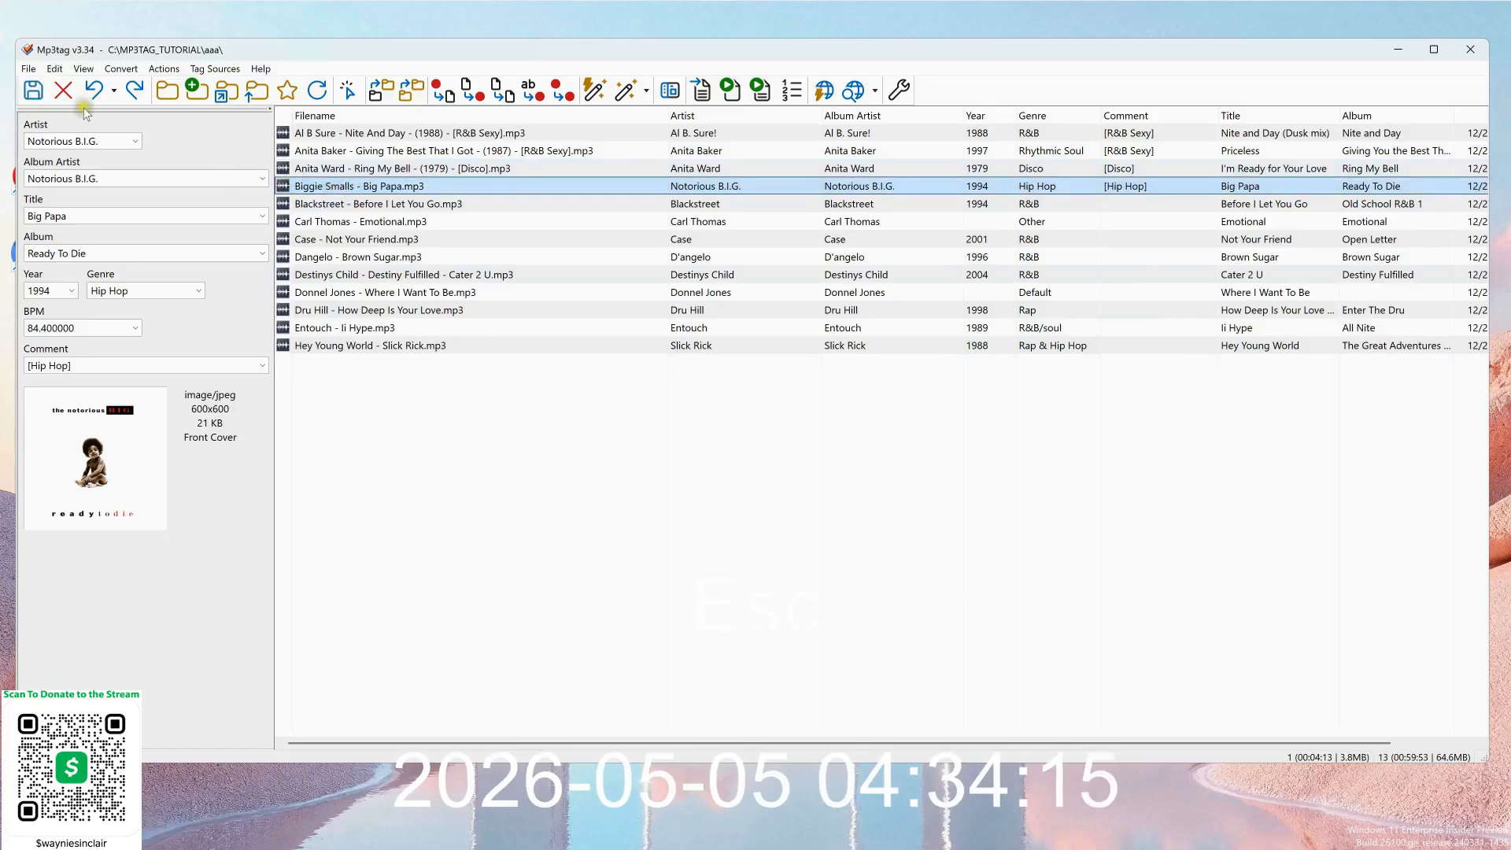
{"action": "left_click", "coordinate": [33, 89]}
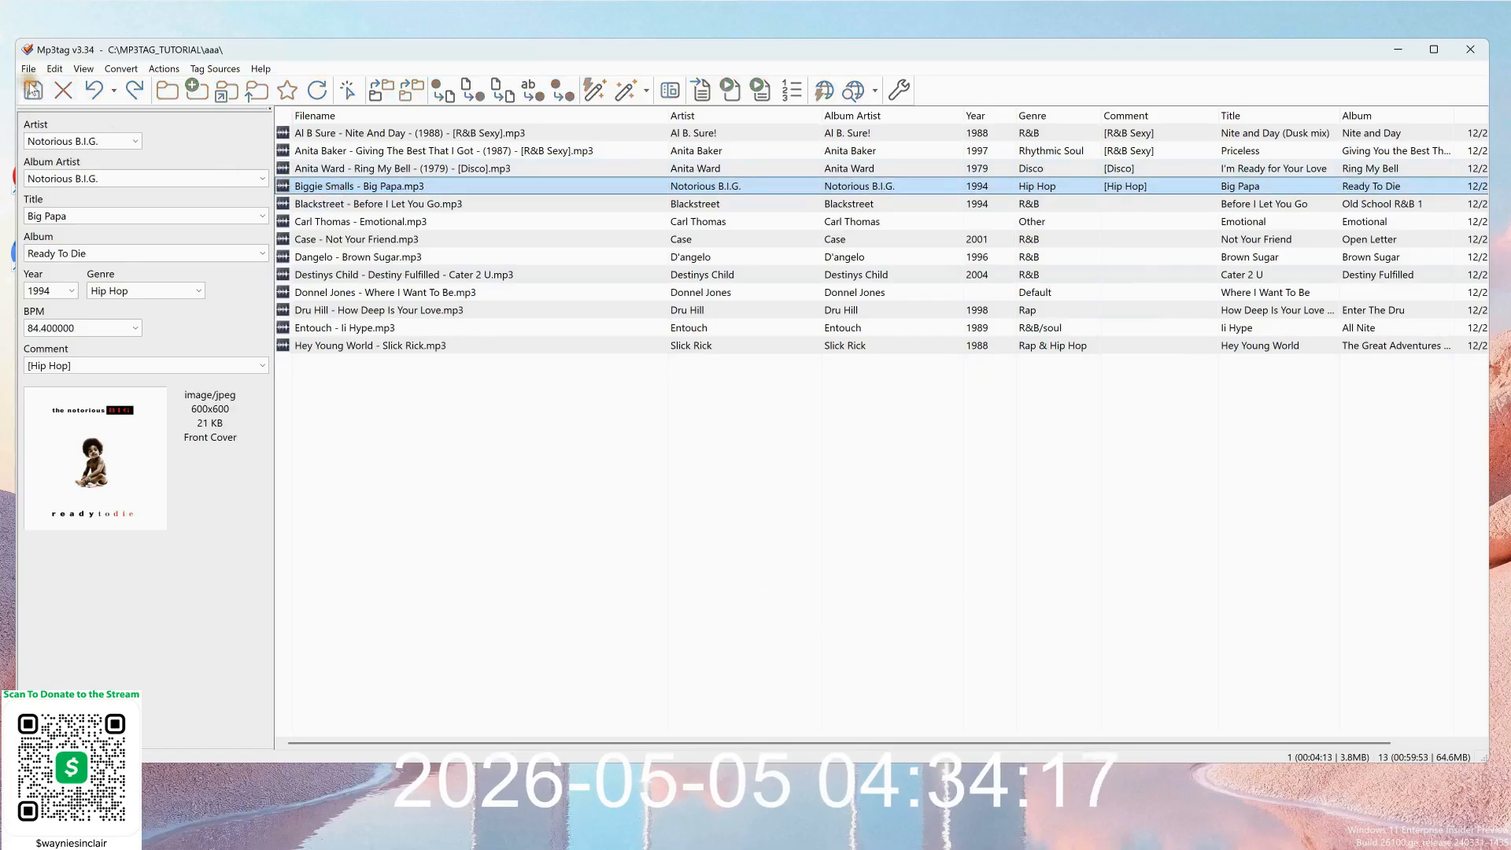
Search MusicBrainz for the album "before i let you" by Blackstreet using the "Before I Let You Go" file.
{"action": "left_click", "coordinate": [437, 206]}
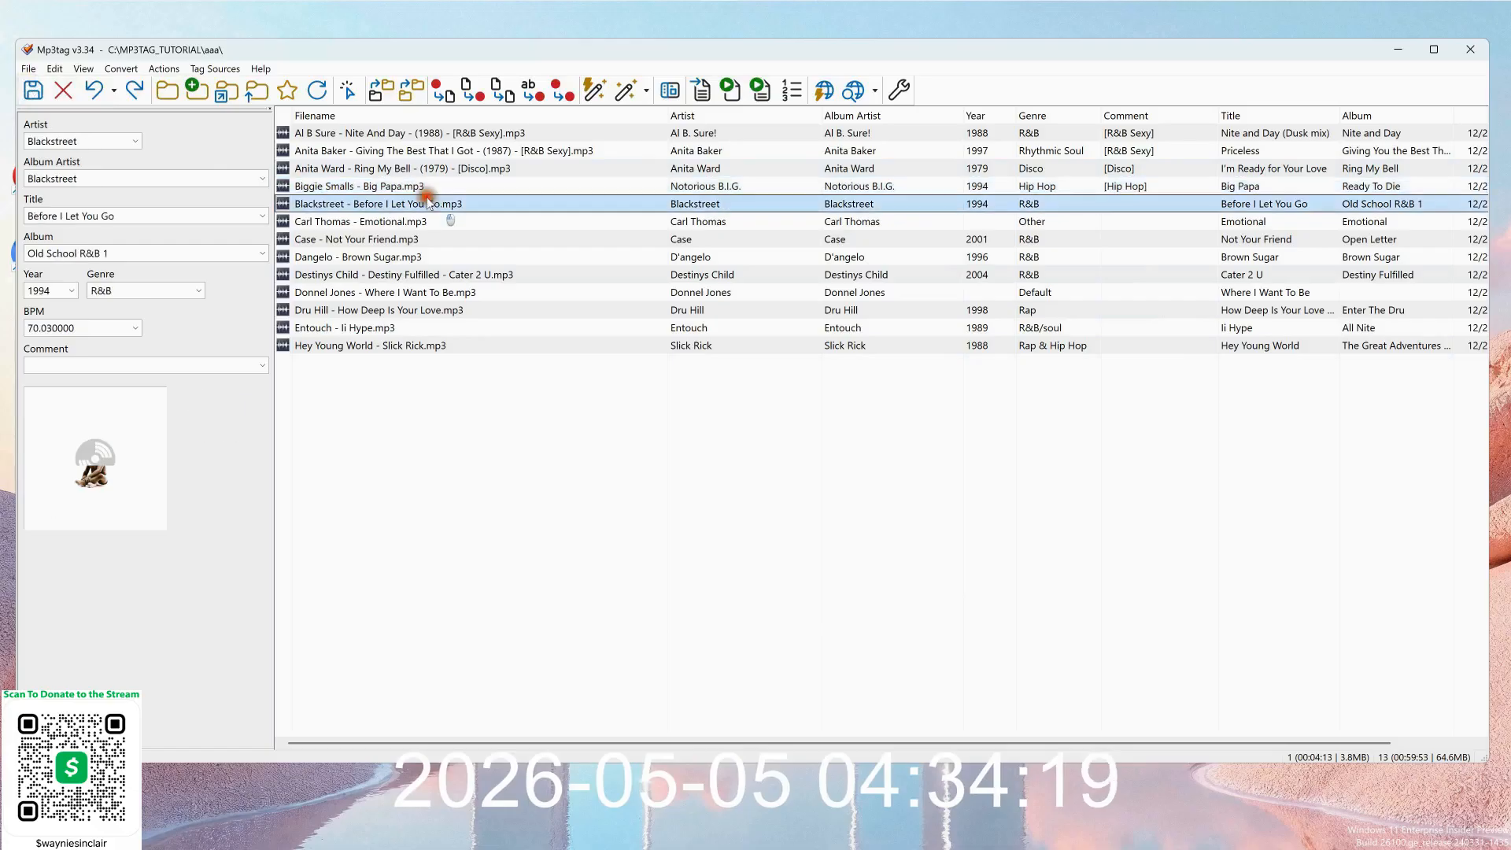
{"action": "left_click", "coordinate": [874, 89]}
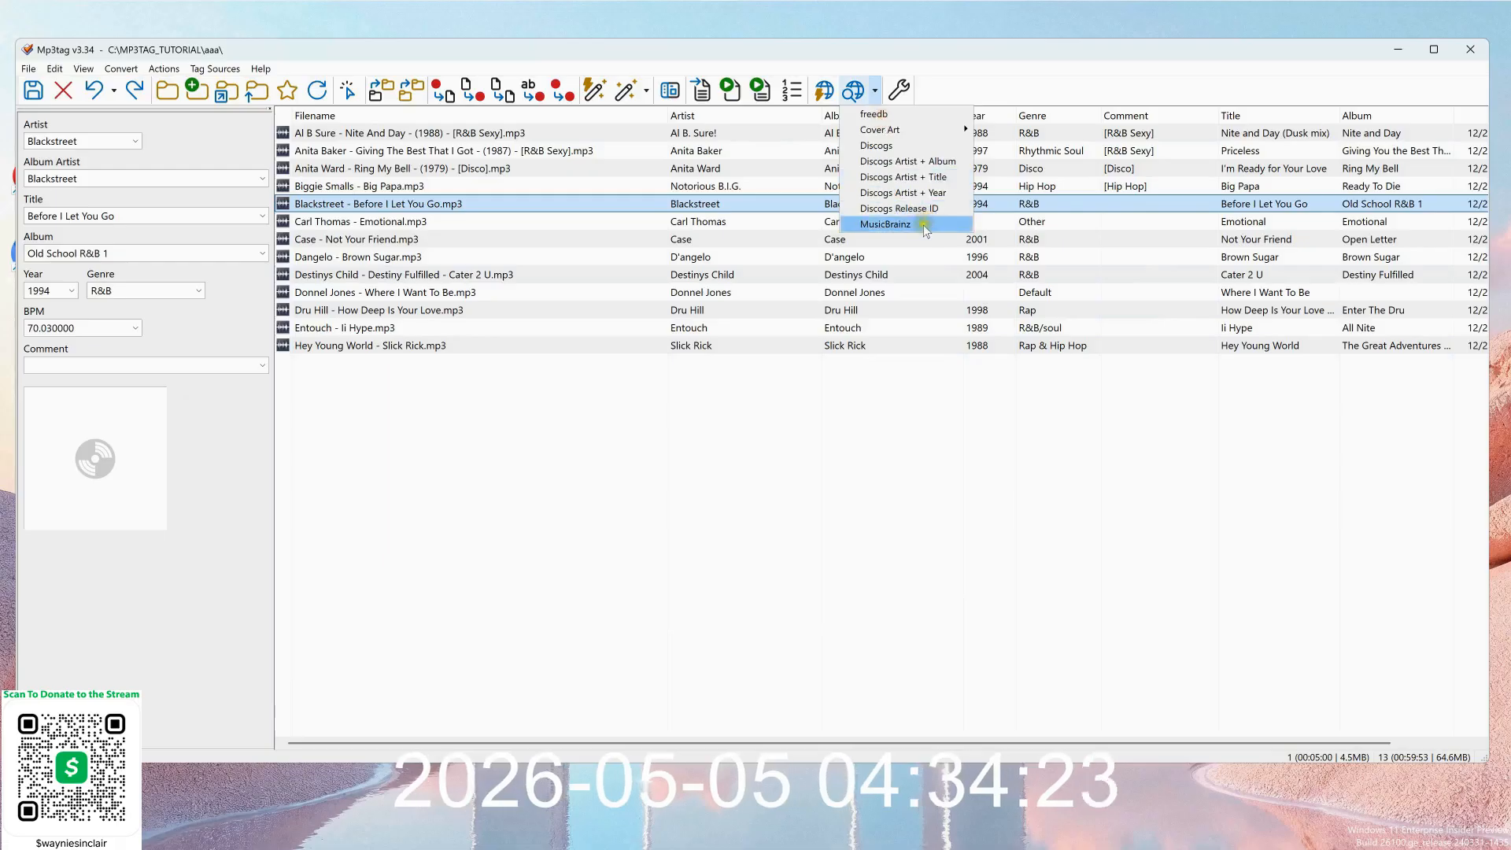
{"action": "left_click", "coordinate": [929, 224]}
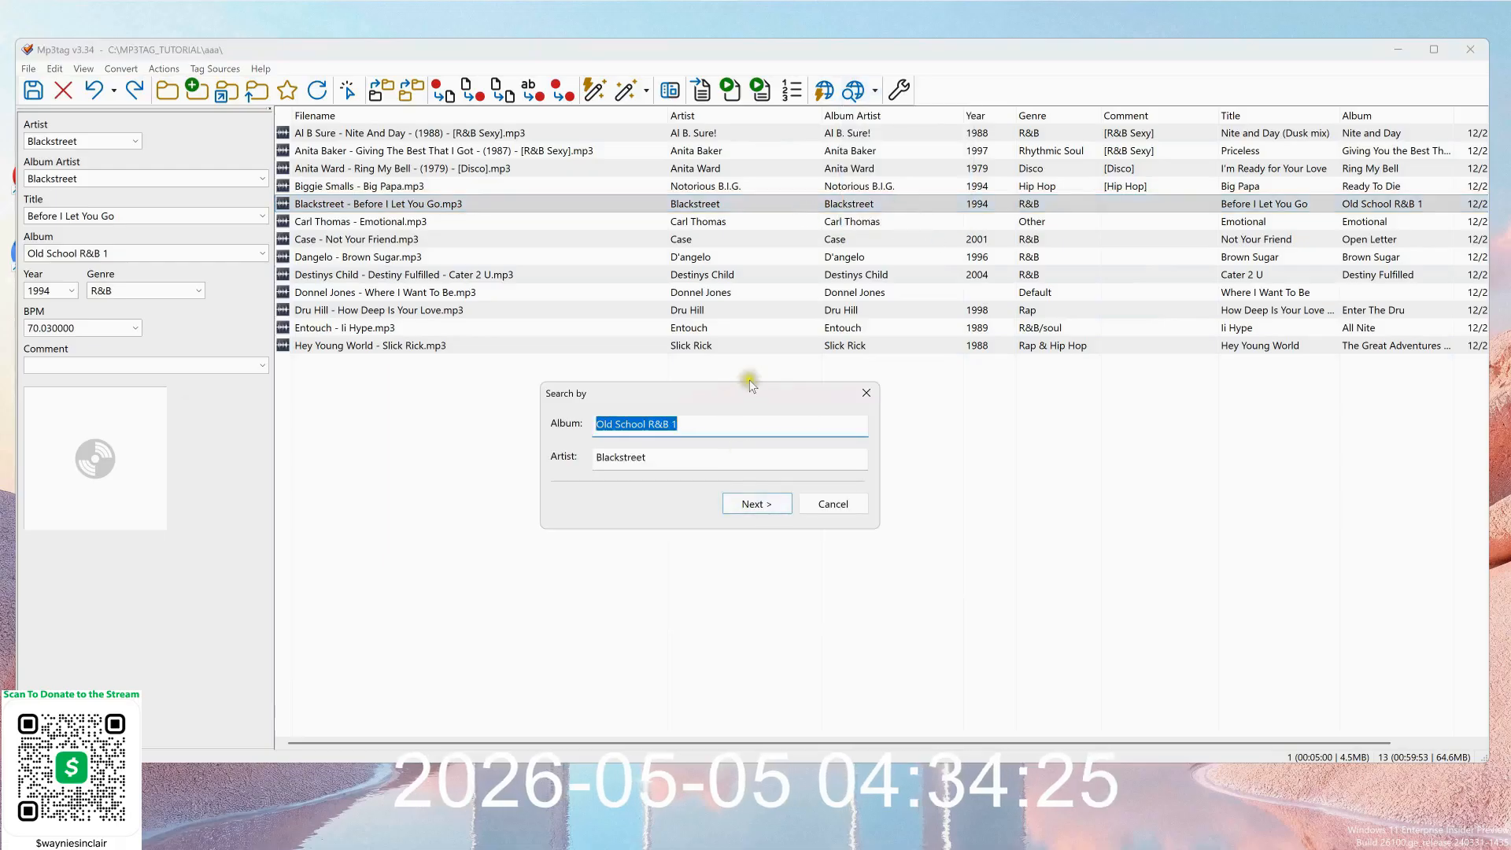
{"action": "type", "text": "befo"}
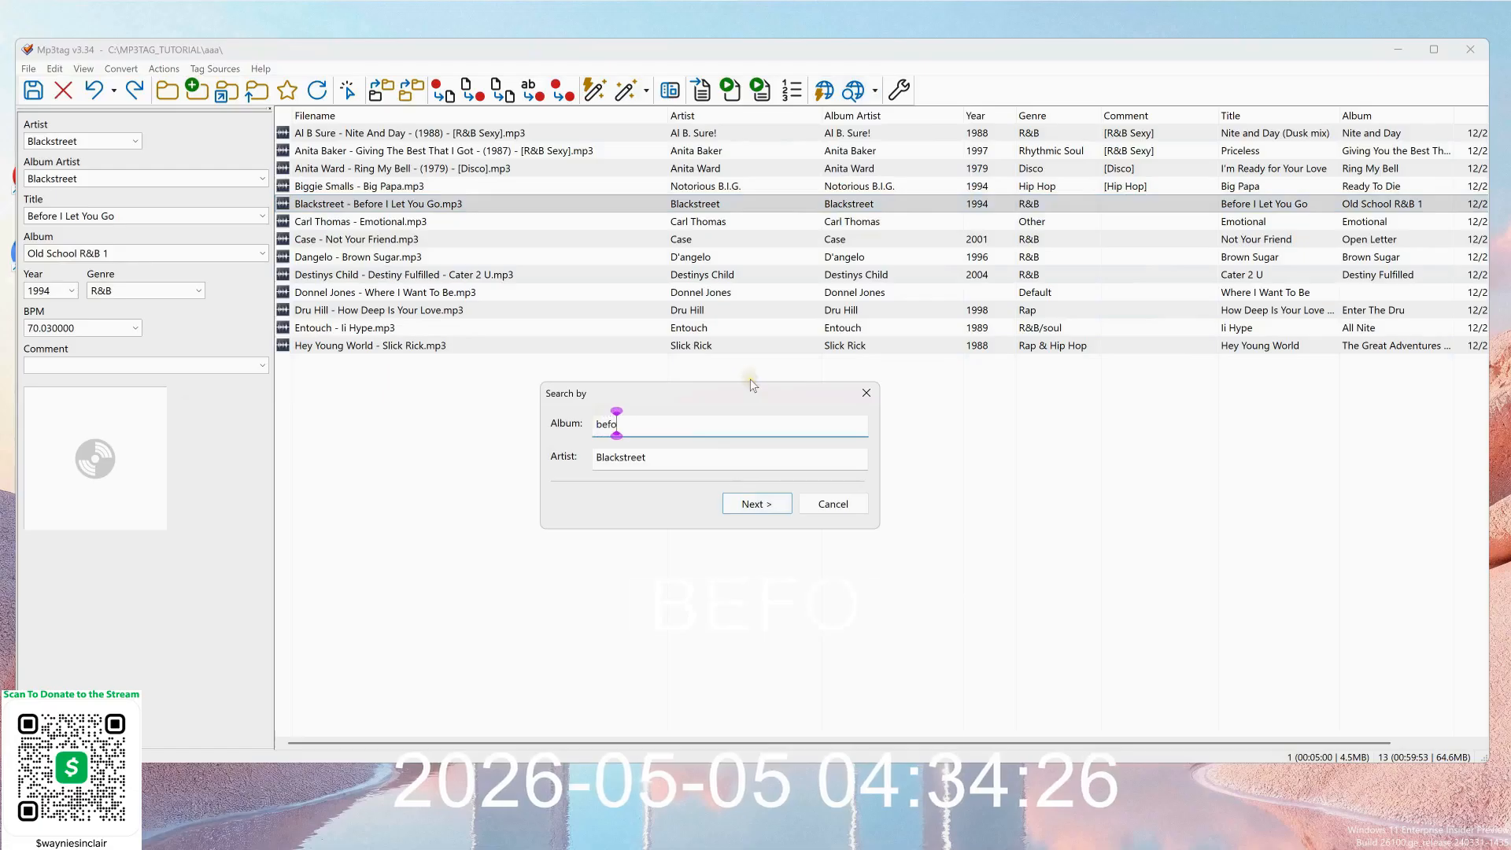
{"action": "type", "text": "re i let yo"}
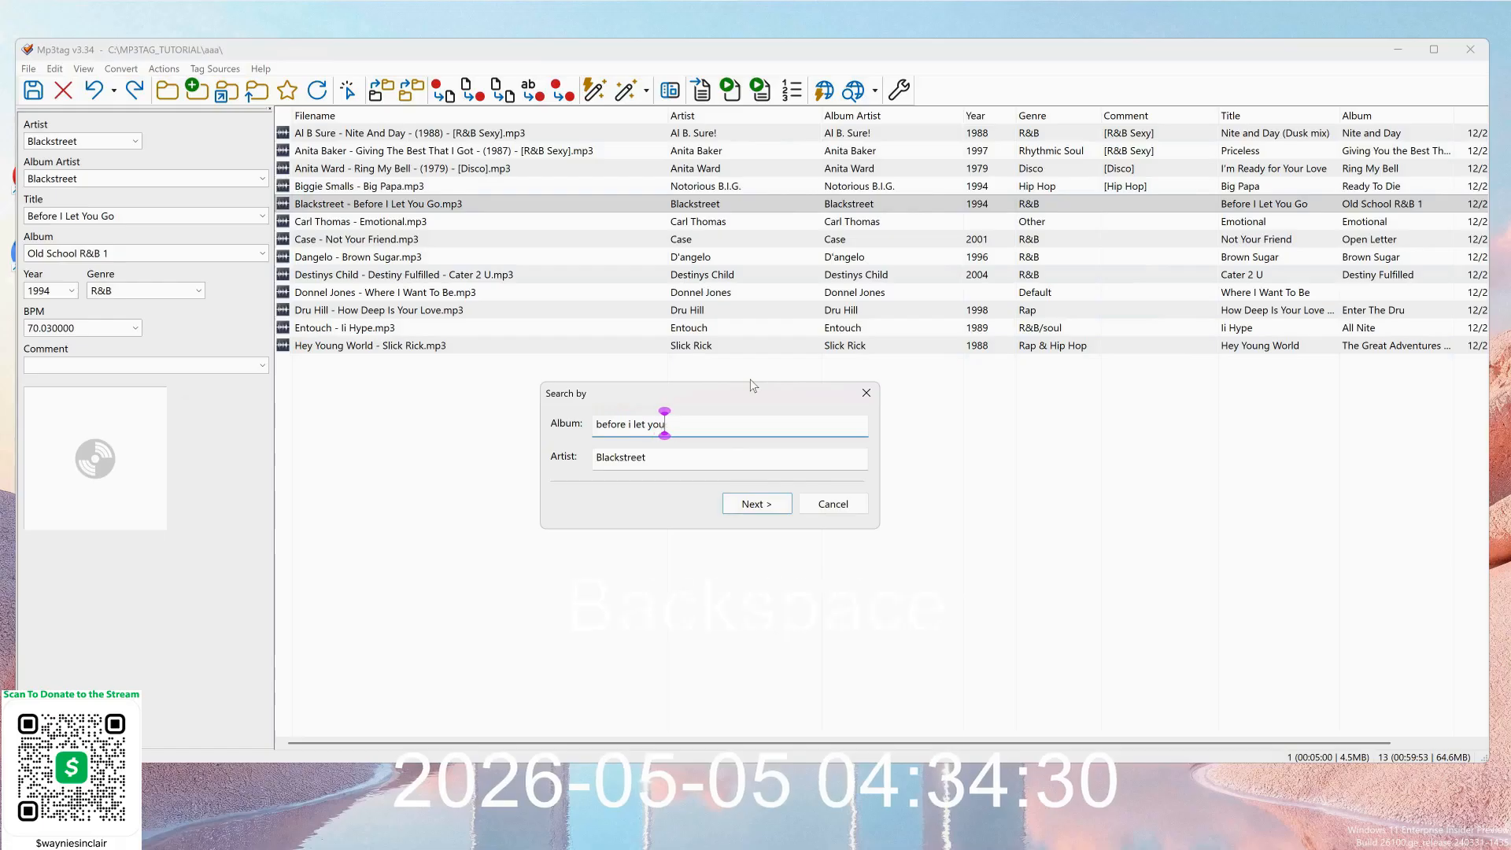
{"action": "type", "text": "u"}
{"action": "key", "text": "Return"}
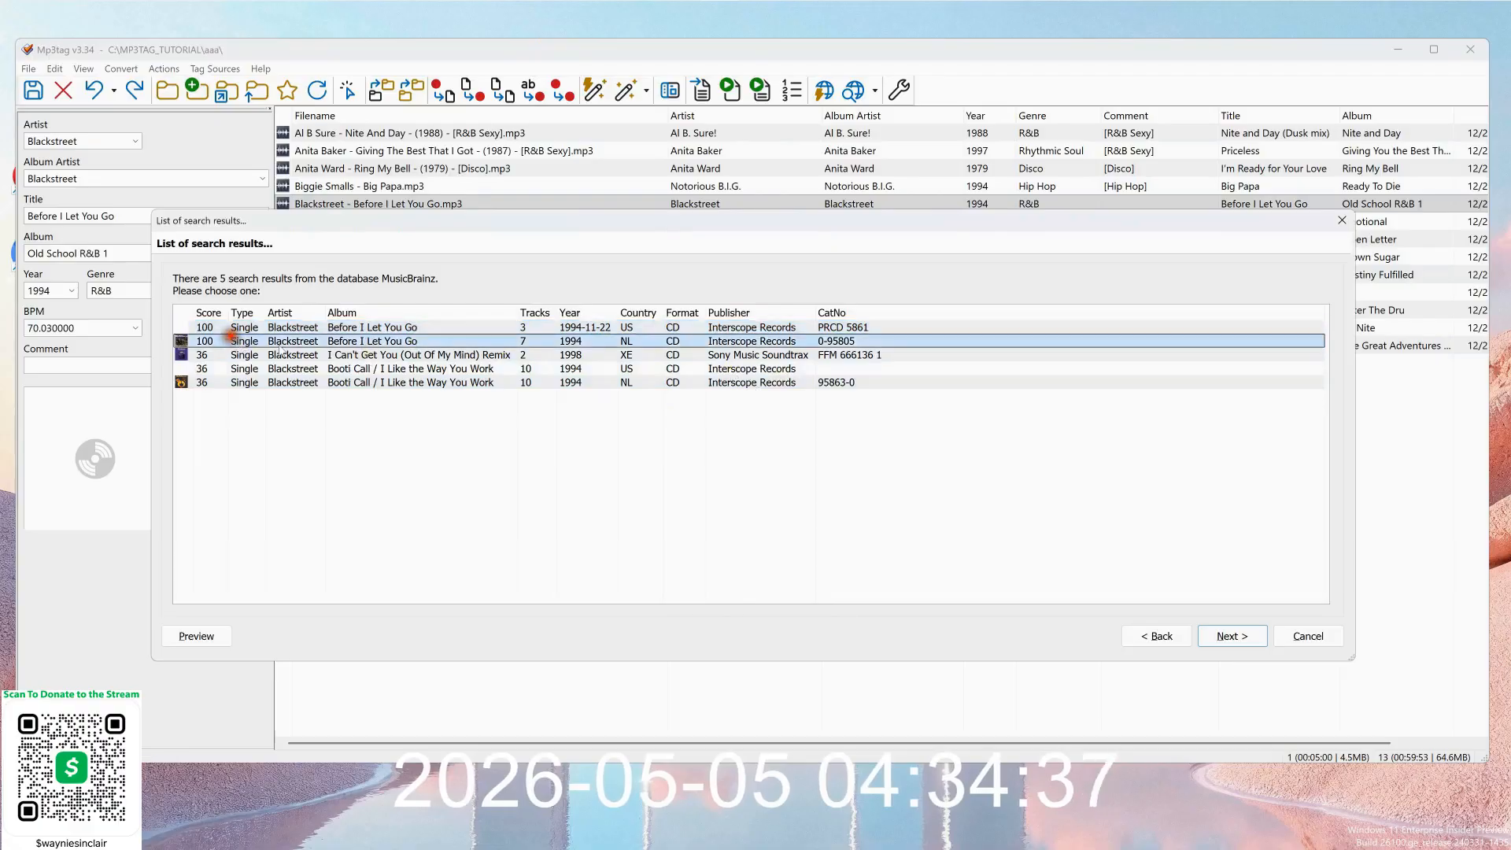
Review the 1994 NL release, return, and apply the 1998 "I Can't Get You (Out Of My Mind) Remix" tags and cover to the Blackstreet file.
{"action": "left_click", "coordinate": [1234, 633]}
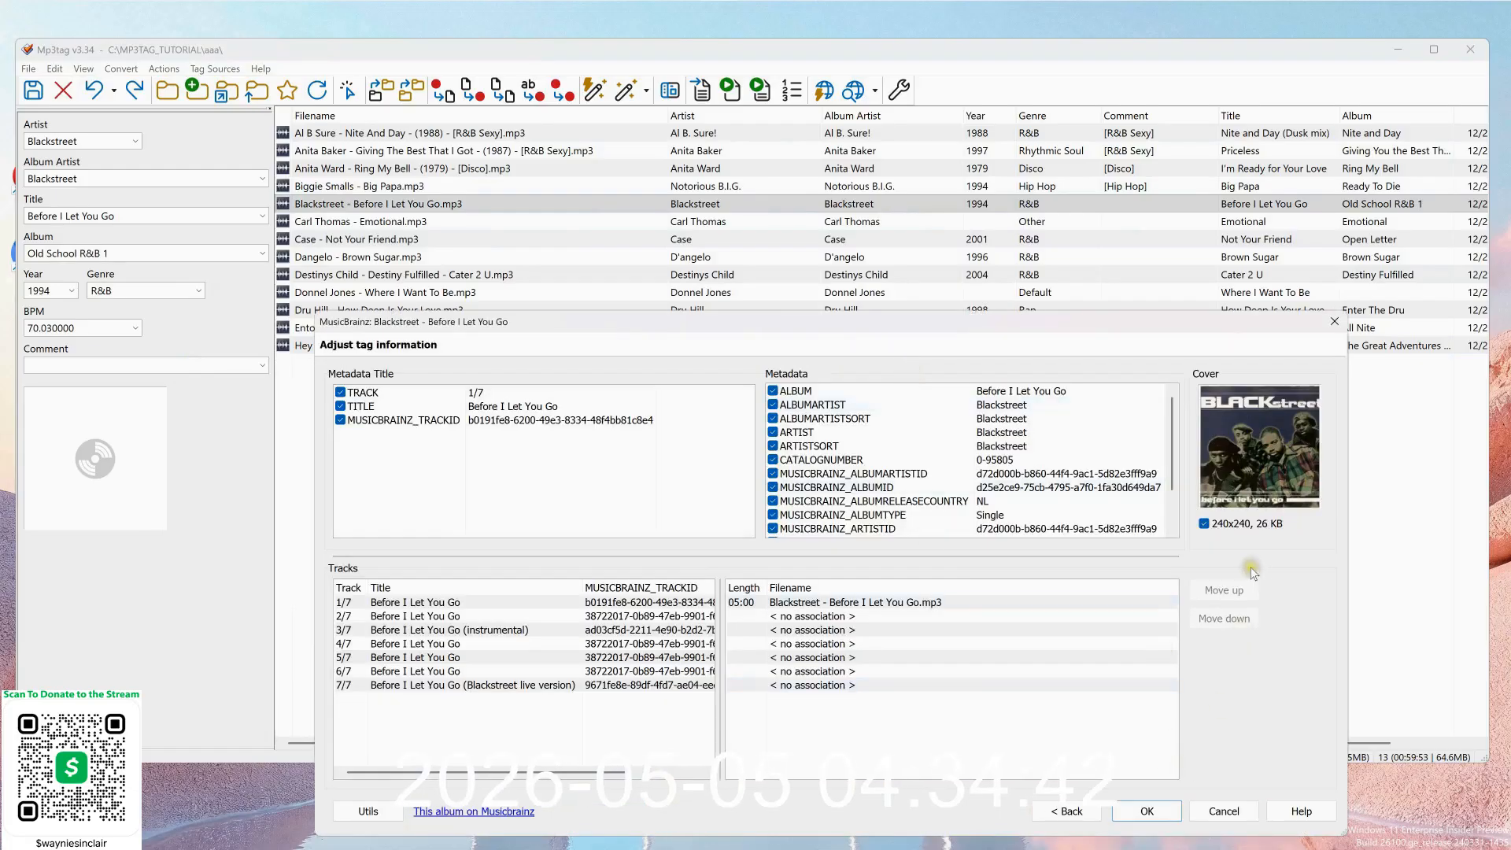
{"action": "left_click", "coordinate": [1067, 811]}
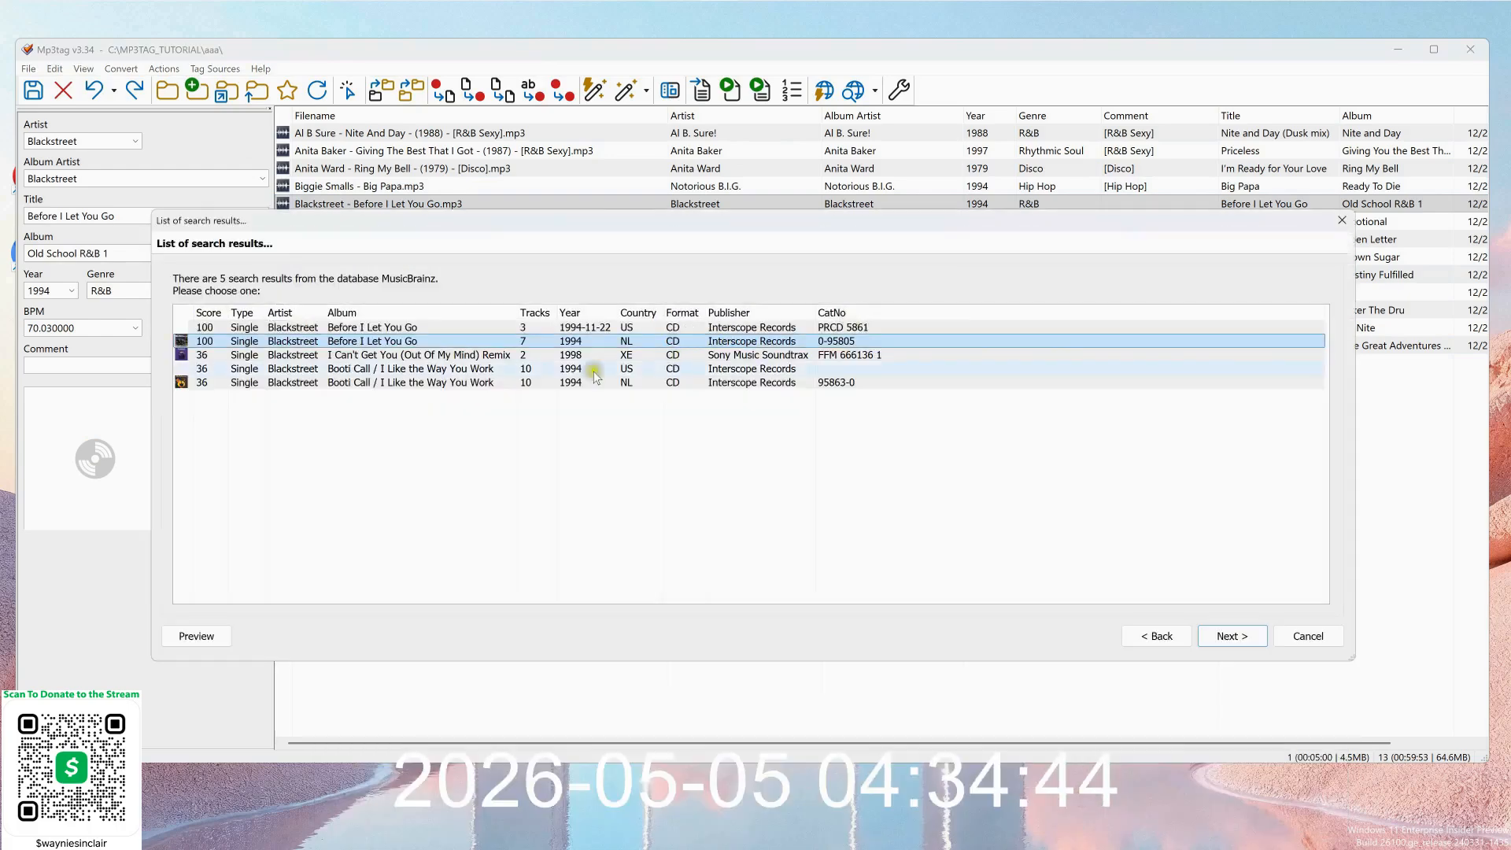
{"action": "key", "text": "Down"}
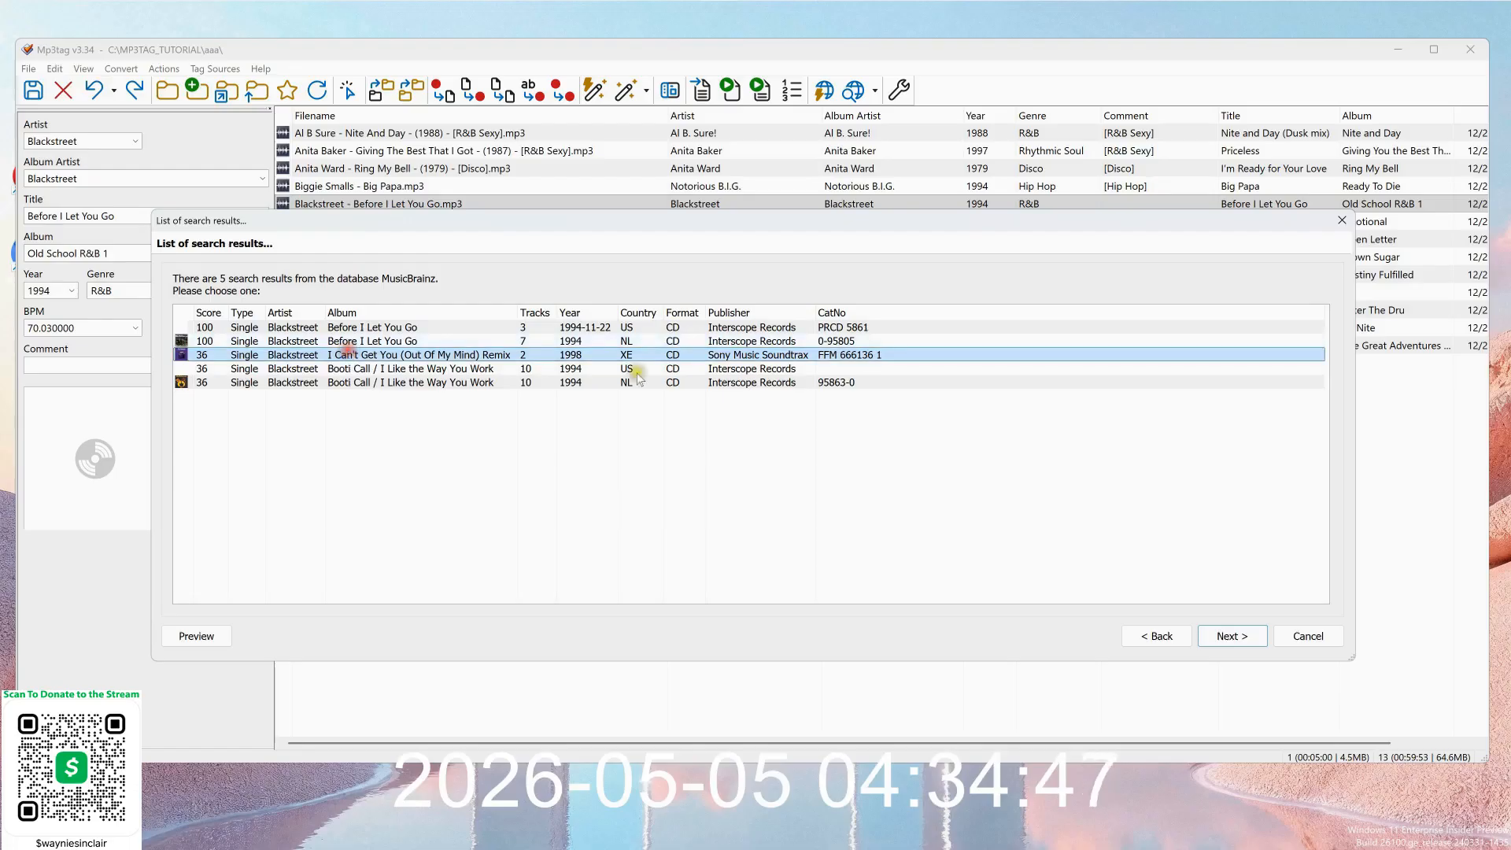
{"action": "left_click", "coordinate": [1237, 641]}
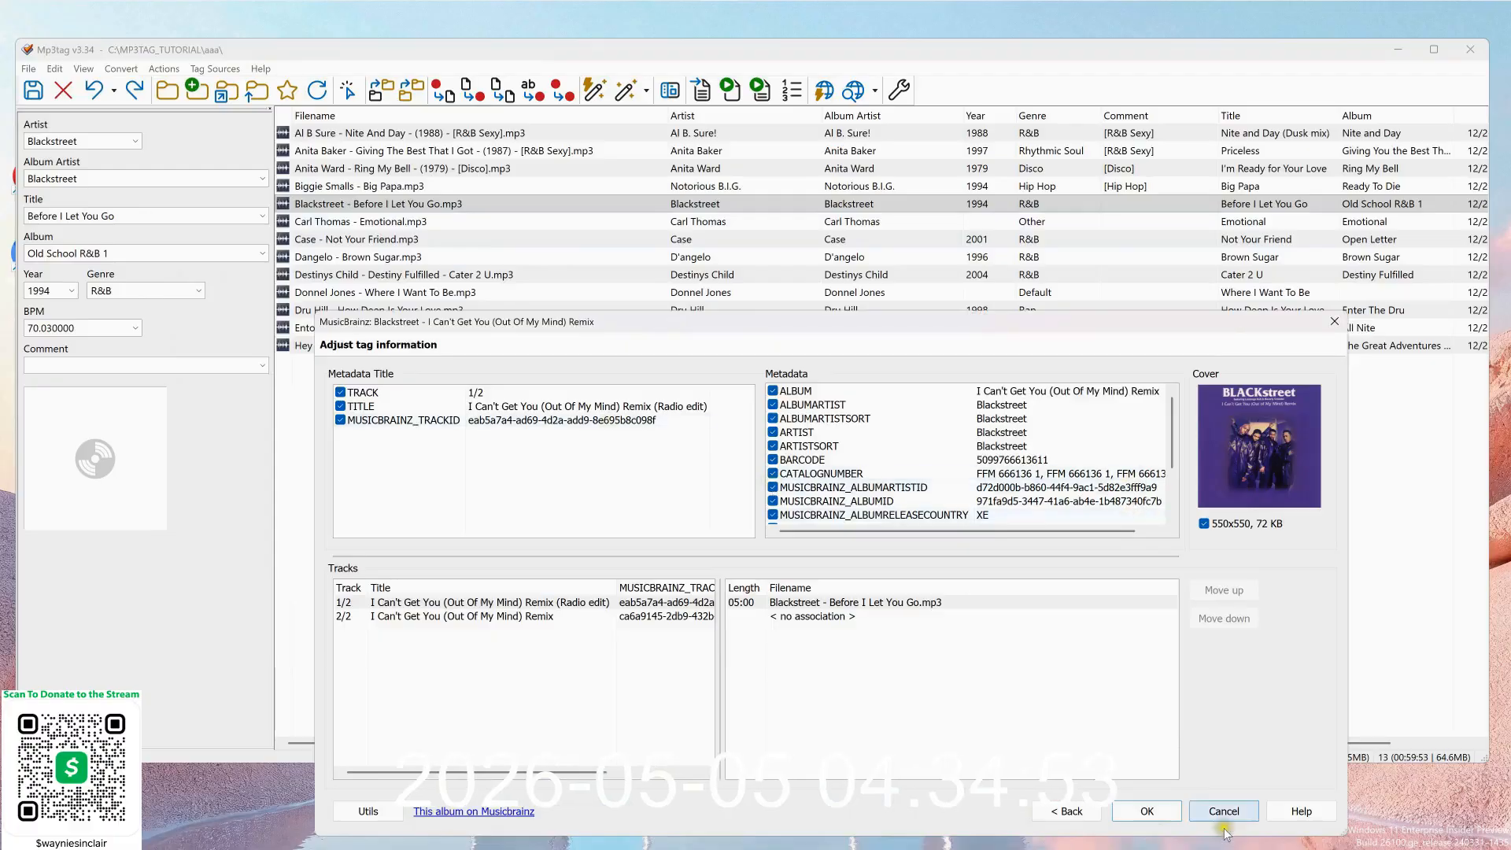
{"action": "left_click", "coordinate": [1154, 817]}
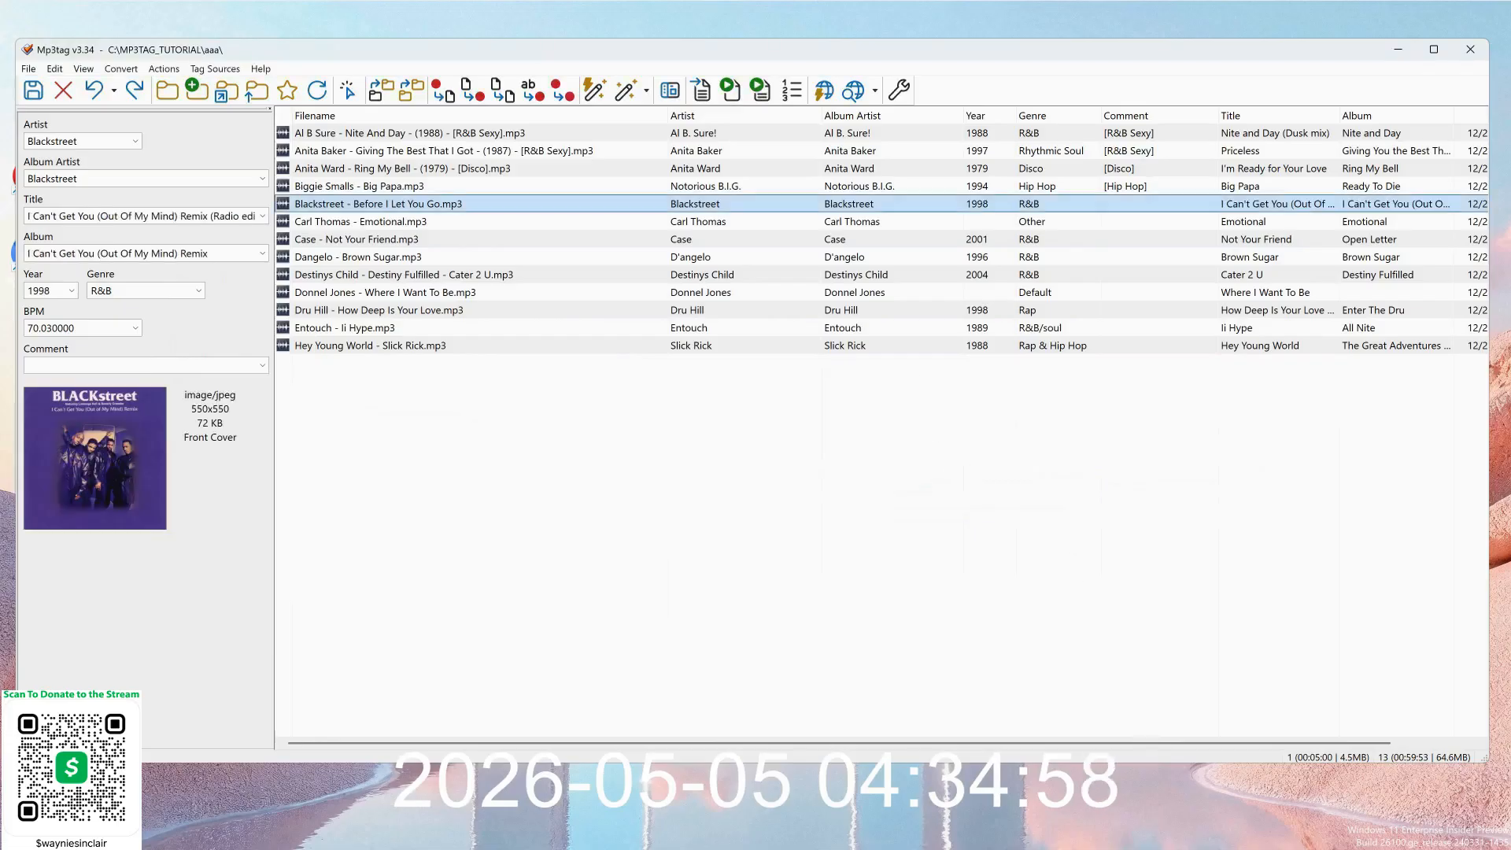
{"action": "left_click", "coordinate": [1504, 107]}
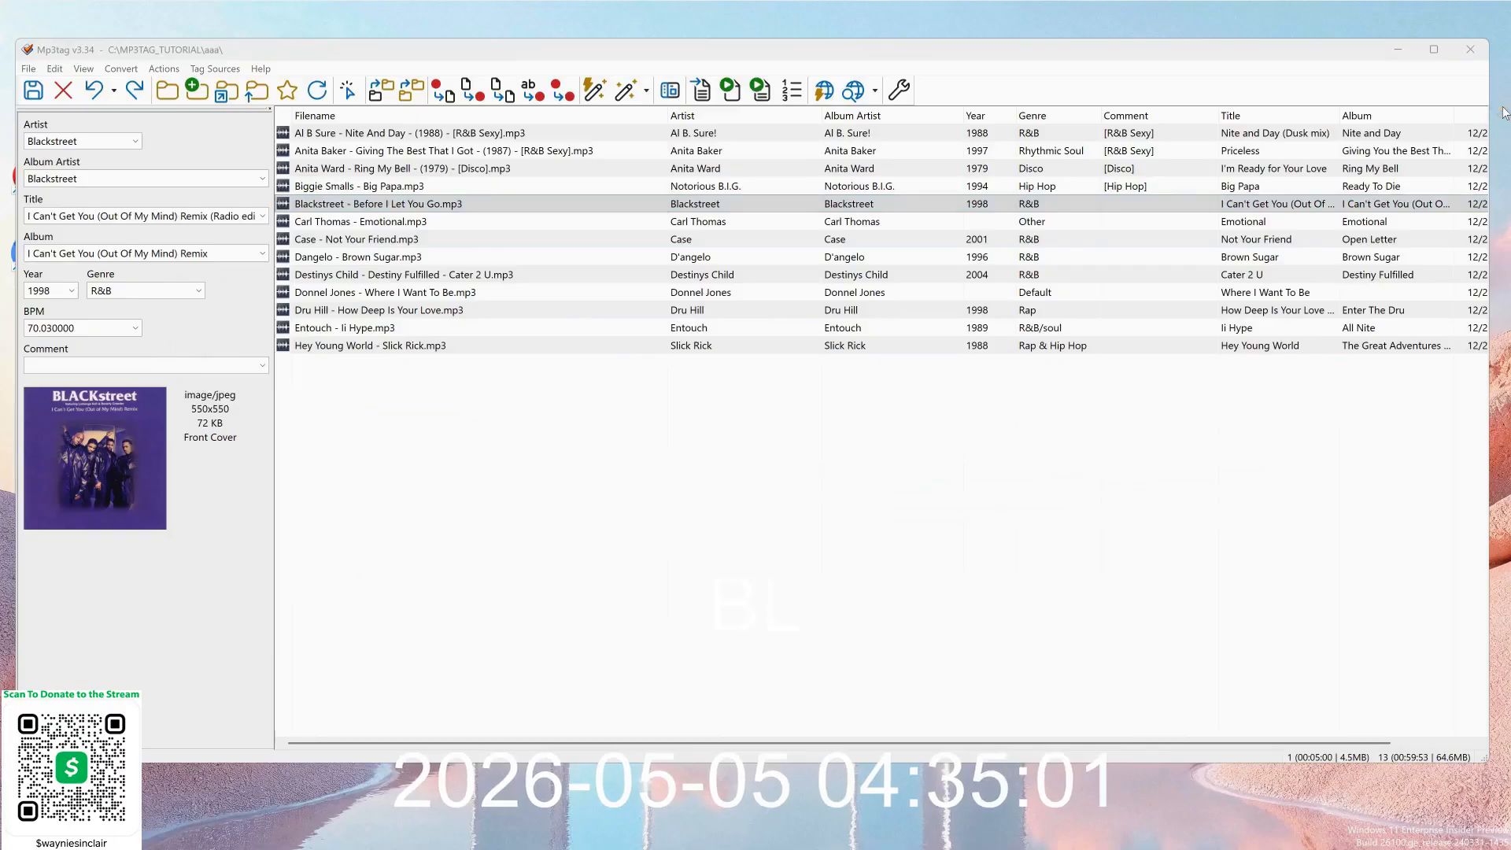
Copy the Blackstreet file's name from the file list and save the file's tags.
{"action": "left_click", "coordinate": [424, 207]}
{"action": "left_click", "coordinate": [424, 207]}
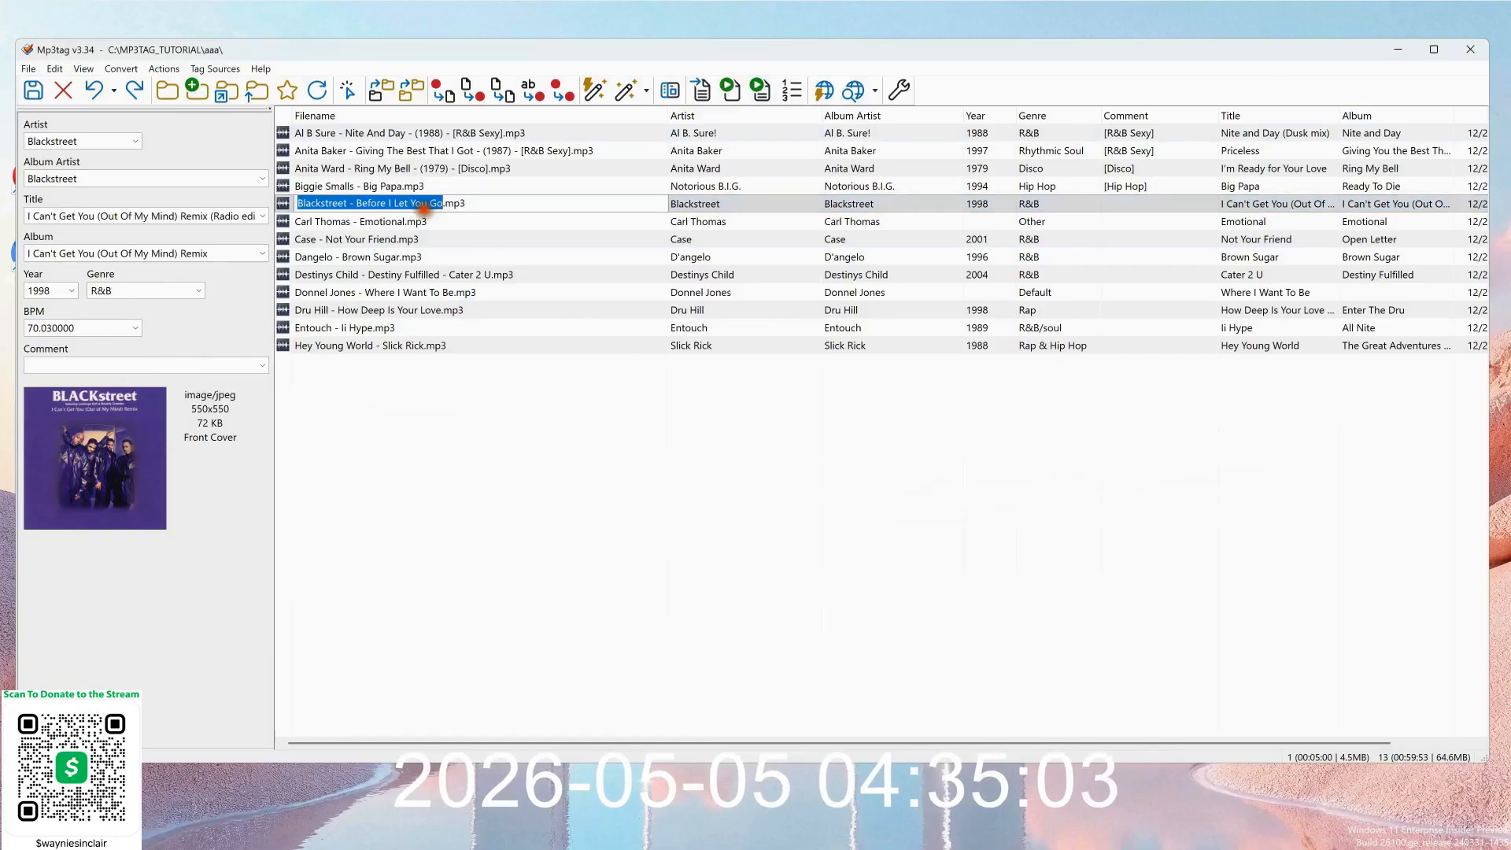
{"action": "key", "text": "ctrl+c"}
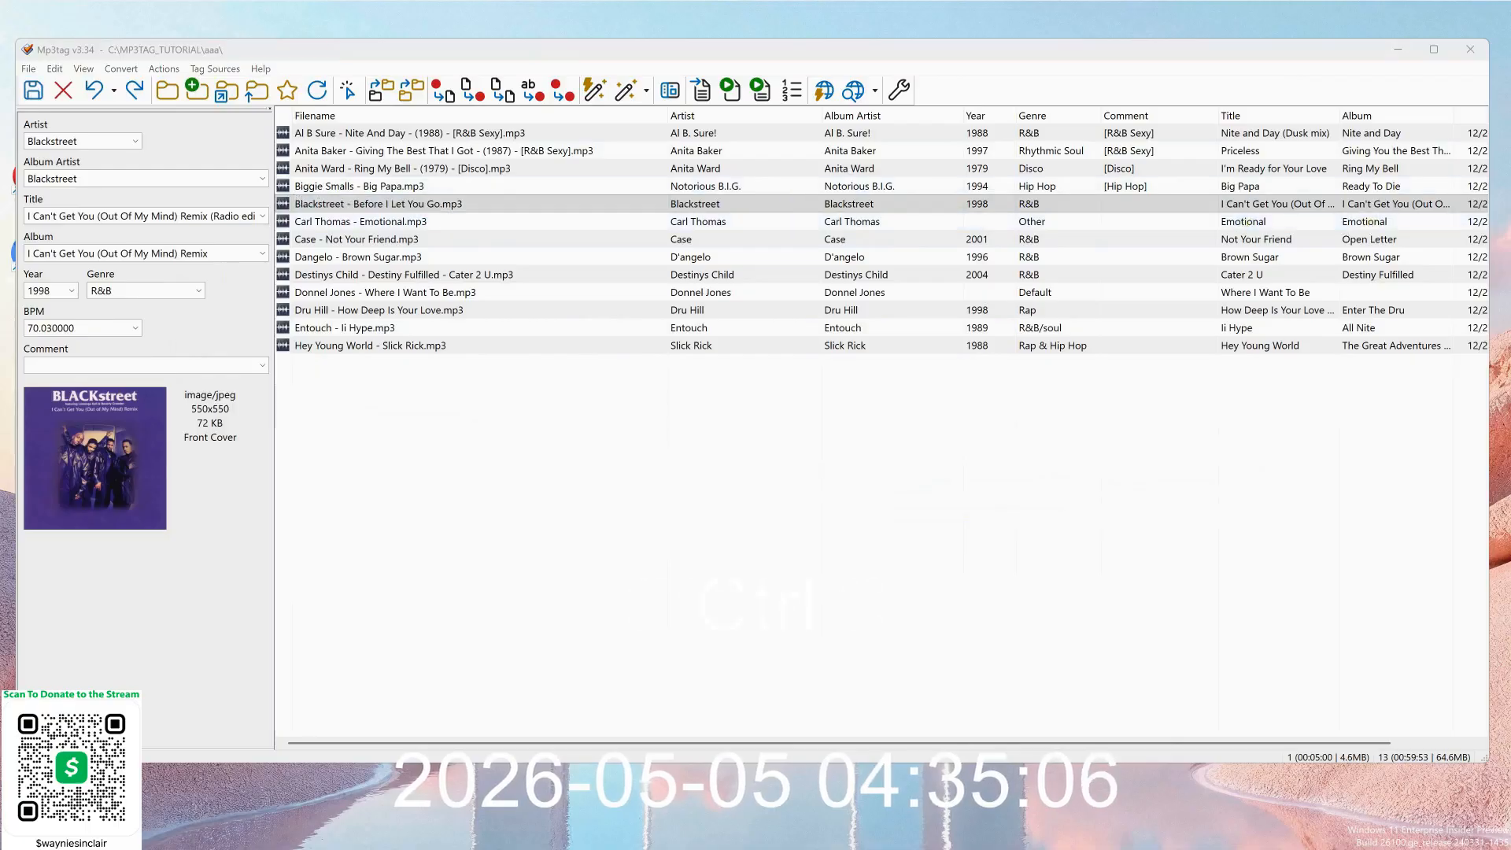
{"action": "key", "text": "ctrl+v"}
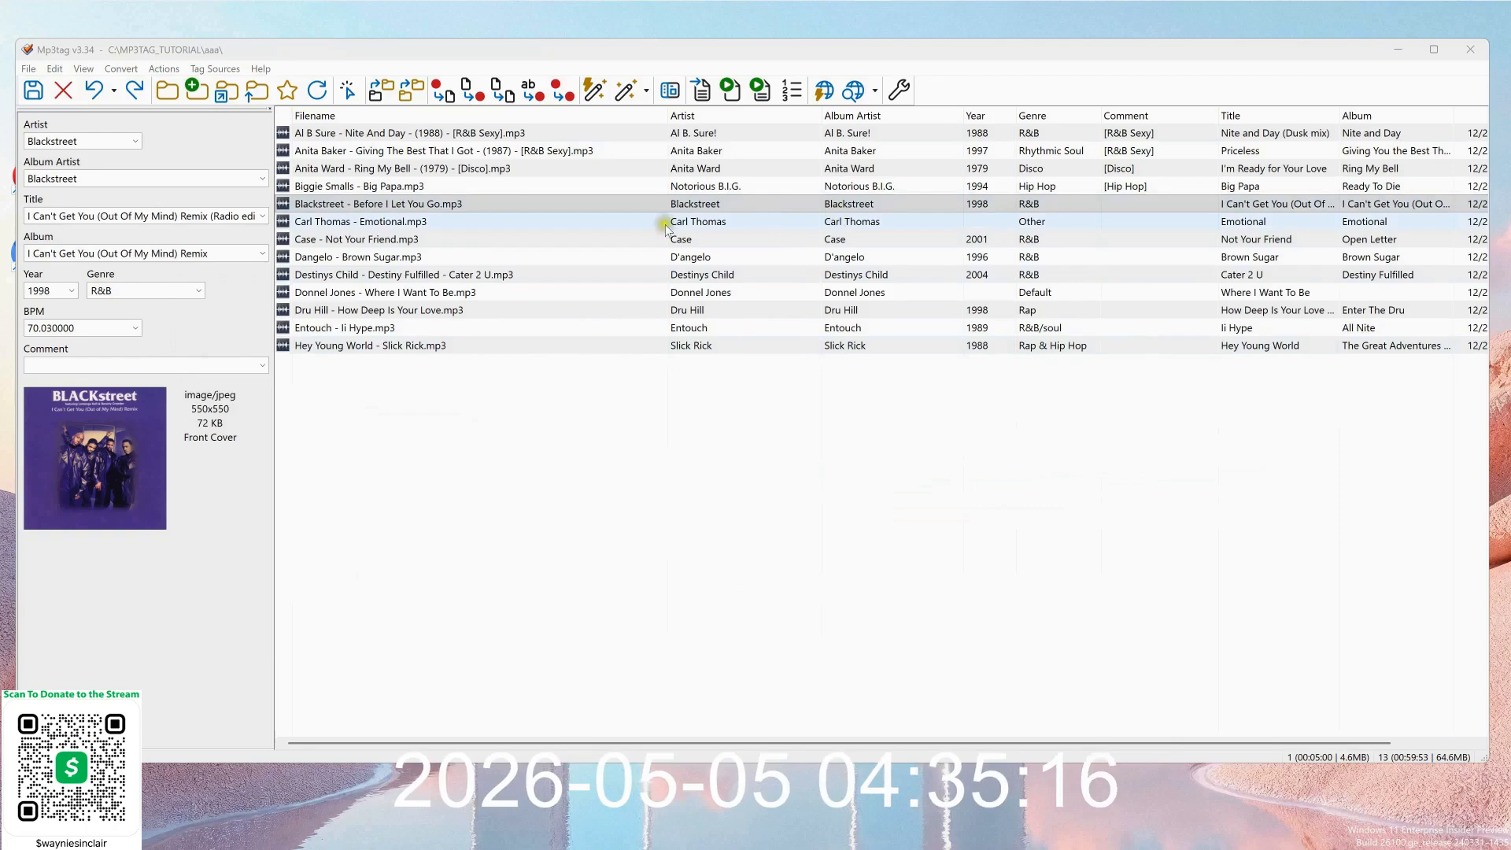
{"action": "left_click", "coordinate": [286, 208]}
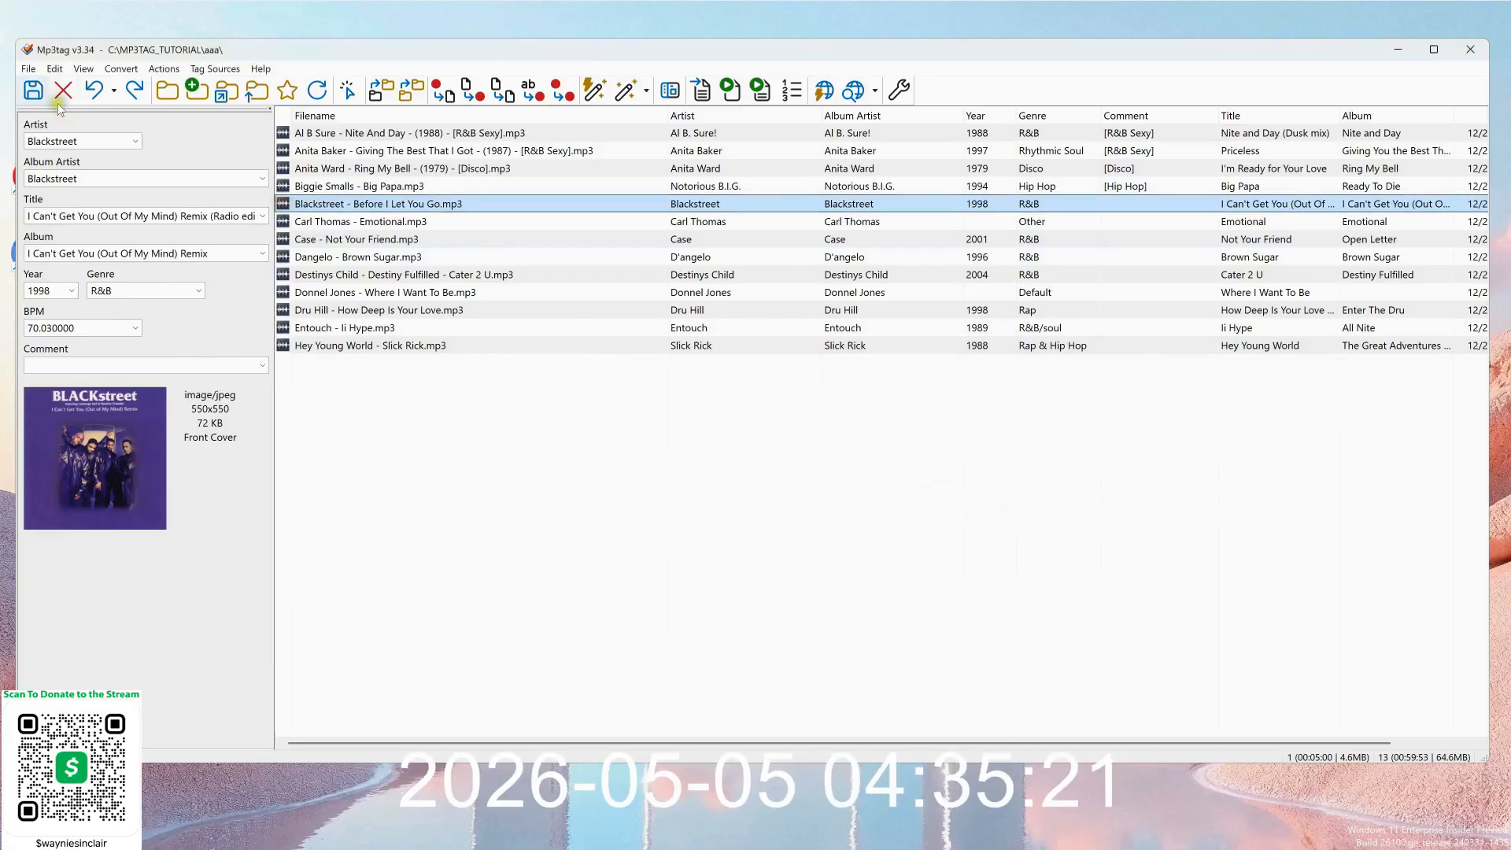
{"action": "left_click", "coordinate": [33, 90]}
Search MusicBrainz for "Emotional" by Carl Thomas and apply the 2000-04-18 CA Bad Boy Records release to the Carl Thomas file.
{"action": "left_click", "coordinate": [319, 221]}
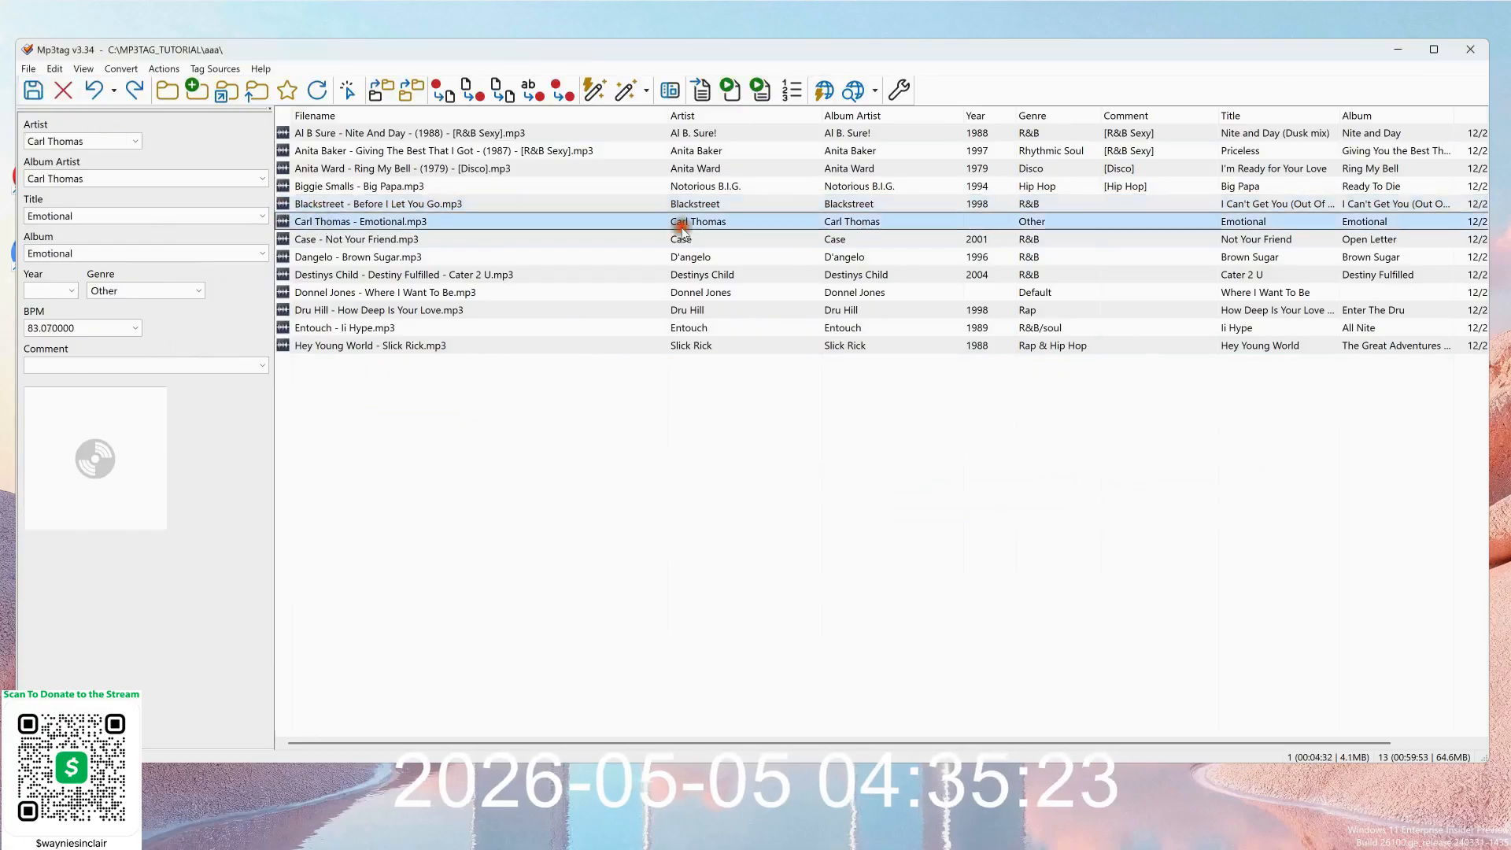
{"action": "left_click", "coordinate": [874, 91]}
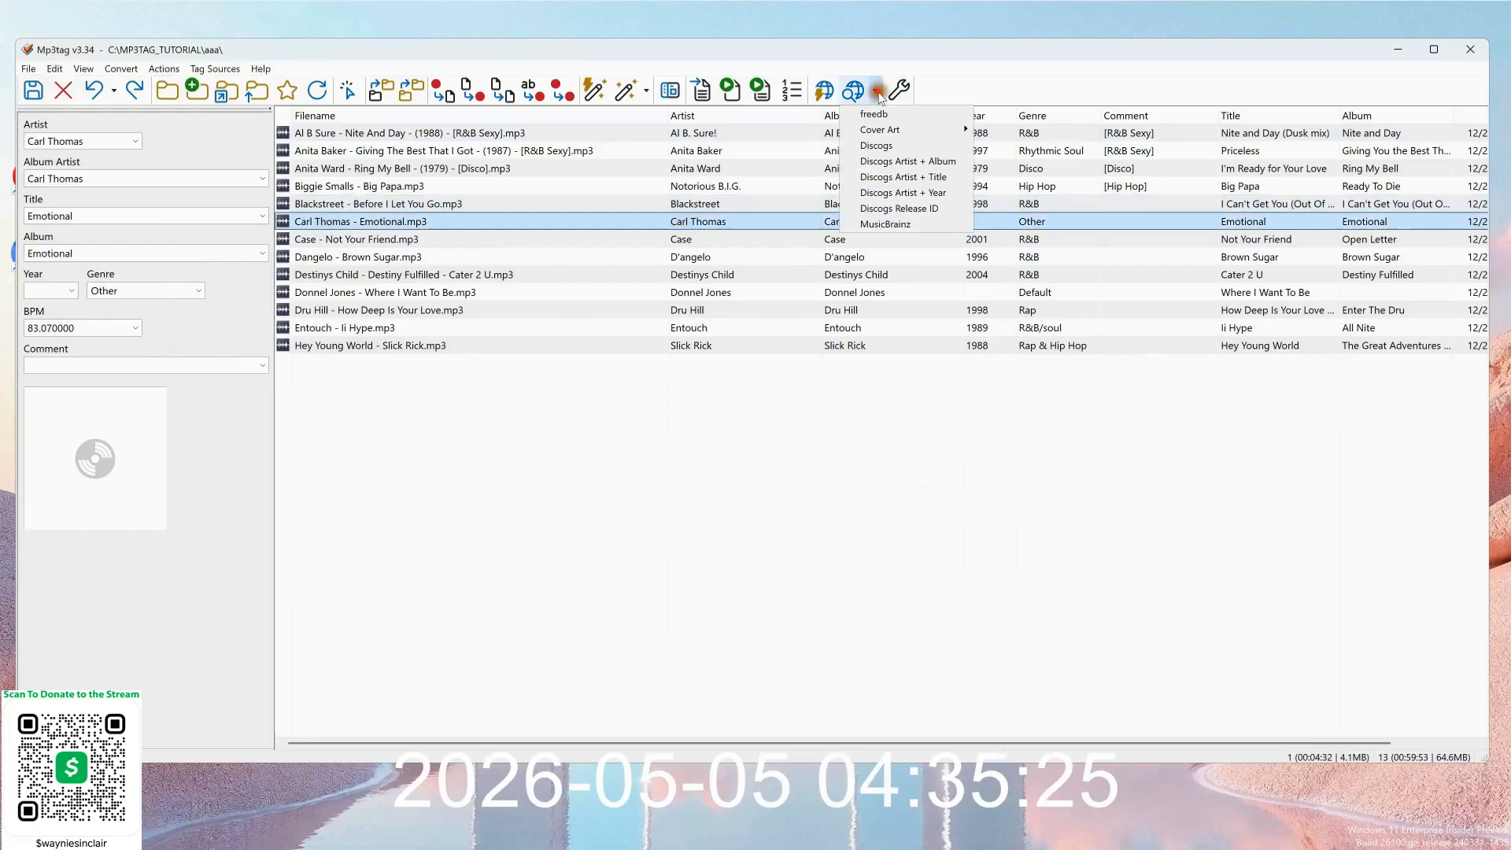
{"action": "left_click", "coordinate": [921, 226]}
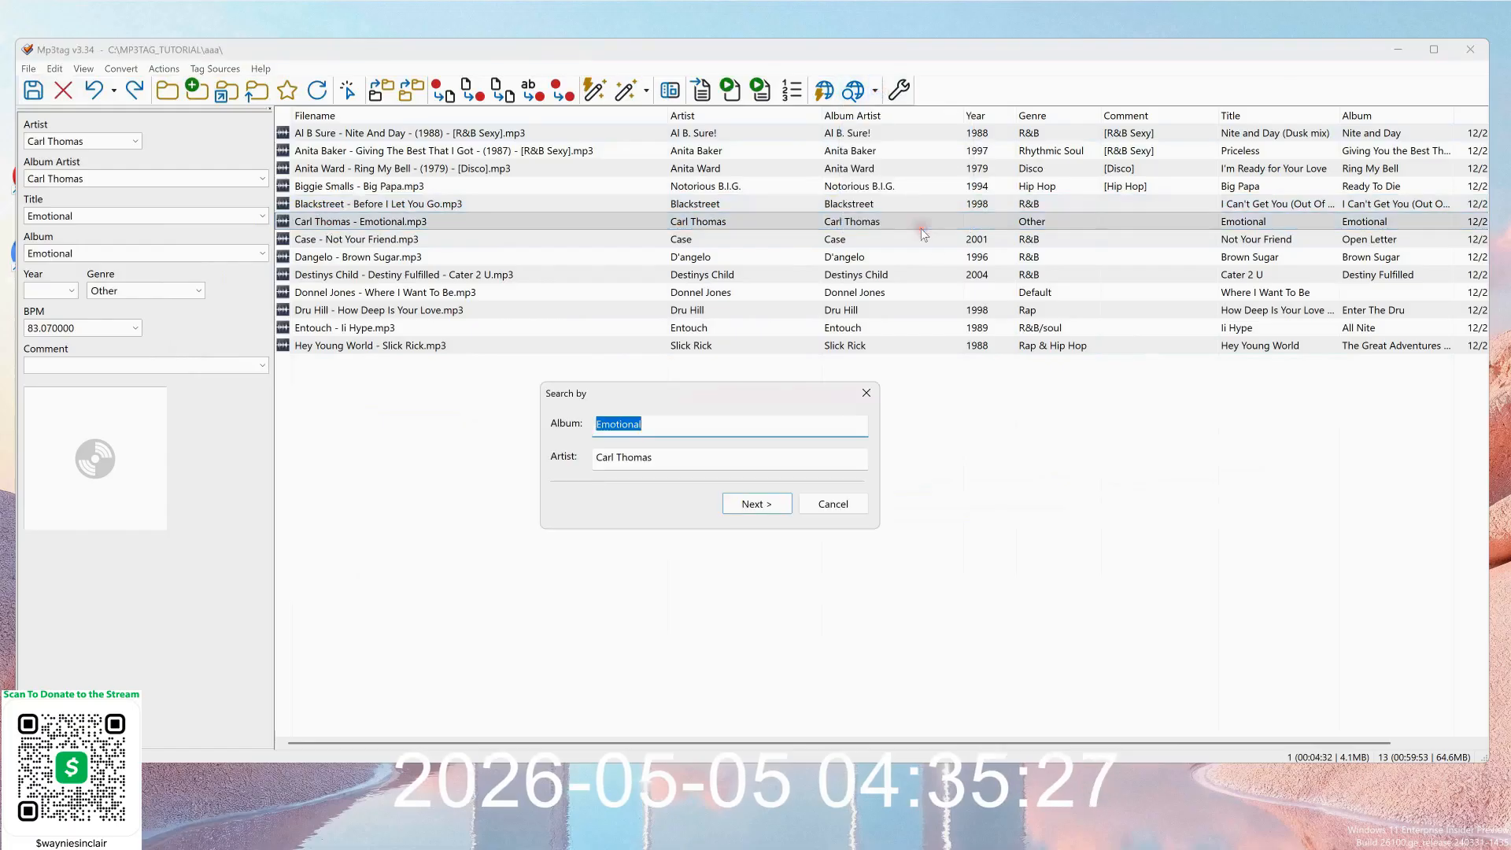
{"action": "left_click", "coordinate": [769, 502]}
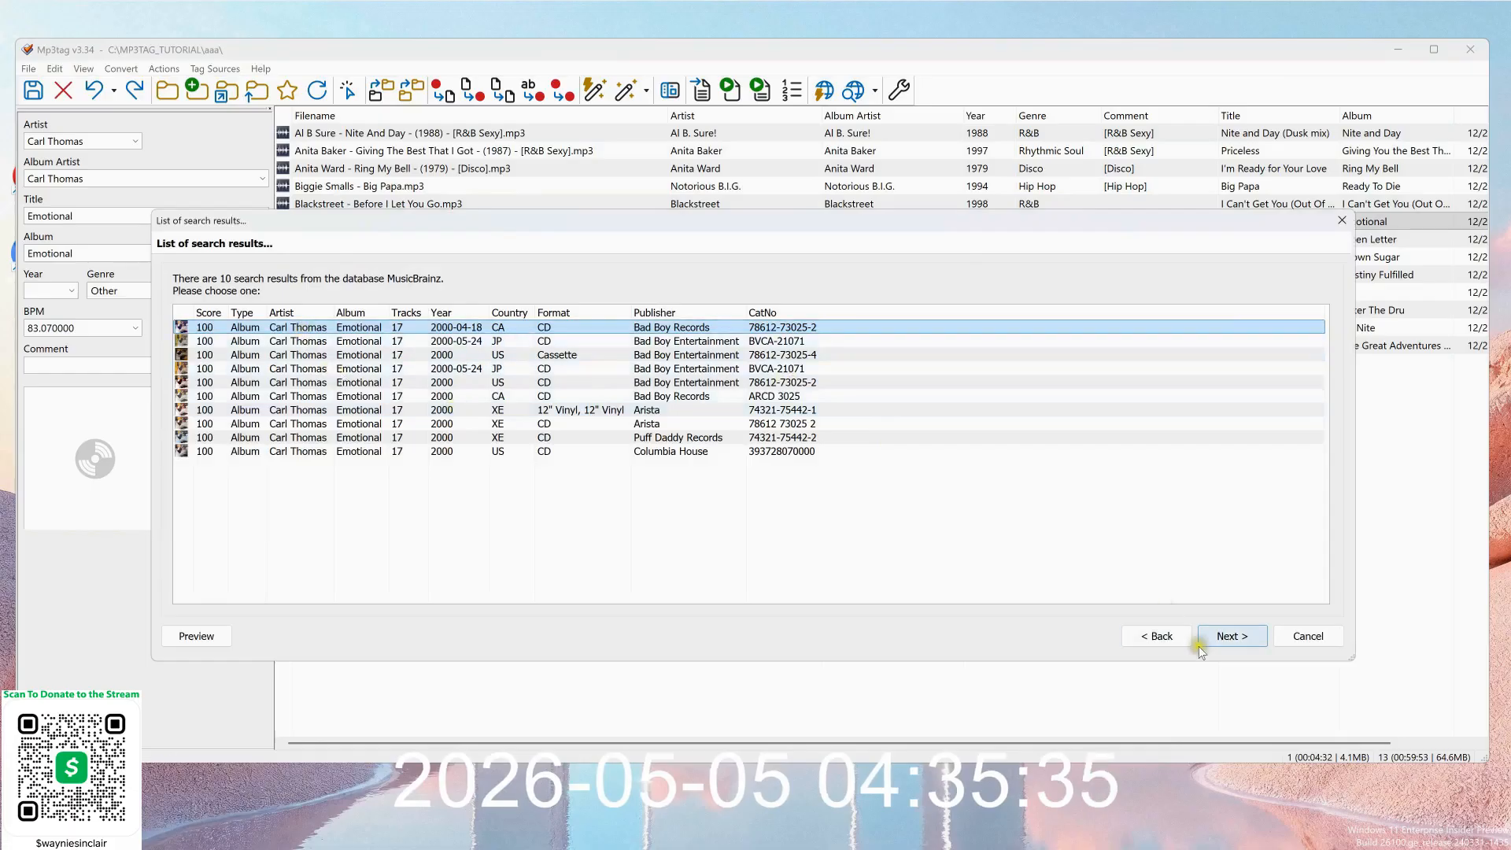
{"action": "left_click", "coordinate": [1234, 637]}
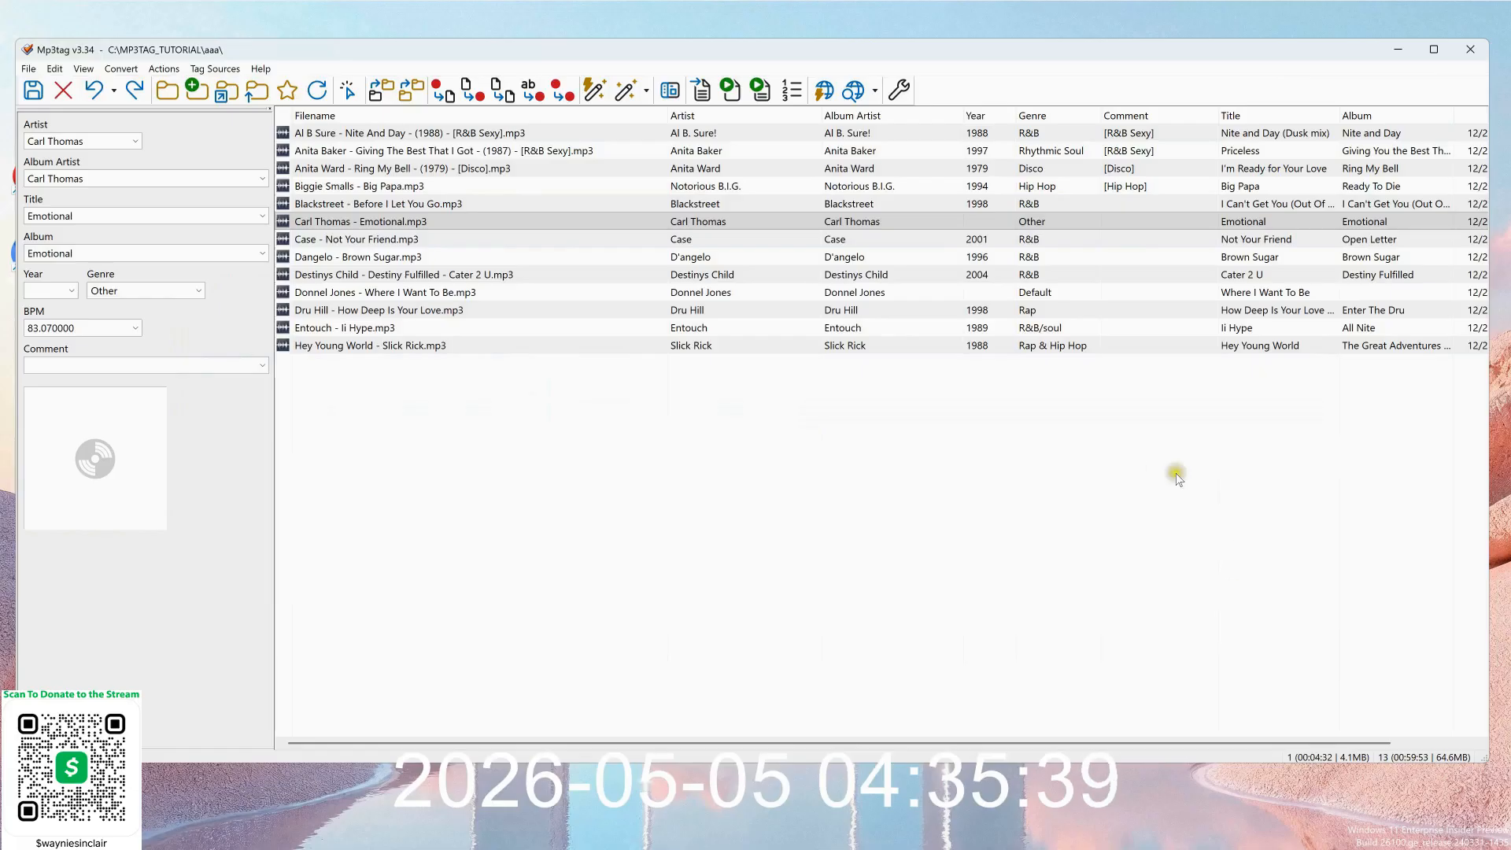
{"action": "left_click", "coordinate": [1160, 809]}
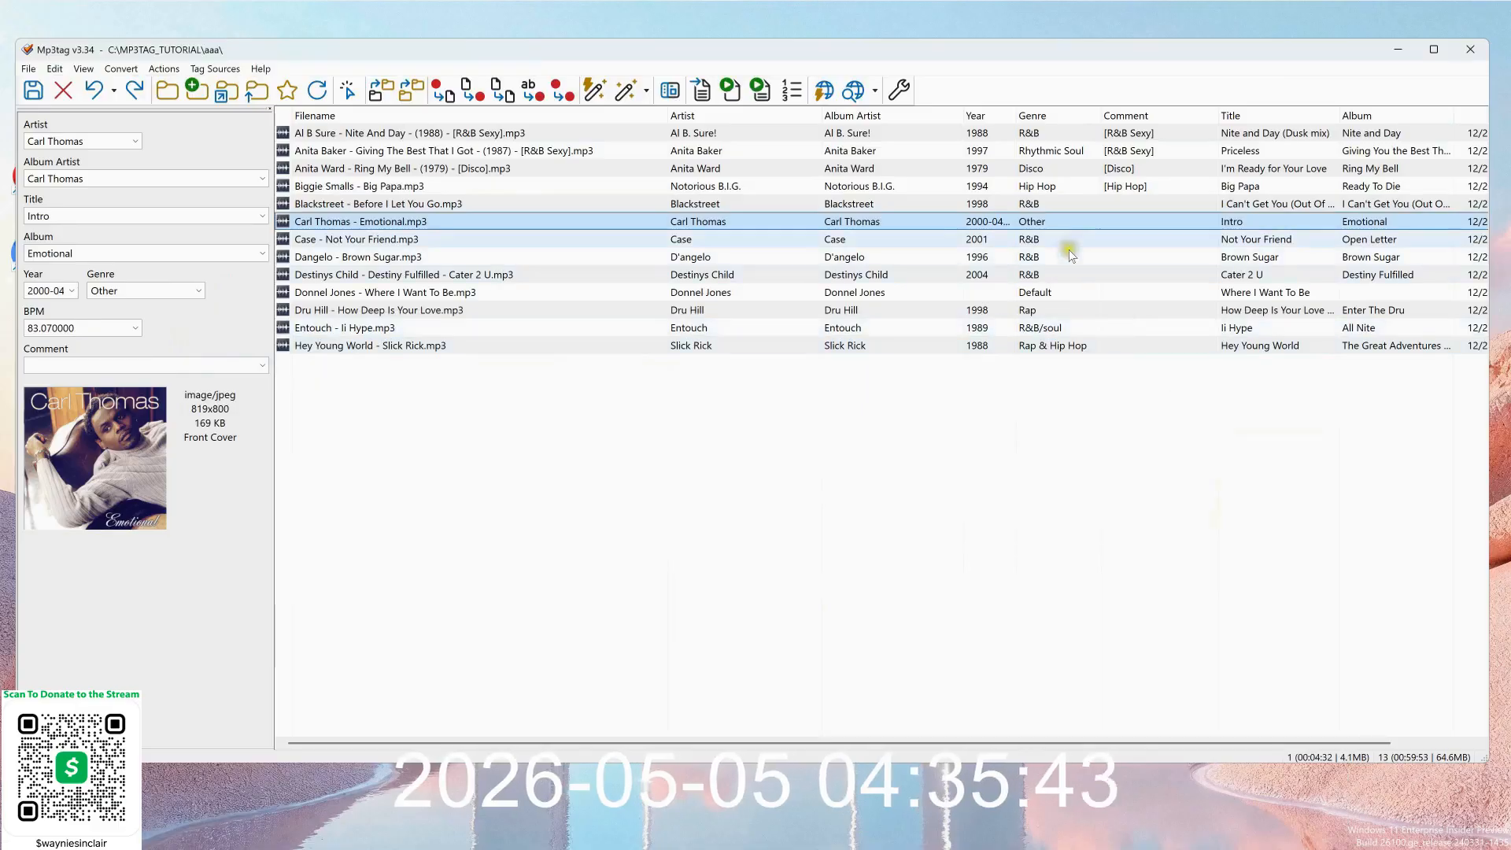
Shorten the release date of the Carl Thomas file to the year 2000.
{"action": "left_click", "coordinate": [1041, 221]}
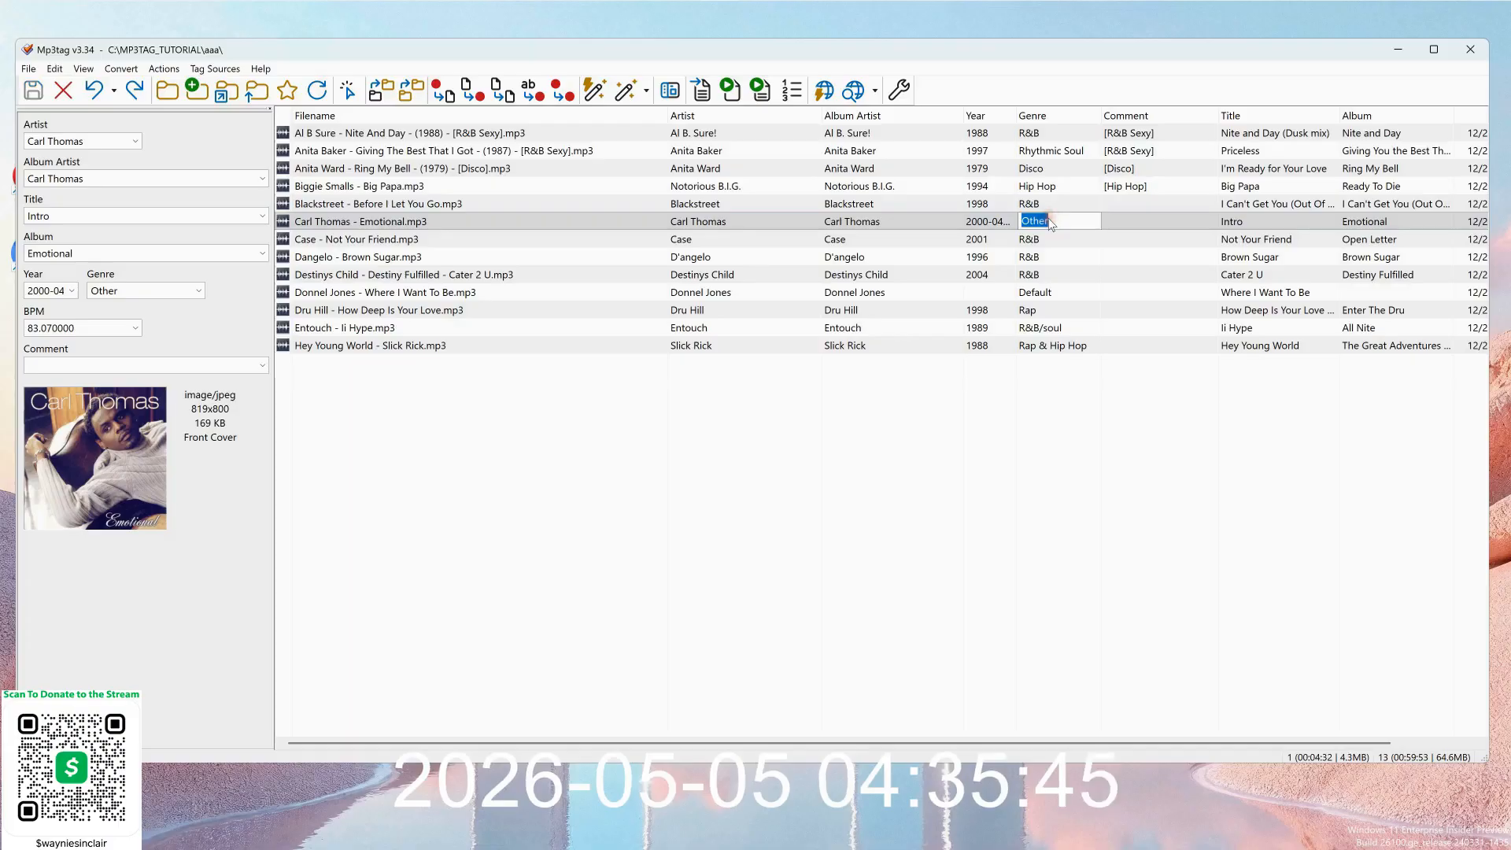
{"action": "left_click", "coordinate": [984, 222]}
{"action": "left_click_drag", "start_coordinate": [984, 221], "coordinate": [1042, 216]}
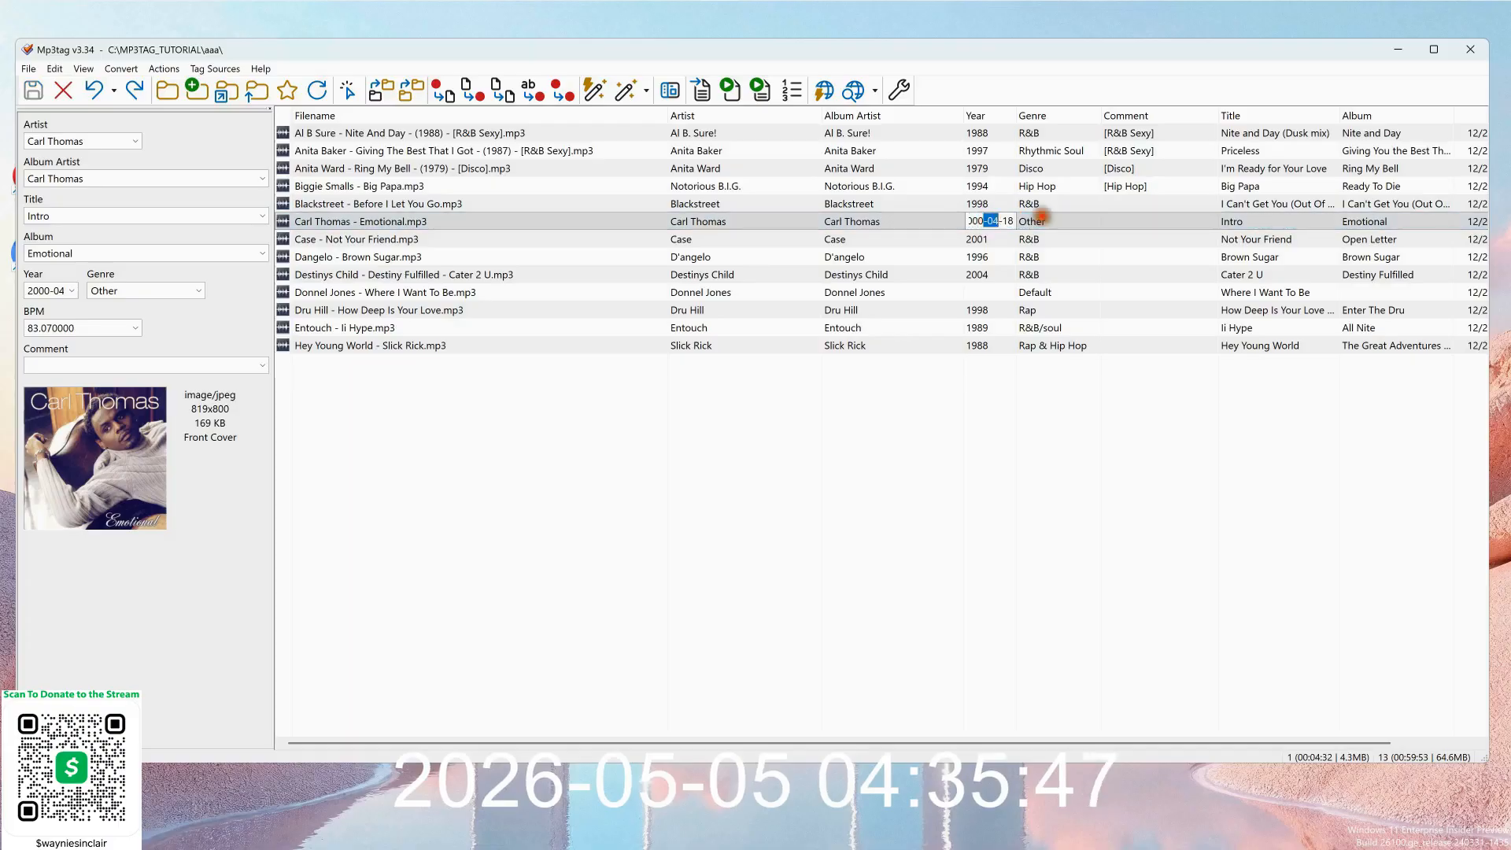
{"action": "key", "text": "BackSpace"}
{"action": "key", "text": "Return"}
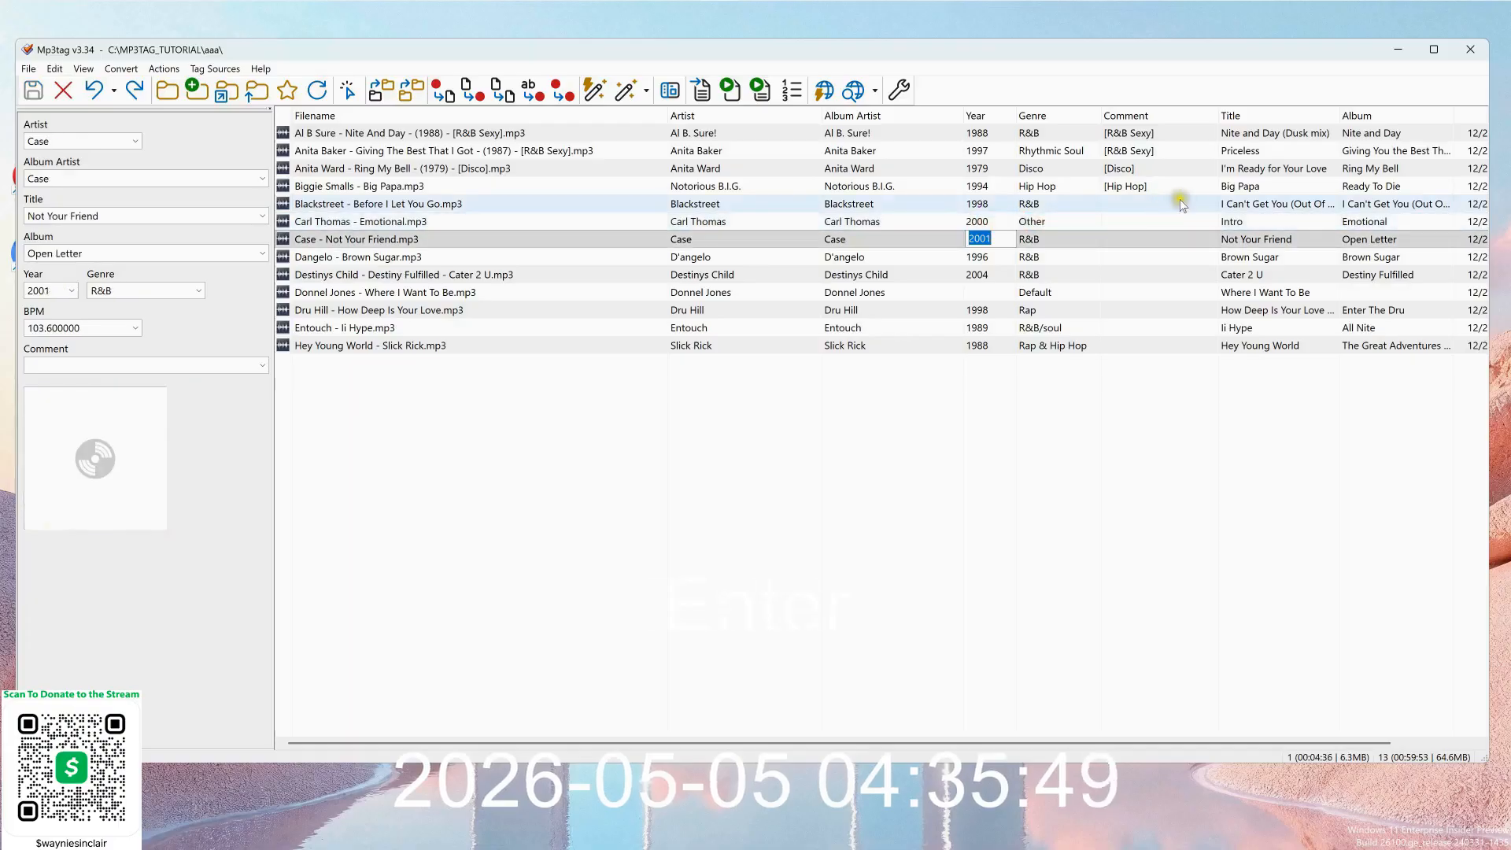
Copy the genre text R&B from the Blackstreet file into the Carl Thomas file and complete it with the suggestion "R&B Sexy".
{"action": "left_click", "coordinate": [1055, 220]}
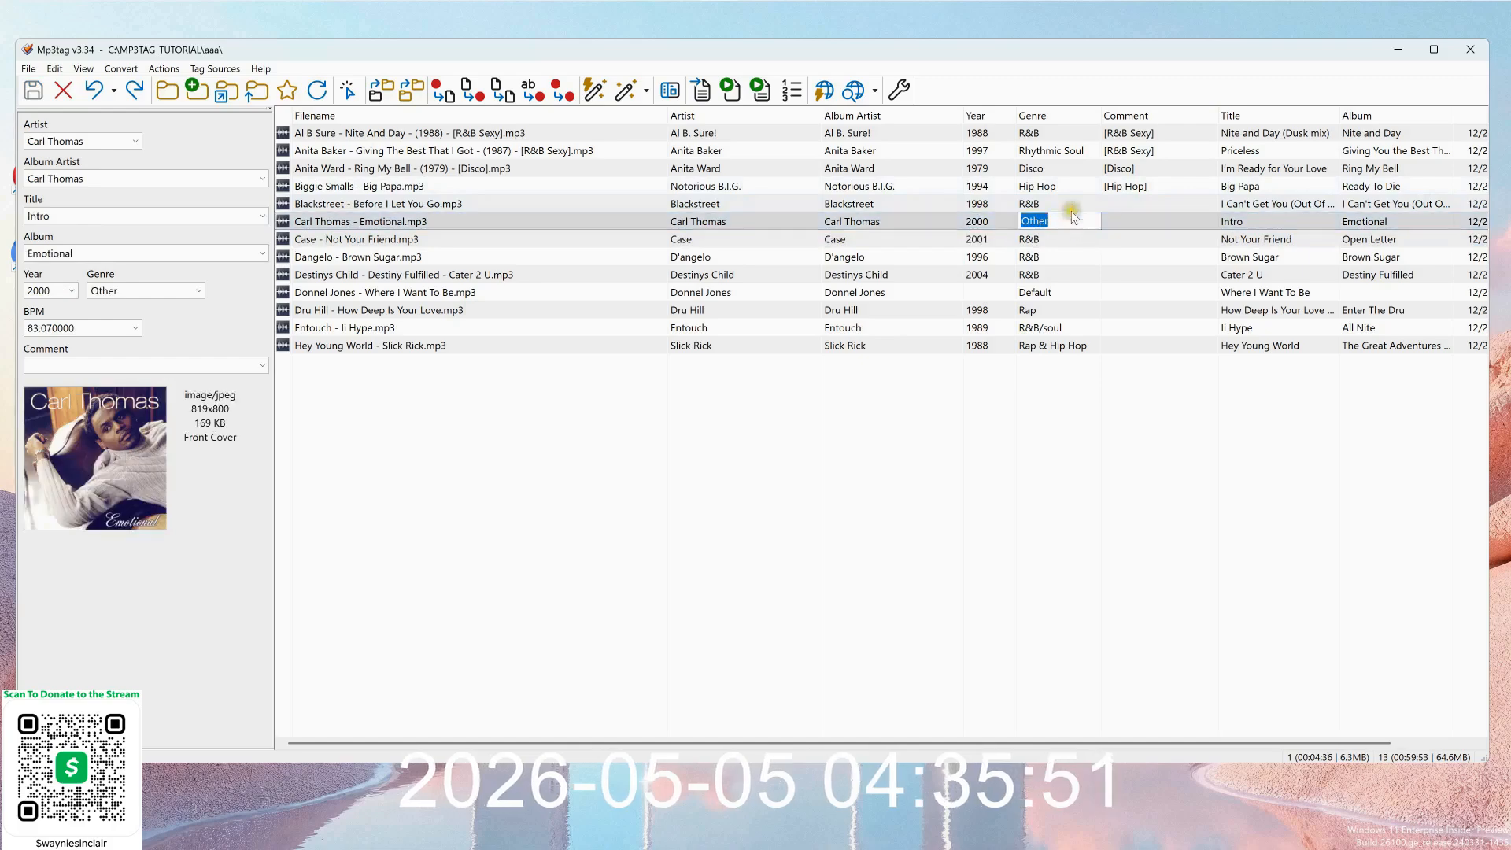
{"action": "left_click", "coordinate": [1071, 203]}
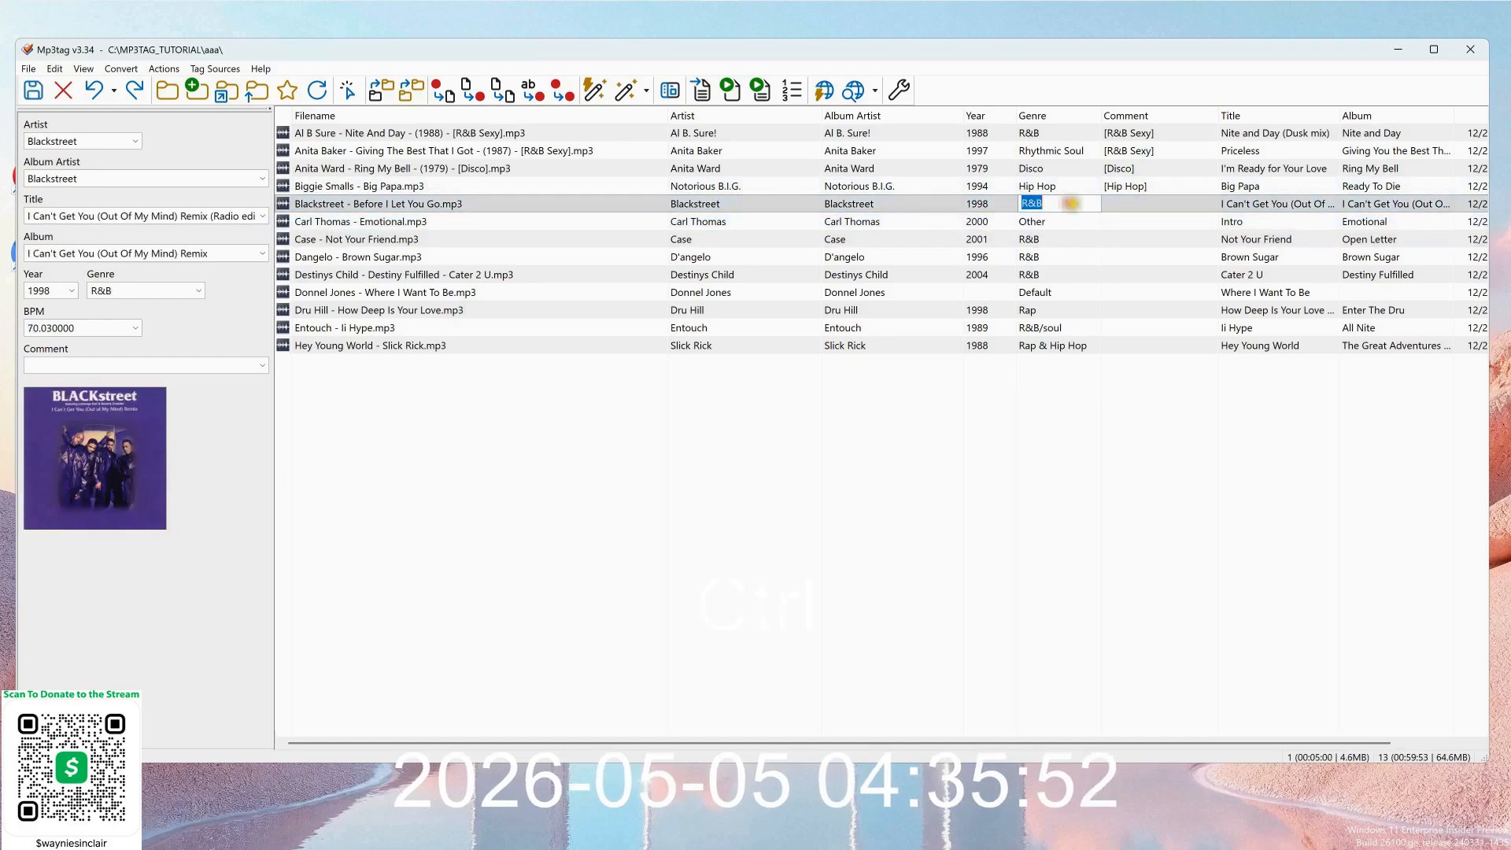
{"action": "key", "text": "ctrl+c"}
{"action": "key", "text": "Return"}
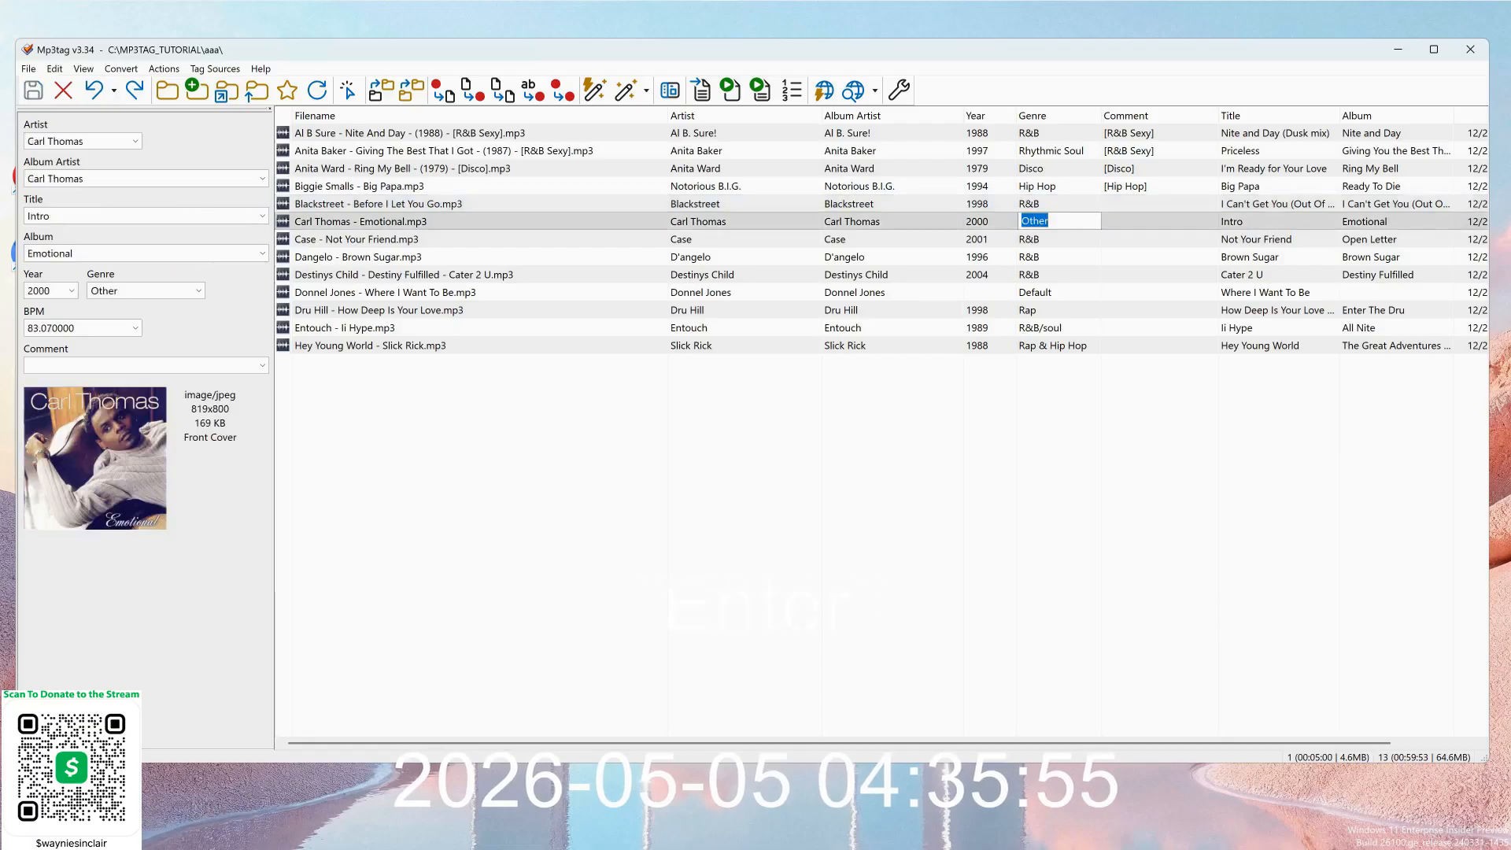
{"action": "key", "text": "ctrl+v"}
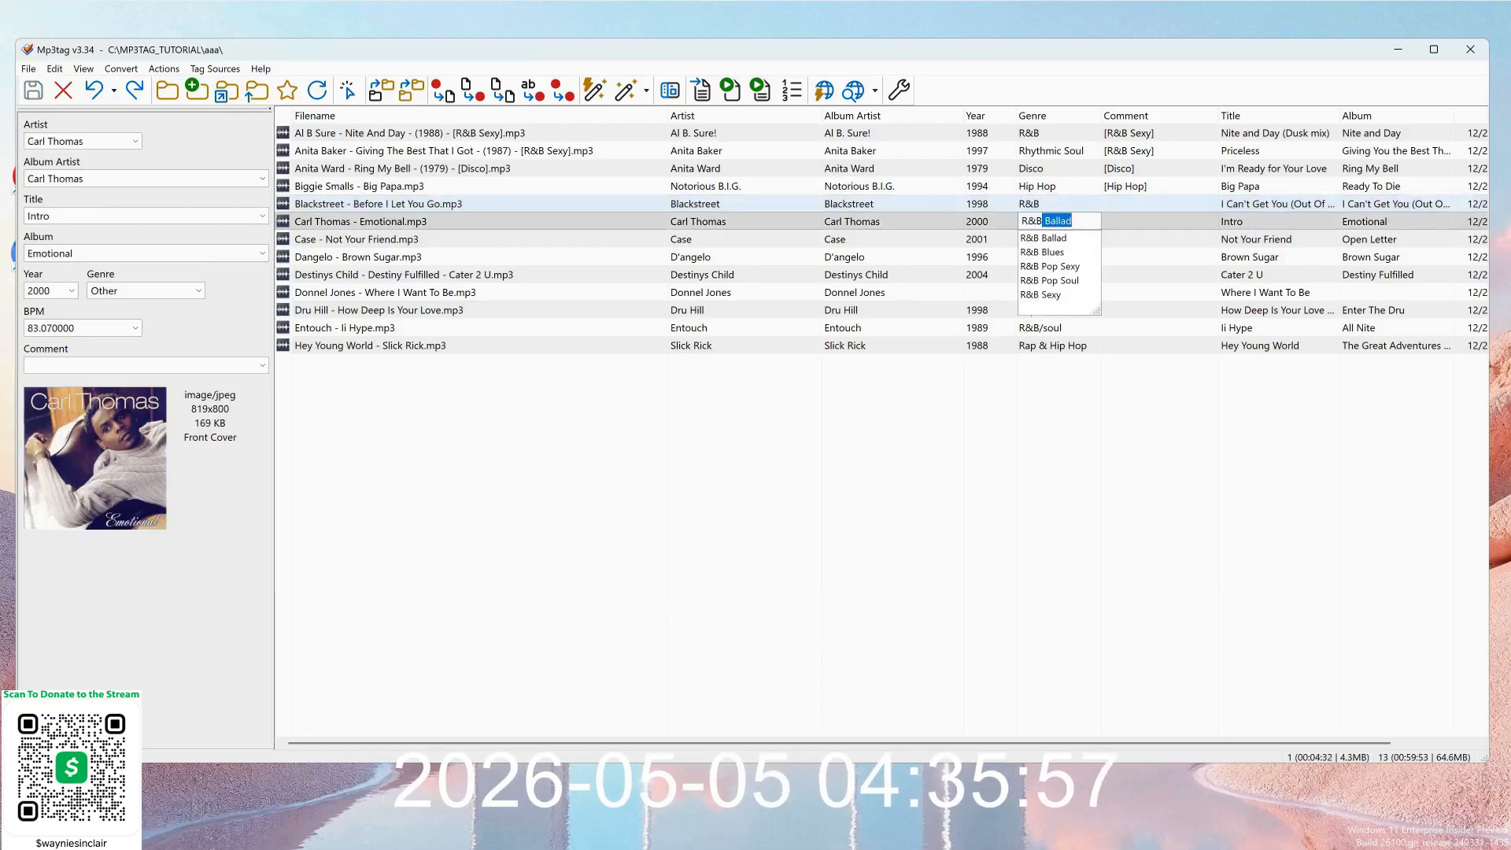
{"action": "left_click", "coordinate": [1050, 294]}
Fill the Carl Thomas file's comment with the suggested entry [R&B Sexy].
{"action": "left_click", "coordinate": [1133, 221]}
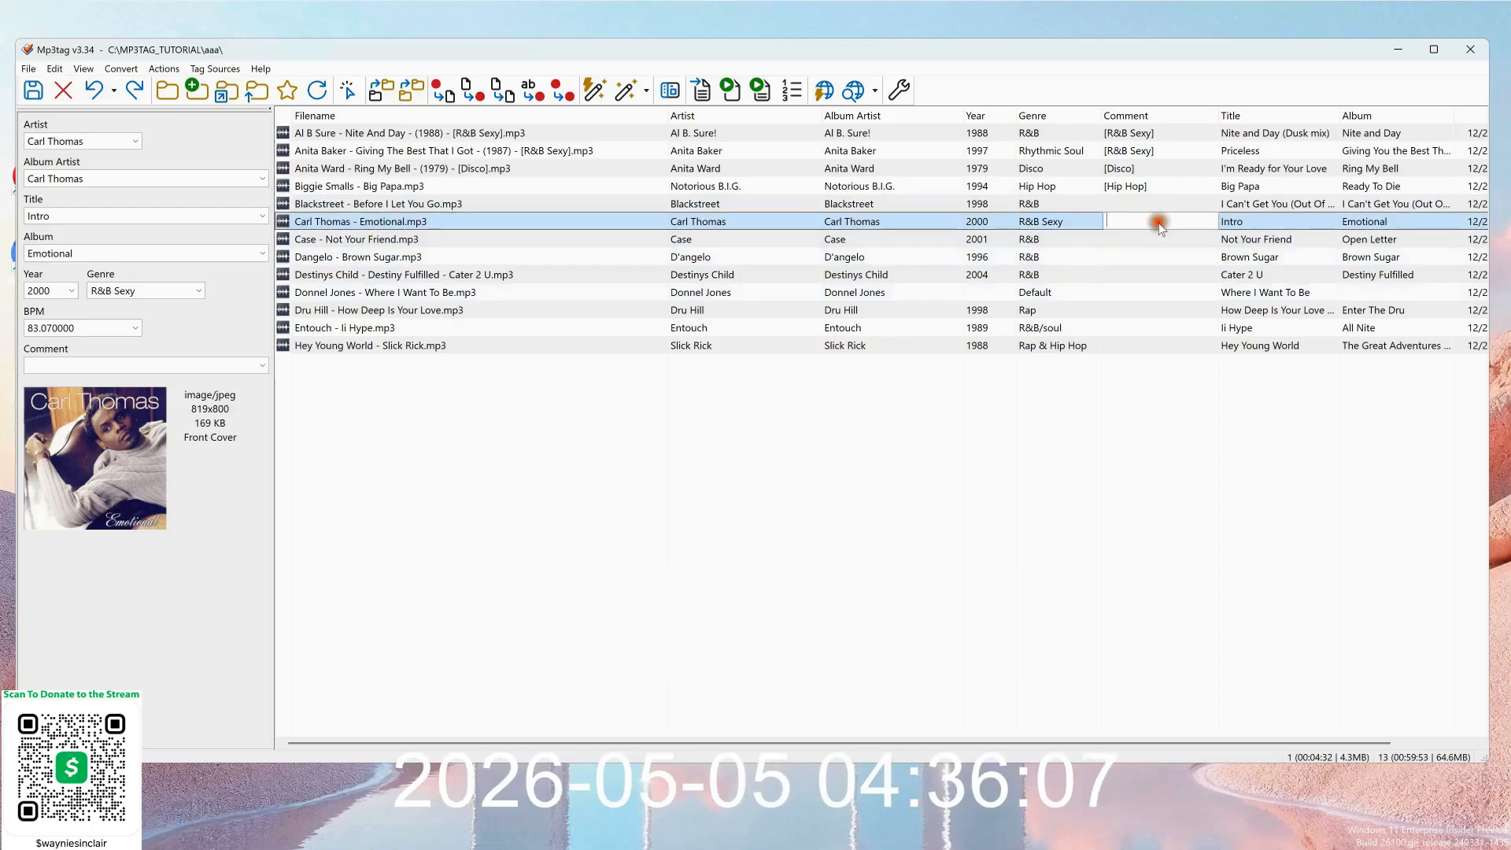
{"action": "left_click", "coordinate": [1160, 219]}
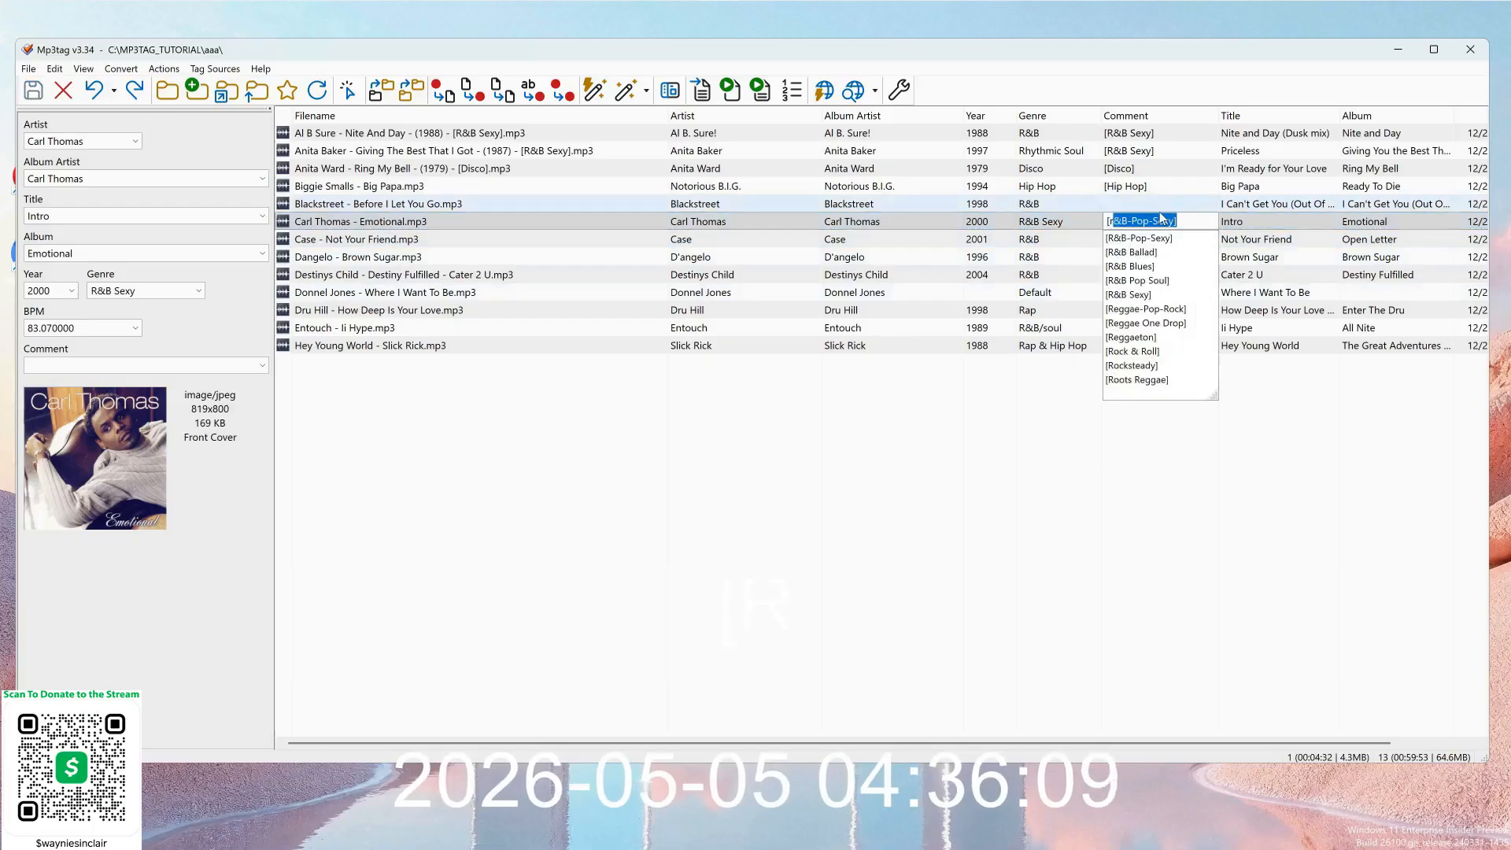
{"action": "left_click", "coordinate": [1164, 294]}
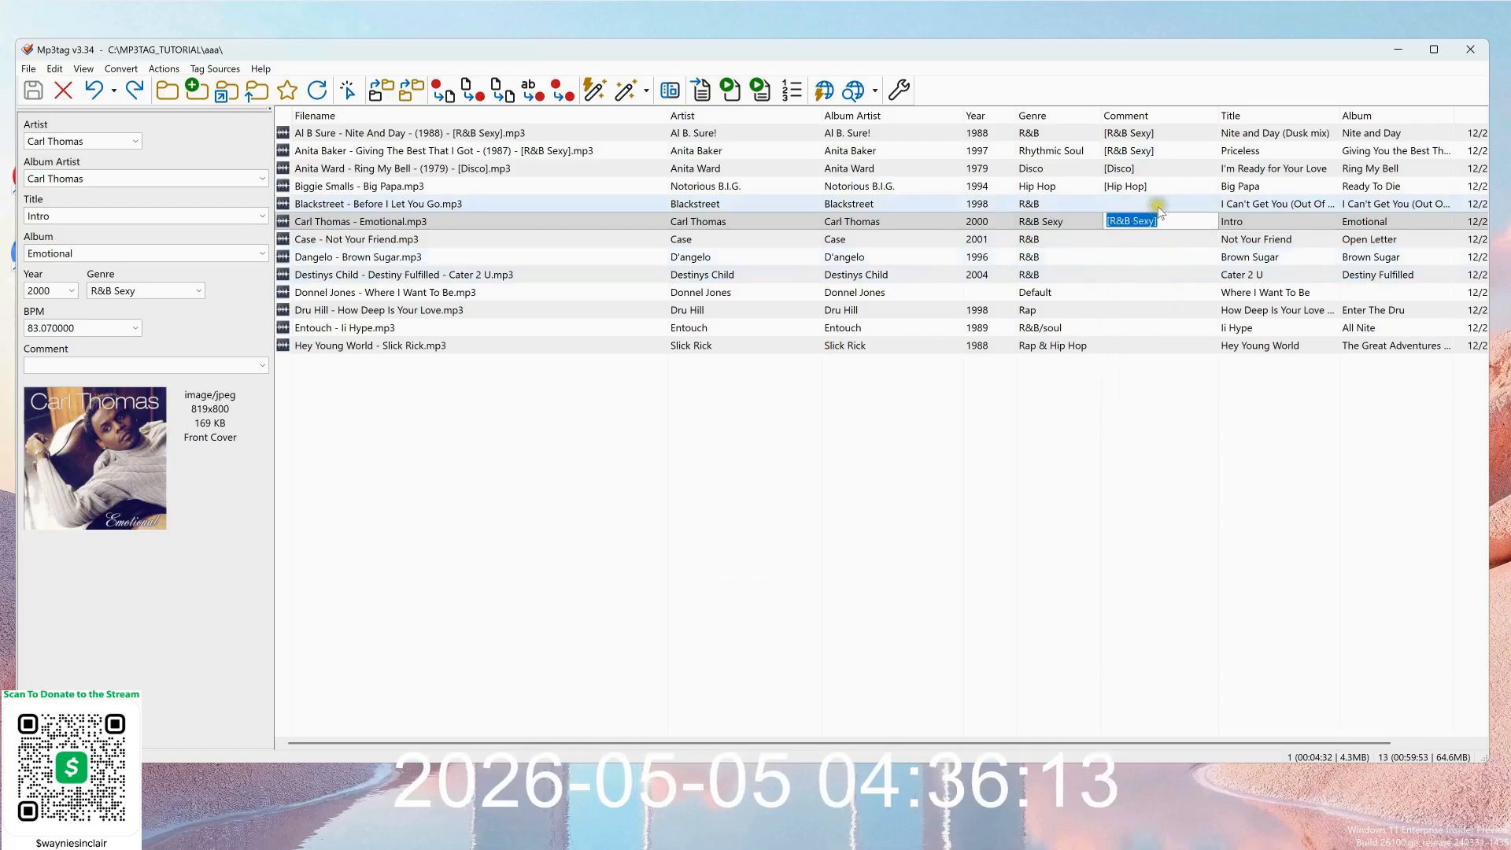
{"action": "left_click", "coordinate": [1041, 203]}
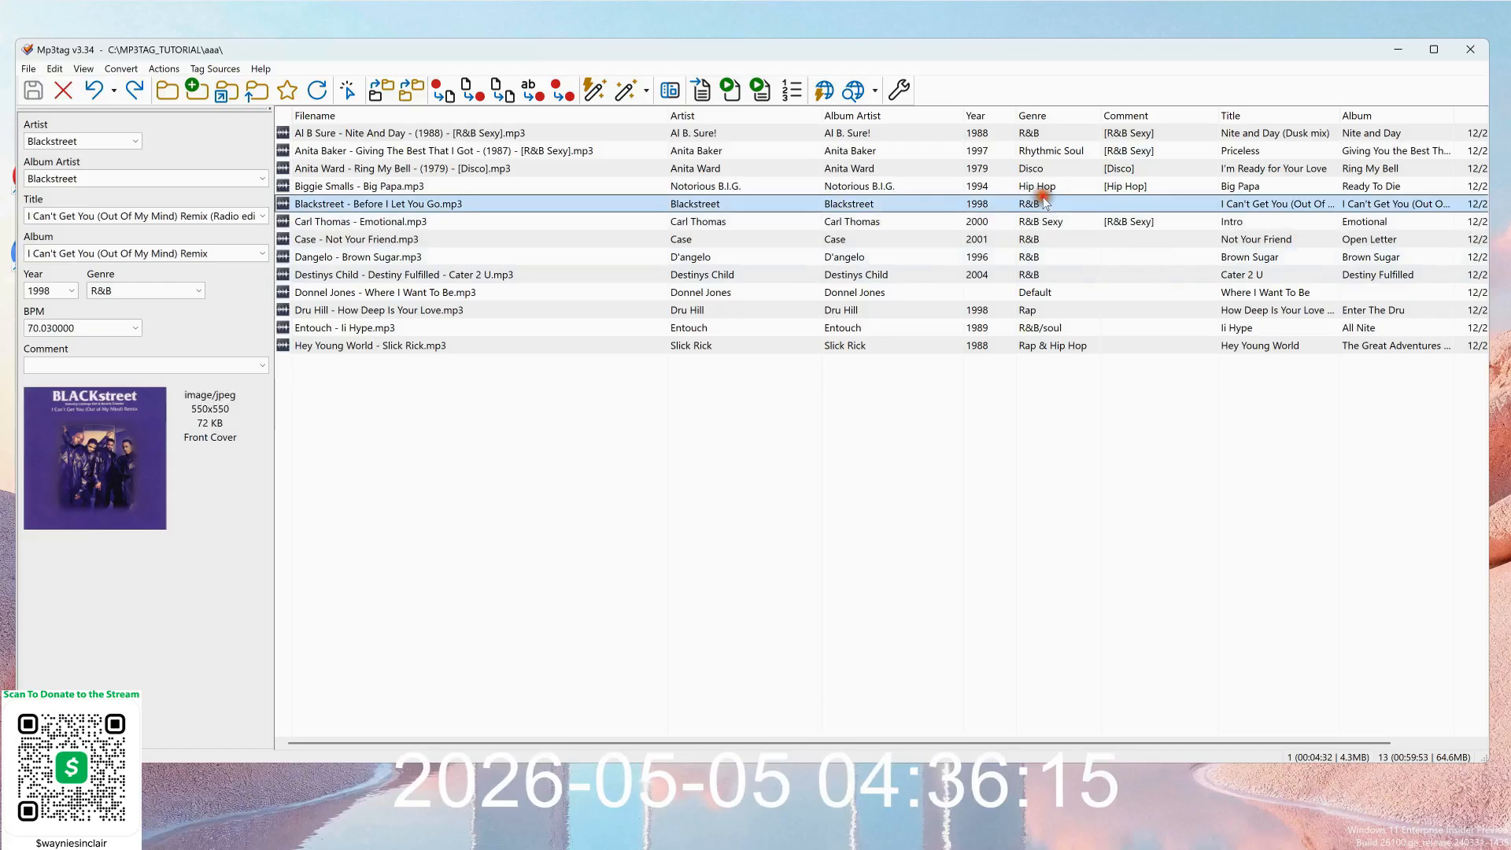
Copy the [R&B Sexy] comment from the Carl Thomas file into the Blackstreet file's comment.
{"action": "left_click", "coordinate": [1136, 228]}
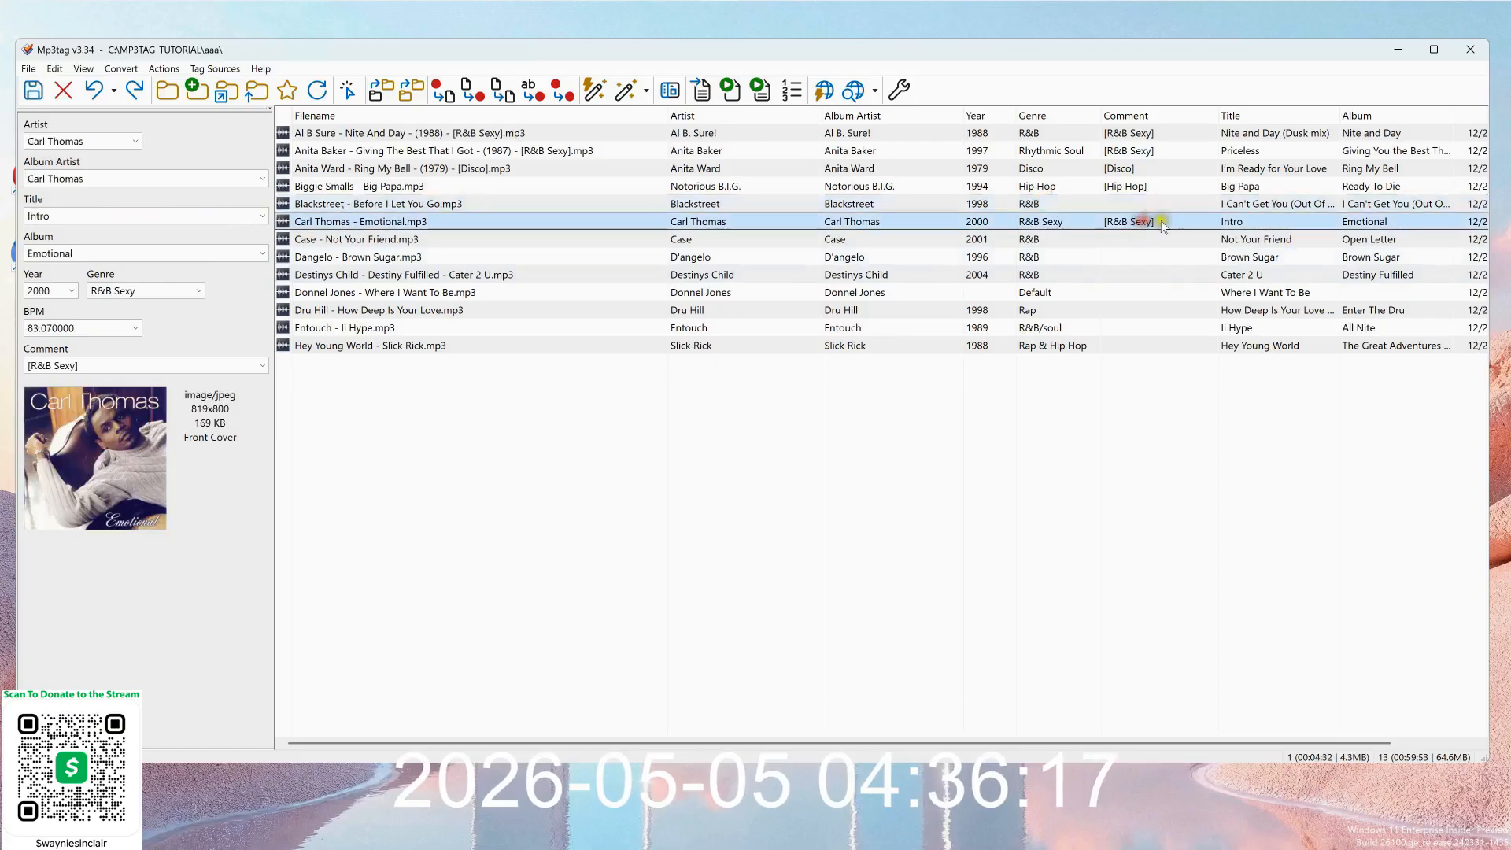
{"action": "left_click", "coordinate": [1136, 224]}
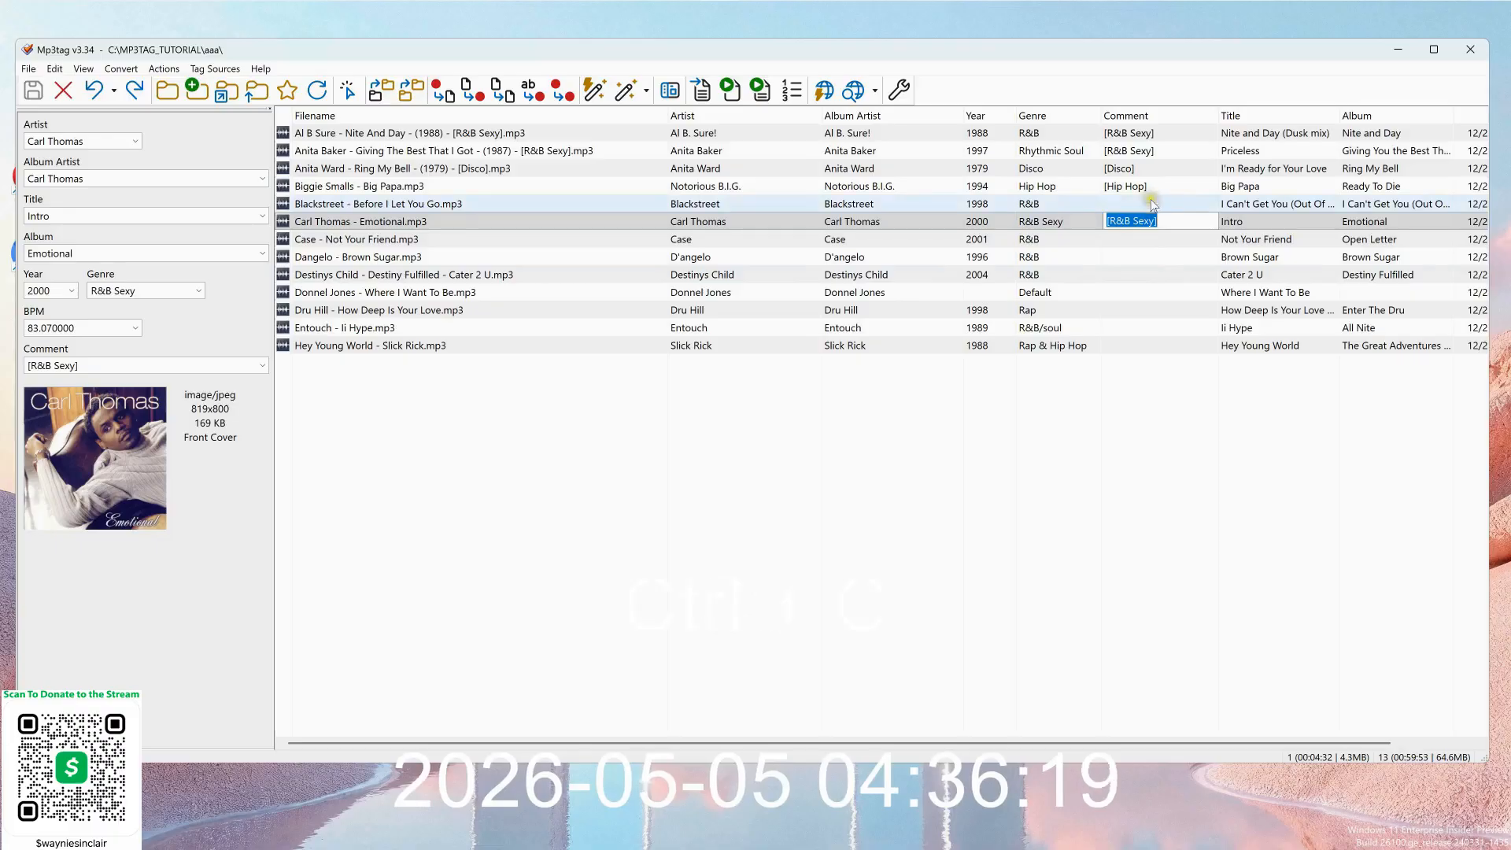
{"action": "left_click", "coordinate": [1152, 203]}
{"action": "left_click", "coordinate": [1153, 203]}
{"action": "key", "text": "ctrl+v"}
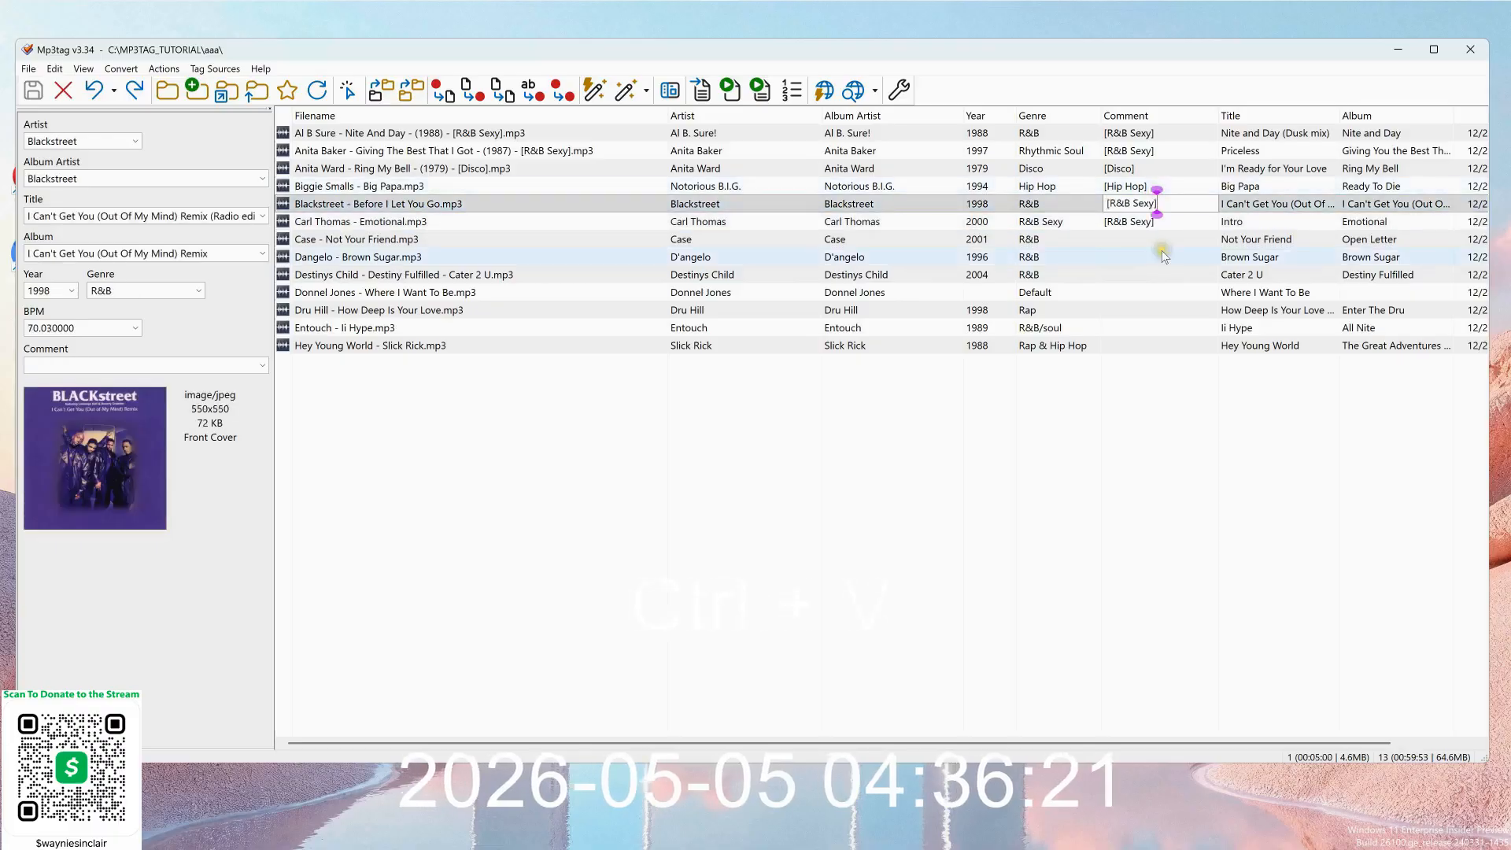
{"action": "left_click", "coordinate": [1113, 422]}
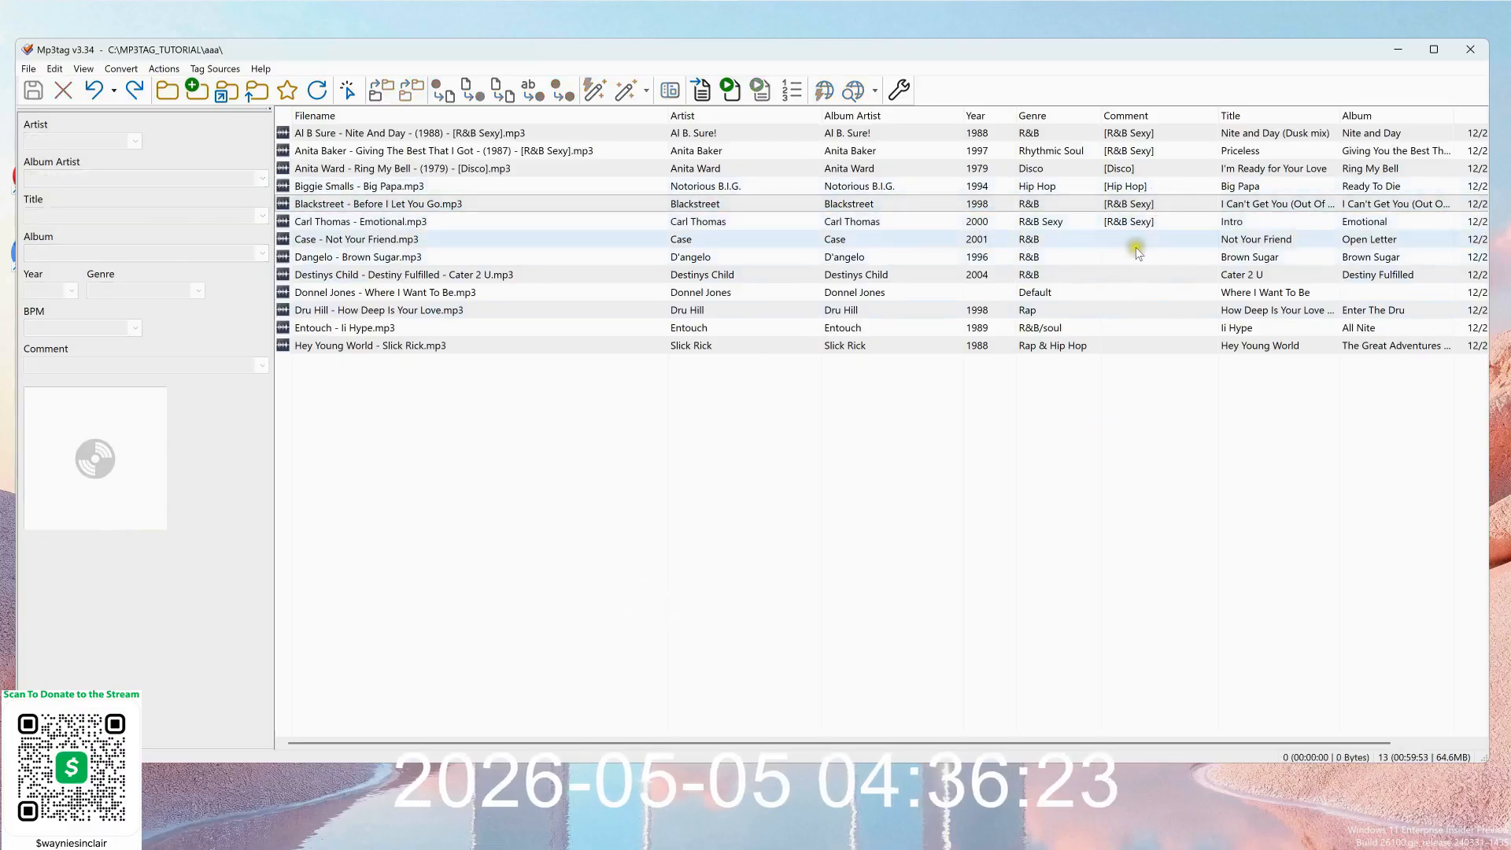
{"action": "left_click", "coordinate": [1134, 223]}
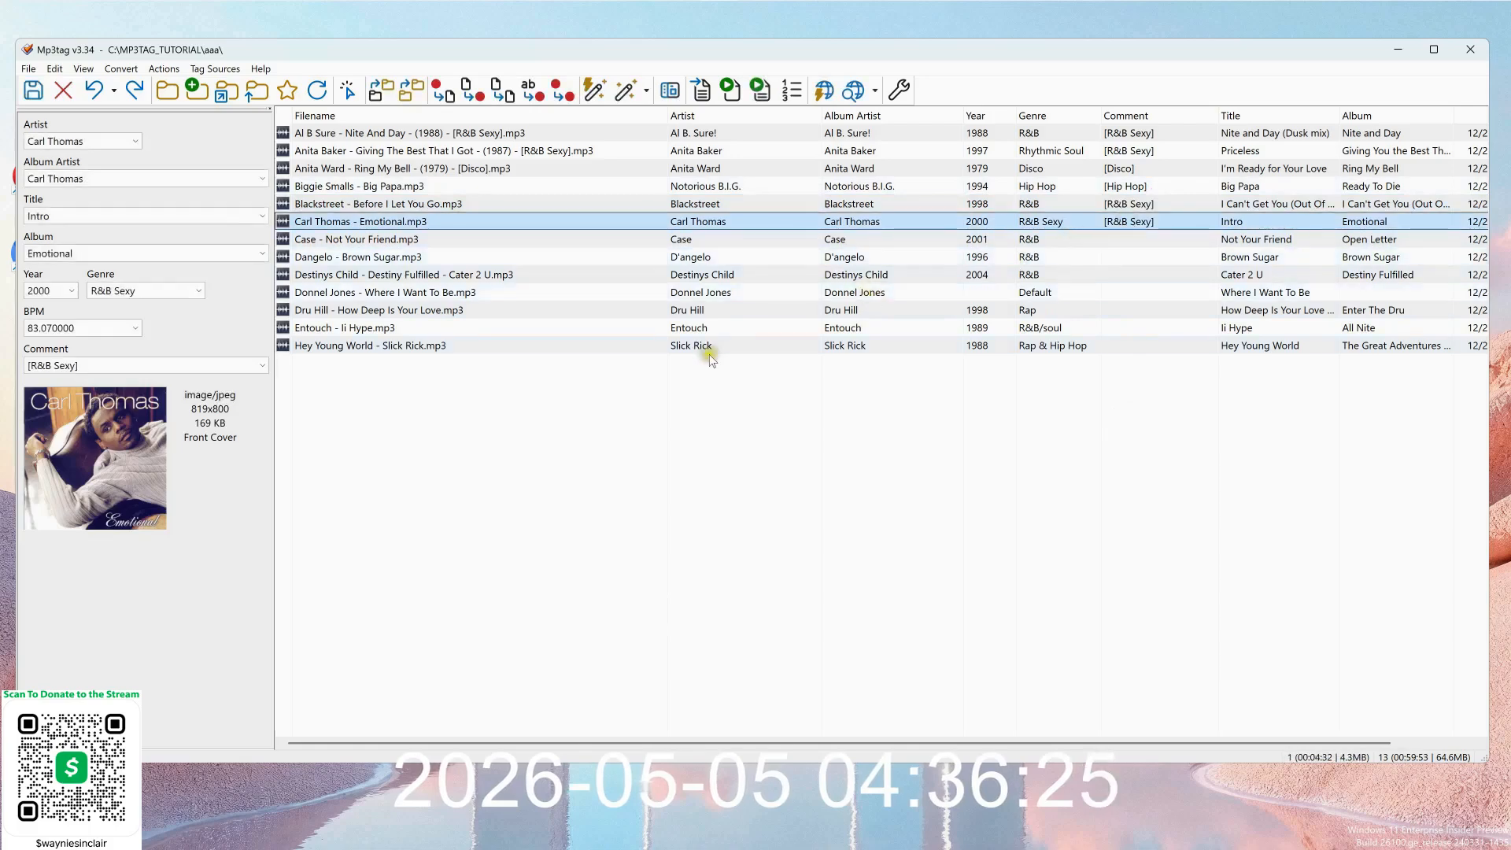
Try to look up the Case file on MusicBrainz using the album name "not your friend" and artist Case.
{"action": "left_click", "coordinate": [439, 237]}
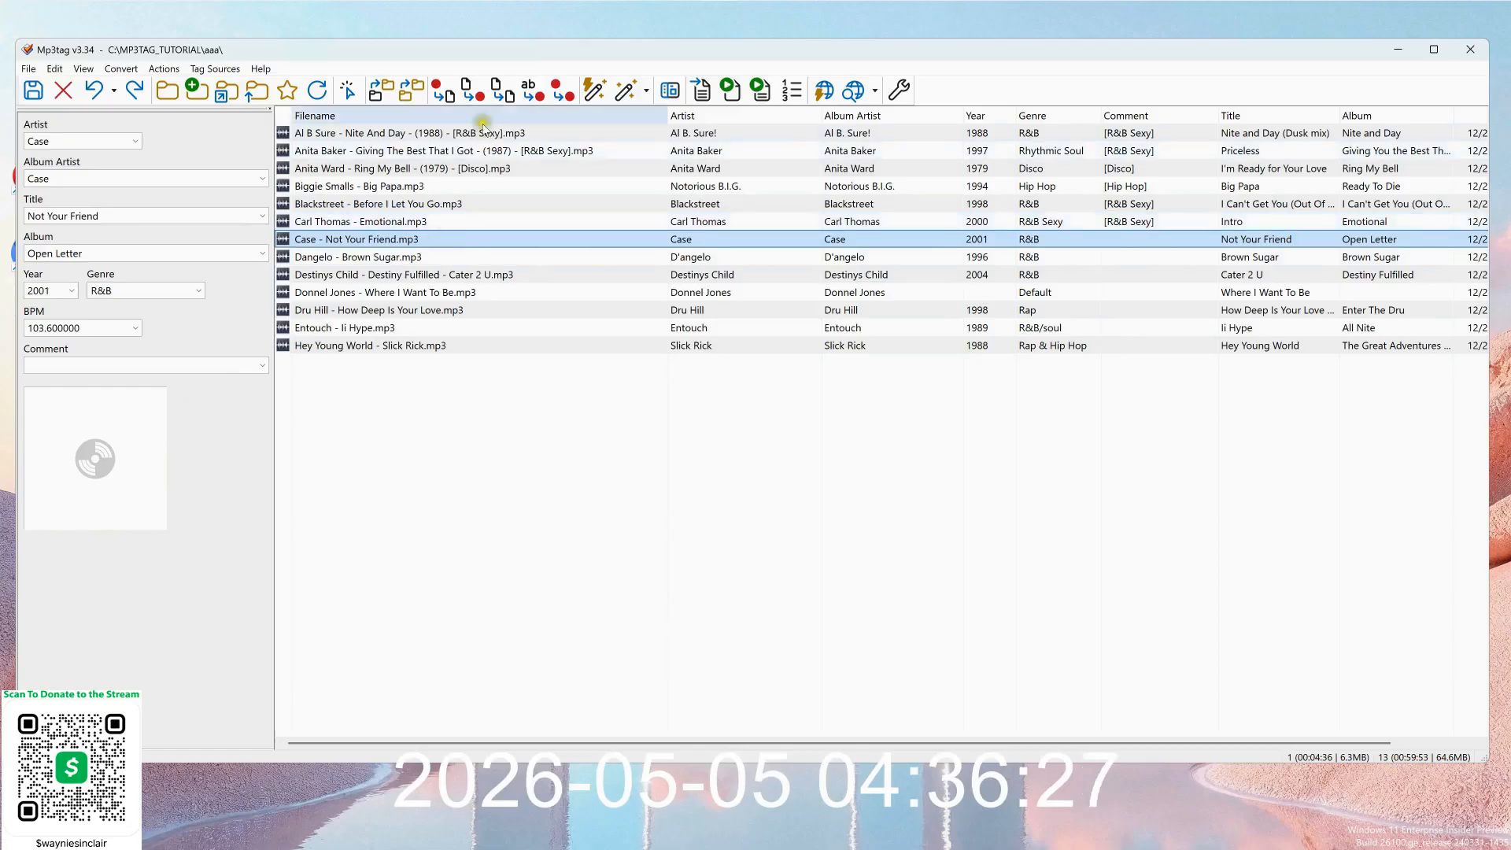
{"action": "left_click", "coordinate": [875, 91]}
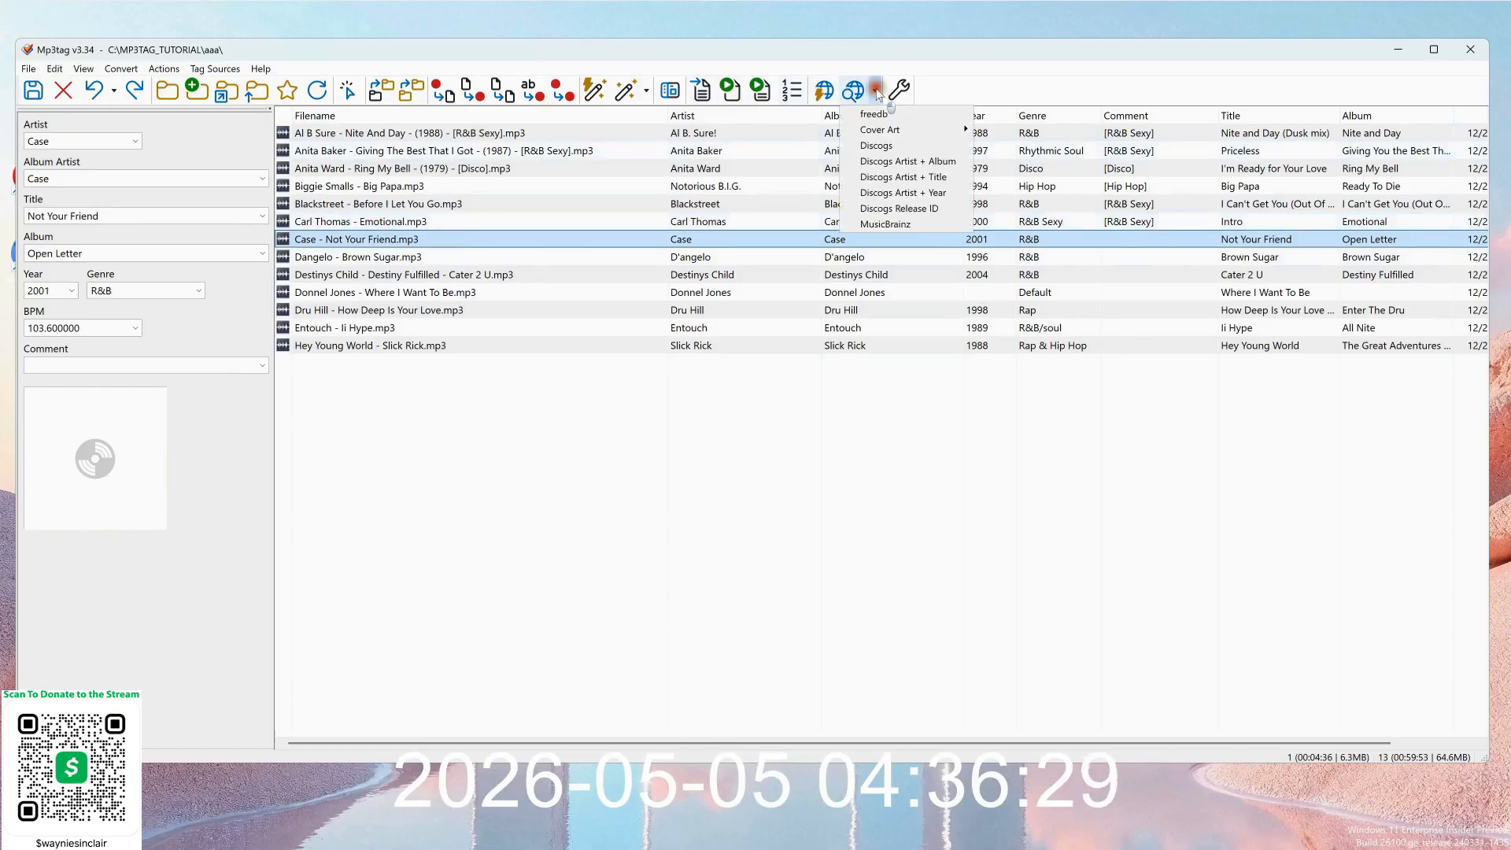
{"action": "left_click", "coordinate": [905, 219]}
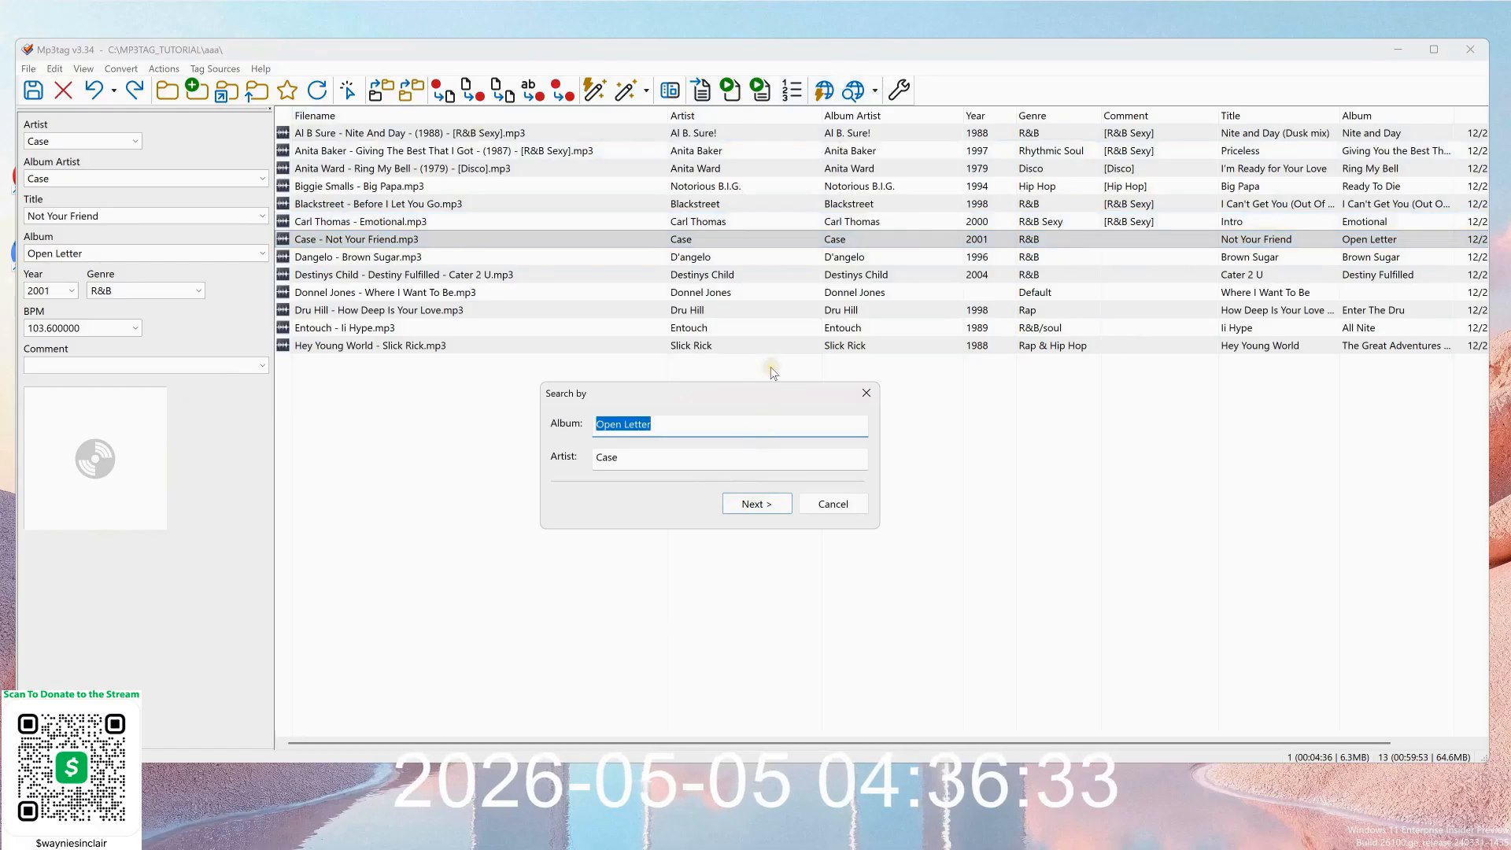
{"action": "type", "text": "not yo"}
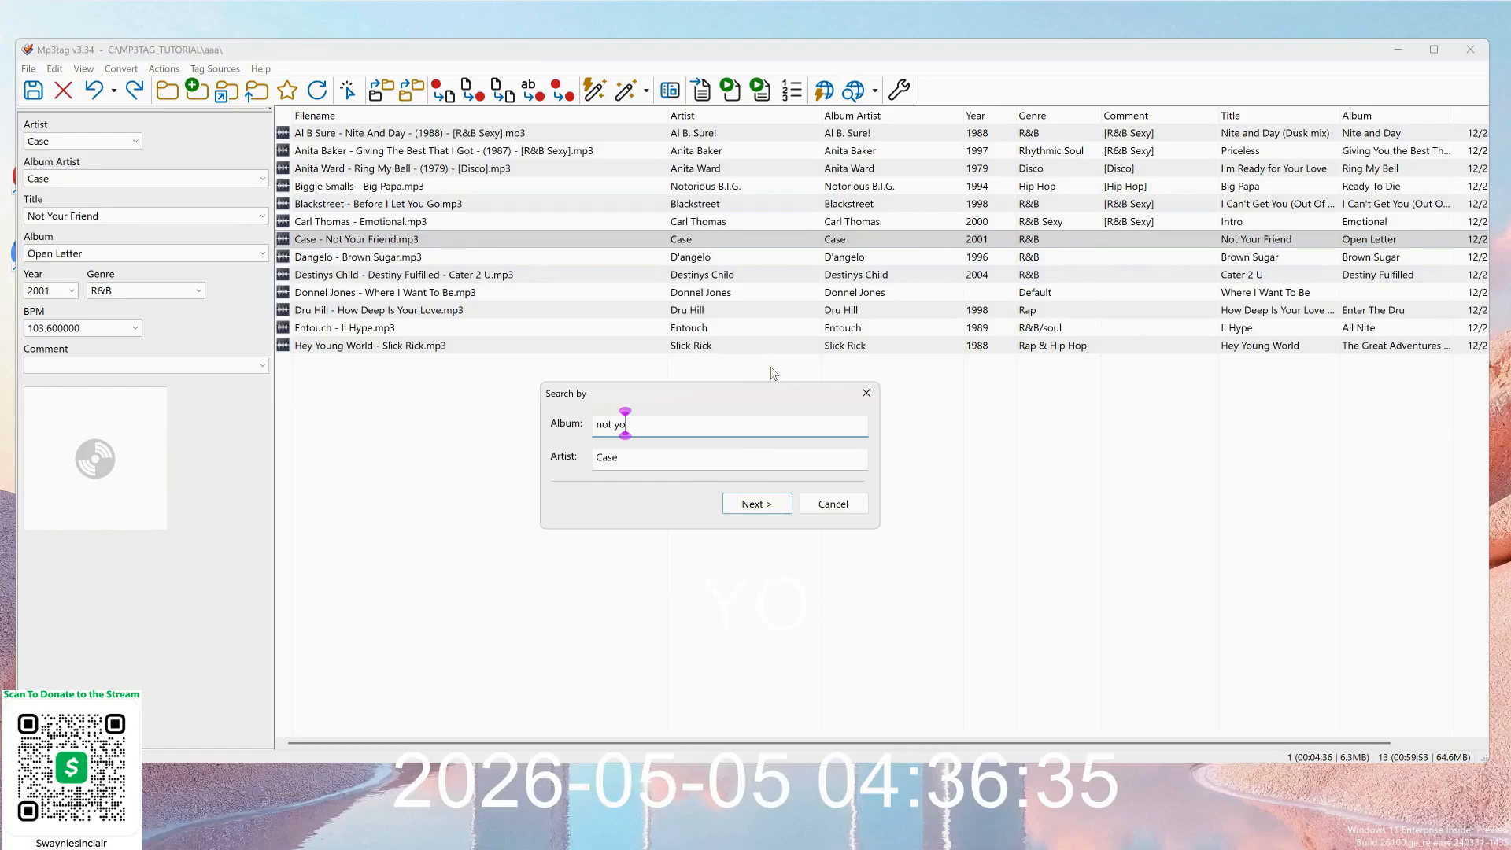
{"action": "type", "text": "ur friend"}
{"action": "key", "text": "Return"}
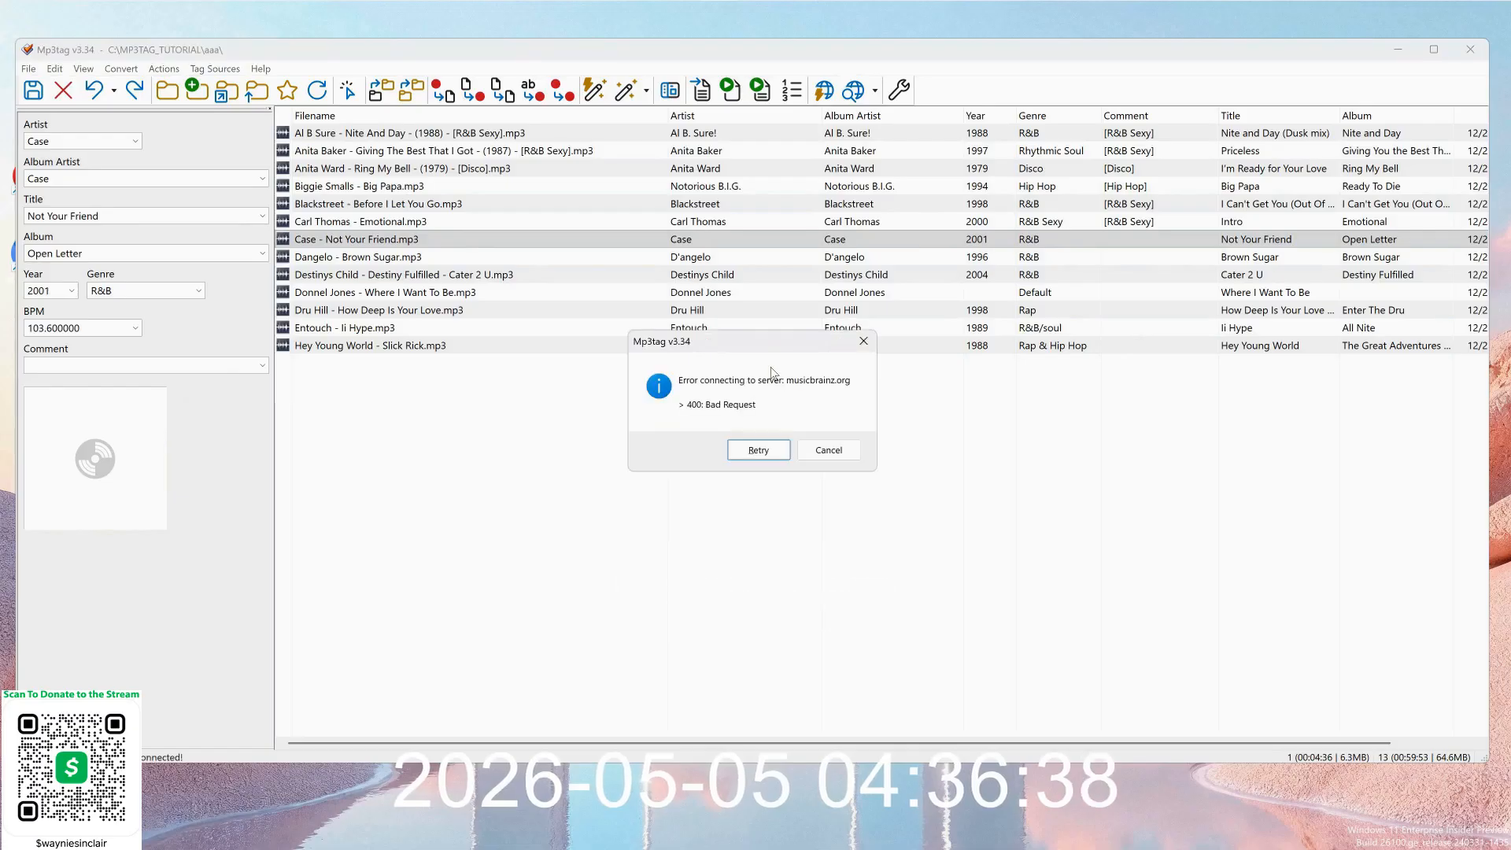
{"action": "left_click", "coordinate": [829, 449]}
Search Discogs for the Case file using the album name "not your friend".
{"action": "left_click", "coordinate": [875, 91]}
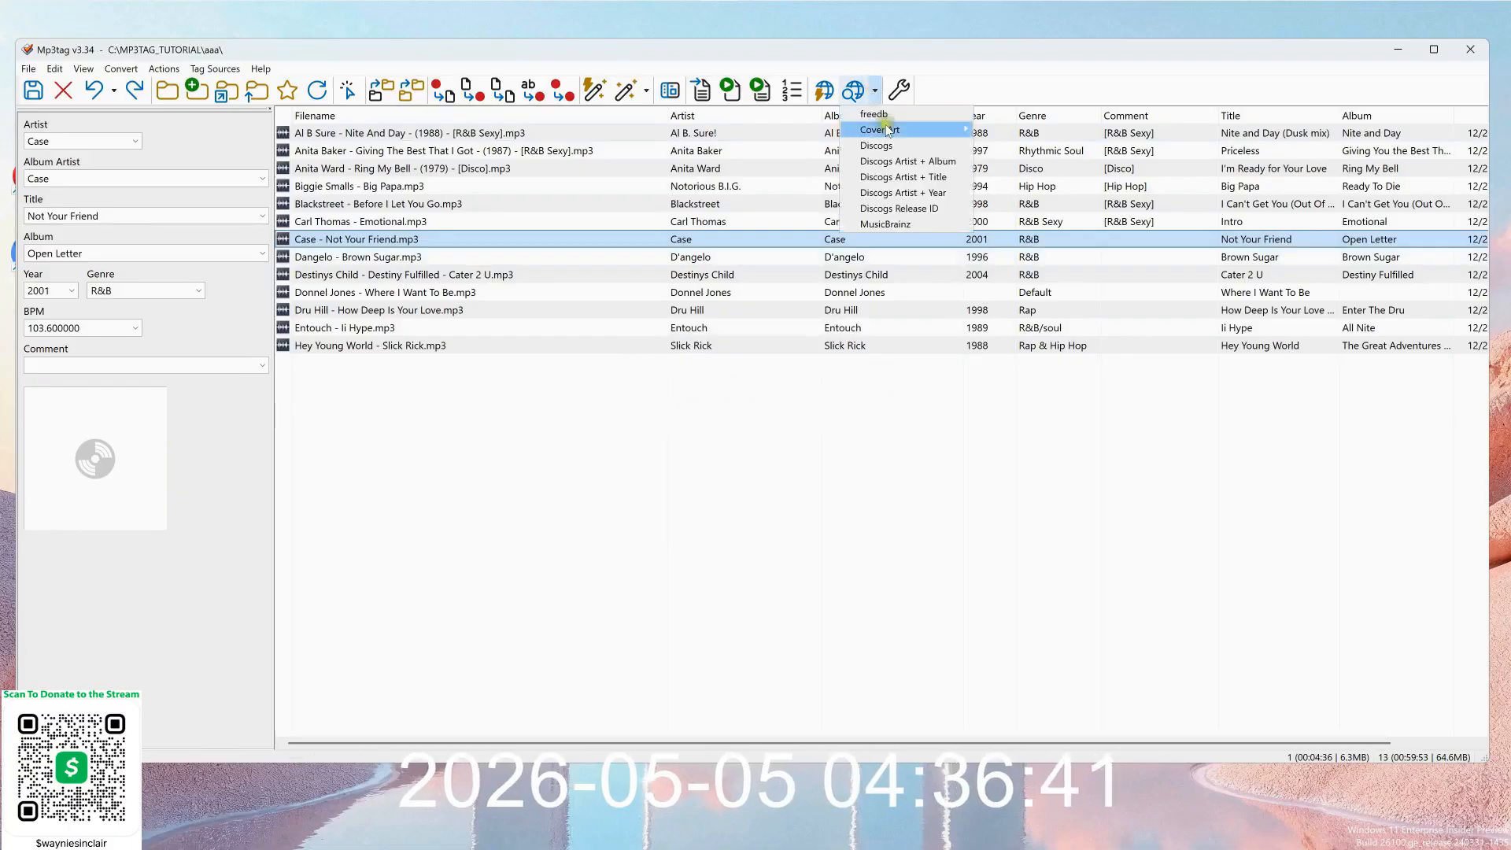
{"action": "left_click", "coordinate": [895, 144]}
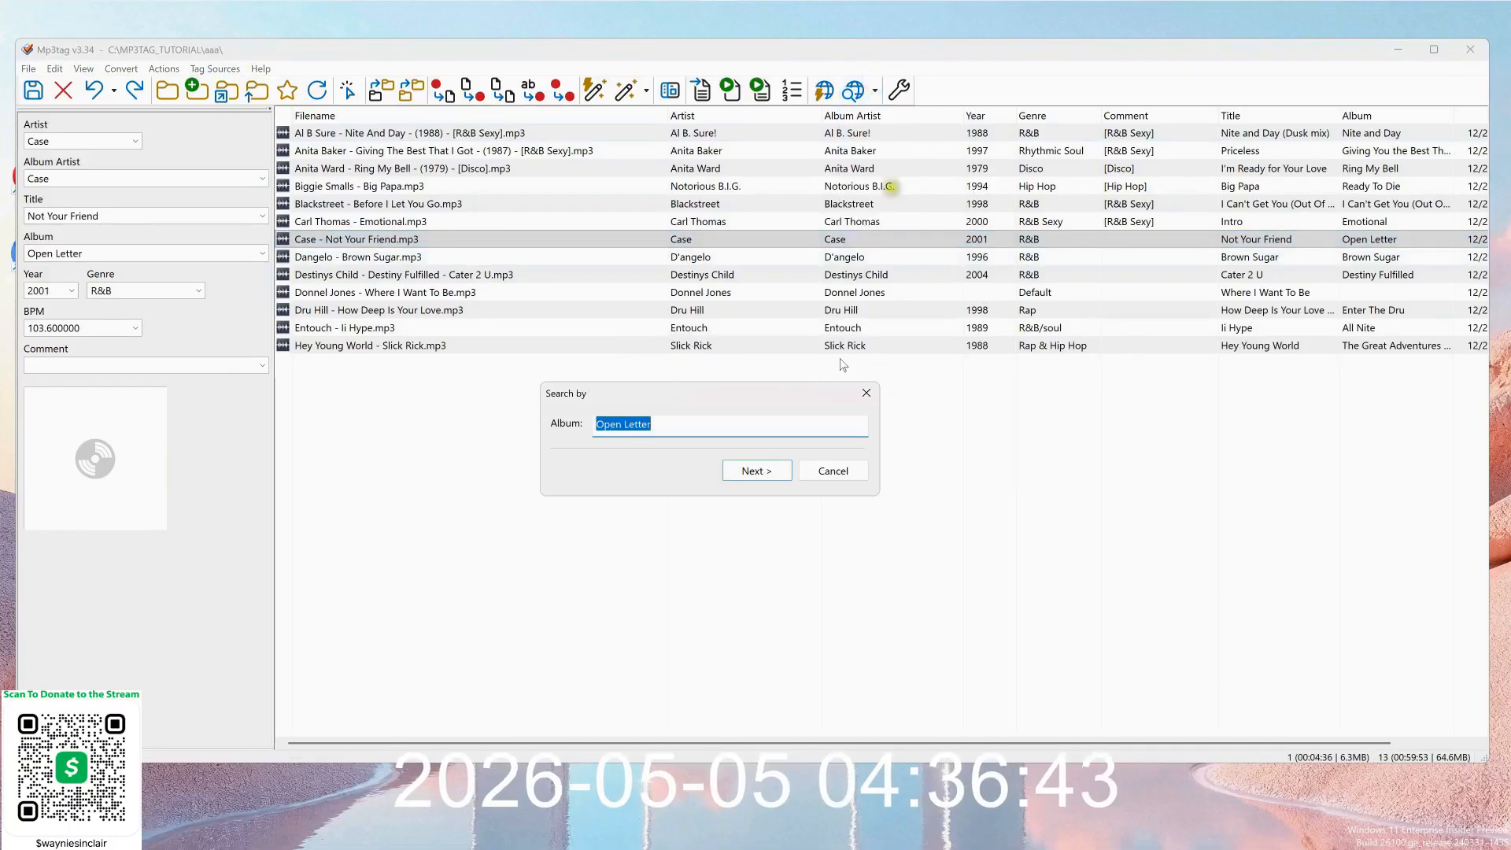
{"action": "type", "text": "not "}
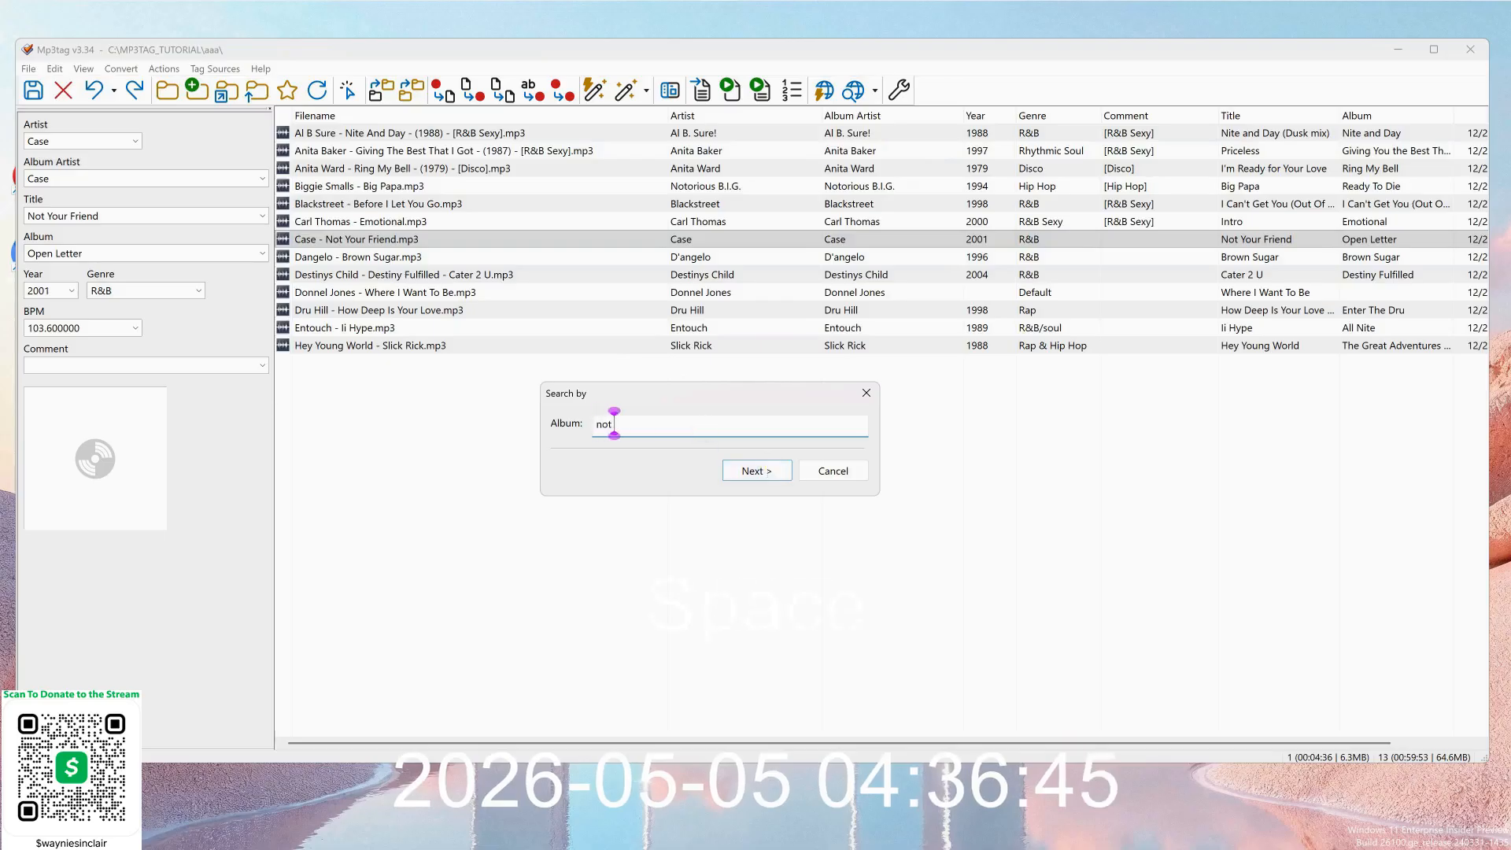
{"action": "type", "text": "your friend"}
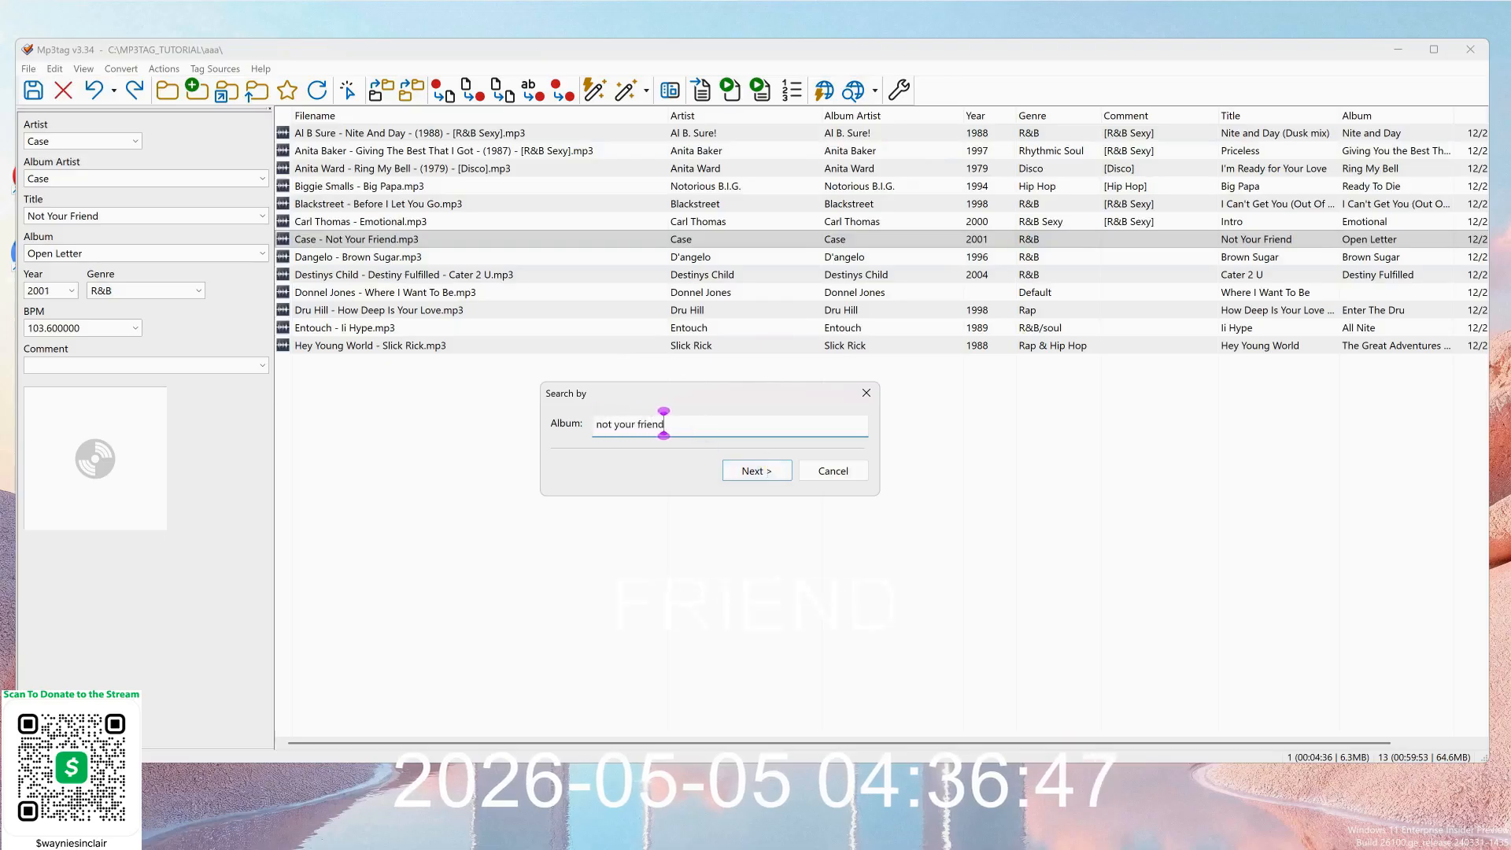
{"action": "key", "text": "Return"}
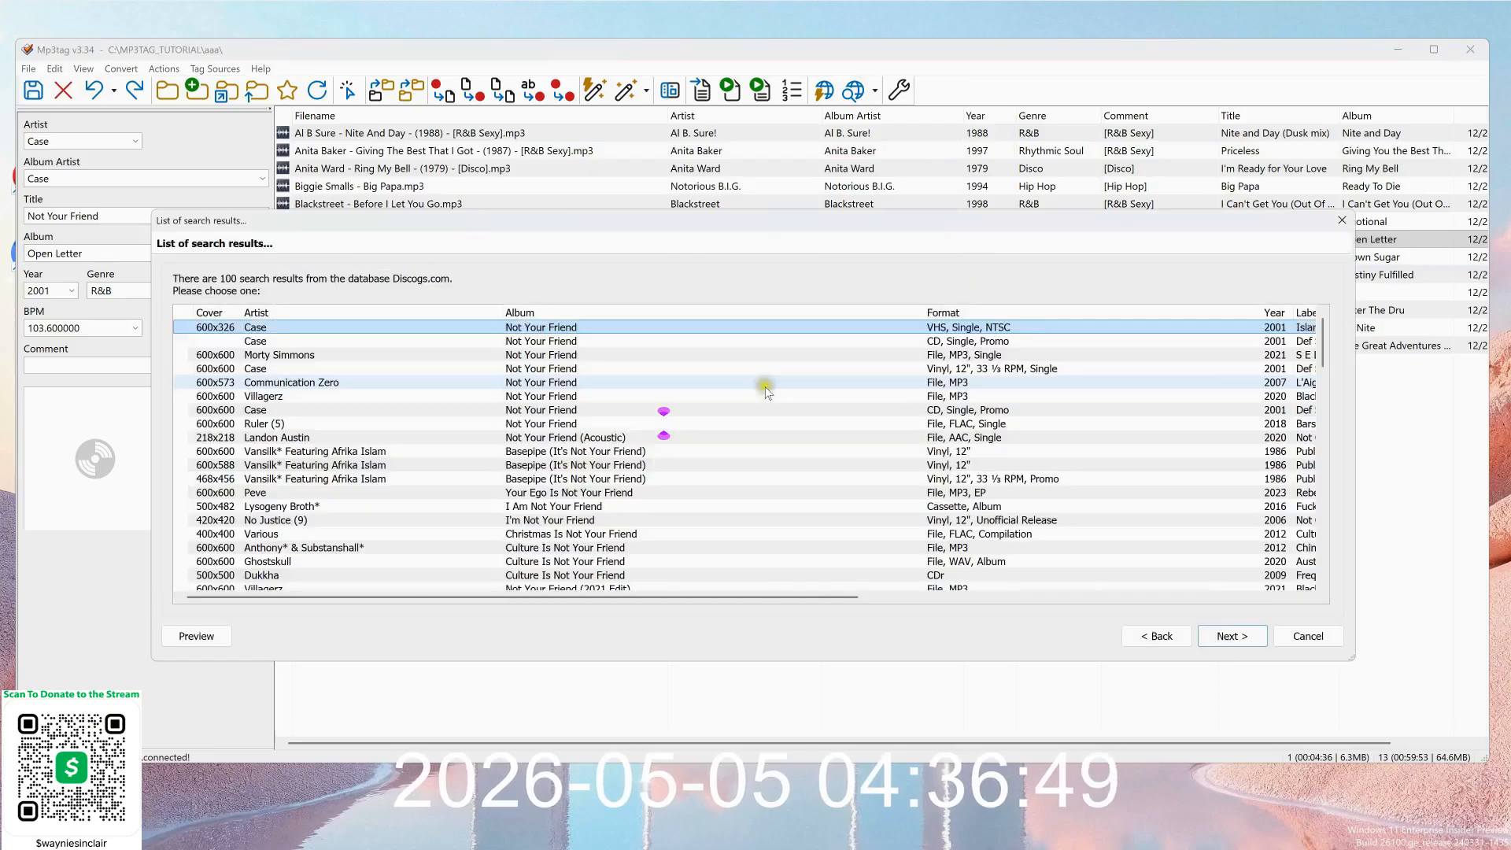
Apply the tags and cover of Case's 2001 "Not Your Friend" promo CD single with 600x600 cover to the file and save it.
{"action": "left_click", "coordinate": [295, 358]}
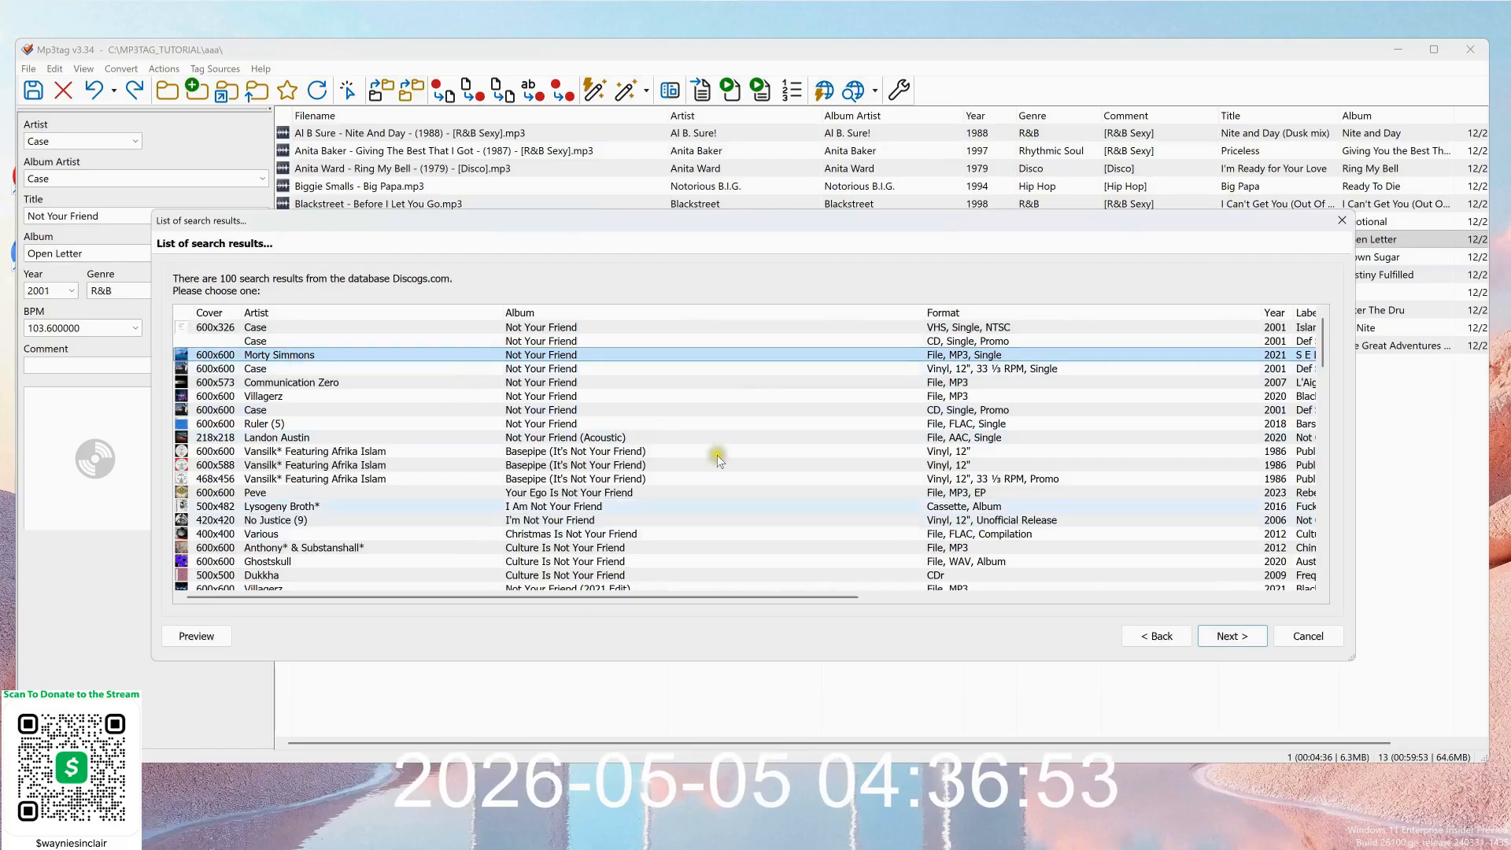
{"action": "left_click", "coordinate": [334, 326]}
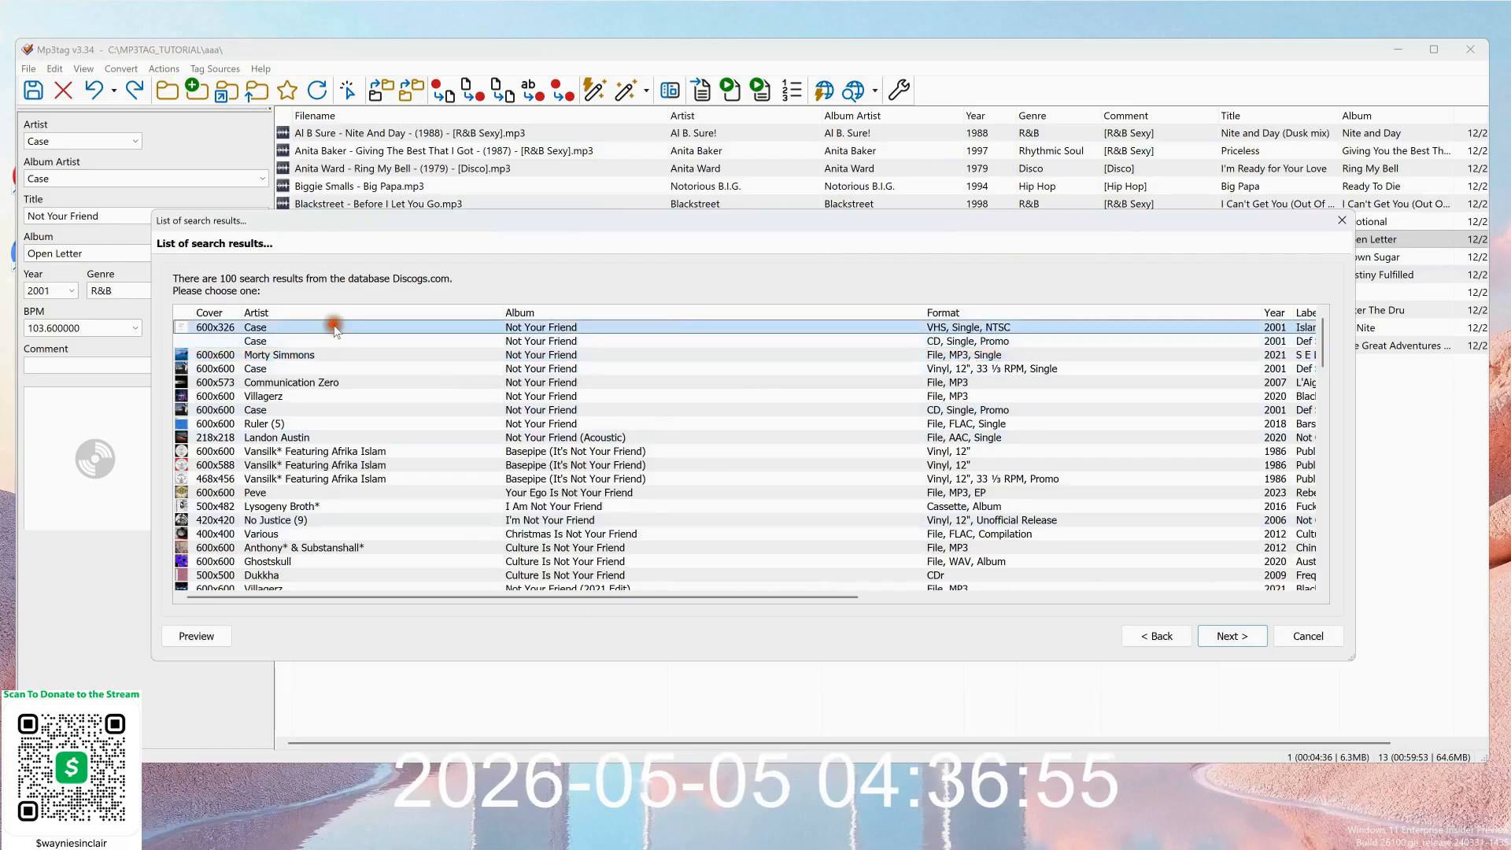
{"action": "left_click", "coordinate": [472, 409]}
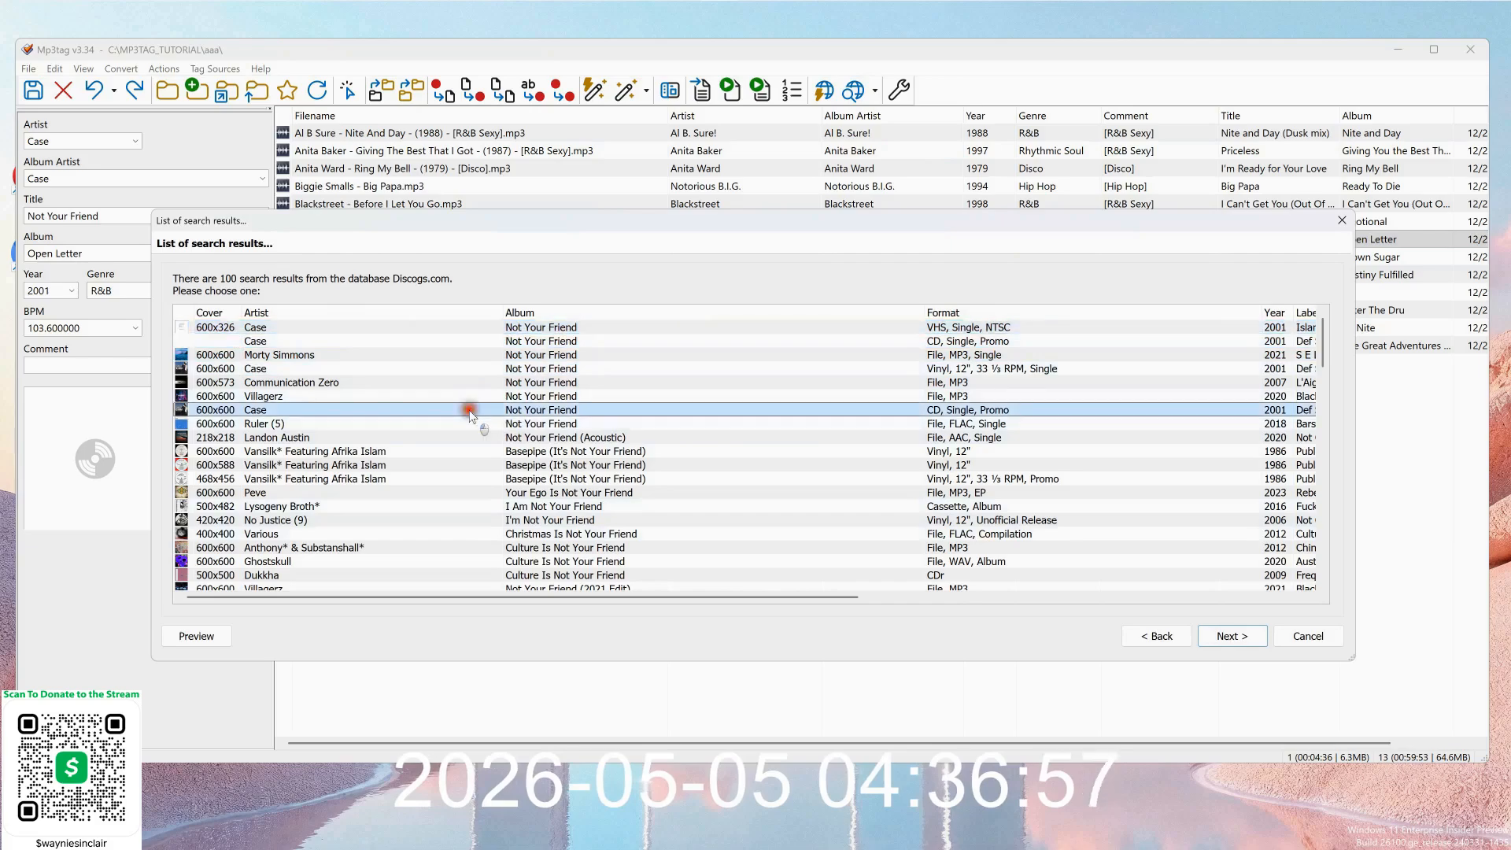
{"action": "left_click", "coordinate": [1236, 635]}
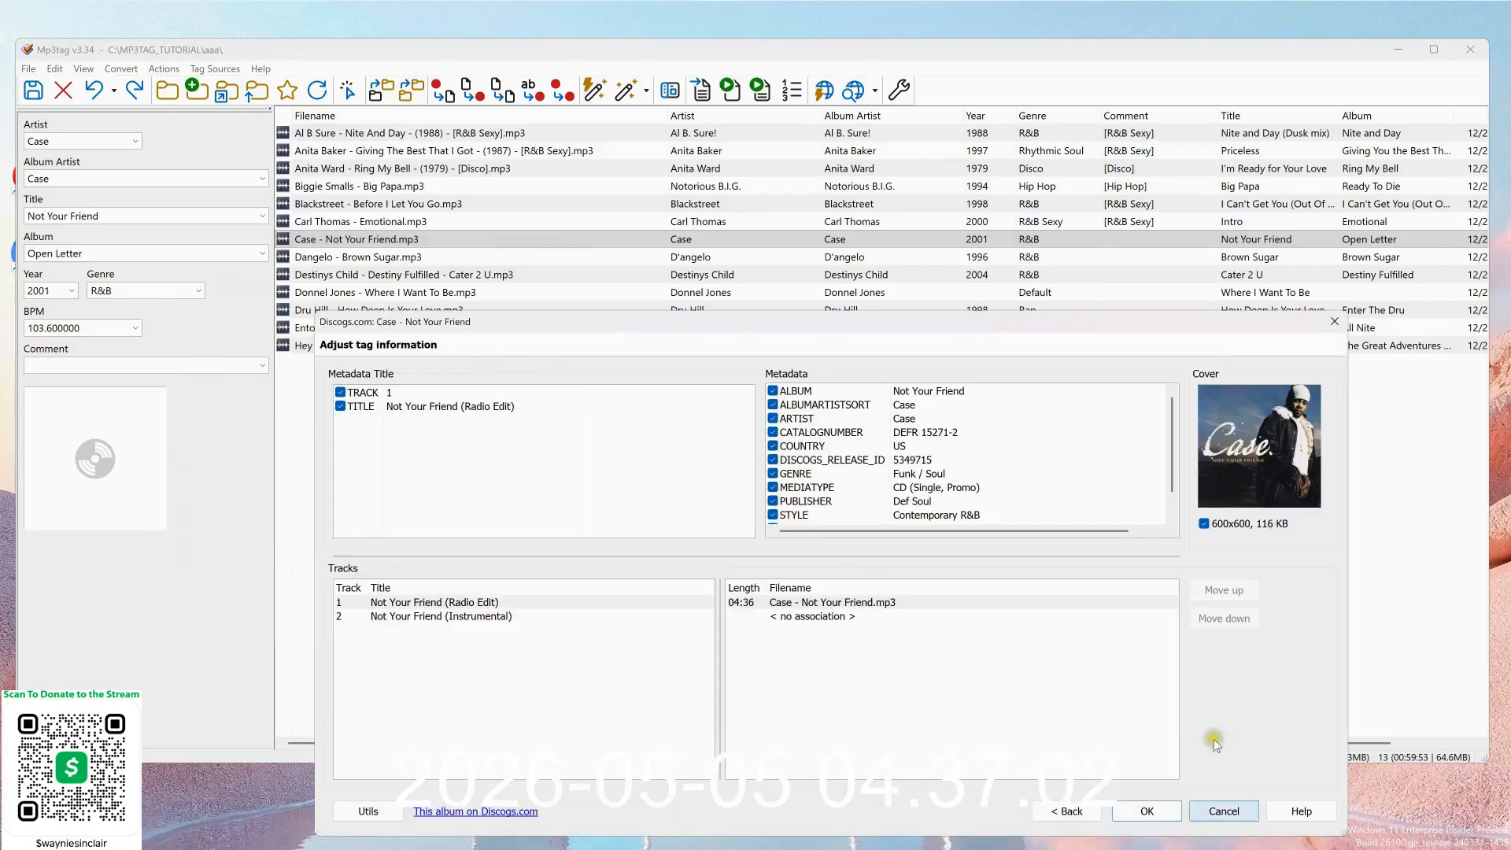
{"action": "left_click", "coordinate": [1156, 813]}
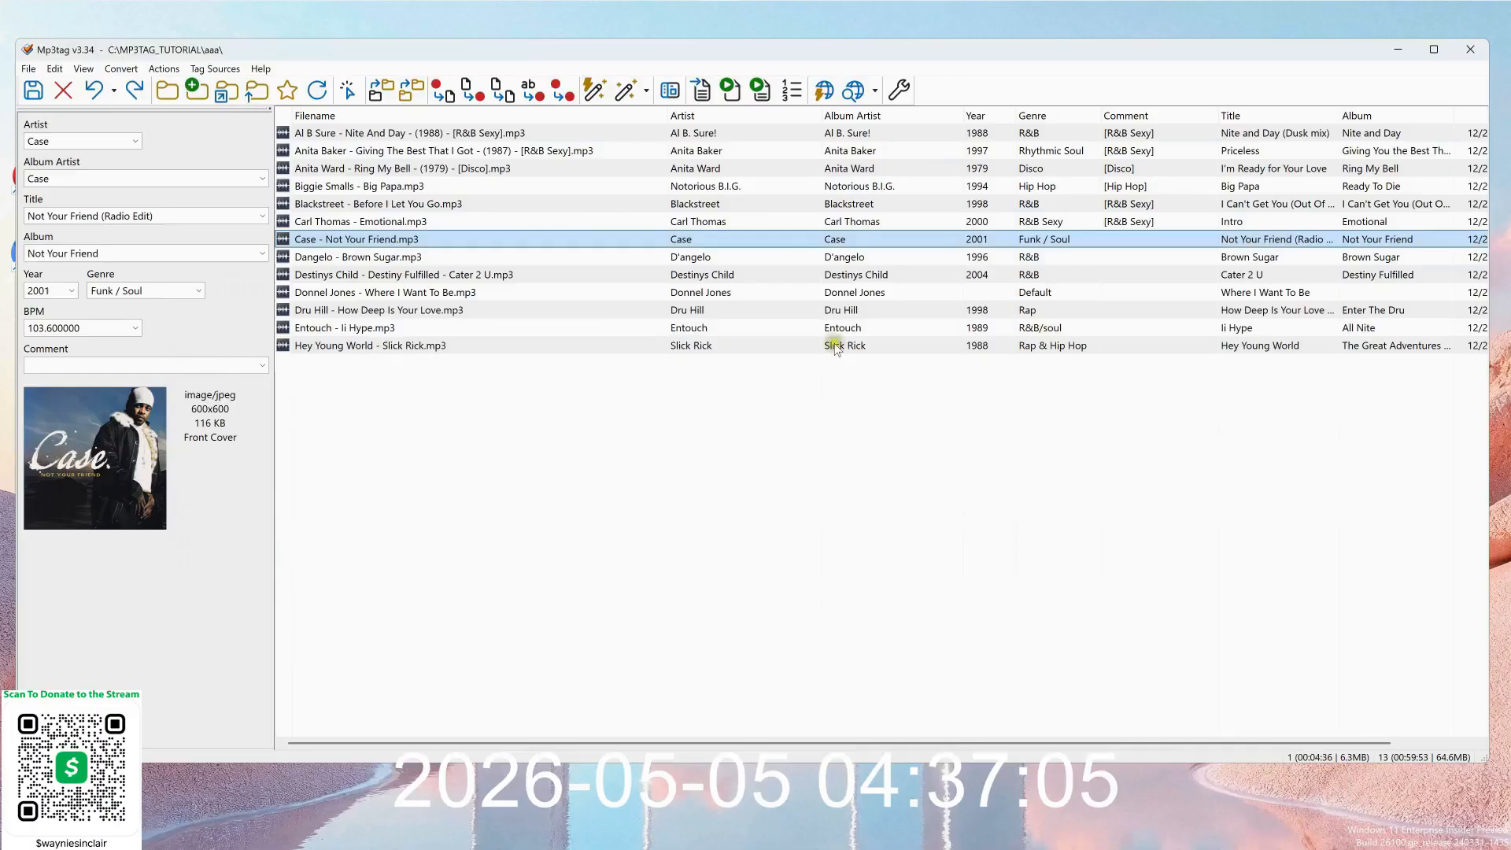
{"action": "left_click", "coordinate": [32, 91]}
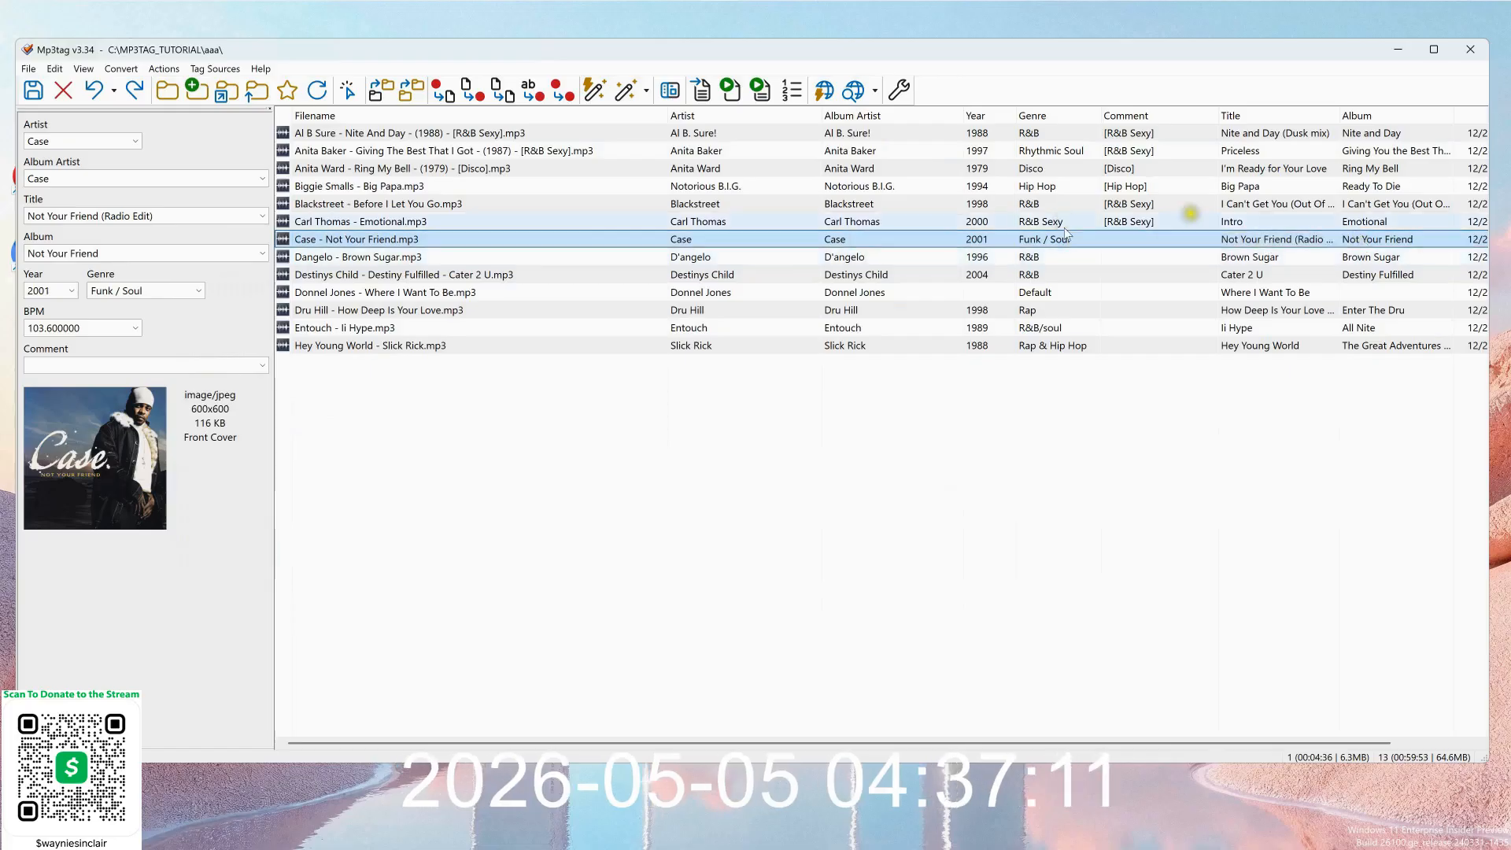
{"action": "left_click", "coordinate": [419, 260]}
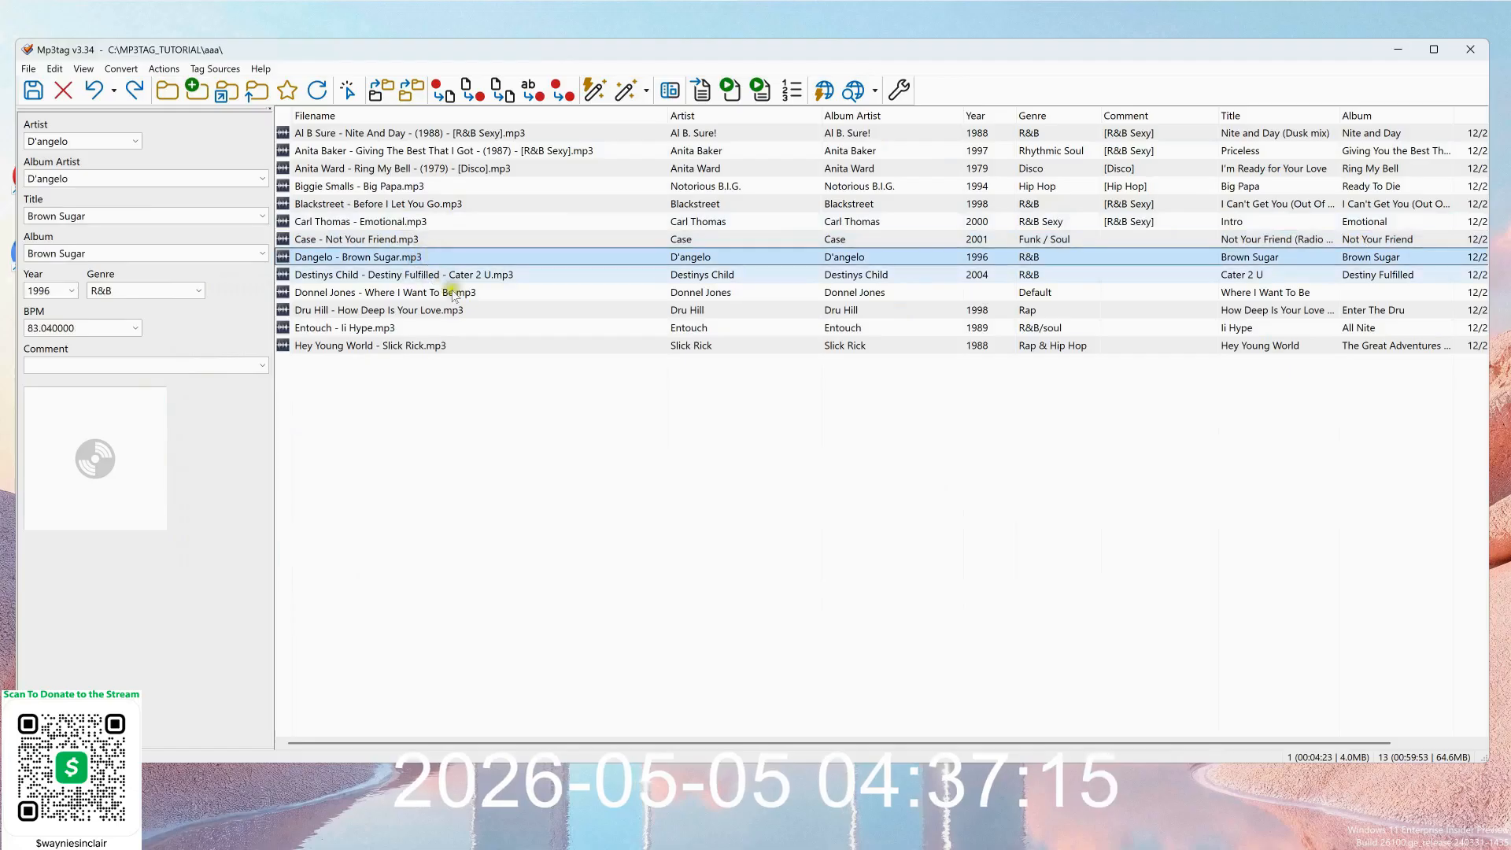
{"action": "left_click", "coordinate": [447, 350], "text": "shift"}
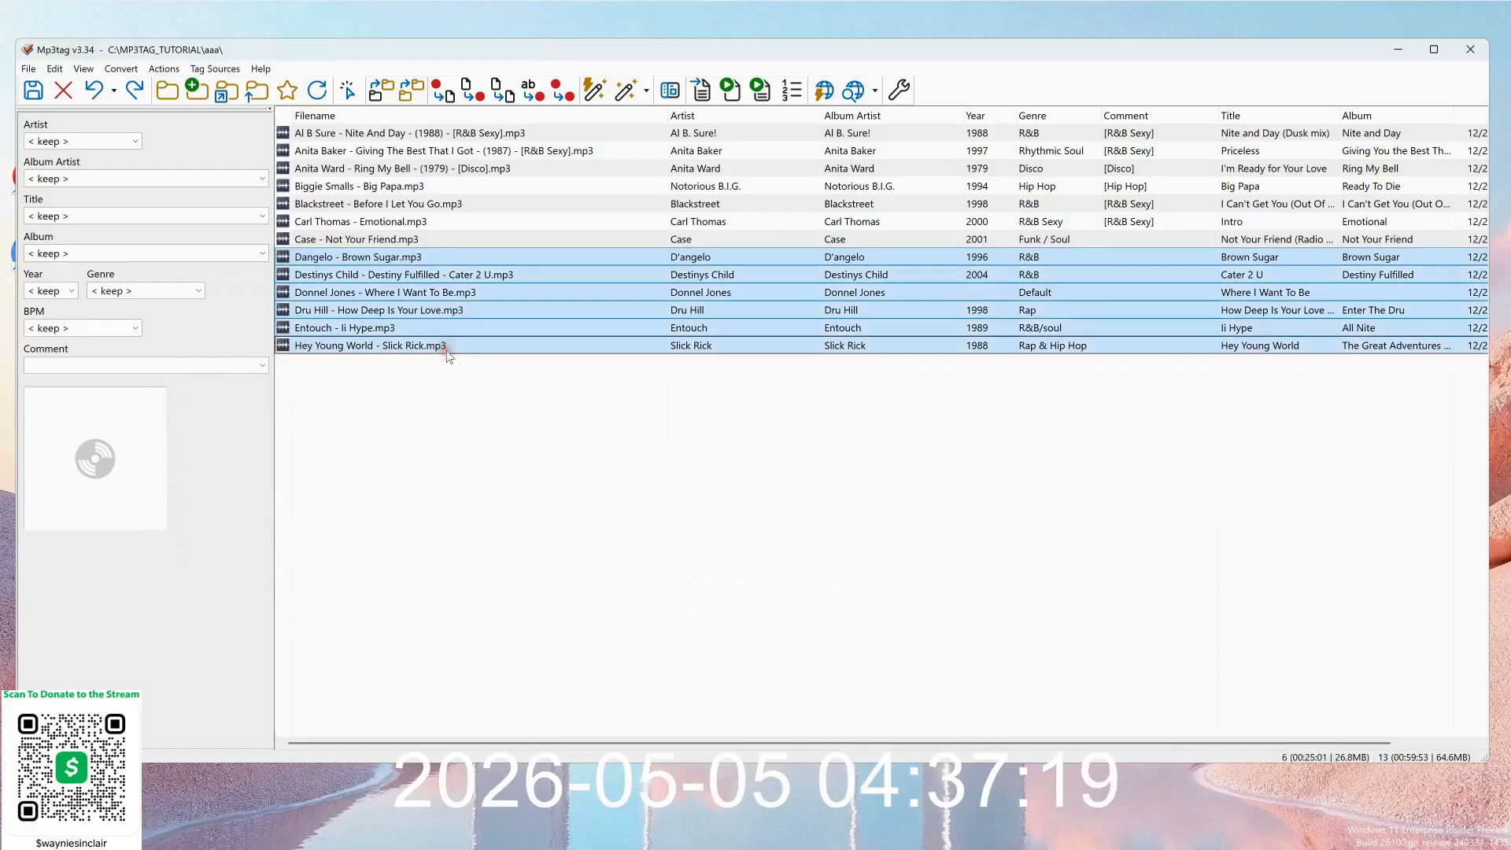
{"action": "left_click", "coordinate": [465, 382]}
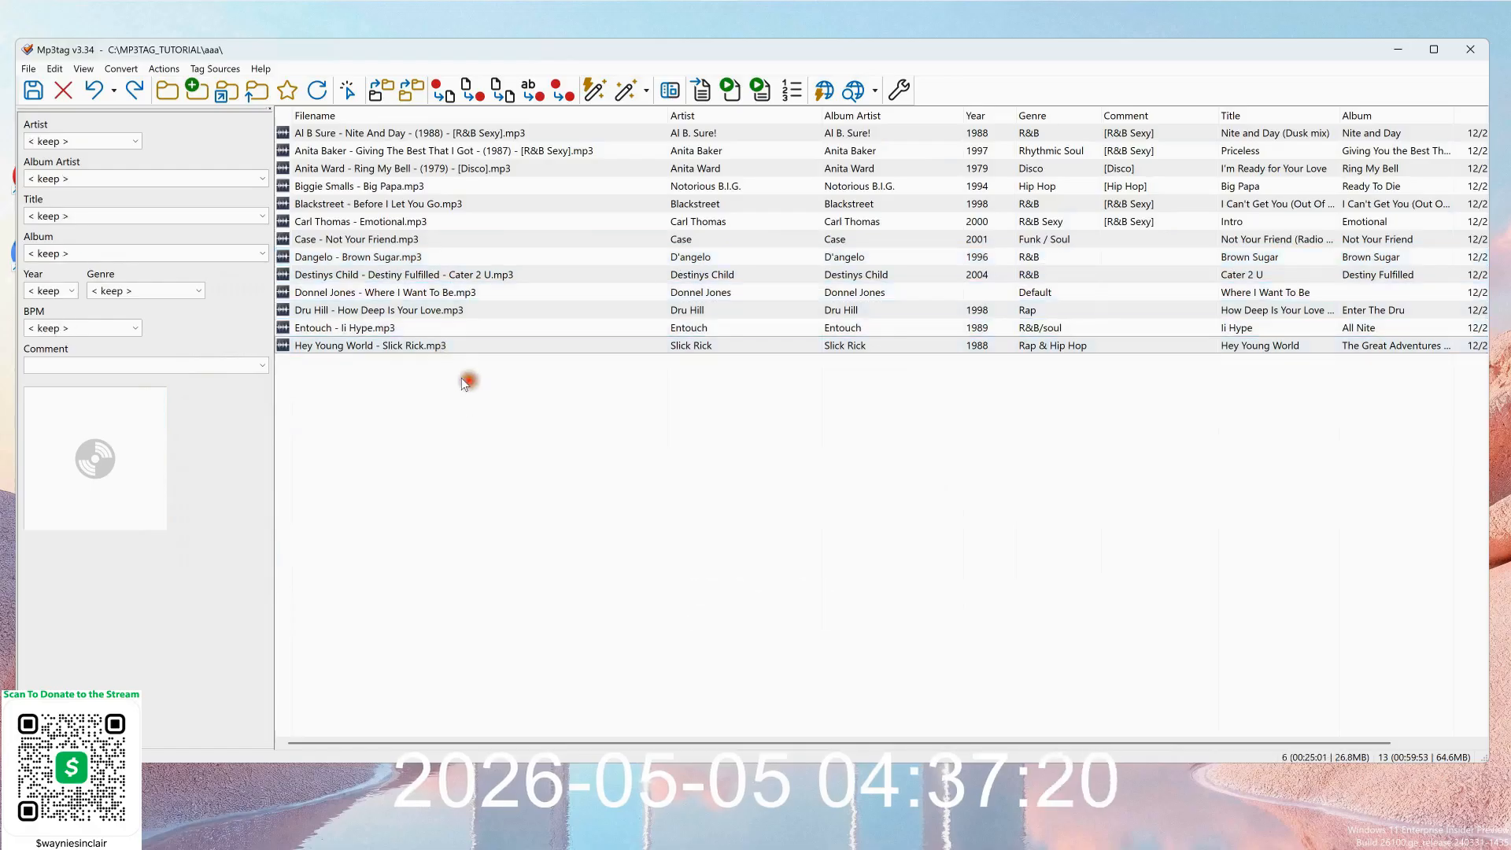
Select all files in the list and create a new action group named UpperCase.
{"action": "left_click", "coordinate": [381, 186]}
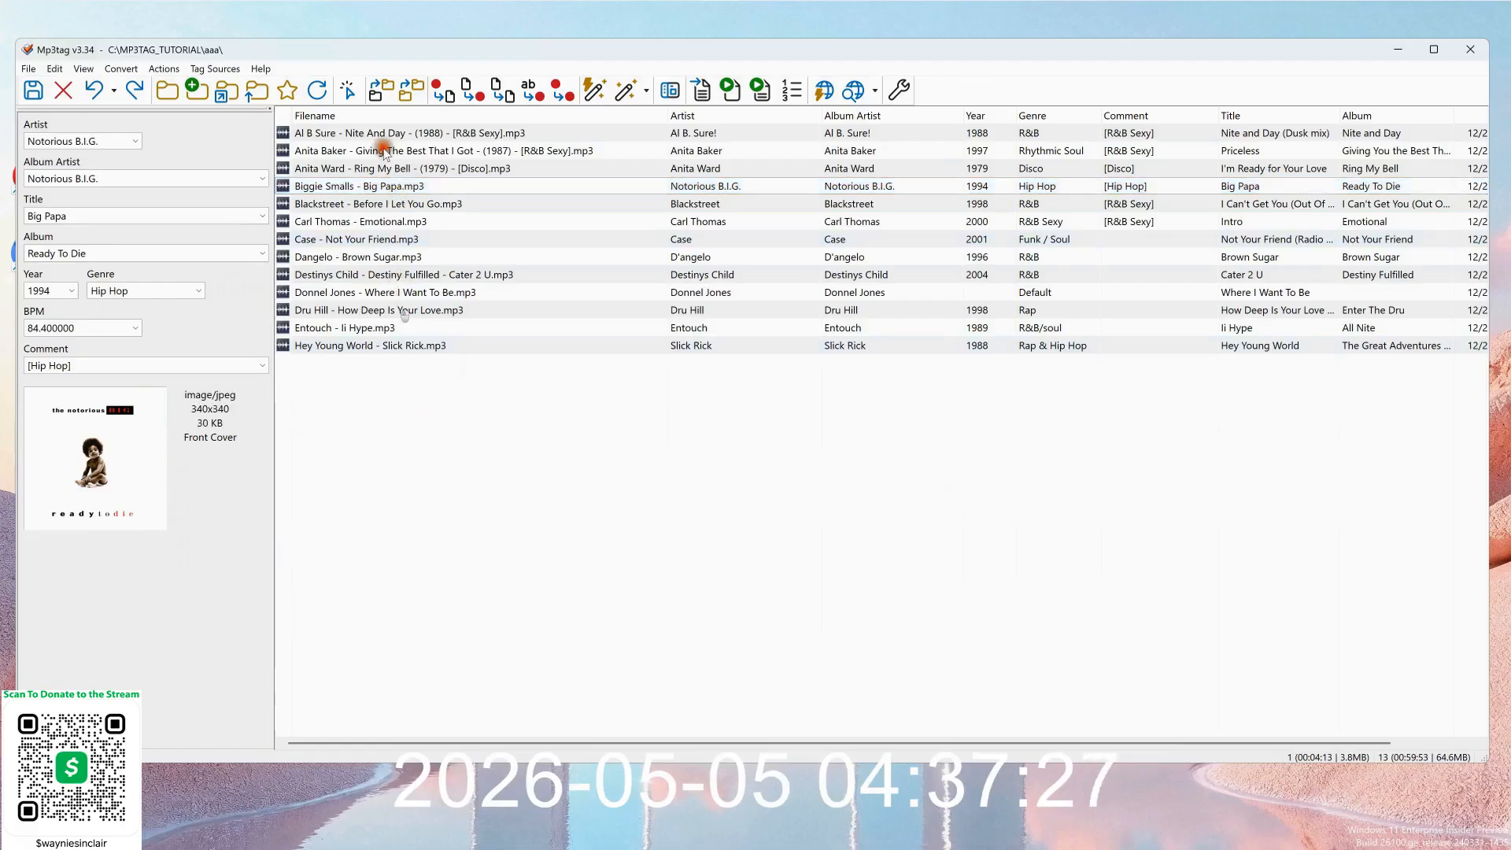
{"action": "key", "text": "ctrl+a"}
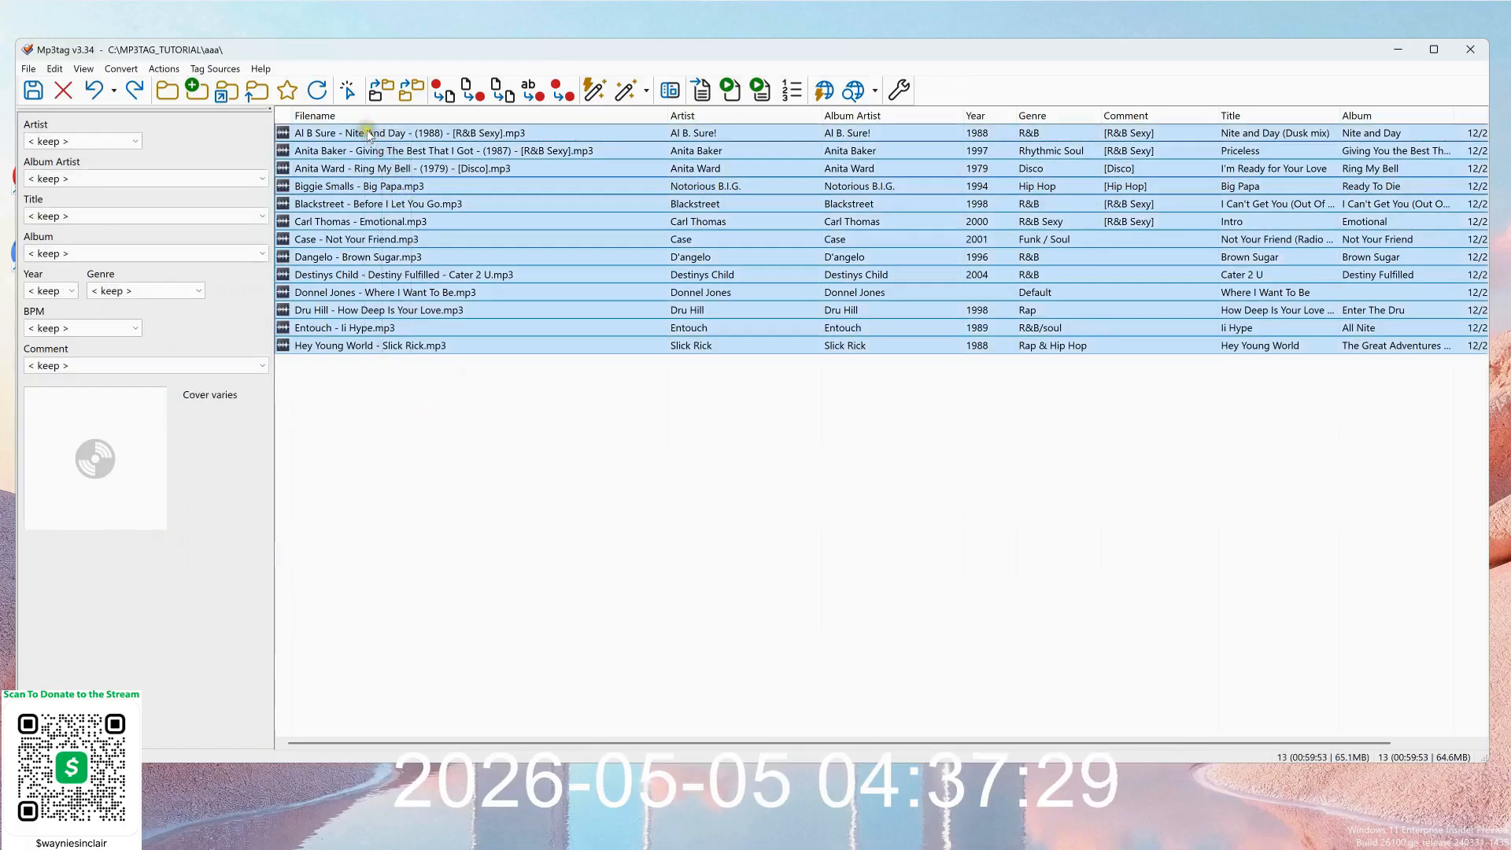
{"action": "left_click", "coordinate": [168, 71]}
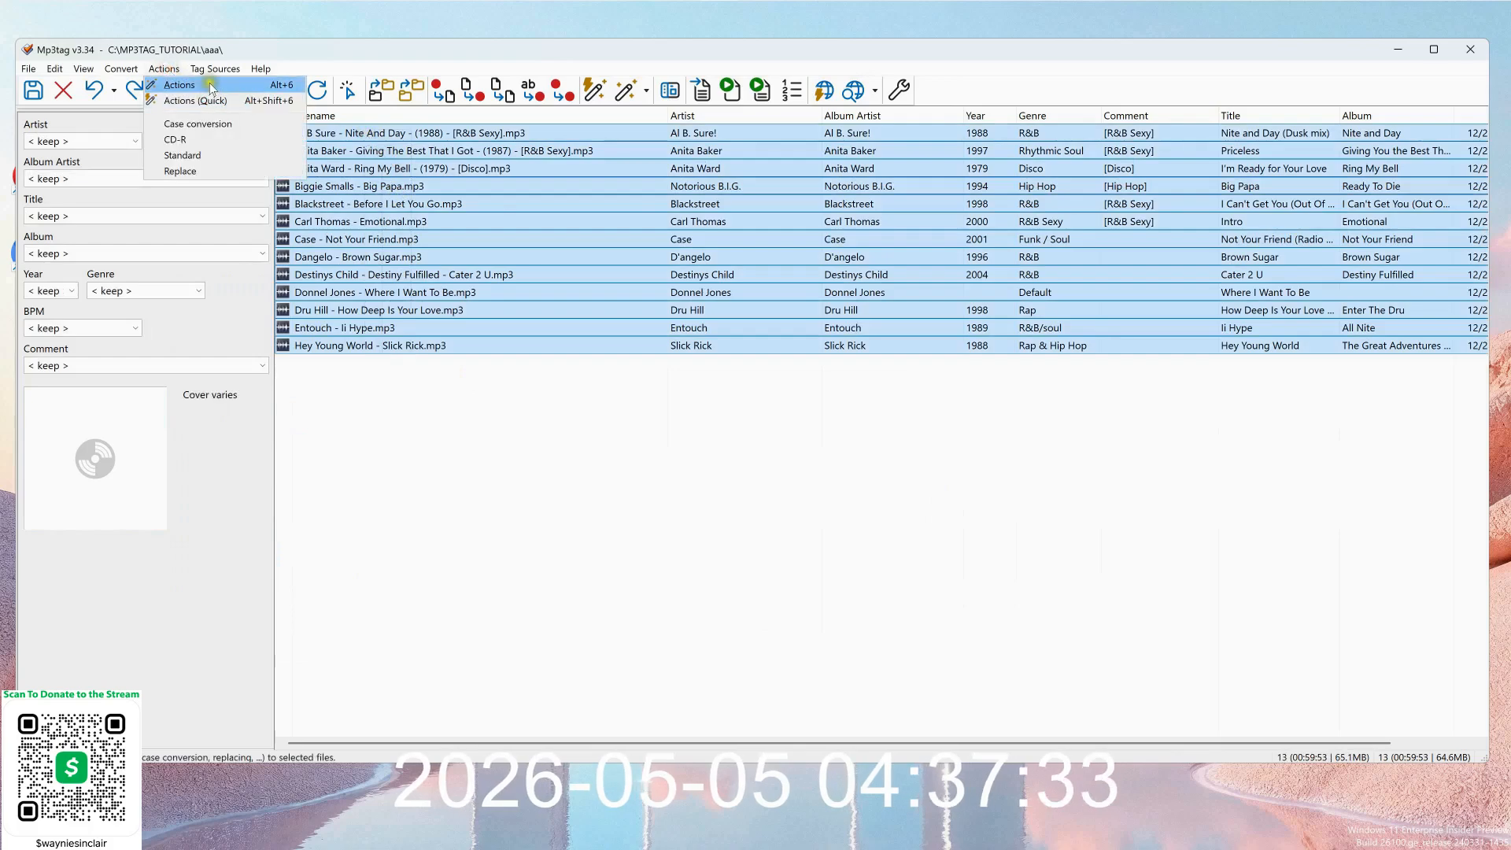
{"action": "left_click", "coordinate": [179, 85]}
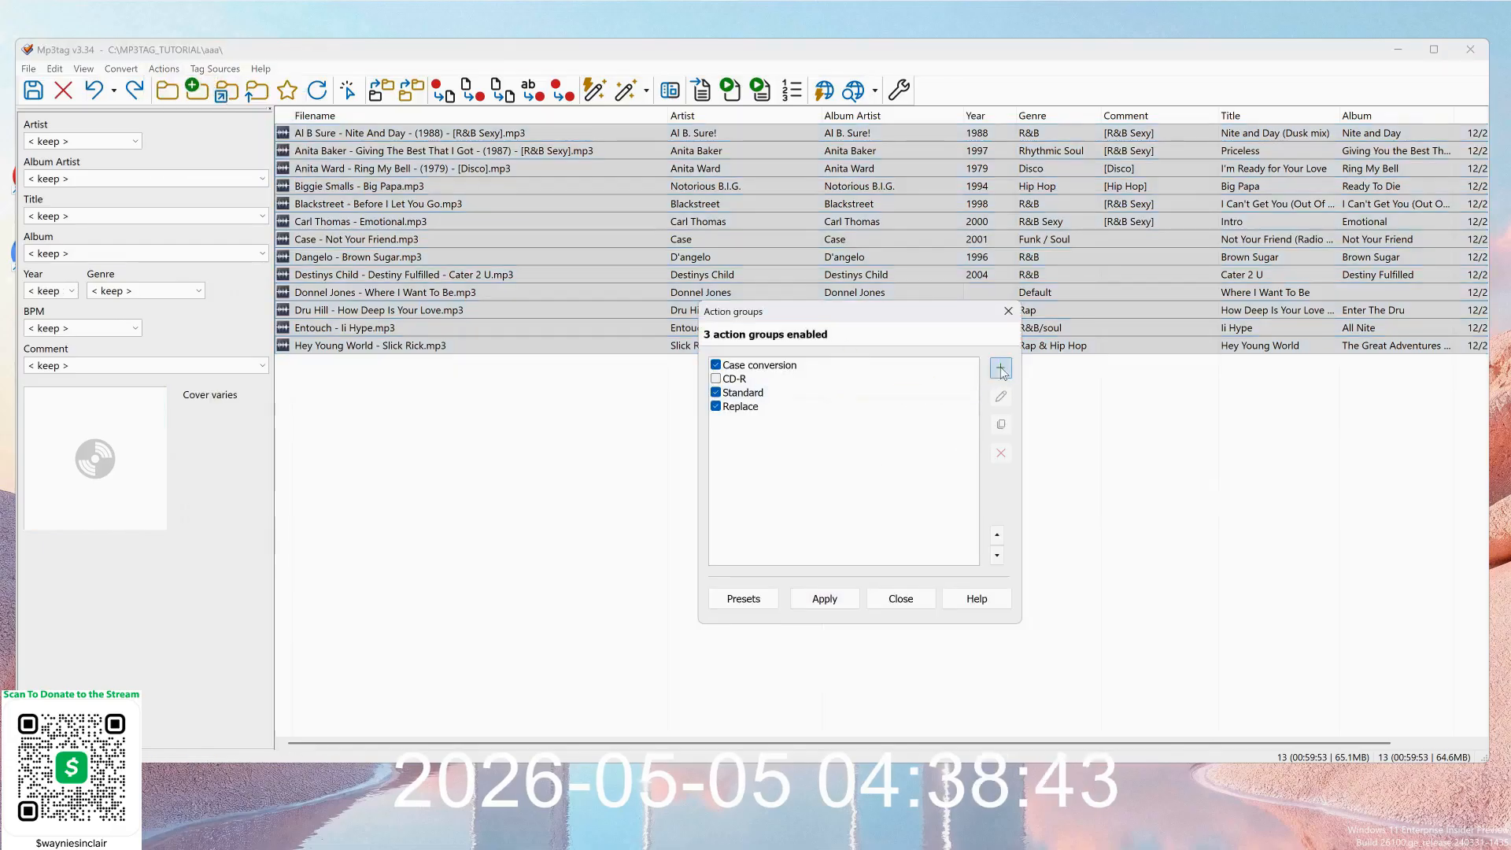
{"action": "left_click", "coordinate": [1000, 367]}
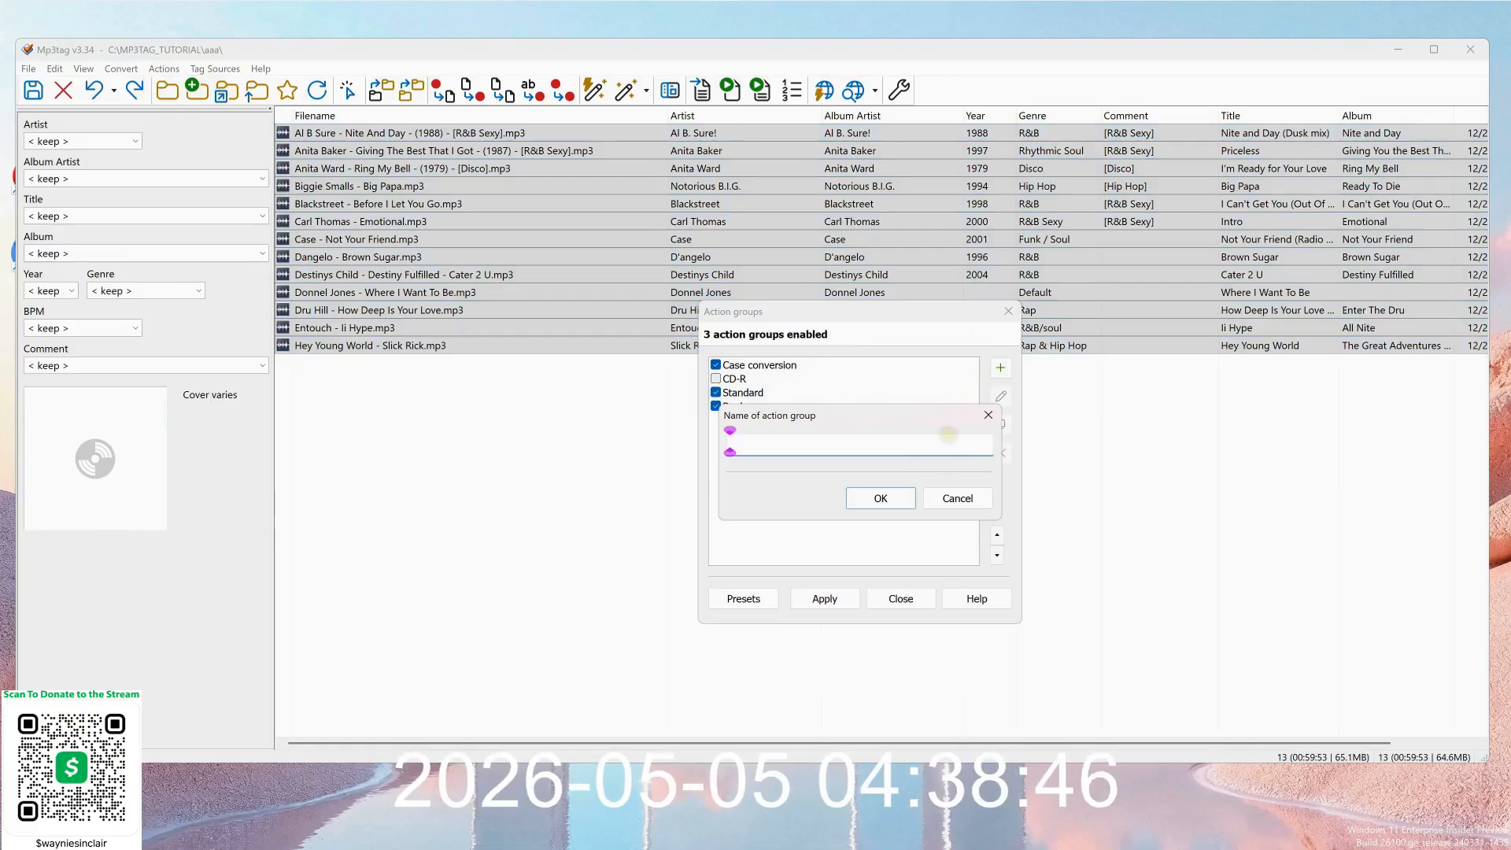
{"action": "type", "text": "Upp"}
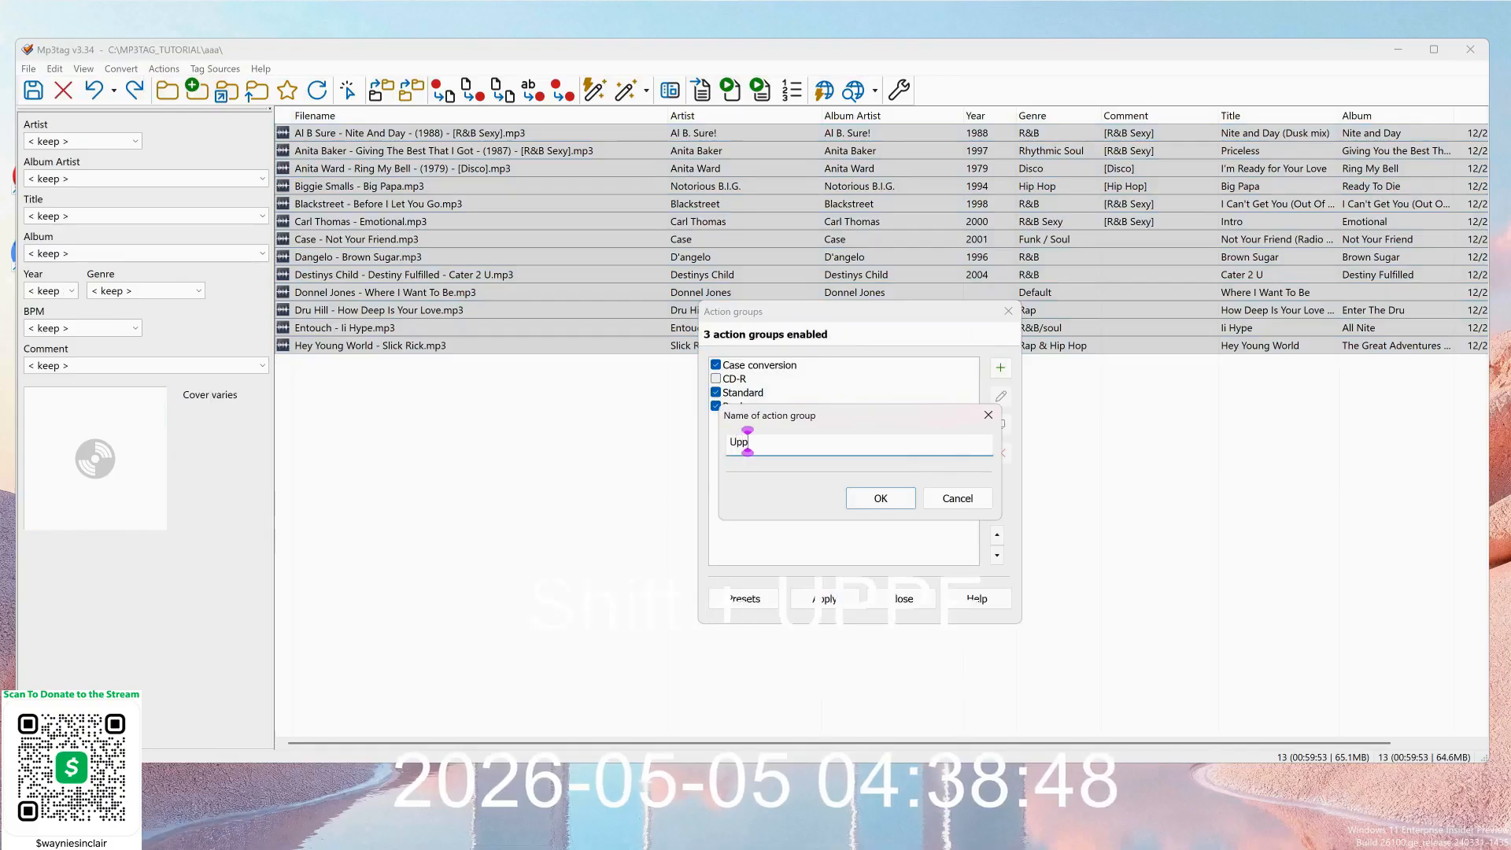
{"action": "type", "text": "erCase"}
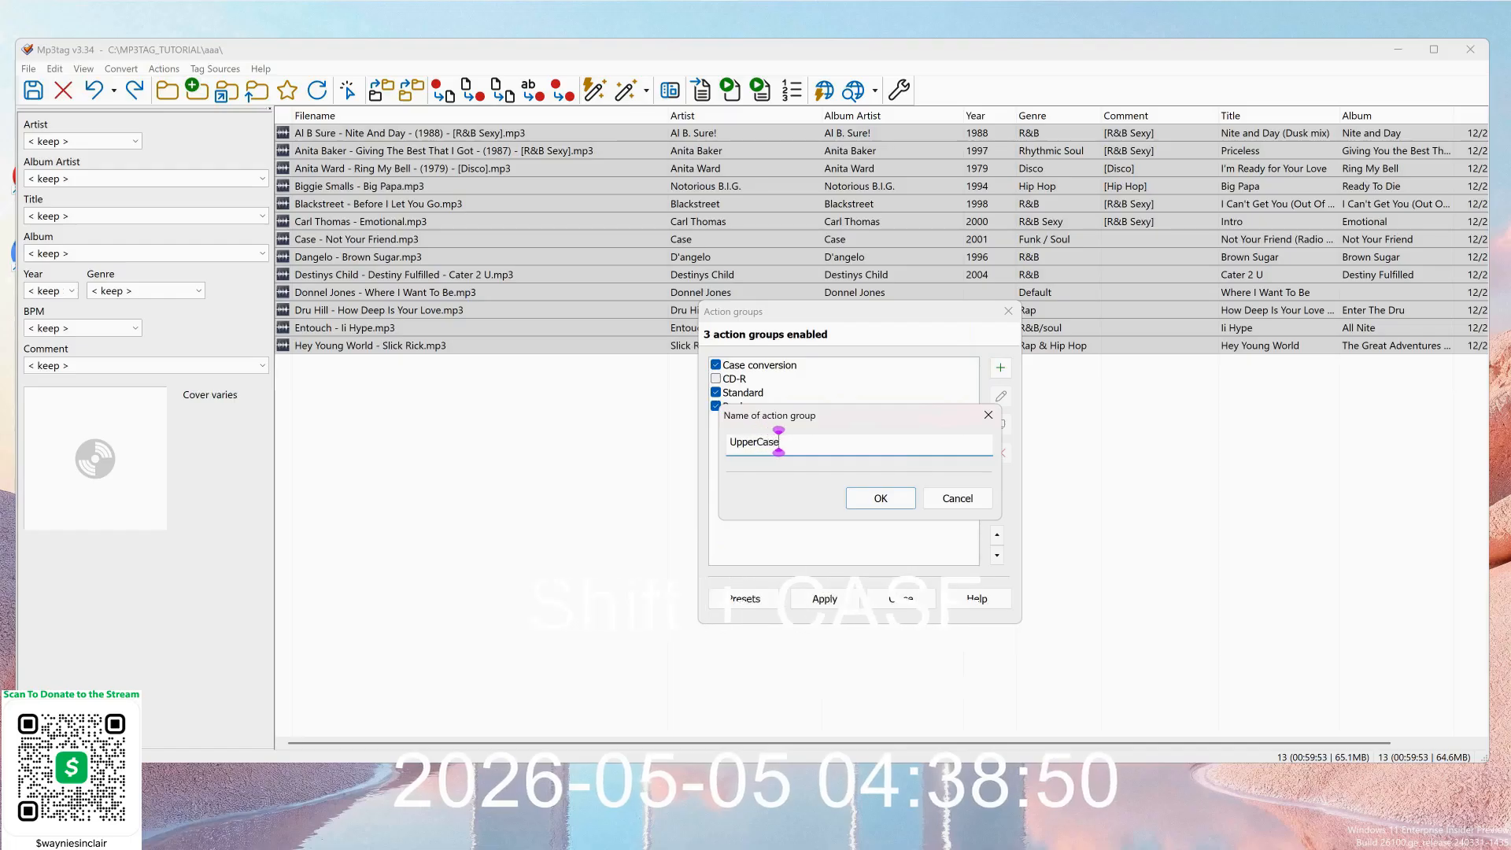
{"action": "left_click", "coordinate": [892, 499]}
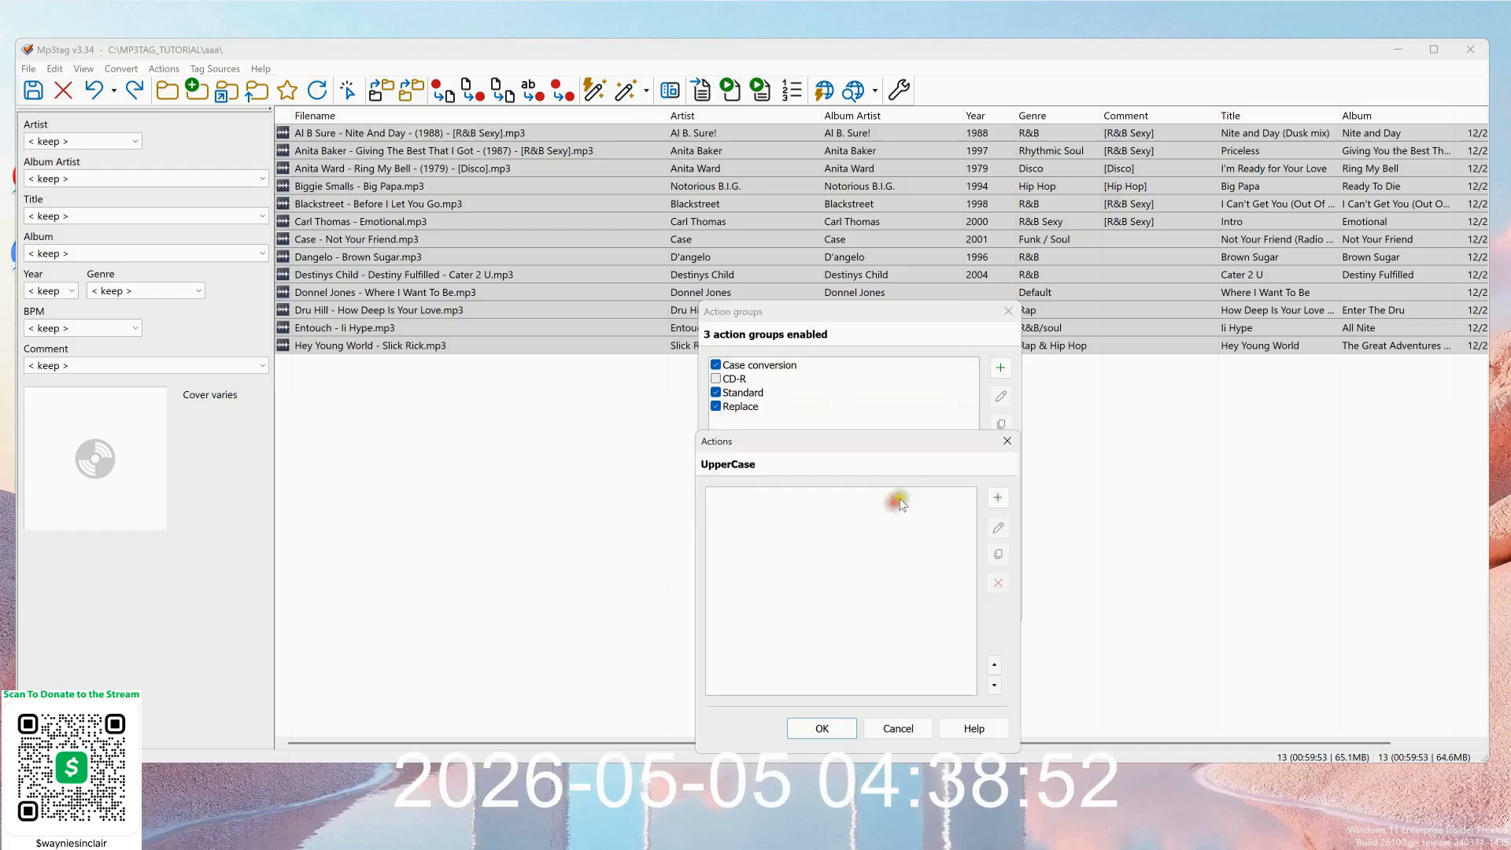
Add a case conversion action to the UpperCase group that converts the _ALL field to UPPER case.
{"action": "left_click", "coordinate": [997, 496]}
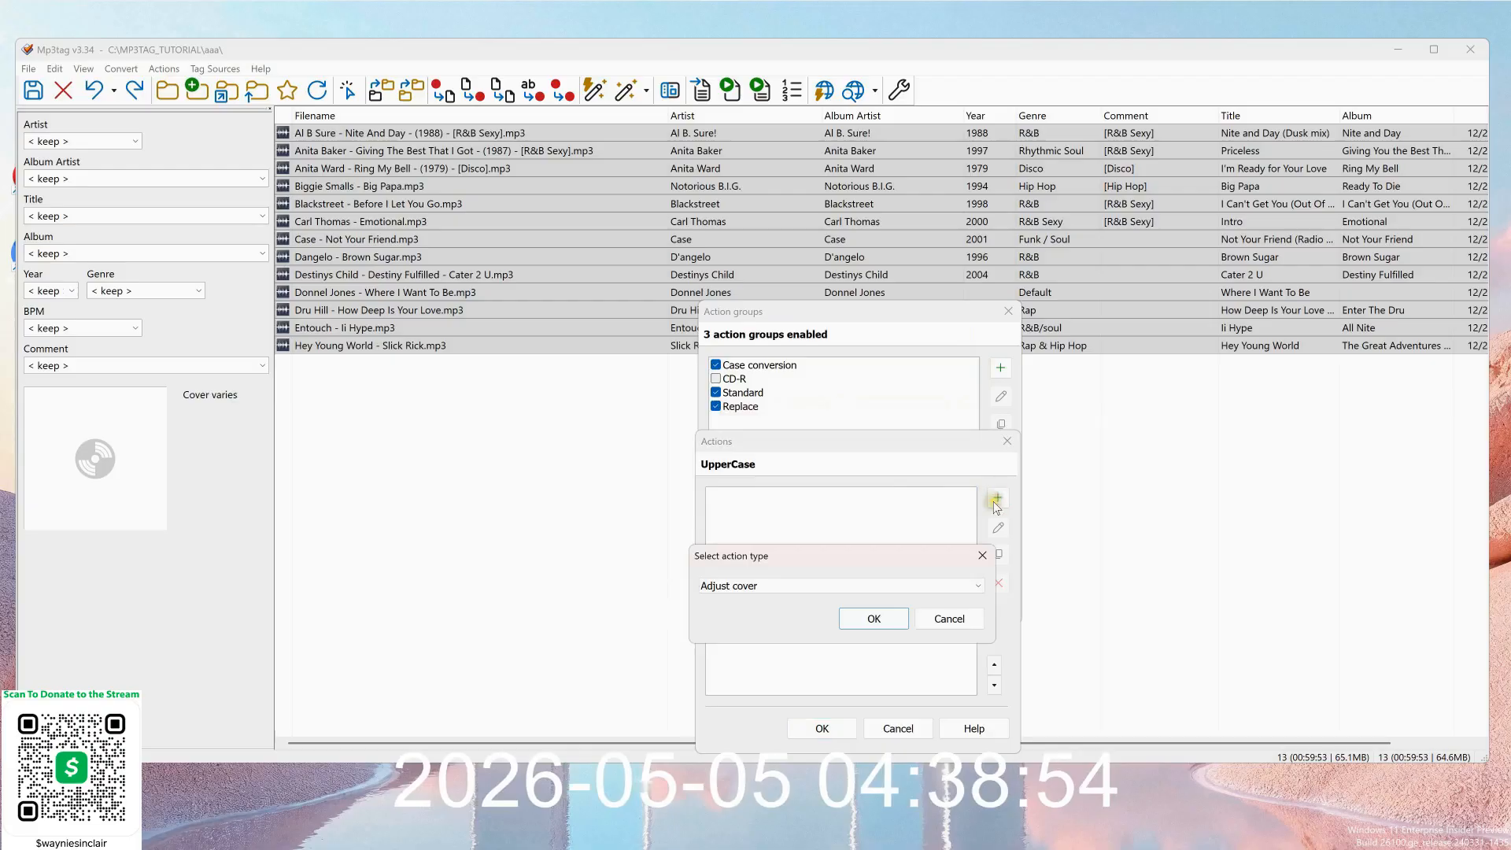
{"action": "left_click", "coordinate": [976, 587]}
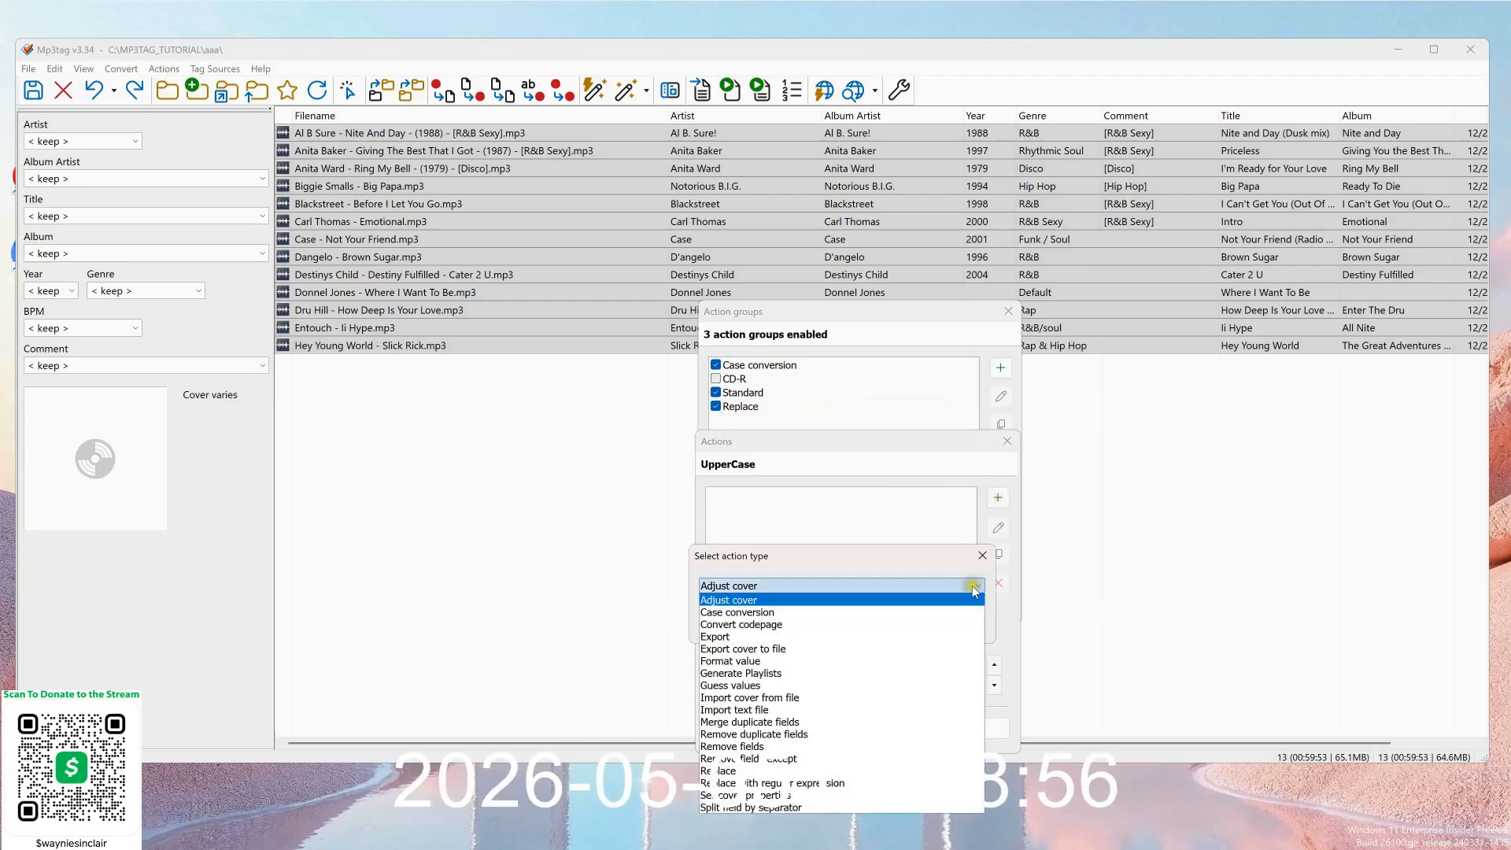
{"action": "left_click", "coordinate": [752, 612]}
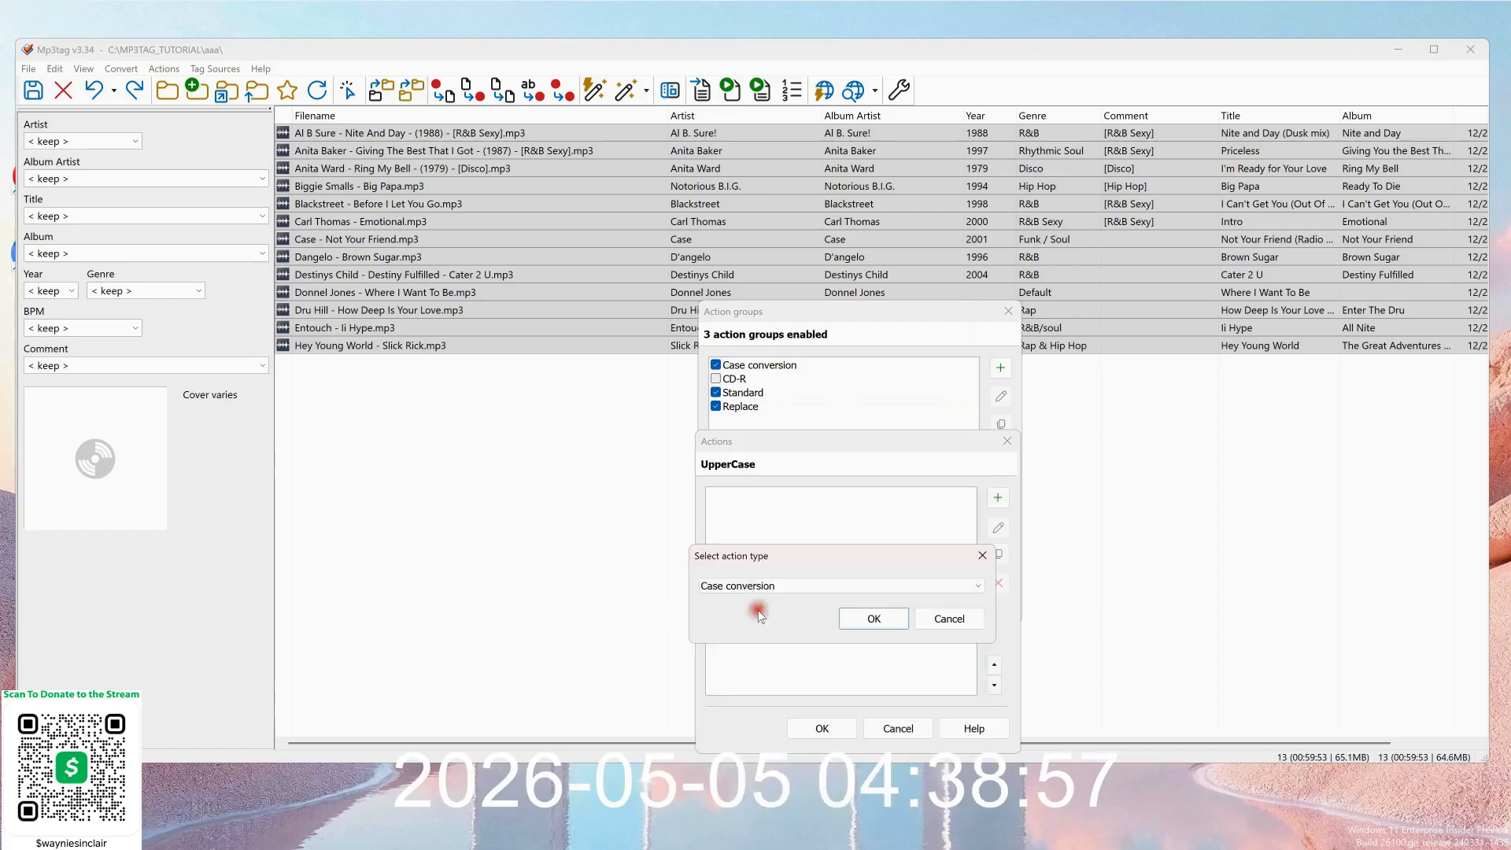
{"action": "left_click", "coordinate": [902, 615]}
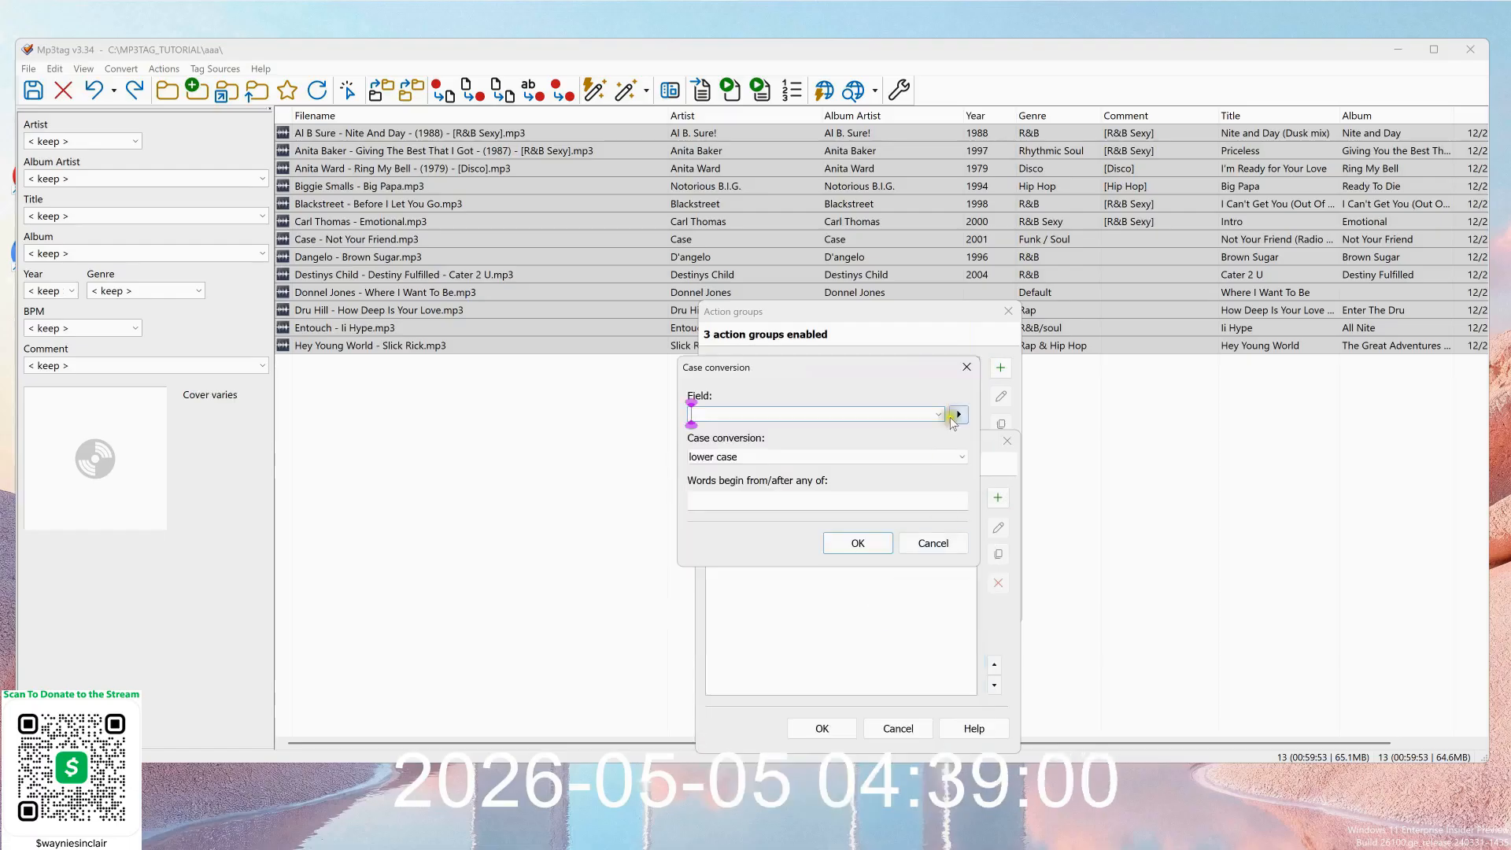
{"action": "left_click", "coordinate": [935, 414]}
{"action": "left_click", "coordinate": [863, 429]}
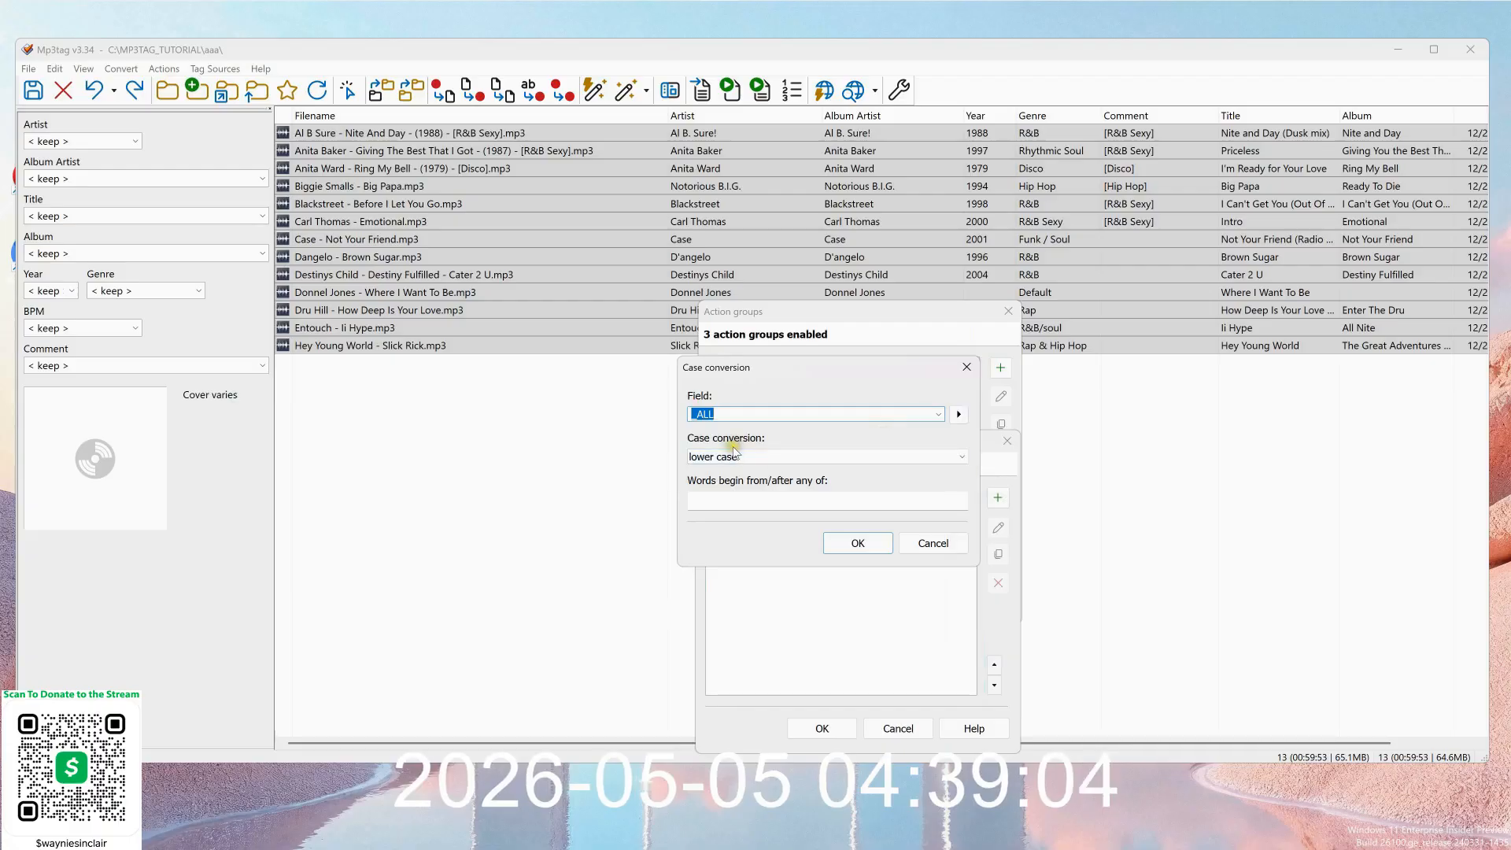
{"action": "left_click", "coordinate": [964, 455]}
{"action": "left_click", "coordinate": [859, 508]}
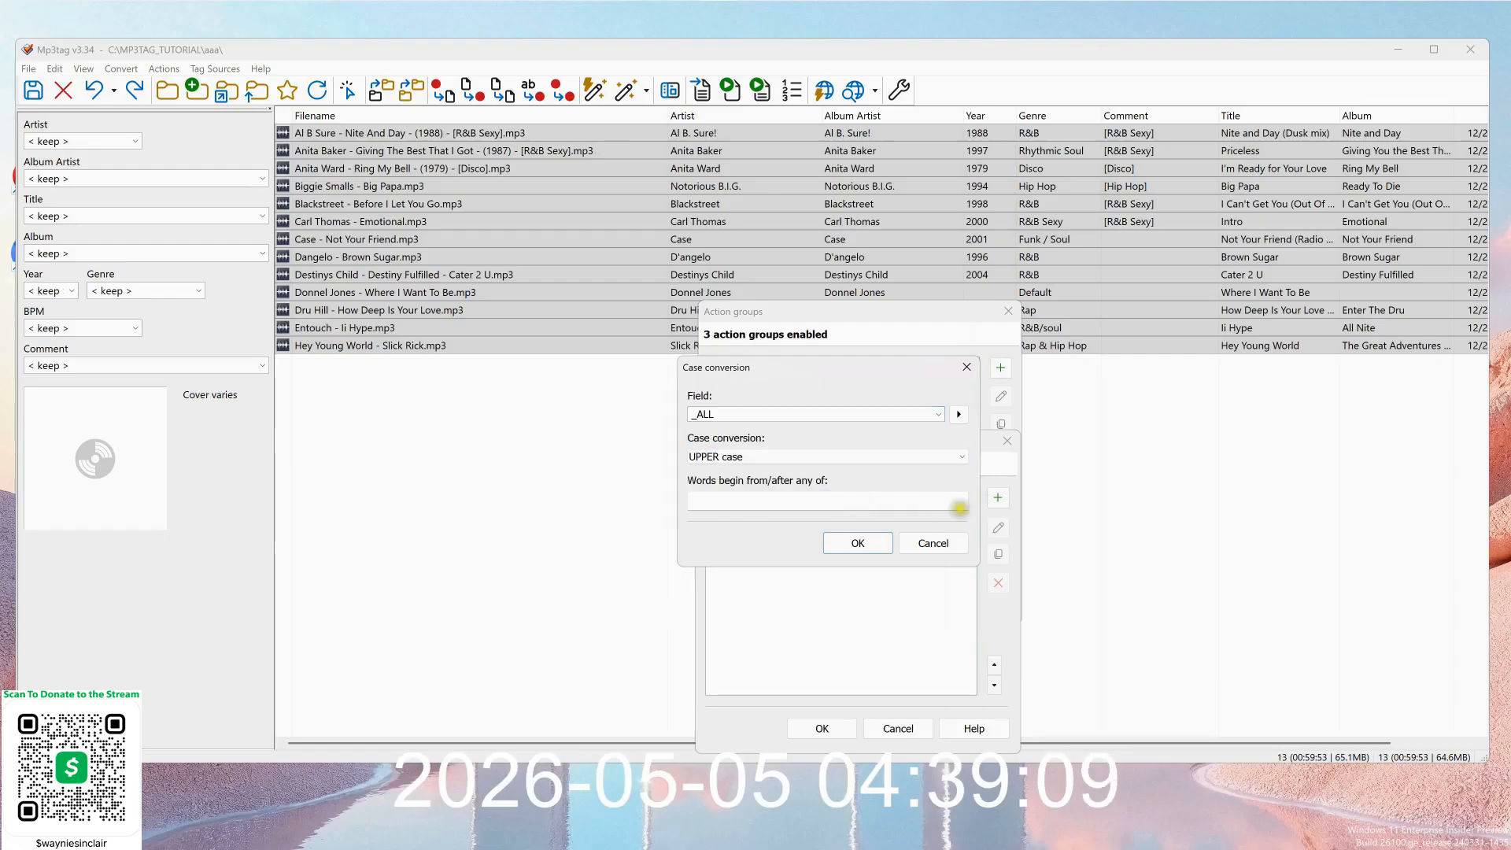
{"action": "left_click", "coordinate": [870, 543]}
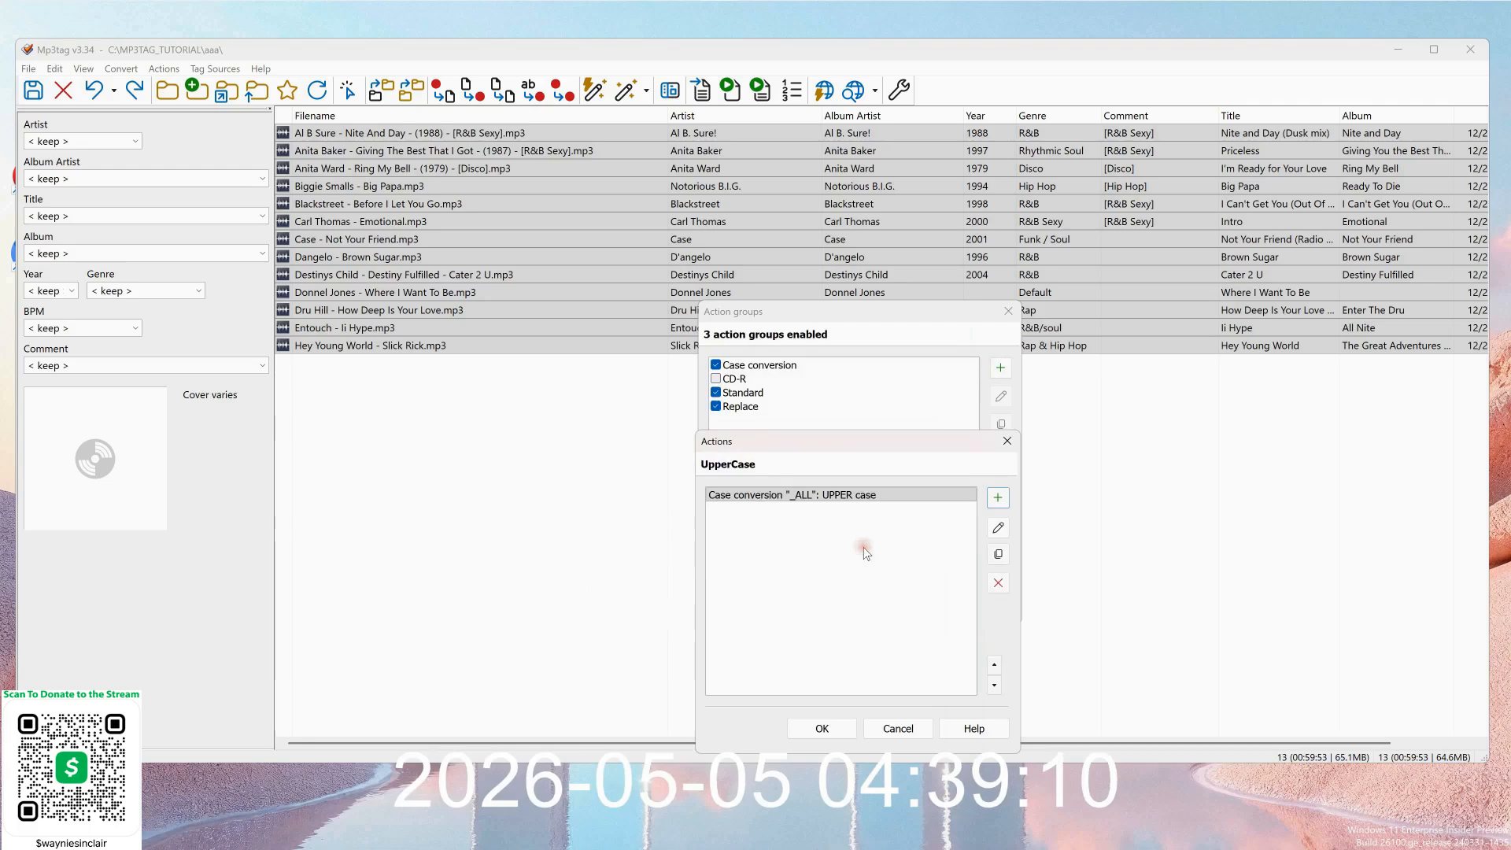
{"action": "left_click", "coordinate": [833, 727]}
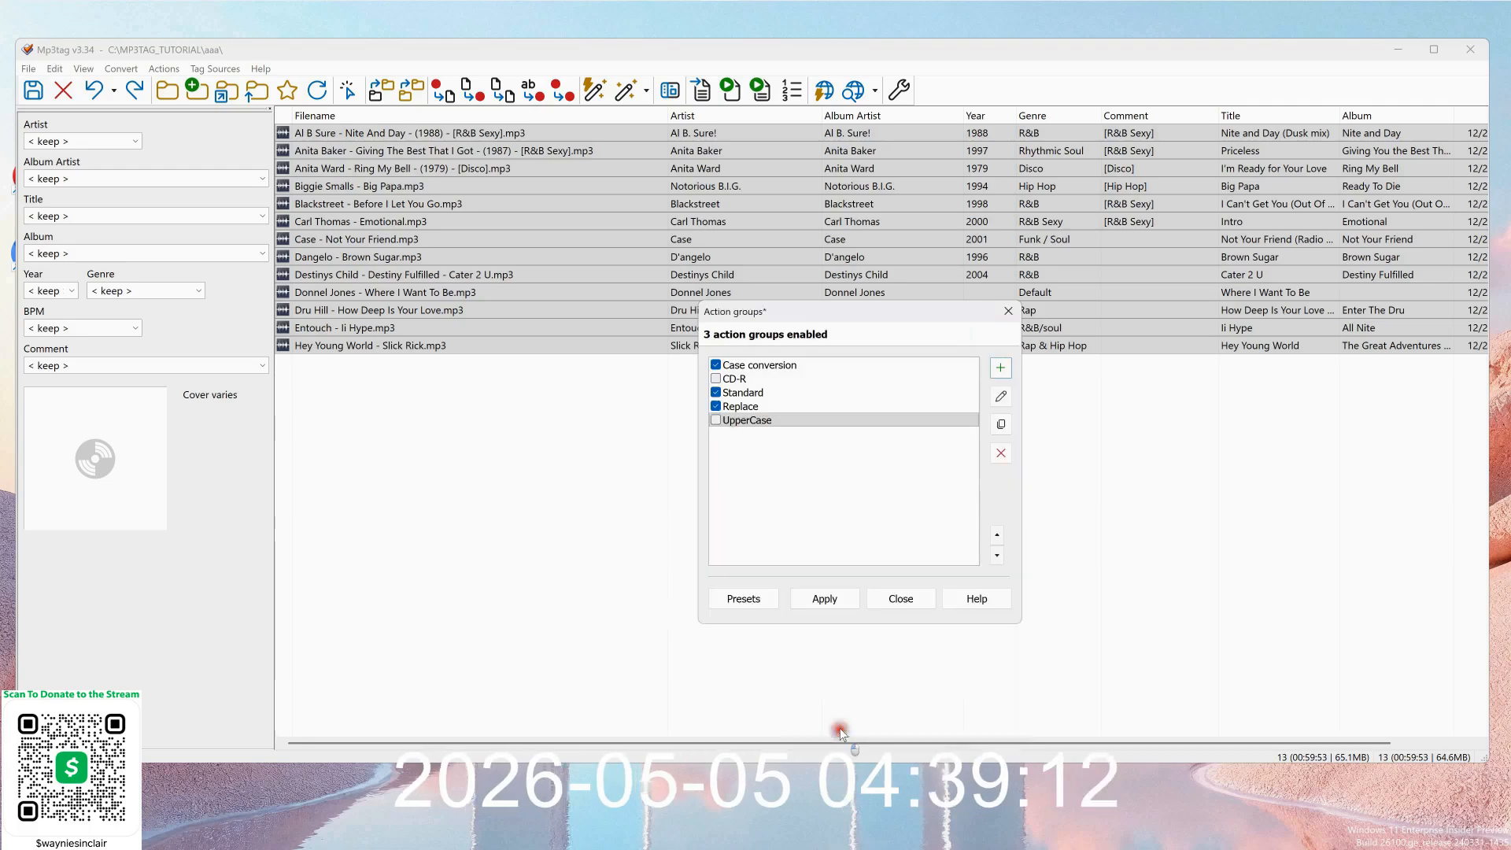
Enable the UpperCase action group and apply the enabled groups to all selected files.
{"action": "left_click", "coordinate": [717, 420]}
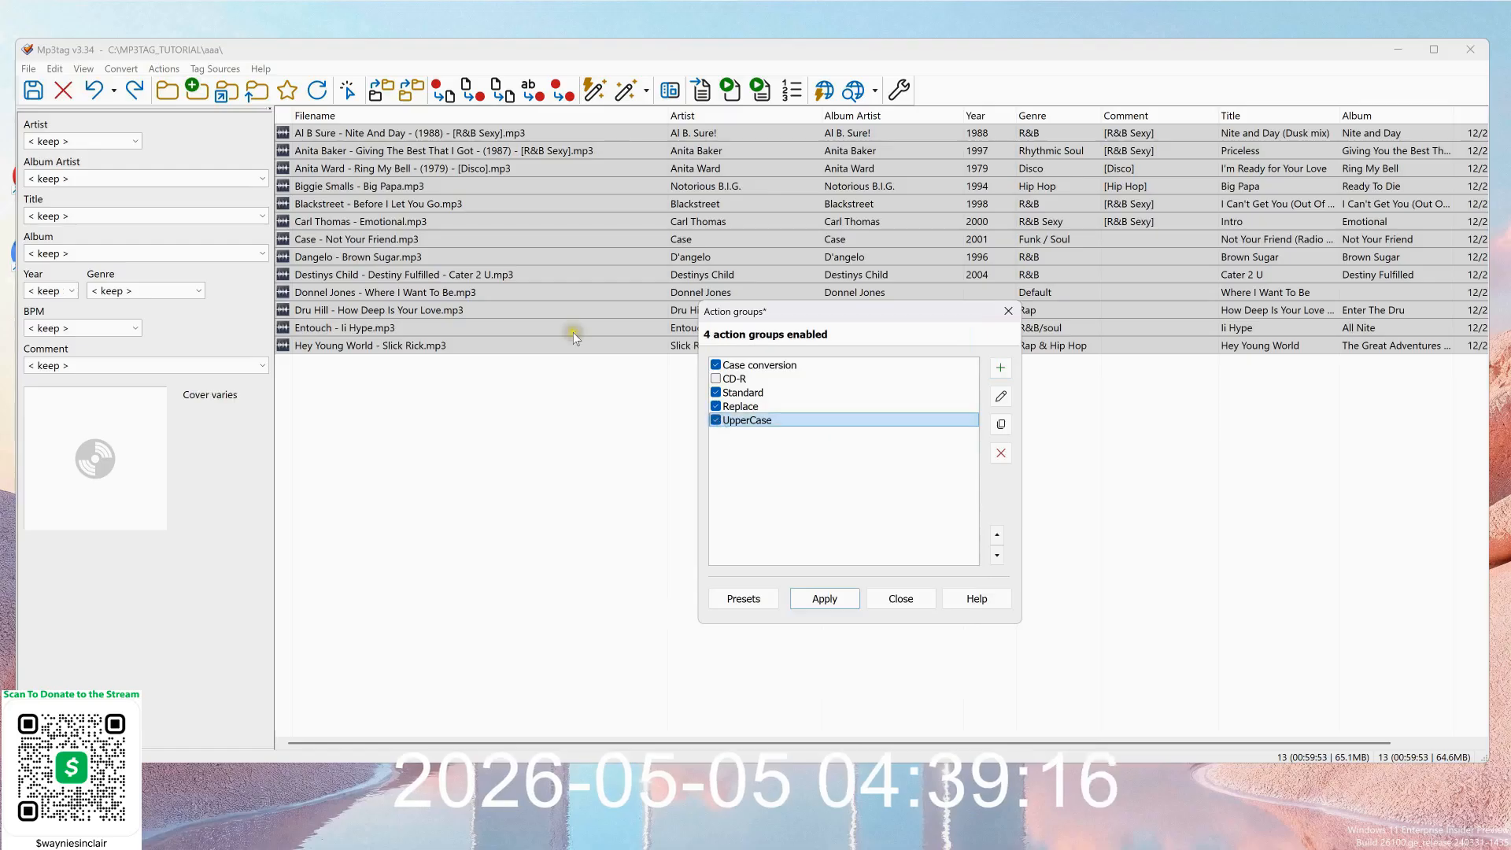
{"action": "left_click", "coordinate": [849, 600]}
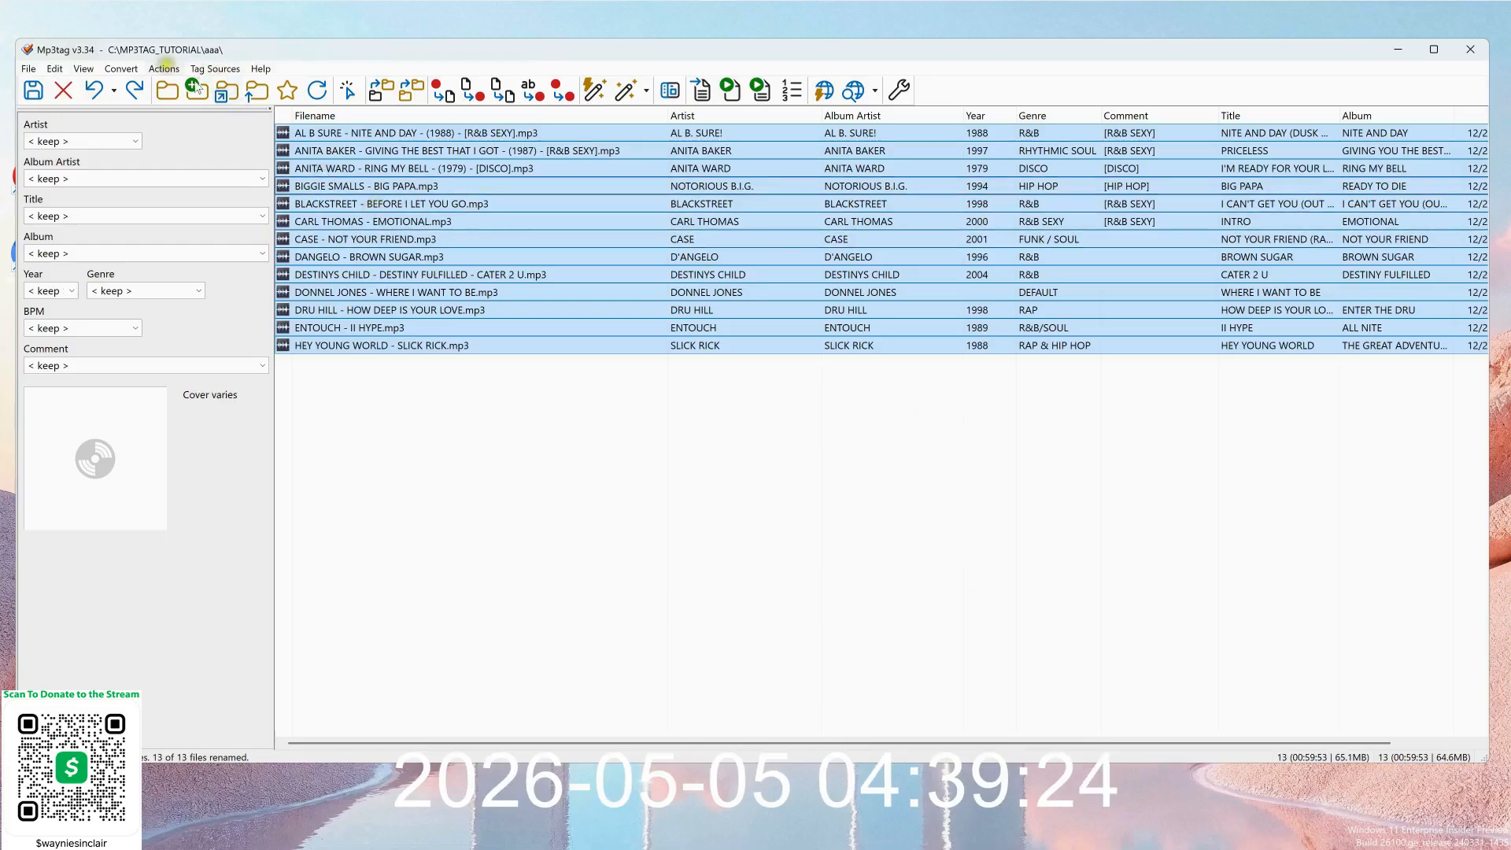
{"action": "right_click", "coordinate": [367, 210]}
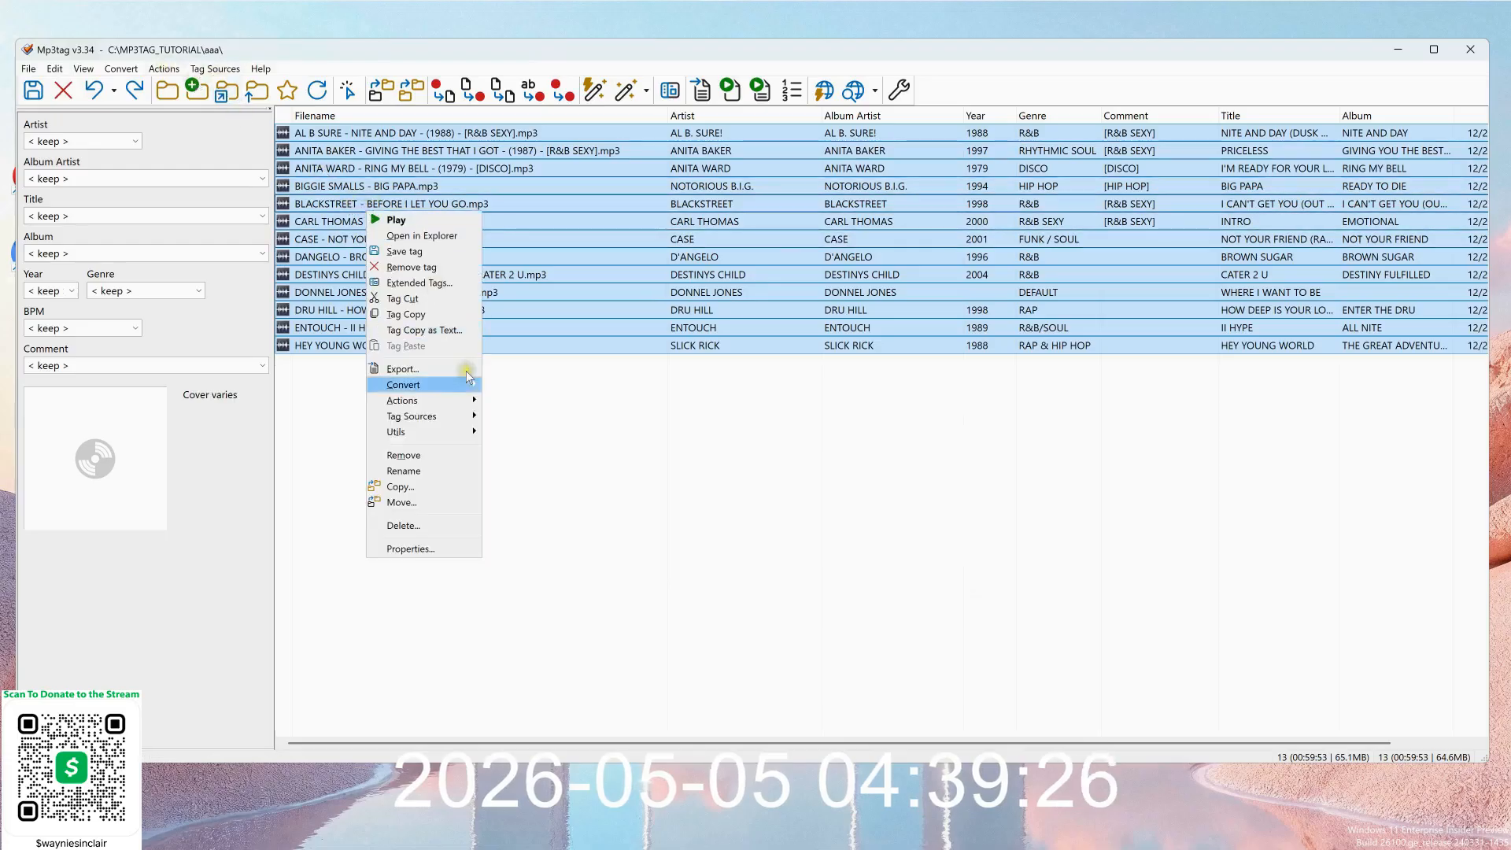
{"action": "mouse_move", "coordinate": [468, 407]}
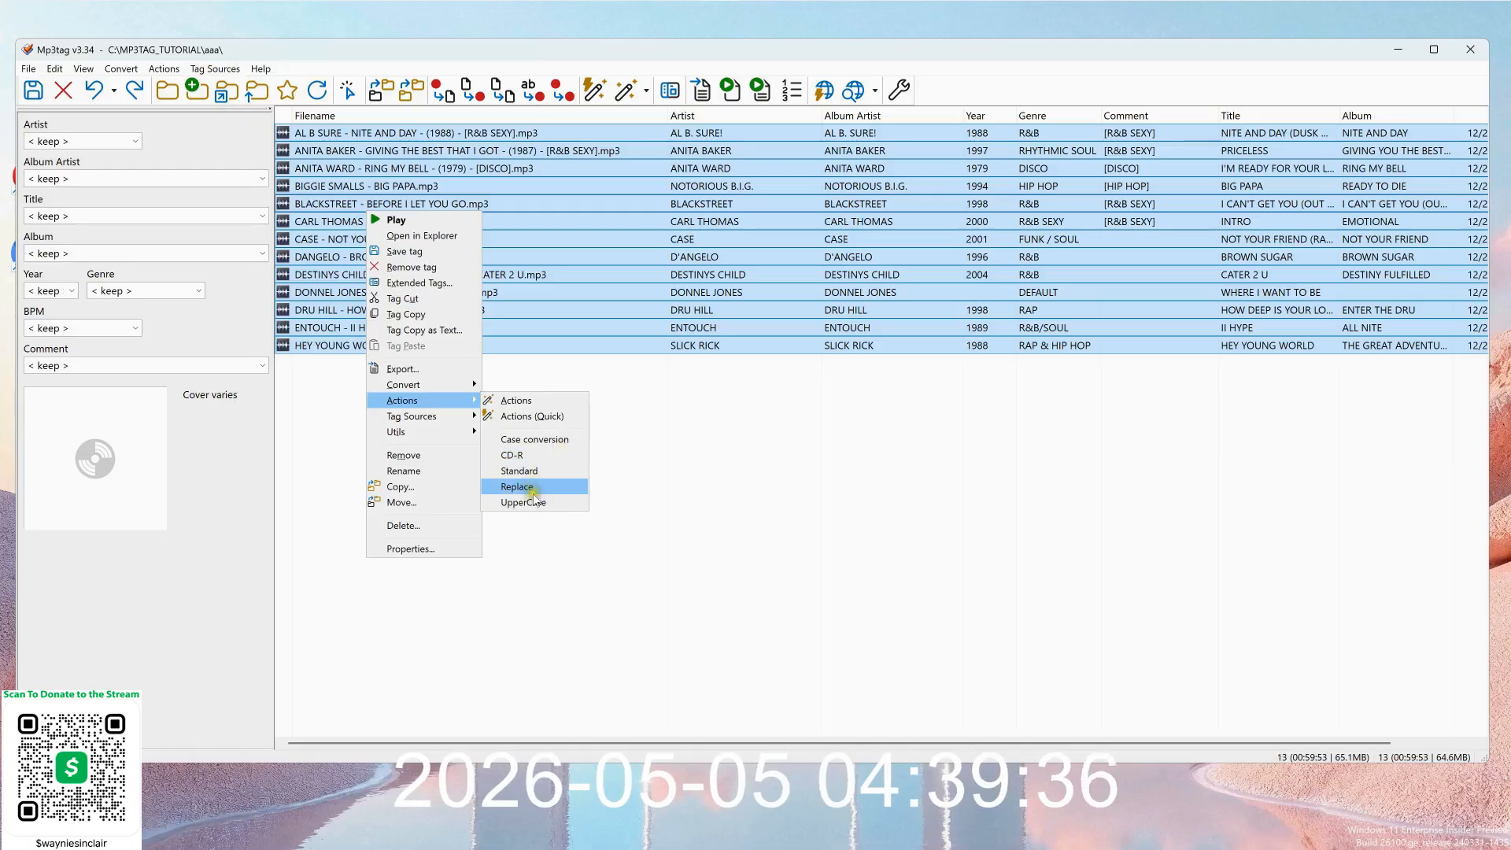
{"action": "left_click", "coordinate": [651, 430]}
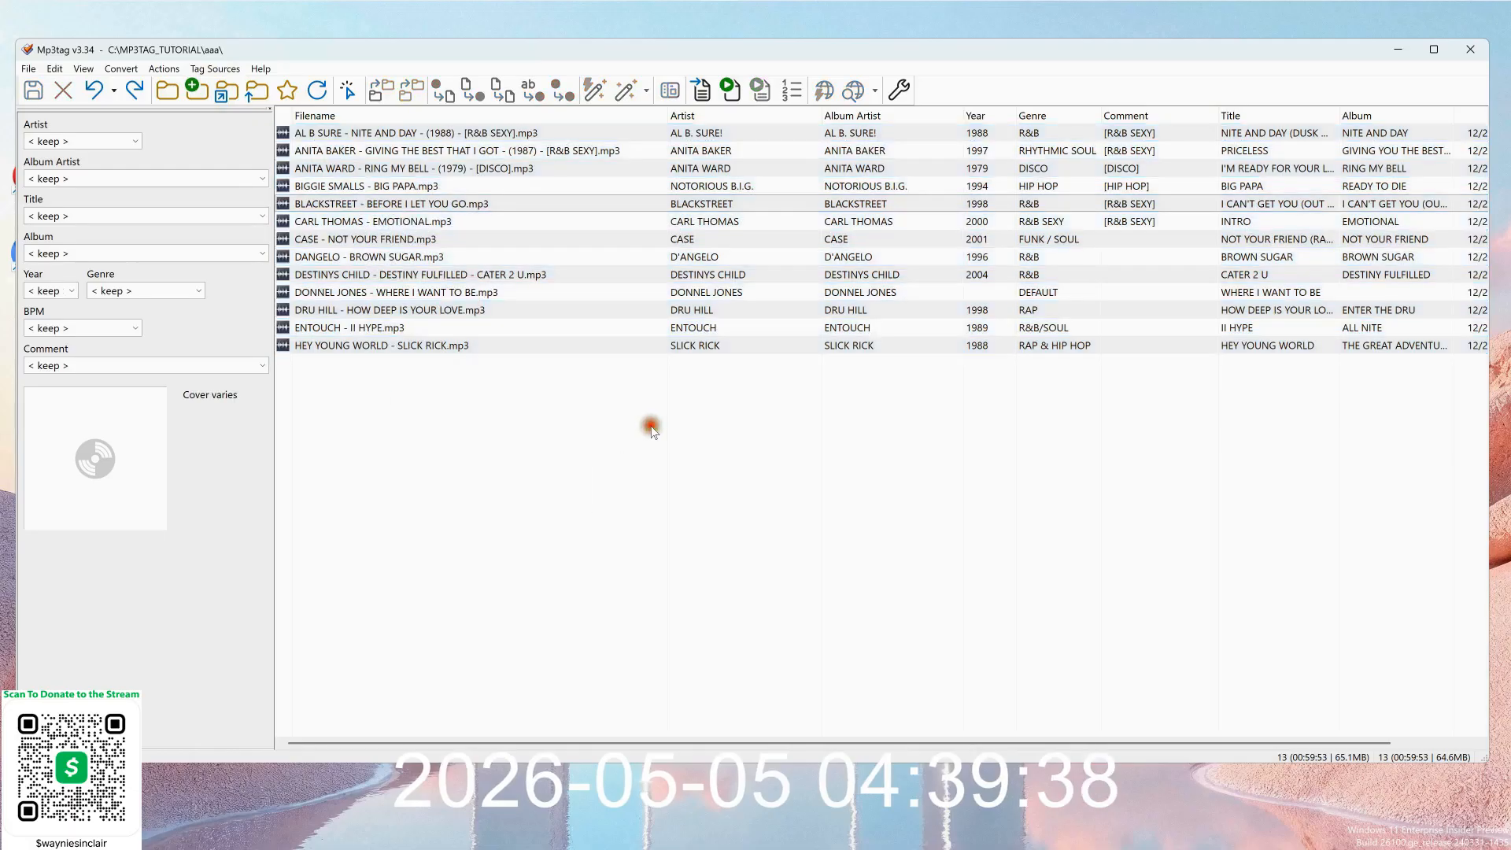
{"action": "left_click", "coordinate": [166, 69]}
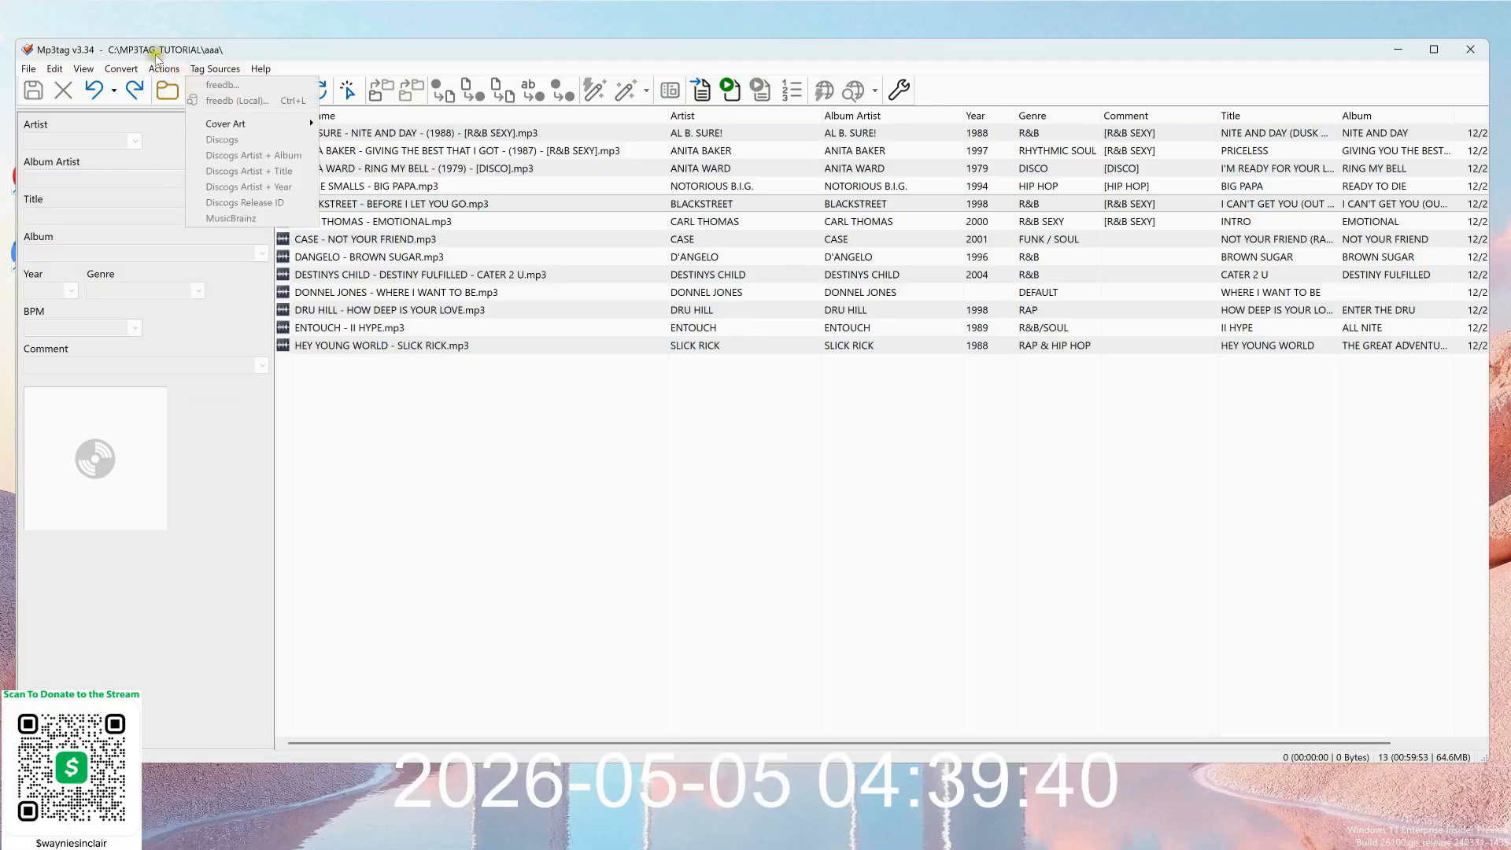
{"action": "mouse_move", "coordinate": [163, 69]}
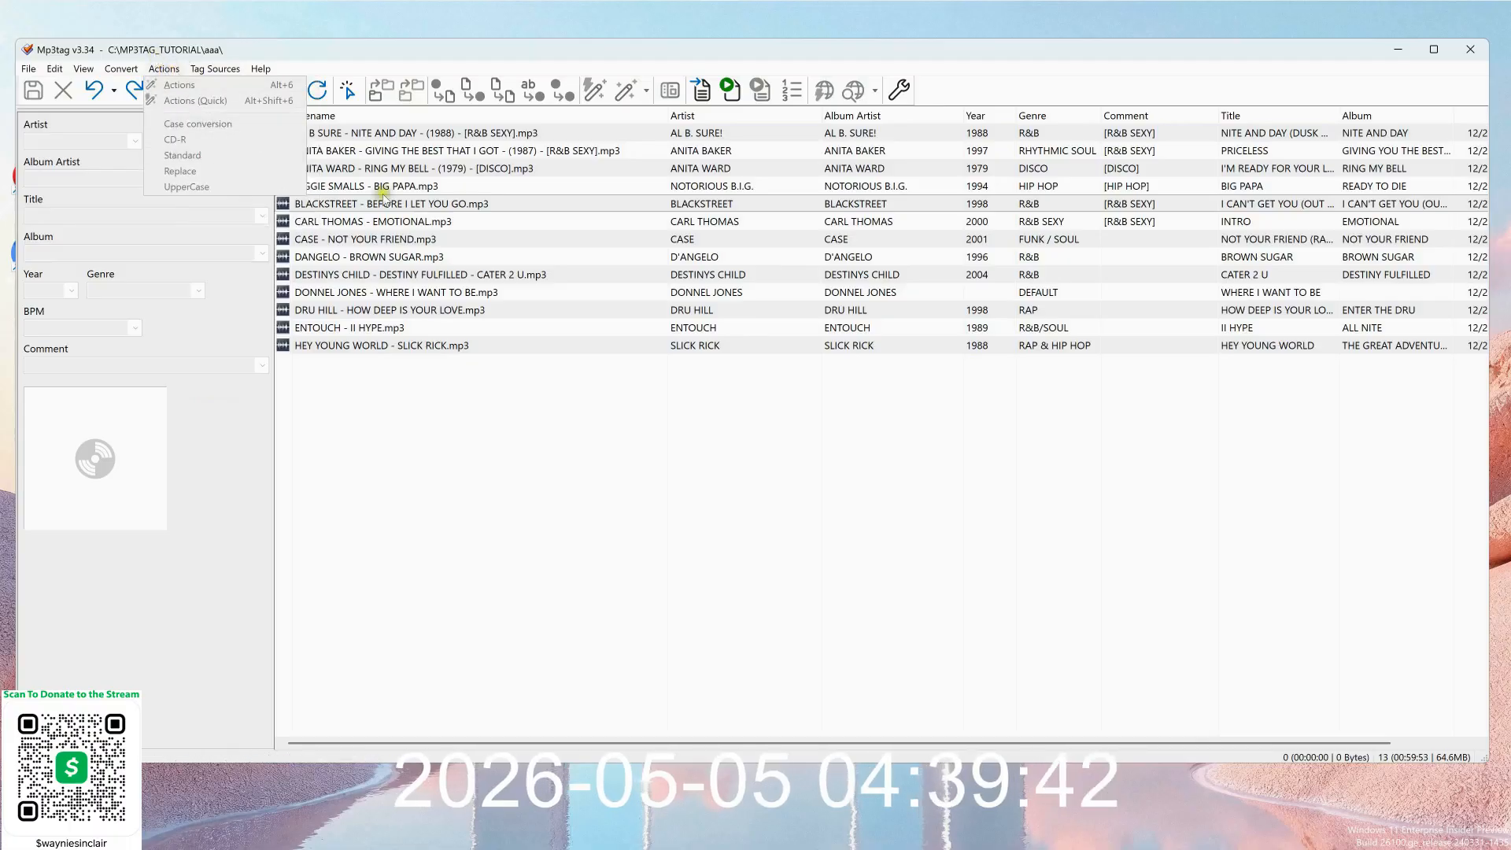
With the Biggie Smalls file selected, open the action groups and move UpperCase up to directly below Case conversion.
{"action": "left_click", "coordinate": [383, 189]}
{"action": "left_click", "coordinate": [164, 69]}
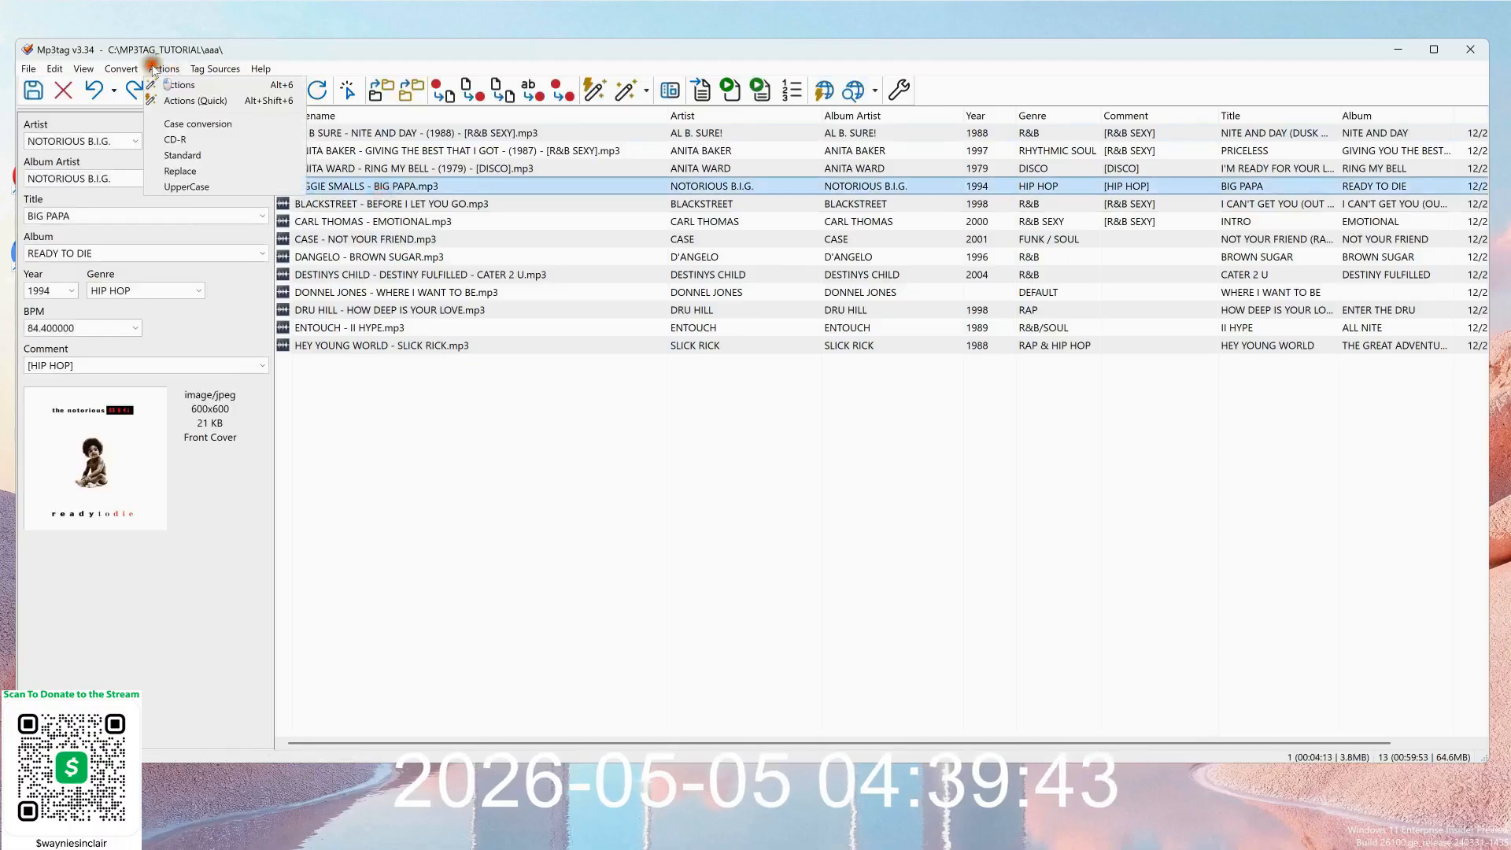
{"action": "left_click", "coordinate": [228, 85]}
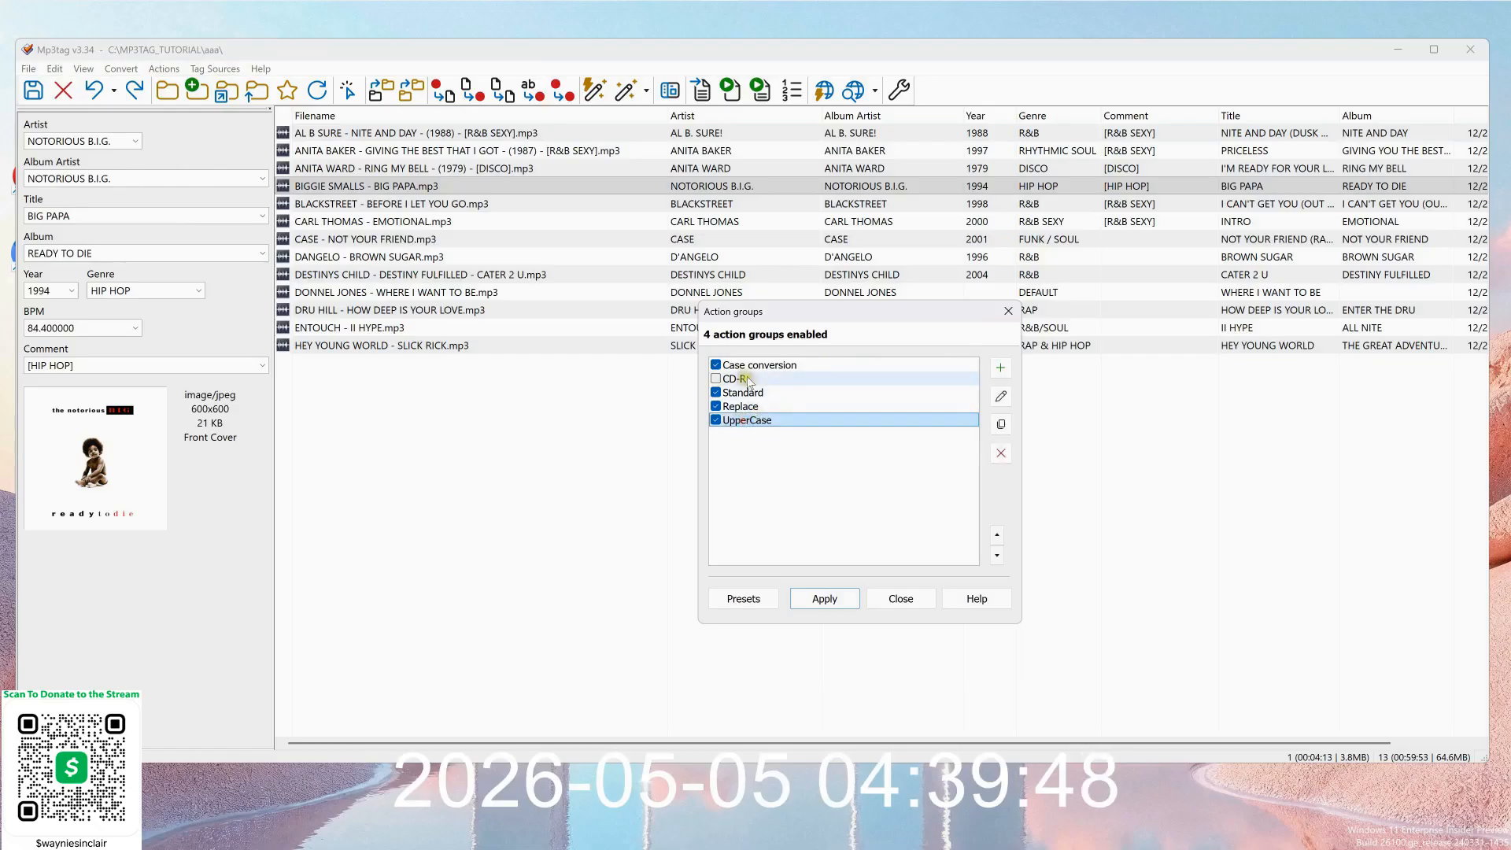
{"action": "left_click", "coordinate": [998, 534]}
{"action": "left_click", "coordinate": [998, 534]}
{"action": "left_click", "coordinate": [997, 535]}
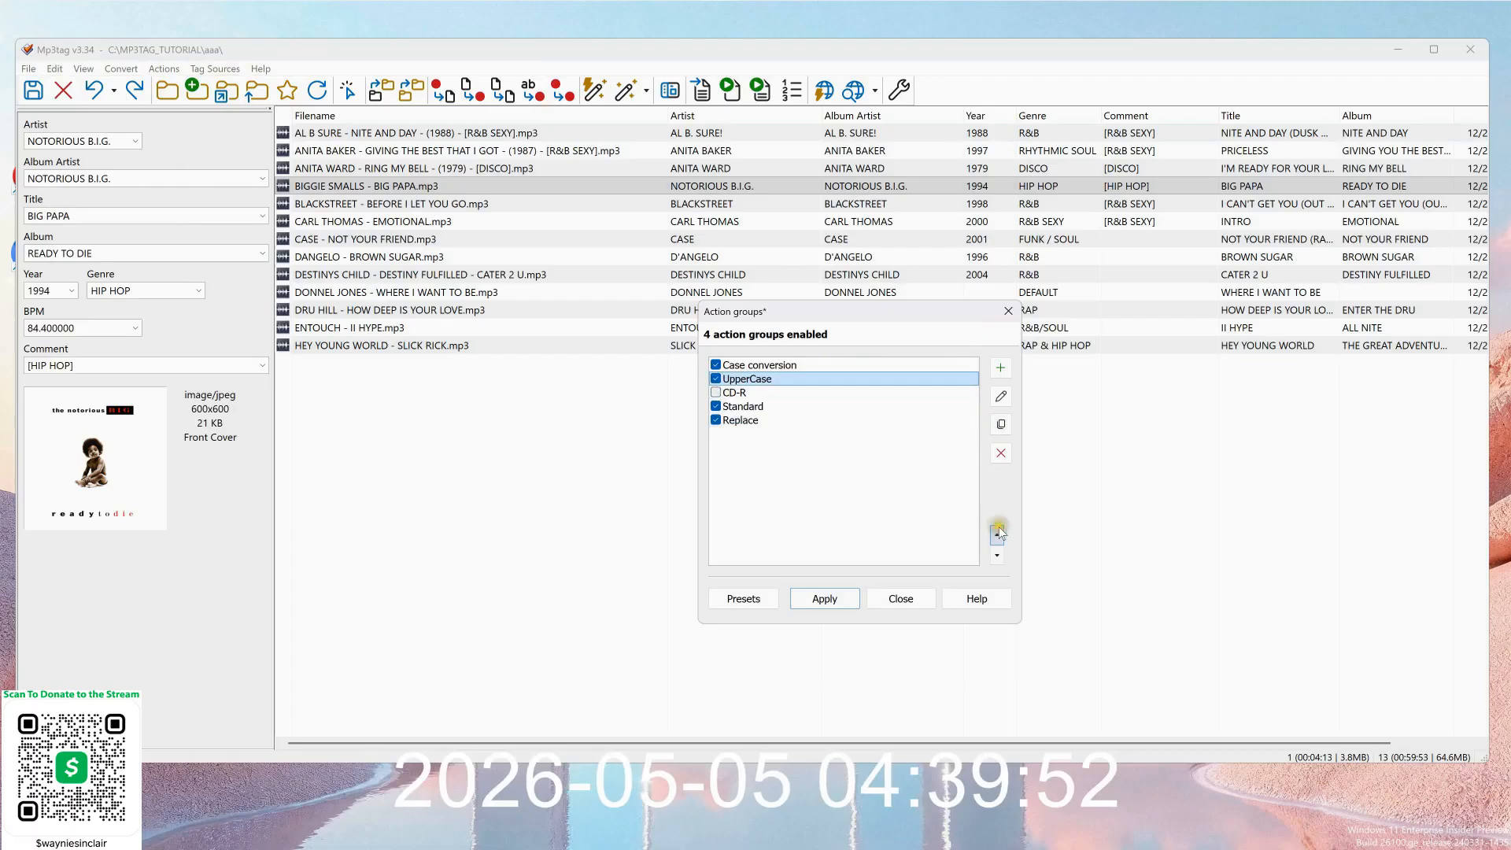
Move the CD-R group to the end of the list and Replace above Standard, and save the changed configuration.
{"action": "left_click", "coordinate": [738, 393]}
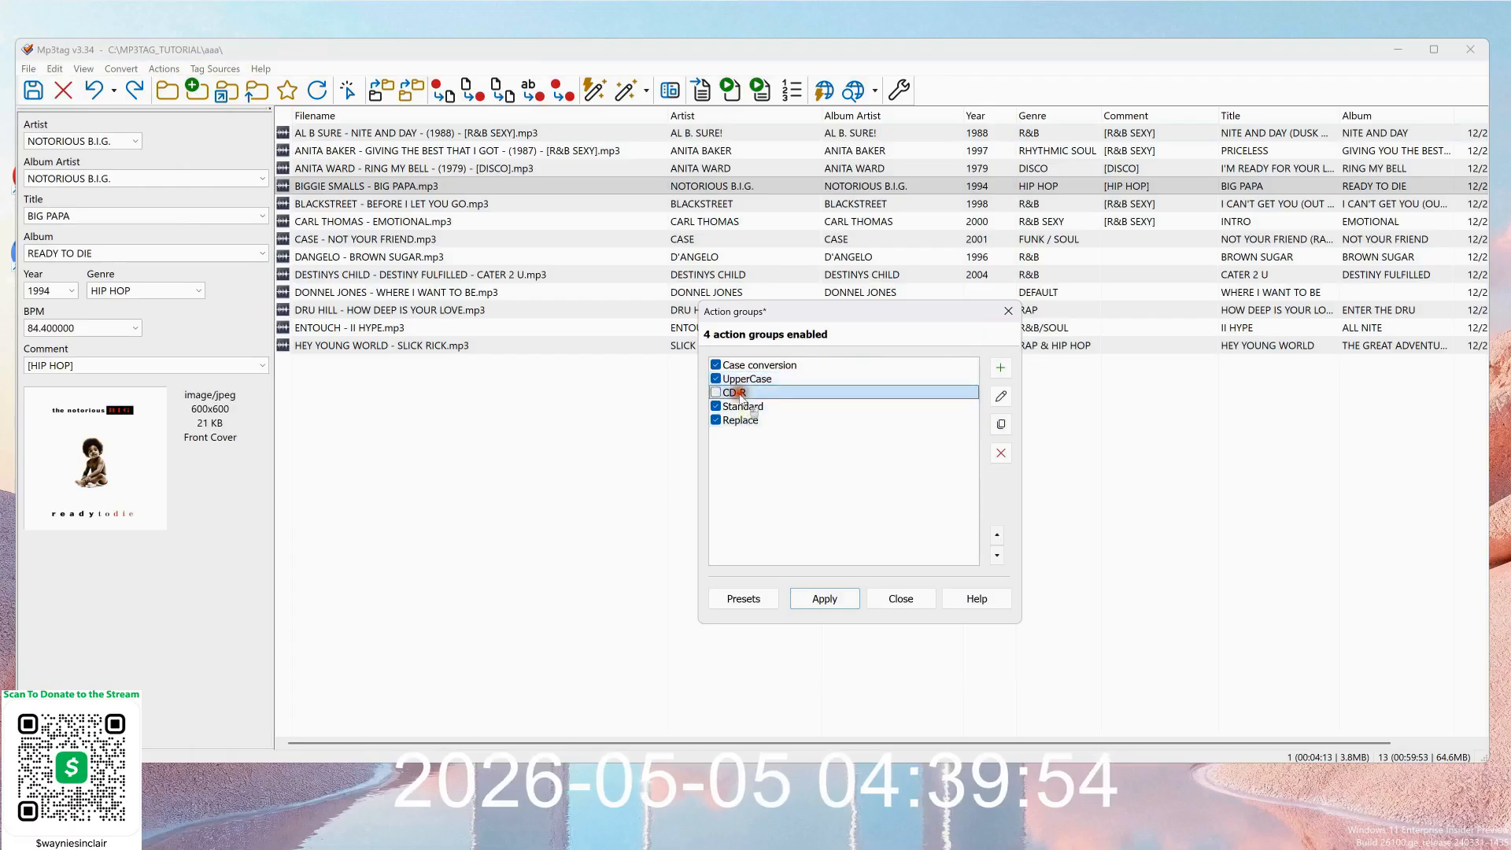
{"action": "left_click", "coordinate": [997, 555]}
{"action": "left_click", "coordinate": [998, 555]}
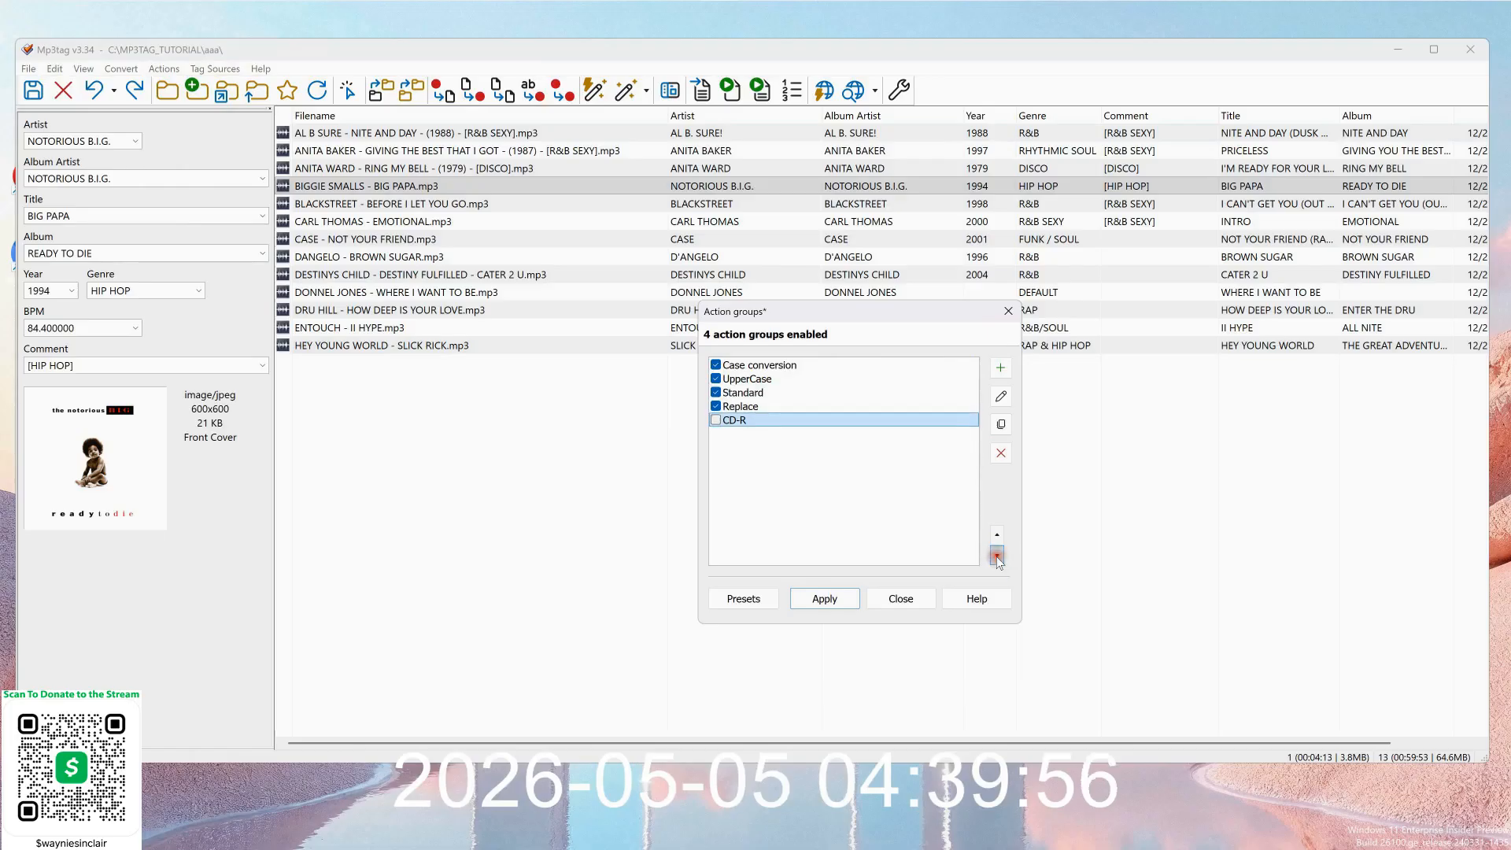
{"action": "left_click", "coordinate": [781, 408]}
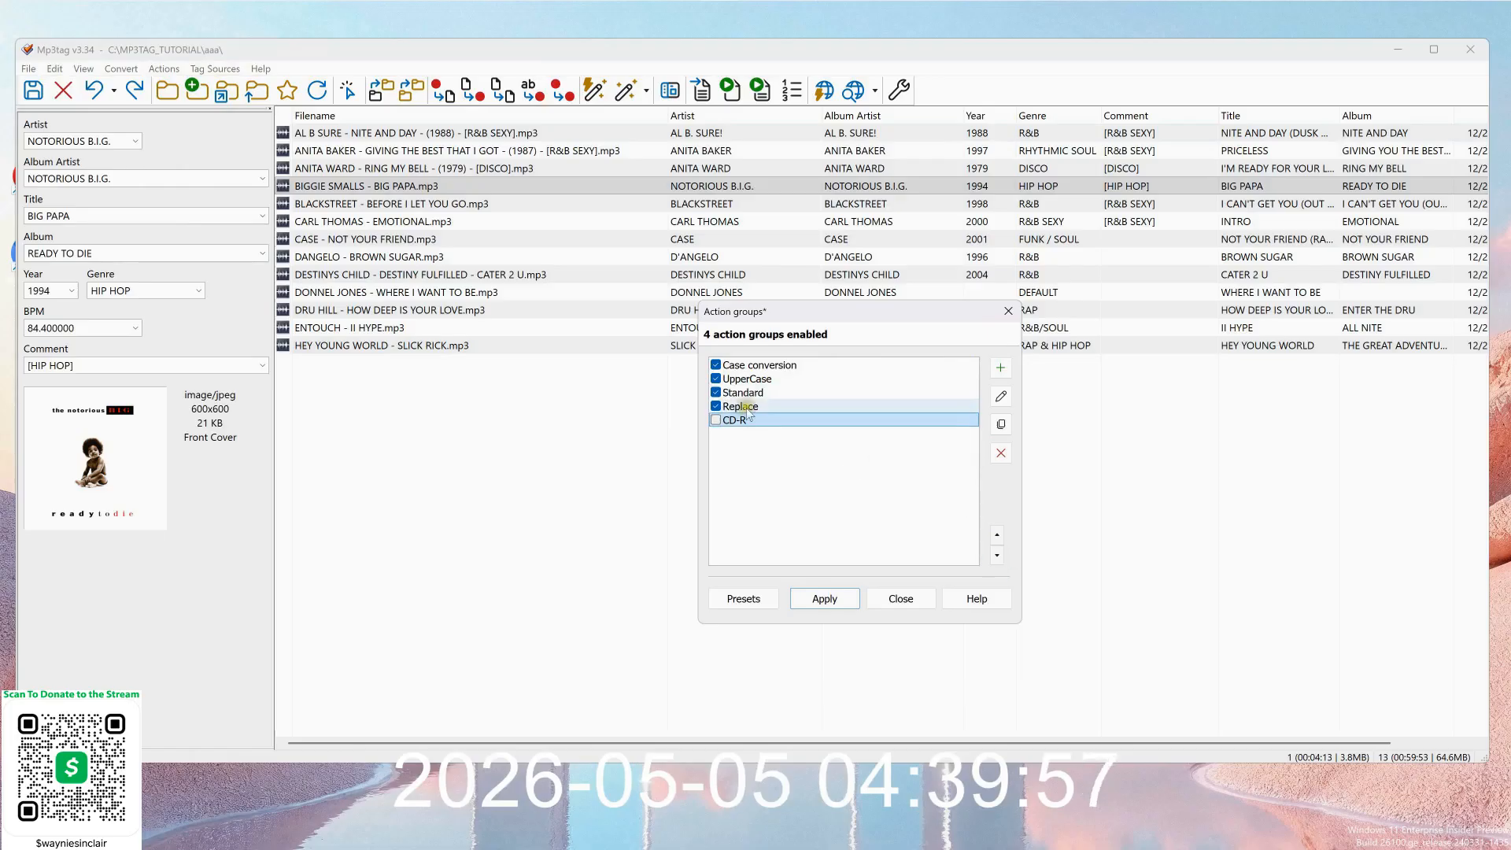
{"action": "left_click", "coordinate": [998, 535]}
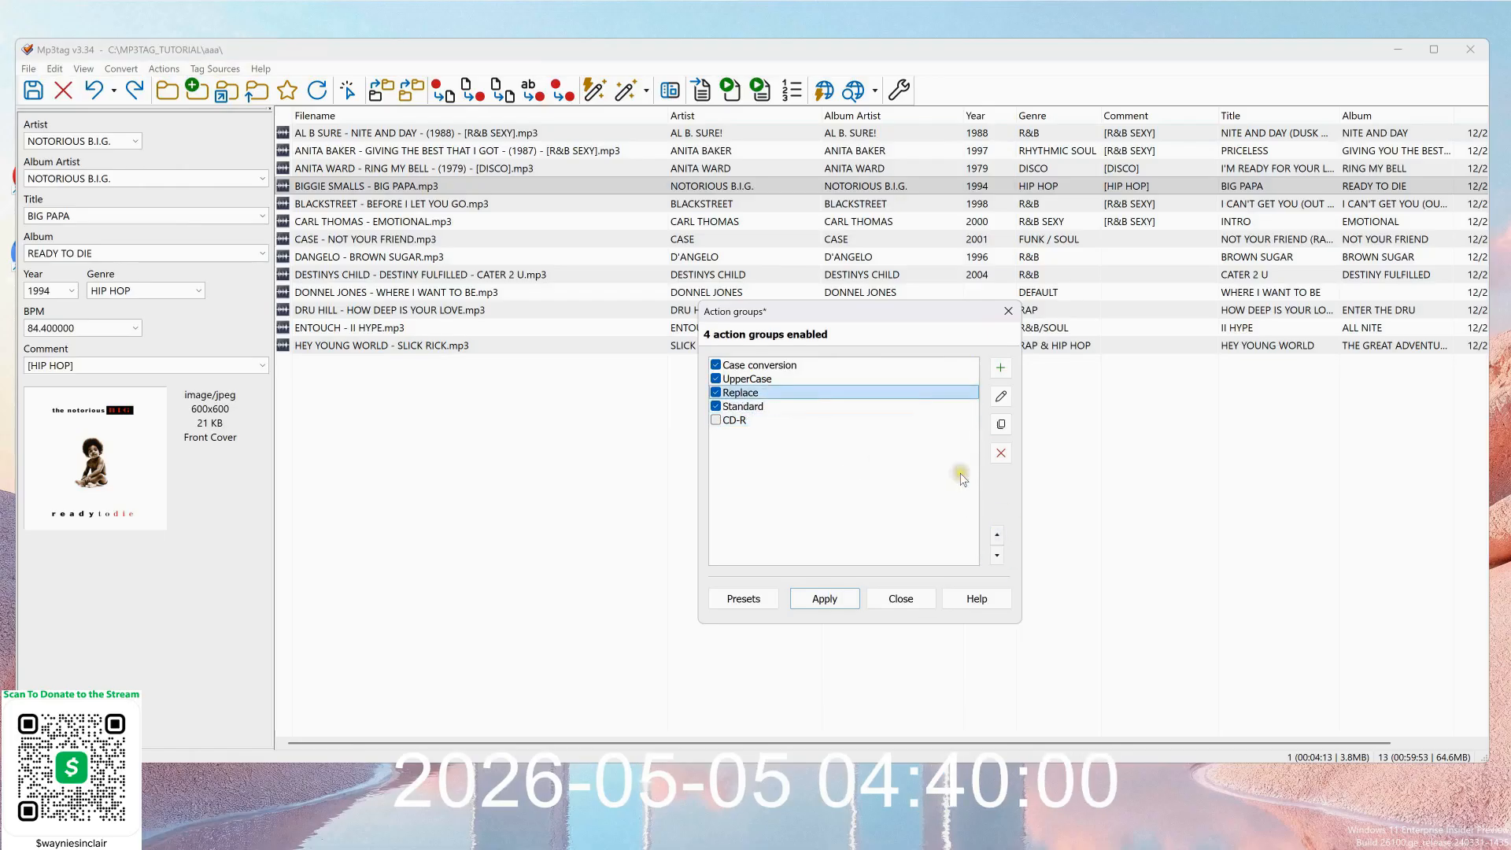
{"action": "left_click", "coordinate": [908, 600]}
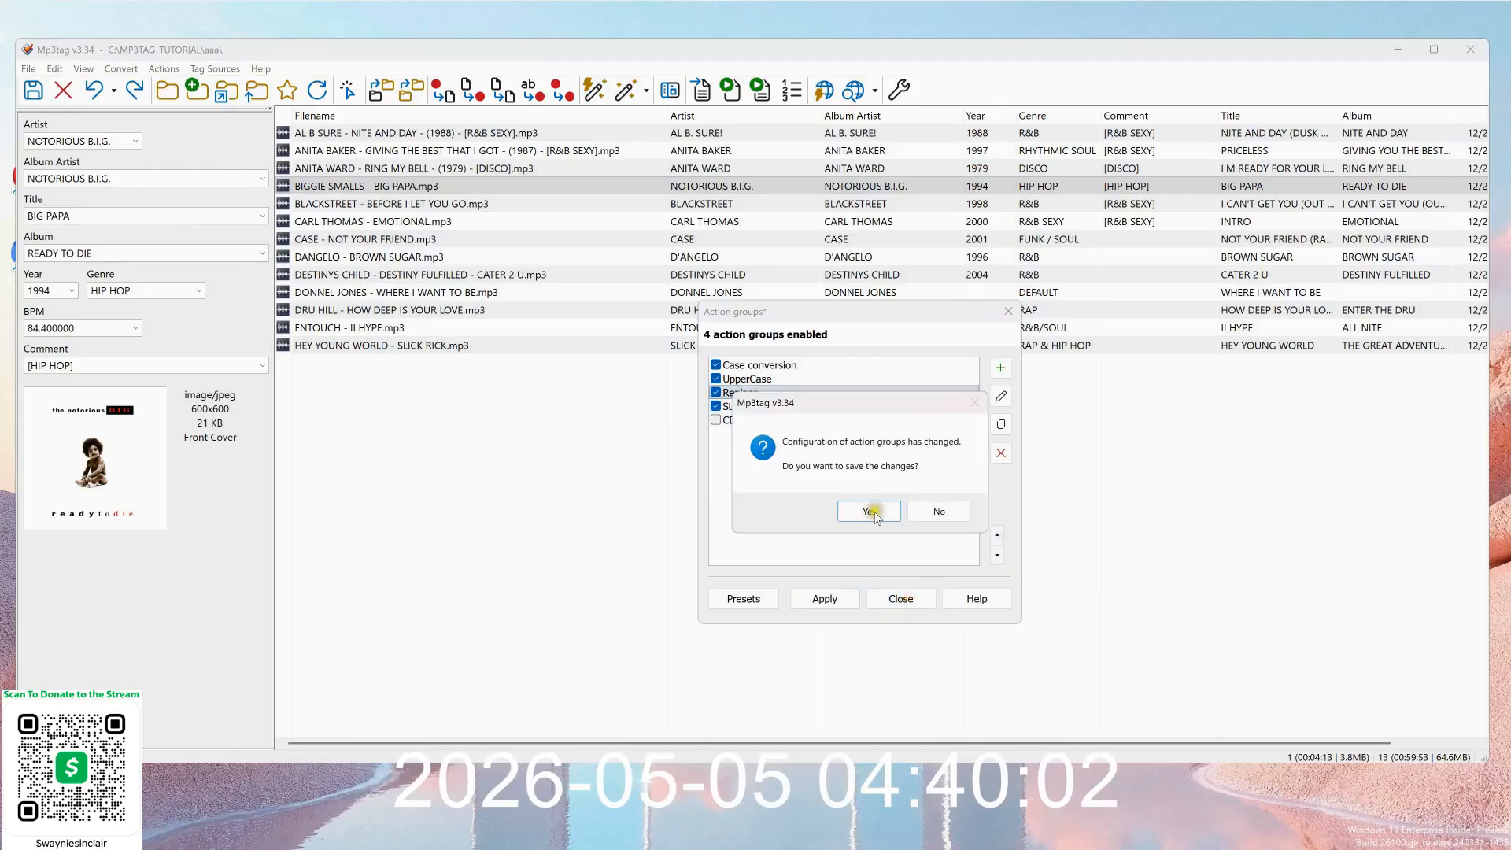
{"action": "left_click", "coordinate": [876, 512]}
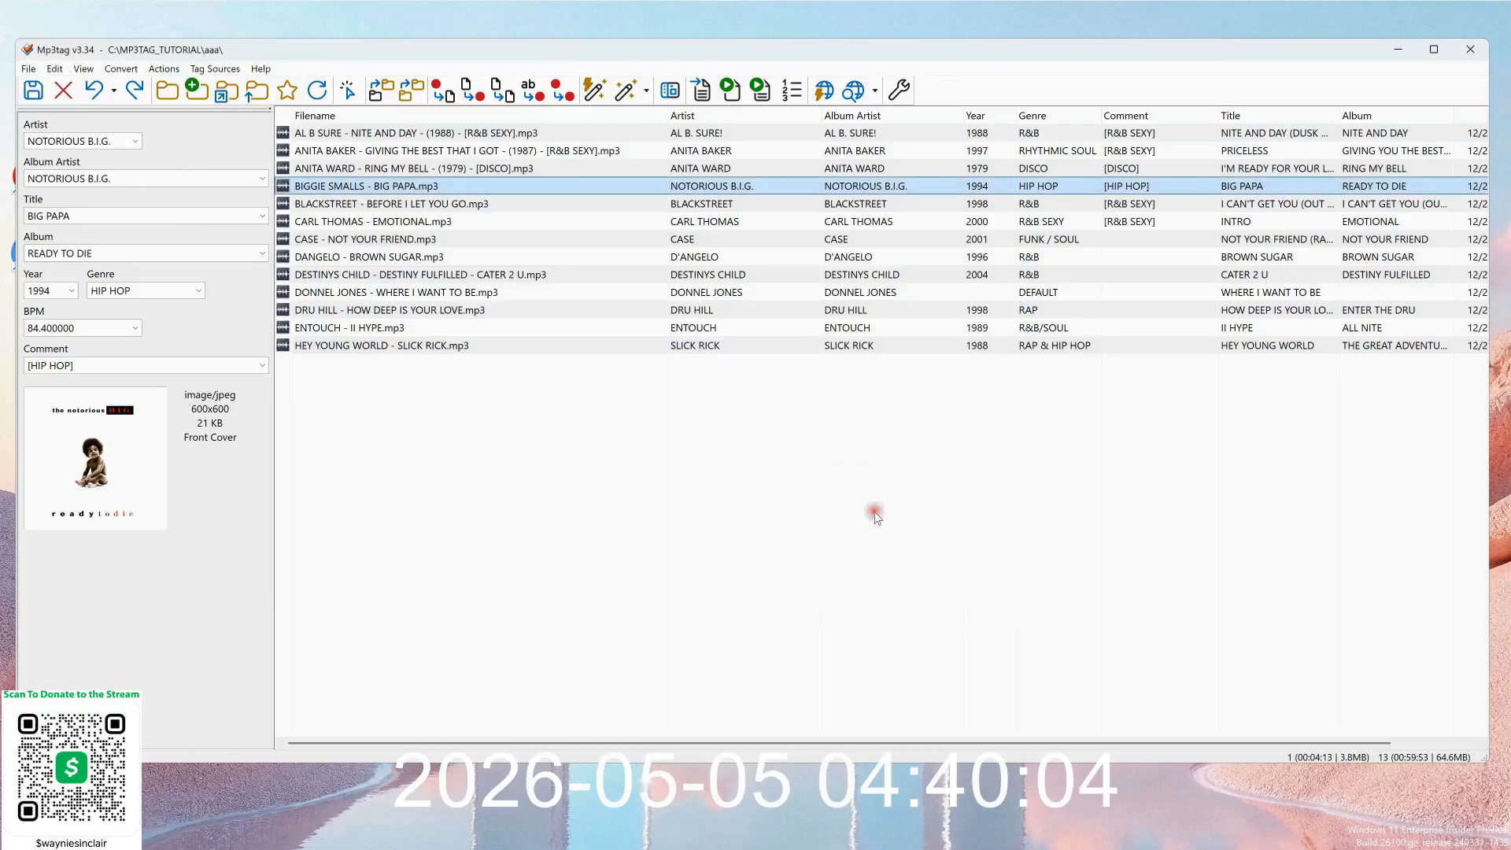
Copy the " - (1979) - [DISCO]" ending from the Anita Ward file name.
{"action": "left_click", "coordinate": [391, 346]}
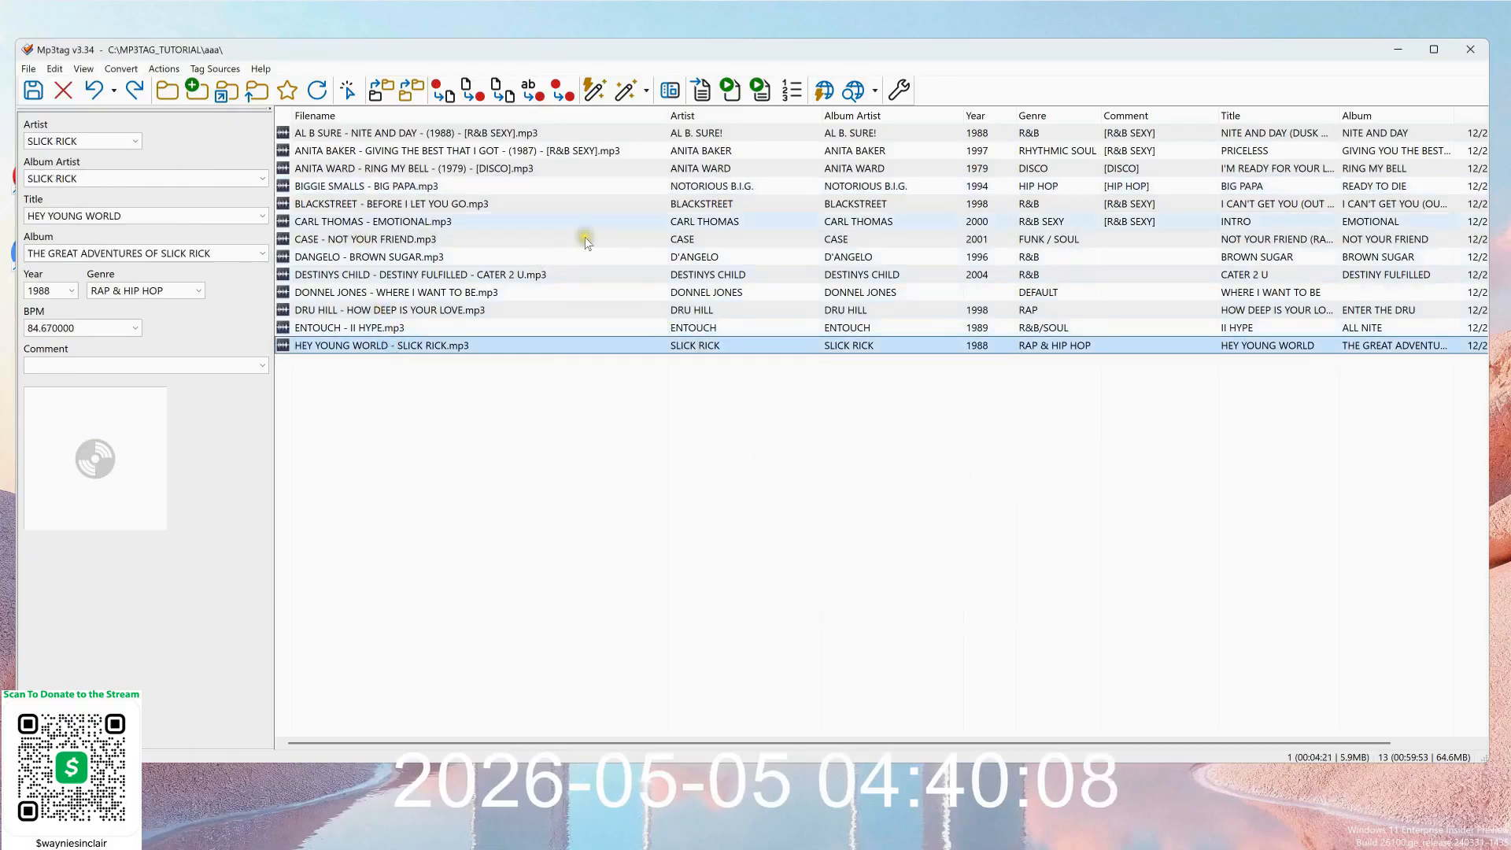
{"action": "left_click", "coordinate": [440, 187]}
{"action": "left_click", "coordinate": [498, 170]}
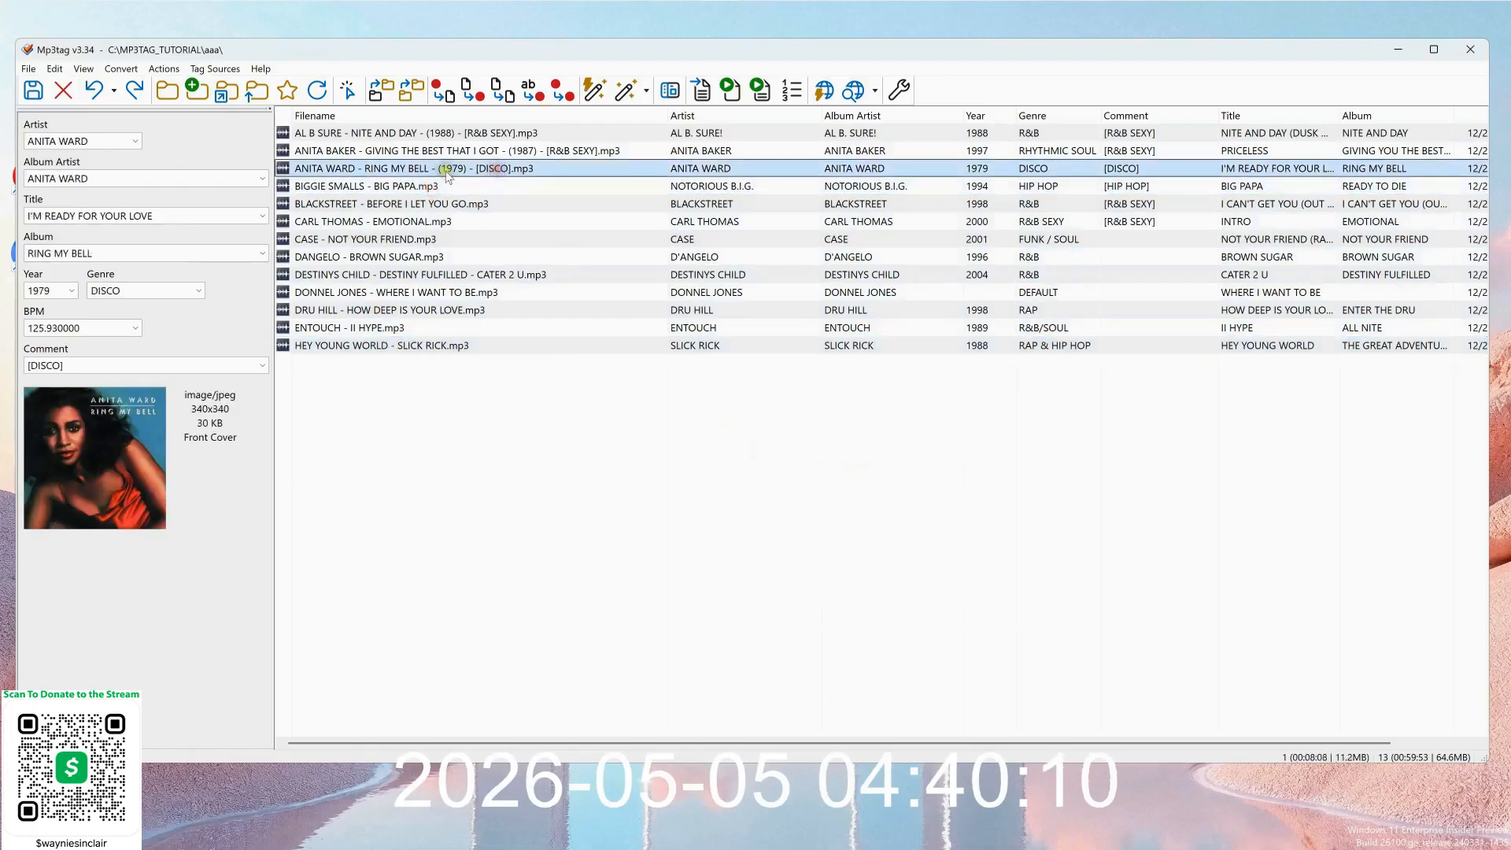
{"action": "left_click", "coordinate": [445, 170]}
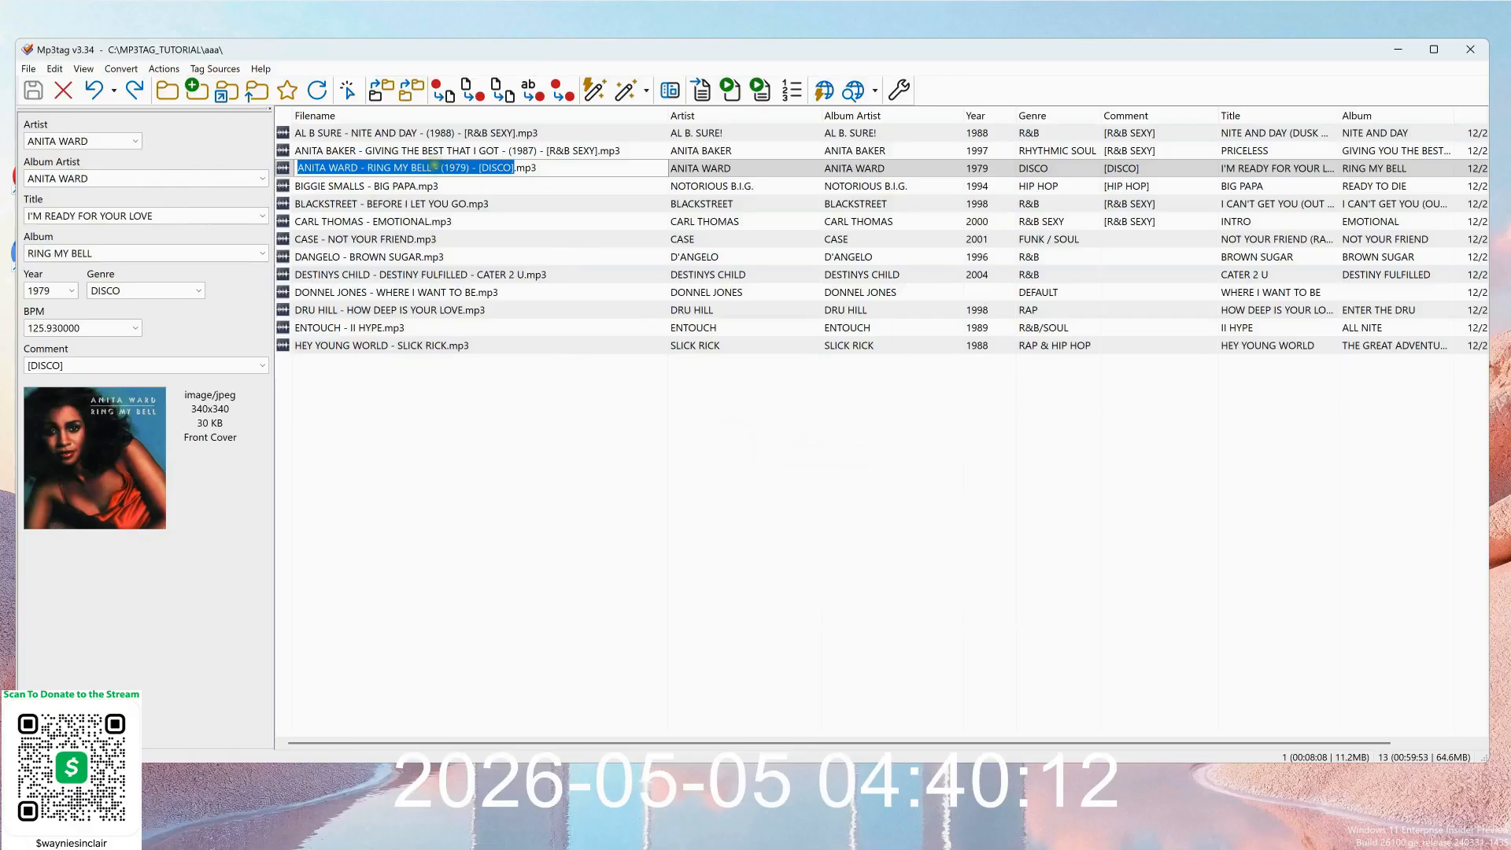
{"action": "left_click", "coordinate": [433, 167]}
{"action": "left_click_drag", "start_coordinate": [463, 166], "coordinate": [512, 170]}
{"action": "key", "text": "ctrl+c"}
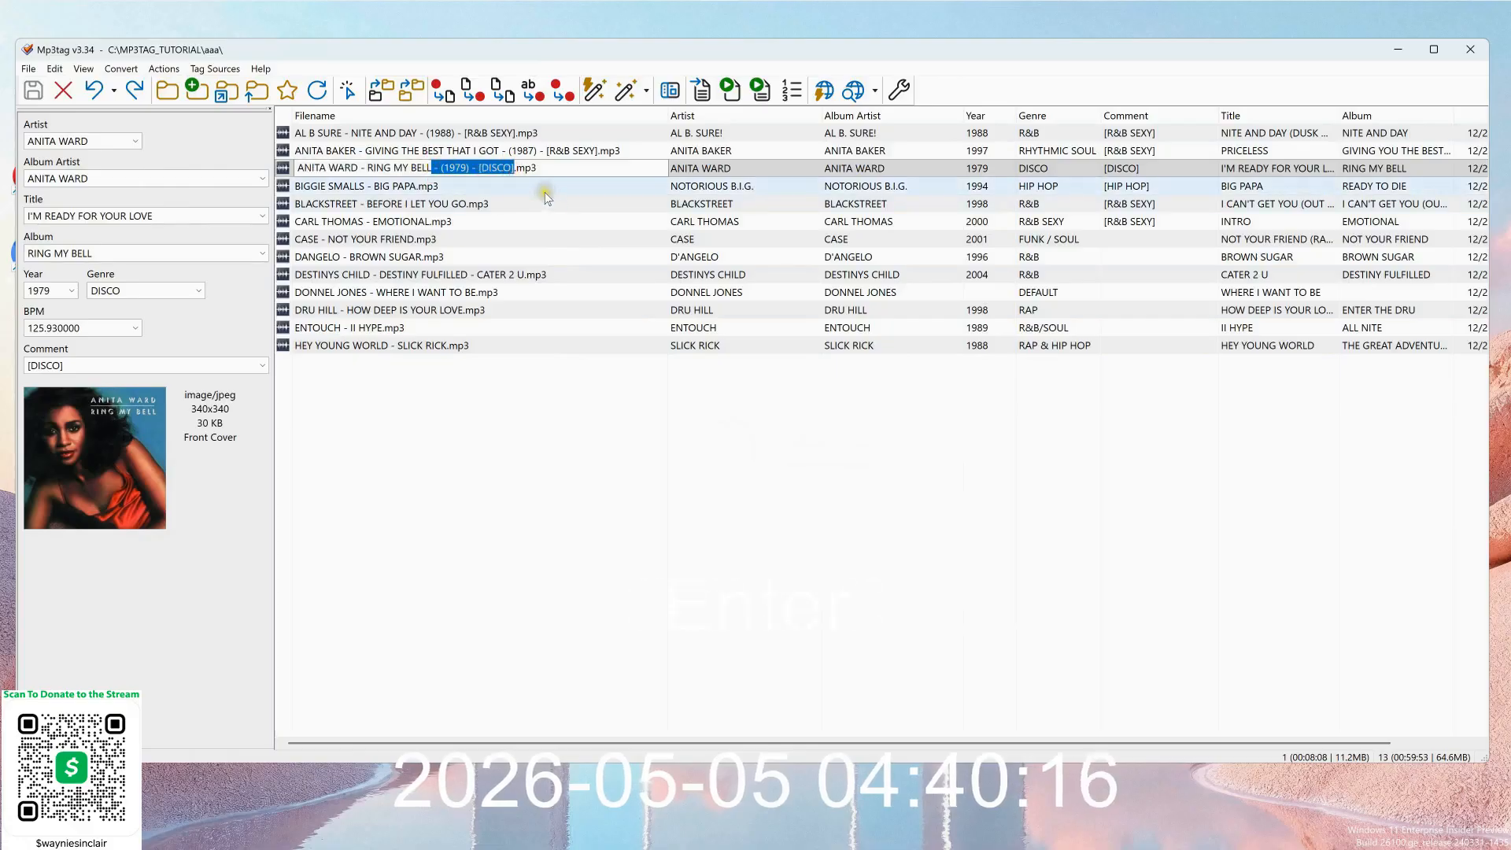
Append the copied ending to the Biggie Smalls file name and replace its bracketed genre with HIP HOP.
{"action": "key", "text": "Return"}
{"action": "key", "text": "Right"}
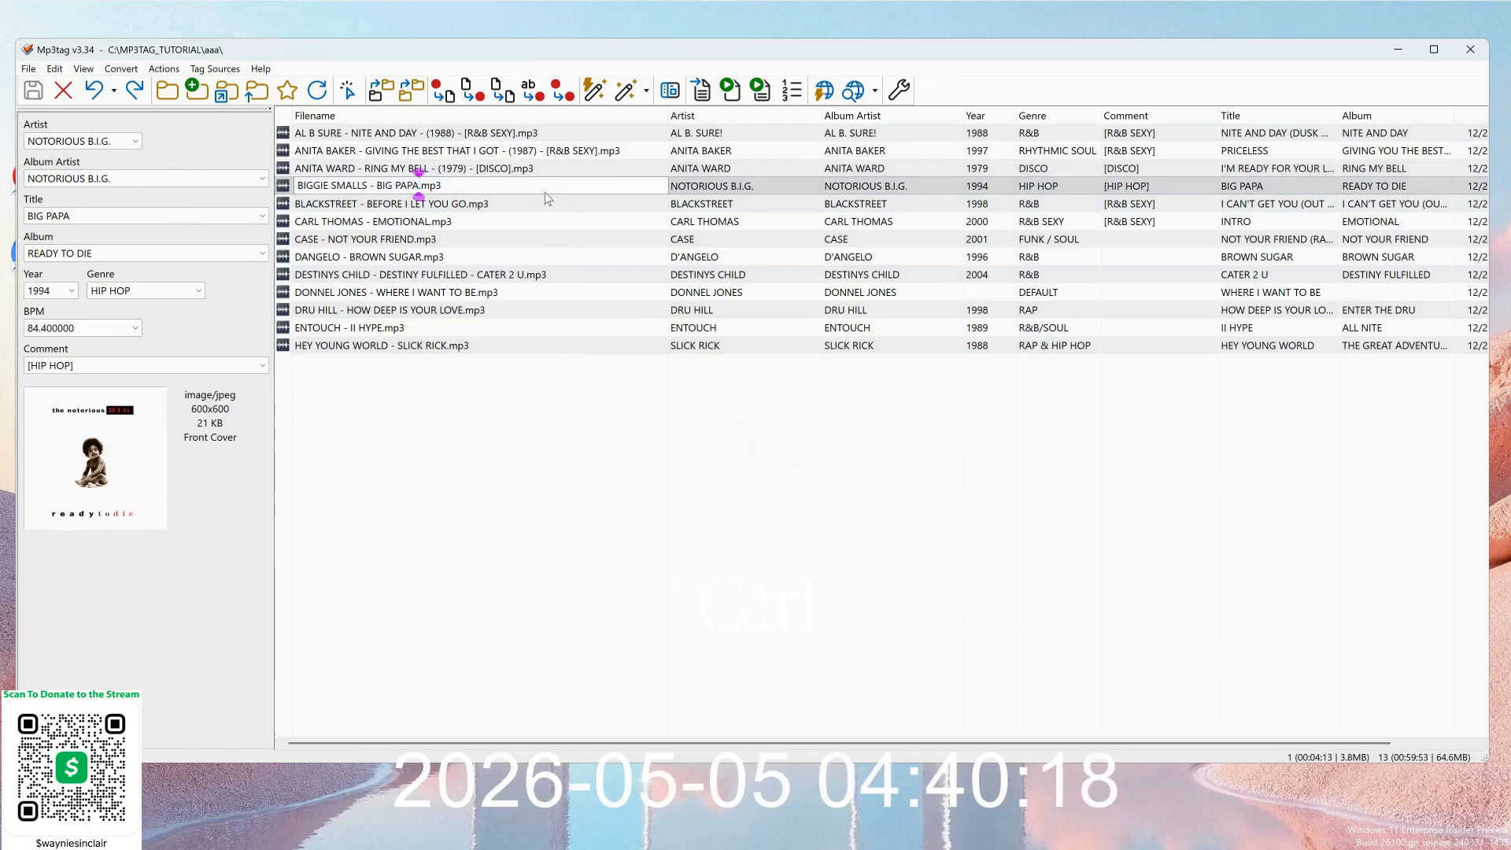
{"action": "key", "text": "ctrl+v"}
{"action": "key", "text": "Left"}
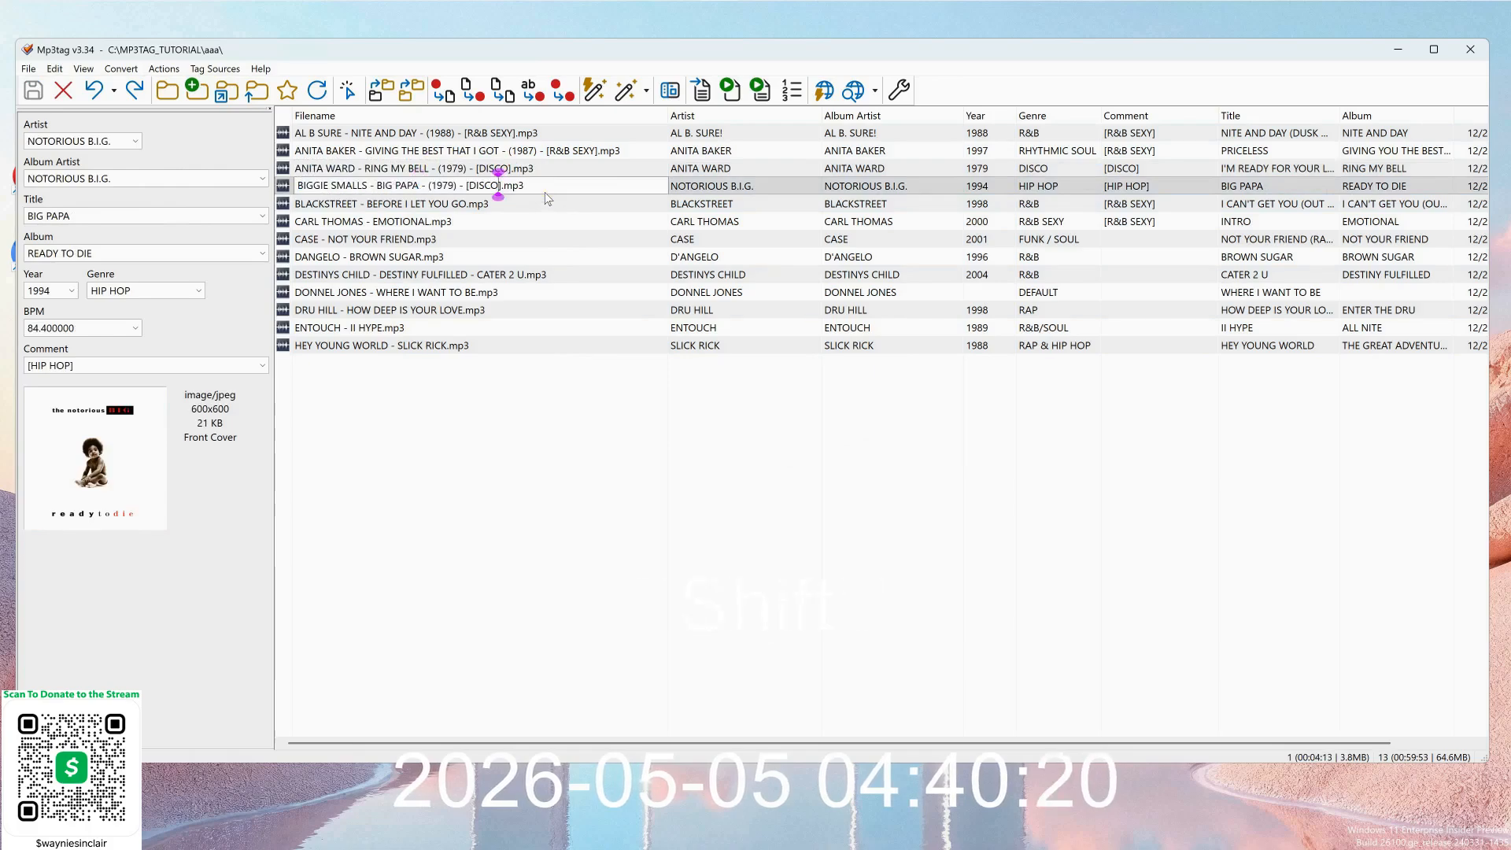
{"action": "key", "text": "shift+Left"}
{"action": "key", "text": "shift+Left"}
{"action": "type", "text": "HIP "}
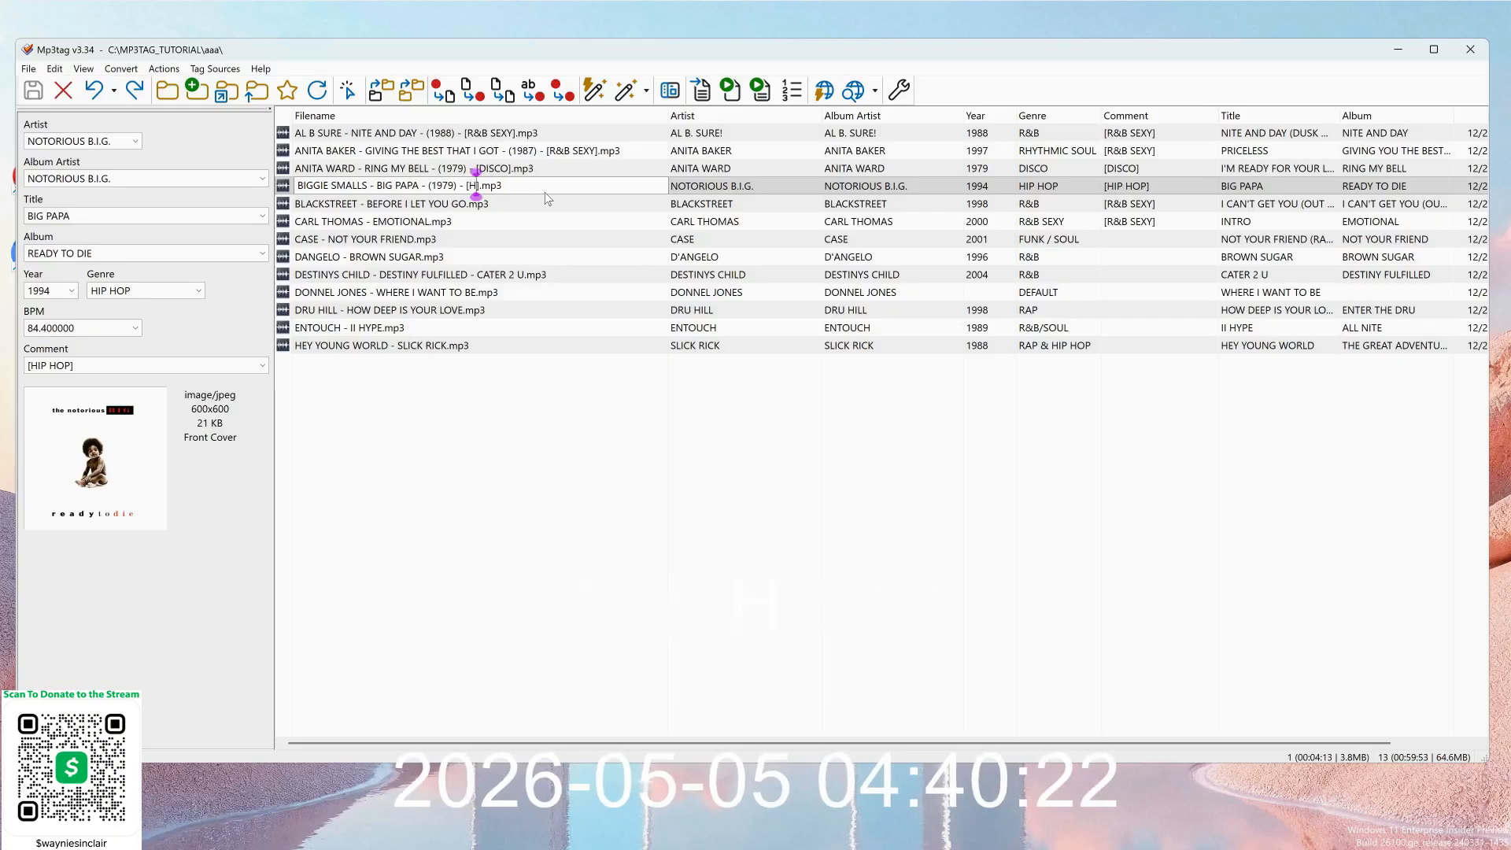
{"action": "type", "text": "HOP"}
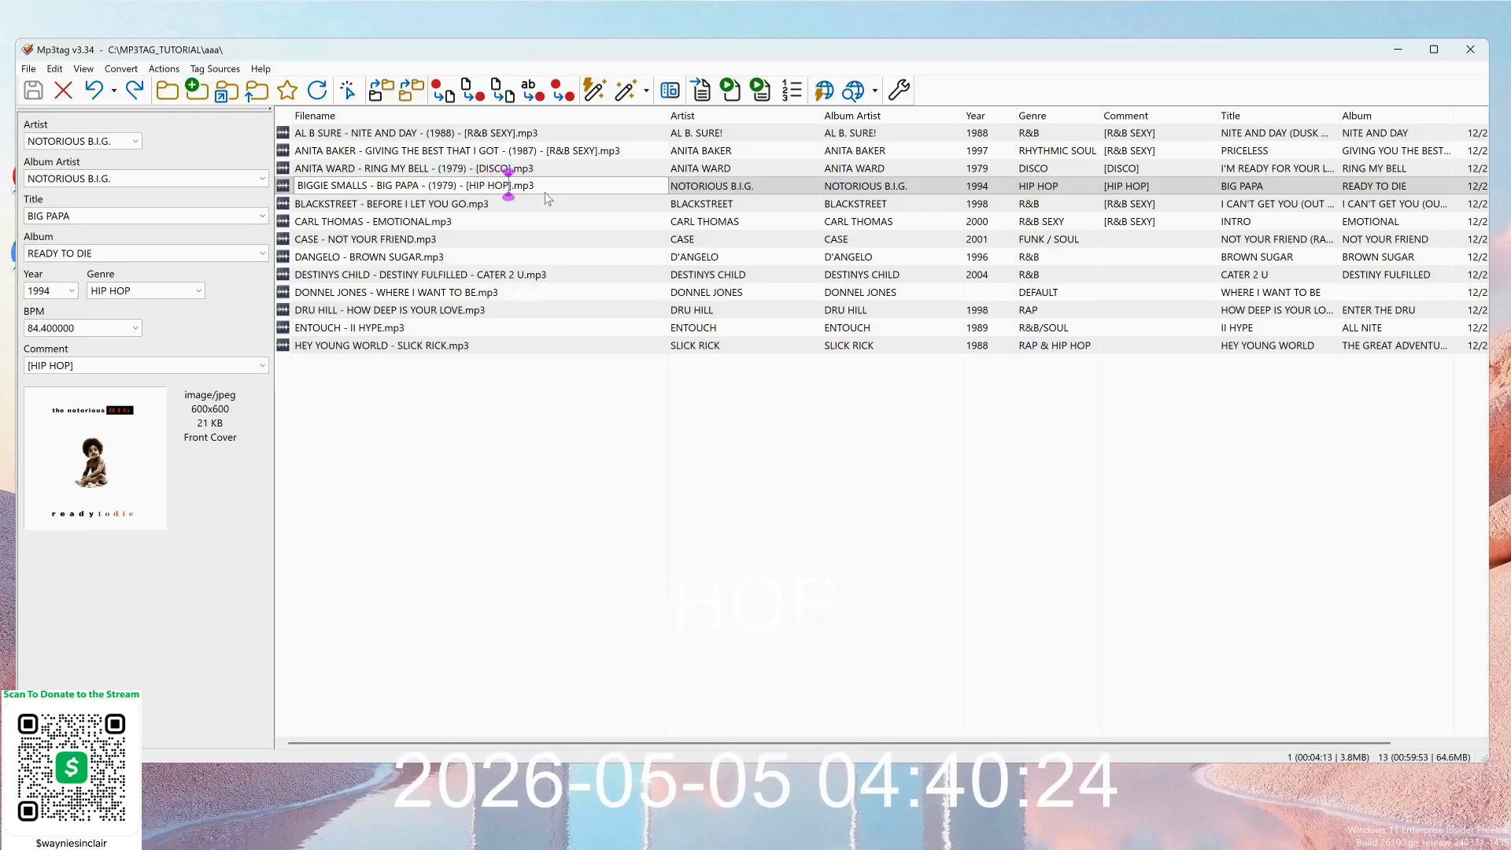
Change the year in the Biggie Smalls file name to 1994 and confirm the rename.
{"action": "key", "text": "Left"}
{"action": "key", "text": "Left"}
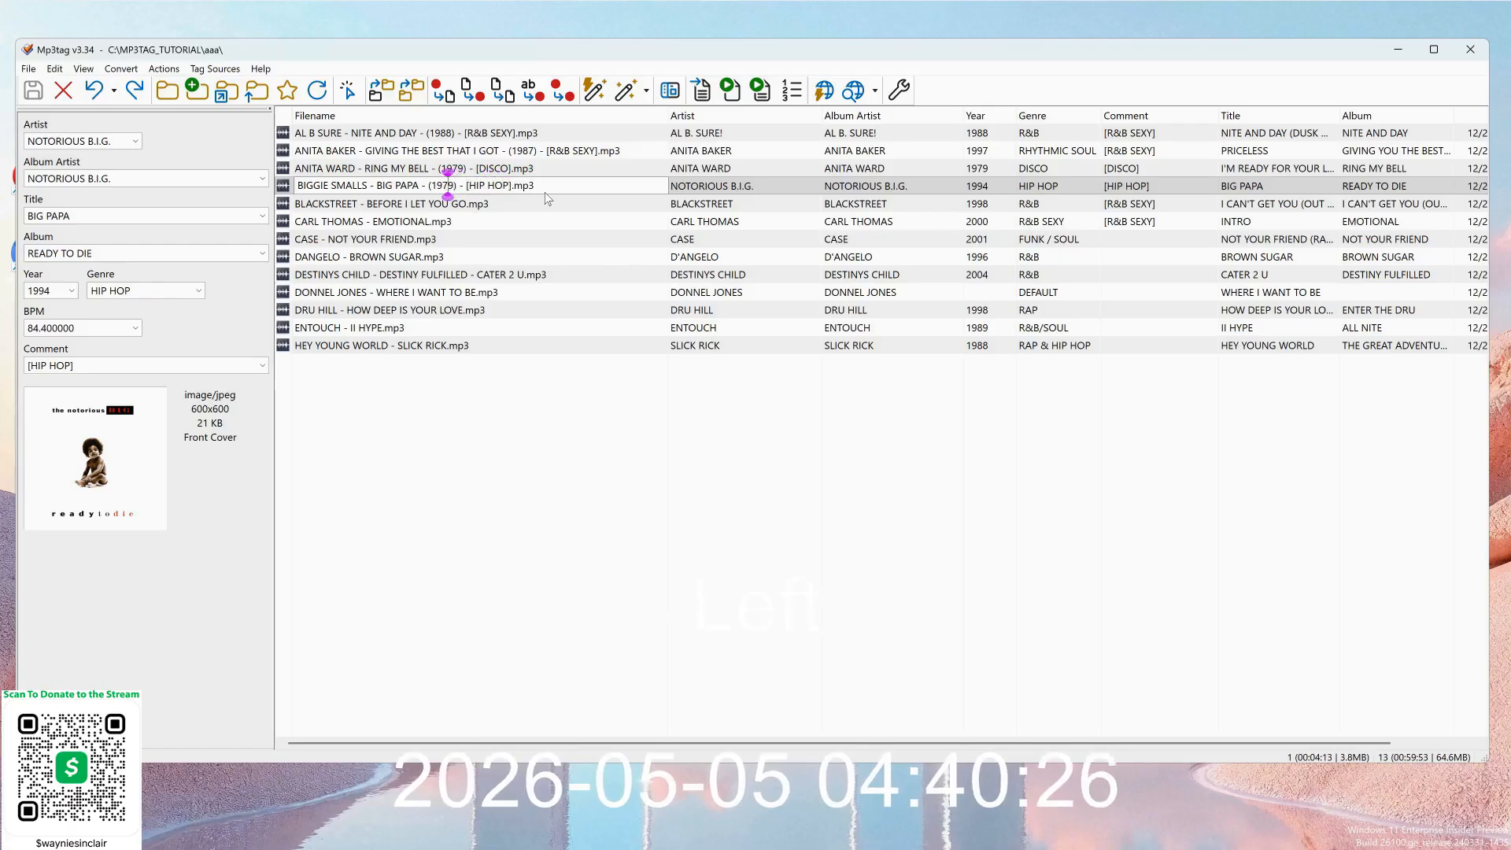
{"action": "key", "text": "BackSpace"}
{"action": "key", "text": "BackSpace"}
{"action": "key", "text": "BackSpace"}
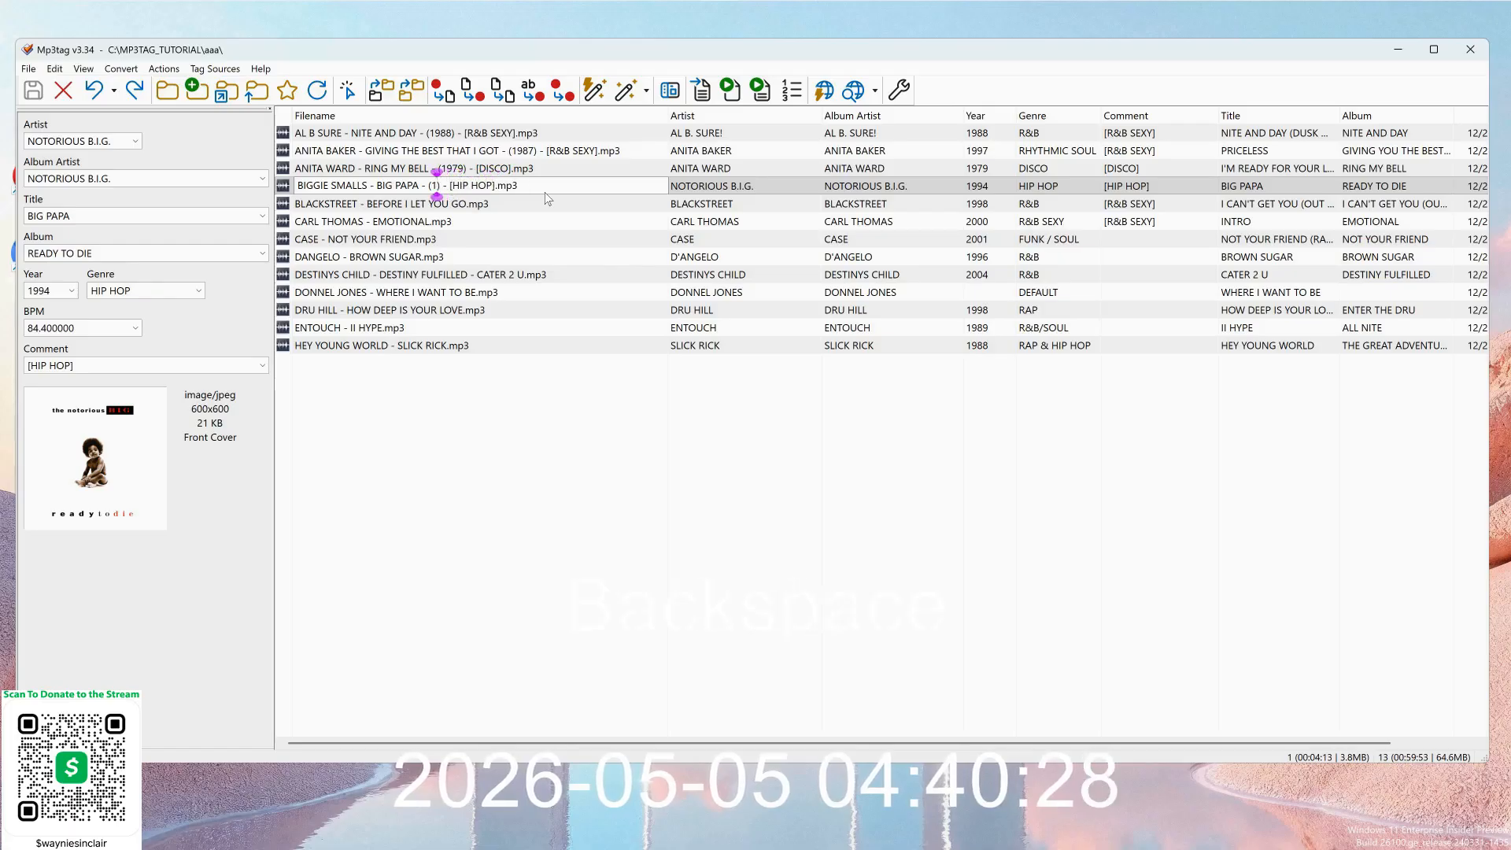
{"action": "type", "text": "94"}
{"action": "key", "text": "Caps_Lock"}
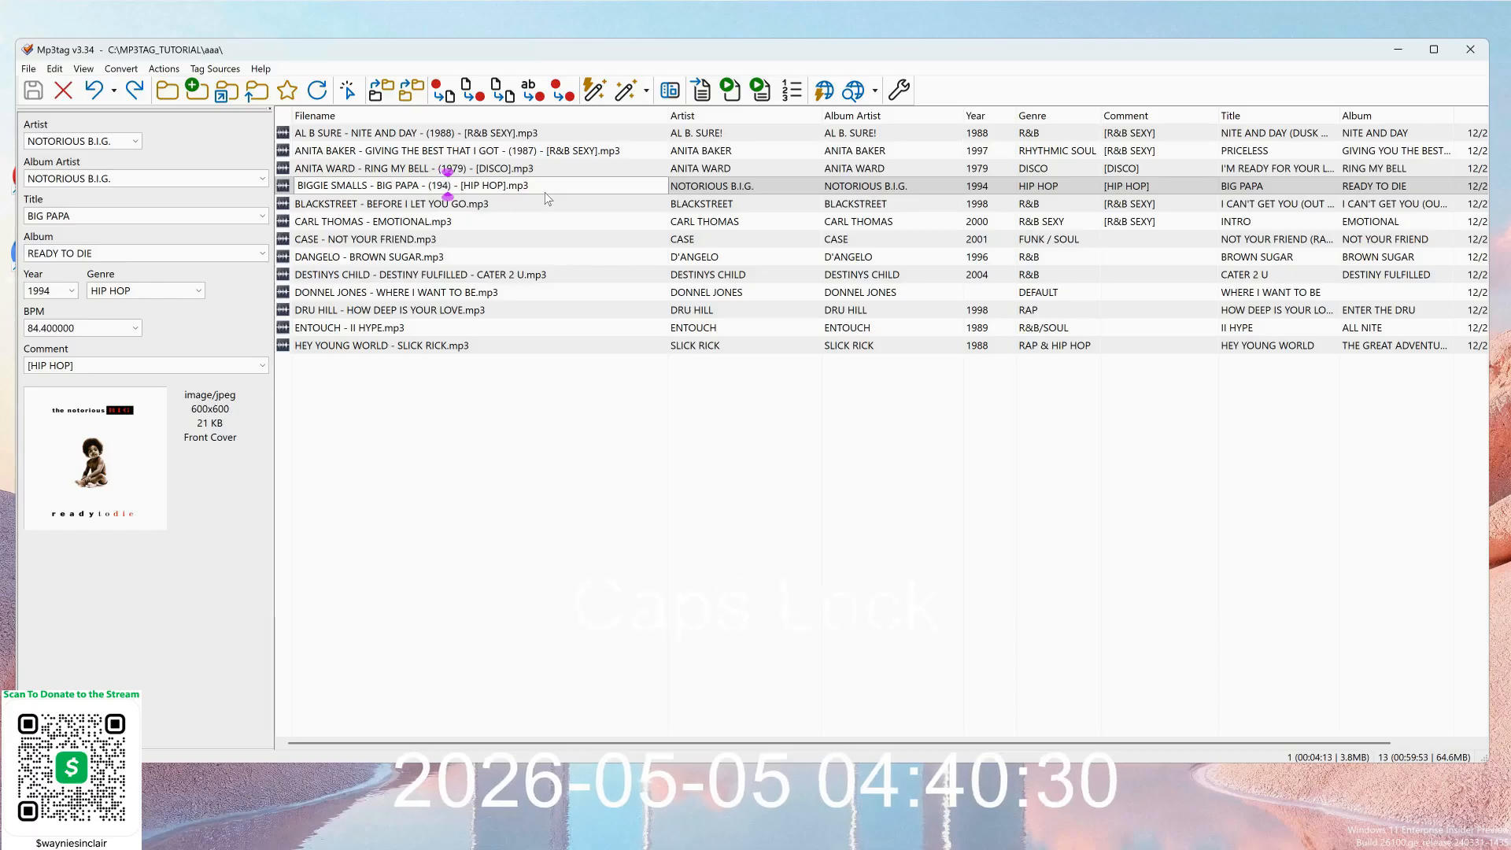
{"action": "type", "text": "9"}
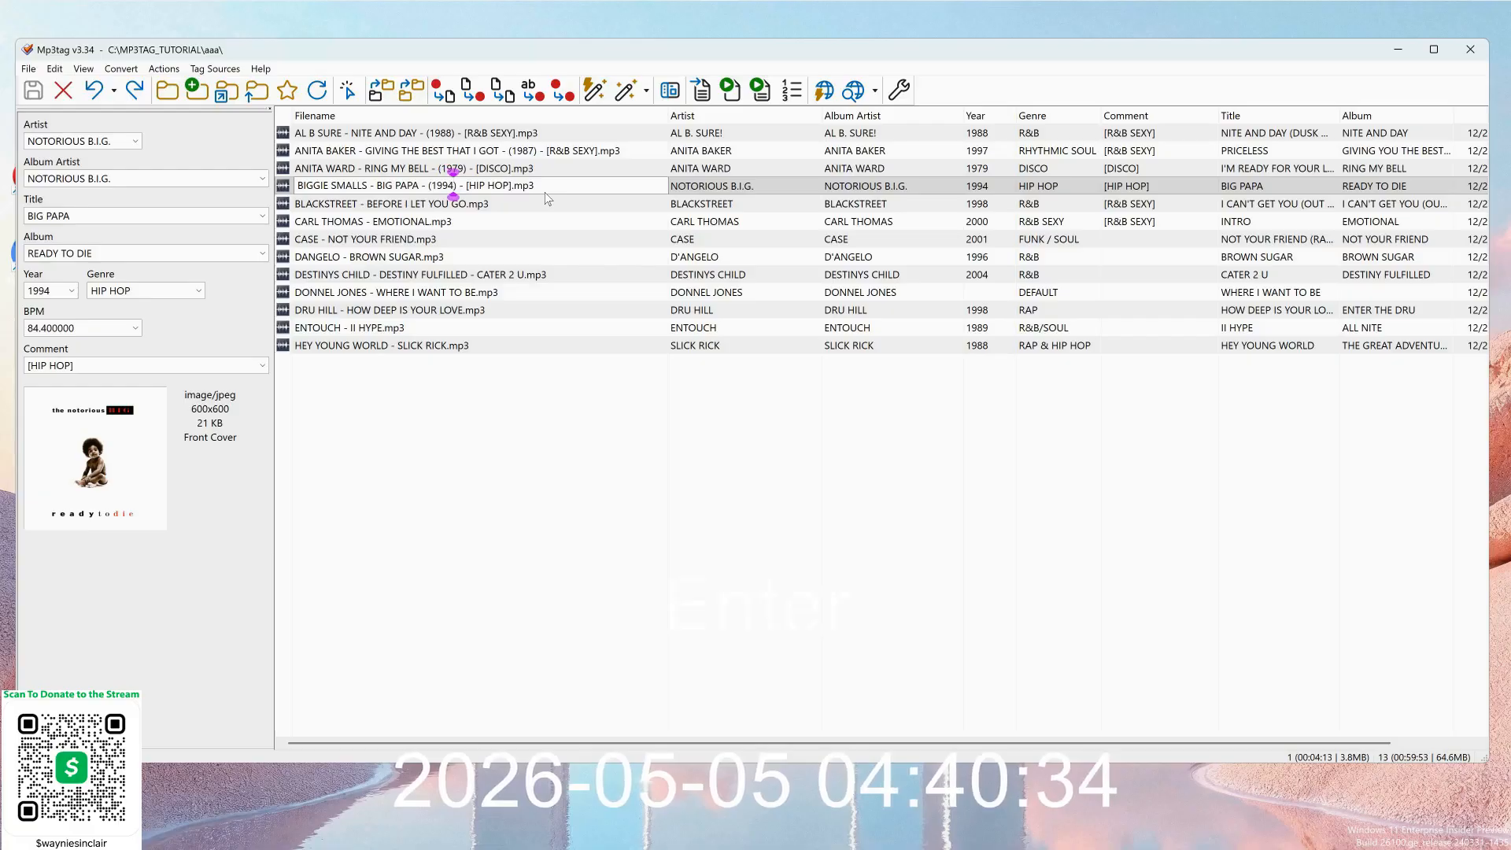
{"action": "key", "text": "Return"}
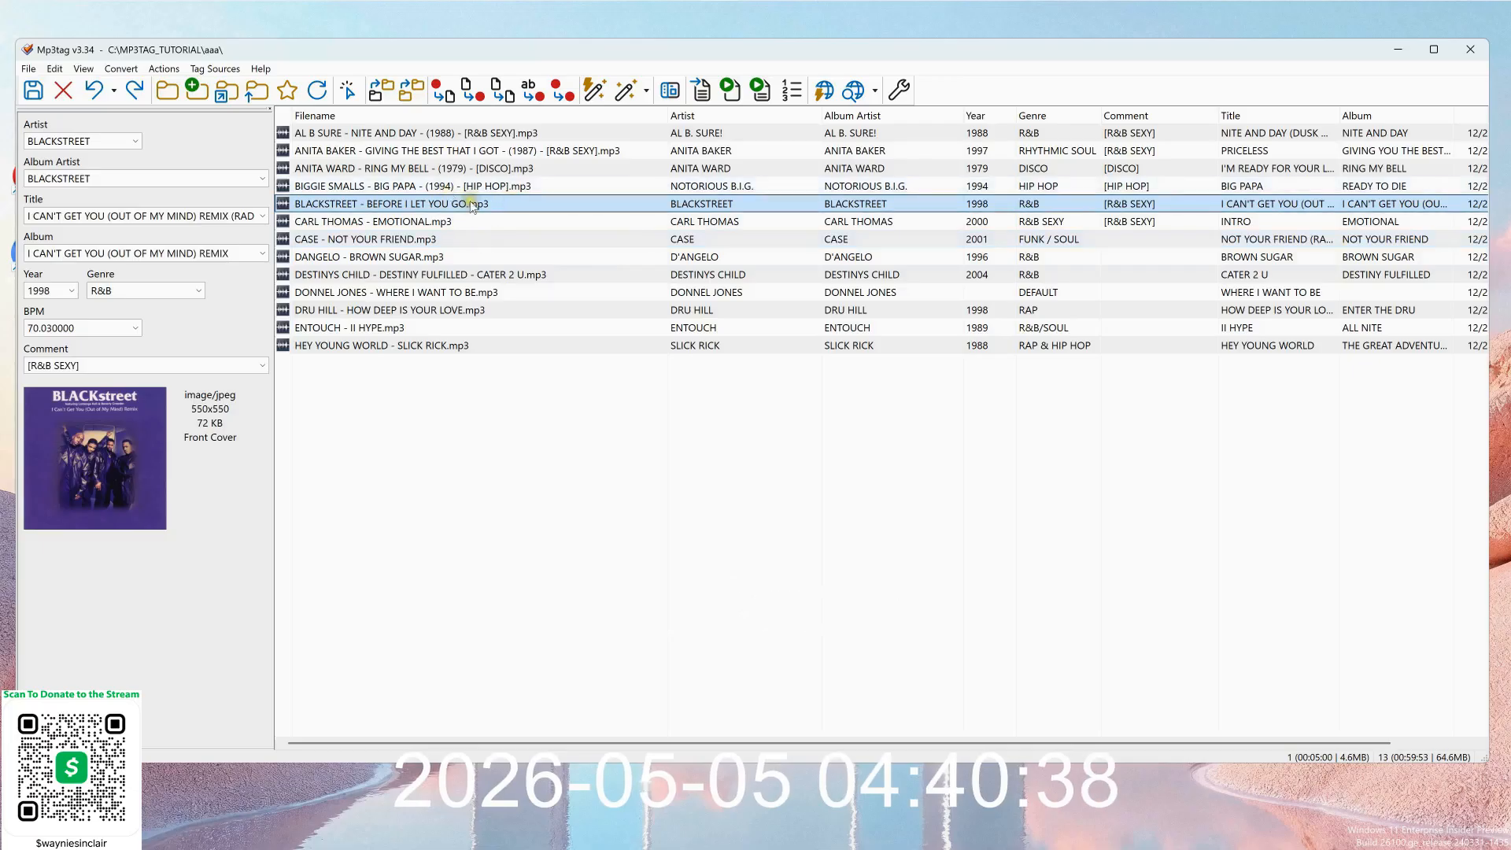
Select all files in the list and save their tags.
{"action": "left_click", "coordinate": [535, 343]}
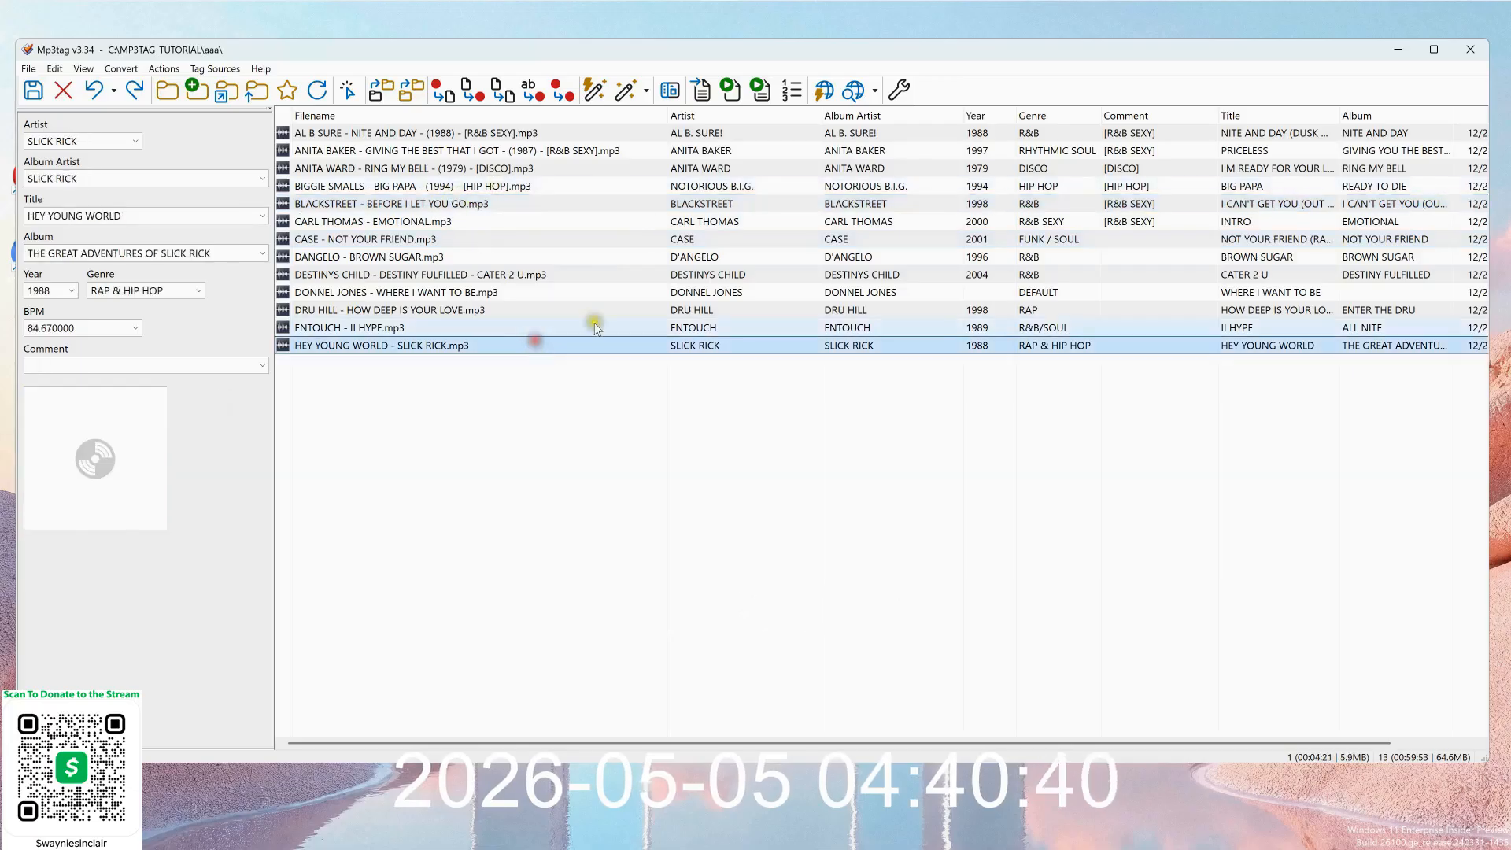
{"action": "key", "text": "ctrl+a"}
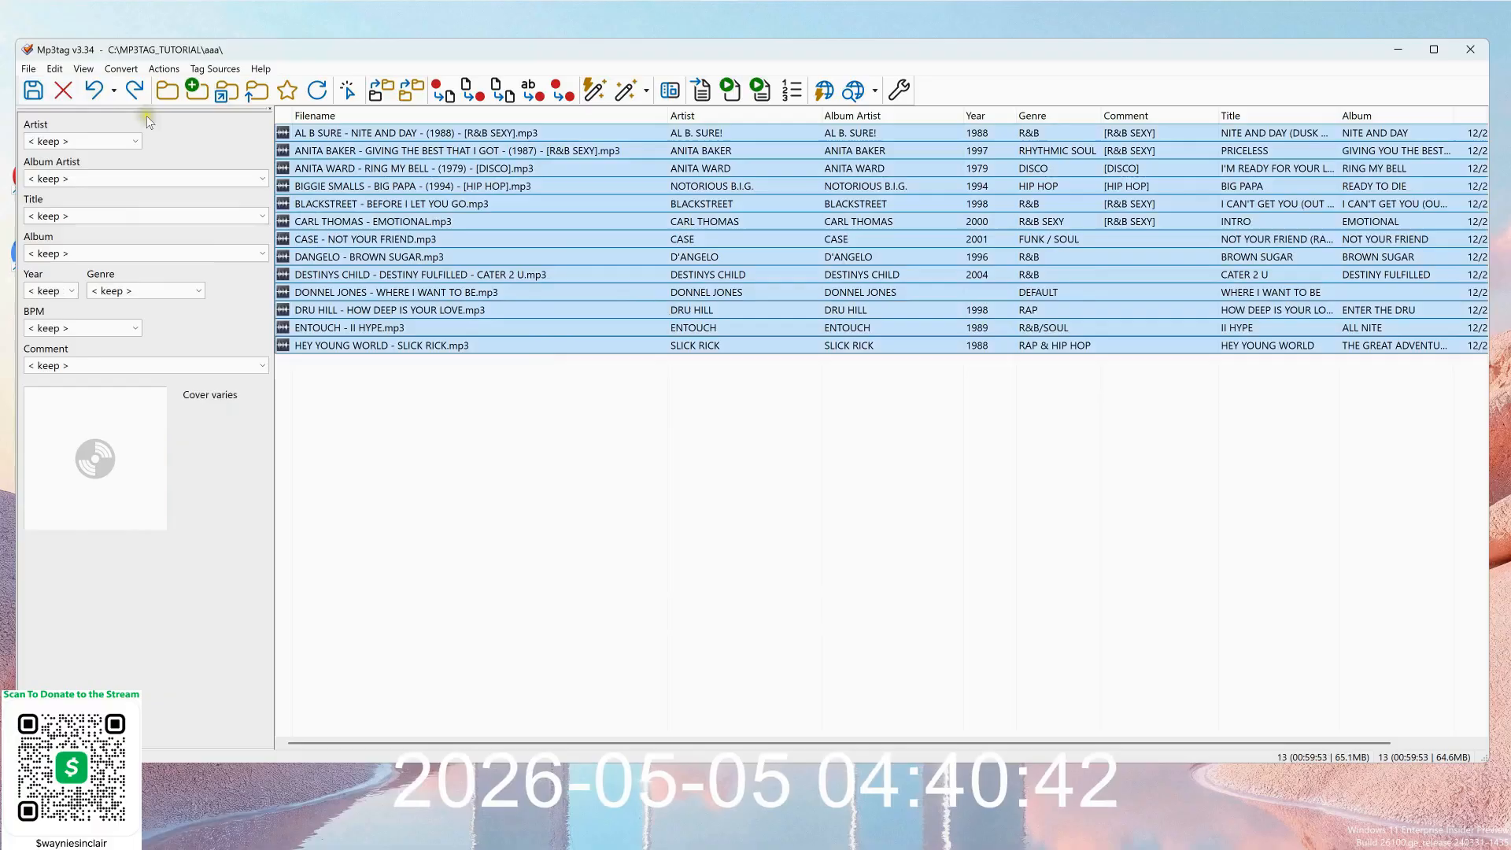
{"action": "left_click", "coordinate": [33, 89]}
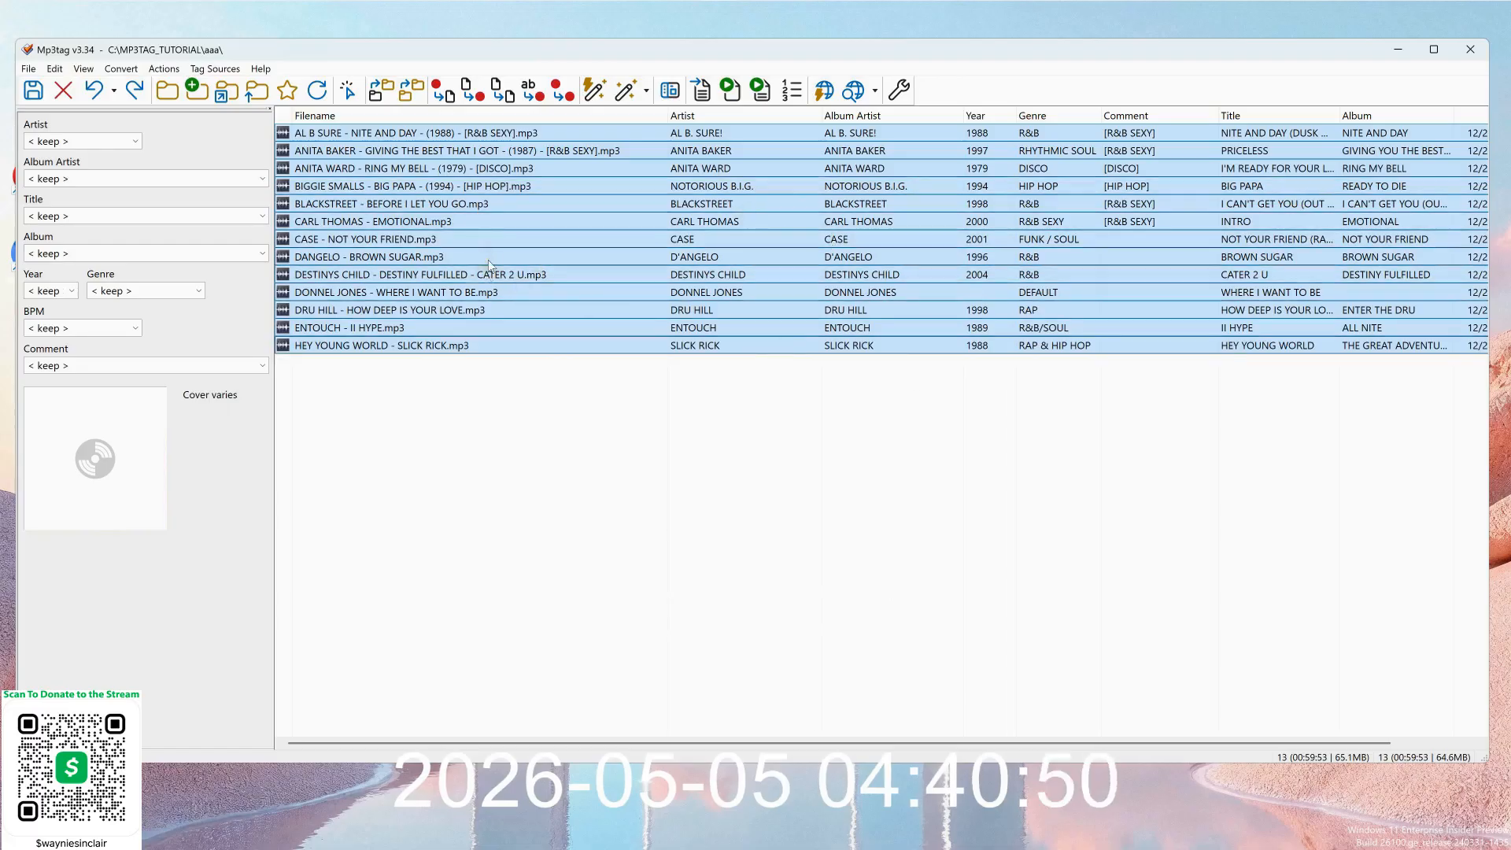
Apply the Case conversion action group to all files in the list and save their tags.
{"action": "left_click", "coordinate": [803, 399]}
{"action": "left_click", "coordinate": [543, 344]}
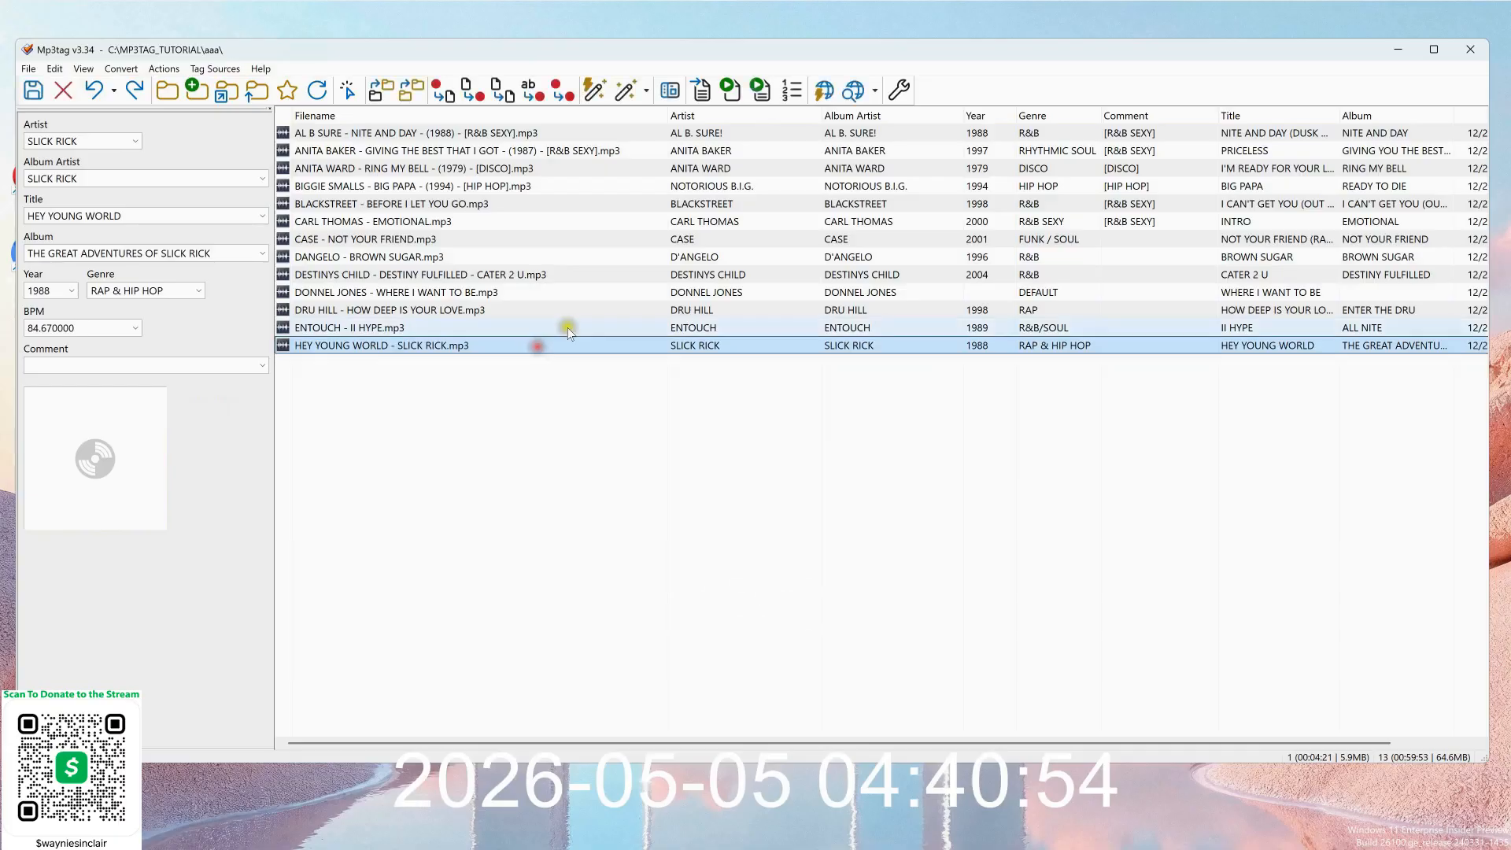
{"action": "key", "text": "ctrl+a"}
{"action": "right_click", "coordinate": [448, 206]}
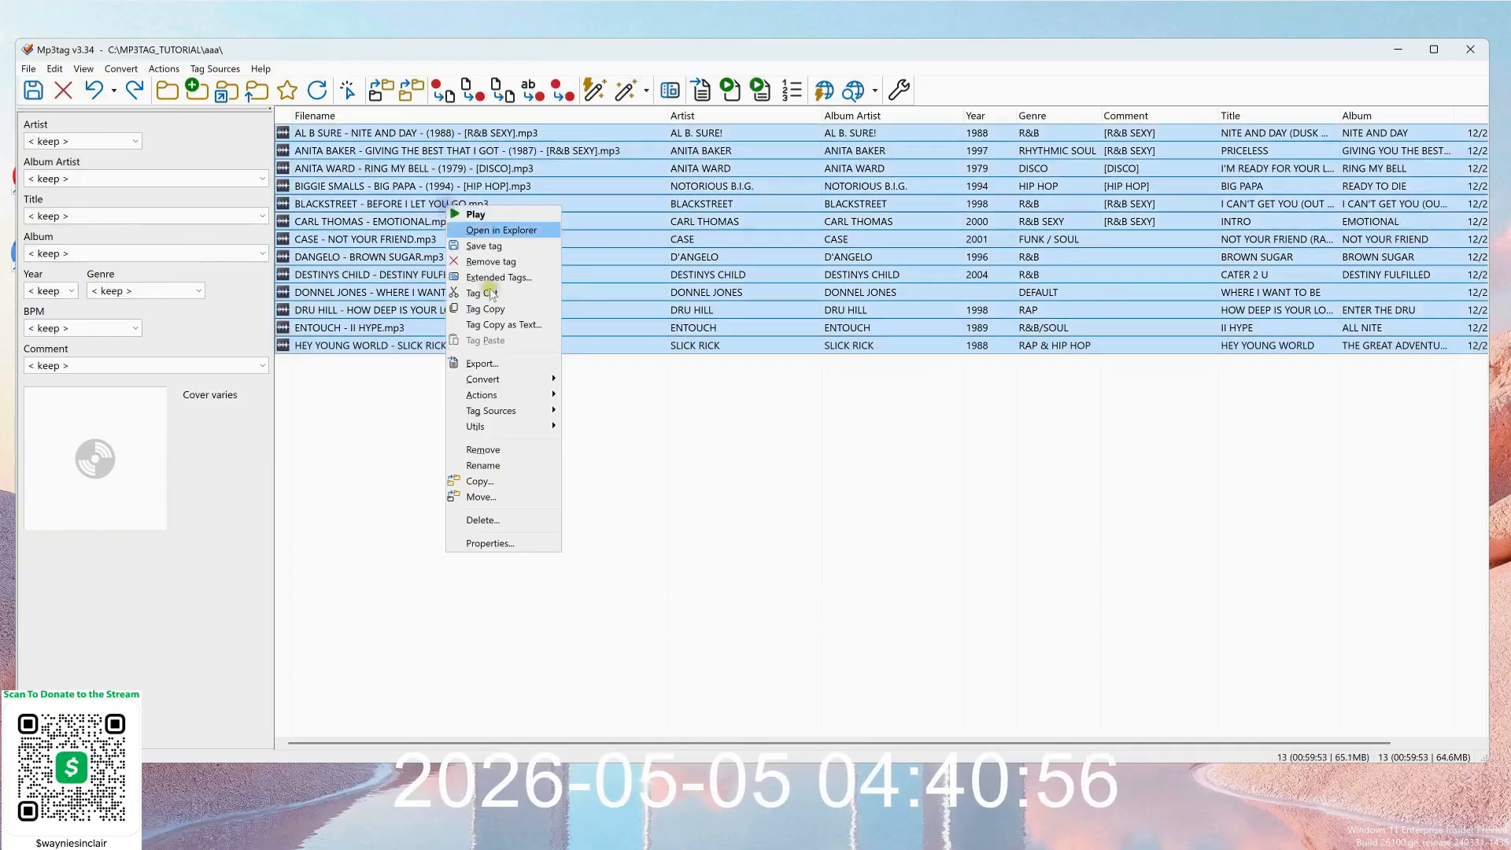
{"action": "mouse_move", "coordinate": [542, 392]}
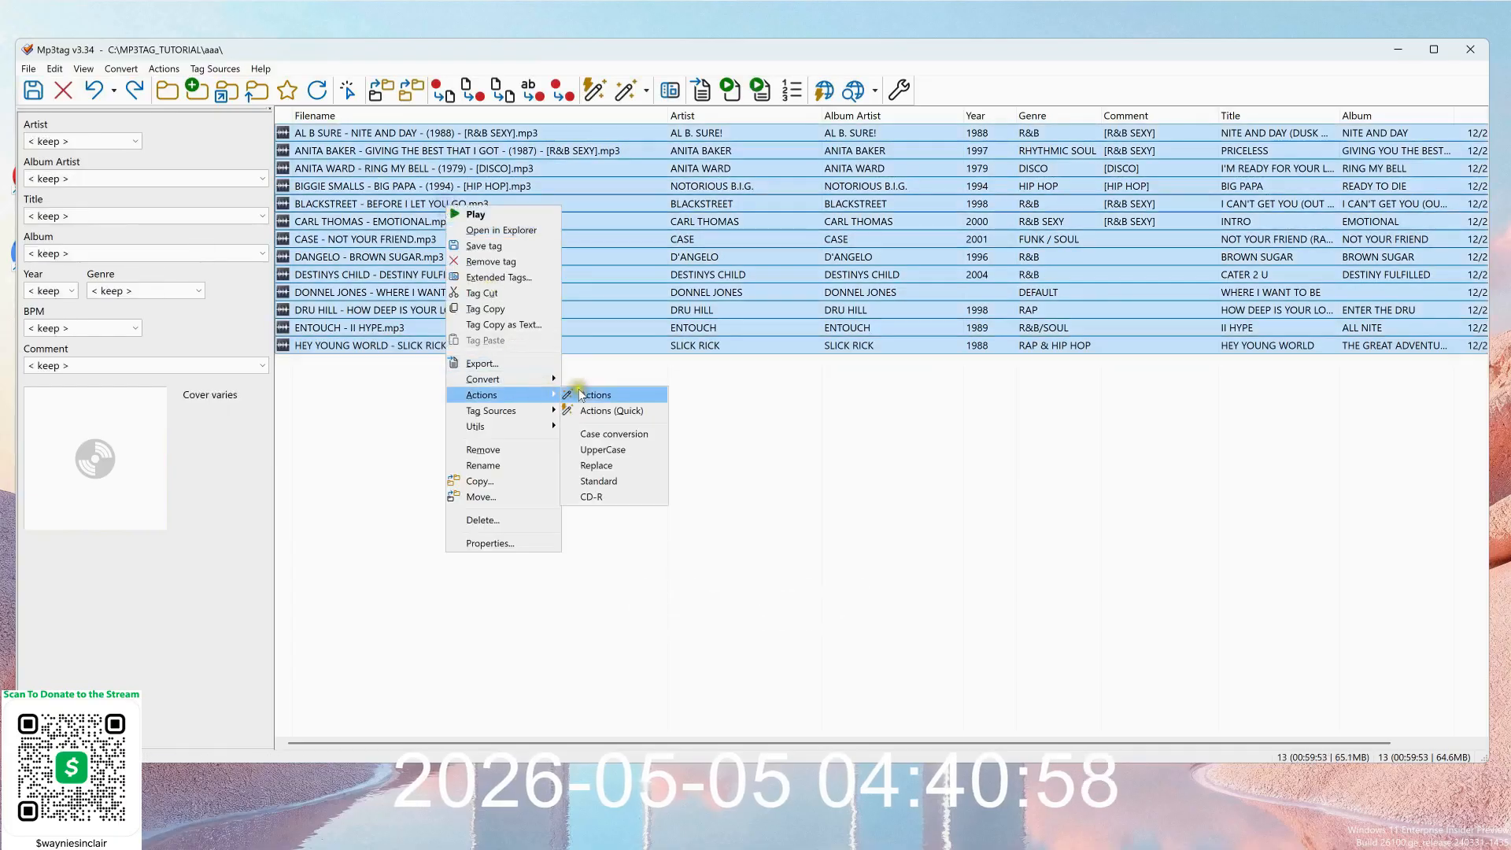
{"action": "left_click", "coordinate": [644, 435]}
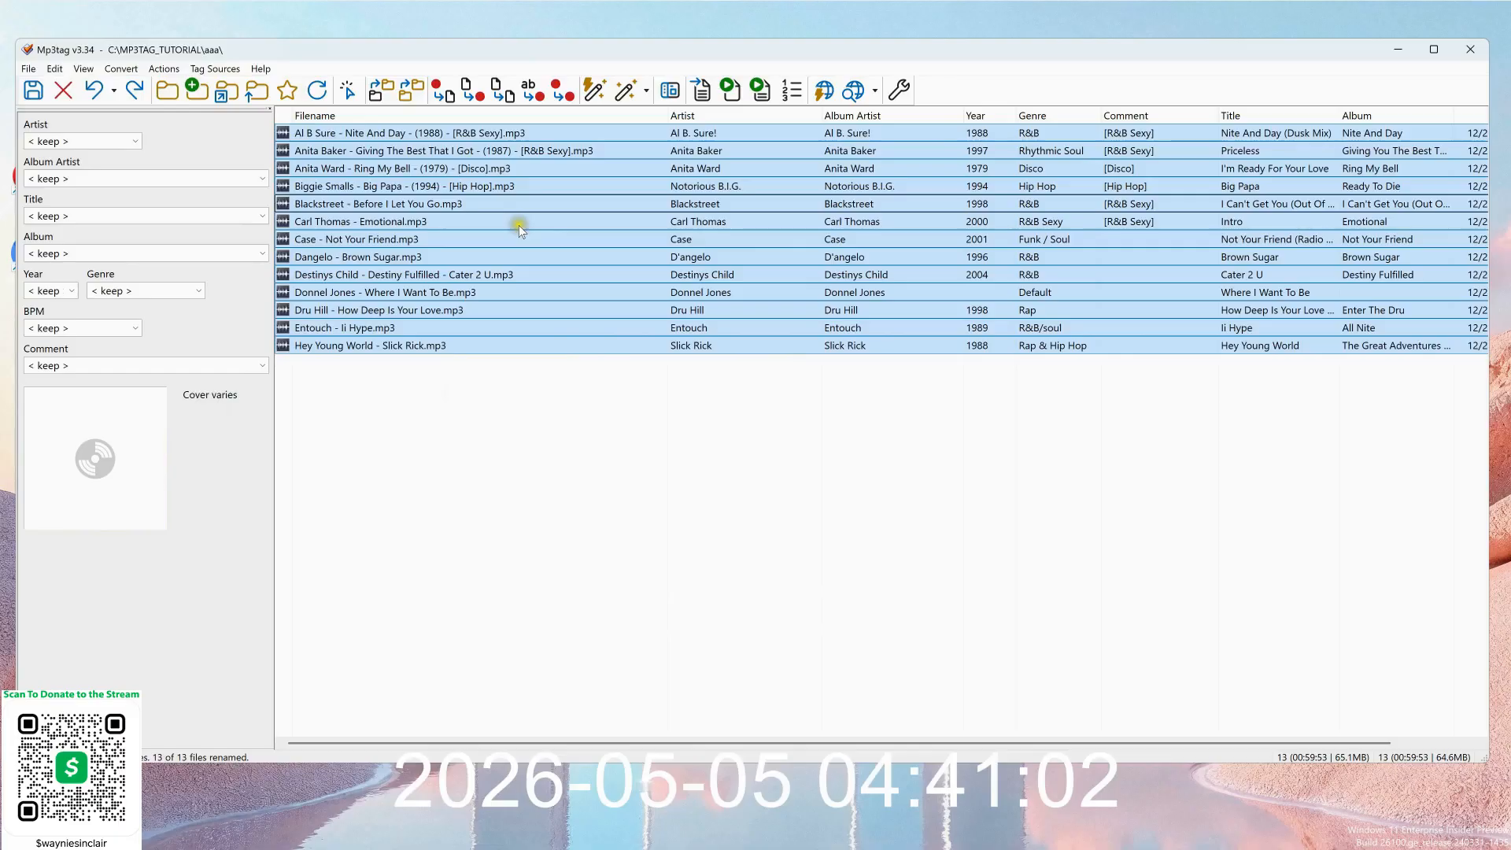
{"action": "left_click", "coordinate": [35, 93]}
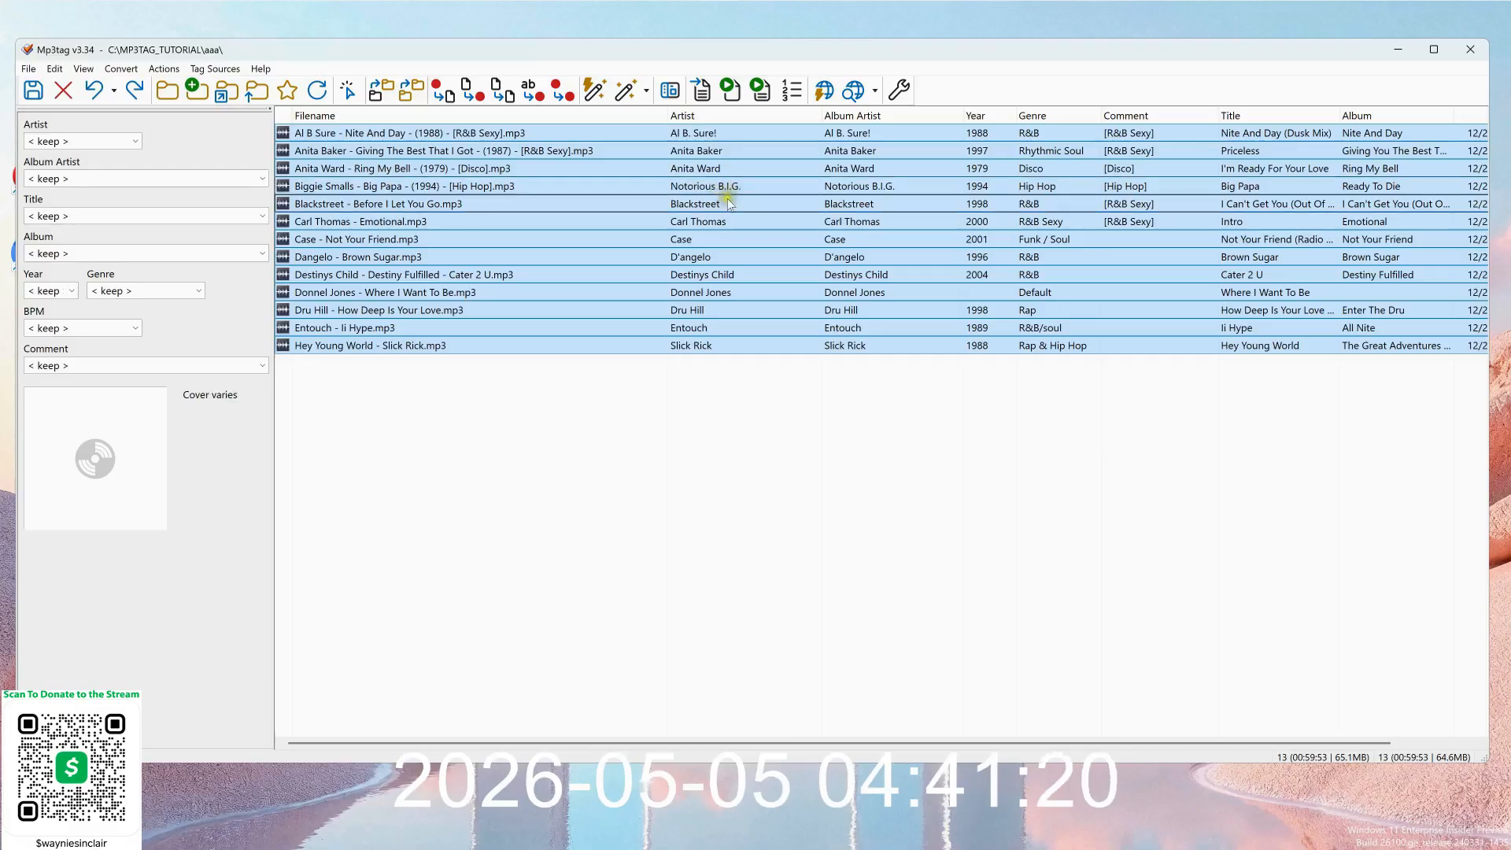
Open the Comment field's custom list values from the Tag Panel options, with the [Afrobeat] entry selected.
{"action": "left_click", "coordinate": [901, 95]}
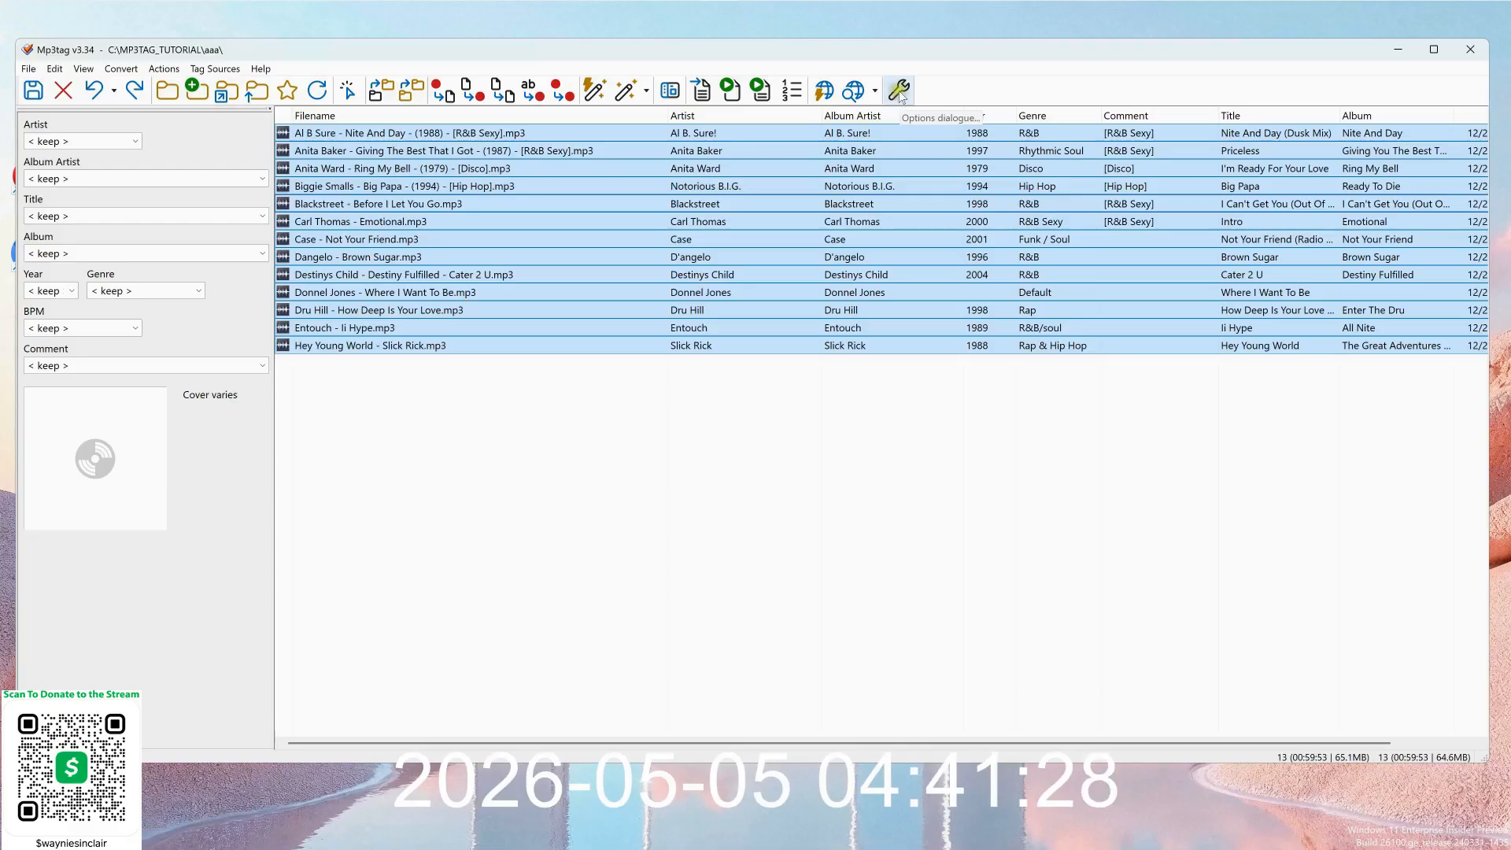
{"action": "left_click", "coordinate": [900, 93]}
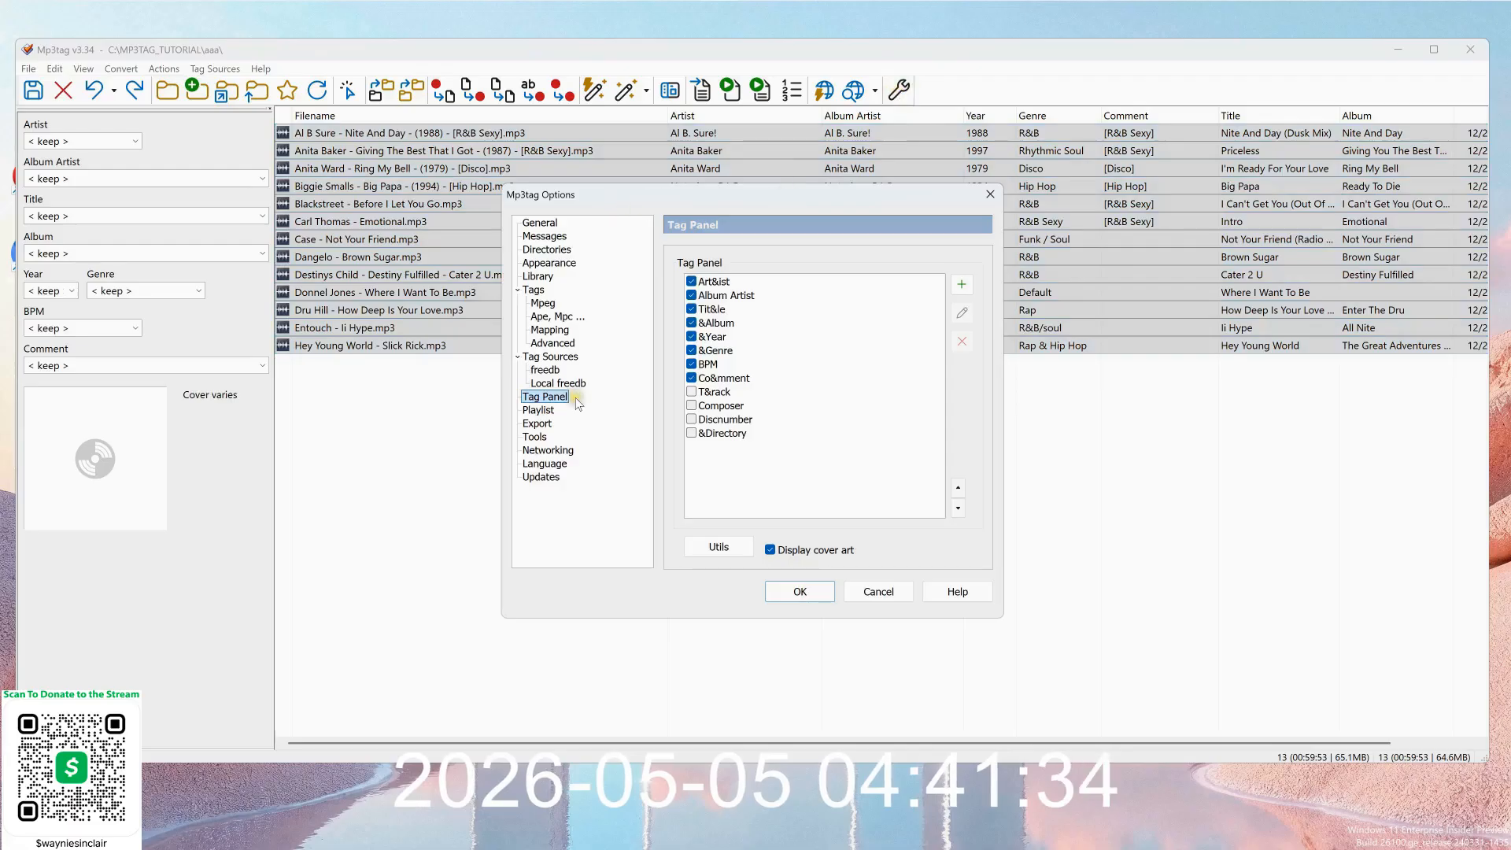
{"action": "left_click", "coordinate": [543, 398]}
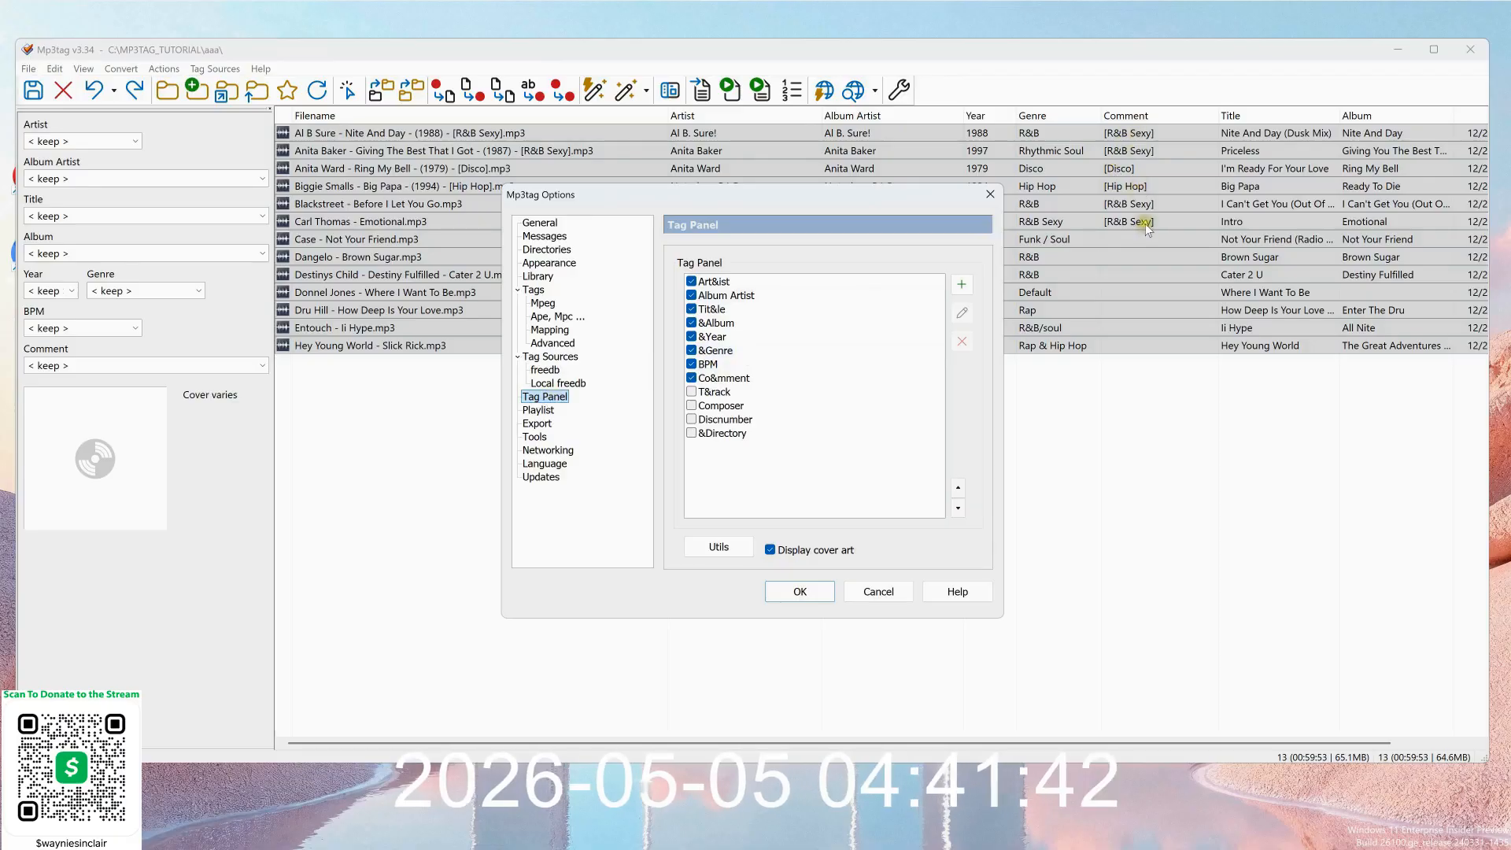
{"action": "left_click", "coordinate": [744, 379]}
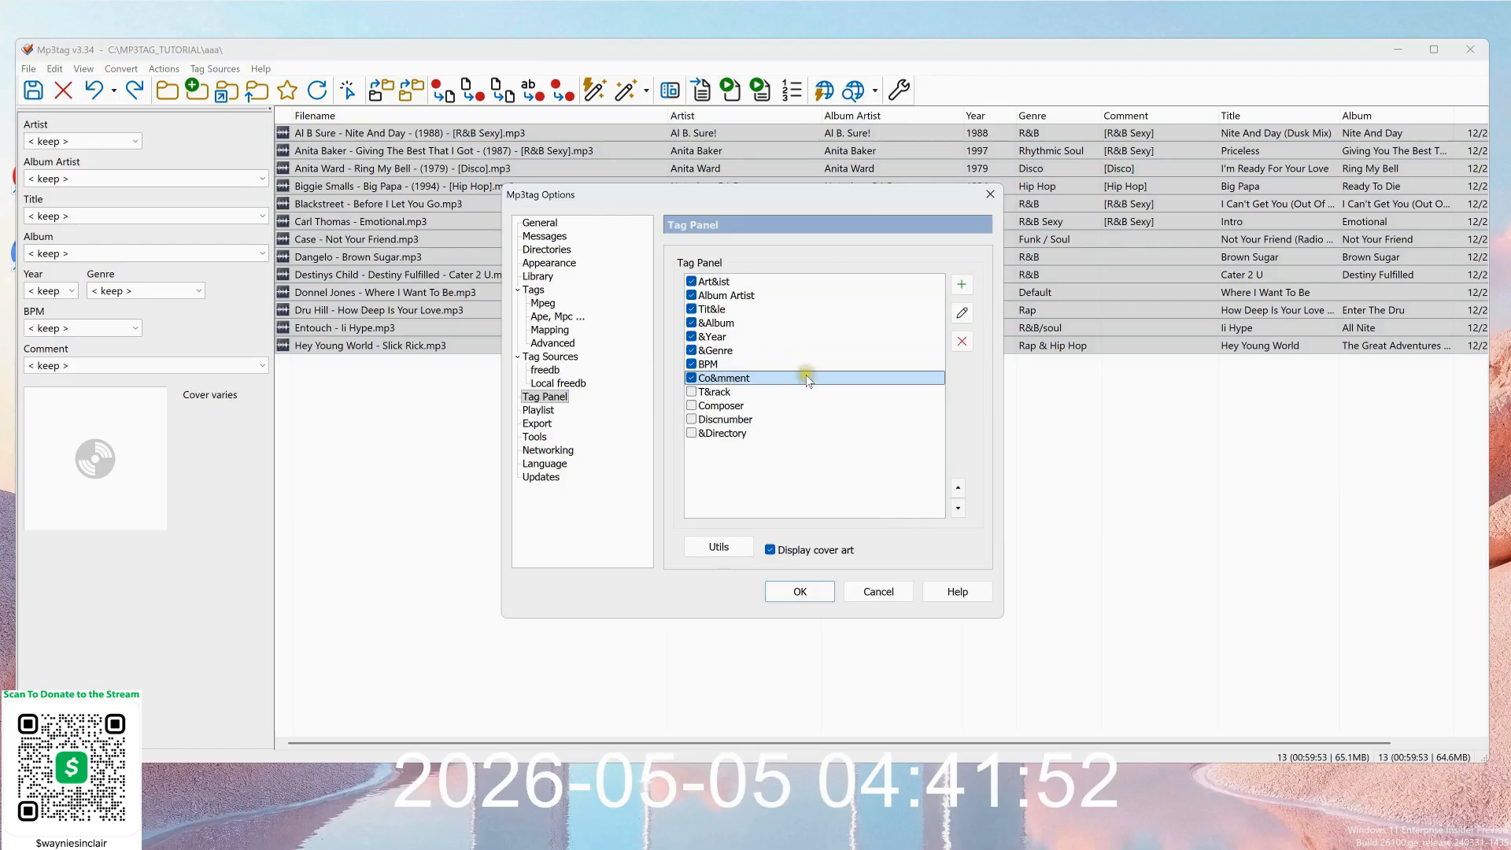
{"action": "left_click", "coordinate": [967, 314]}
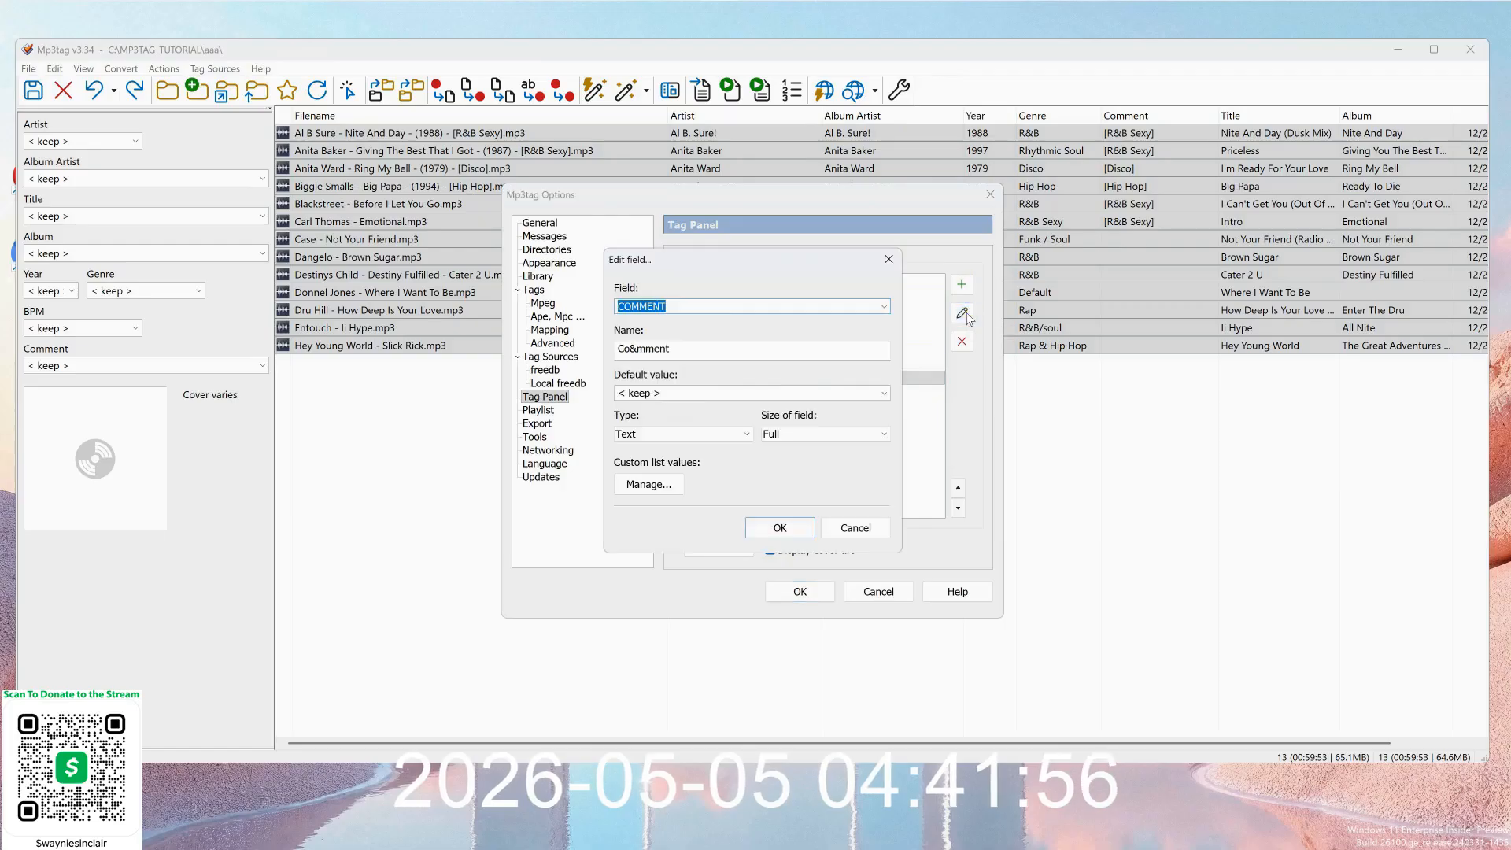
{"action": "left_click", "coordinate": [663, 485]}
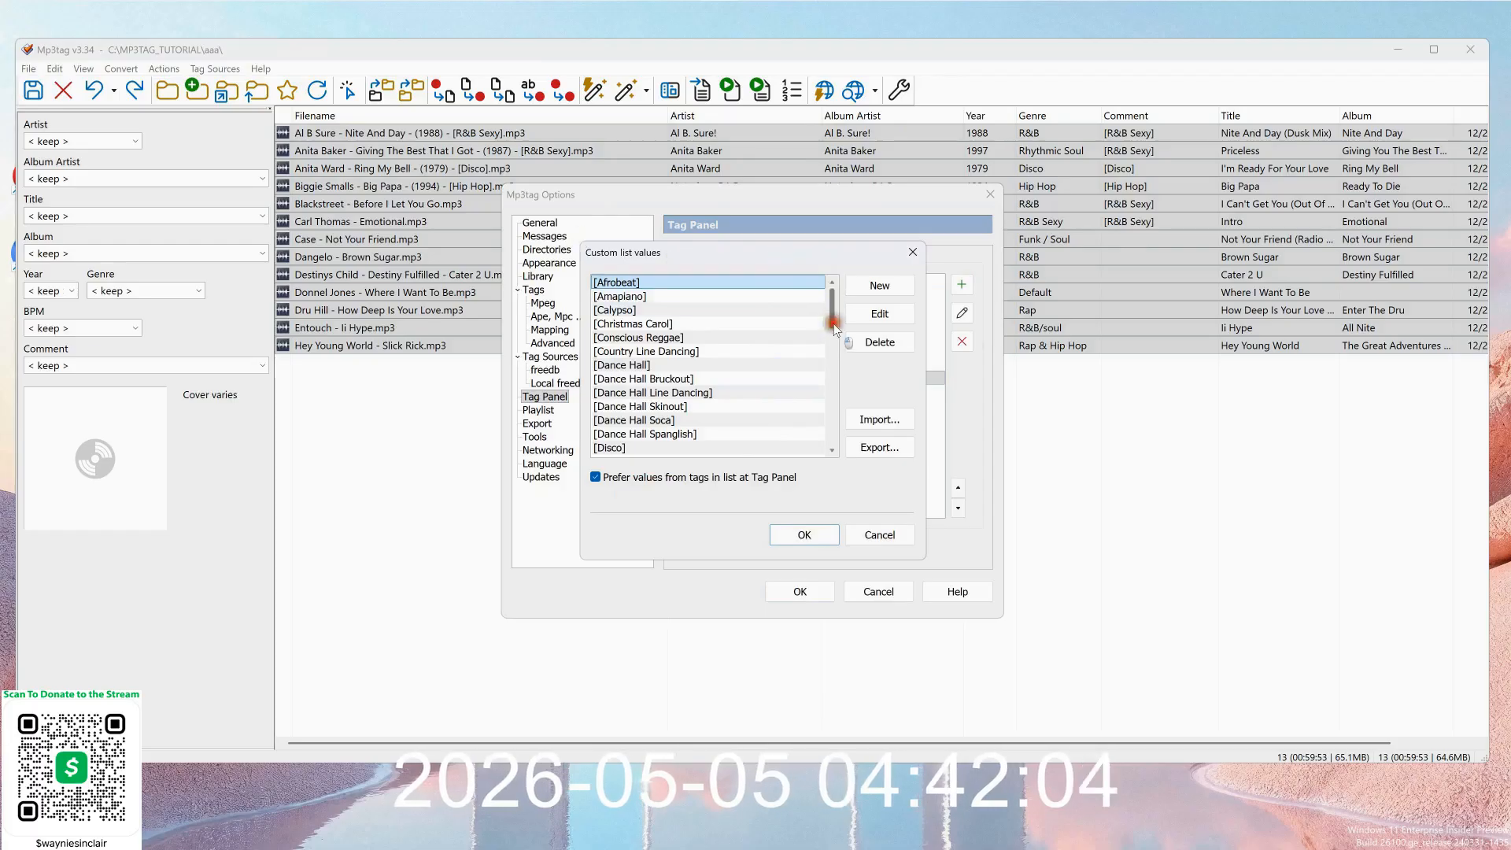
{"action": "left_click_drag", "start_coordinate": [833, 324], "coordinate": [830, 287]}
{"action": "left_click", "coordinate": [713, 283]}
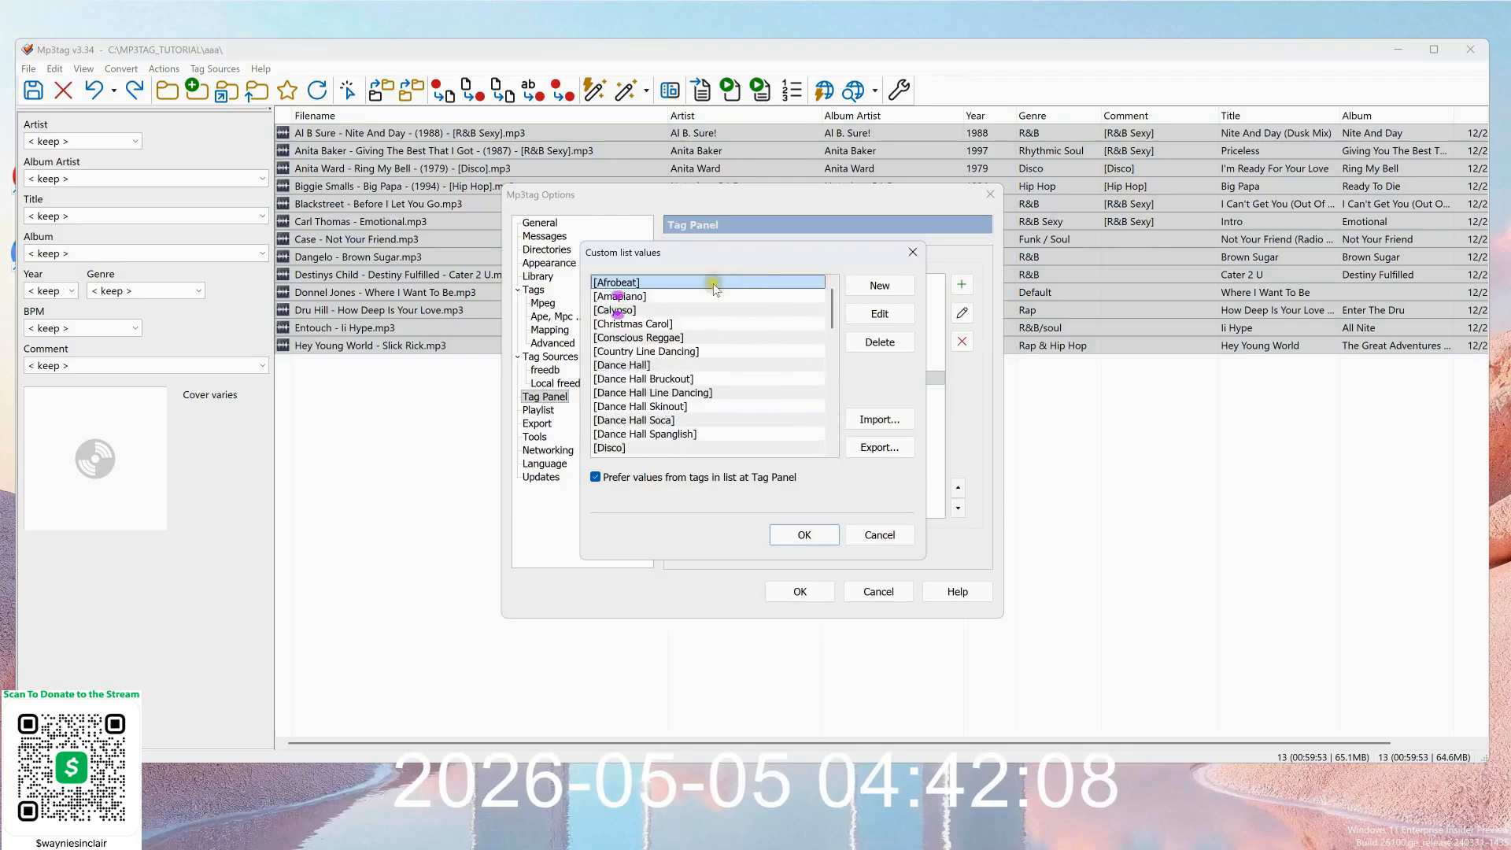
Add the custom value [My New Genre] to the Comment list below [Afrobeat].
{"action": "left_click", "coordinate": [887, 285]}
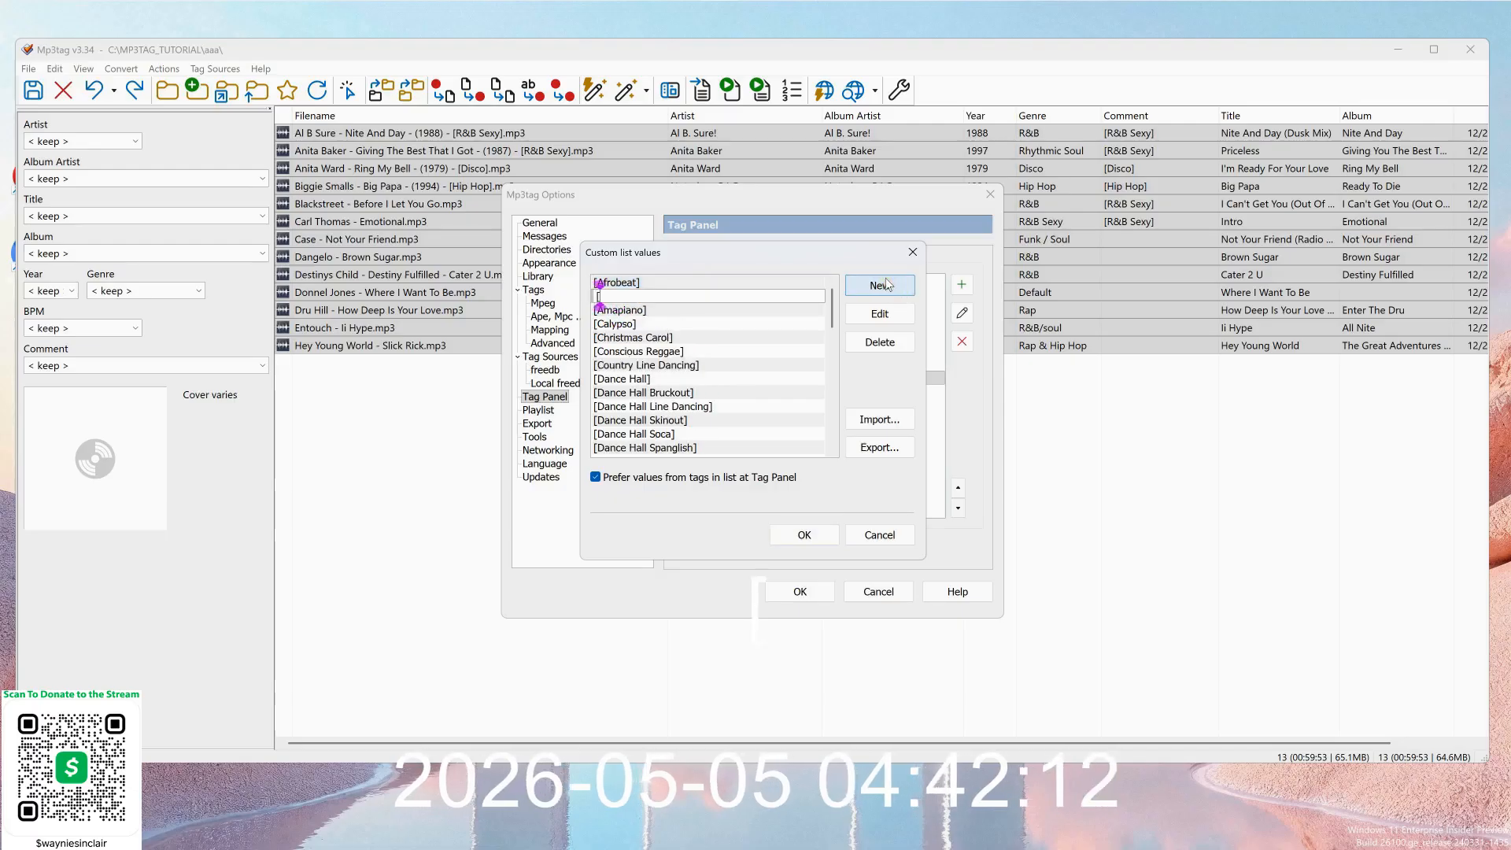
{"action": "type", "text": "["}
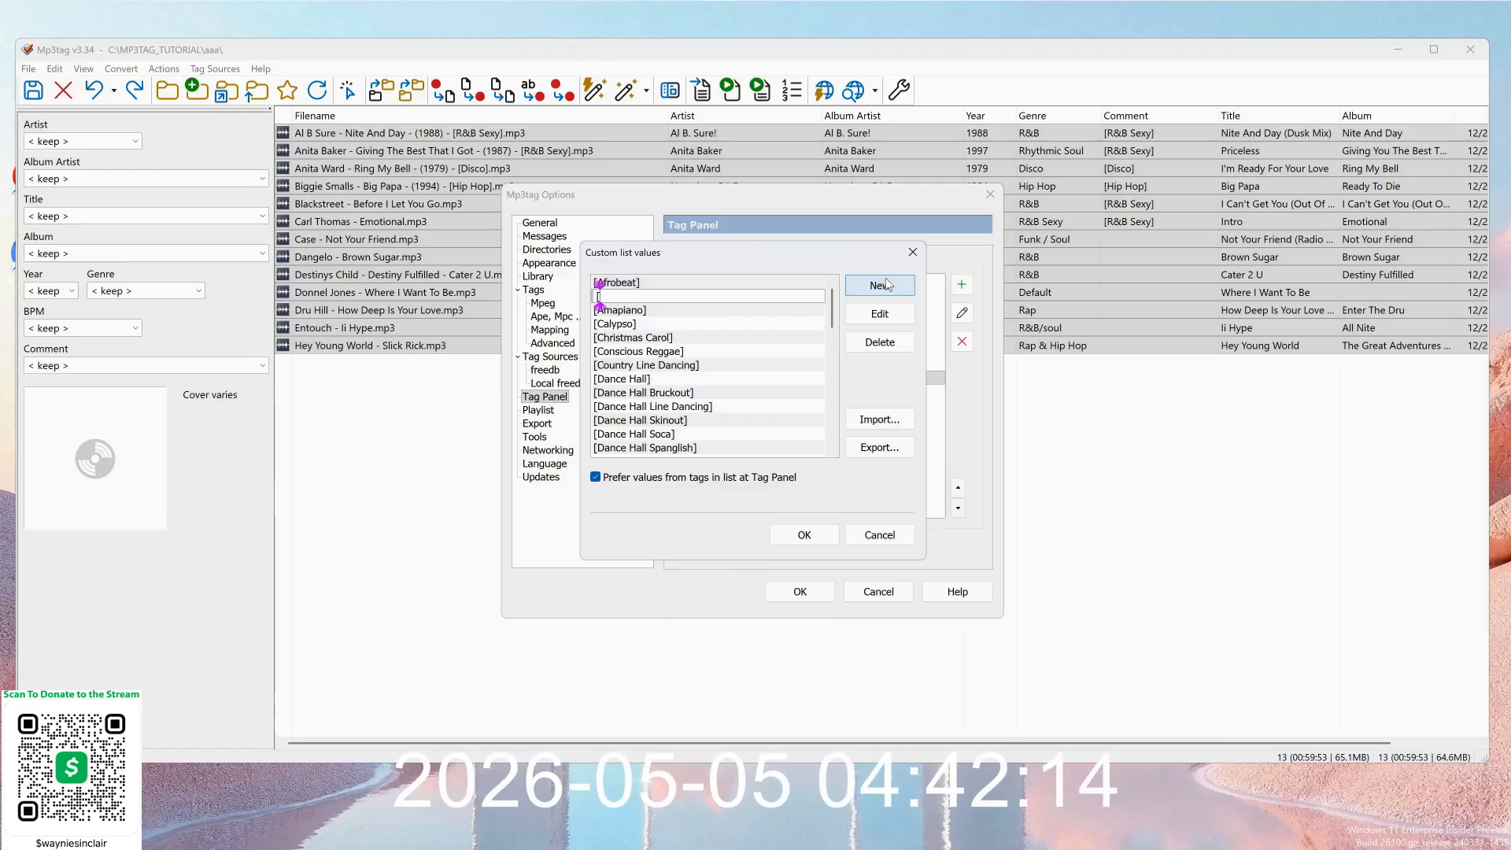
{"action": "type", "text": "My "}
{"action": "type", "text": "N"}
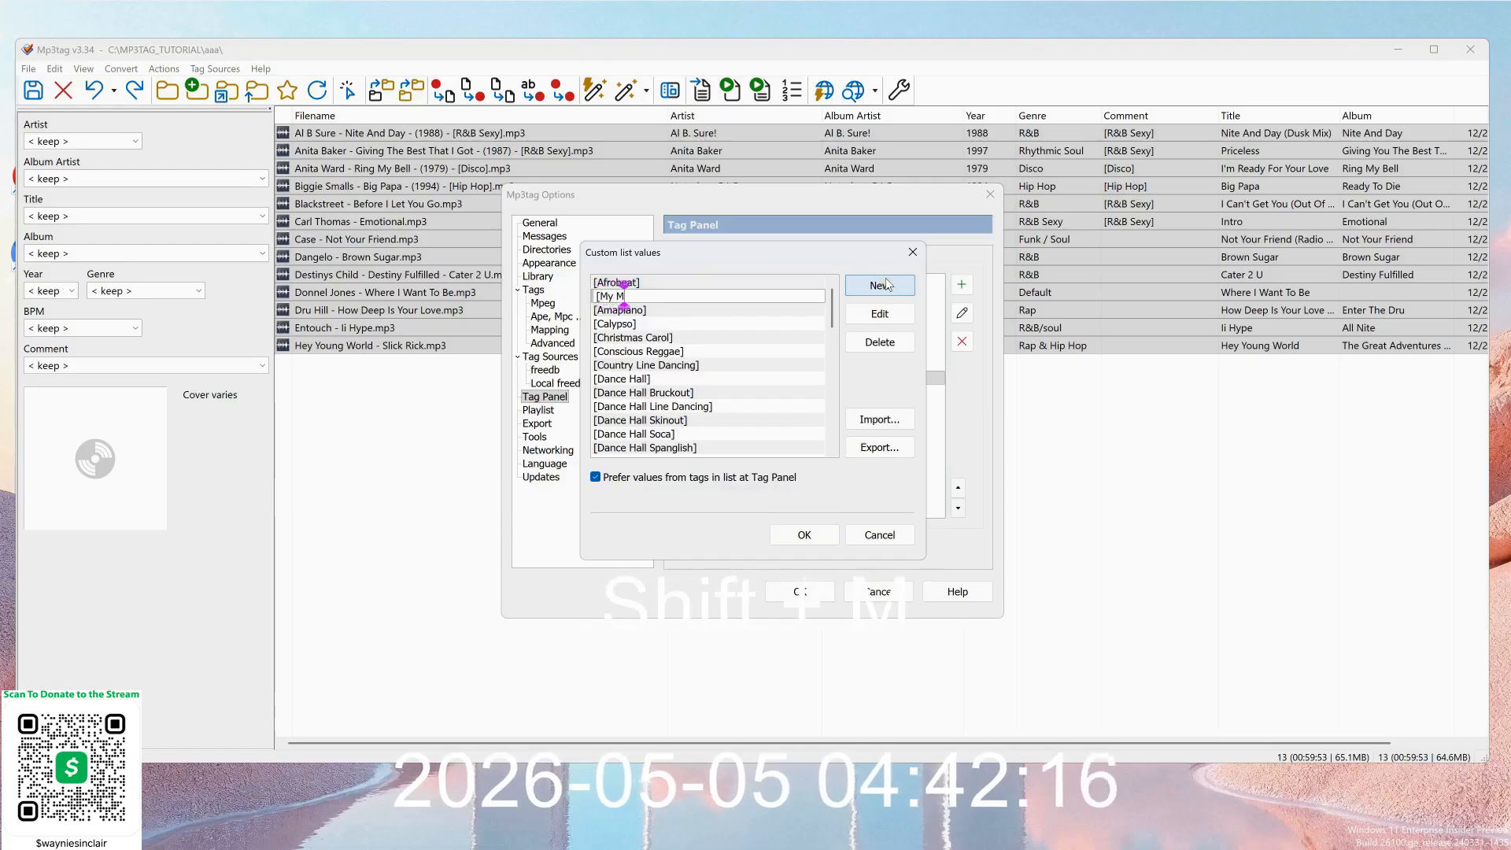
{"action": "key", "text": "BackSpace"}
{"action": "type", "text": "New "}
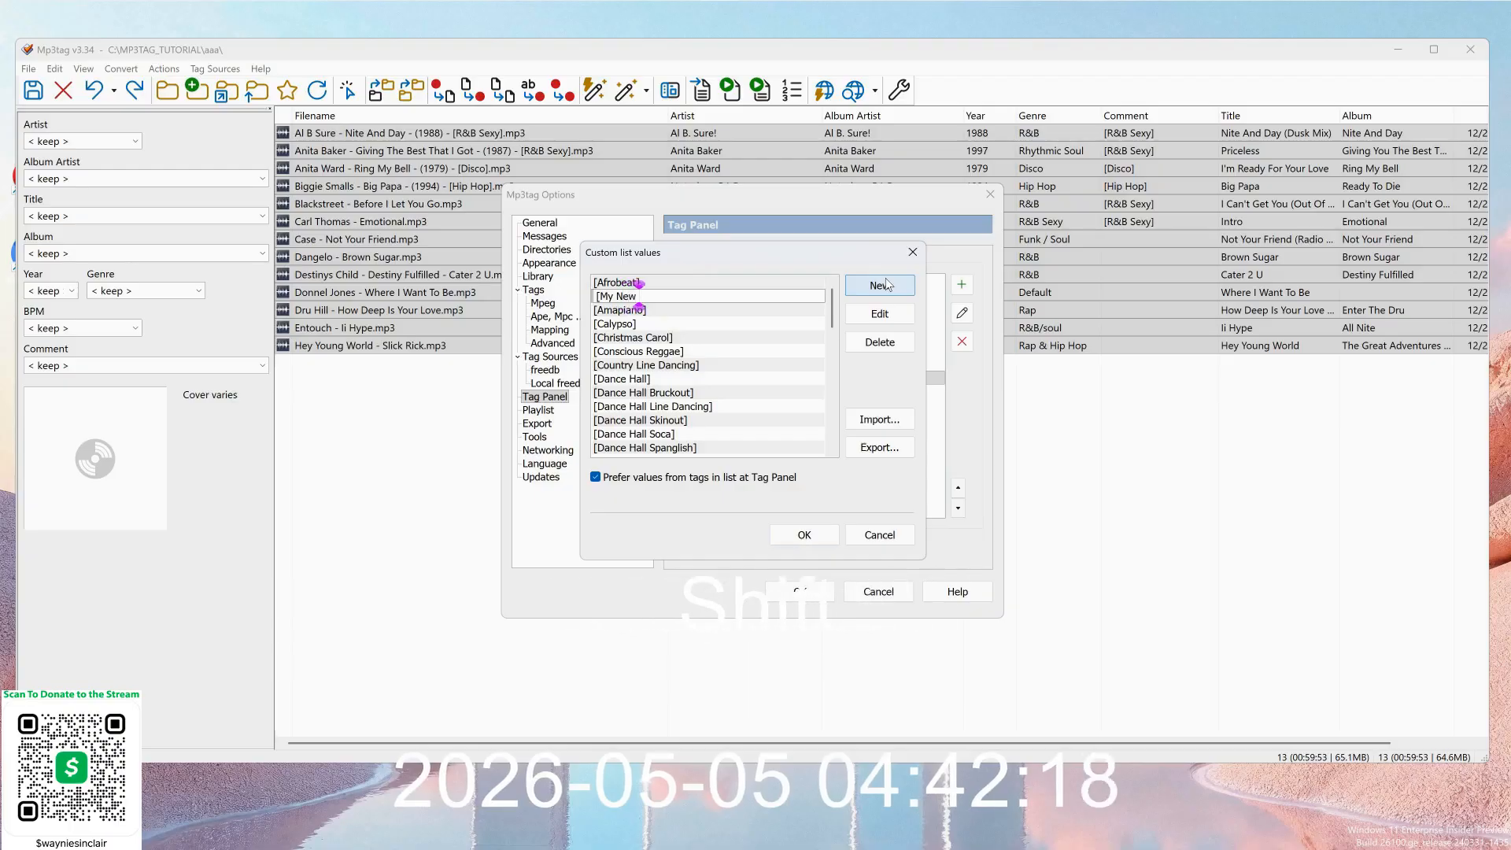
{"action": "type", "text": "Genre"}
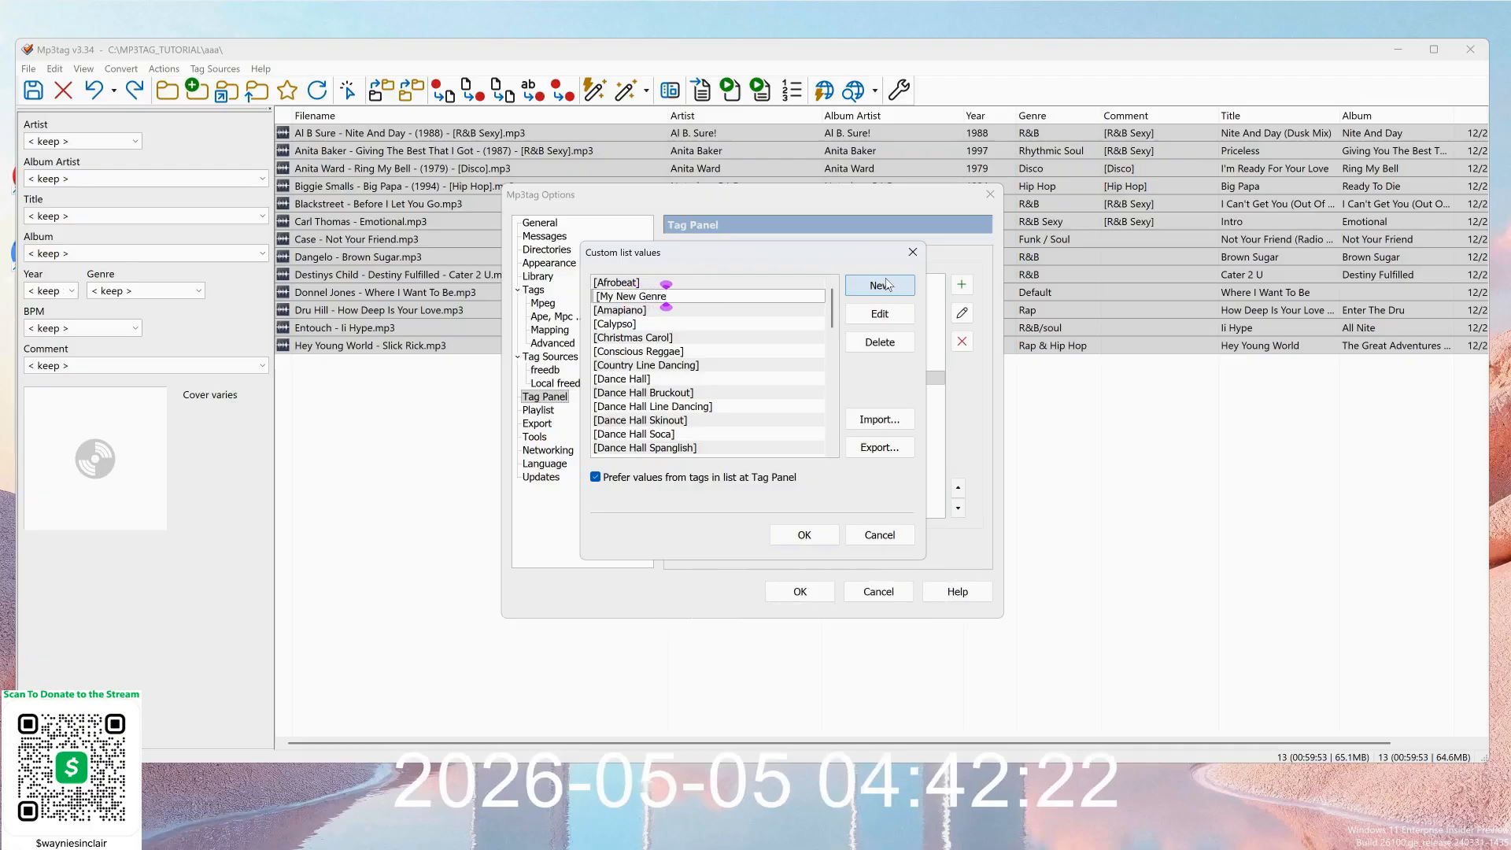
{"action": "type", "text": "]"}
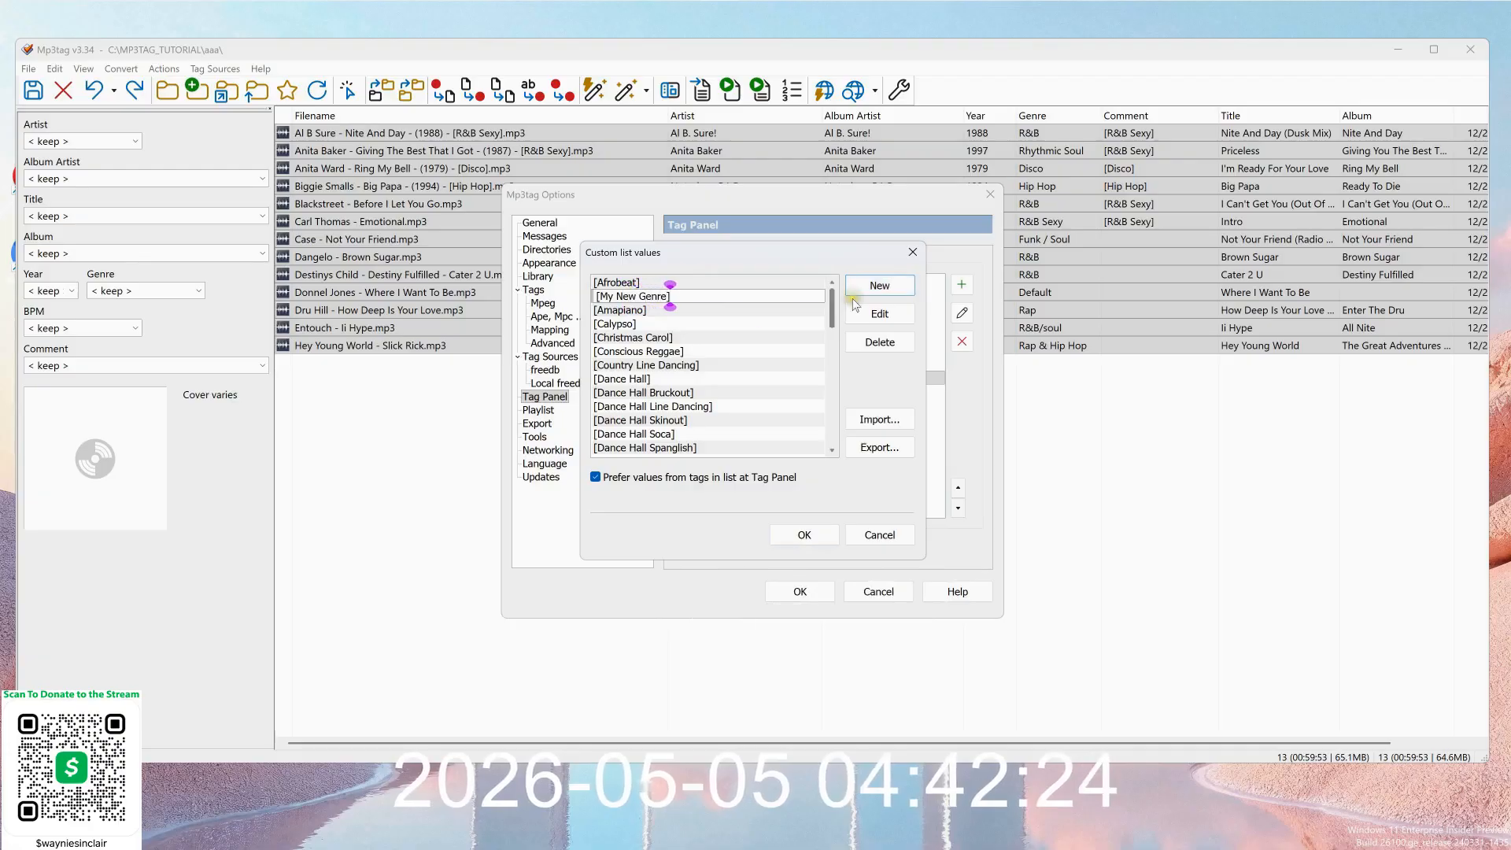
{"action": "left_click", "coordinate": [758, 311]}
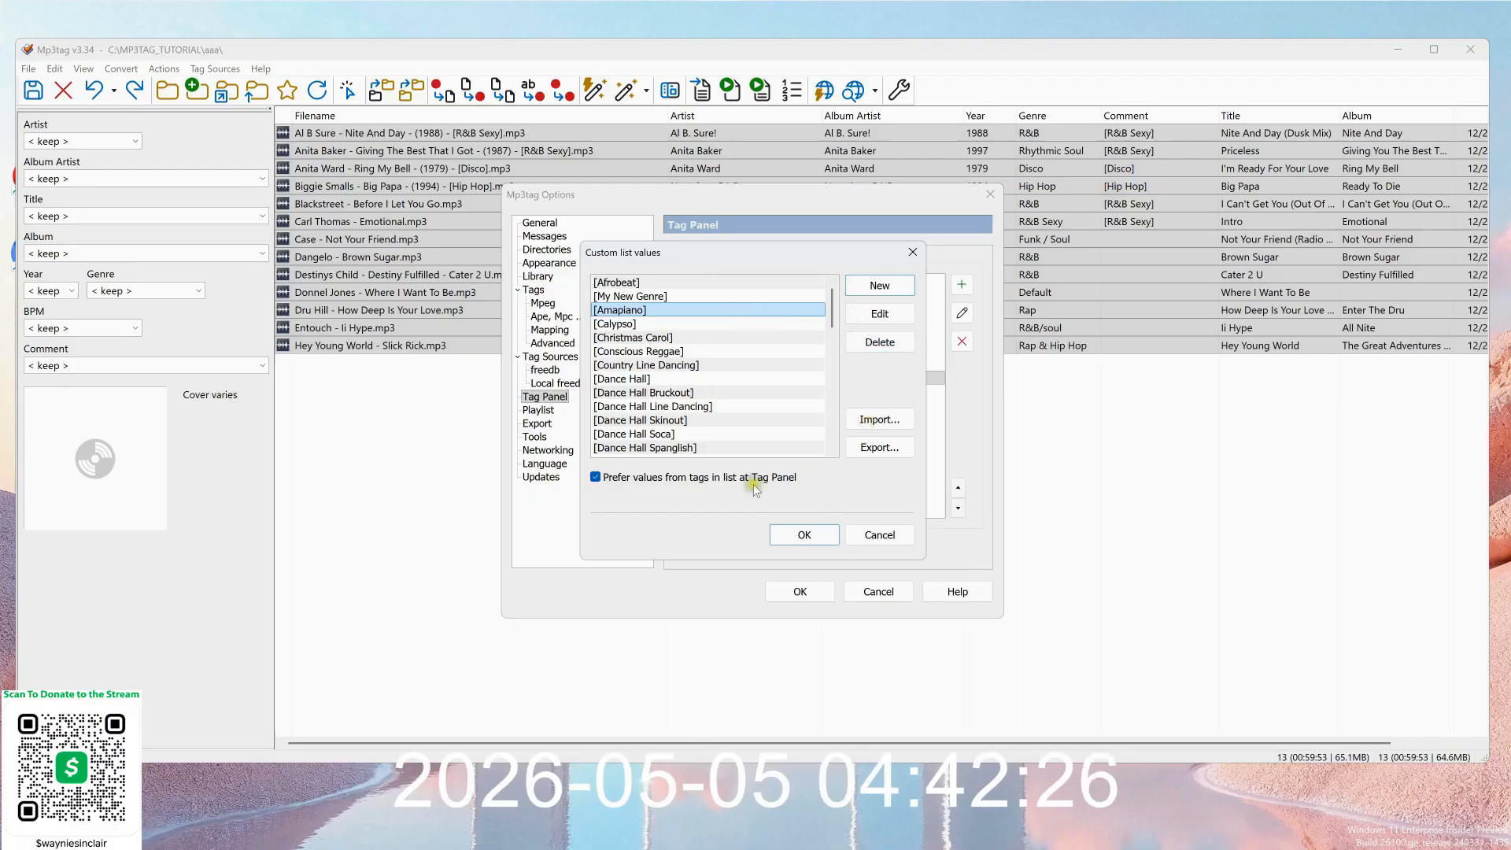
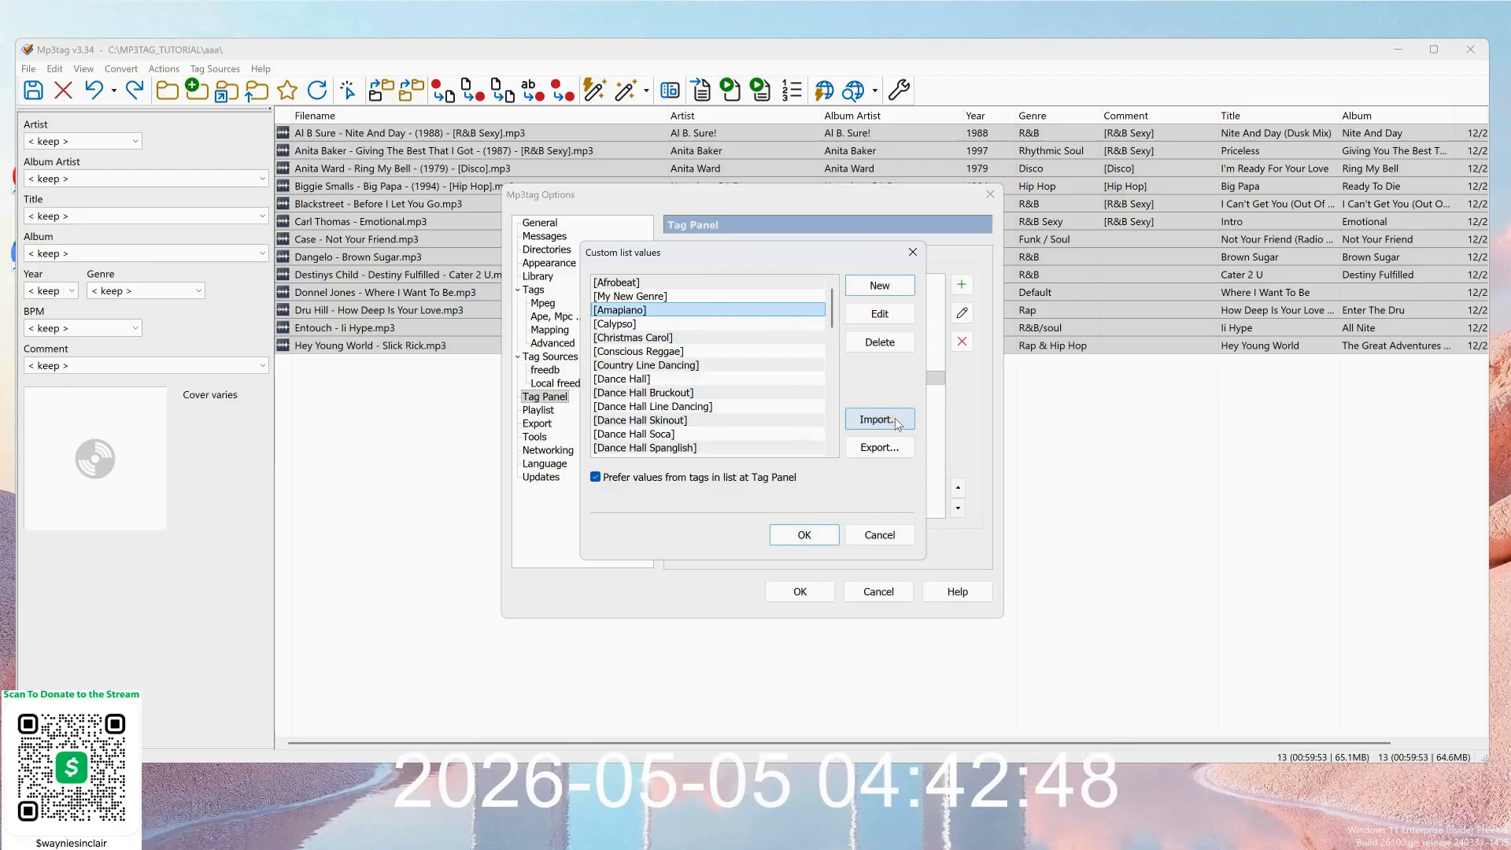
View the list's export dialog without saving a file, and accept the custom values, Comment field and Tag Panel options.
{"action": "left_click", "coordinate": [883, 447]}
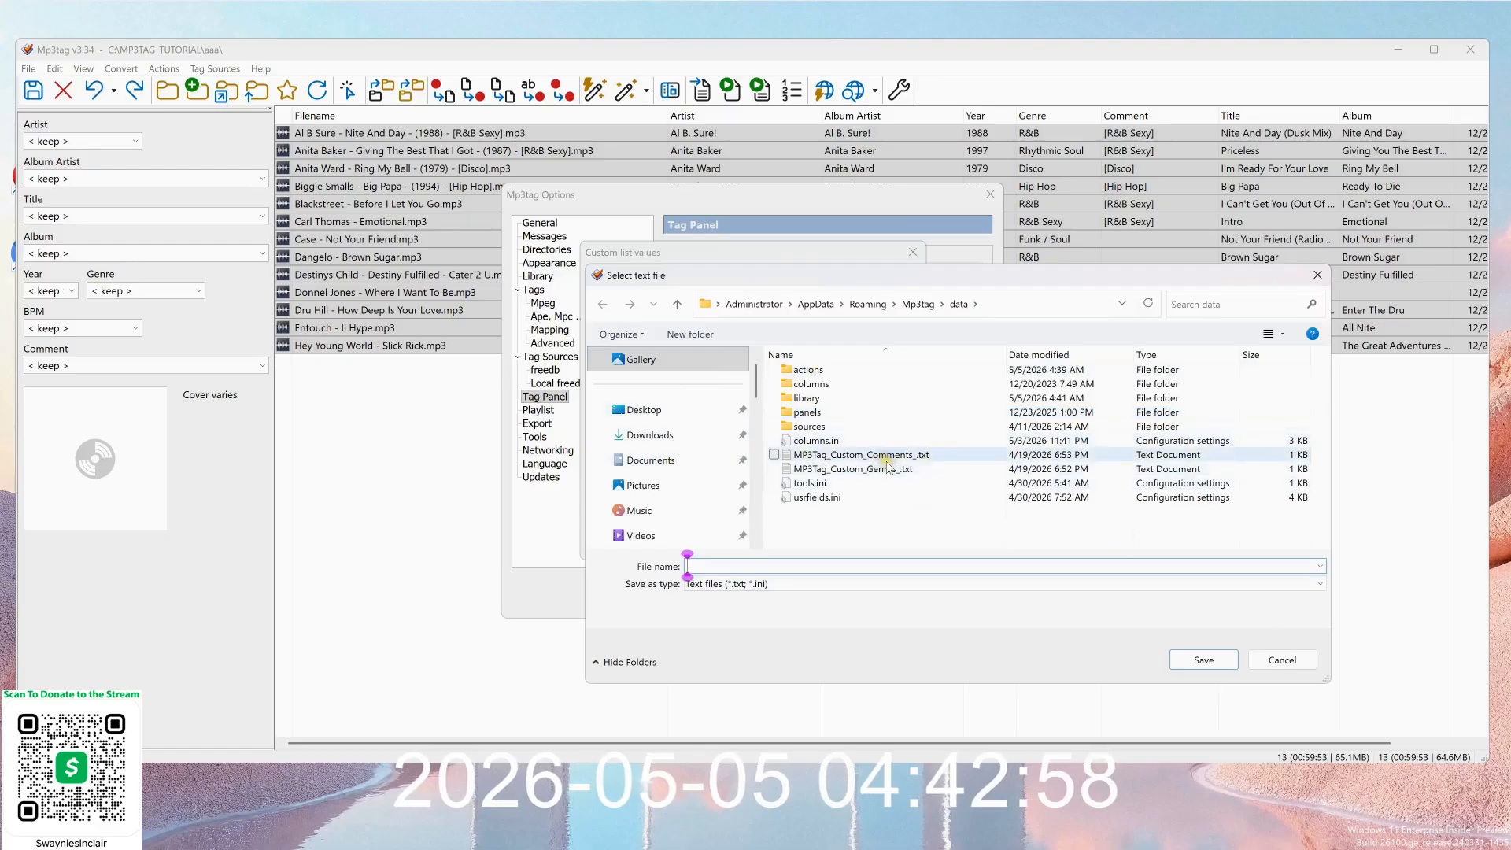
{"action": "left_click", "coordinate": [1282, 660]}
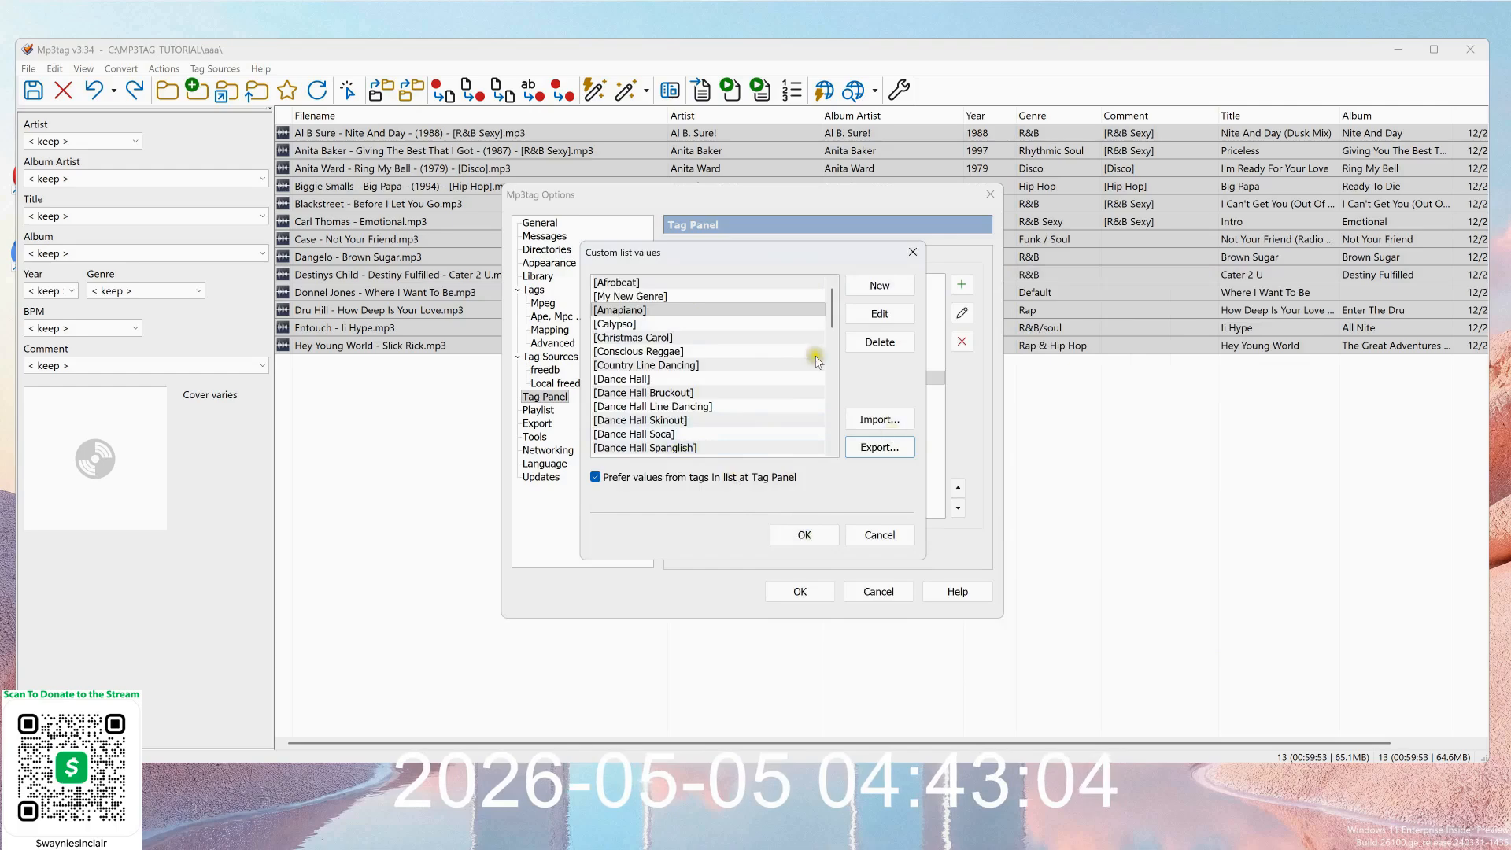
{"action": "left_click", "coordinate": [714, 297]}
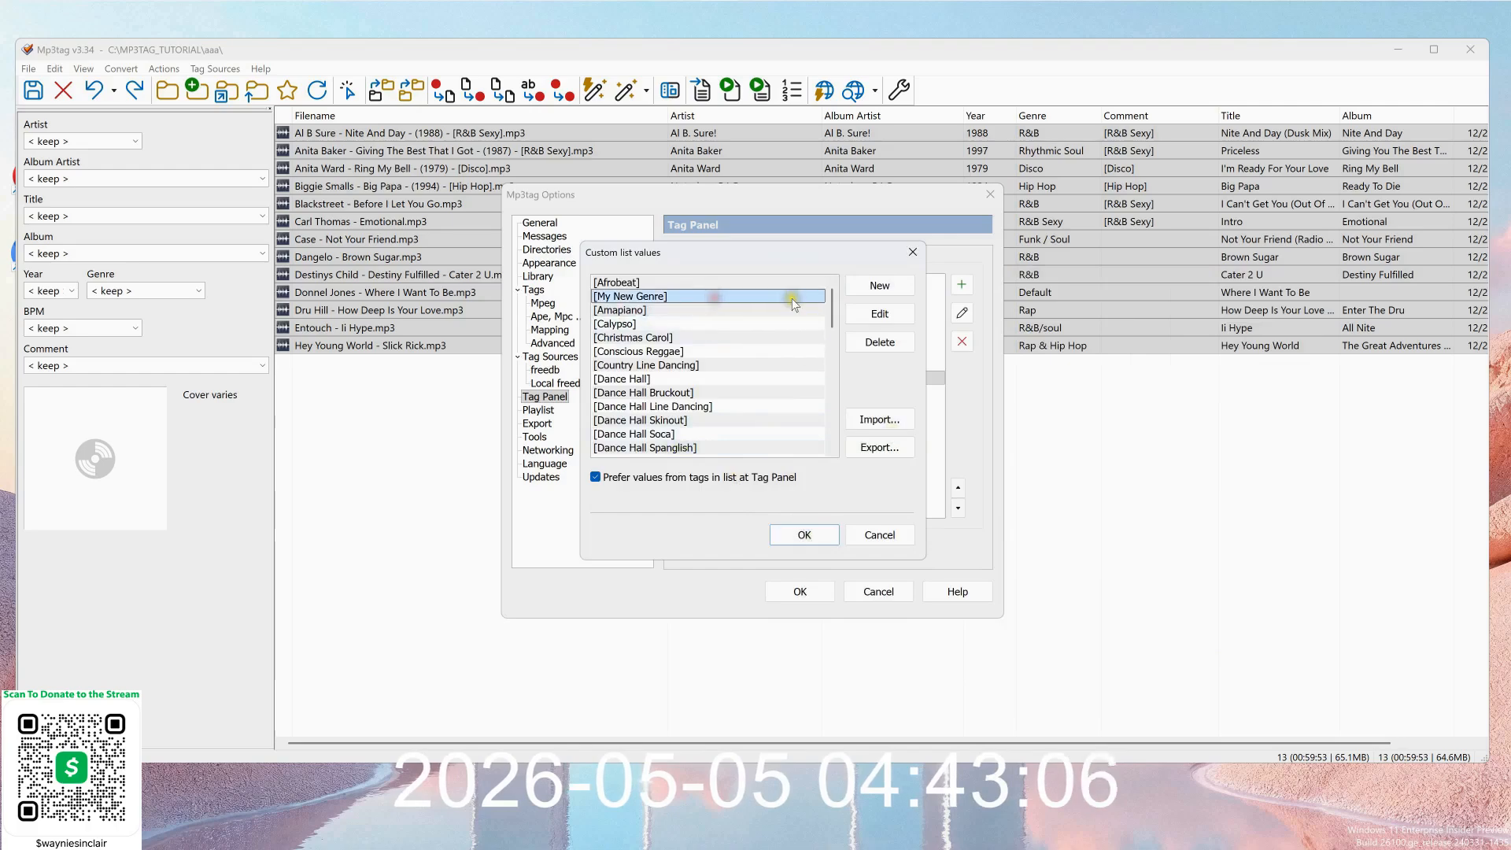
{"action": "left_click", "coordinate": [805, 540]}
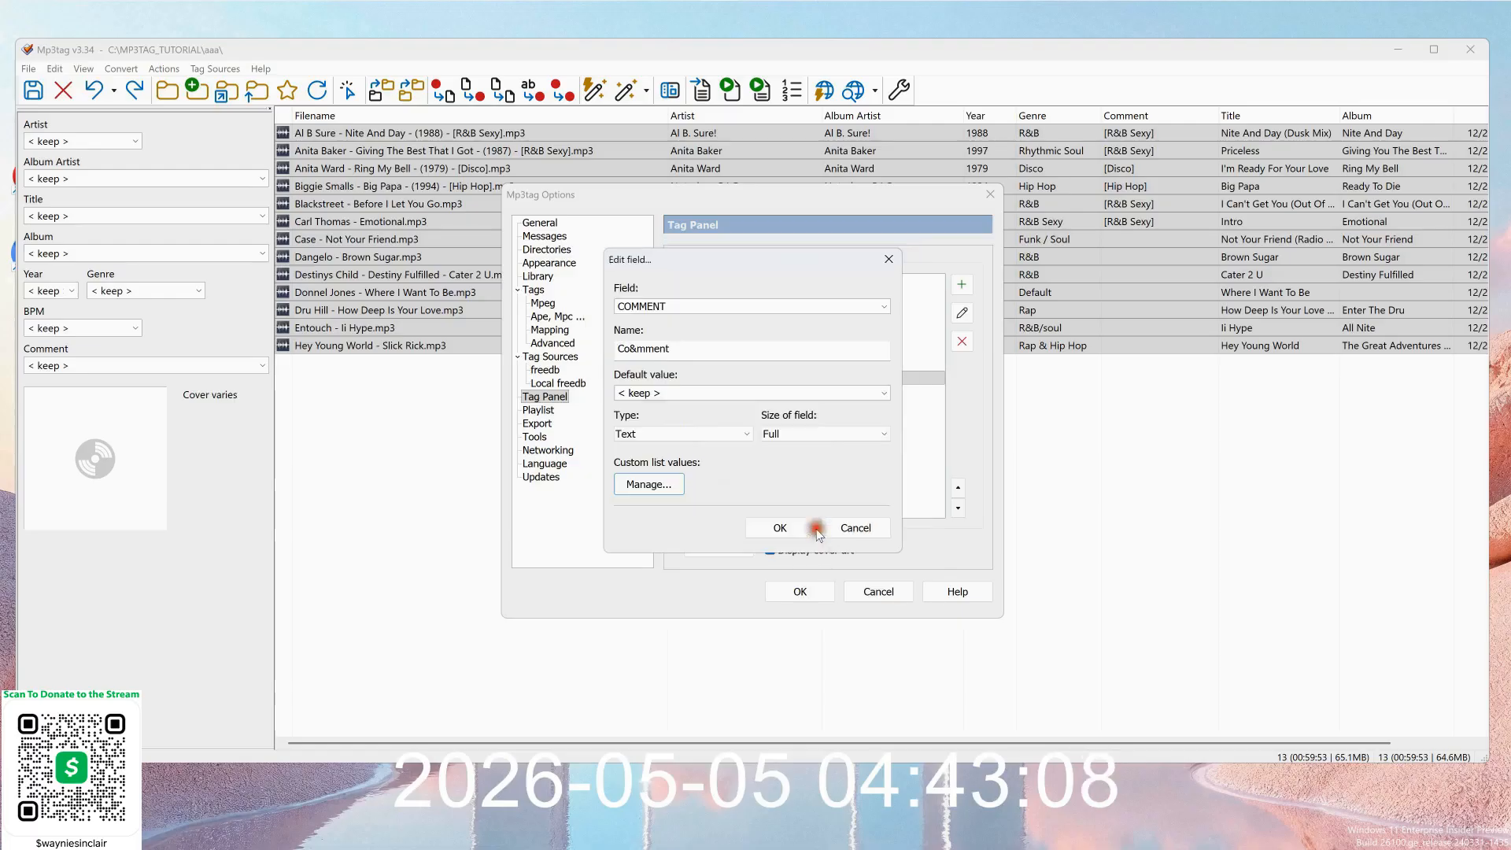
{"action": "left_click", "coordinate": [788, 525]}
{"action": "left_click", "coordinate": [802, 589]}
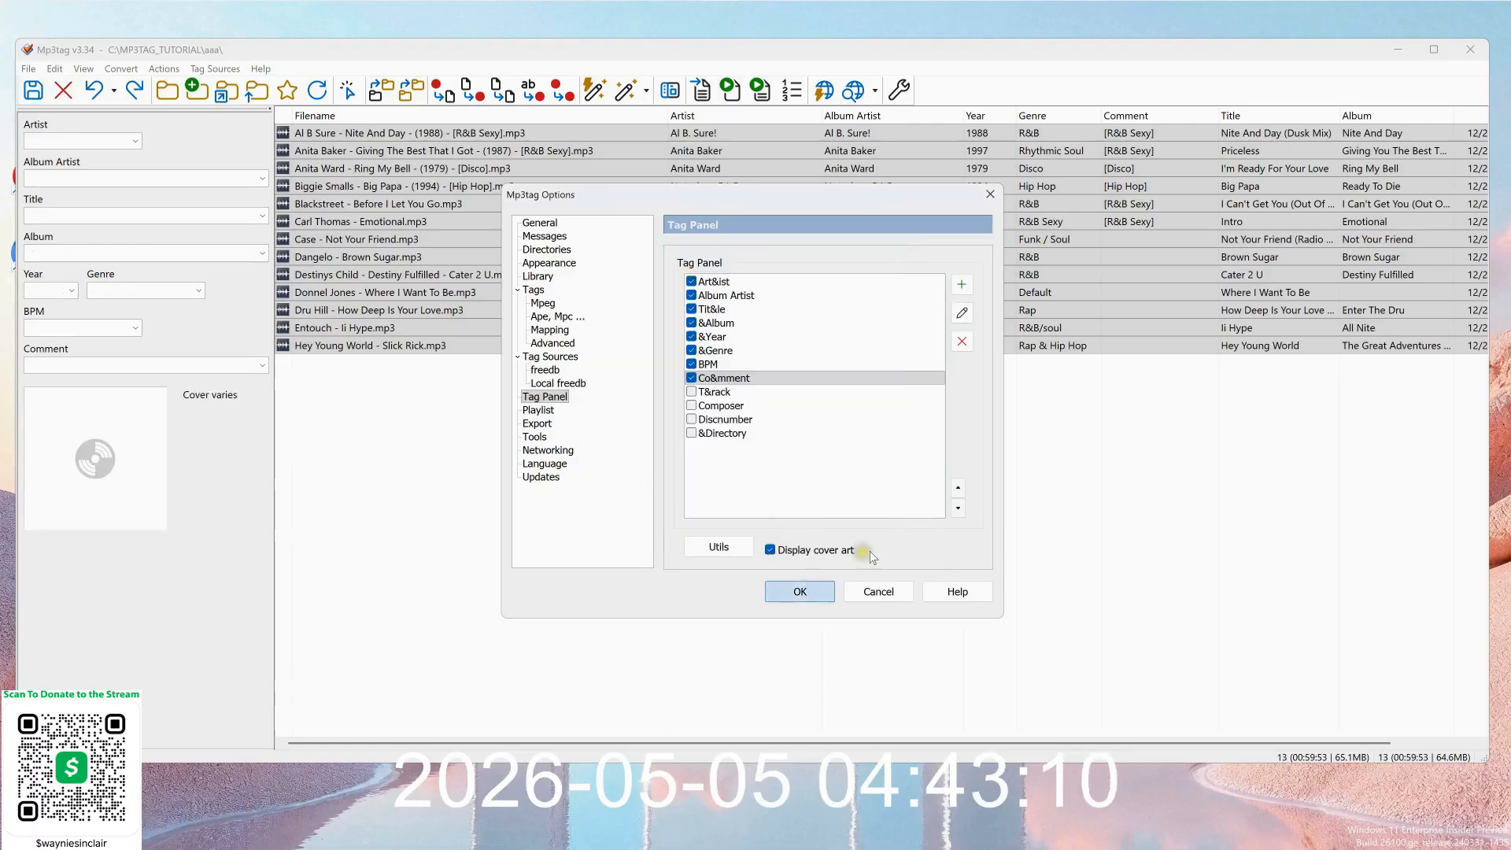
Set the comment of "Case - Not Your Friend.mp3" to [My New Genre] and save its tag.
{"action": "left_click", "coordinate": [1140, 244]}
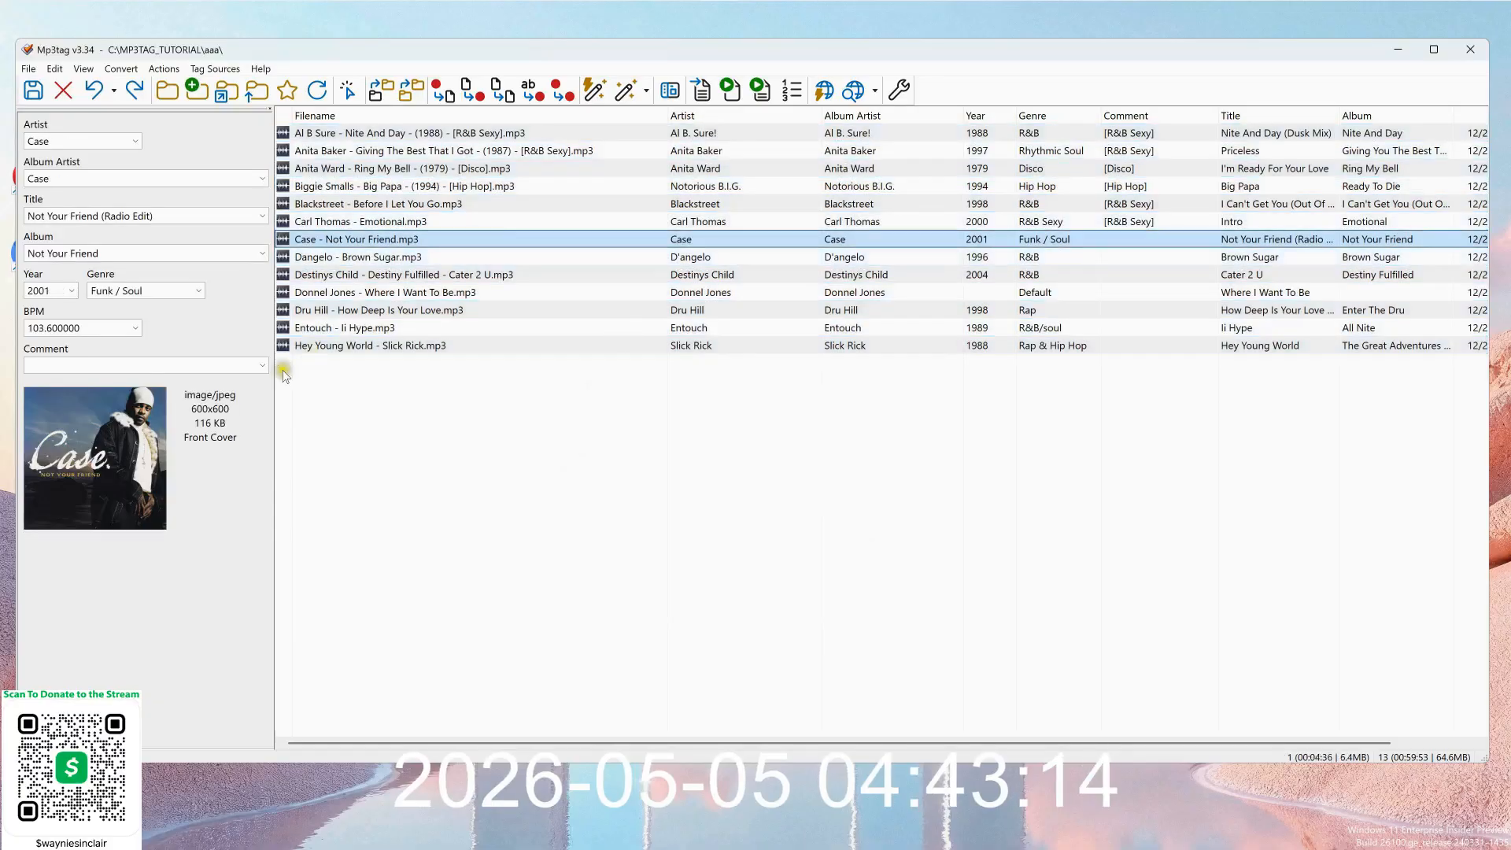
{"action": "left_click", "coordinate": [263, 365]}
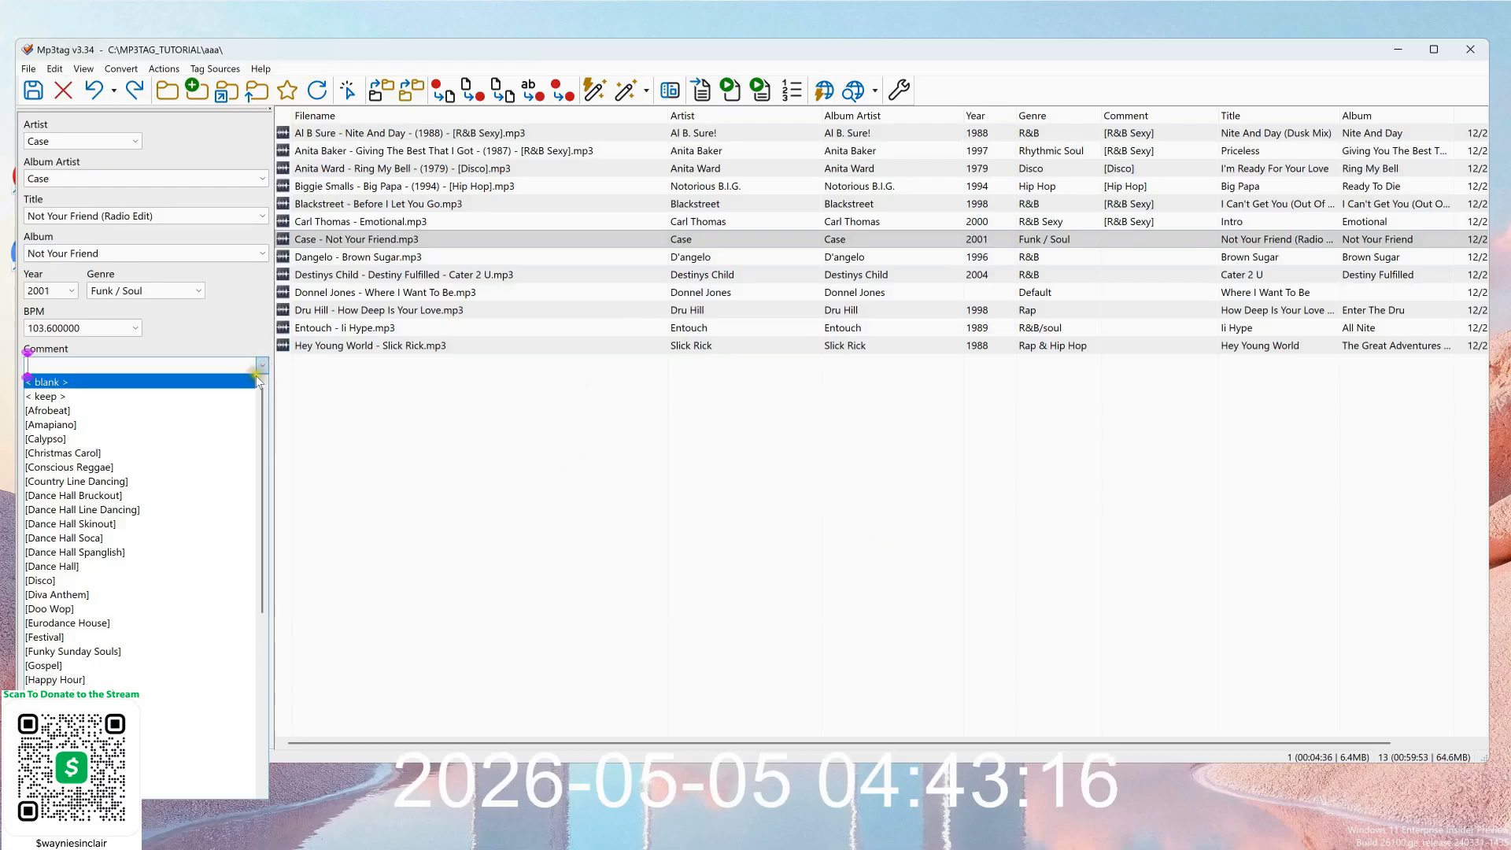
{"action": "scroll", "coordinate": [213, 551], "scroll_direction": "down", "scroll_amount": 5}
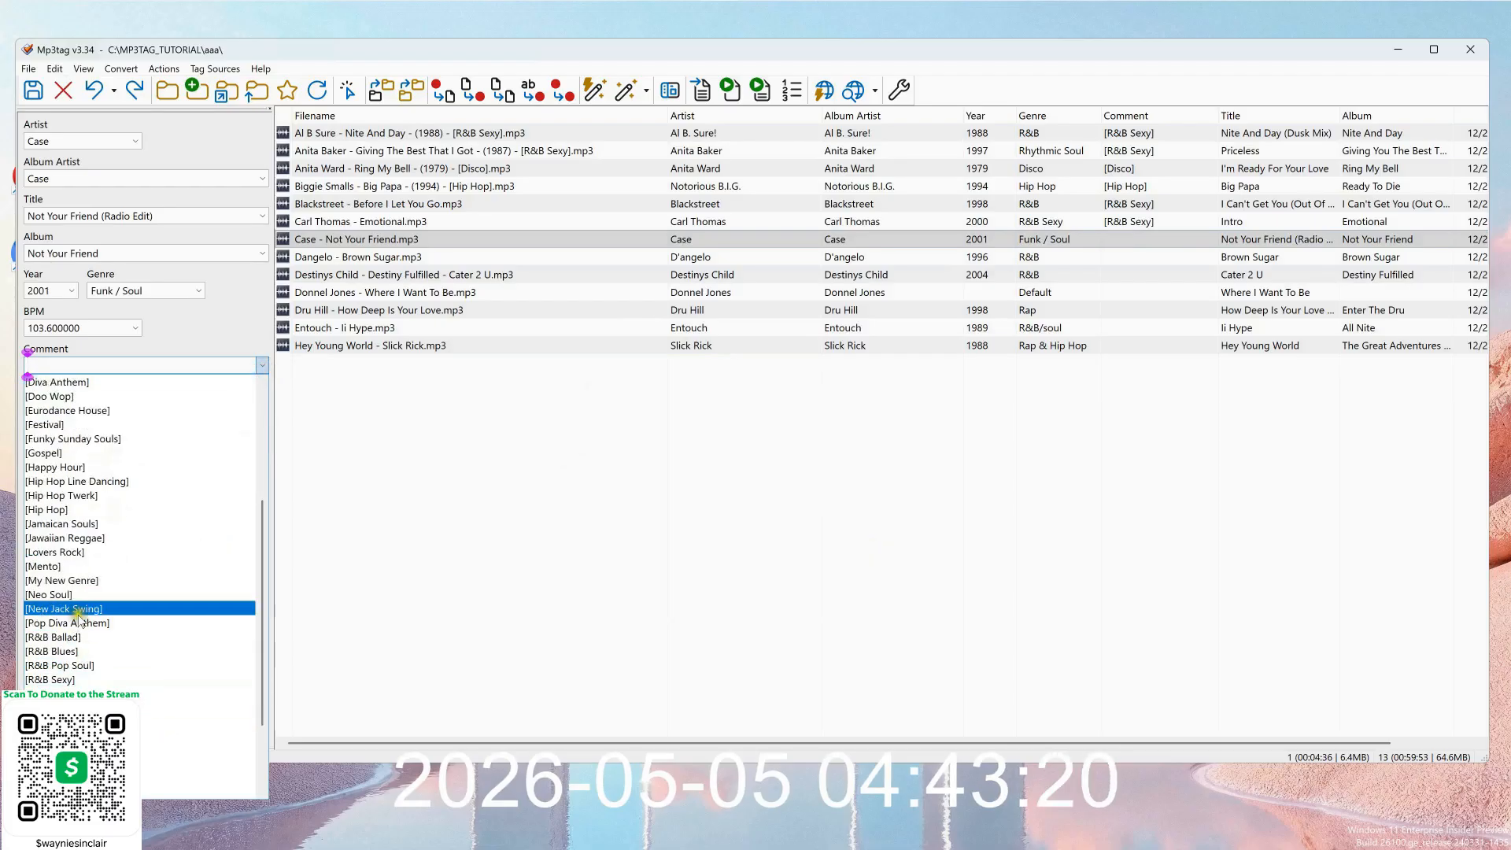
{"action": "left_click", "coordinate": [81, 581]}
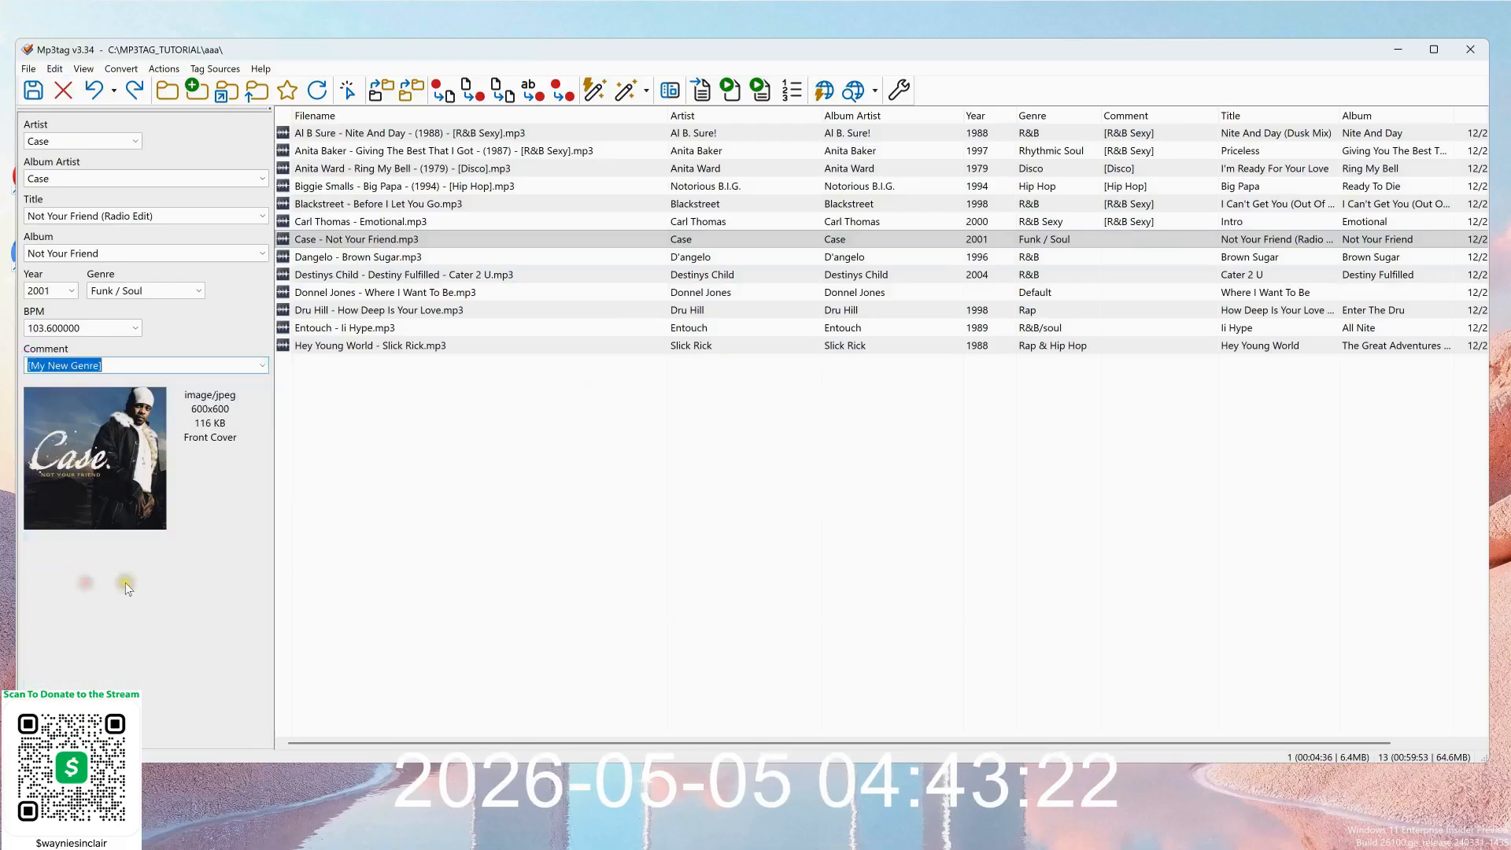
{"action": "left_click", "coordinate": [34, 91]}
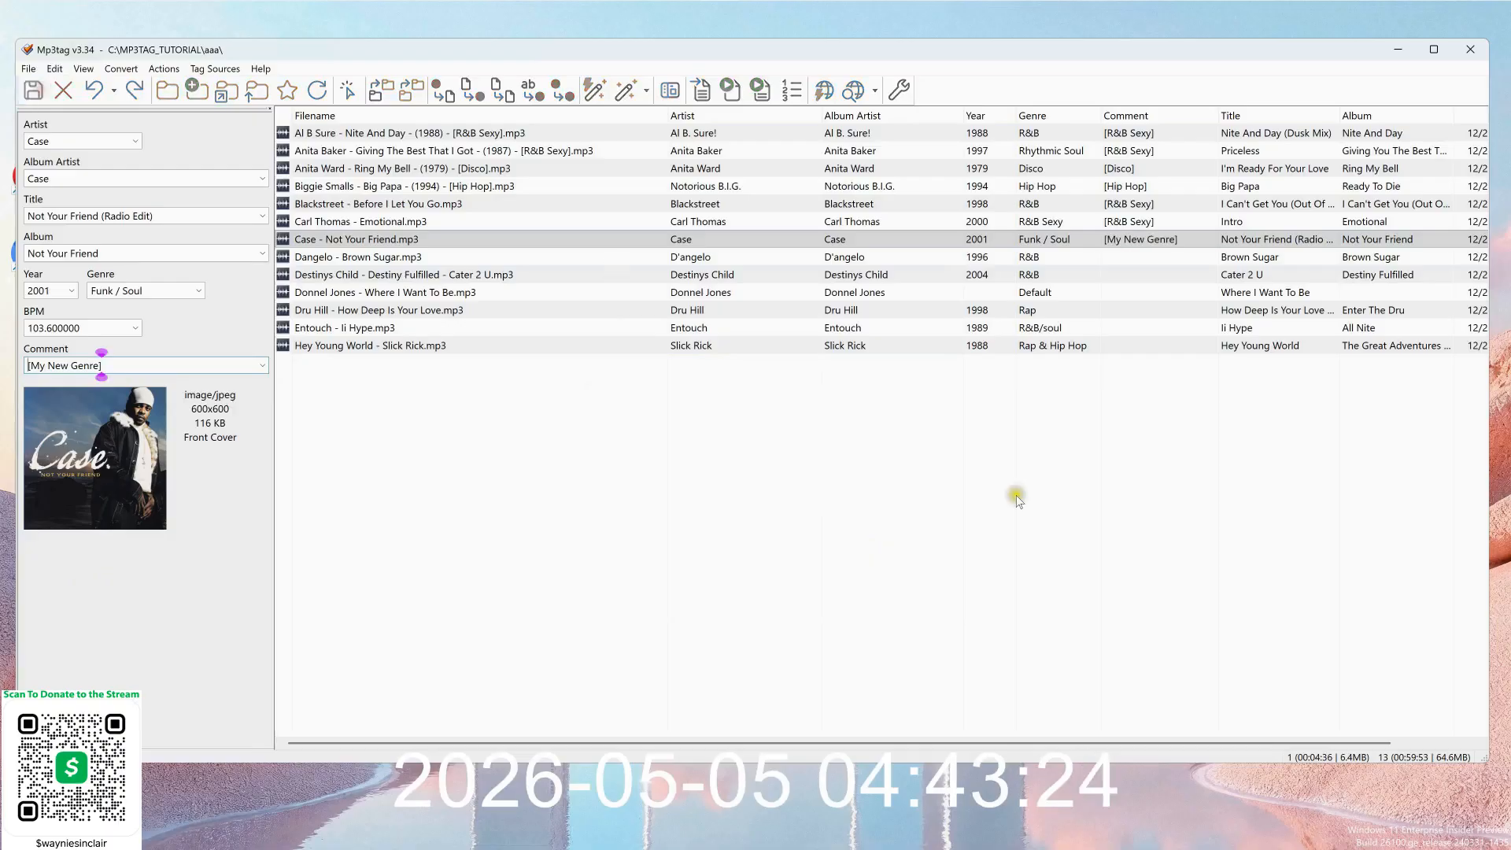
{"action": "left_click", "coordinate": [1146, 246]}
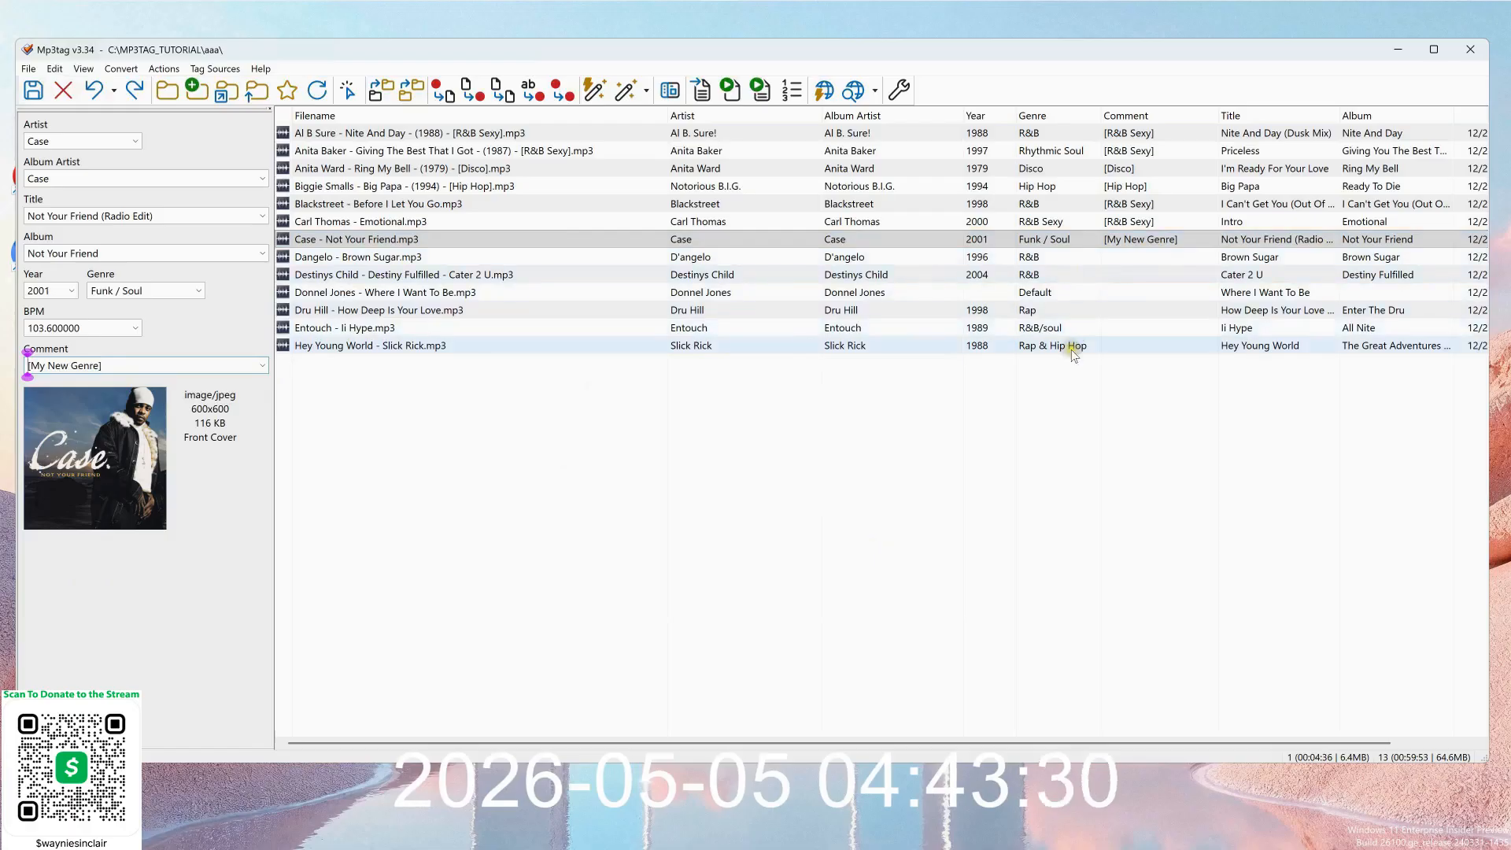
{"action": "left_click", "coordinate": [1051, 239]}
{"action": "left_click", "coordinate": [1090, 426]}
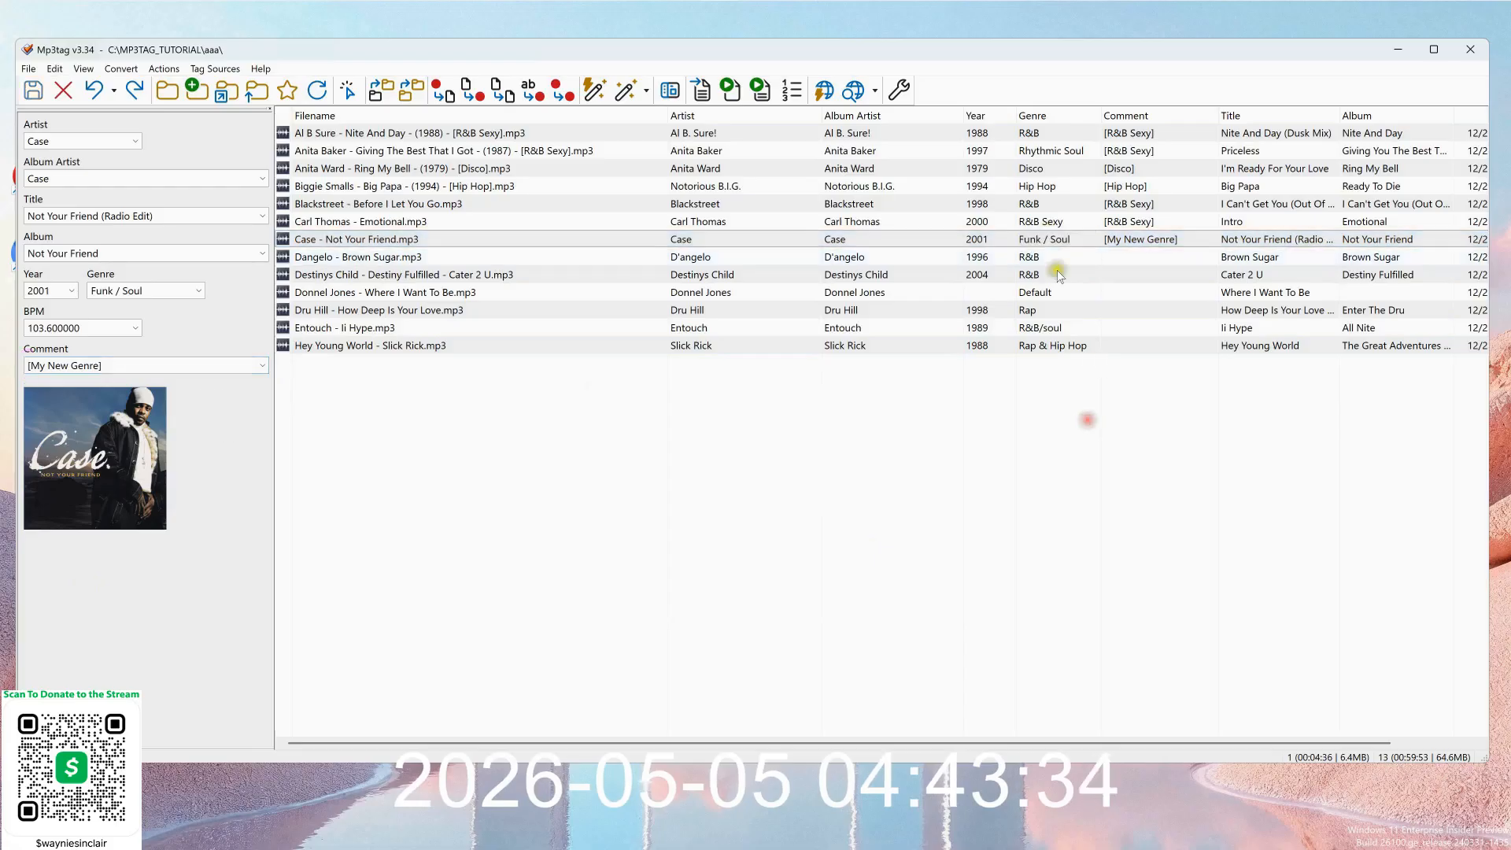
{"action": "left_click", "coordinate": [1055, 239]}
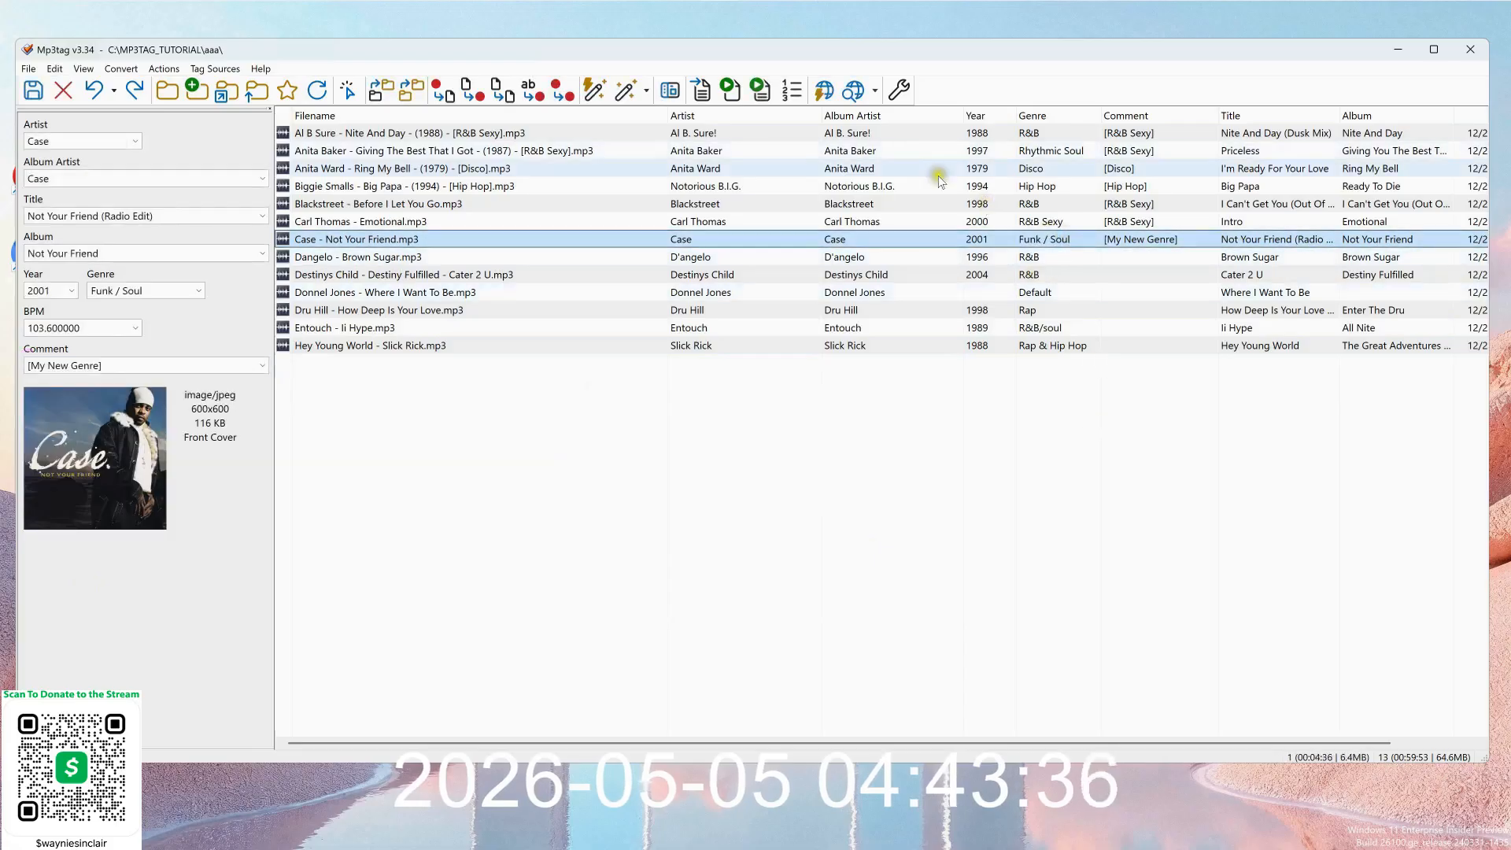
Open the Genre field's custom list values from the Tag Panel options.
{"action": "left_click", "coordinate": [904, 93]}
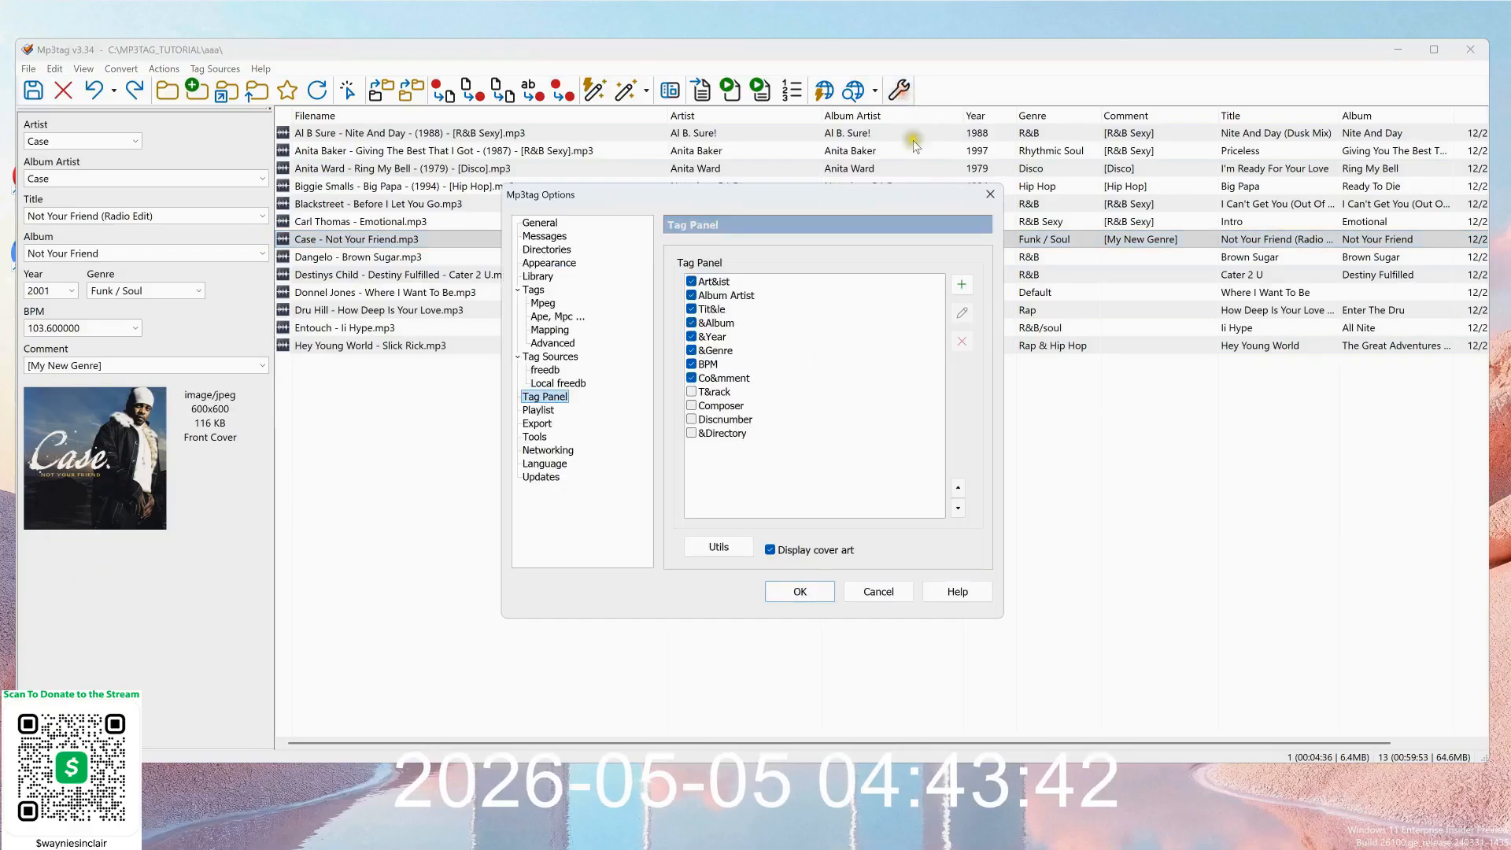
{"action": "left_click", "coordinate": [719, 356]}
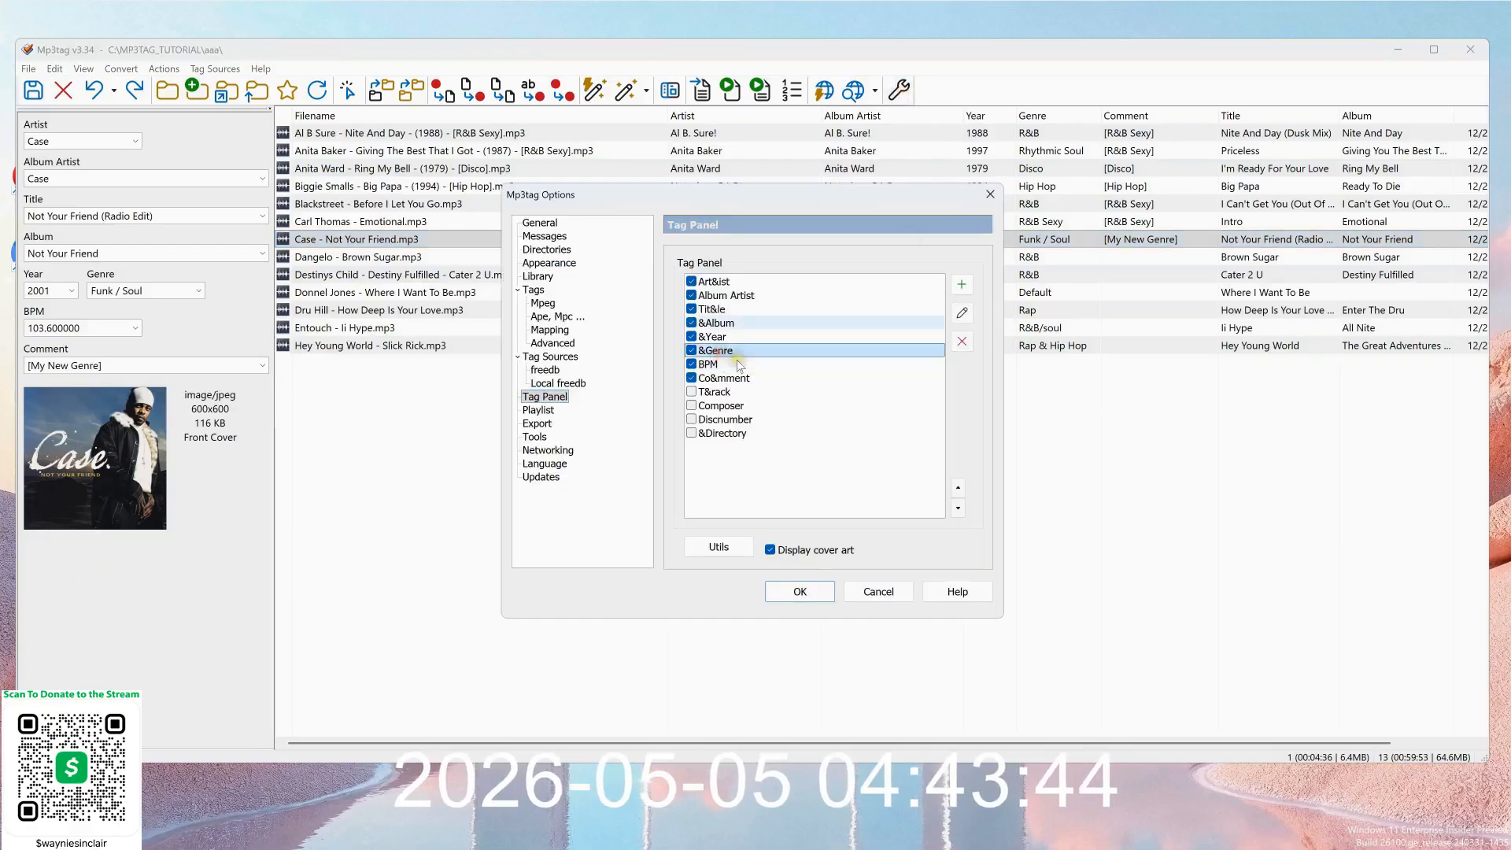
{"action": "left_click", "coordinate": [963, 313]}
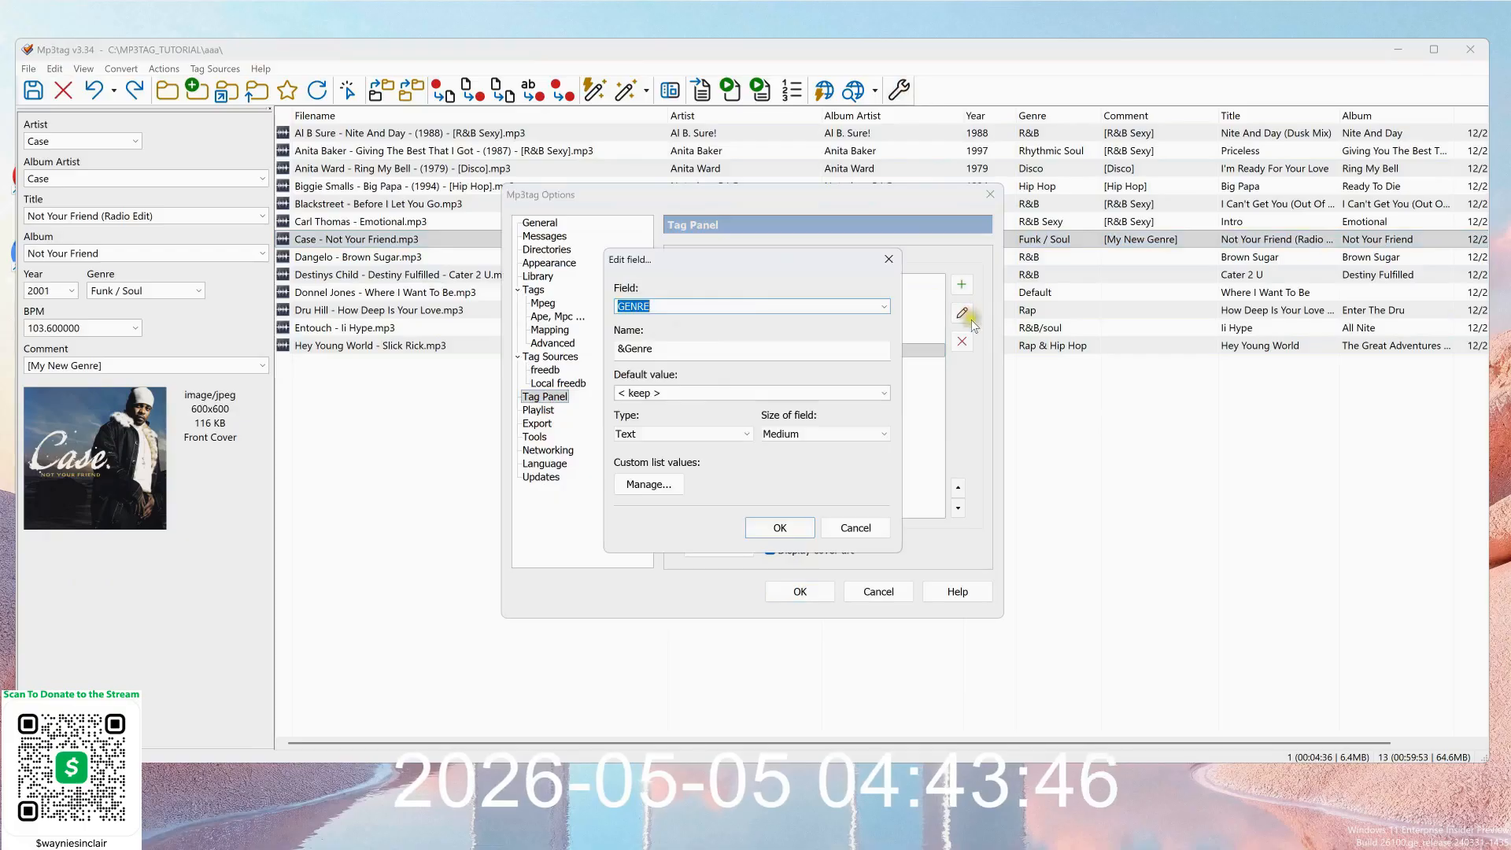
{"action": "left_click", "coordinate": [658, 485]}
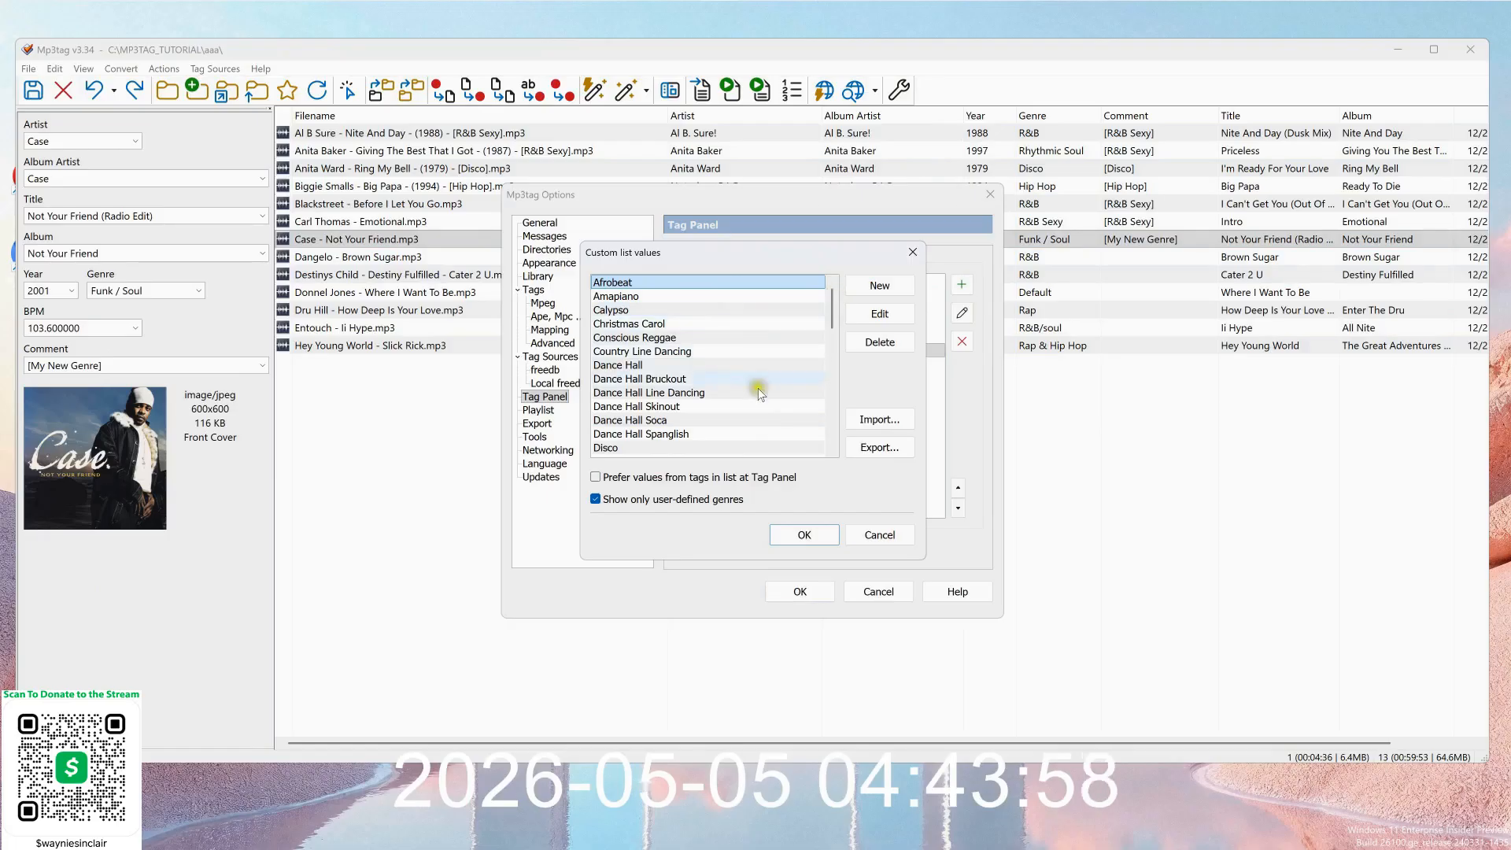
Review the user-defined genres in the custom values list from Afrobeat through Sunday Souls Funky.
{"action": "scroll", "coordinate": [763, 441], "scroll_direction": "down", "scroll_amount": 10}
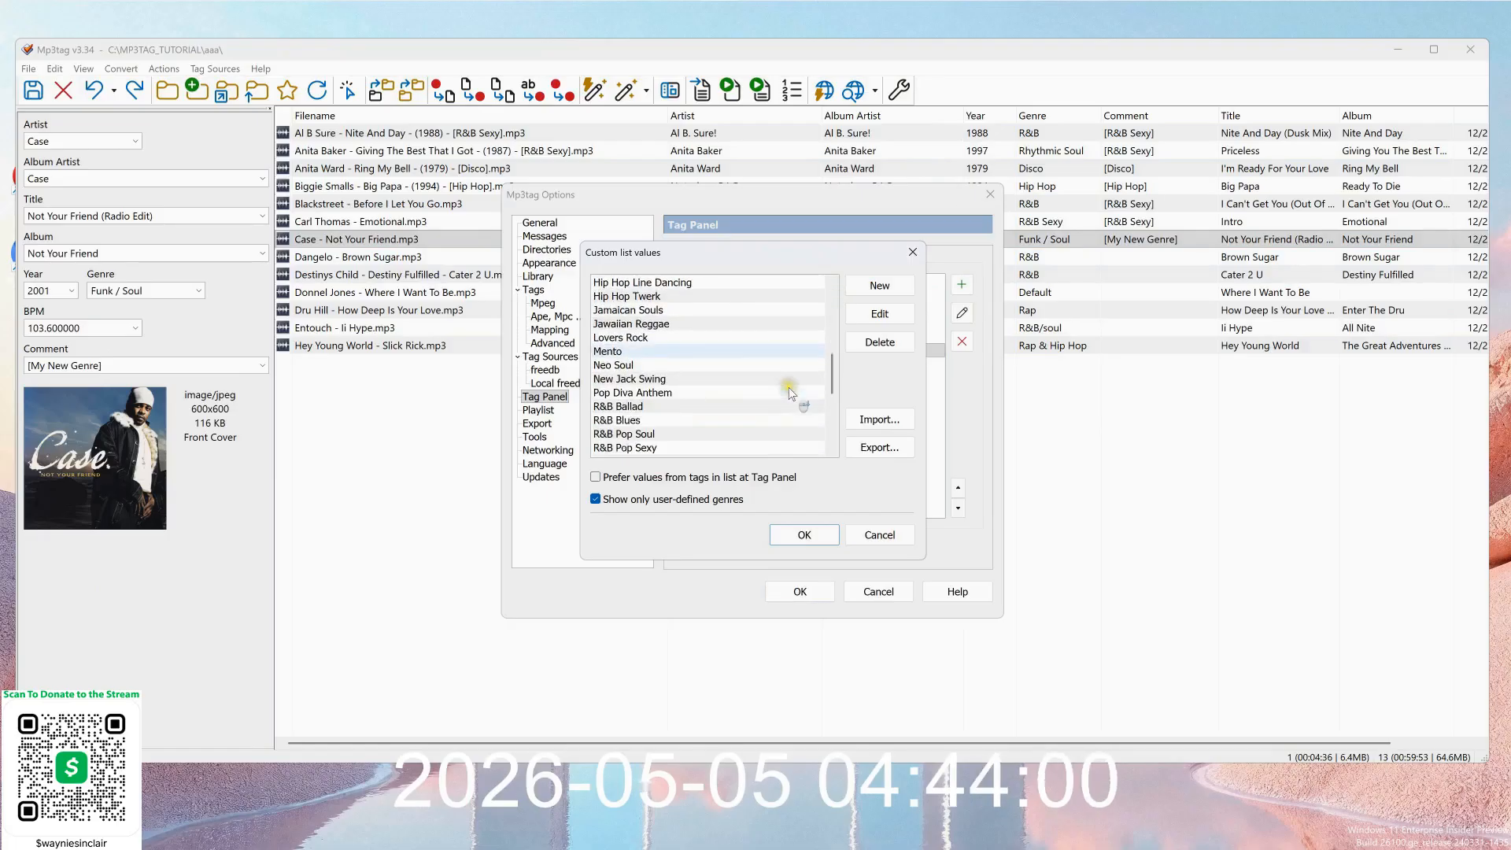
{"action": "scroll", "coordinate": [790, 386], "scroll_direction": "down", "scroll_amount": 3}
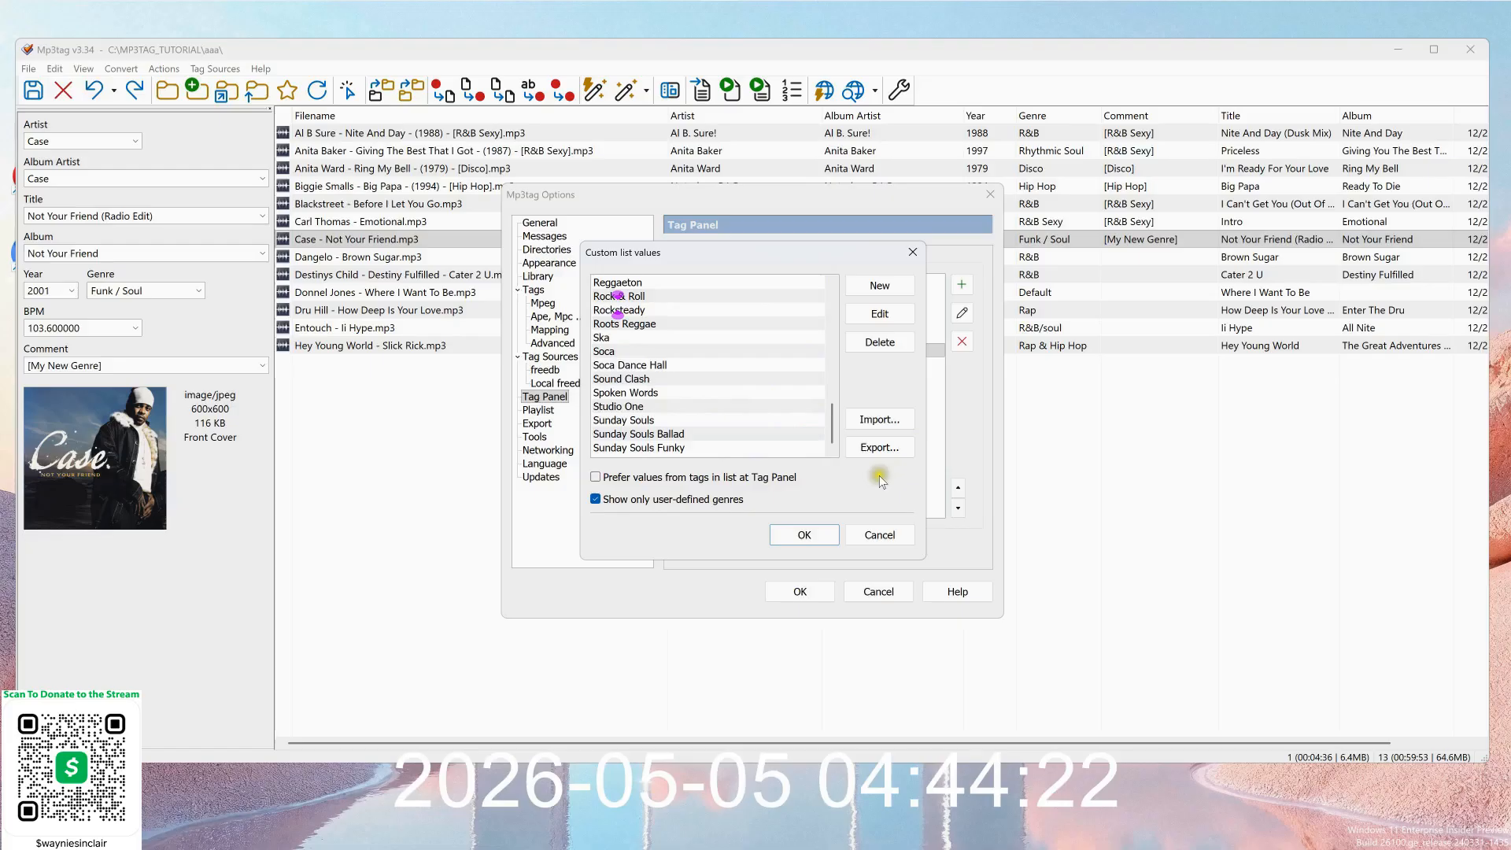
{"action": "left_click", "coordinate": [703, 438]}
{"action": "left_click_drag", "start_coordinate": [834, 418], "coordinate": [813, 305]}
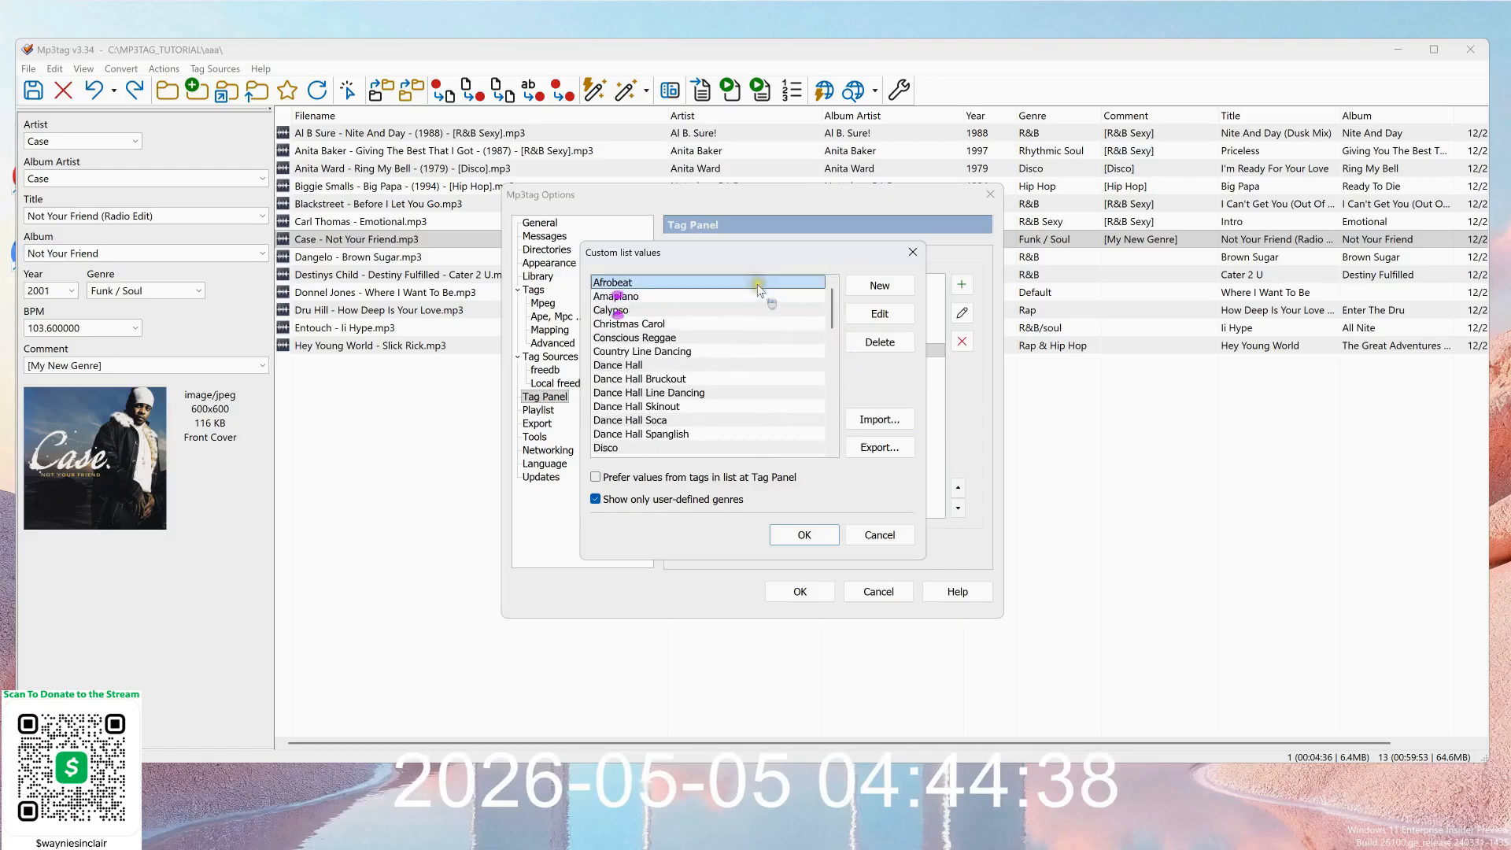
{"action": "scroll", "coordinate": [761, 312], "scroll_direction": "down", "scroll_amount": 4}
{"action": "scroll", "coordinate": [760, 348], "scroll_direction": "down", "scroll_amount": 10}
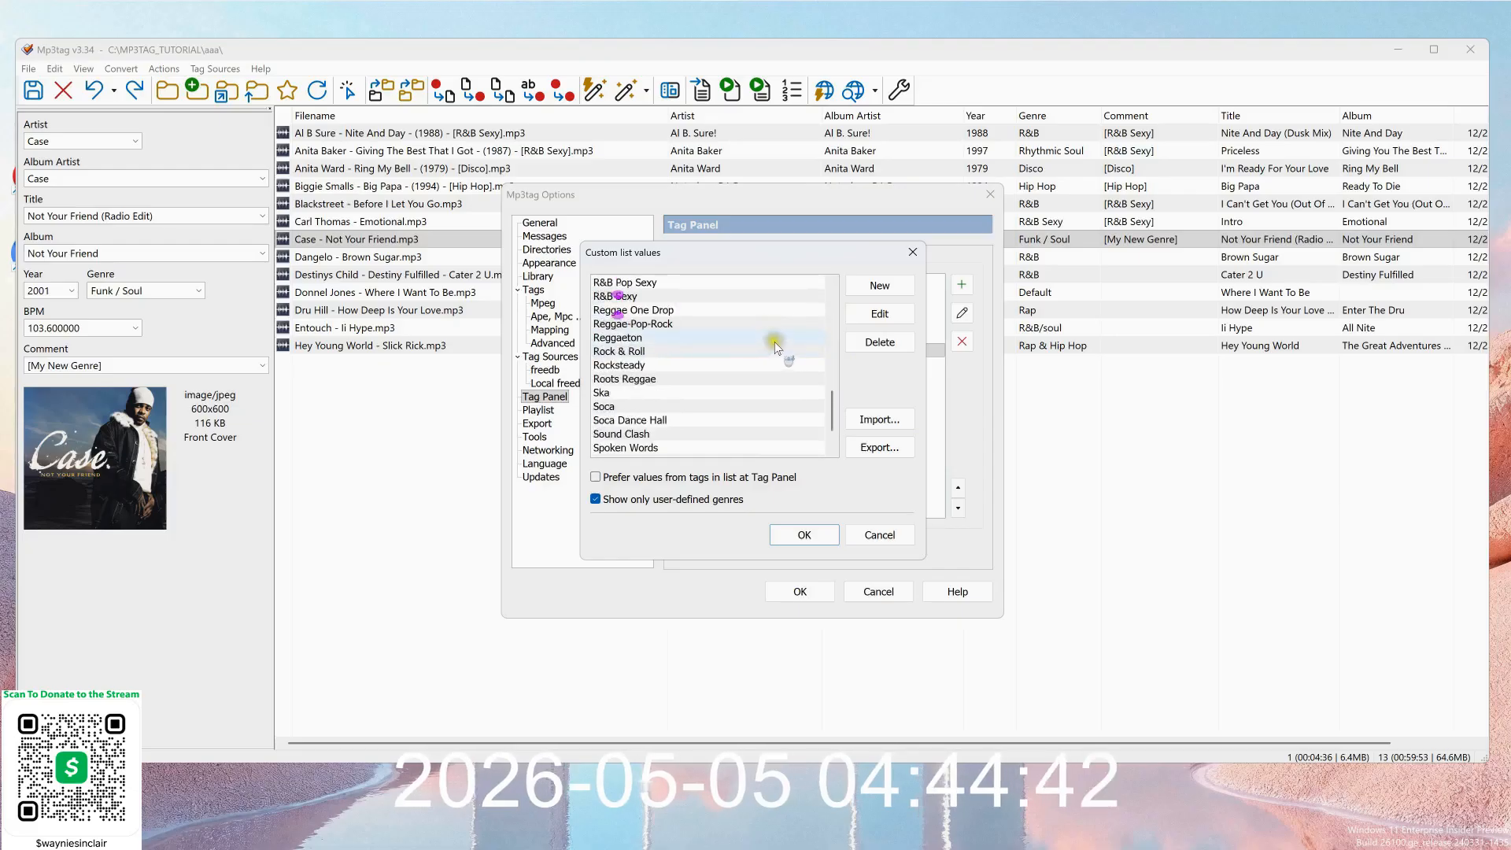
{"action": "scroll", "coordinate": [775, 343], "scroll_direction": "down", "scroll_amount": 2}
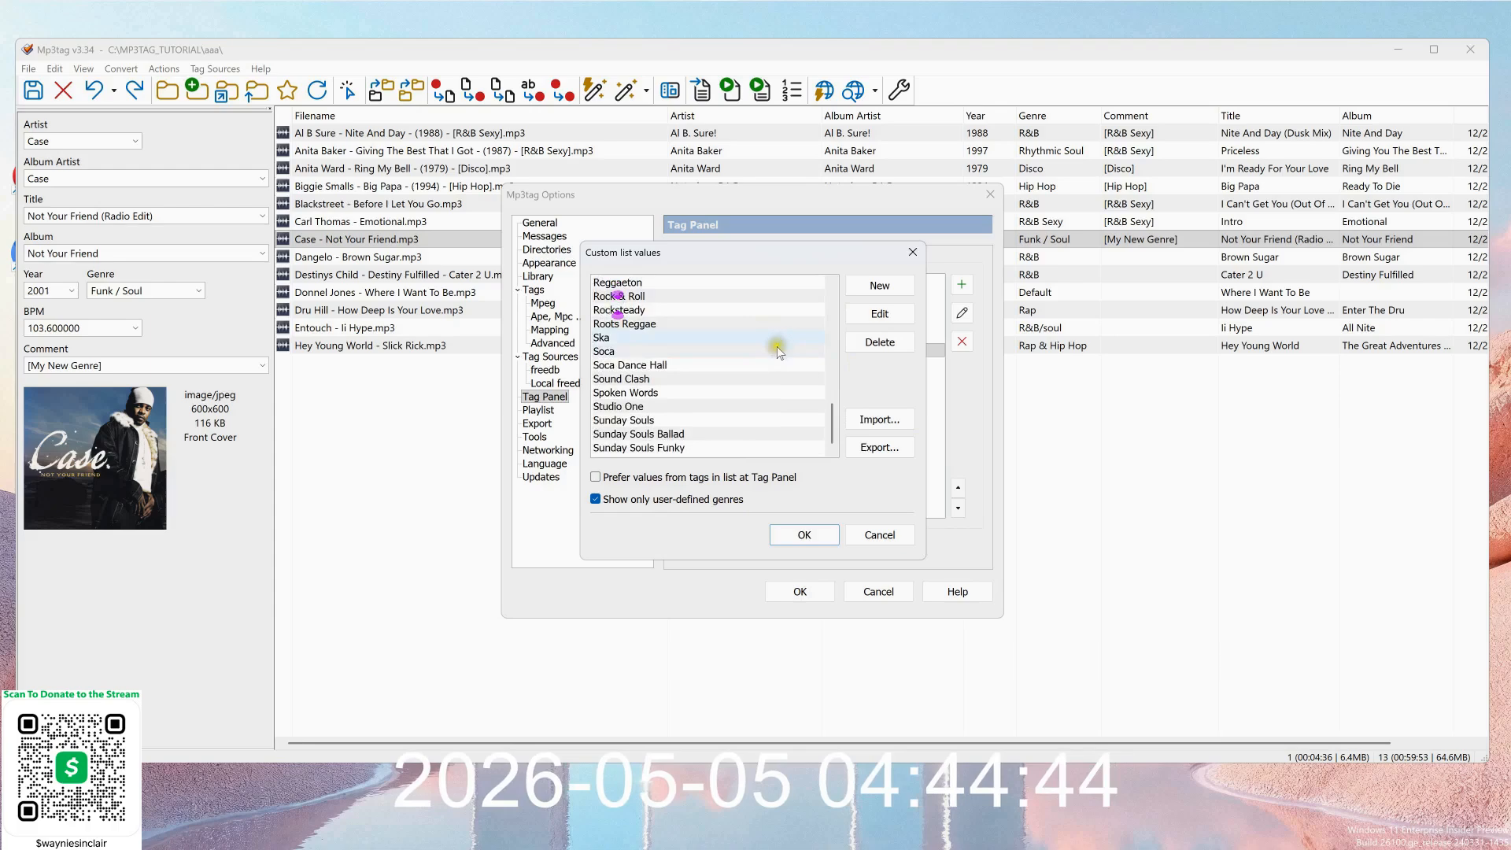
{"action": "scroll", "coordinate": [771, 384], "scroll_direction": "up", "scroll_amount": 10}
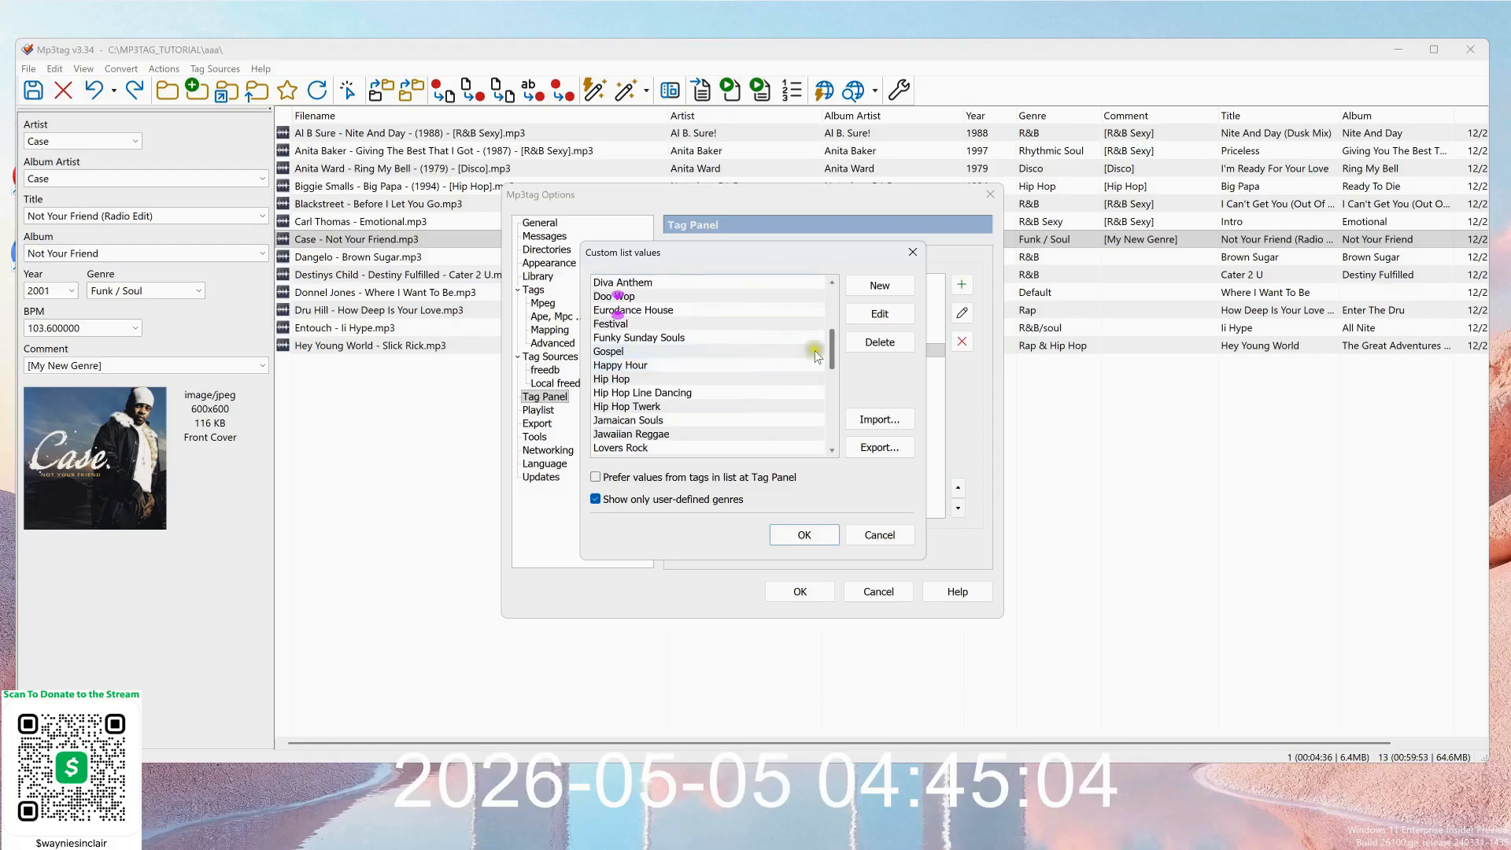
{"action": "left_click_drag", "start_coordinate": [836, 334], "coordinate": [836, 290]}
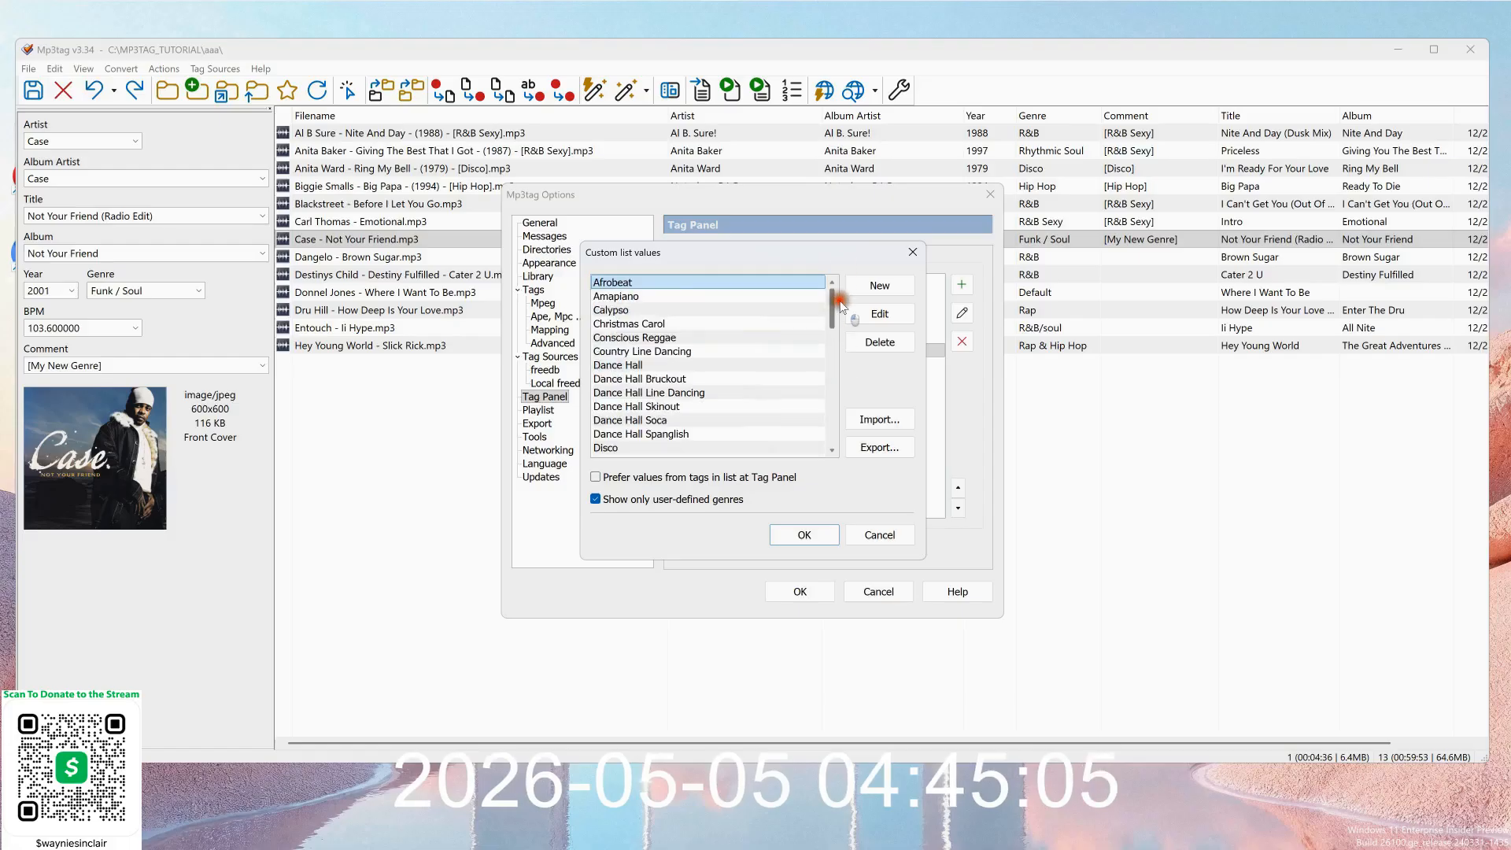
Import the genre values from MP3Tag_Custom_Genres_.txt in the Documents folder into the custom list.
{"action": "left_click", "coordinate": [891, 425]}
{"action": "left_click", "coordinate": [883, 428]}
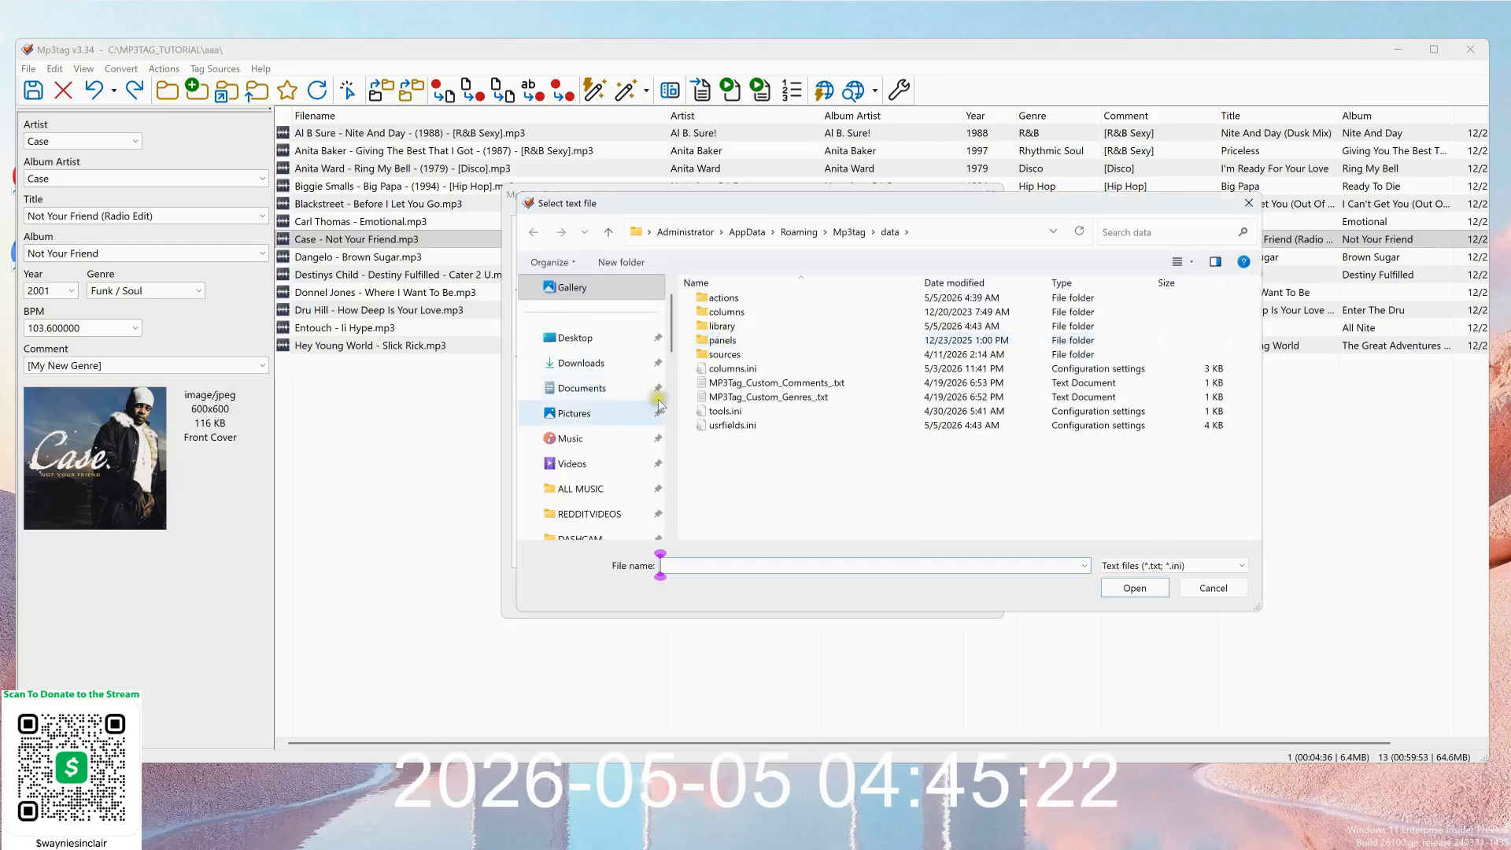
{"action": "left_click", "coordinate": [587, 388]}
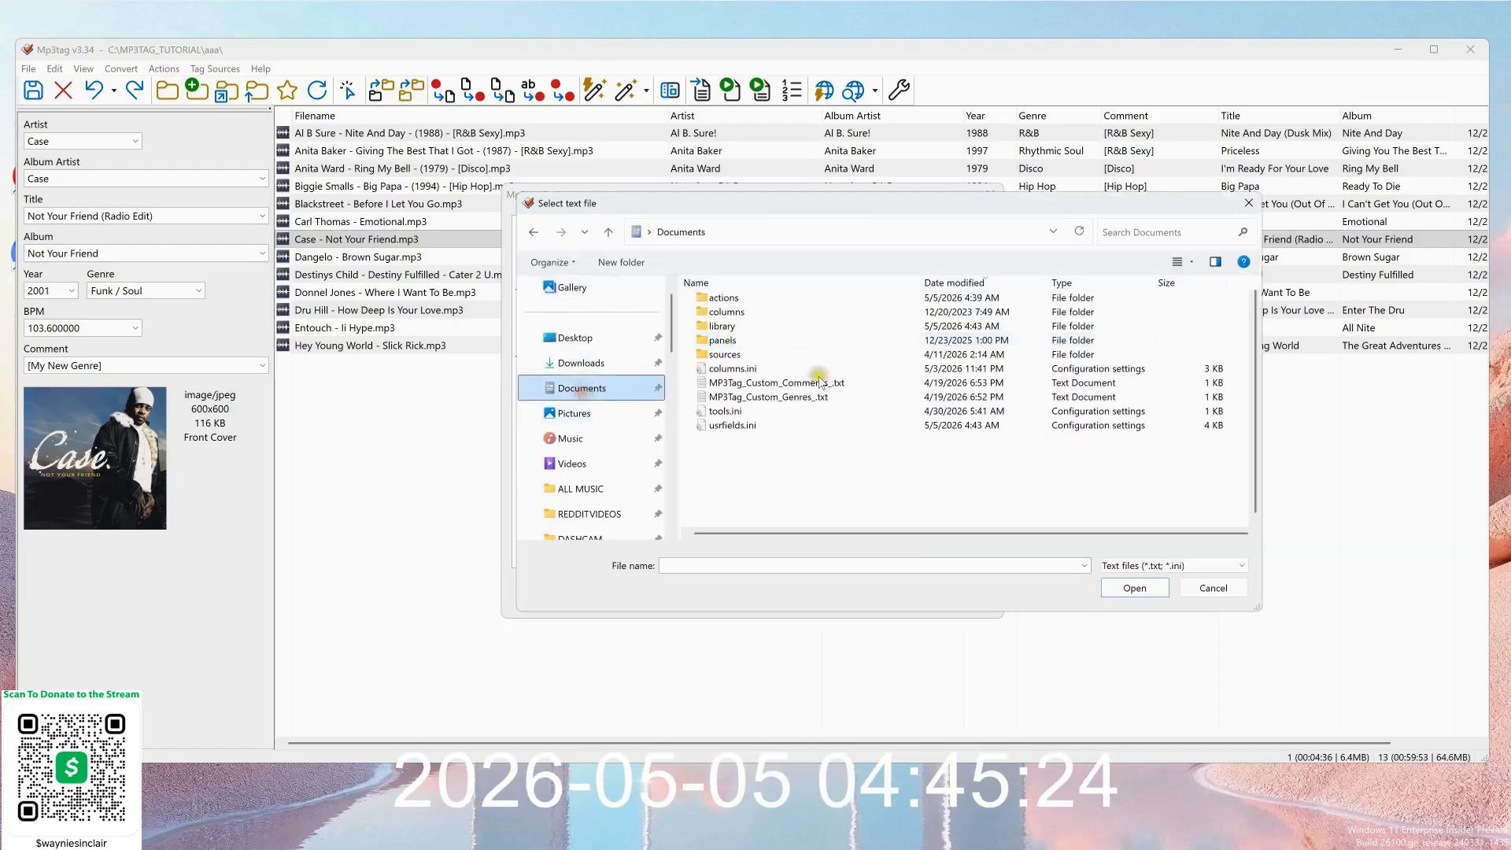
{"action": "scroll", "coordinate": [842, 364], "scroll_direction": "down", "scroll_amount": 5}
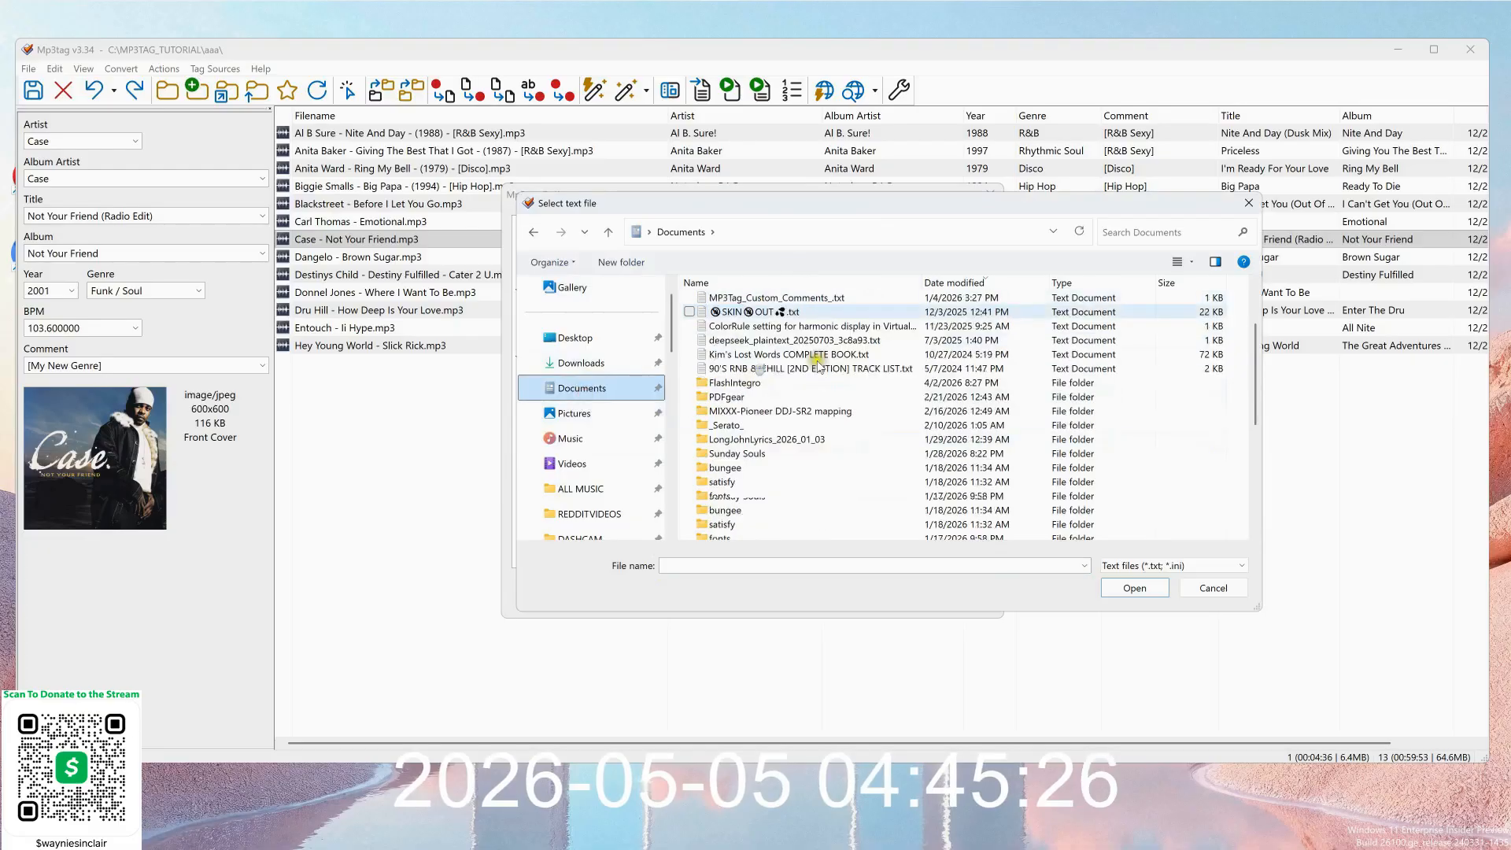
{"action": "scroll", "coordinate": [842, 363], "scroll_direction": "up", "scroll_amount": 2}
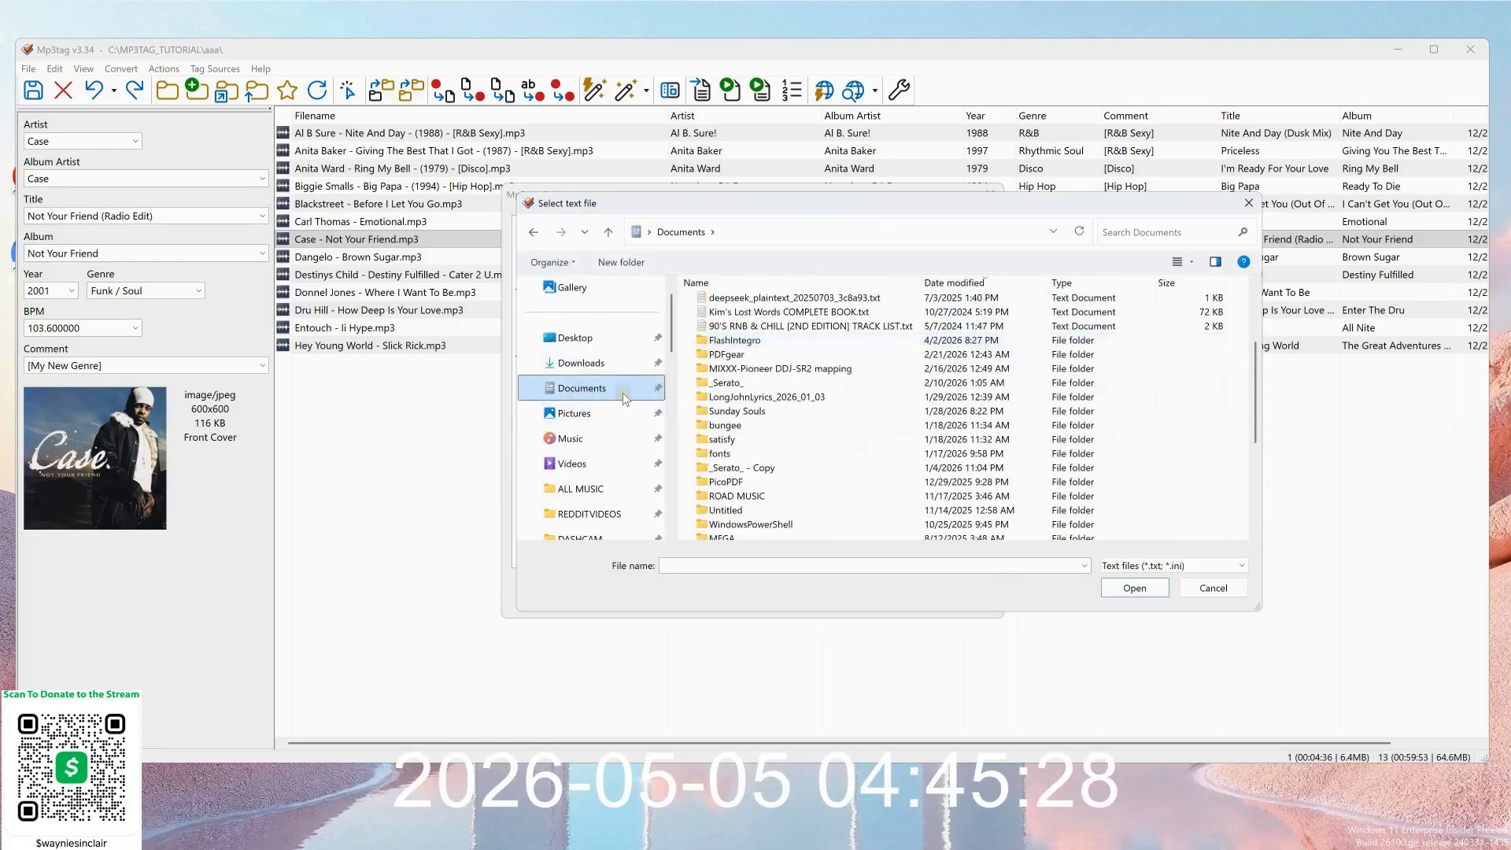
{"action": "scroll", "coordinate": [622, 392], "scroll_direction": "down", "scroll_amount": 2}
{"action": "scroll", "coordinate": [746, 383], "scroll_direction": "up", "scroll_amount": 3}
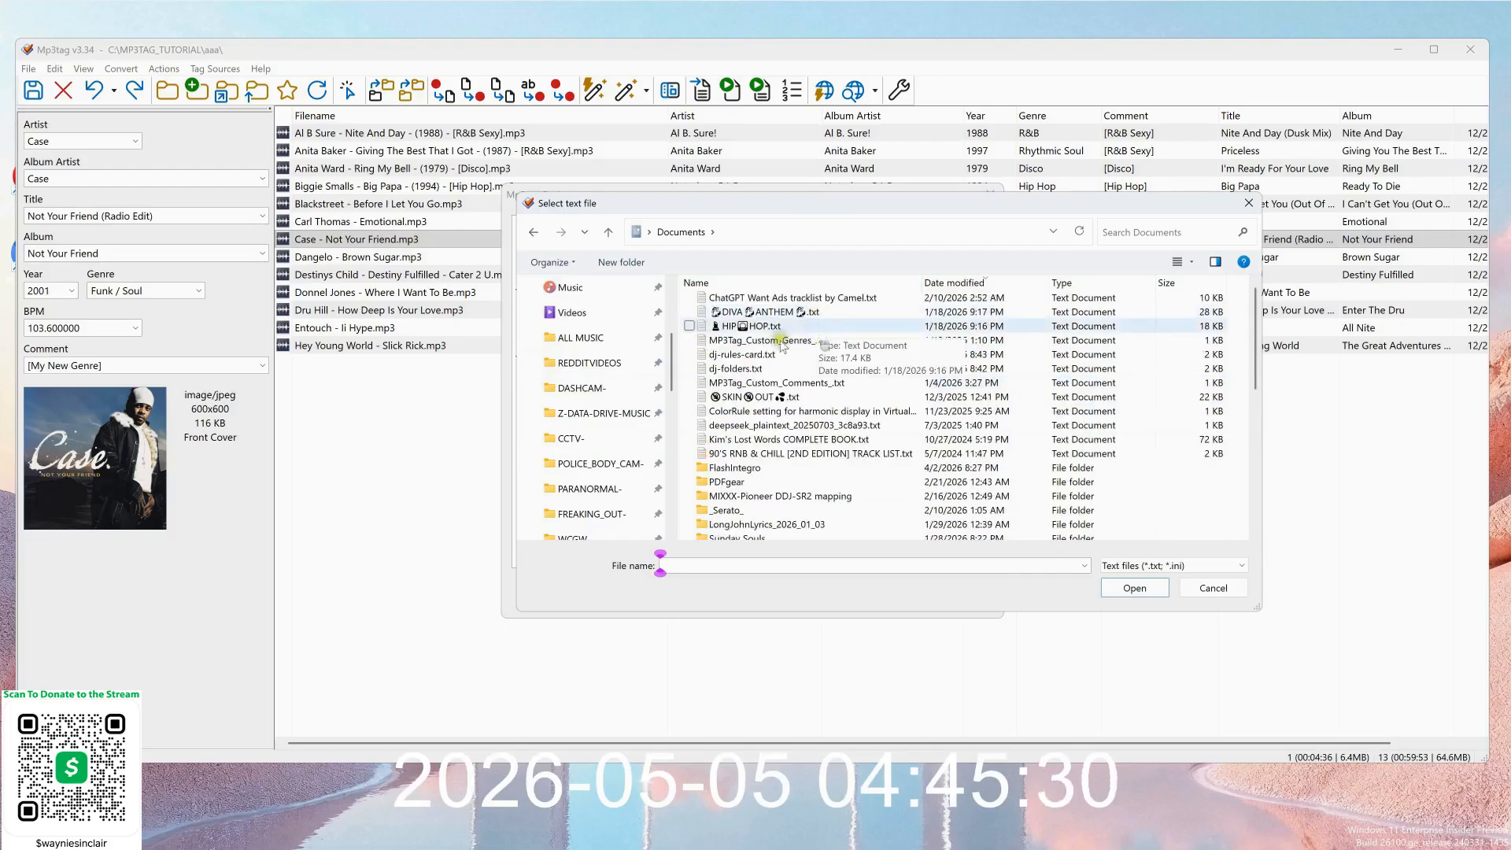
{"action": "left_click", "coordinate": [795, 342]}
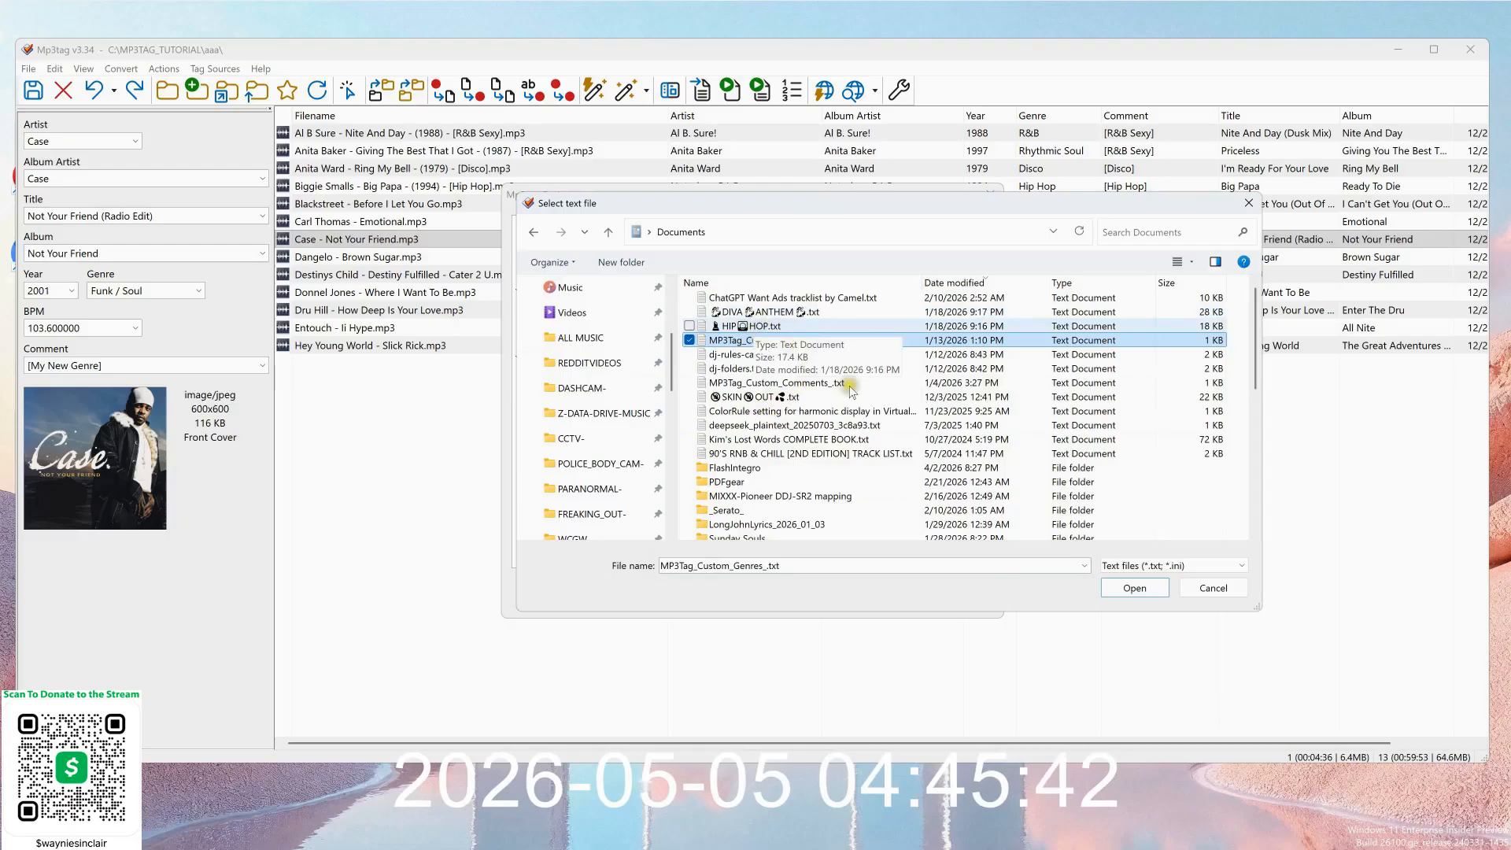
{"action": "left_click", "coordinate": [788, 326]}
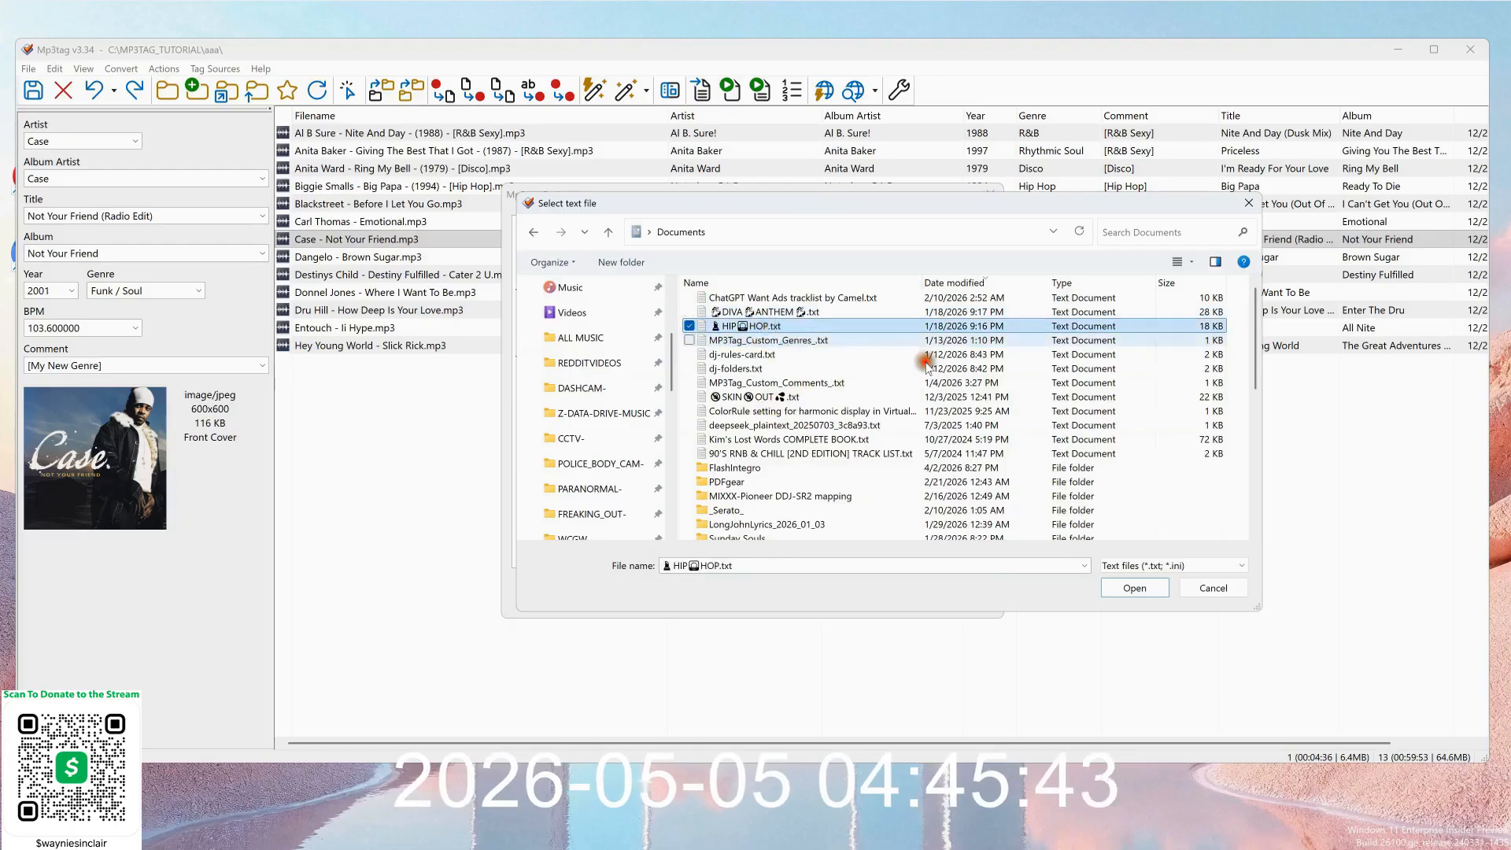
{"action": "left_click", "coordinate": [767, 340]}
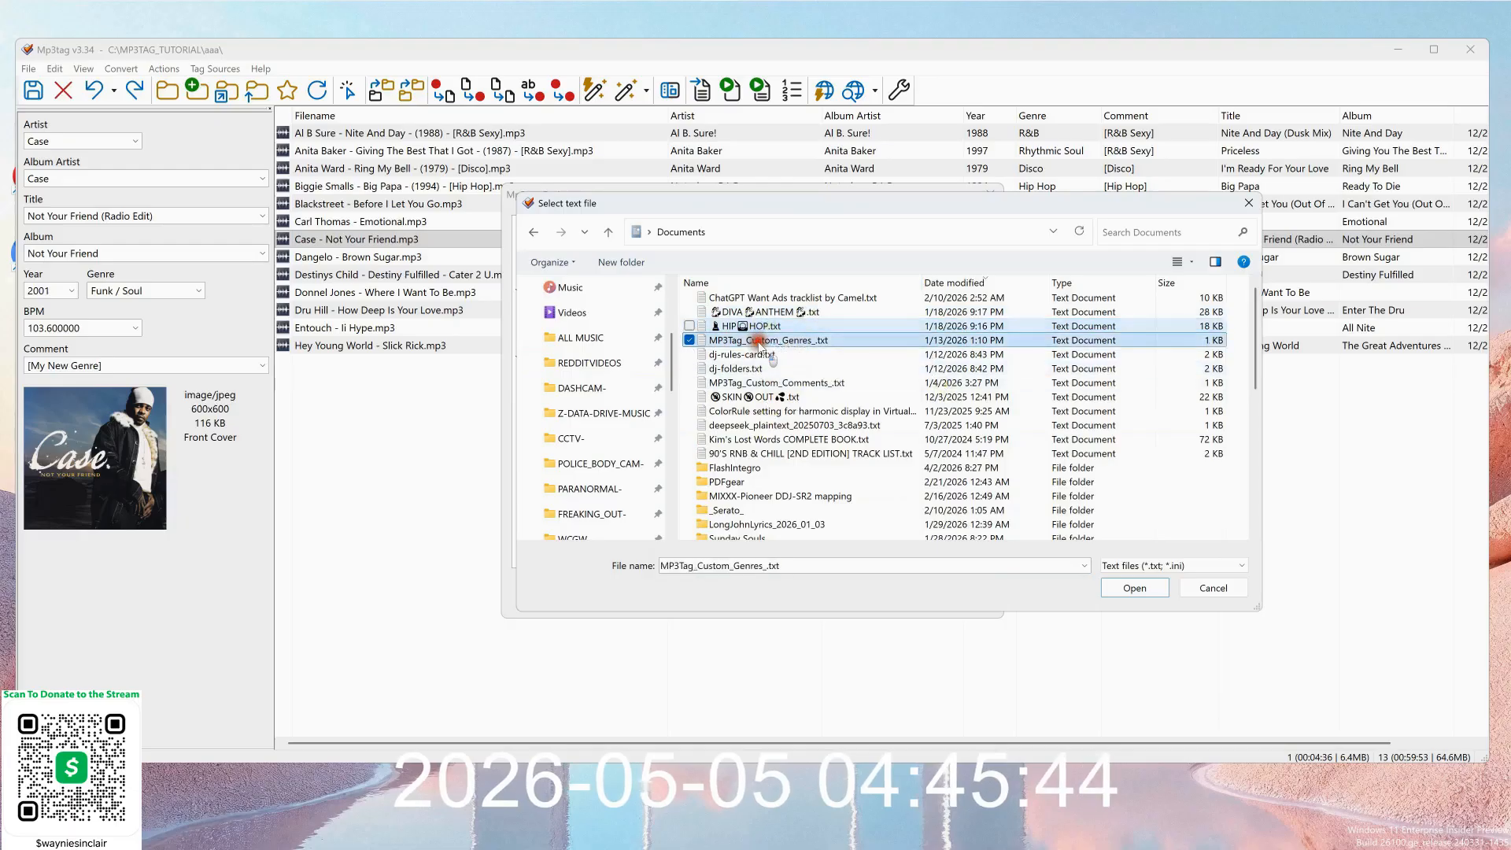
{"action": "left_click", "coordinate": [1135, 588]}
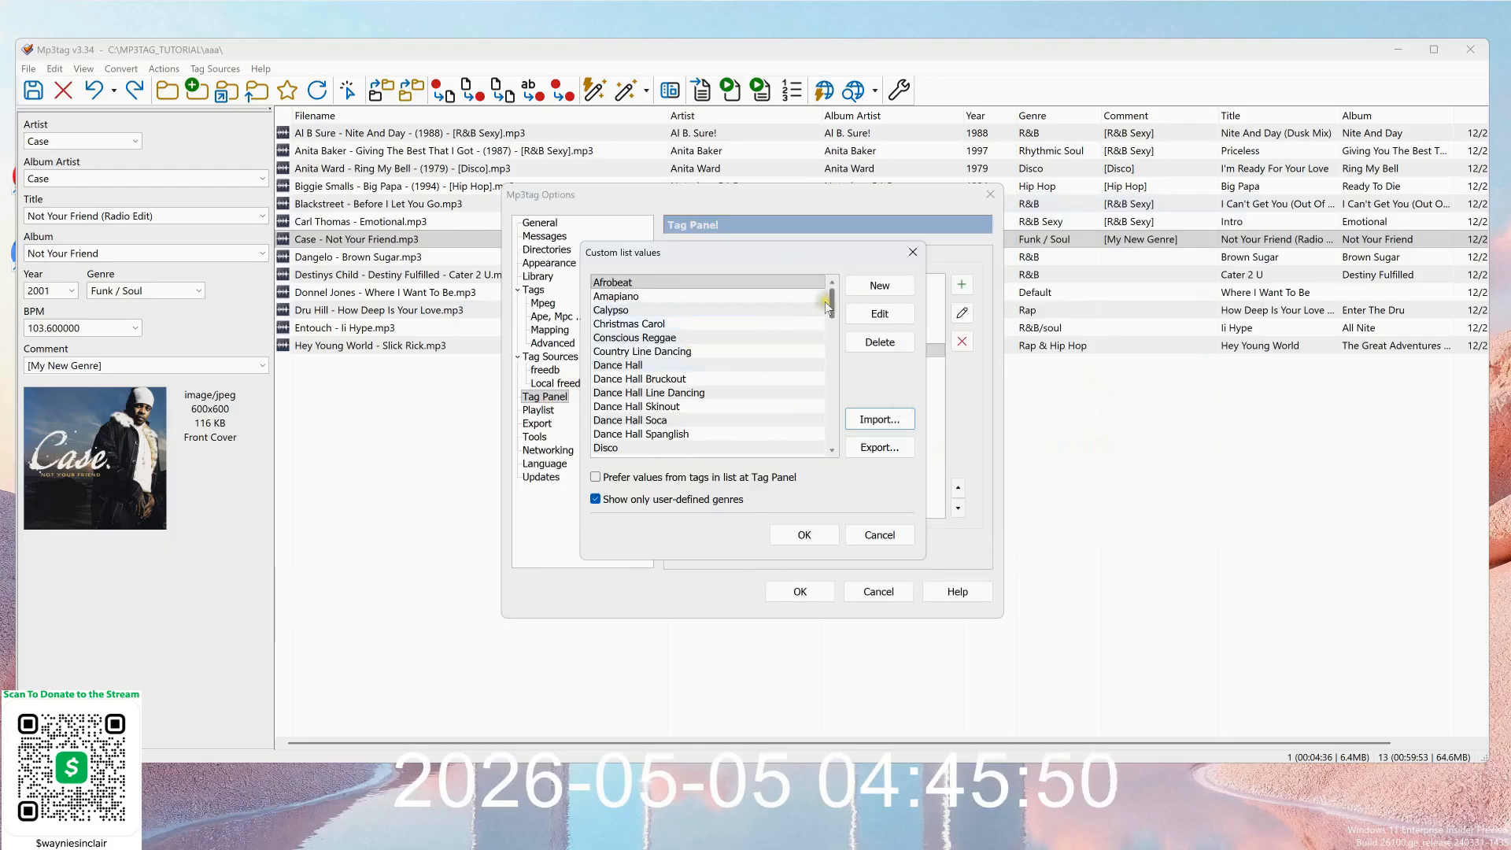
Look through the whole genre list including the imported values, and close it without keeping the import.
{"action": "left_click_drag", "start_coordinate": [833, 302], "coordinate": [831, 425]}
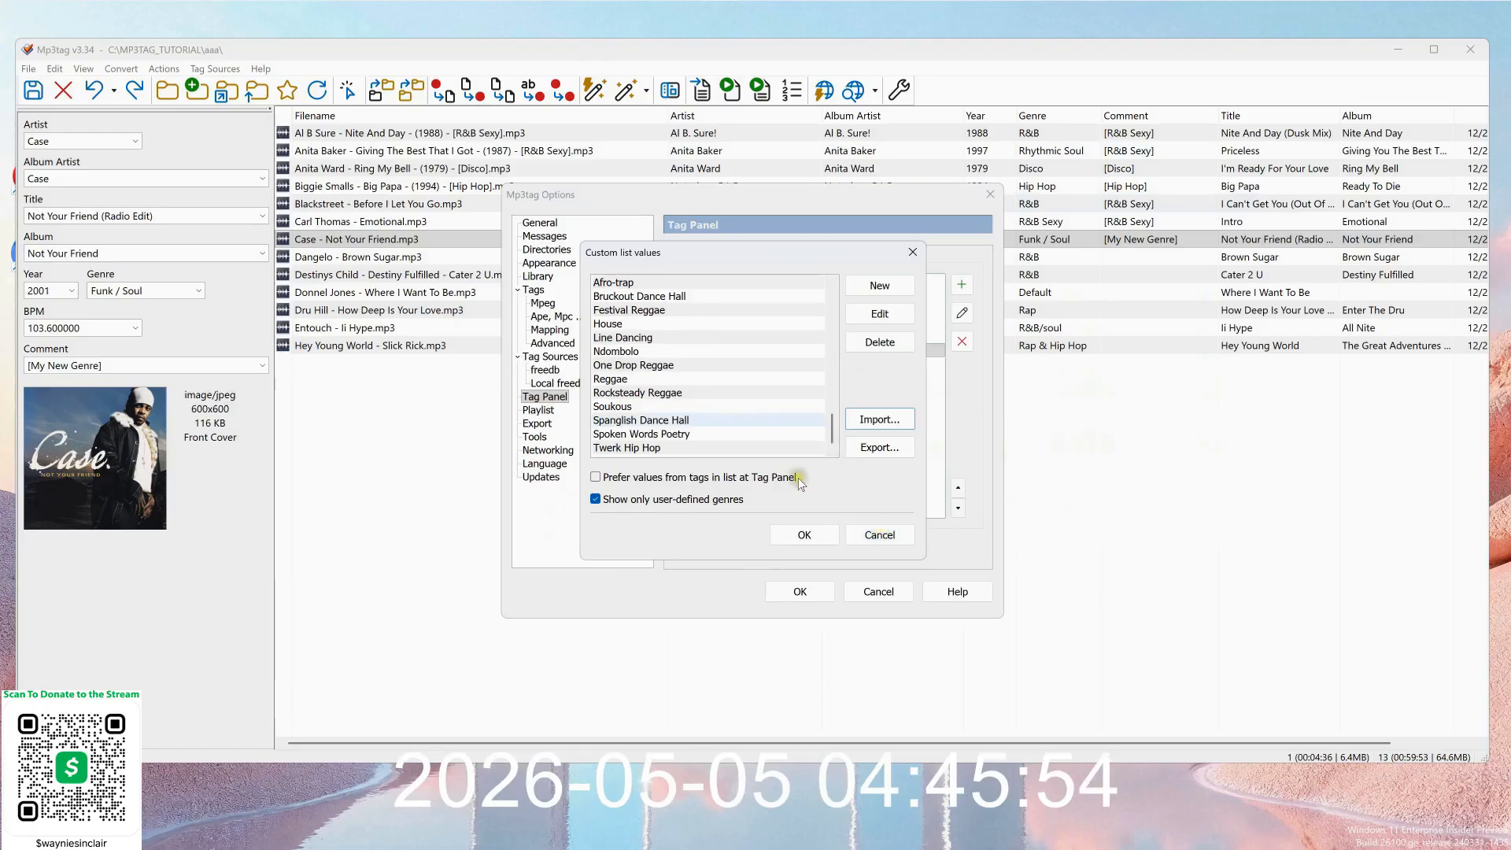
{"action": "scroll", "coordinate": [790, 348], "scroll_direction": "up", "scroll_amount": 15}
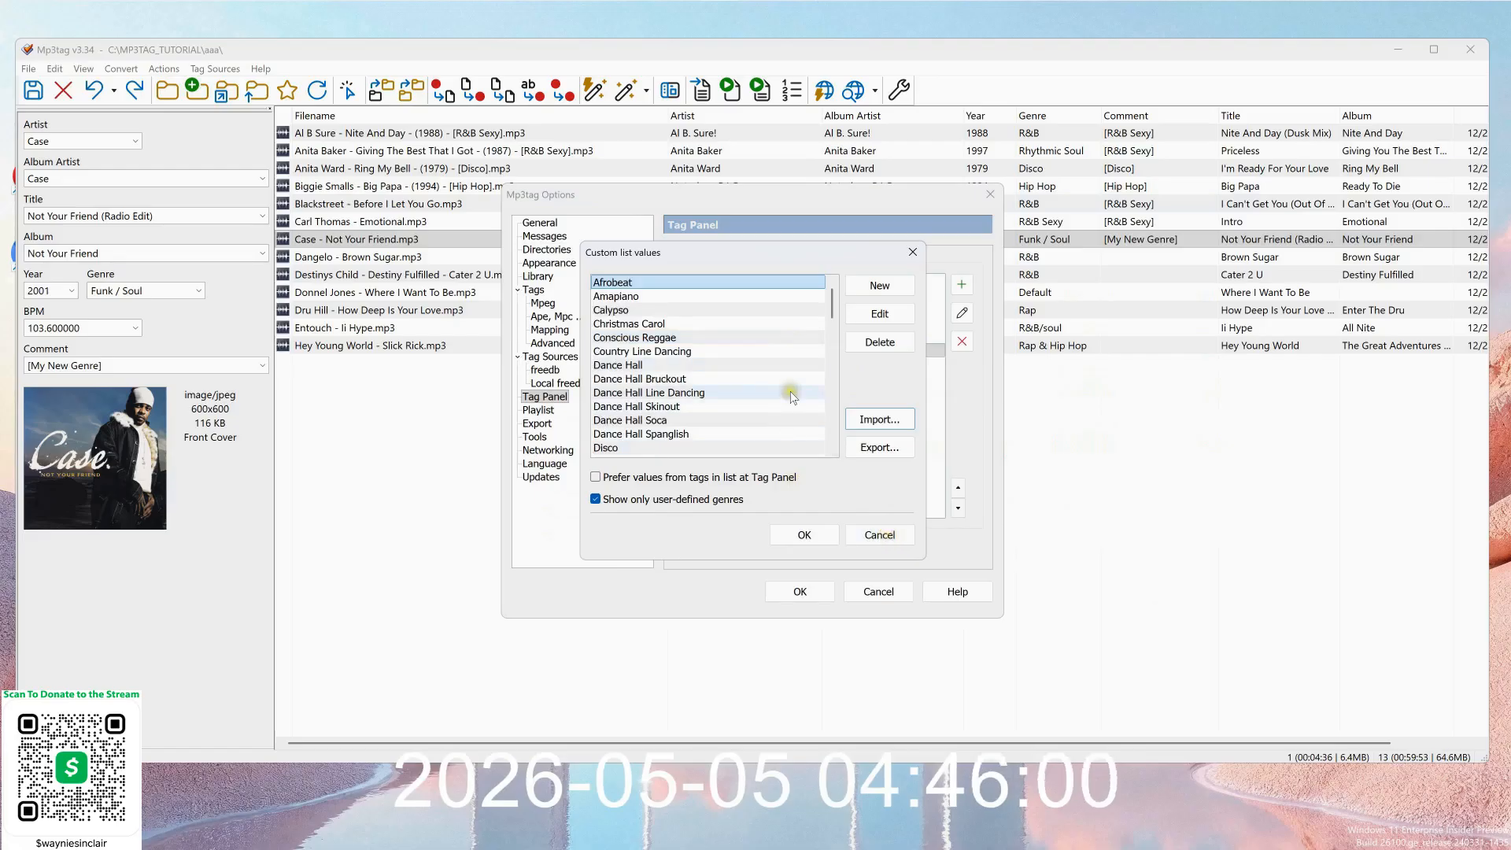
{"action": "left_click", "coordinate": [833, 450]}
{"action": "left_click", "coordinate": [833, 450]}
{"action": "left_click", "coordinate": [833, 451]}
{"action": "left_click", "coordinate": [832, 451]}
{"action": "left_click", "coordinate": [833, 450]}
{"action": "left_click", "coordinate": [833, 450]}
{"action": "left_click", "coordinate": [833, 450]}
{"action": "left_click", "coordinate": [833, 450]}
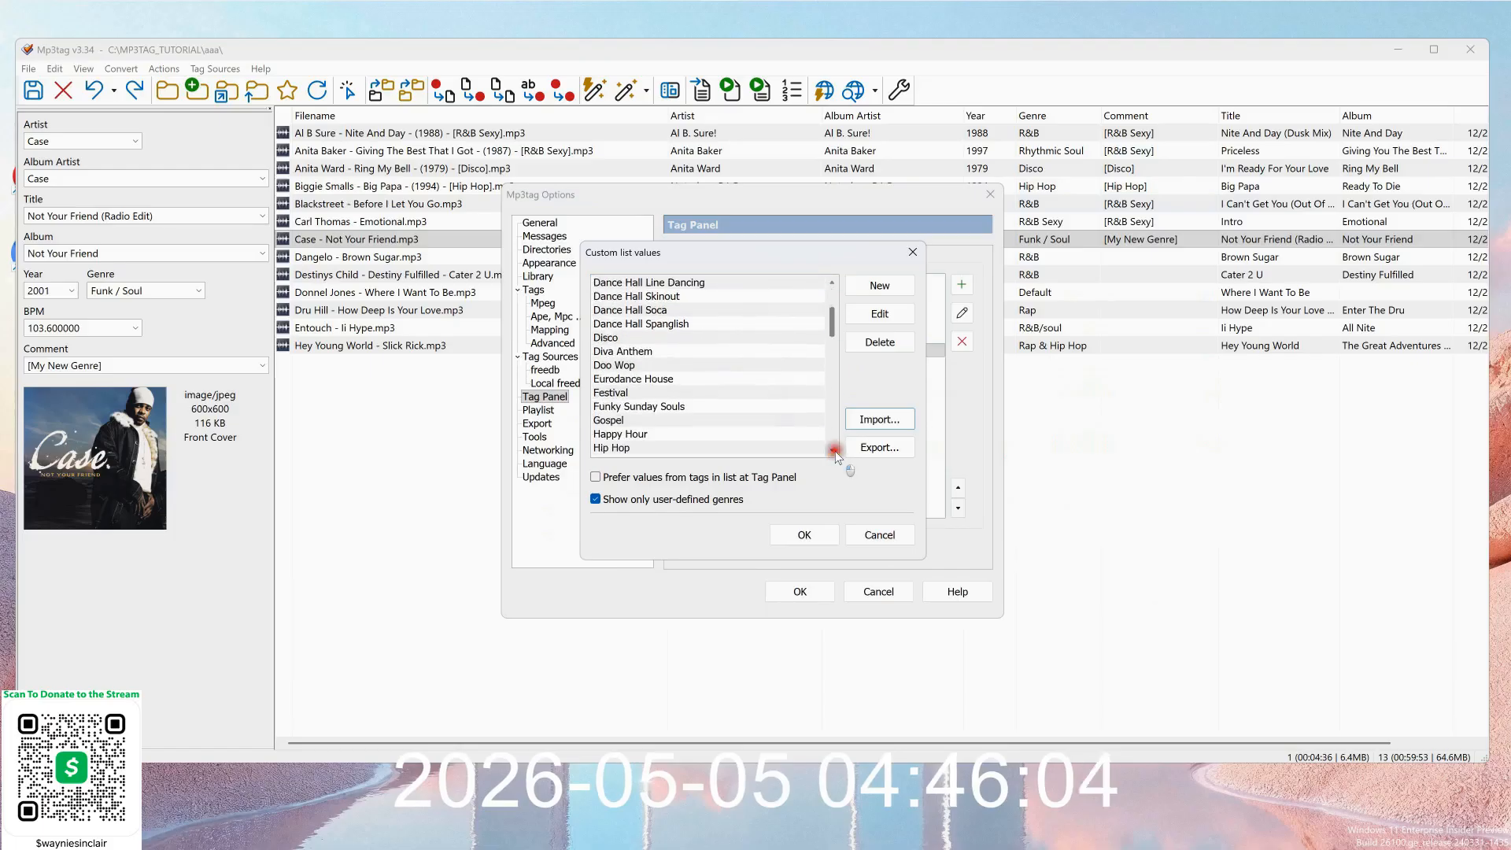
{"action": "left_click", "coordinate": [833, 450]}
{"action": "left_click", "coordinate": [833, 451]}
{"action": "left_click", "coordinate": [833, 450]}
{"action": "left_click", "coordinate": [832, 450]}
{"action": "left_click", "coordinate": [880, 534]}
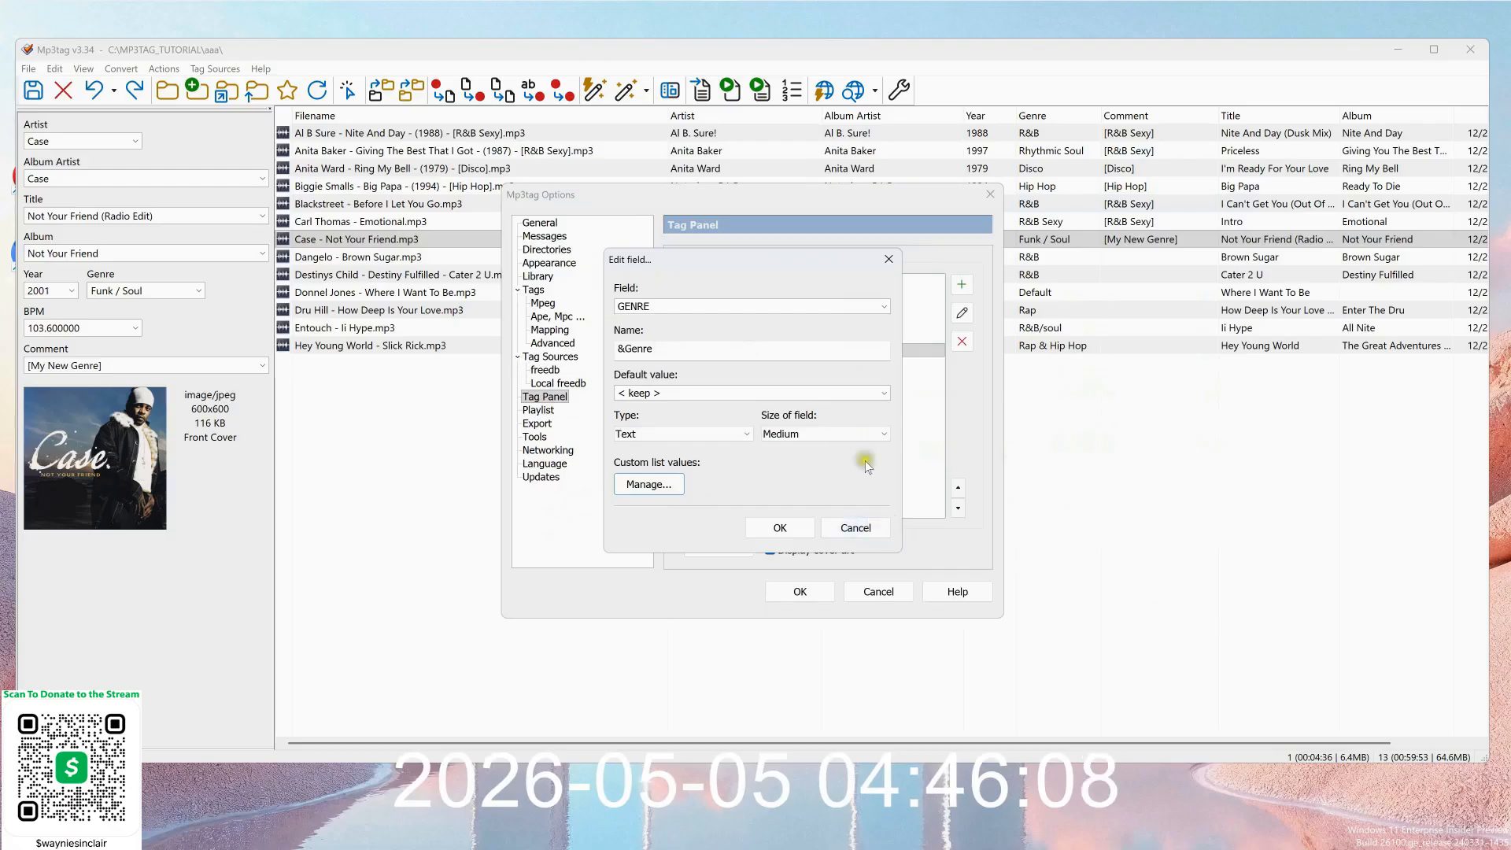
View the size choices for the Genre field without changing it, and cancel the field editor and the options.
{"action": "left_click", "coordinate": [885, 436]}
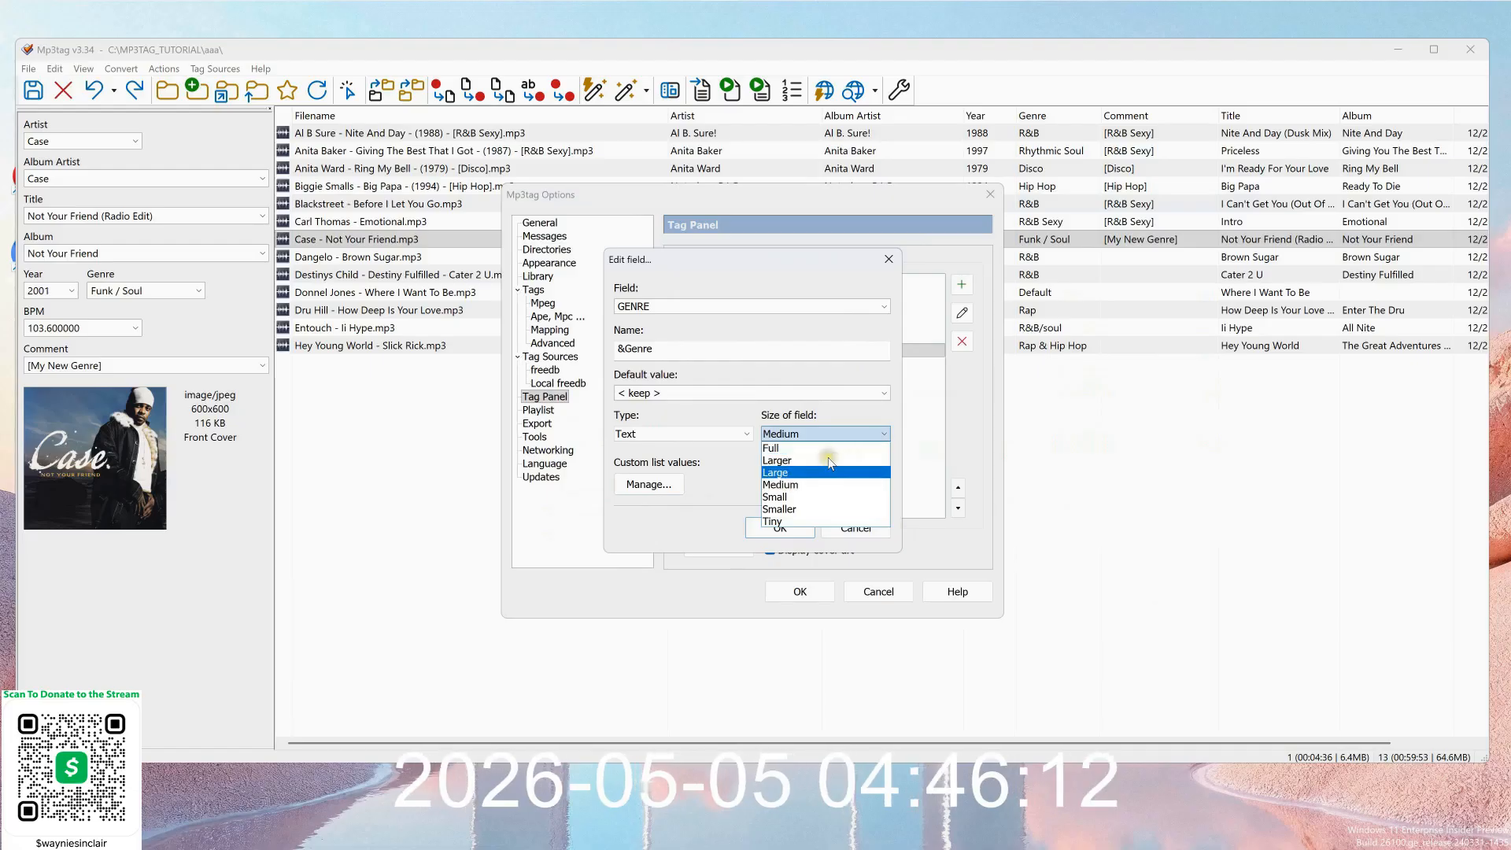
{"action": "left_click", "coordinate": [853, 408]}
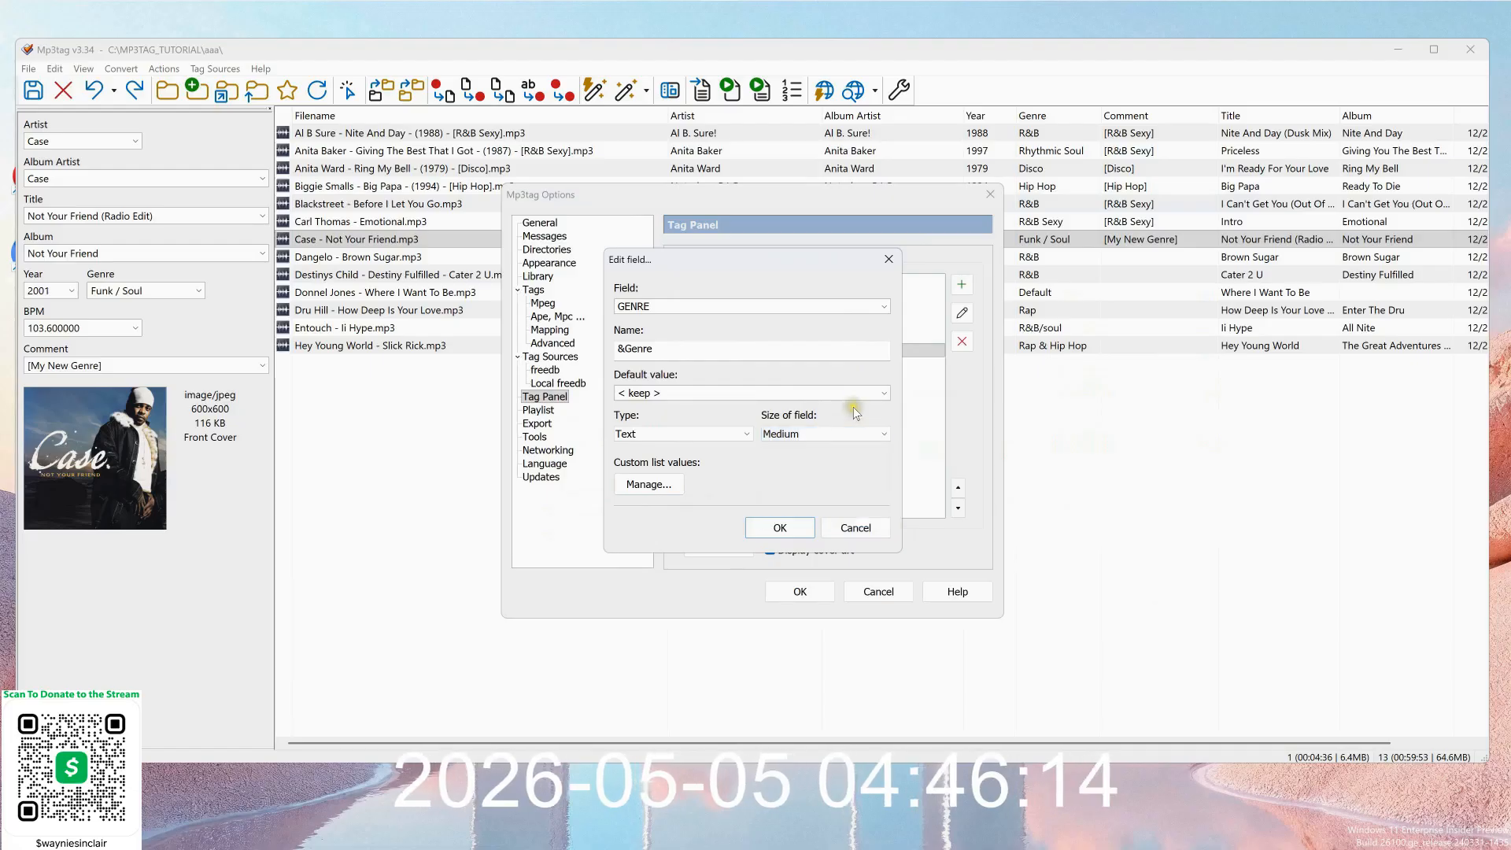
{"action": "left_click", "coordinate": [857, 527]}
{"action": "left_click", "coordinate": [878, 592]}
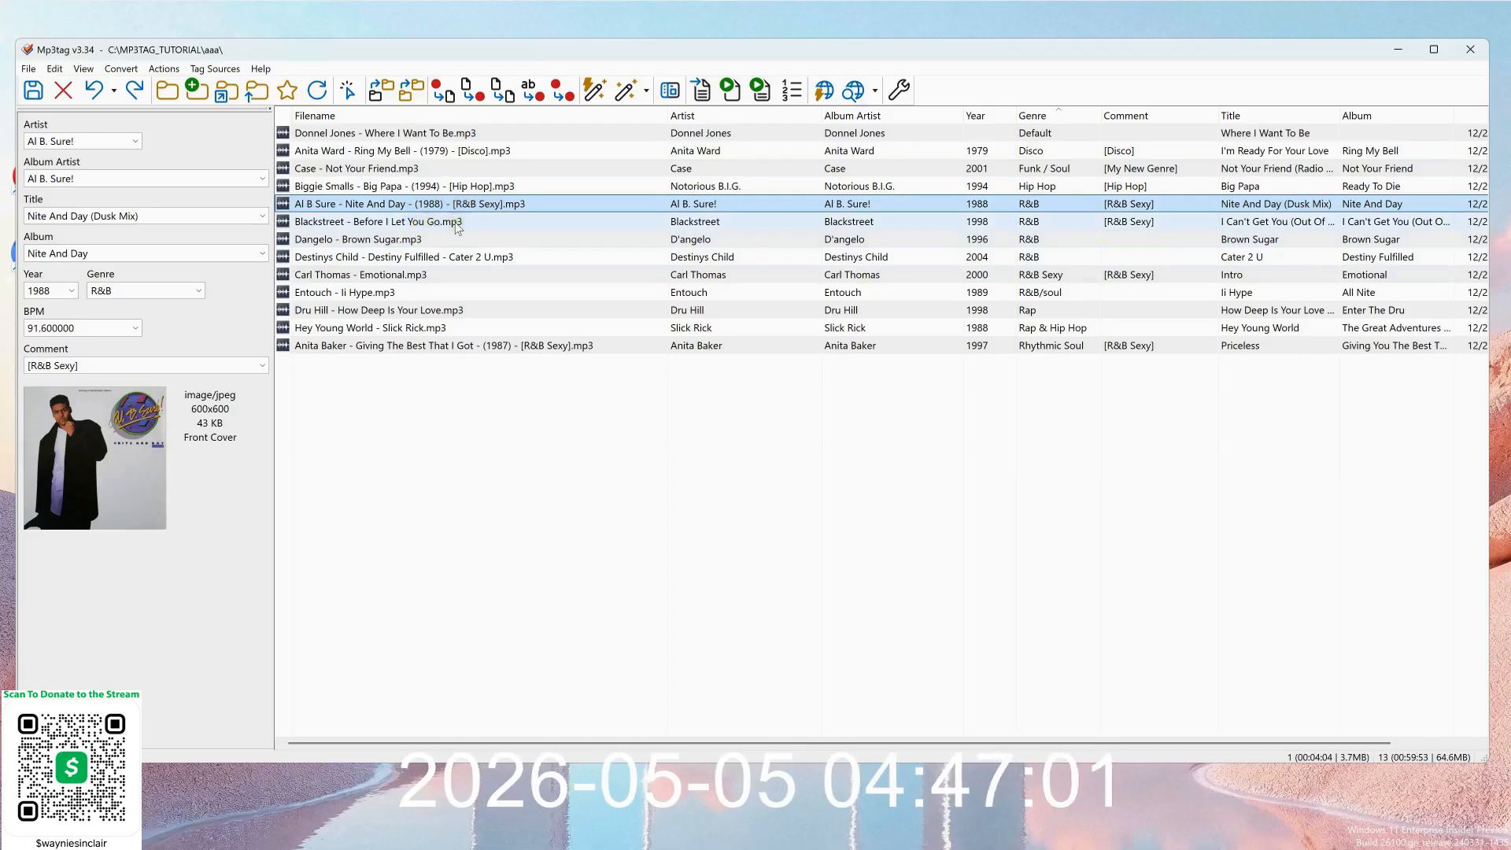
Rename "Blackstreet - Before I Let You Go.mp3" from its tags with the format string %_filename% - (%year%) - %comment%.
{"action": "left_click", "coordinate": [457, 225]}
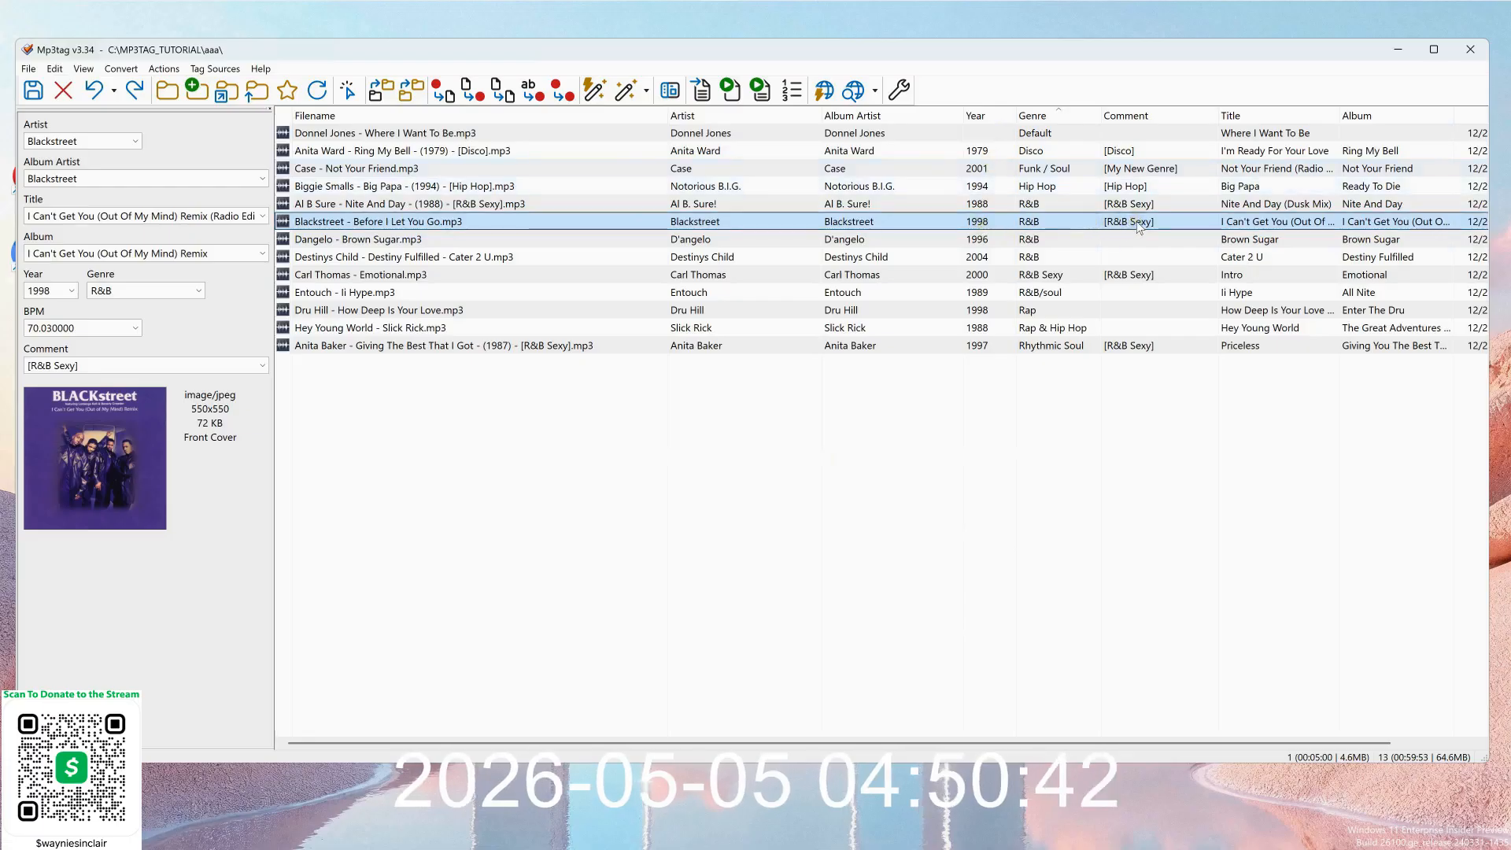
{"action": "left_click", "coordinate": [1106, 221]}
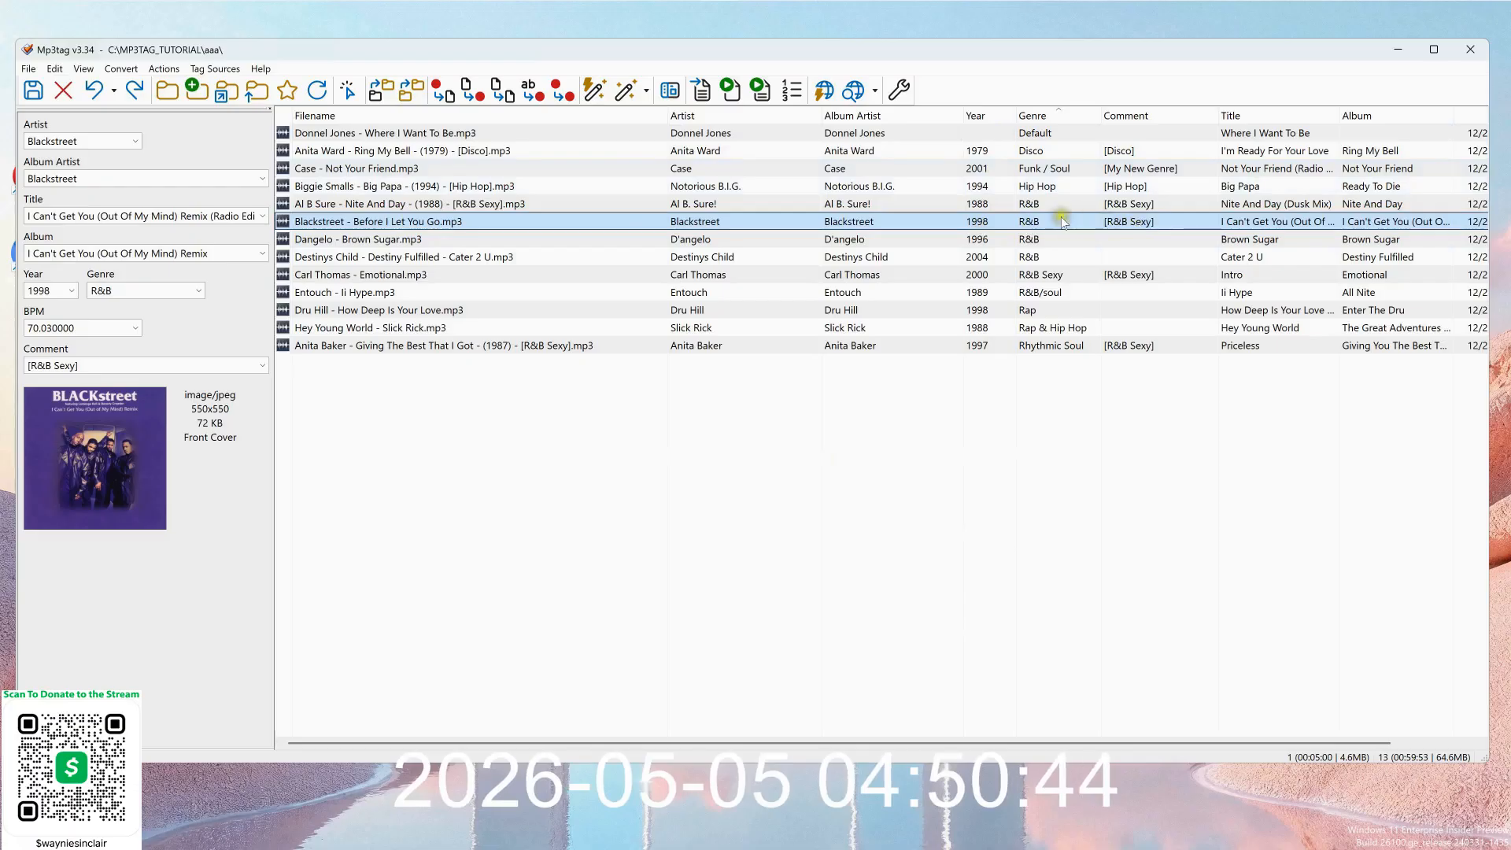
{"action": "left_click", "coordinate": [444, 91]}
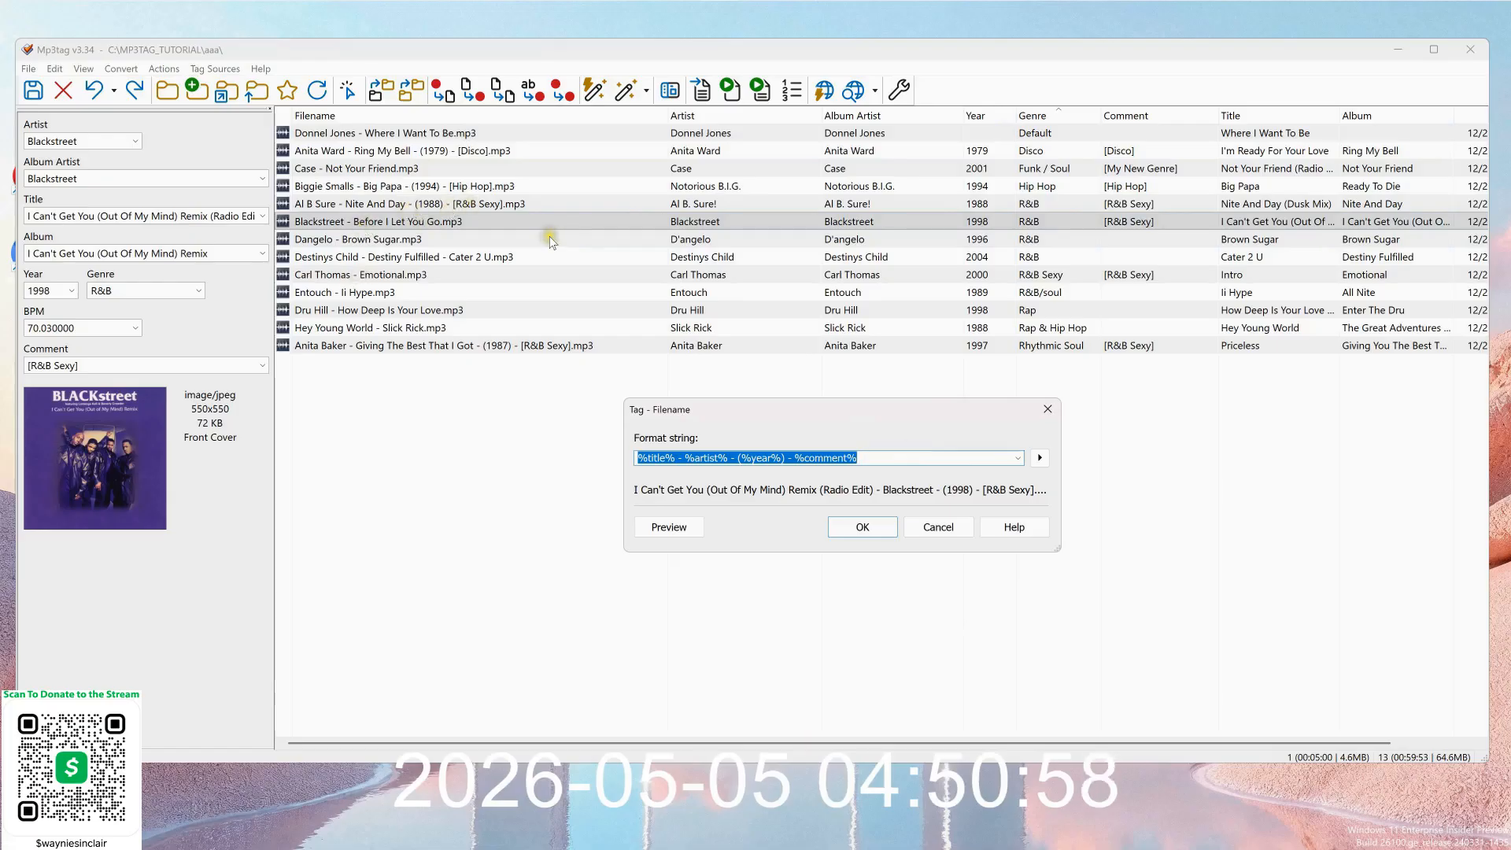
{"action": "type", "text": "%_filename% - (%year%) - %comment%"}
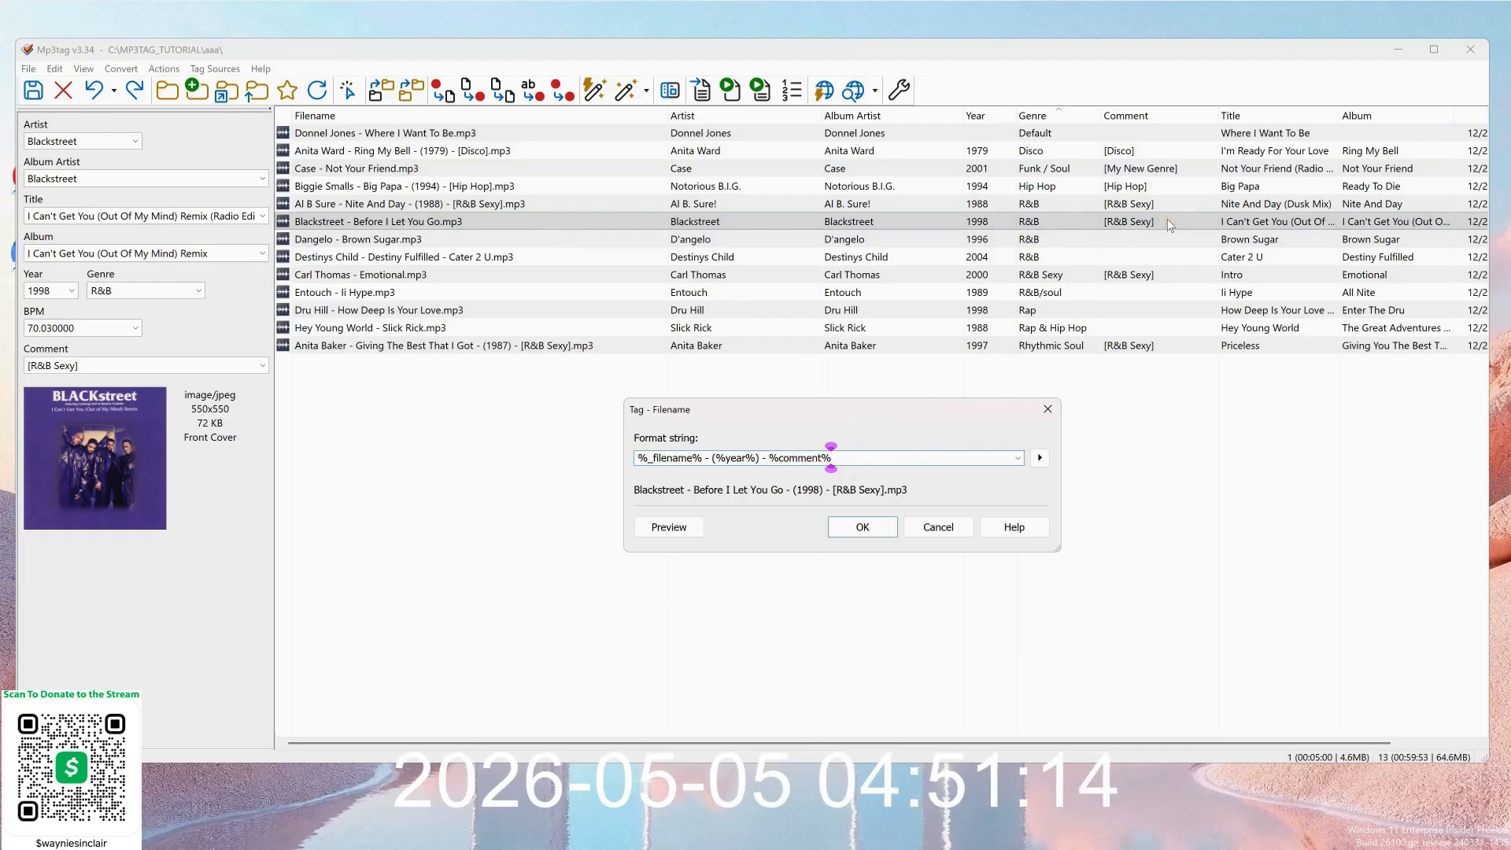
{"action": "left_click", "coordinate": [891, 522]}
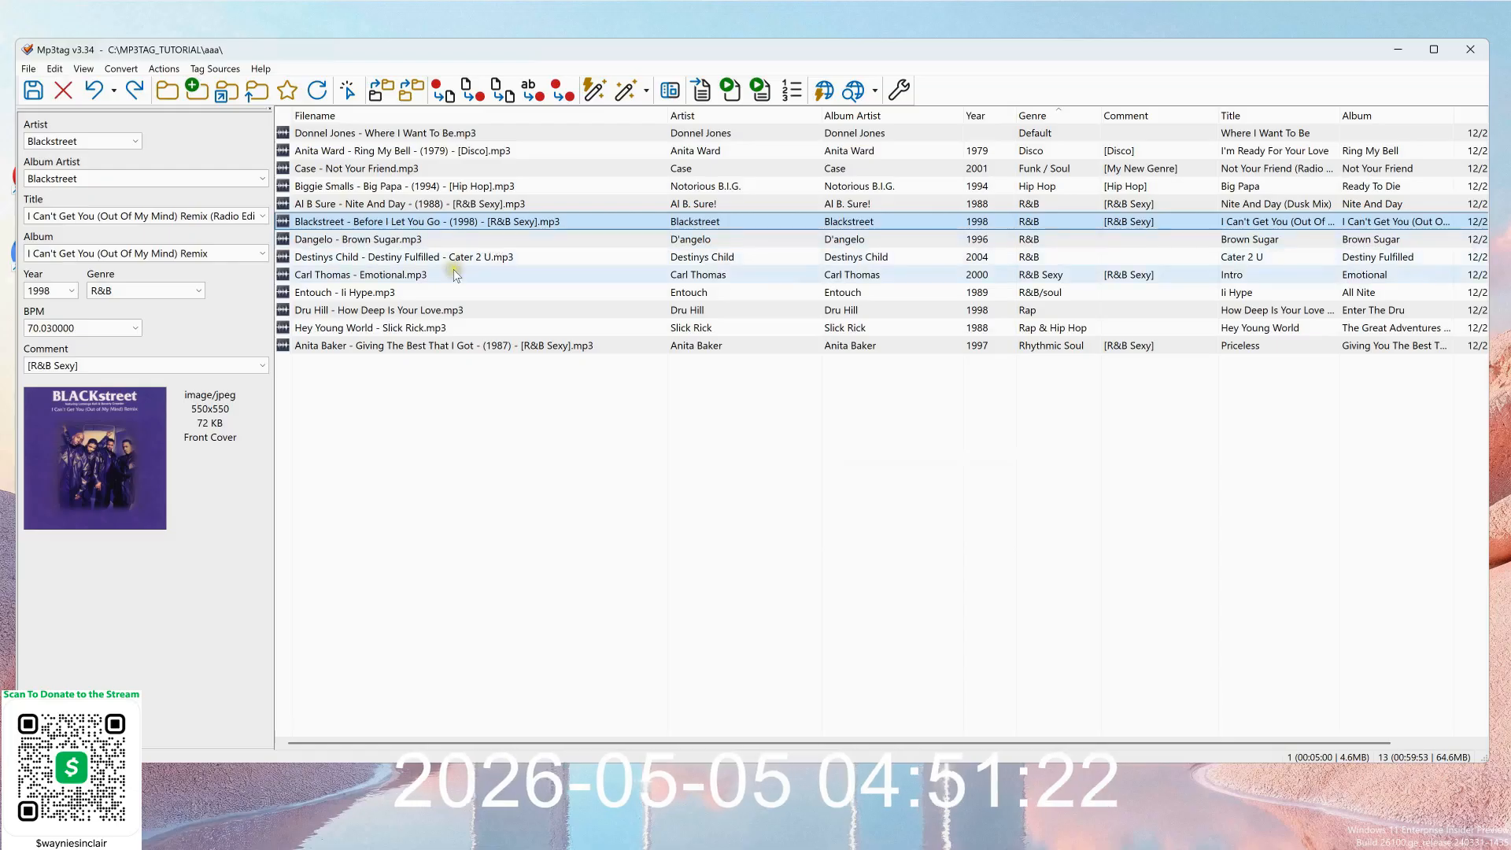
Try the same tag-to-filename conversion on "Dangelo - Brown Sugar.mp3" without a comment set, and undo the rename.
{"action": "left_click", "coordinate": [423, 242]}
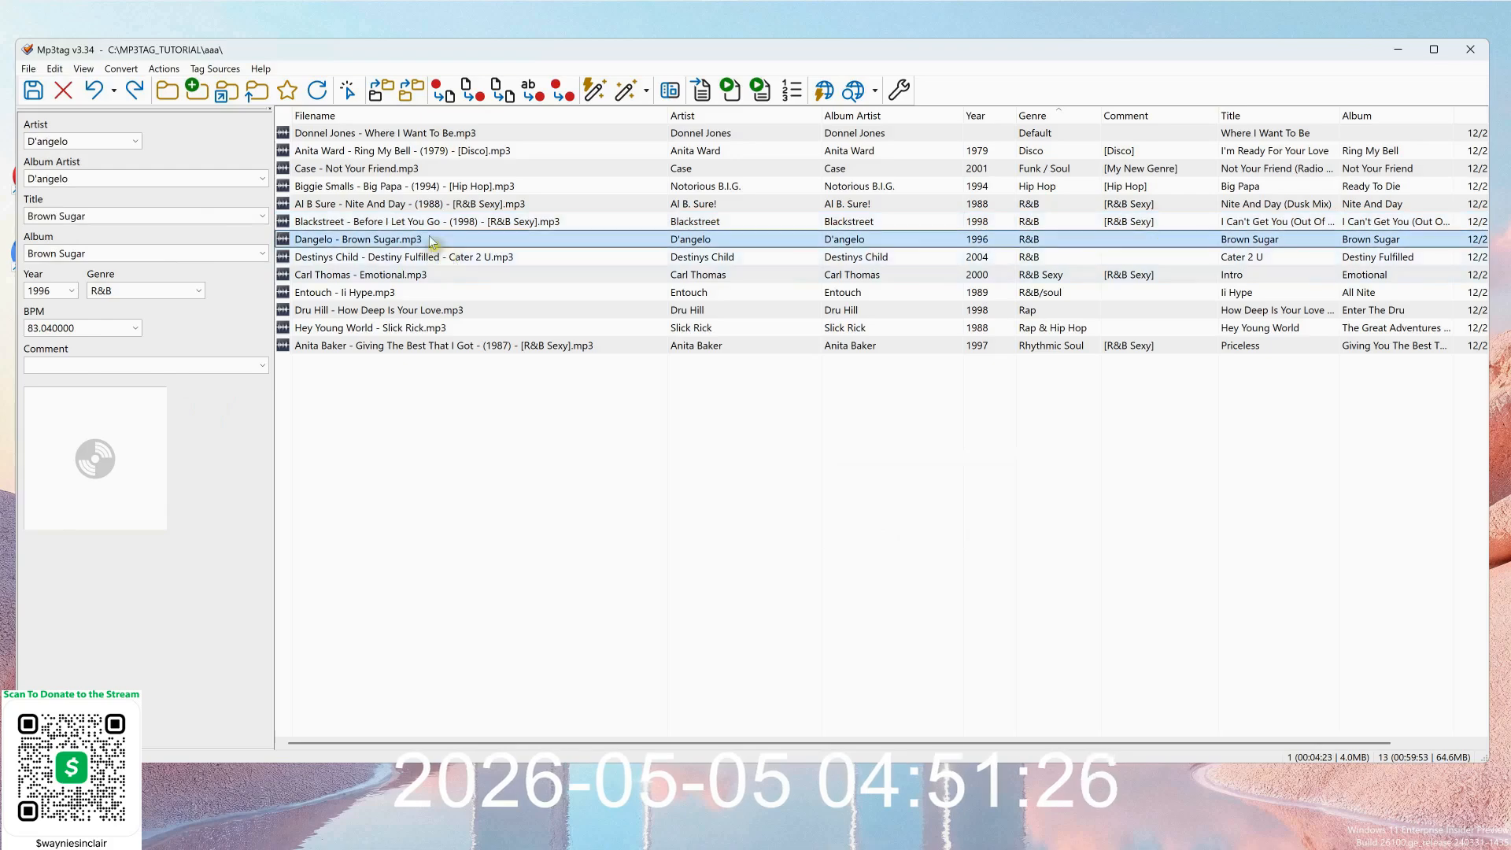
{"action": "left_click", "coordinate": [444, 90]}
{"action": "left_click", "coordinate": [863, 527]}
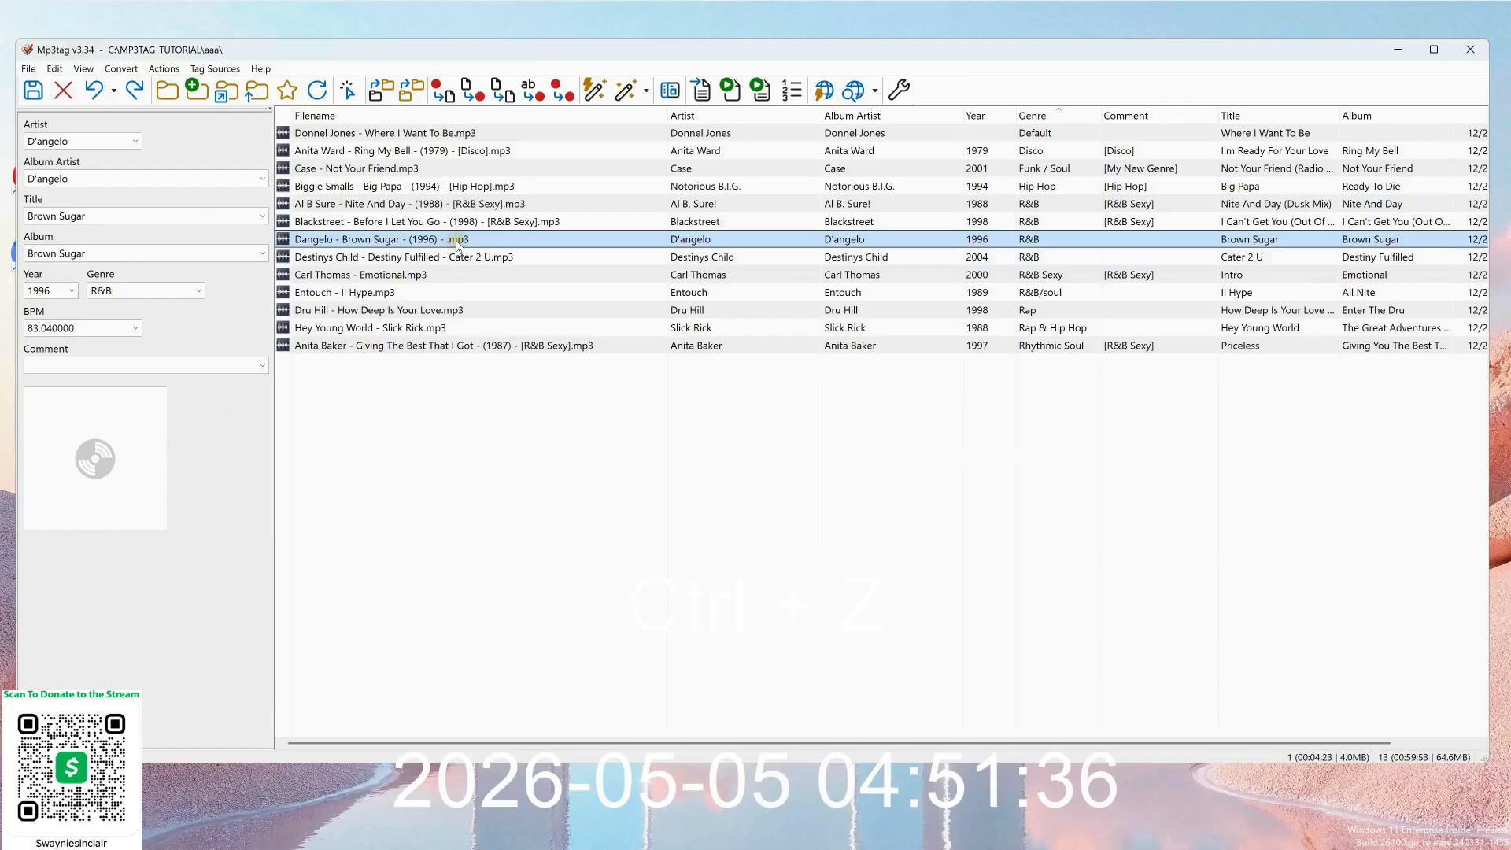
{"action": "key", "text": "ctrl+z"}
{"action": "left_click", "coordinate": [438, 98]}
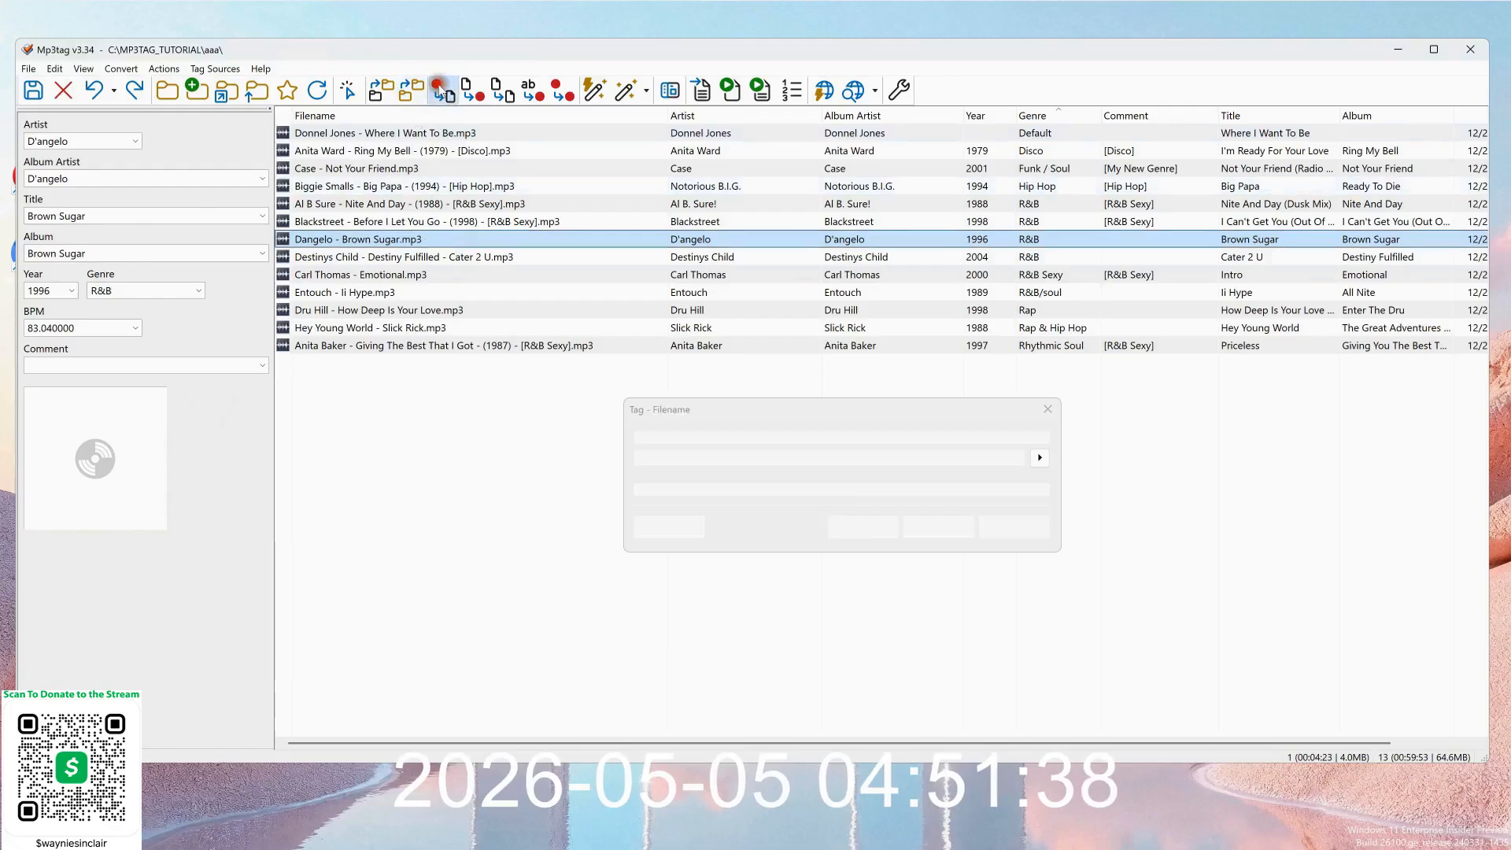
{"action": "left_click_drag", "start_coordinate": [760, 457], "coordinate": [983, 447]}
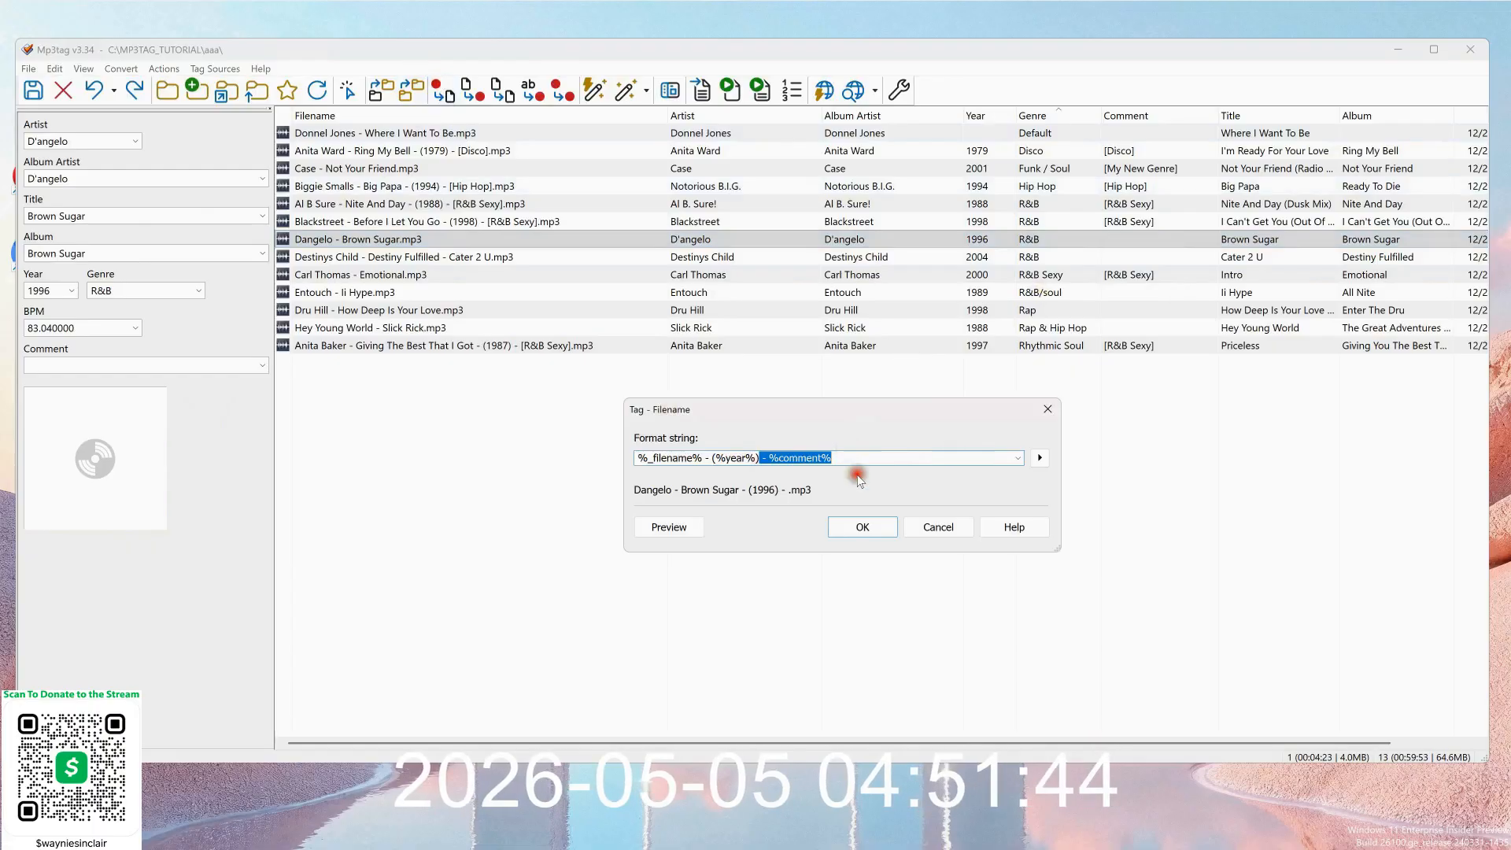
{"action": "left_click", "coordinate": [877, 459]}
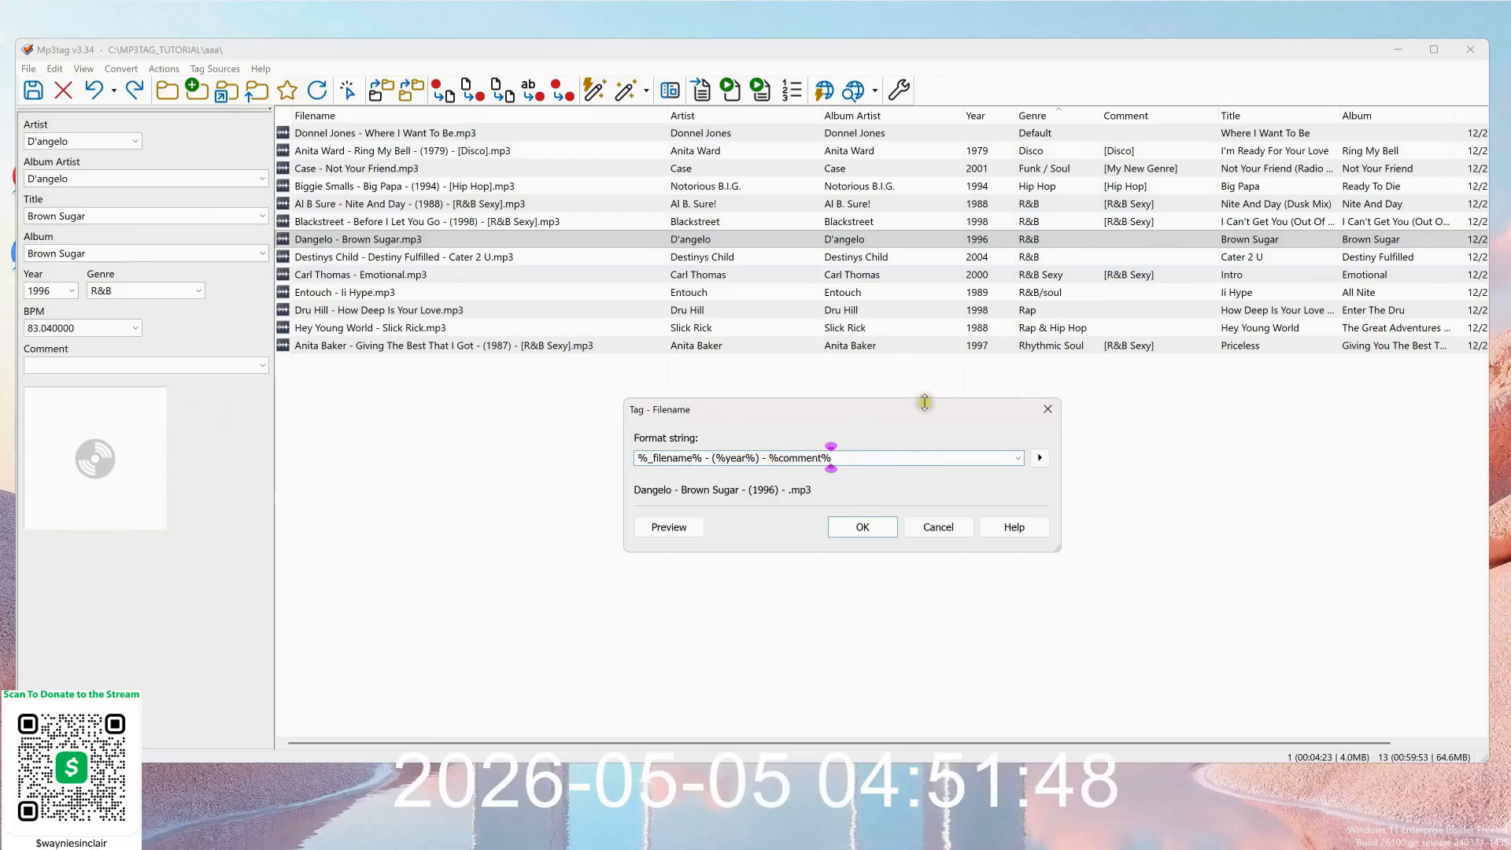
{"action": "key", "text": "Escape"}
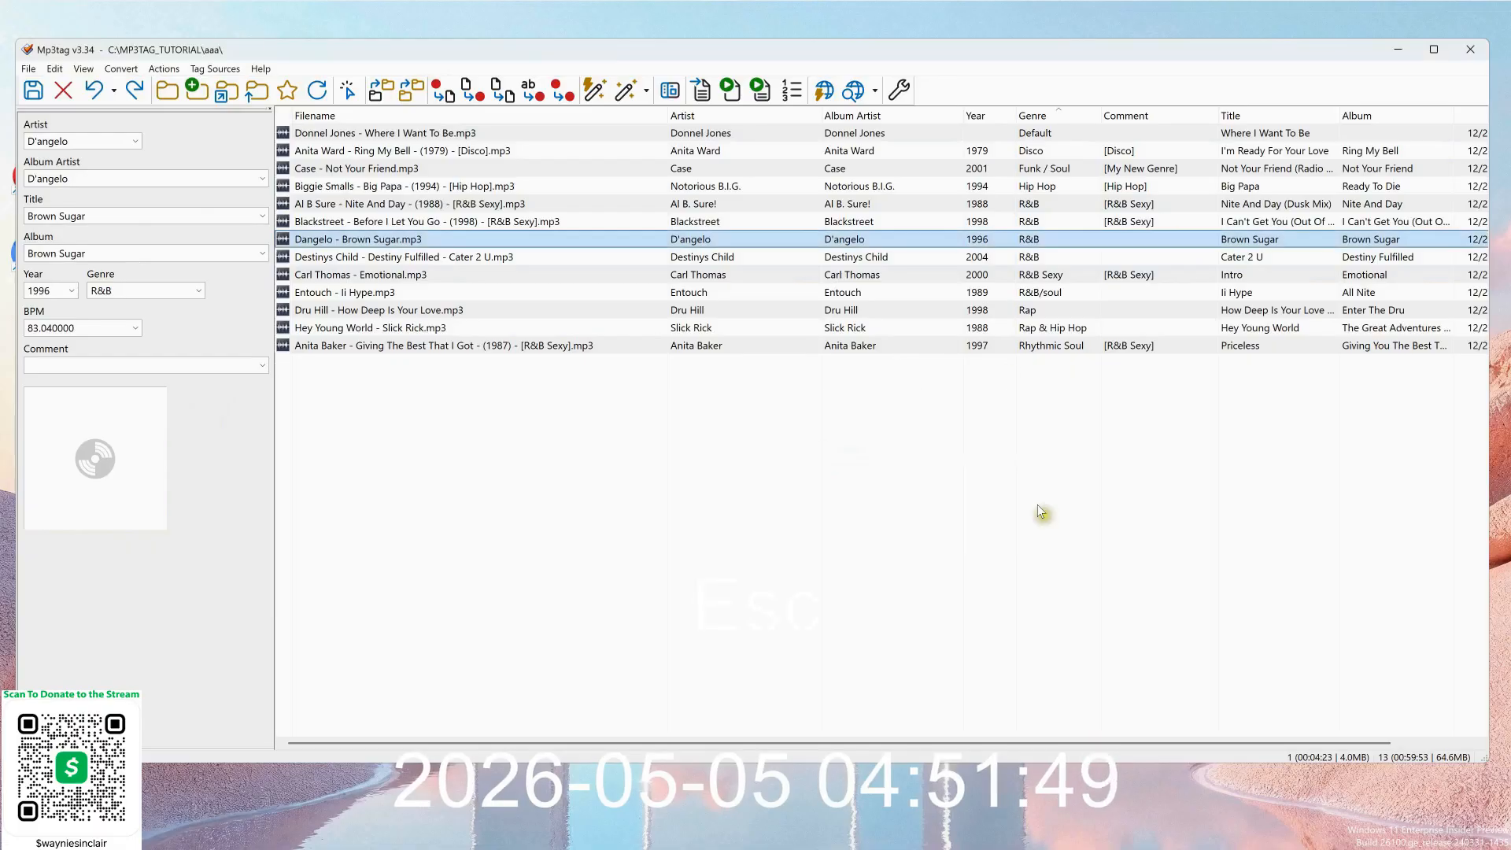
Rename "Carl Thomas - Emotional.mp3" from its tags with the format string %_filename% - (%year%) - %comment%.
{"action": "left_click", "coordinate": [754, 273]}
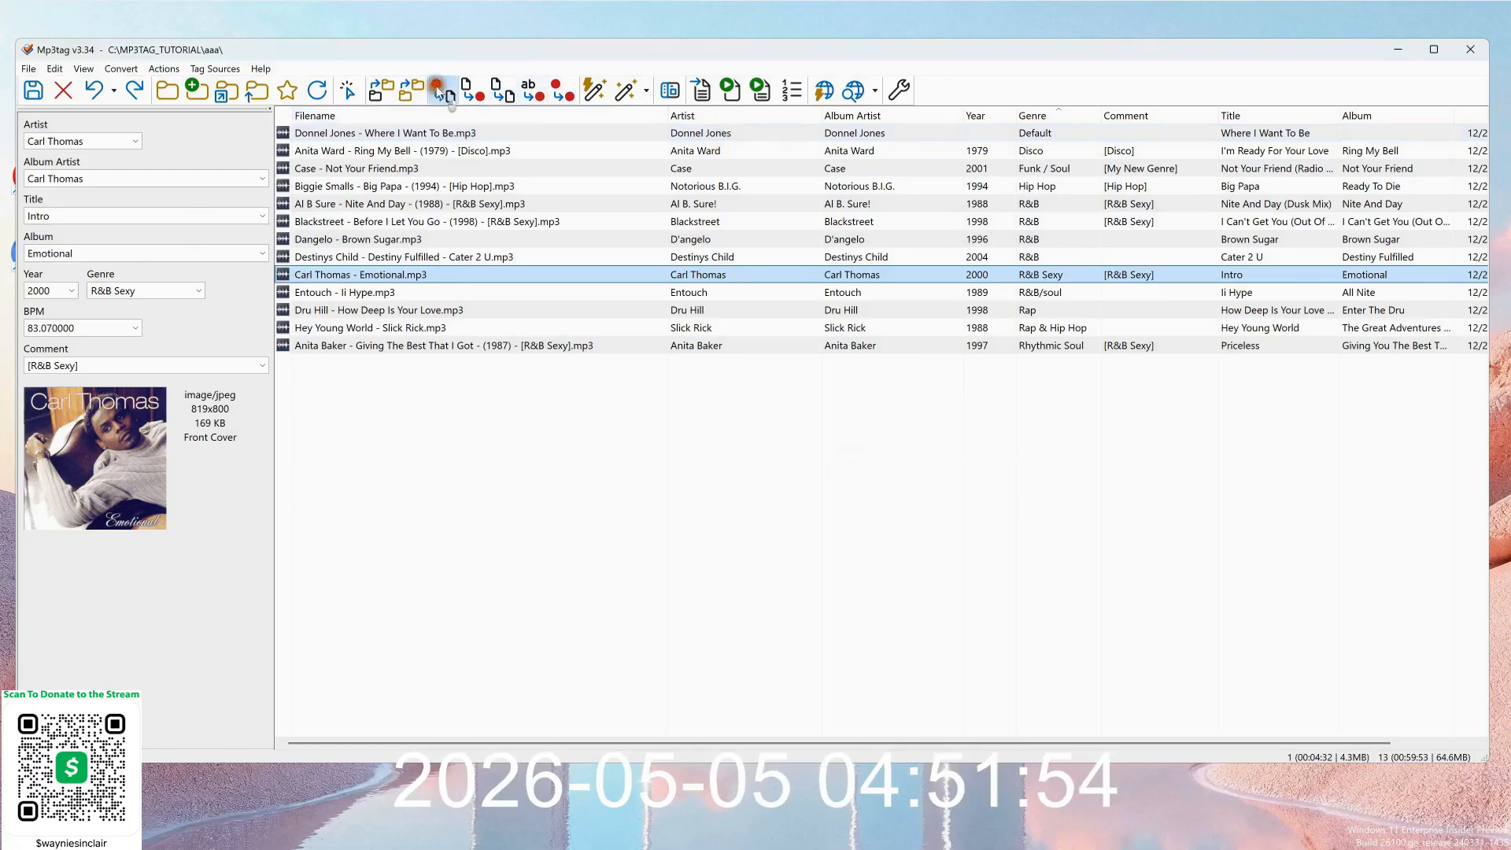
{"action": "left_click", "coordinate": [532, 89]}
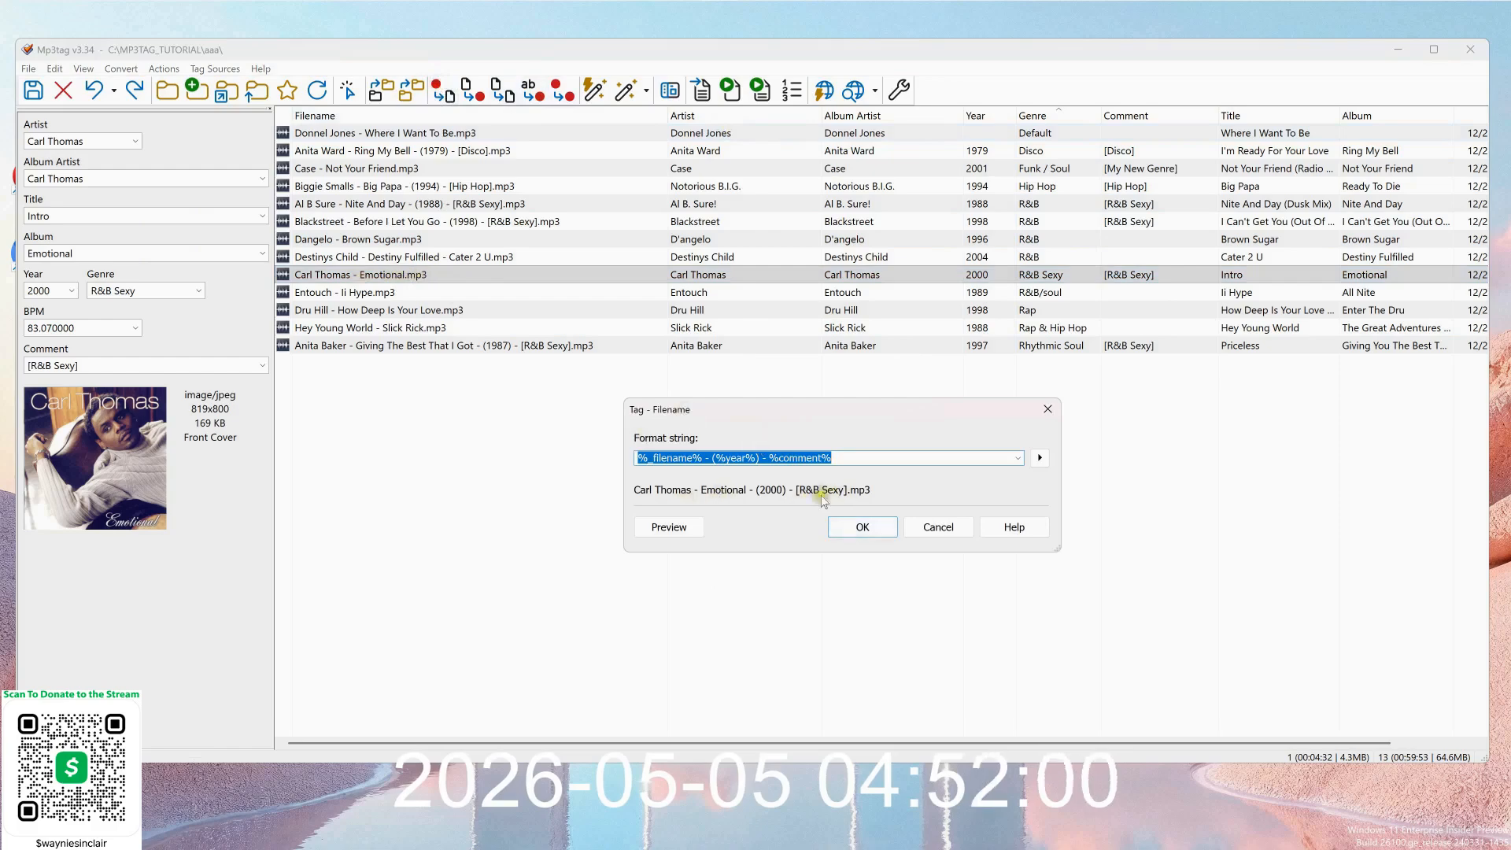
{"action": "left_click", "coordinate": [877, 523]}
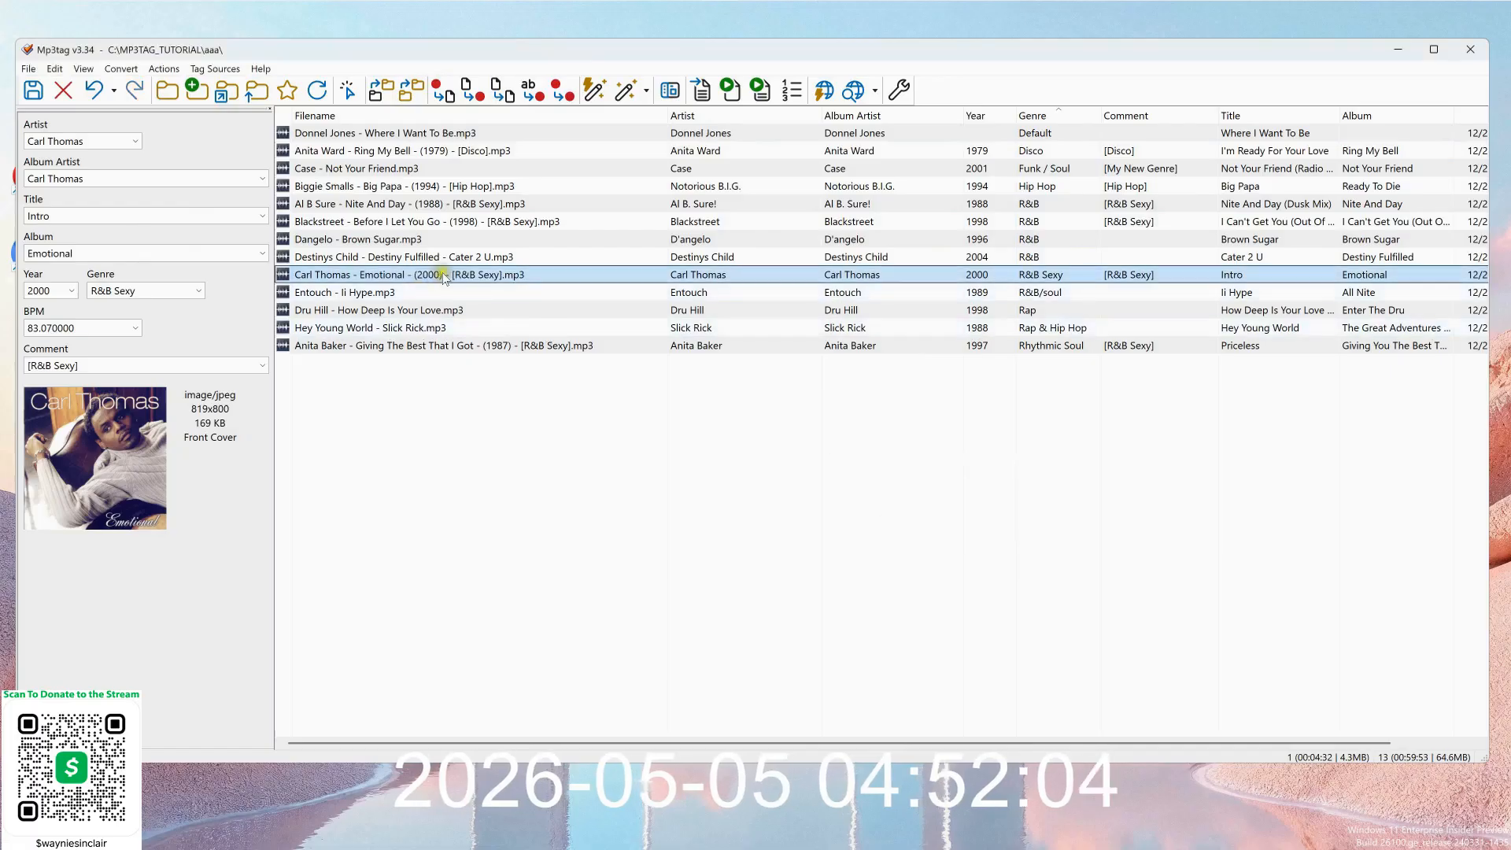
Try the same tag-to-filename conversion on all files in the list at once, and undo the renames.
{"action": "left_click", "coordinate": [566, 344]}
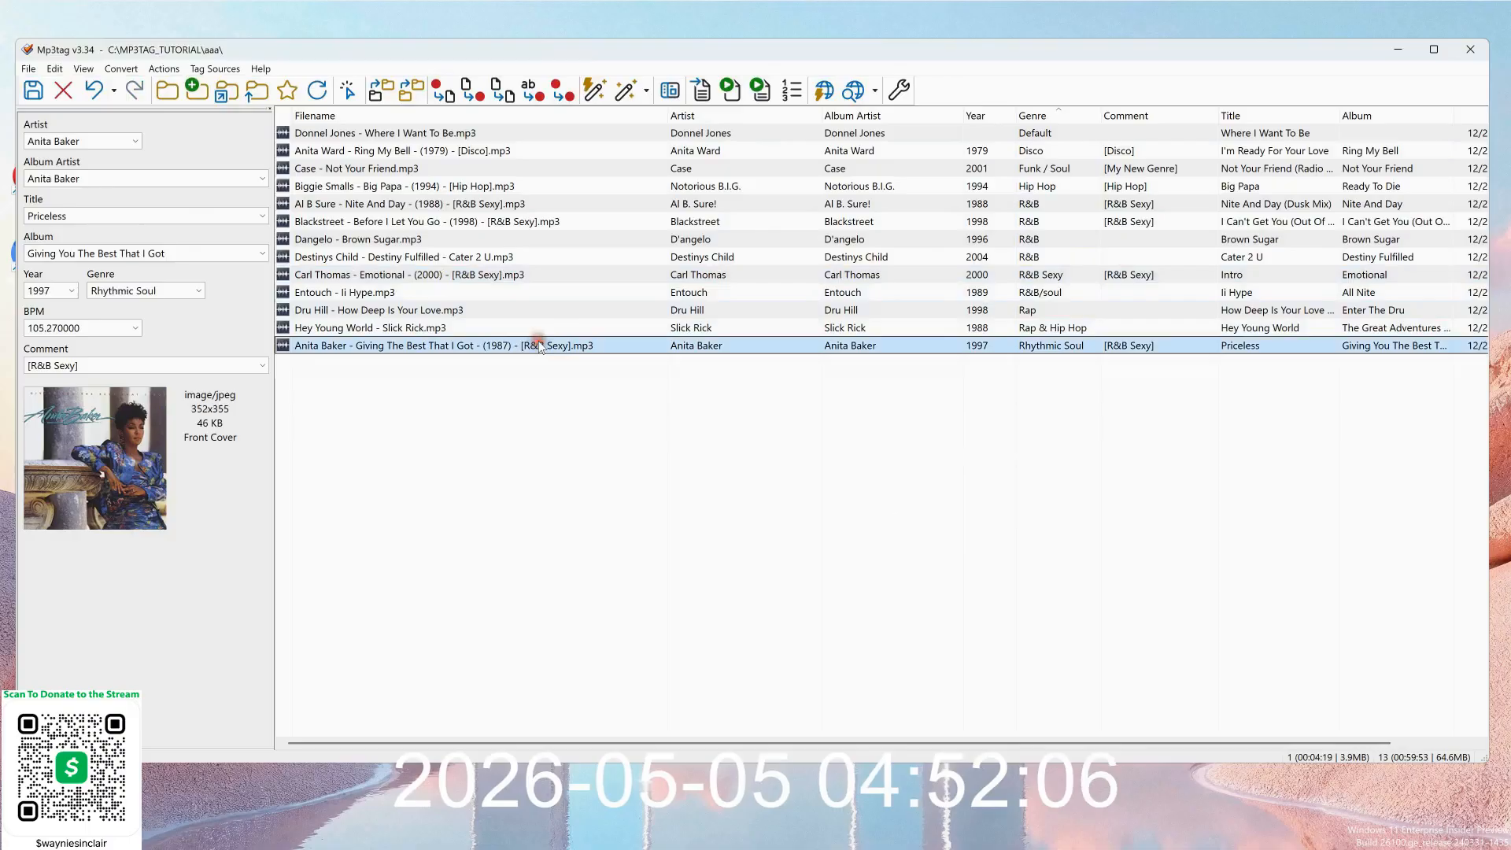
{"action": "left_click", "coordinate": [482, 132], "text": "shift"}
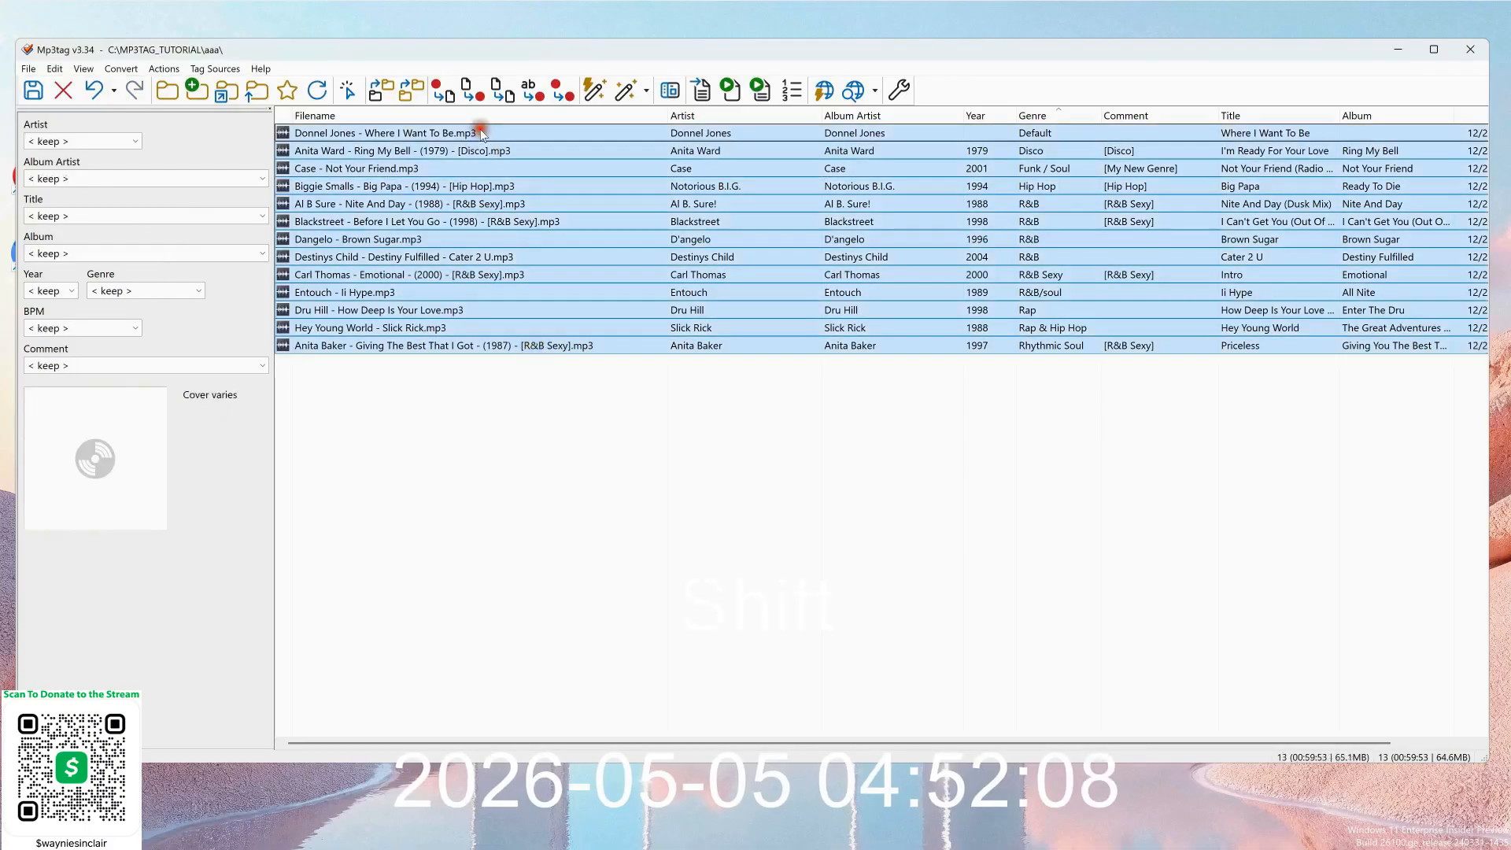
{"action": "left_click", "coordinate": [443, 91]}
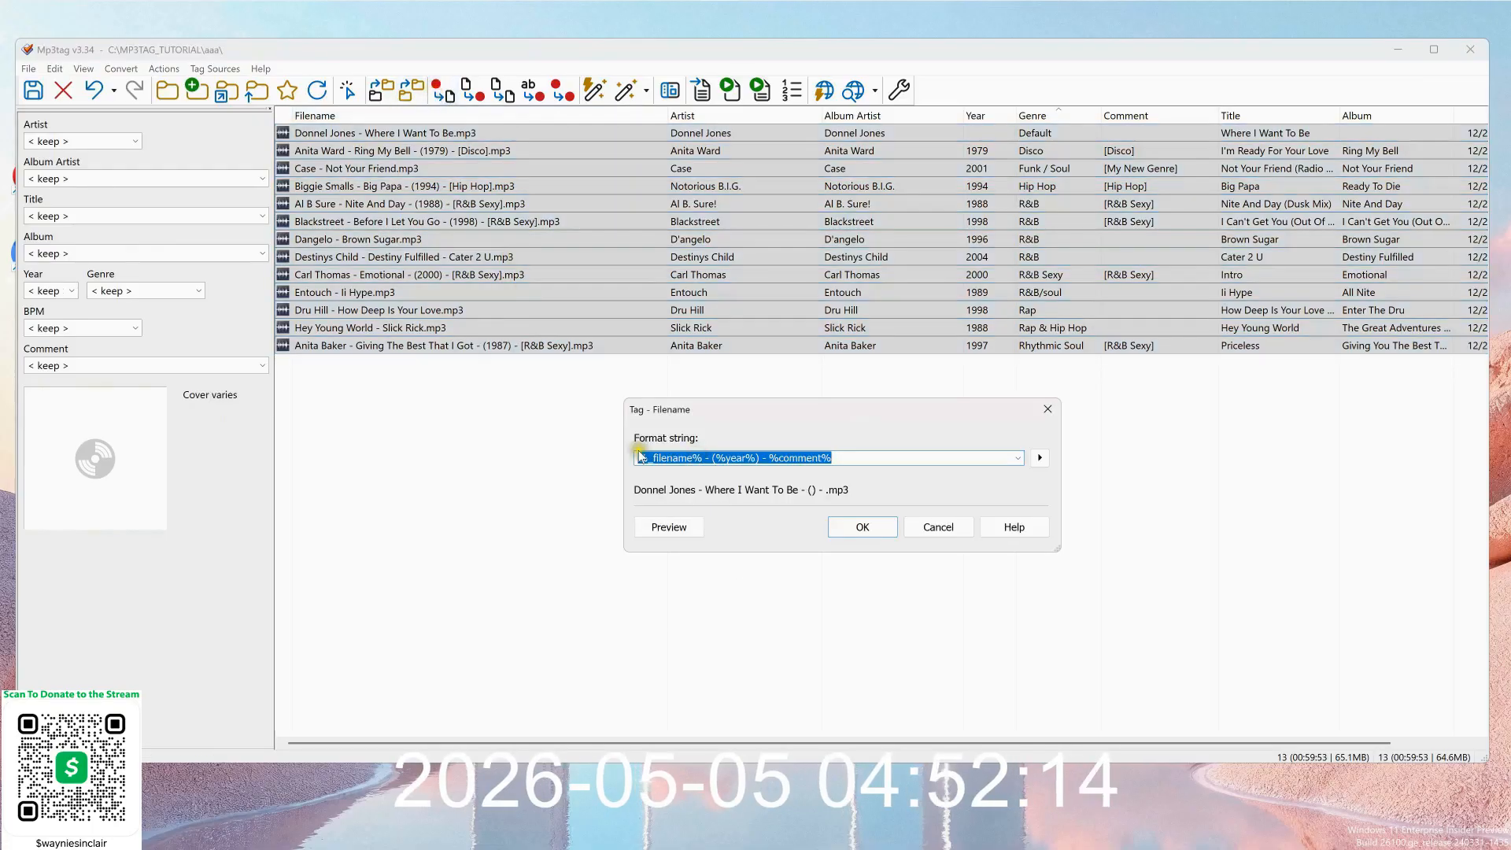
{"action": "left_click", "coordinate": [863, 527]}
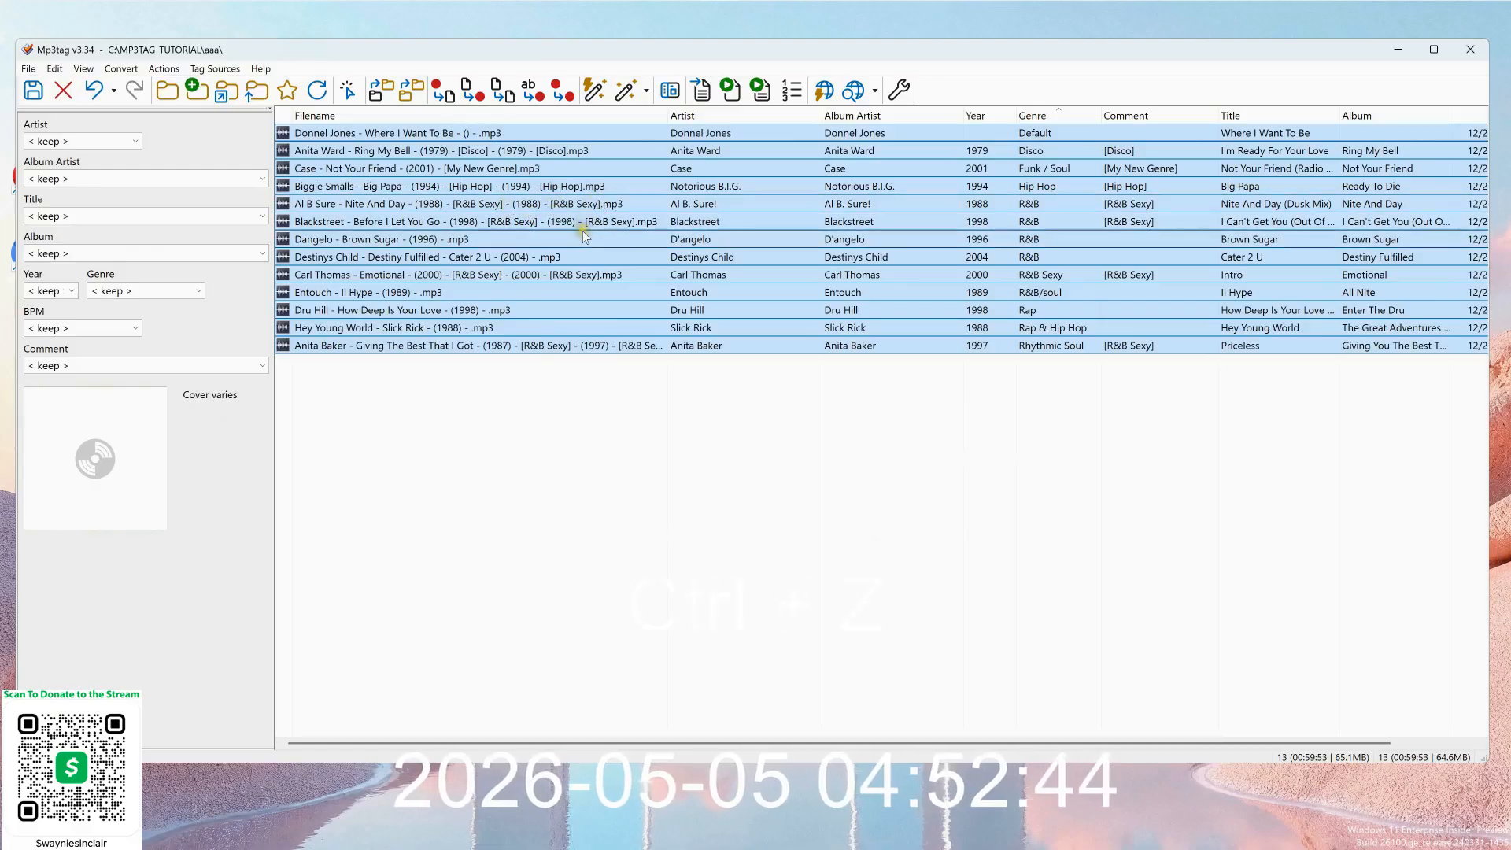
{"action": "key", "text": "ctrl+z"}
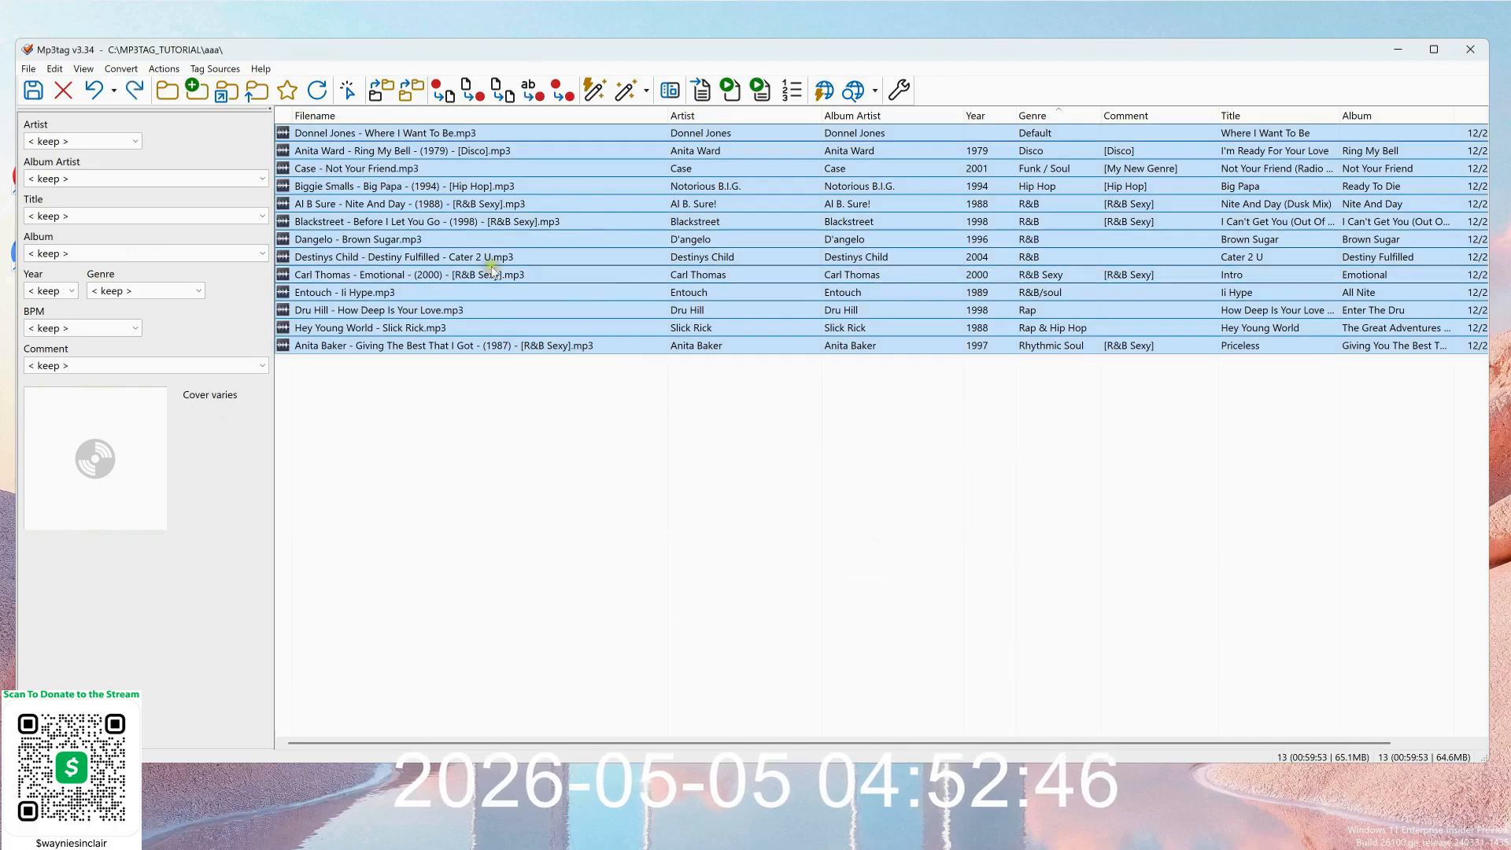
Exclude the files already carrying year and comment, sort by filename, and rename the rest with %_filename% - (%year%) - %comment%.
{"action": "left_click", "coordinate": [481, 187], "text": "ctrl"}
{"action": "left_click", "coordinate": [490, 207], "text": "ctrl"}
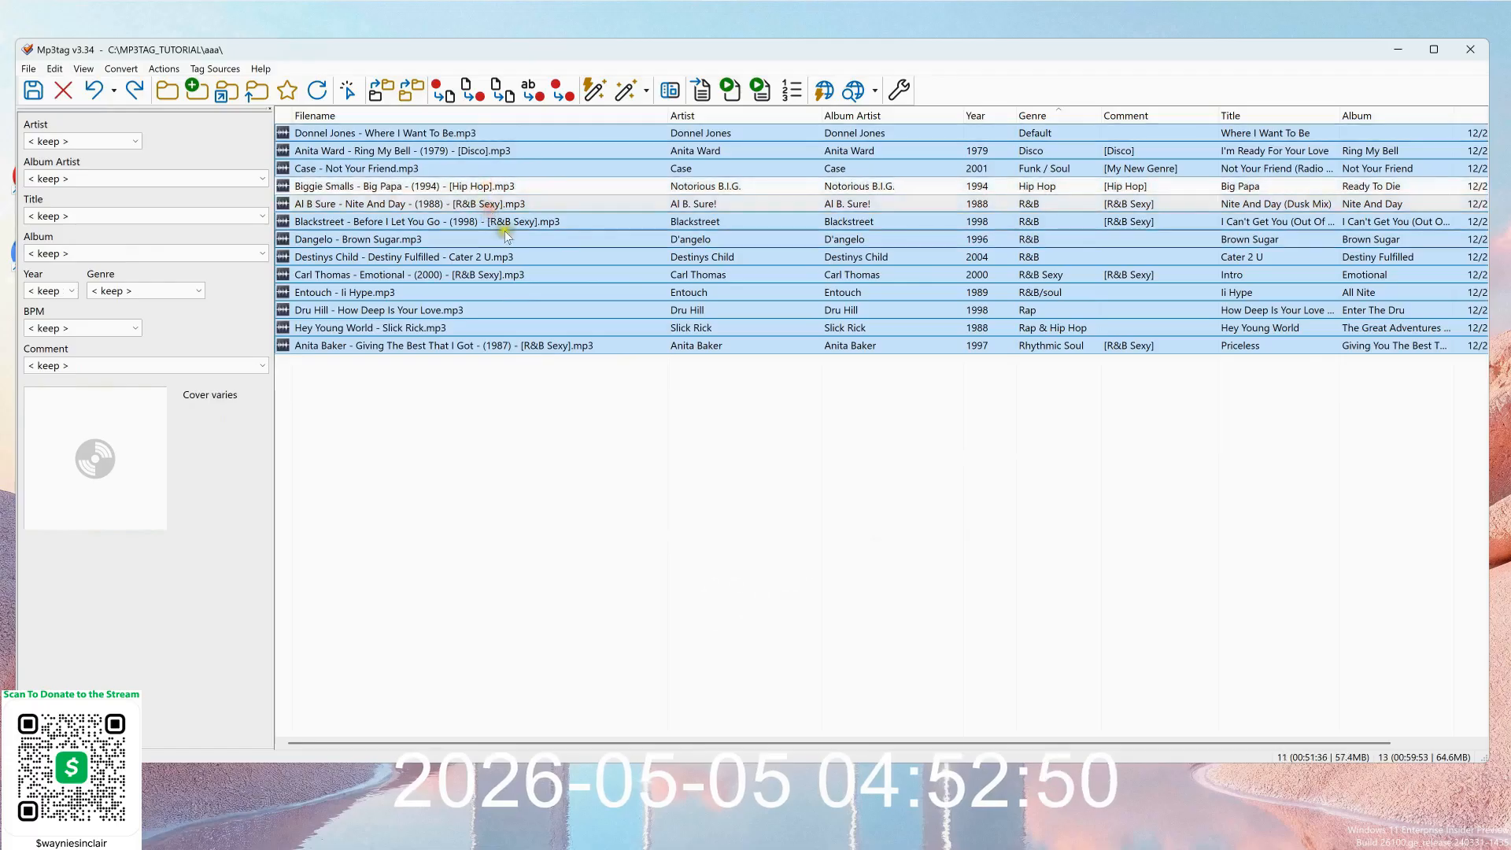
{"action": "left_click", "coordinate": [504, 222], "text": "ctrl"}
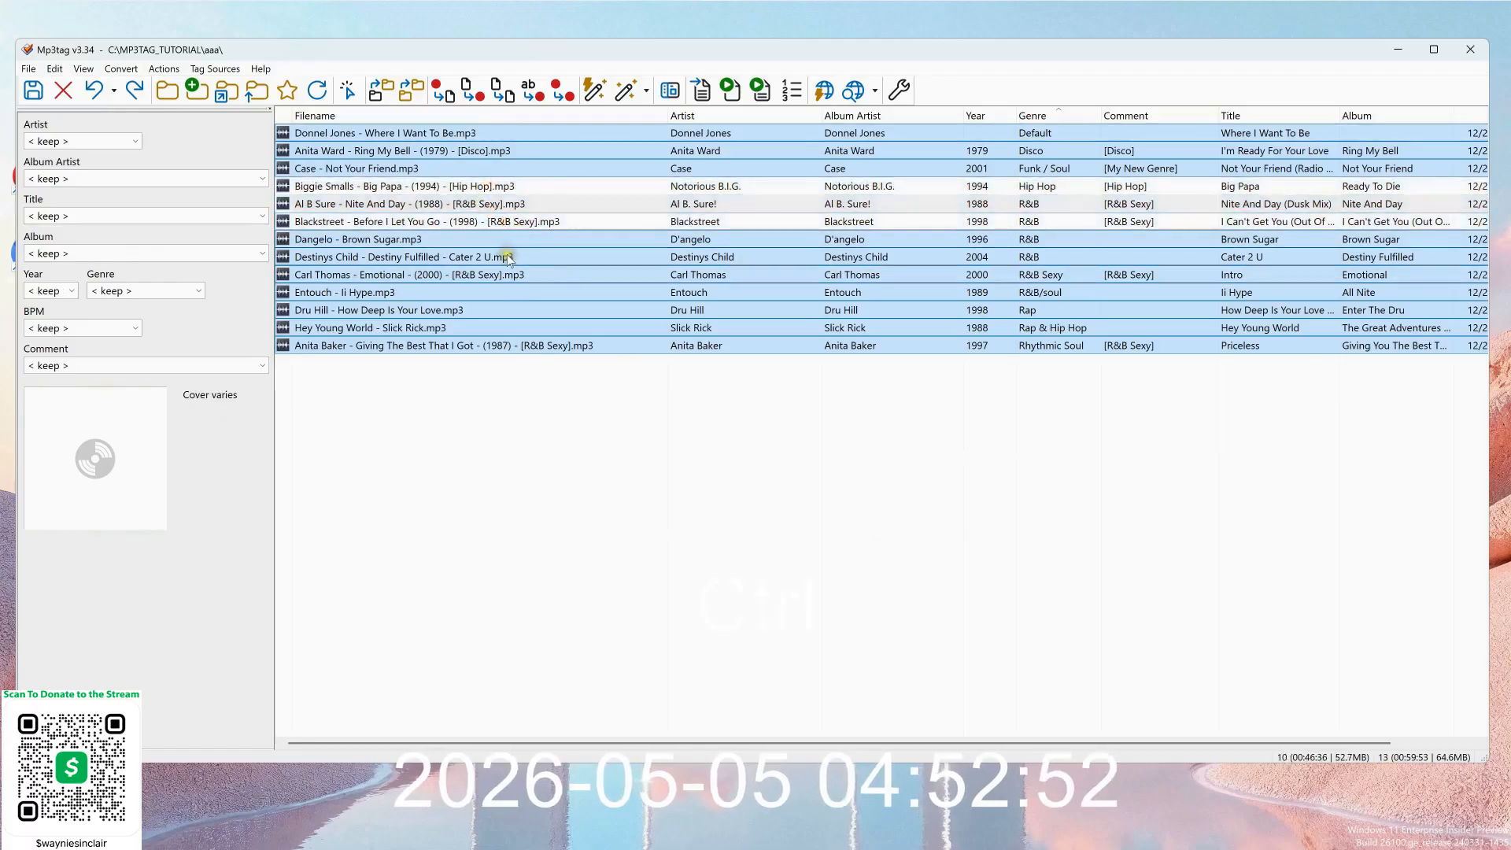
{"action": "left_click", "coordinate": [536, 275], "text": "ctrl"}
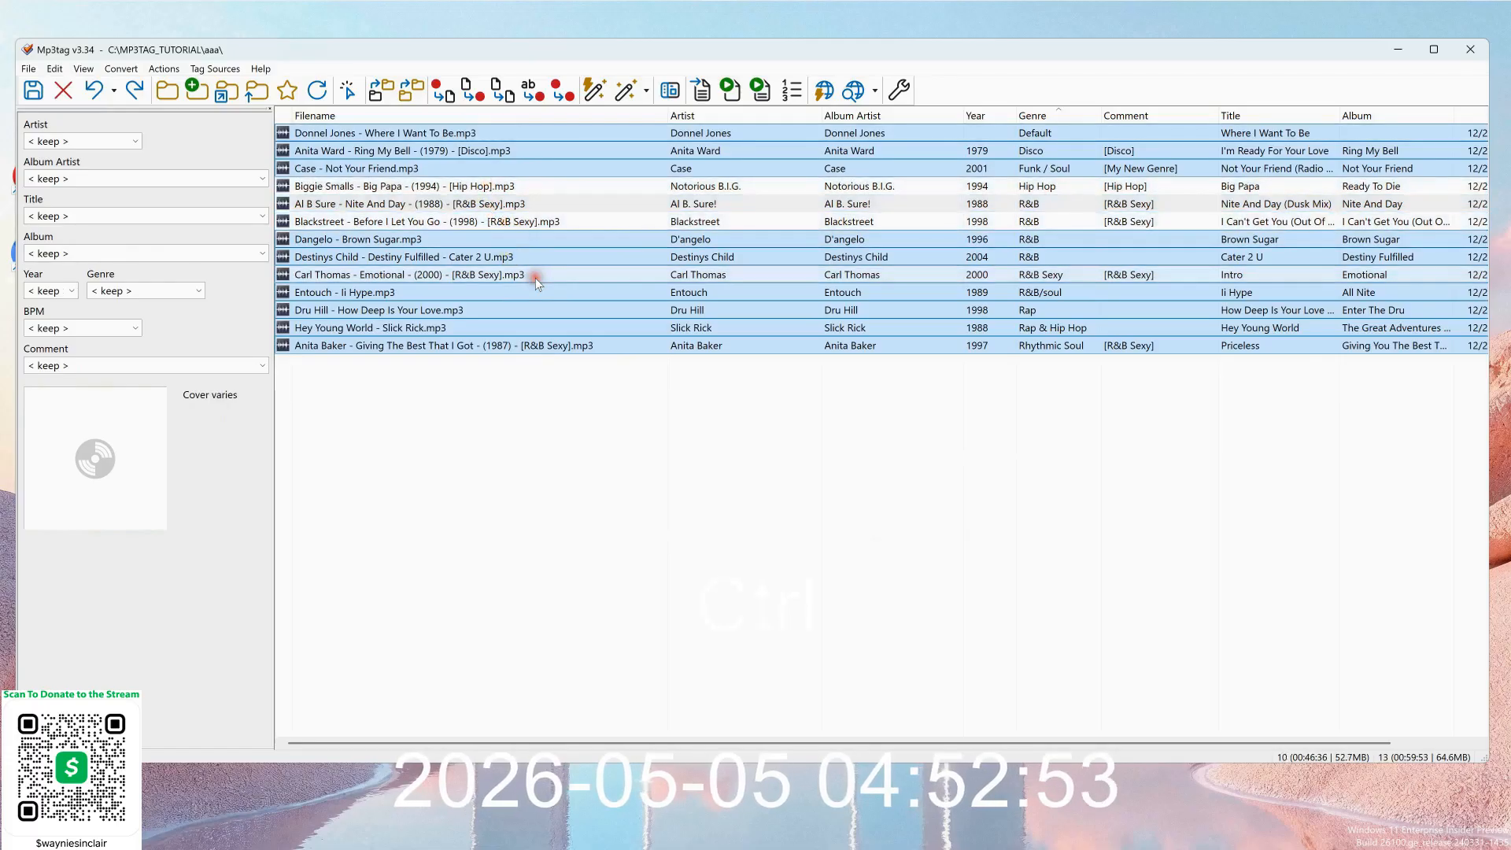
{"action": "left_click", "coordinate": [540, 346], "text": "ctrl"}
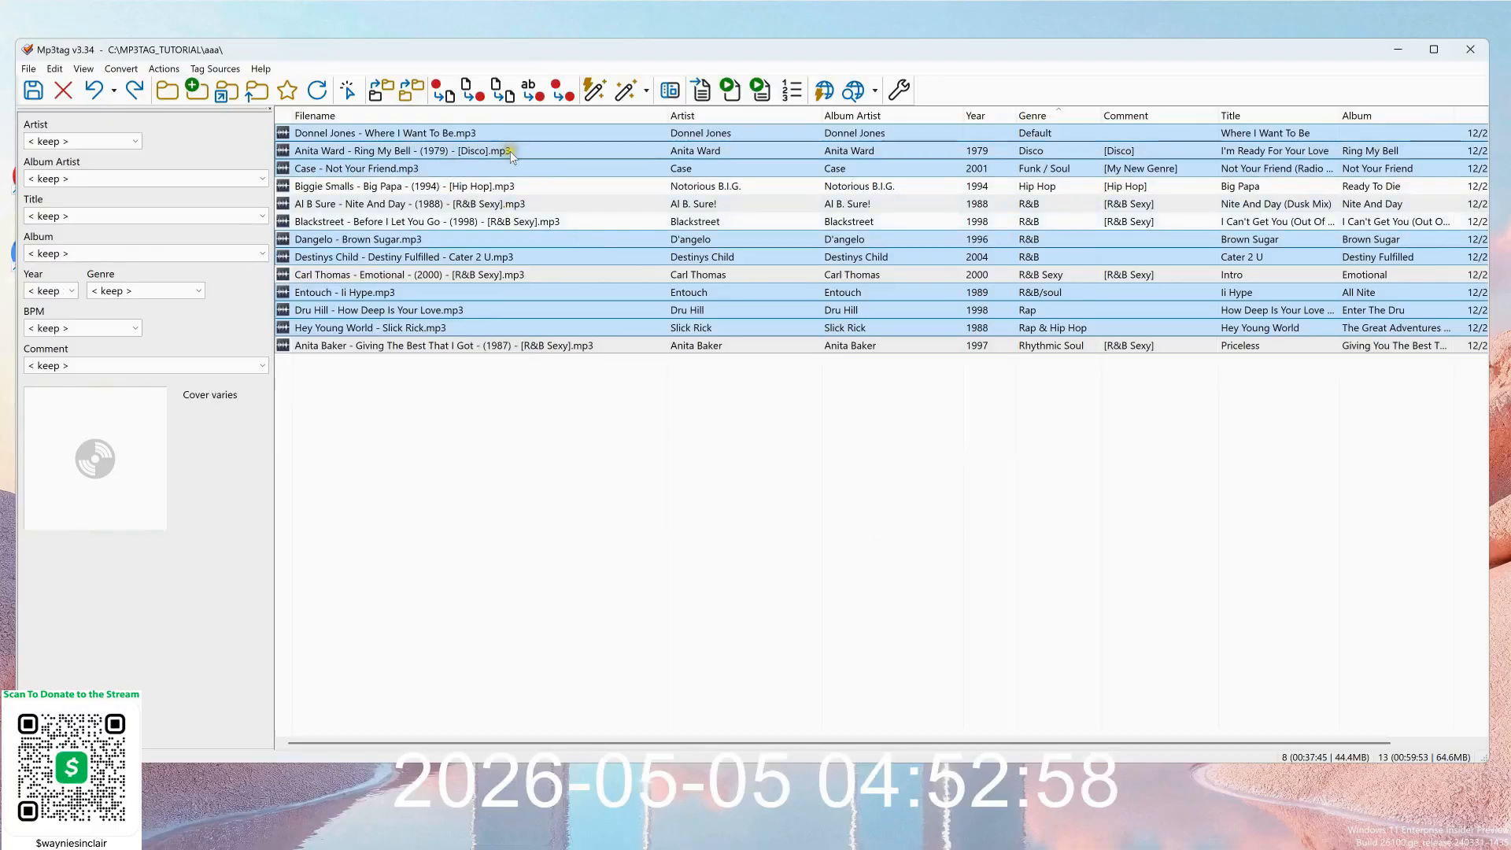
{"action": "left_click", "coordinate": [474, 152], "text": "ctrl"}
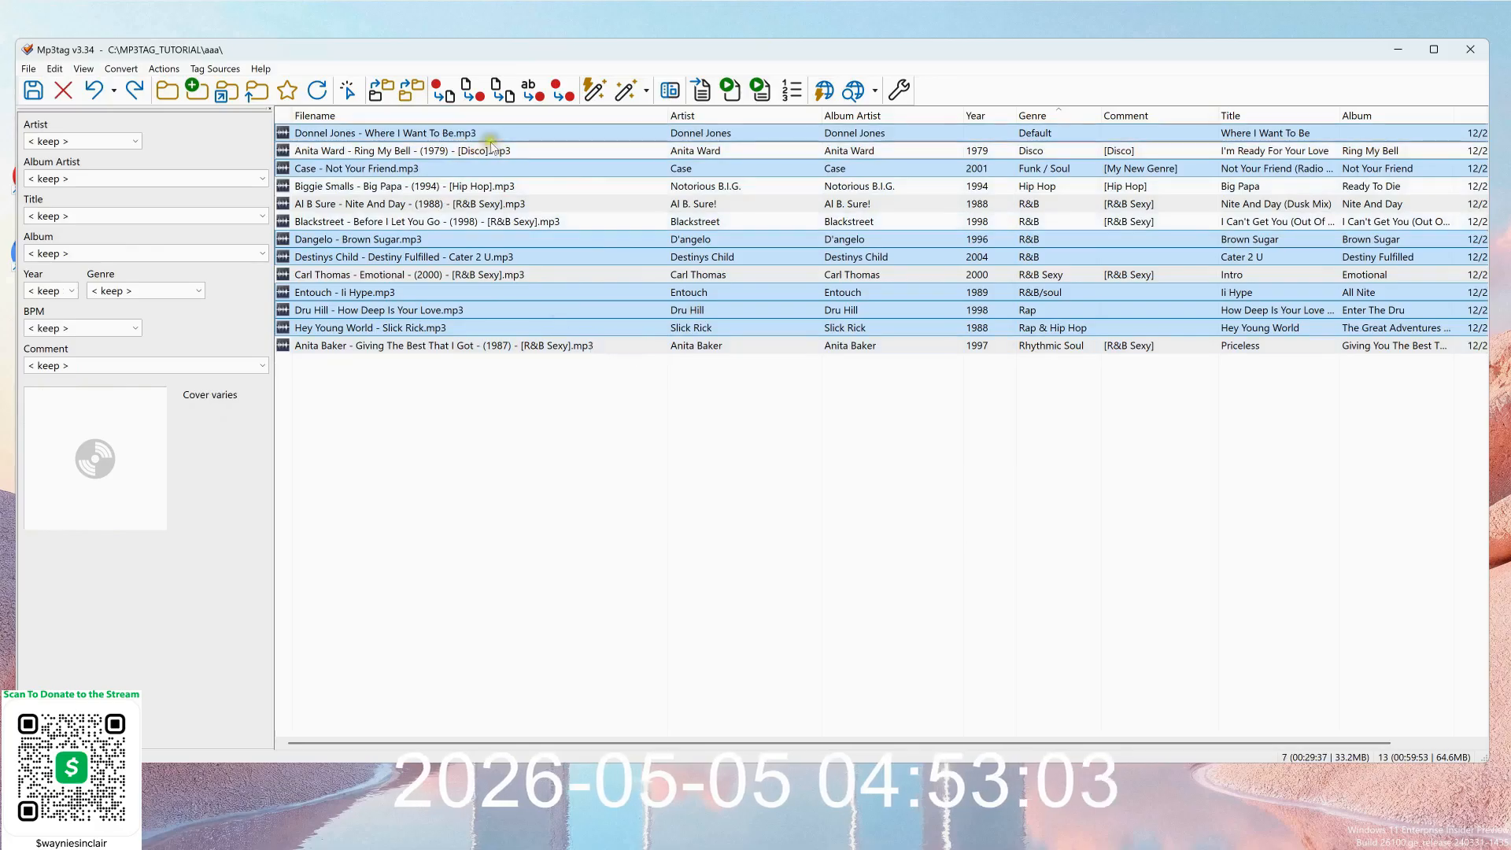
{"action": "left_click", "coordinate": [484, 117]}
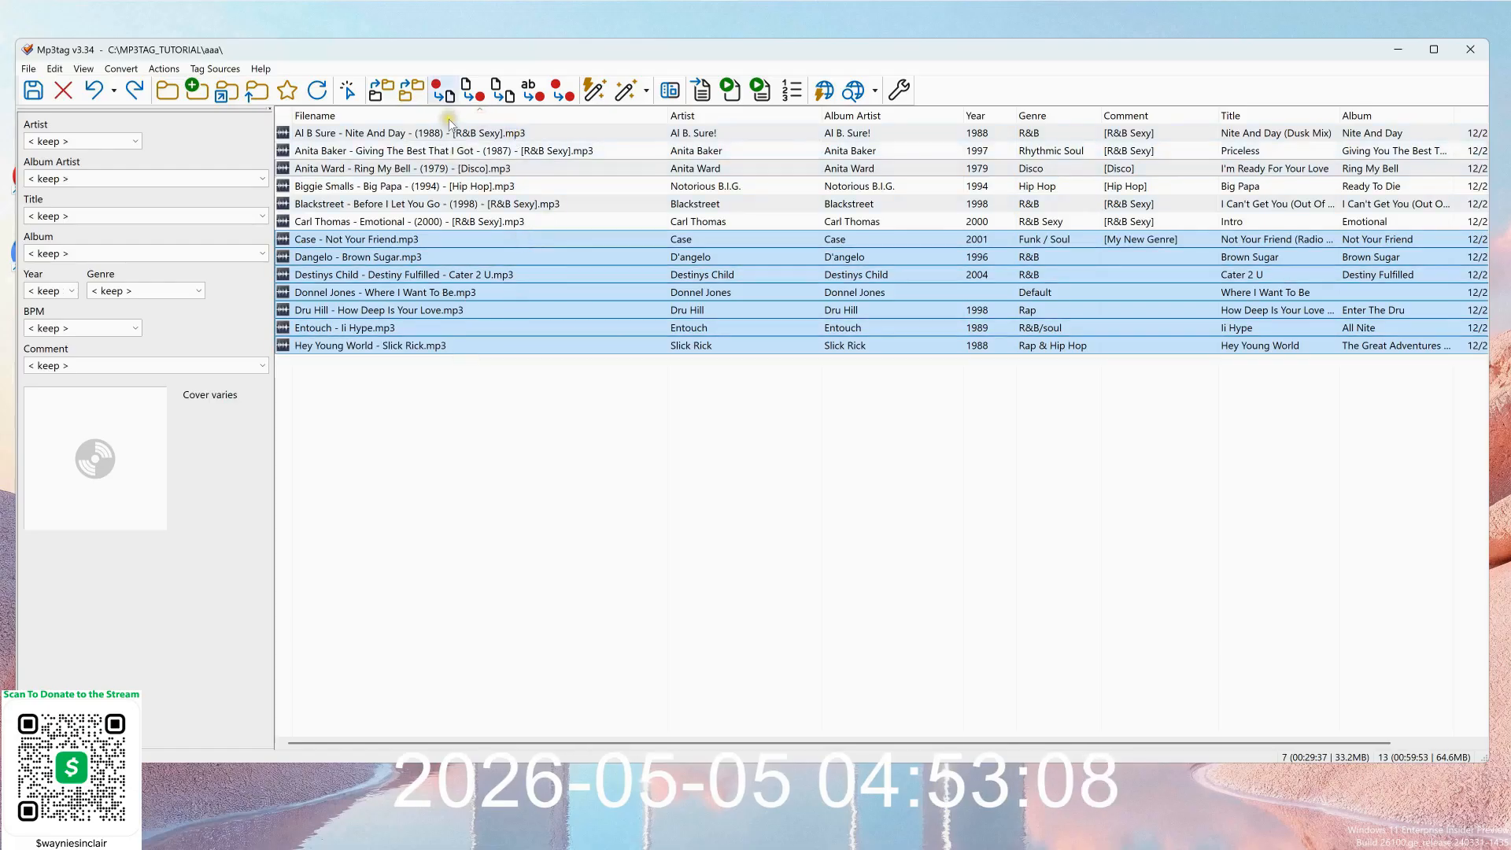
{"action": "left_click", "coordinate": [442, 92]}
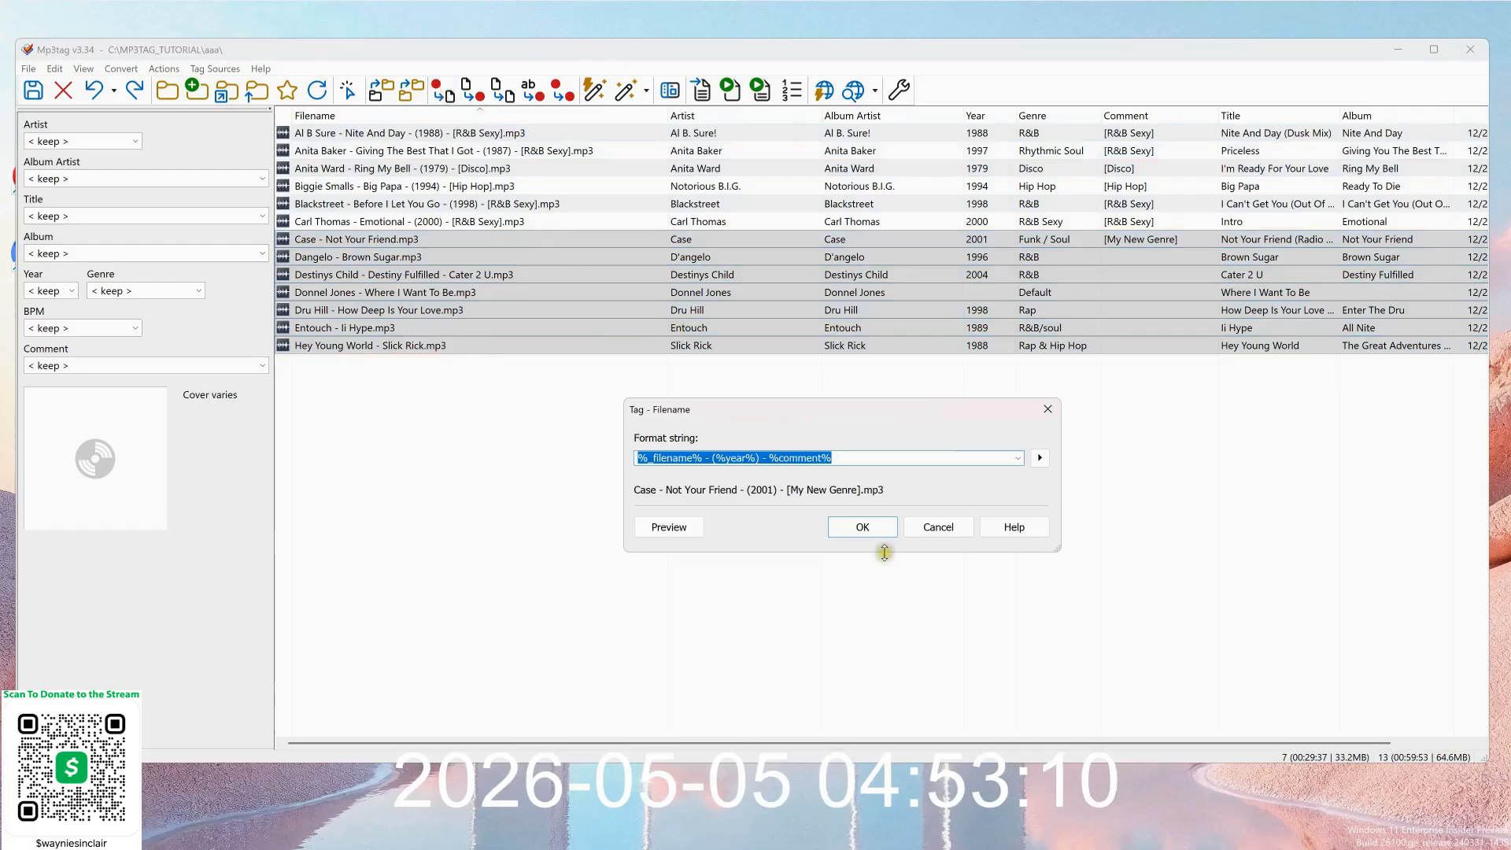
{"action": "left_click", "coordinate": [863, 528]}
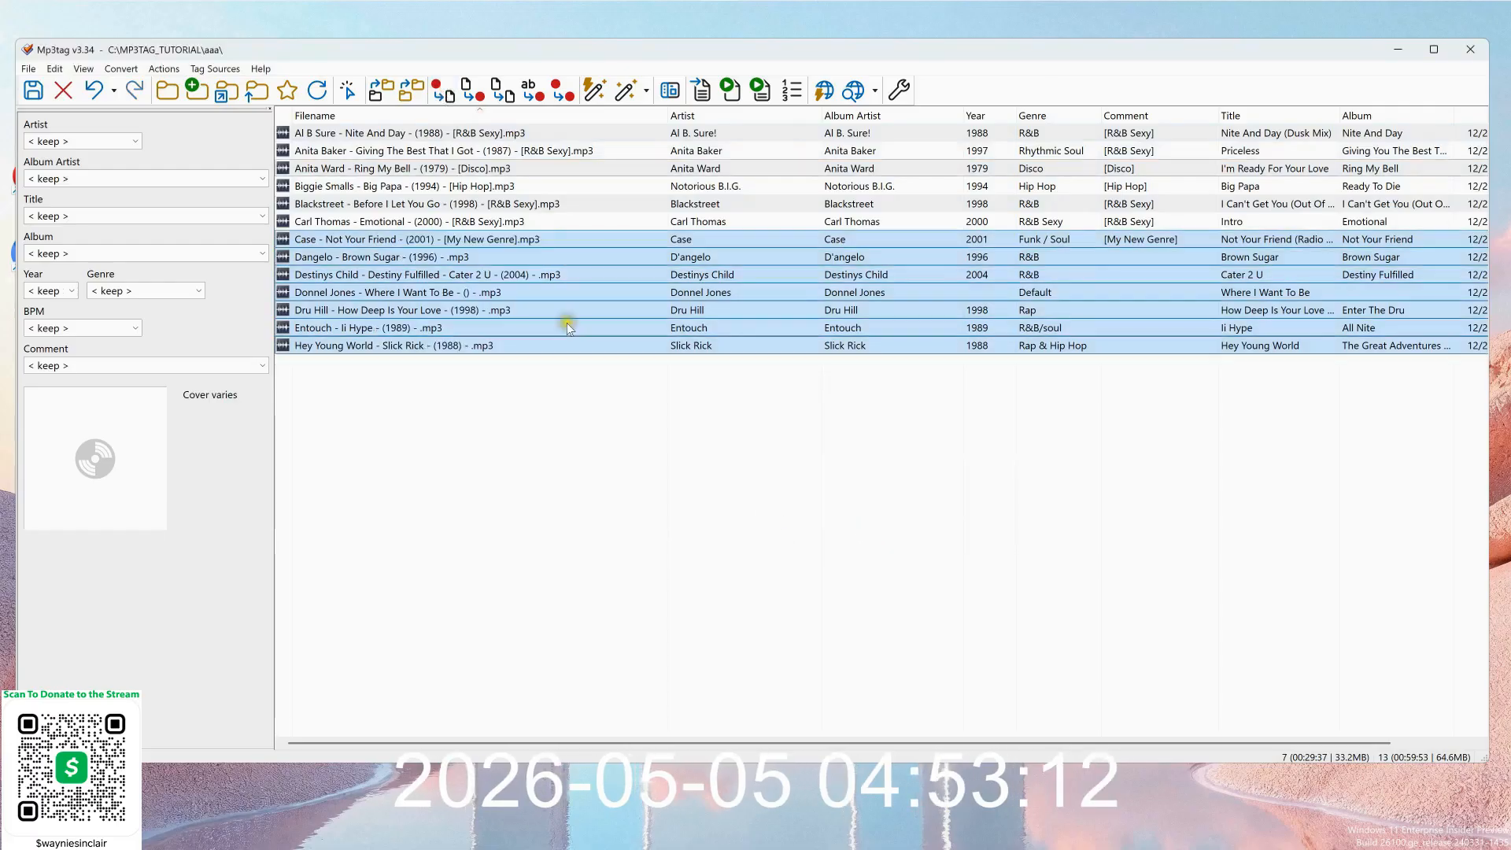
{"action": "left_click", "coordinate": [446, 258]}
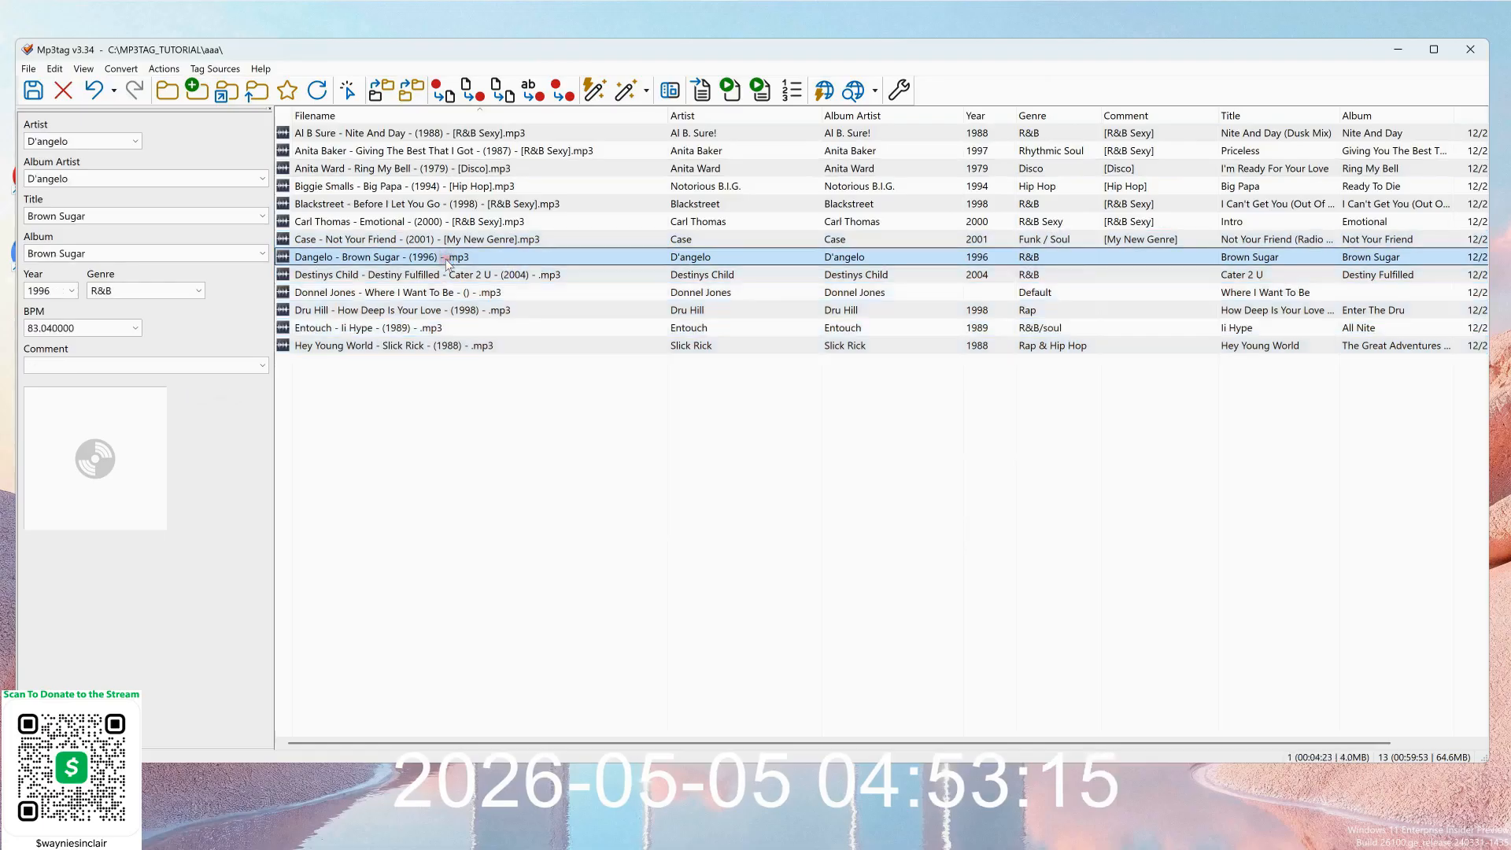
{"action": "left_click", "coordinate": [447, 257]}
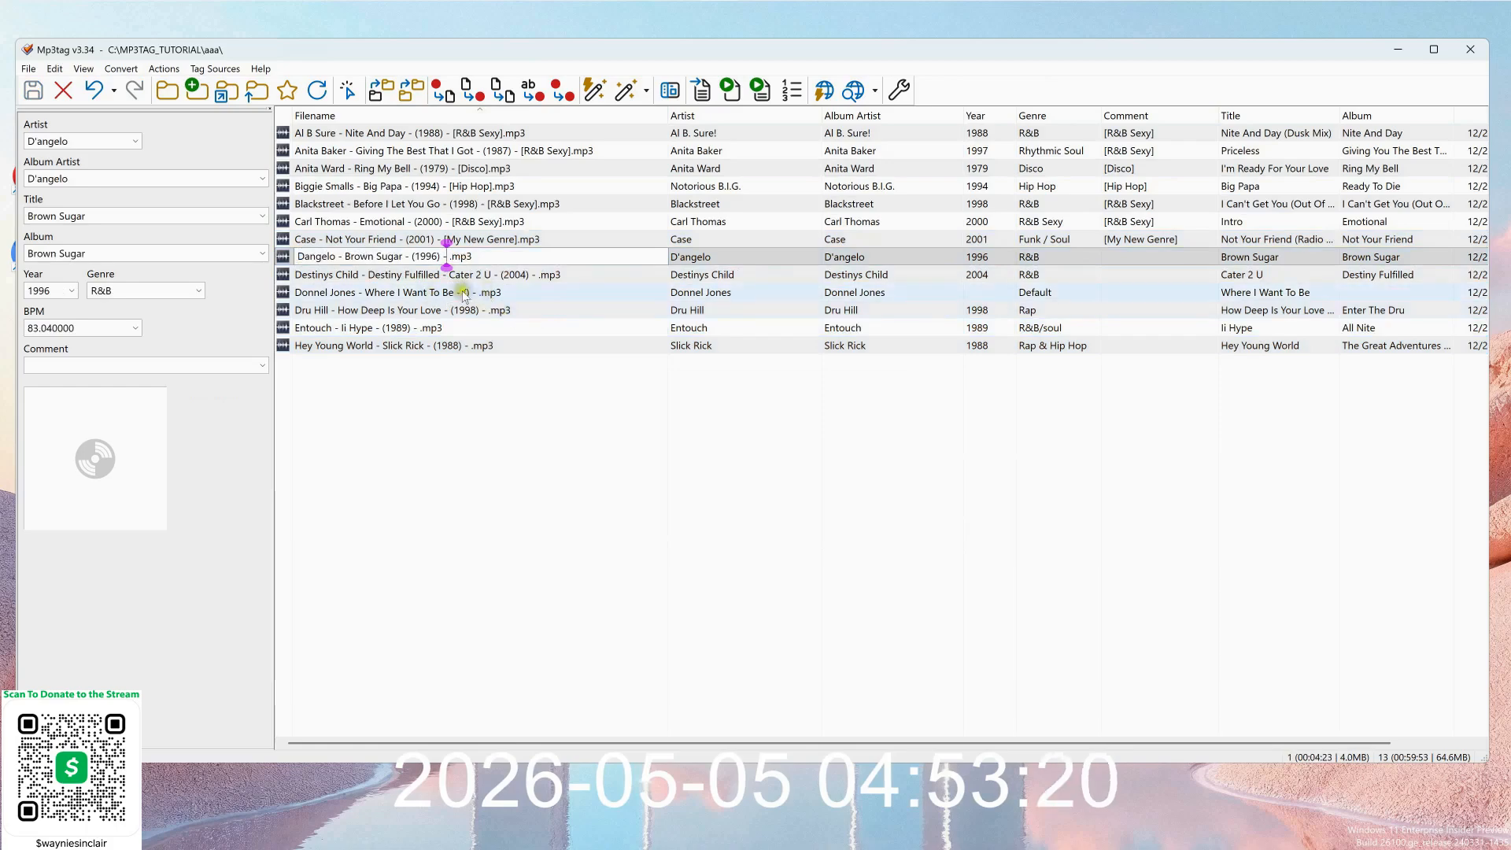
Fill the Donnel Jones file's tags and cover from MusicBrainz, searching album "where i want to be" and choosing the 1999-10-12 "Where I Wanna Be" release.
{"action": "left_click", "coordinate": [1023, 292]}
{"action": "left_click", "coordinate": [875, 92]}
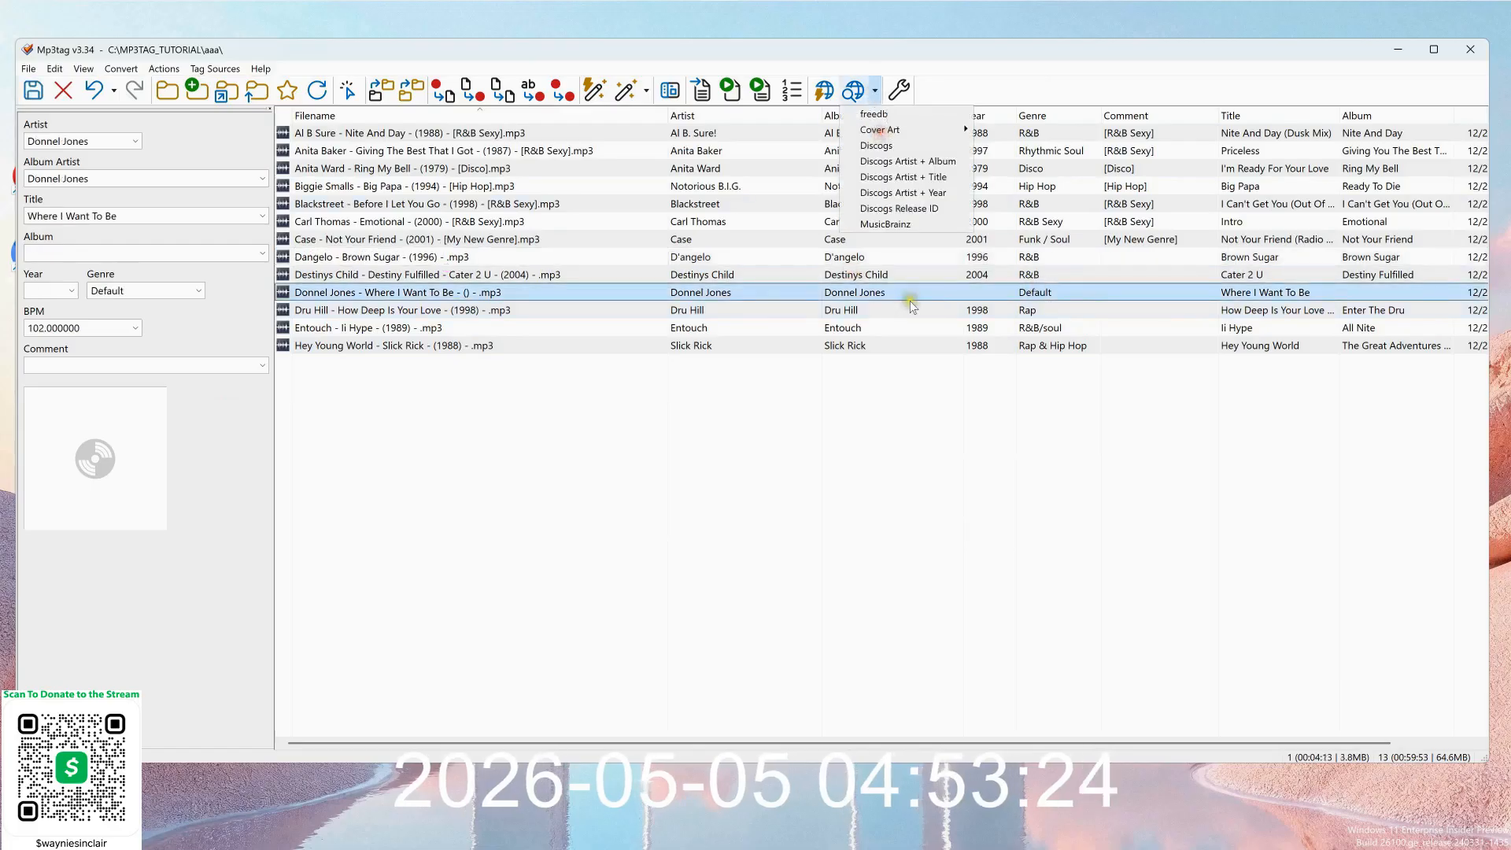
{"action": "left_click", "coordinate": [885, 224]}
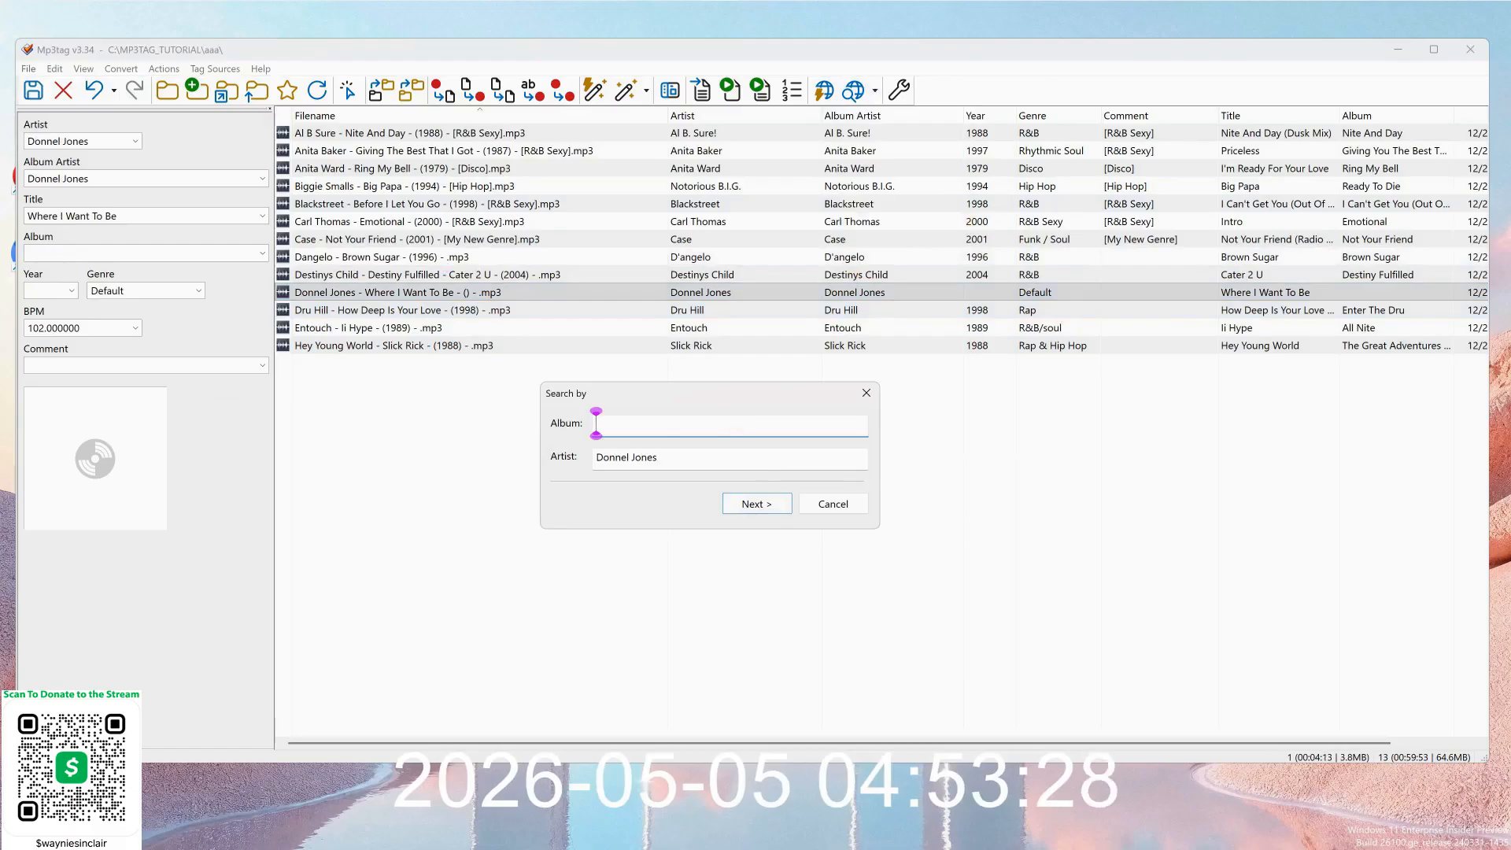
{"action": "type", "text": "where i w"}
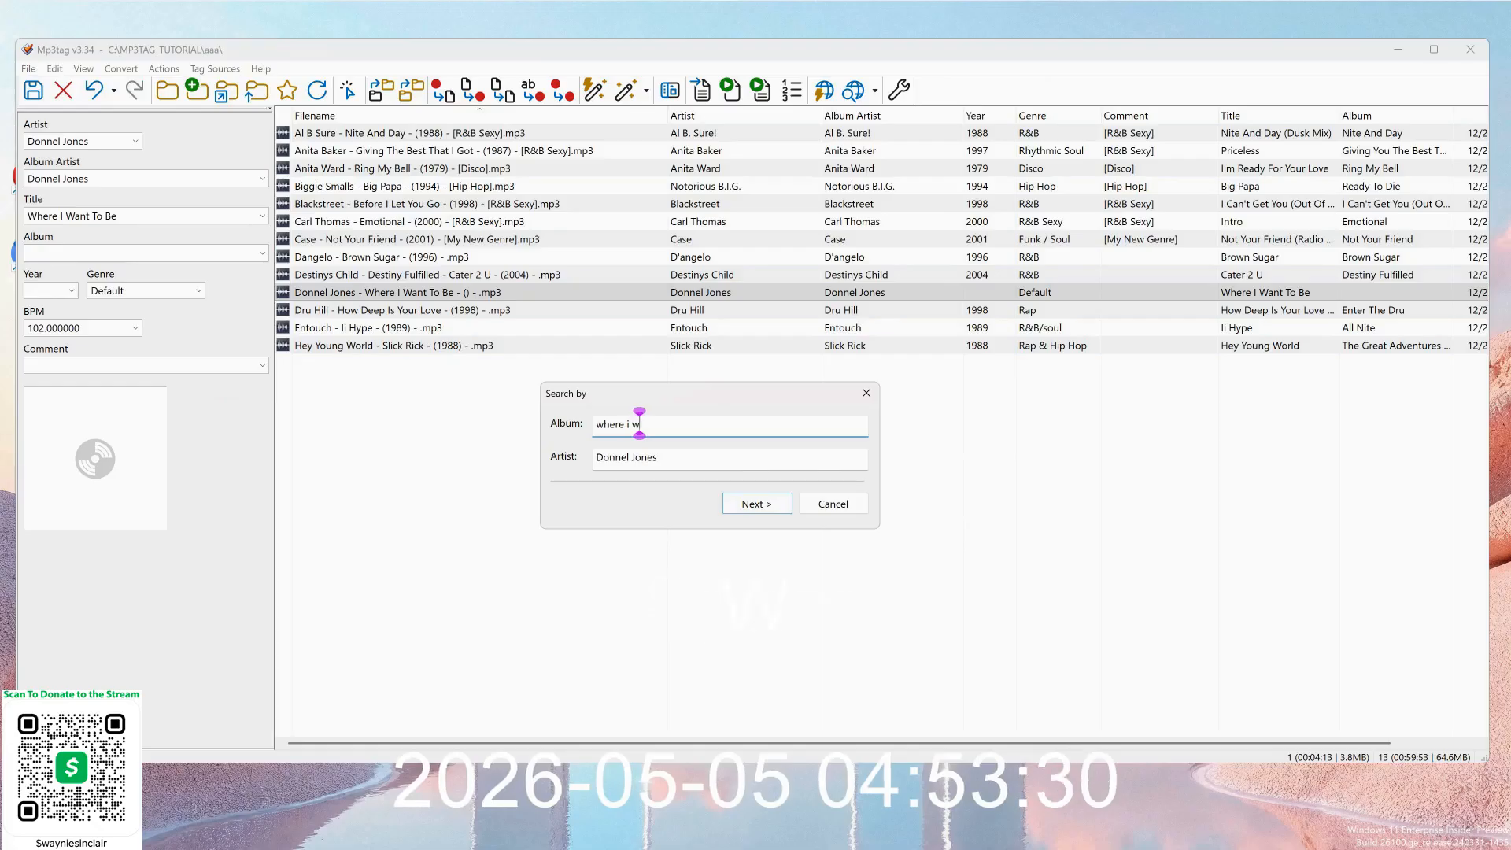
{"action": "type", "text": "ant to b"}
{"action": "key", "text": "Return"}
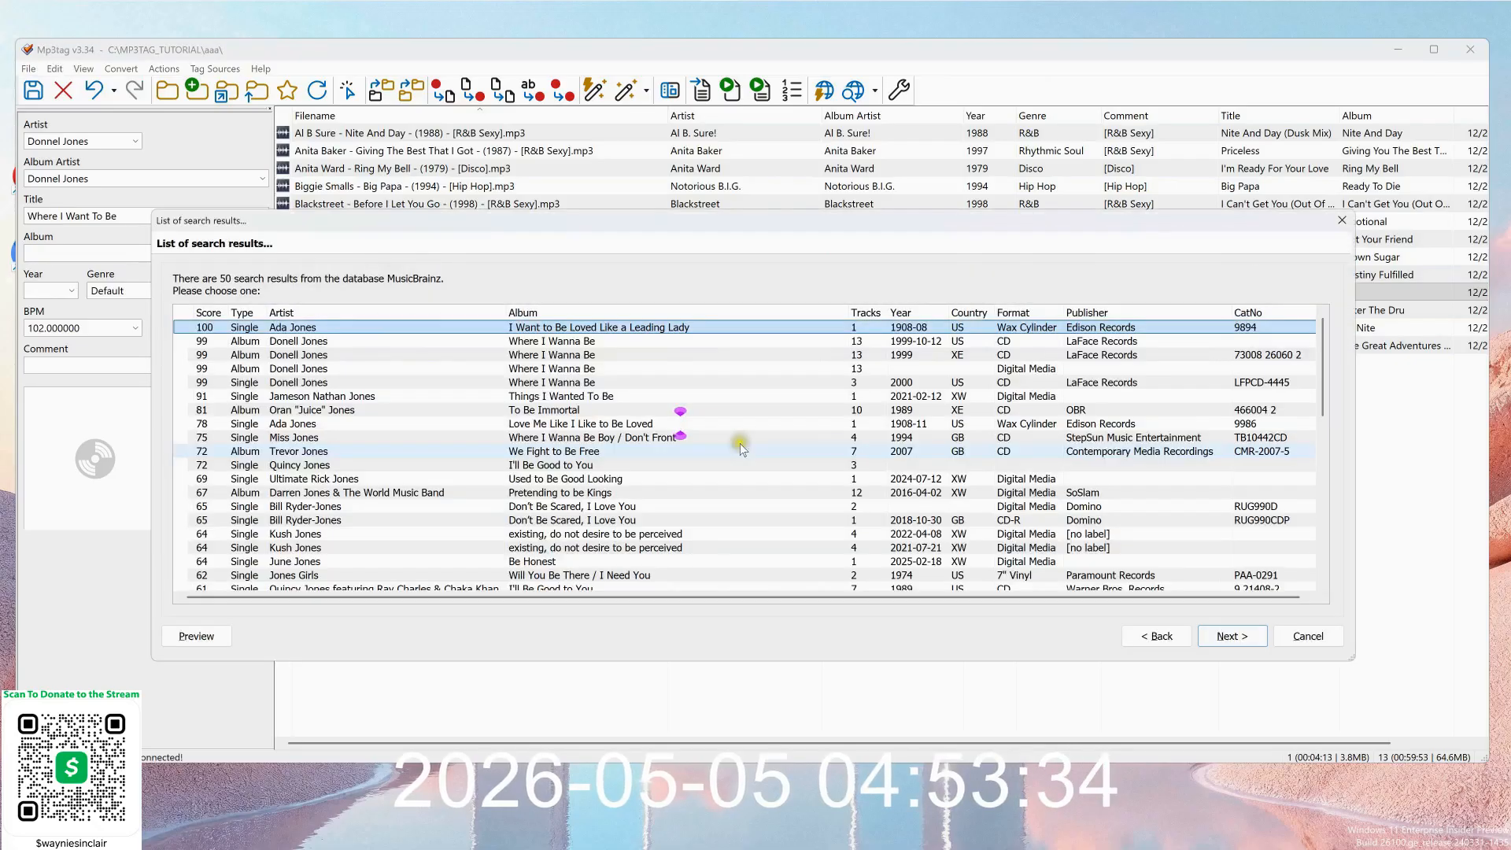
{"action": "left_click", "coordinate": [575, 344]}
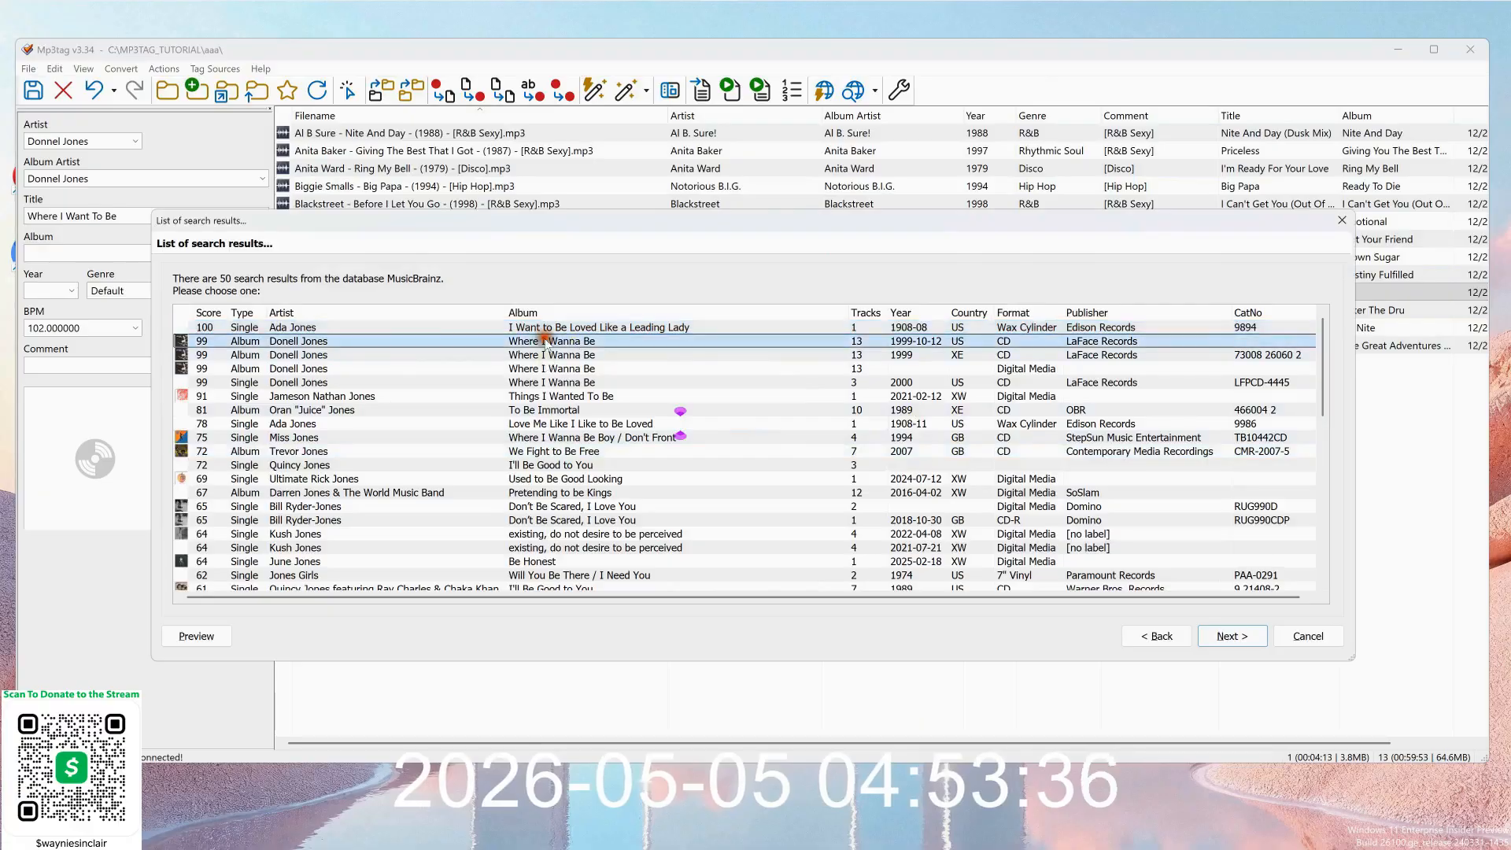
{"action": "left_click", "coordinate": [1259, 639]}
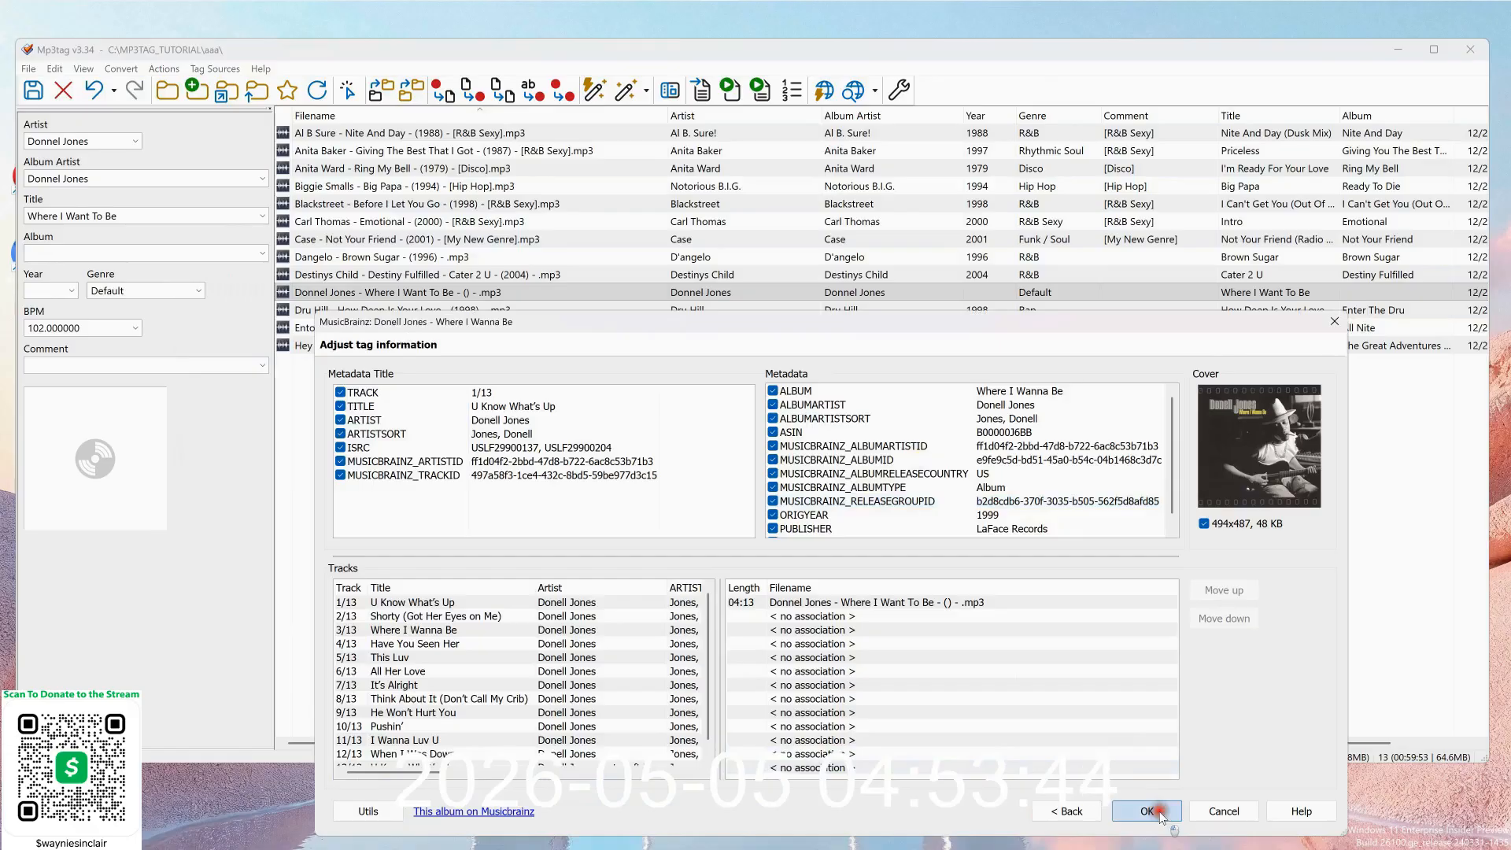
{"action": "left_click", "coordinate": [1160, 812]}
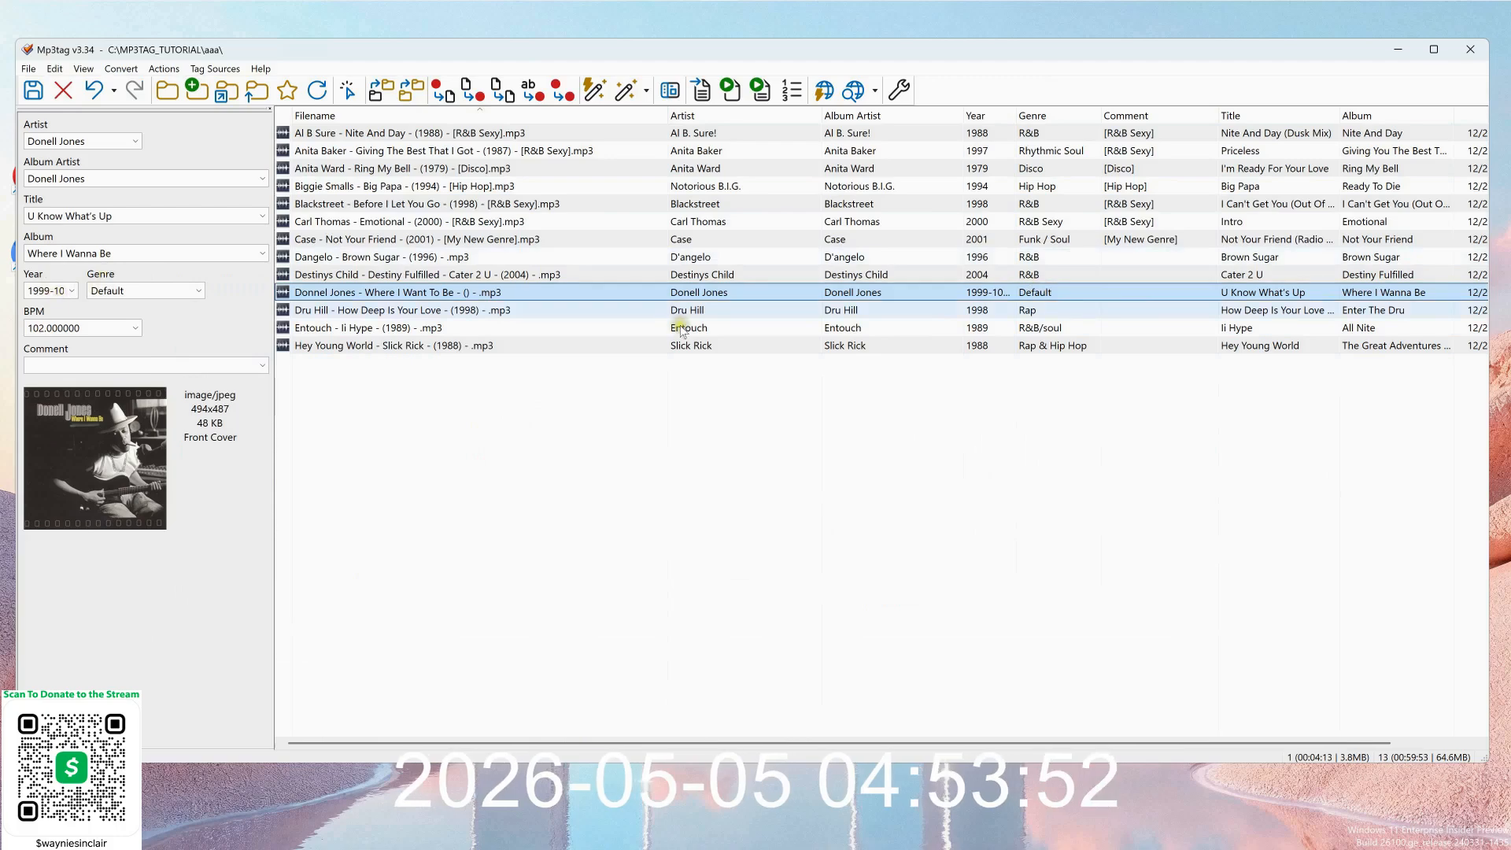
Shorten the year of the Donell Jones file to 1999.
{"action": "left_click", "coordinate": [988, 292]}
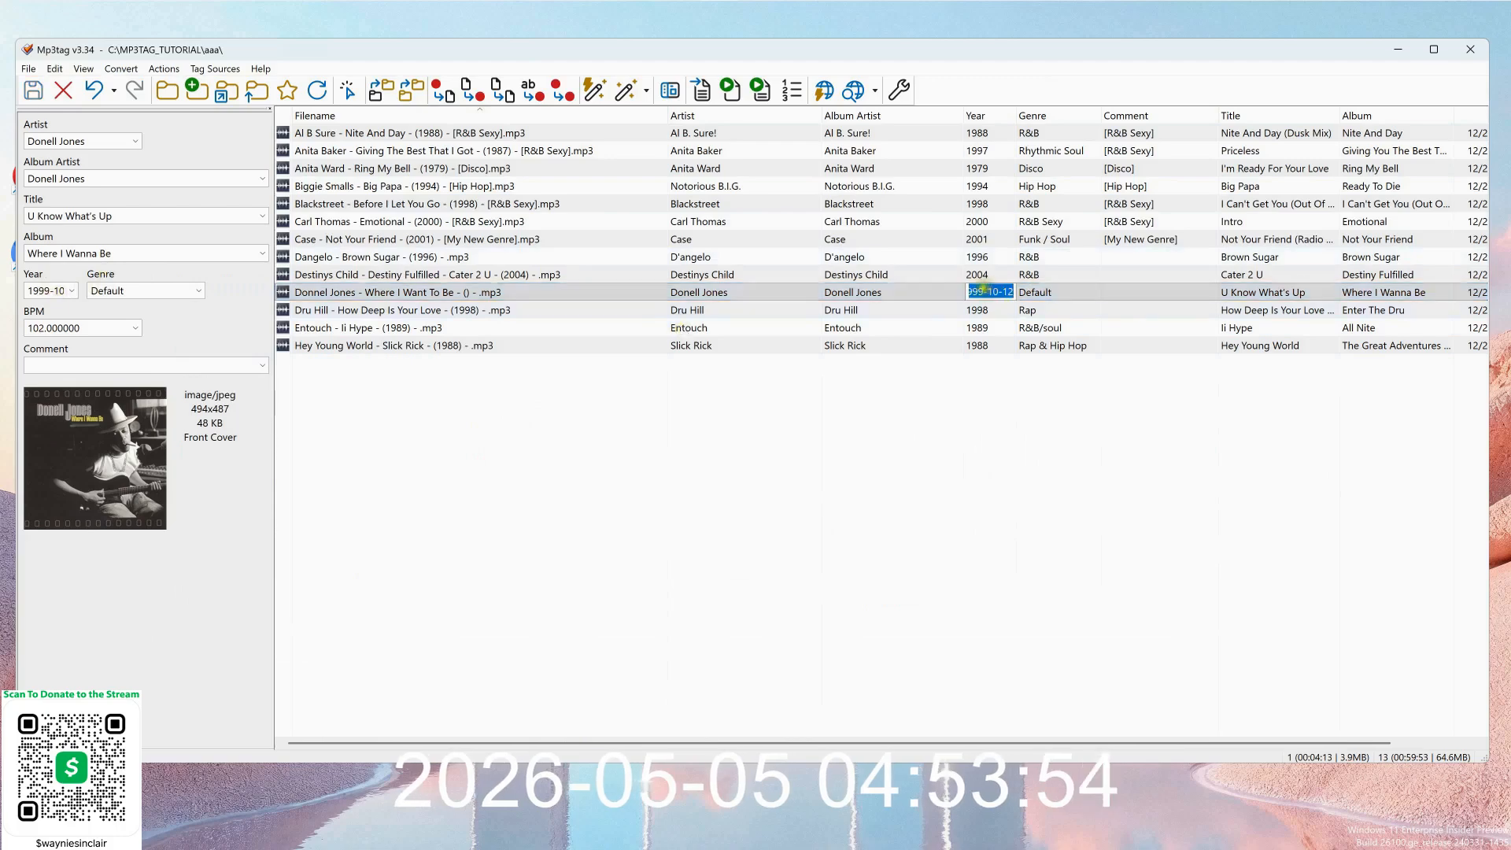
{"action": "left_click_drag", "start_coordinate": [984, 291], "coordinate": [1083, 288]}
{"action": "key", "text": "Delete"}
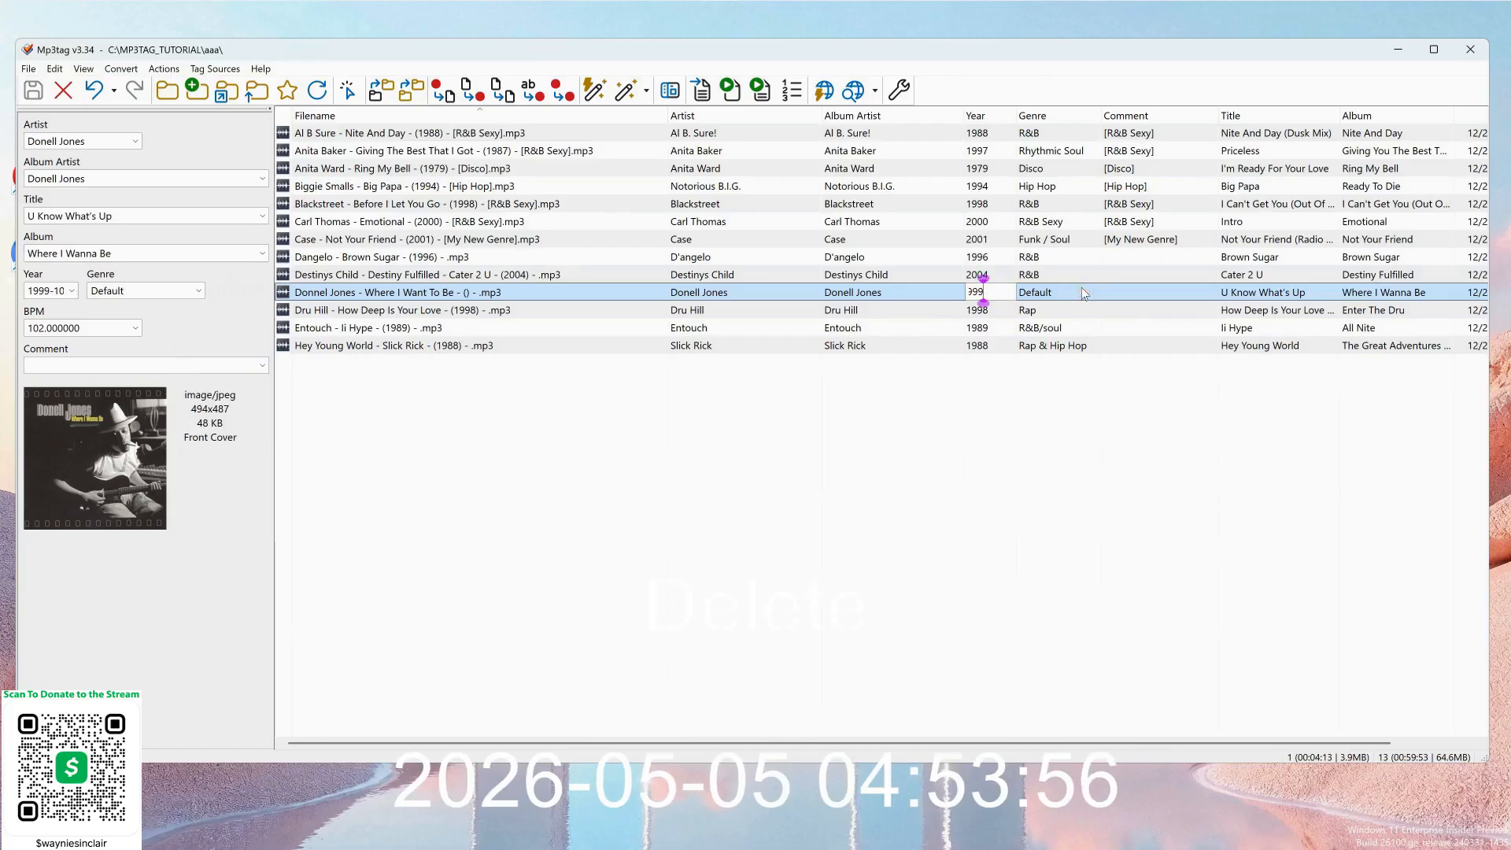
{"action": "key", "text": "Return"}
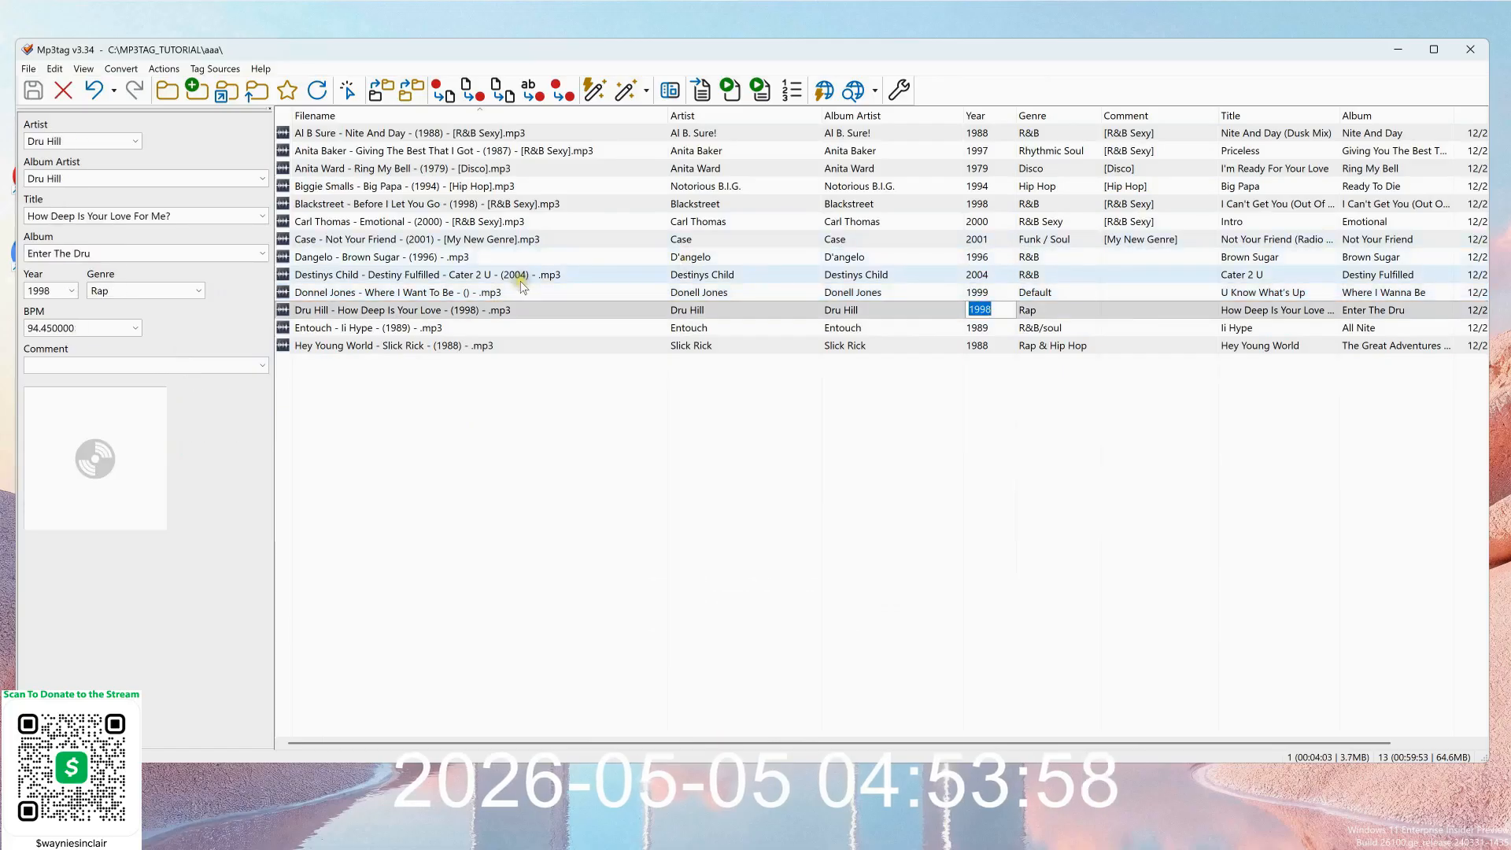
Rename the Donnel Jones file to "Donnel Jones - Where I Want To Be", removing the empty year and comment suffix.
{"action": "left_click", "coordinate": [432, 293]}
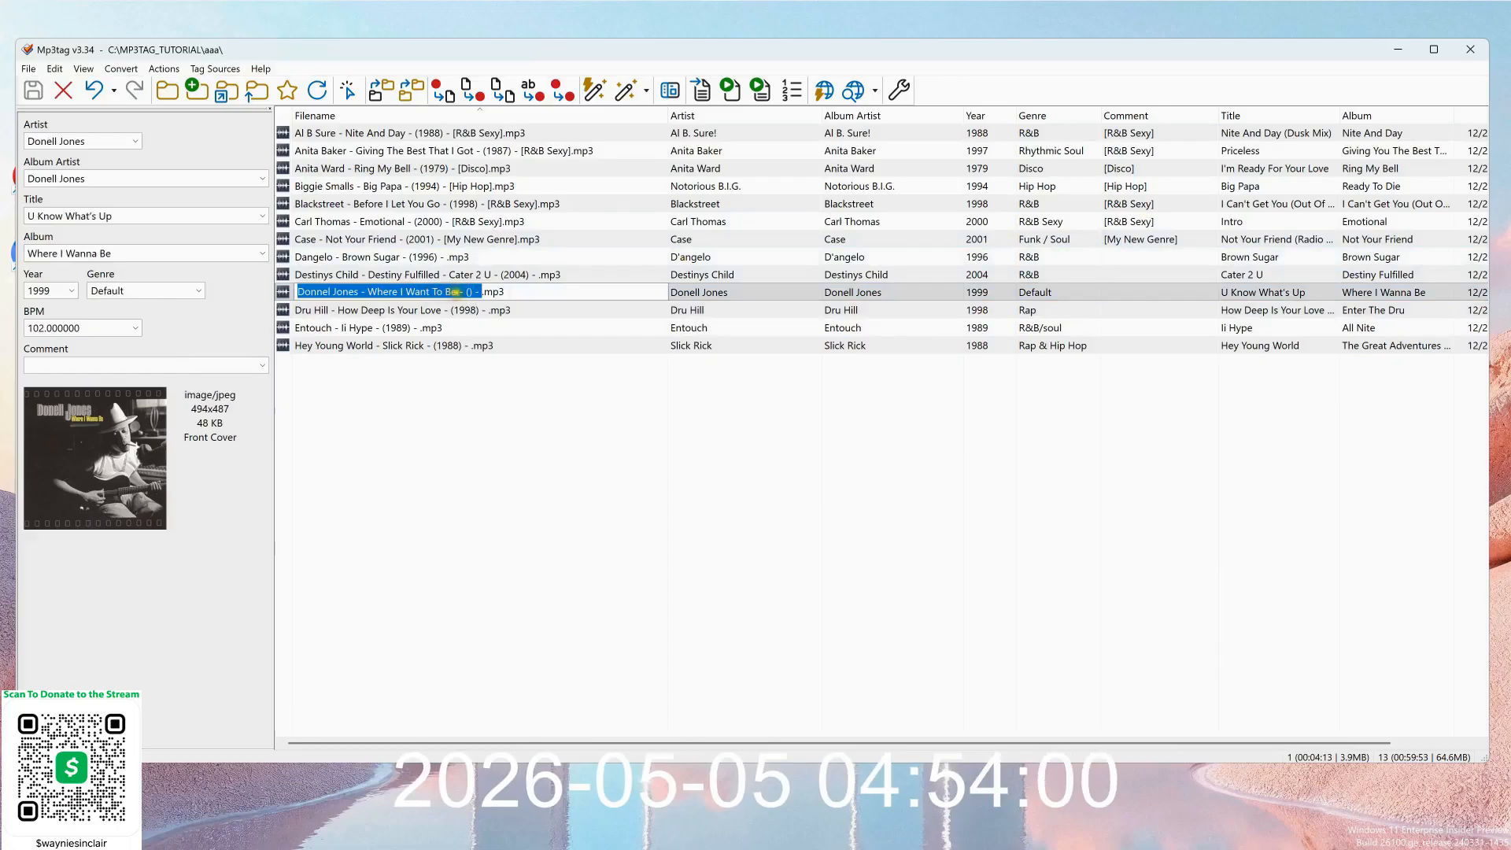
{"action": "left_click_drag", "start_coordinate": [457, 292], "coordinate": [477, 292]}
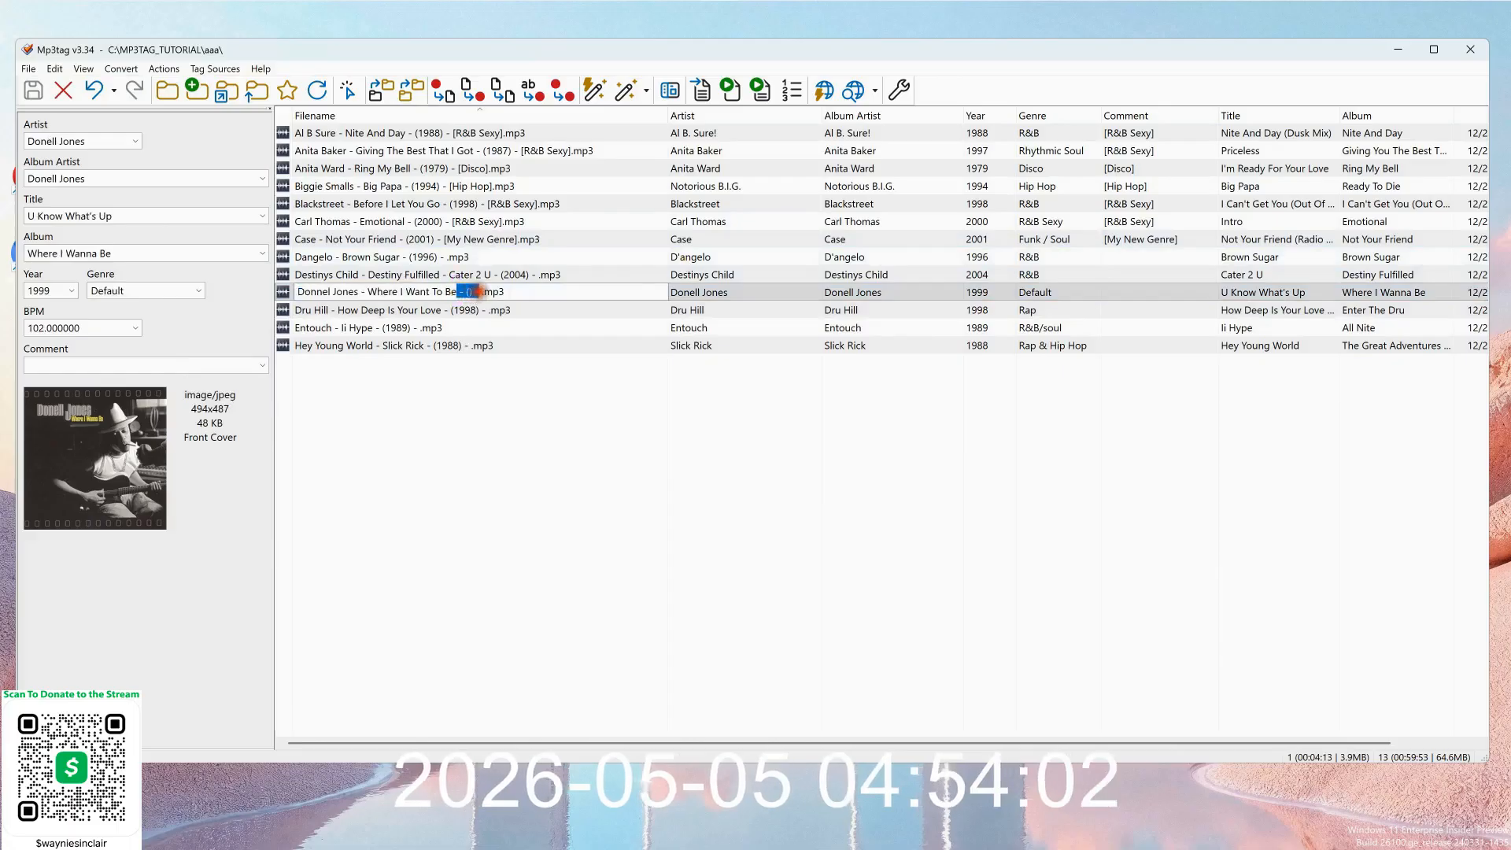
{"action": "key", "text": "Delete"}
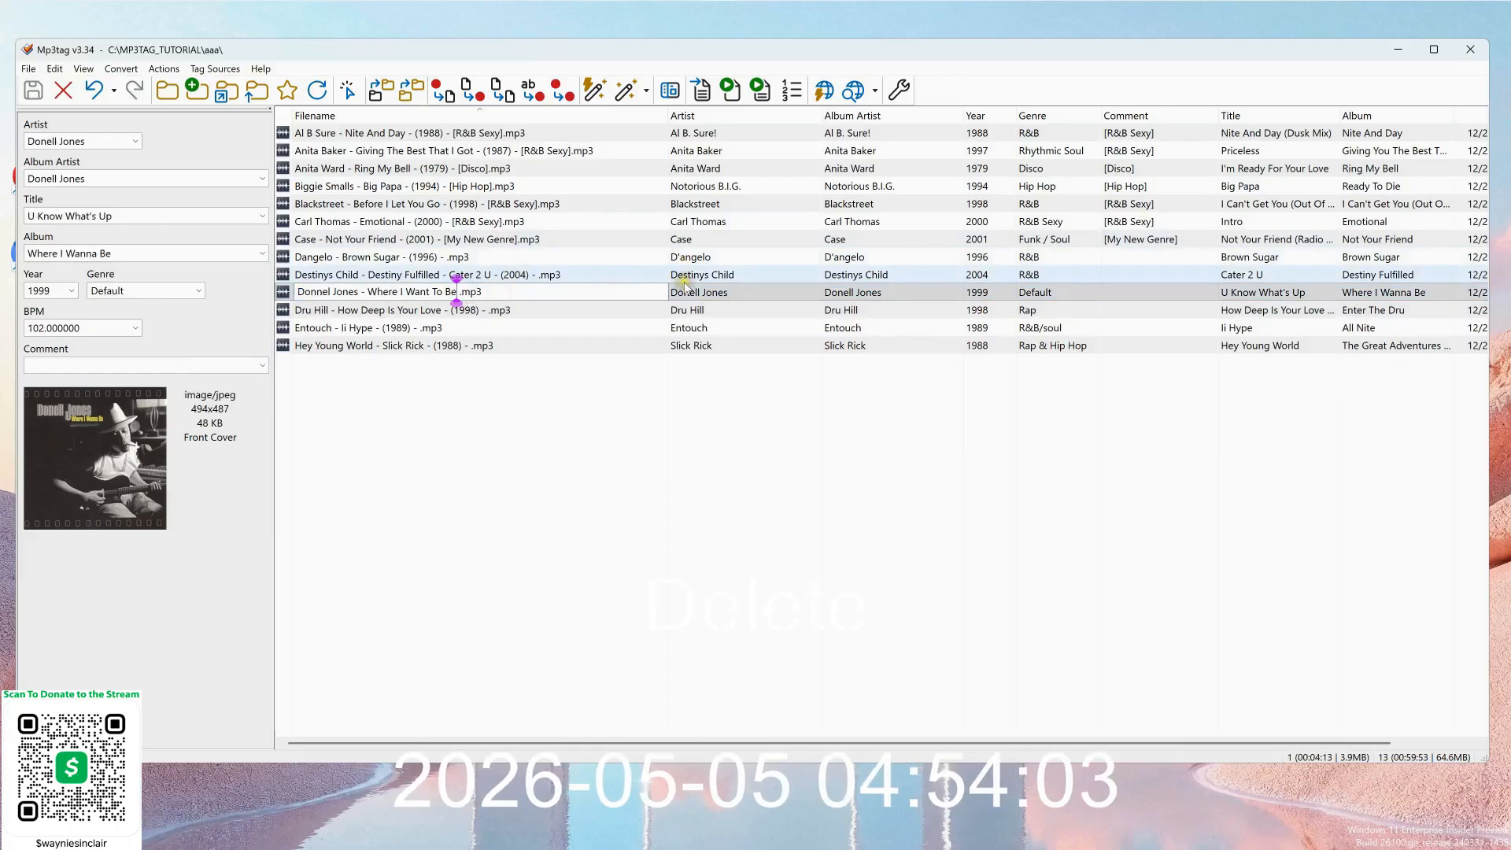
{"action": "left_click", "coordinate": [556, 372]}
{"action": "left_click", "coordinate": [465, 296]}
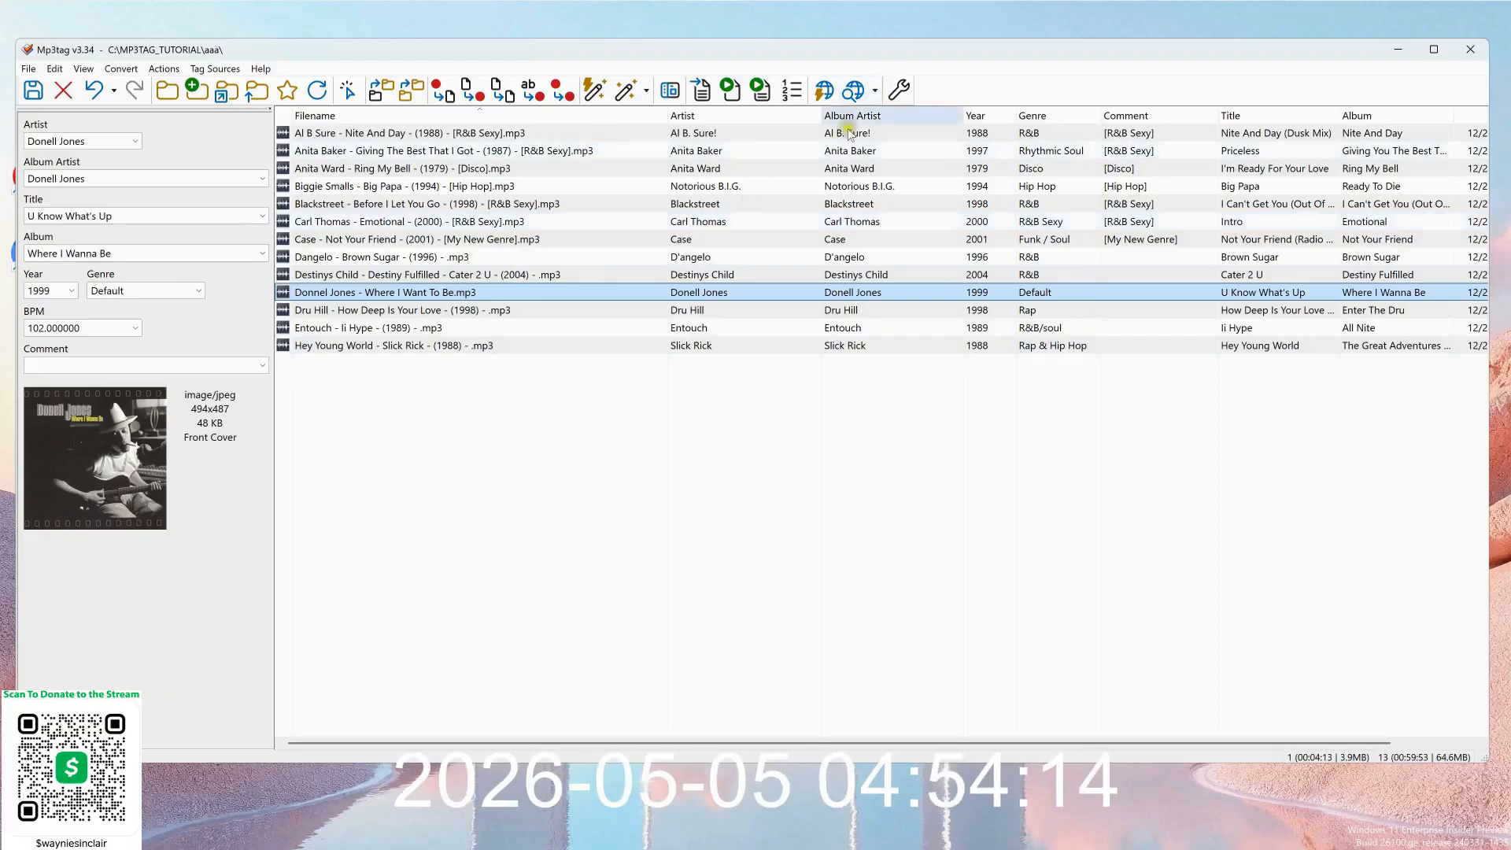
For the Hey Young World file, set the tag-to-filename format string to %_filename% - (%year%) - %genre%.
{"action": "left_click", "coordinate": [492, 347]}
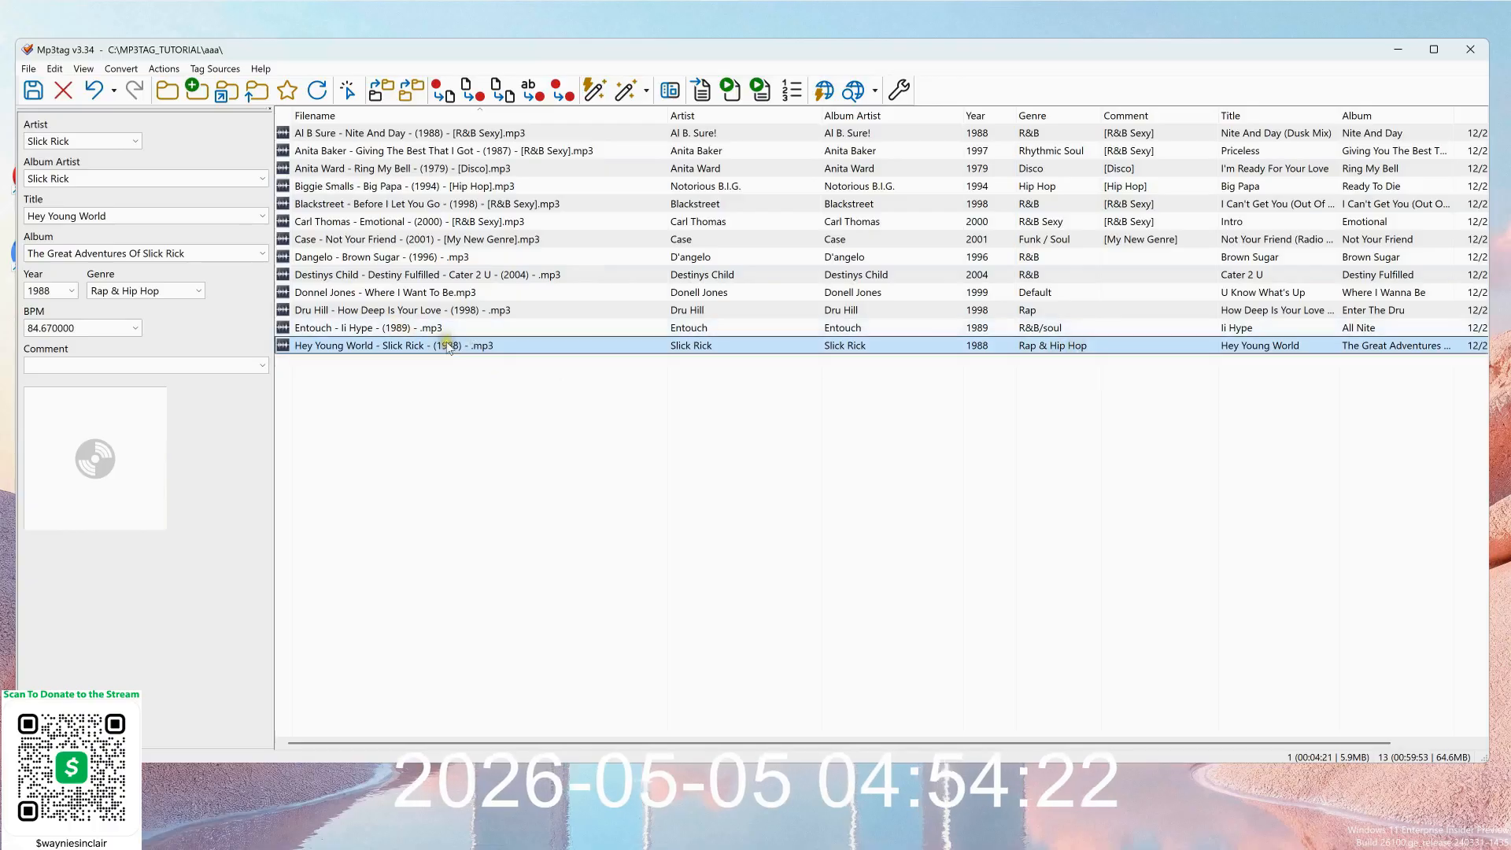
{"action": "left_click", "coordinate": [444, 91]}
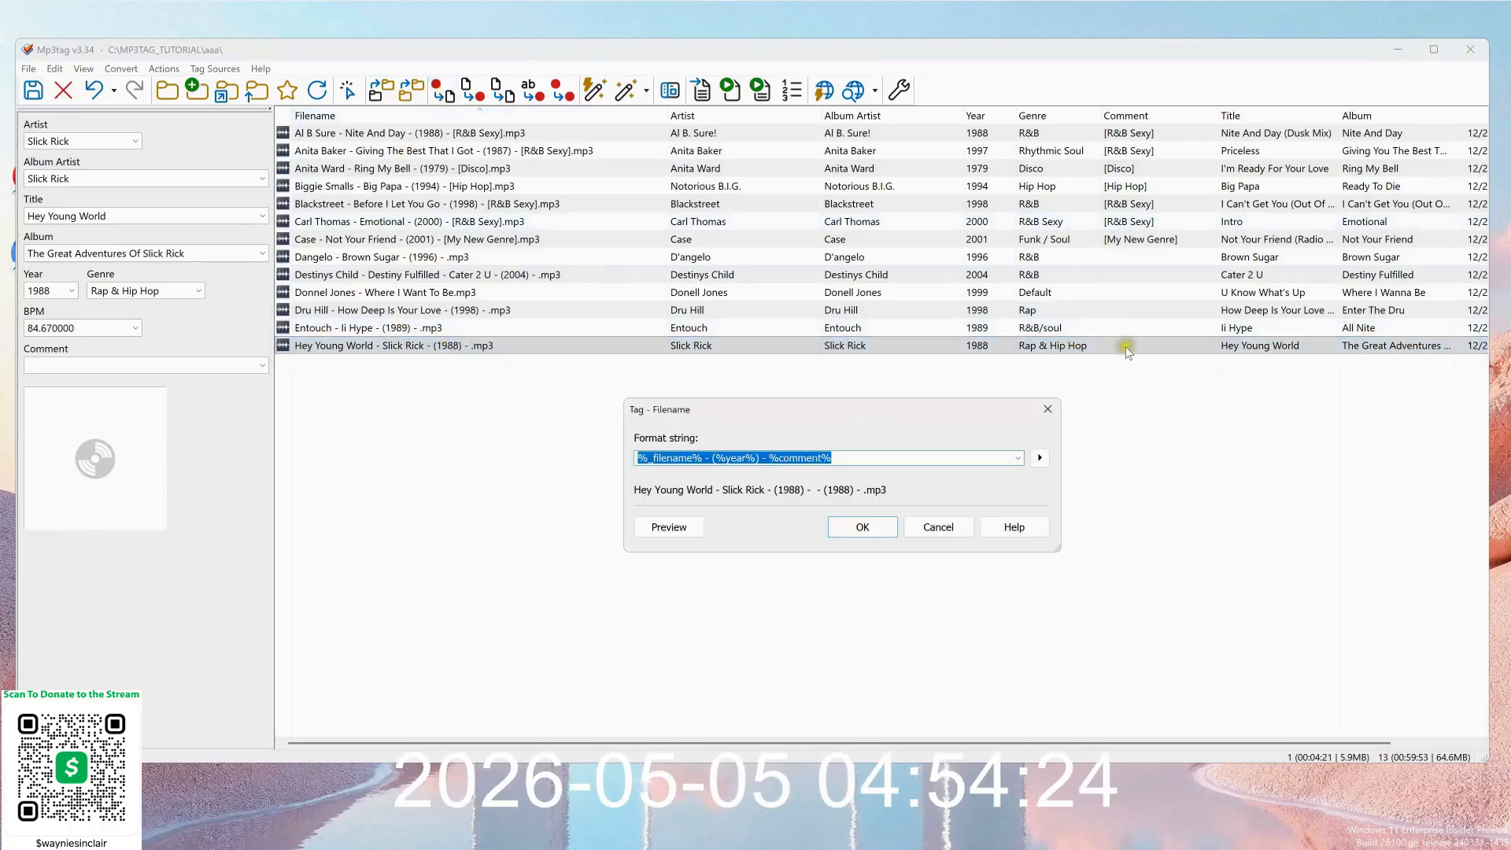
{"action": "left_click", "coordinate": [784, 457]}
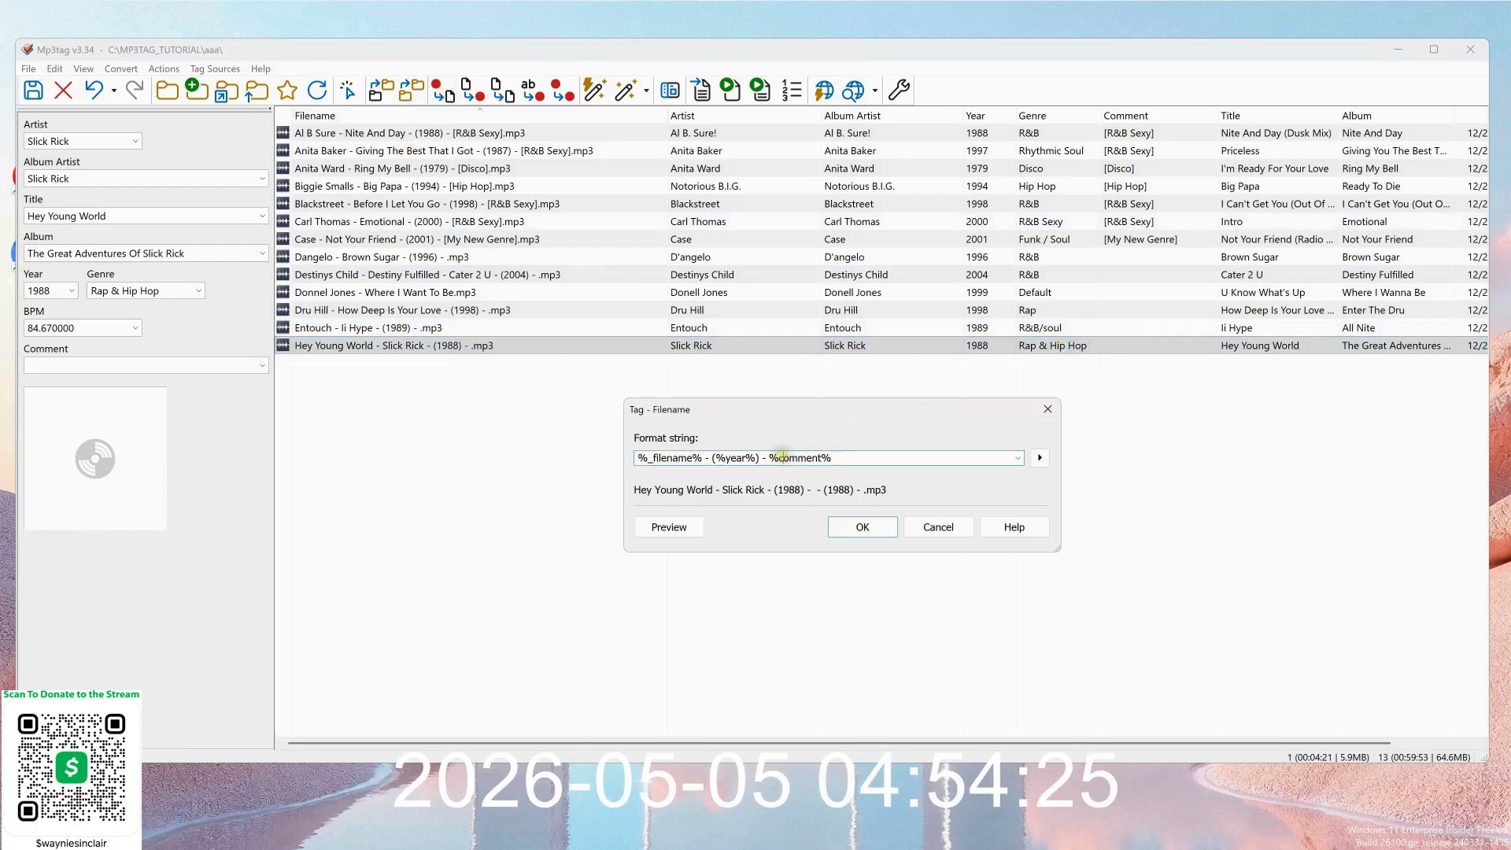
{"action": "left_click_drag", "start_coordinate": [779, 457], "coordinate": [824, 458]}
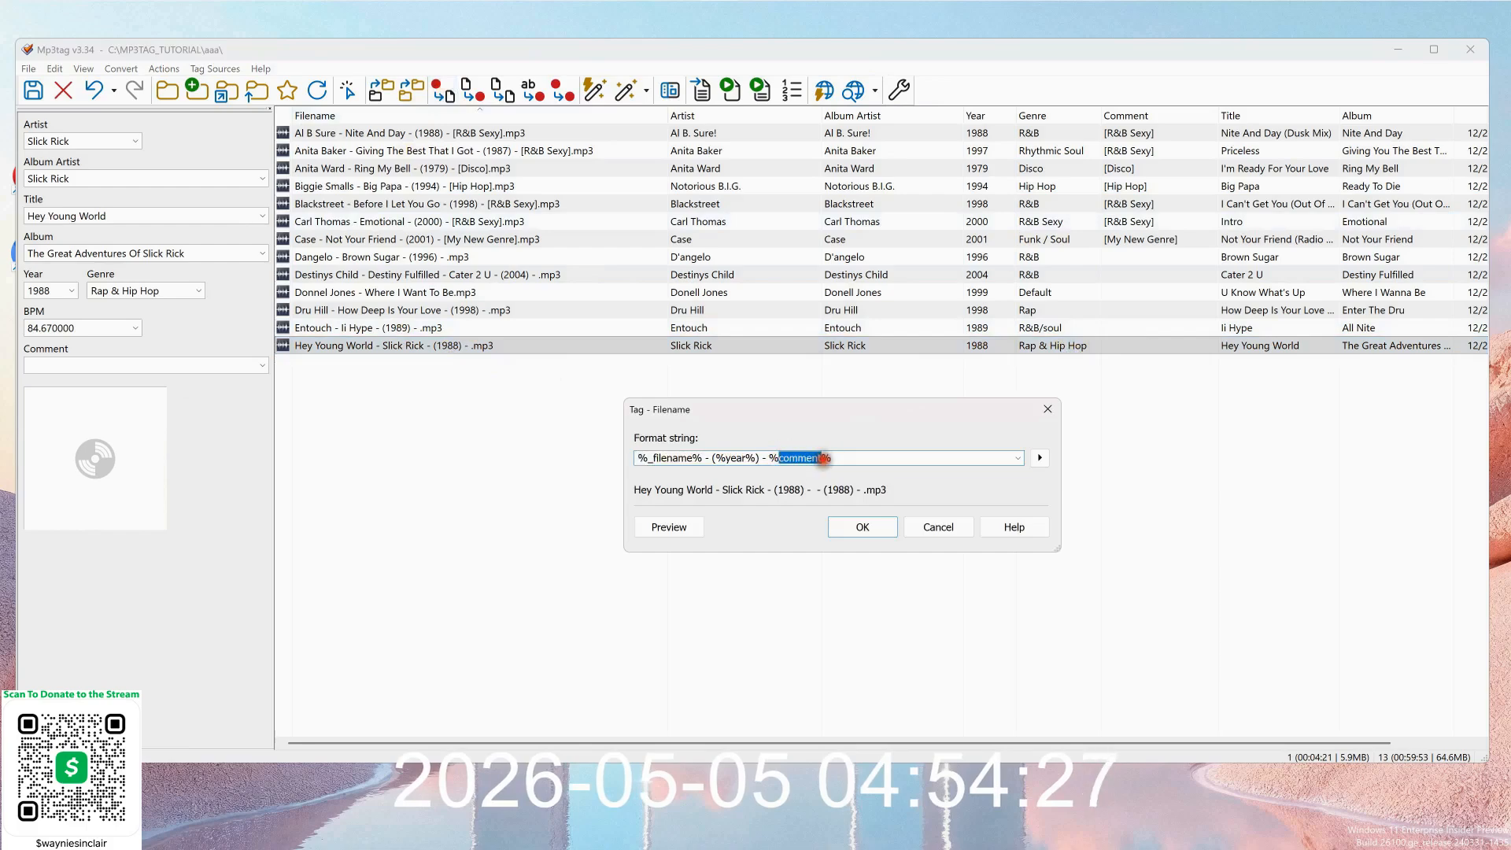
{"action": "type", "text": "ge"}
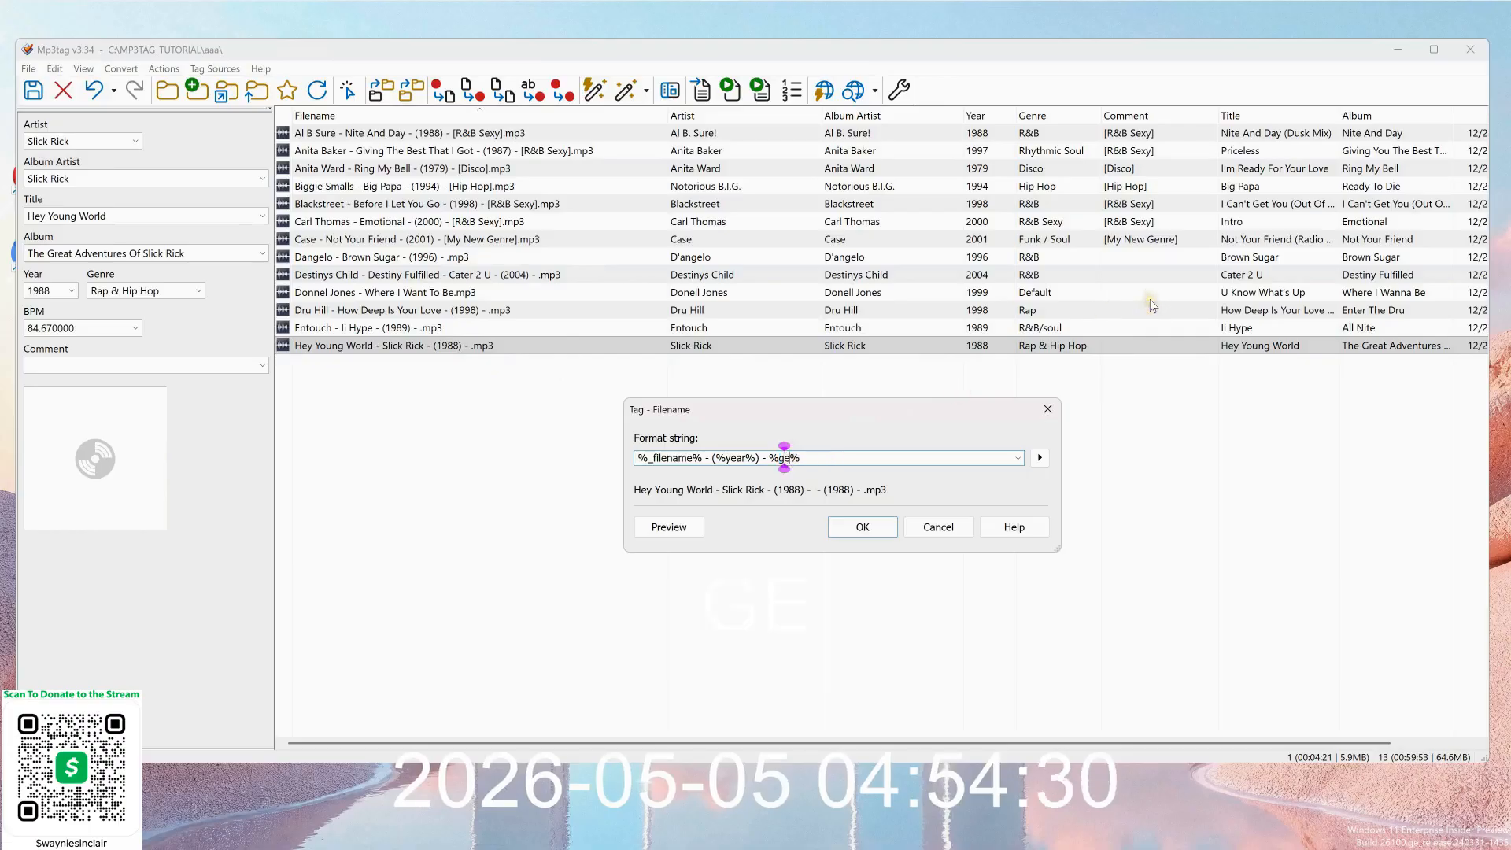
{"action": "type", "text": "nre"}
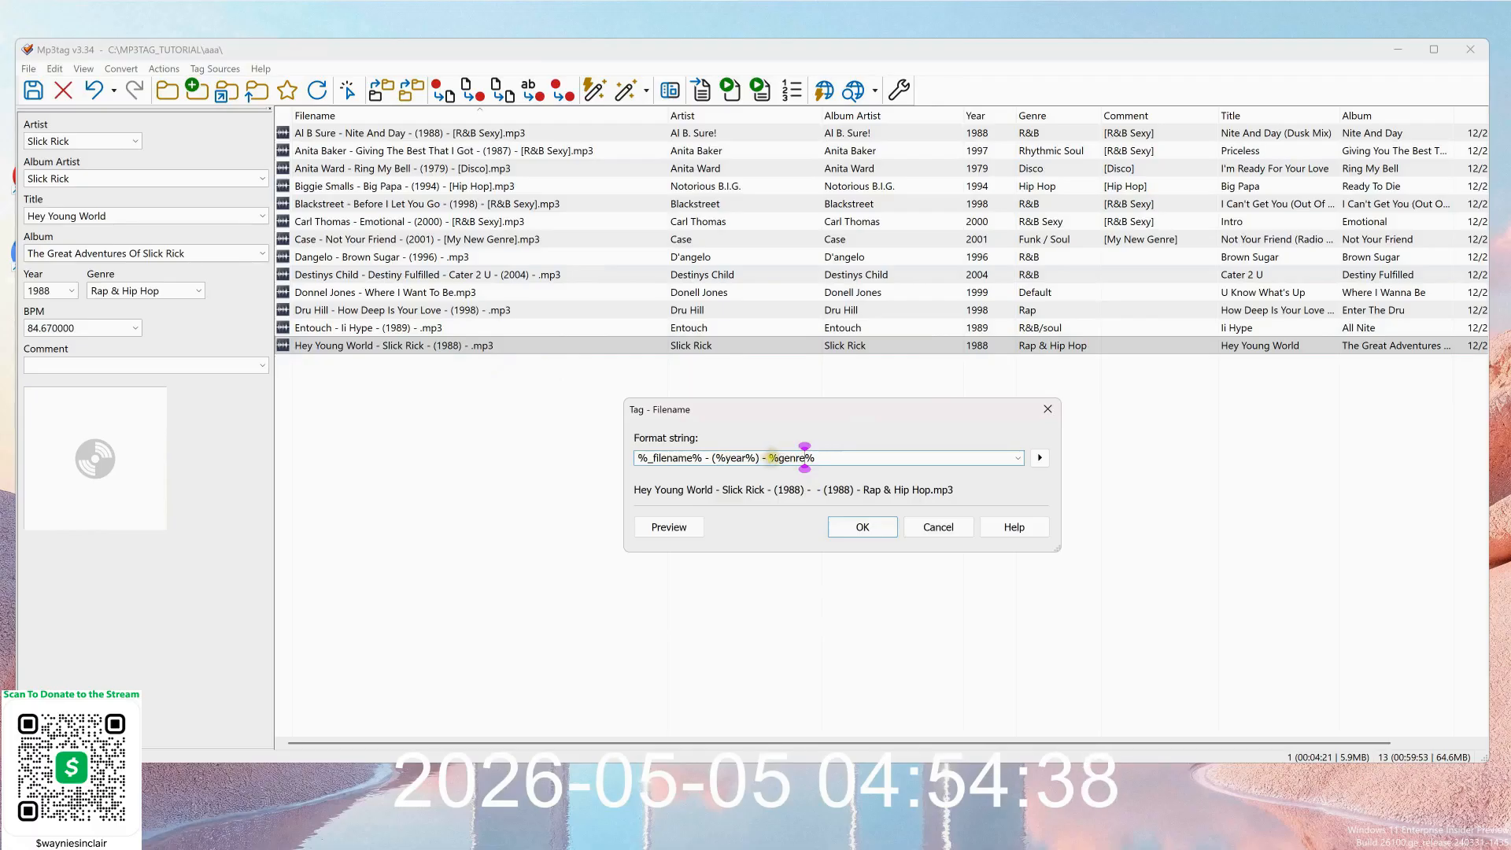
Try enclosing %genre% in square brackets in the format string, and remove the brackets again.
{"action": "left_click", "coordinate": [769, 457]}
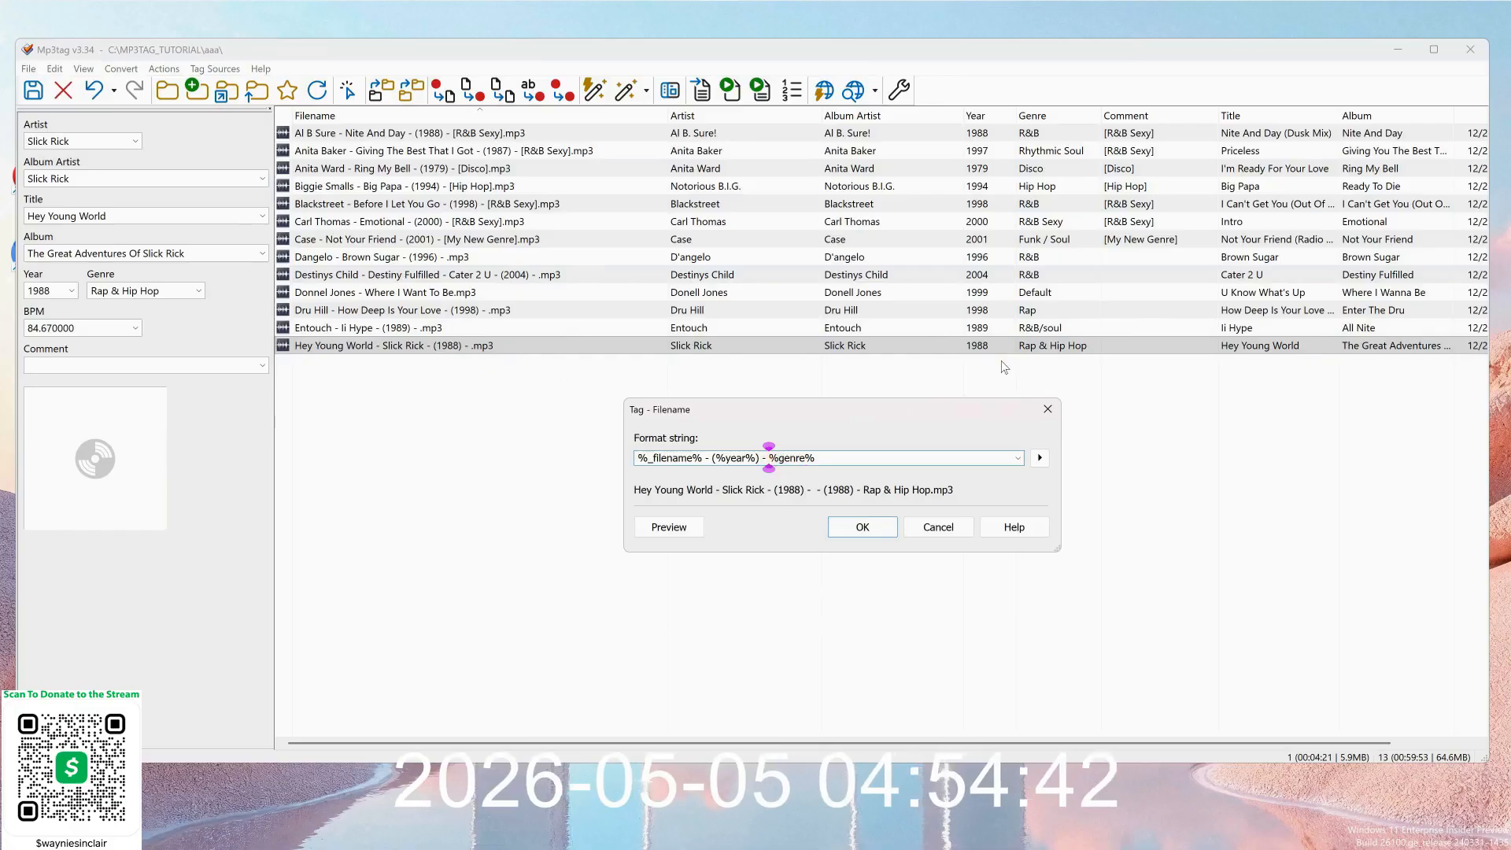
{"action": "type", "text": "["}
{"action": "key", "text": "End"}
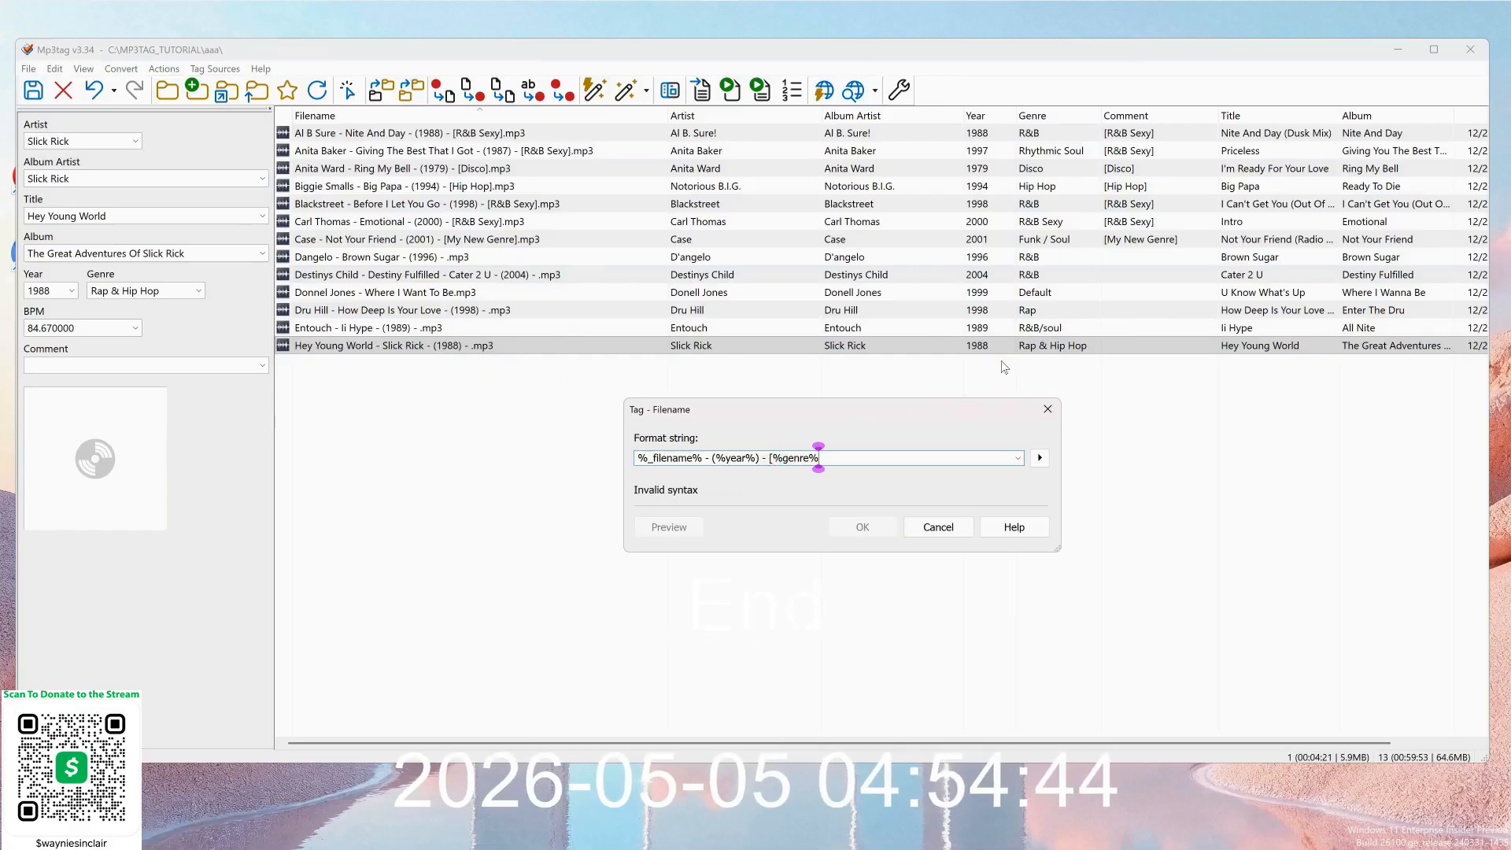
{"action": "type", "text": "]"}
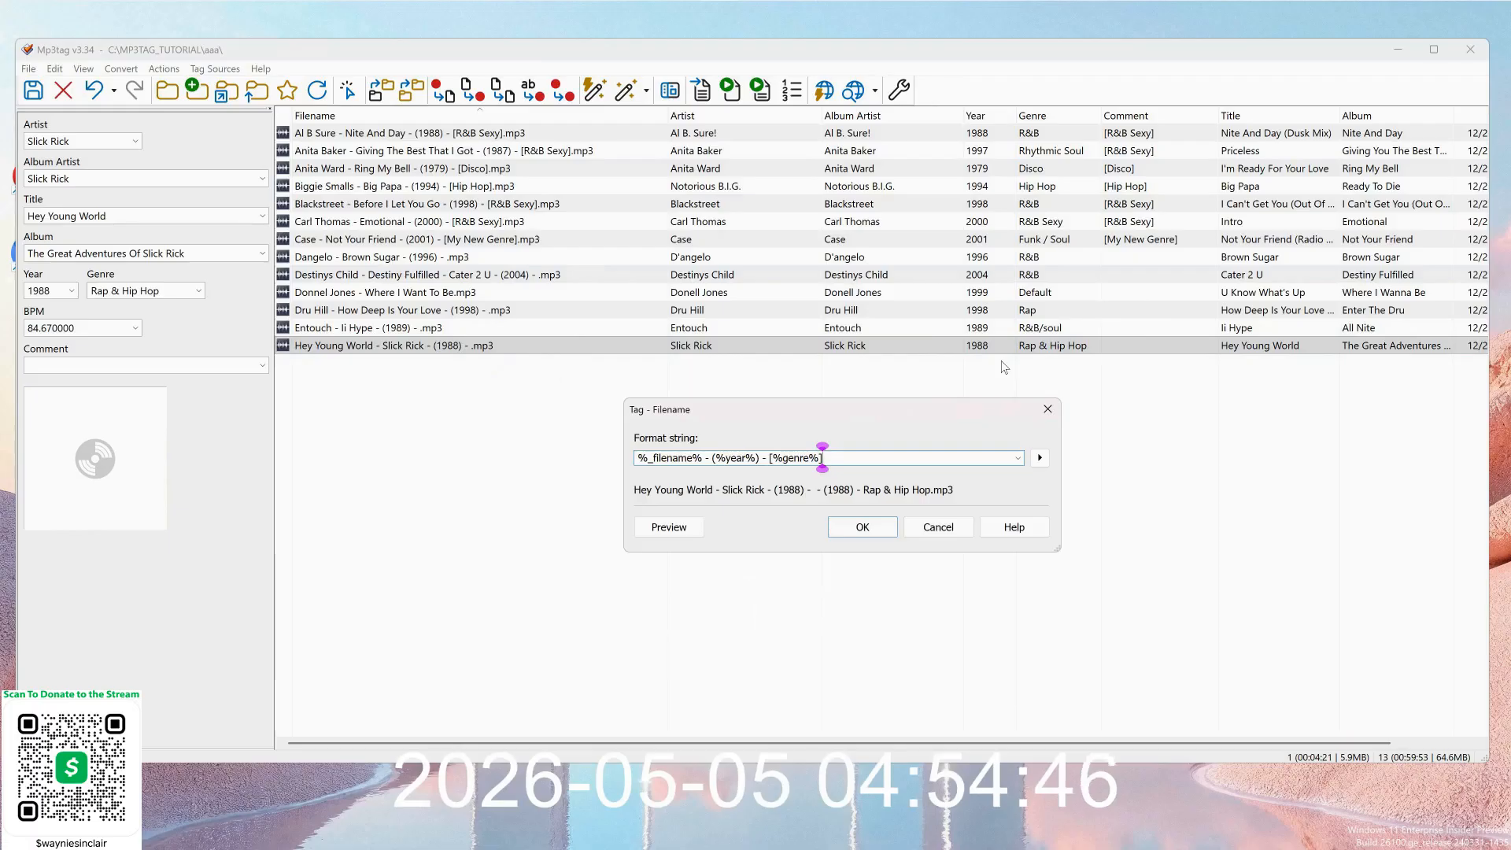
{"action": "key", "text": "BackSpace"}
{"action": "key", "text": "Left"}
{"action": "key", "text": "Left"}
{"action": "key", "text": "Left"}
{"action": "key", "text": "Left"}
{"action": "key", "text": "Left"}
{"action": "key", "text": "Left"}
{"action": "key", "text": "Left"}
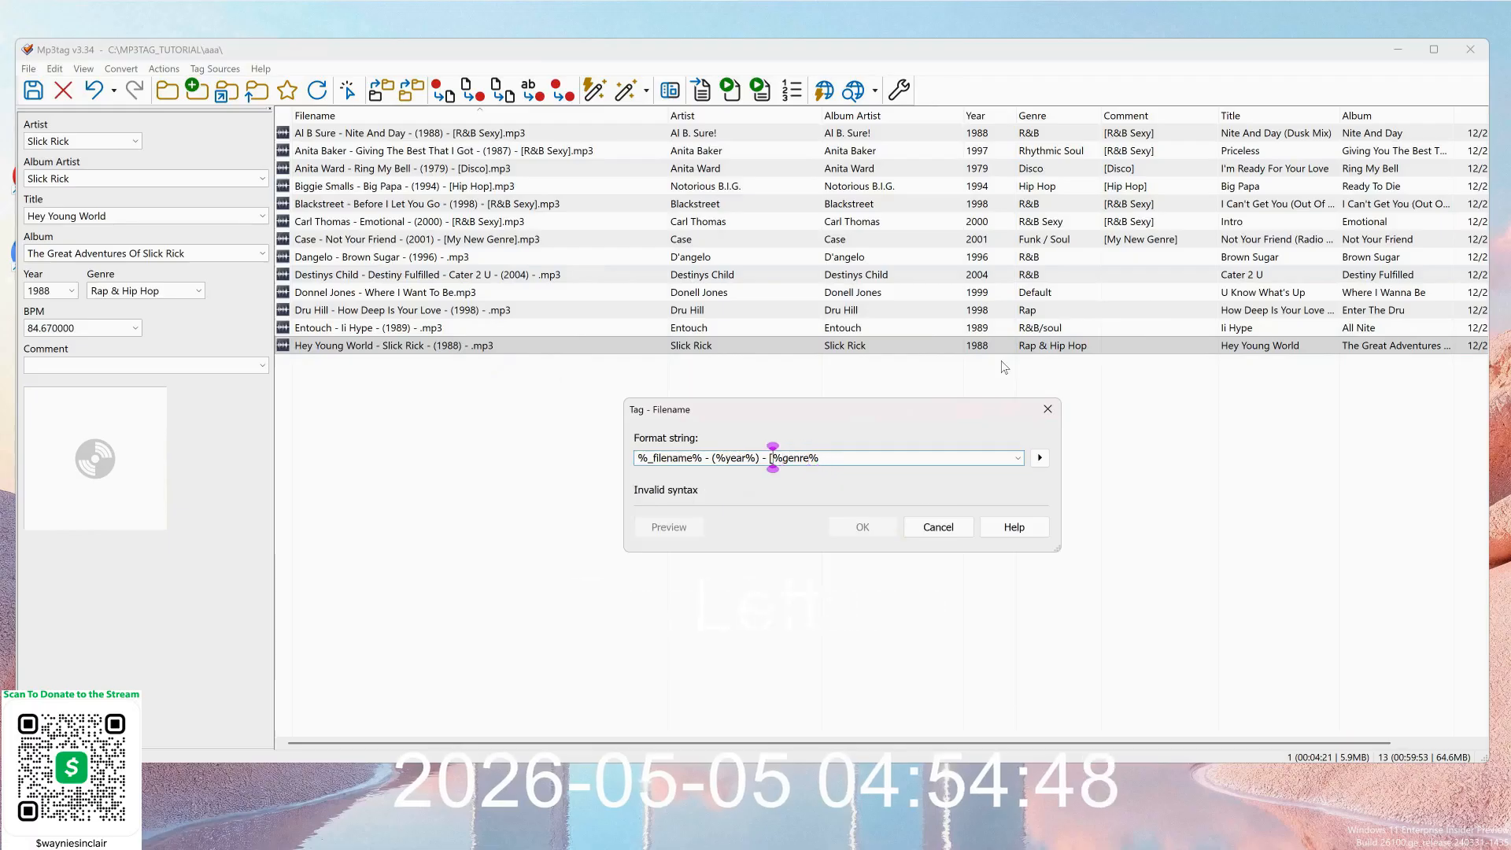
{"action": "key", "text": "Delete"}
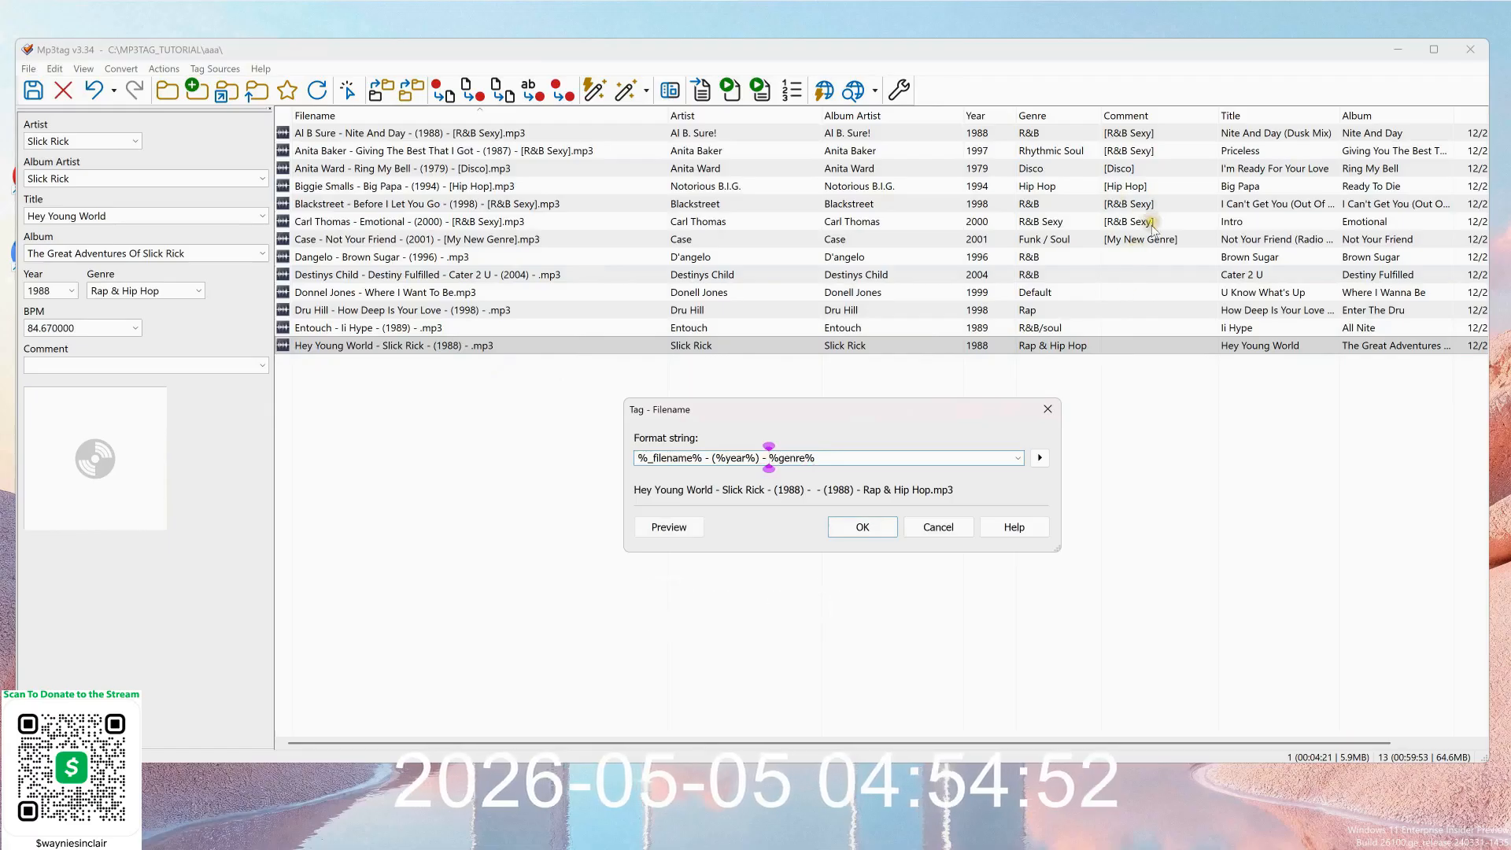
Apply the conversion to the Hey Young World file, and strip its name back to "Hey Young World - Slick Rick".
{"action": "left_click", "coordinate": [866, 528]}
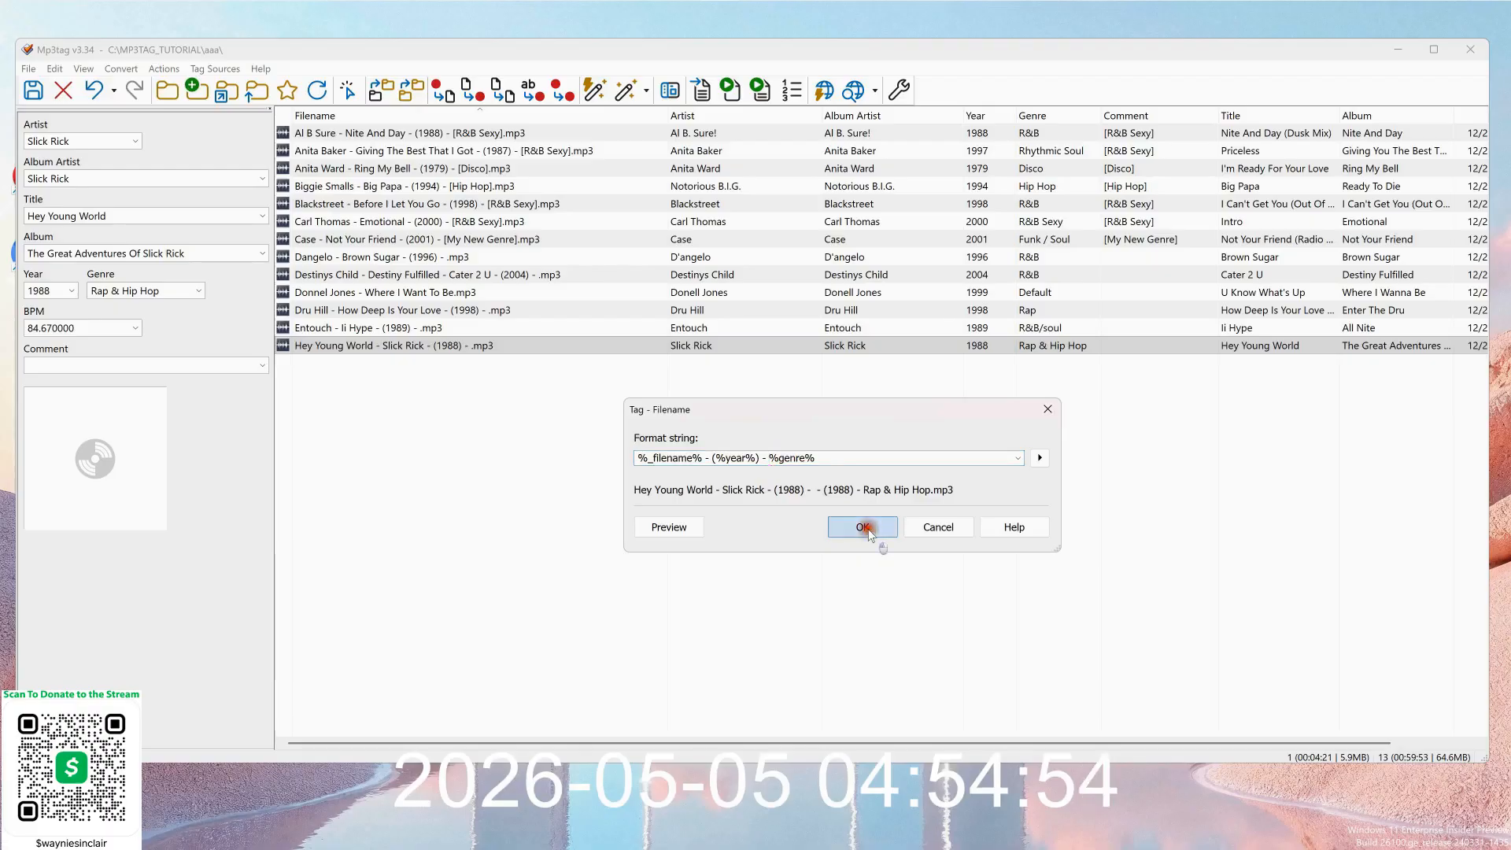
{"action": "left_click", "coordinate": [482, 346]}
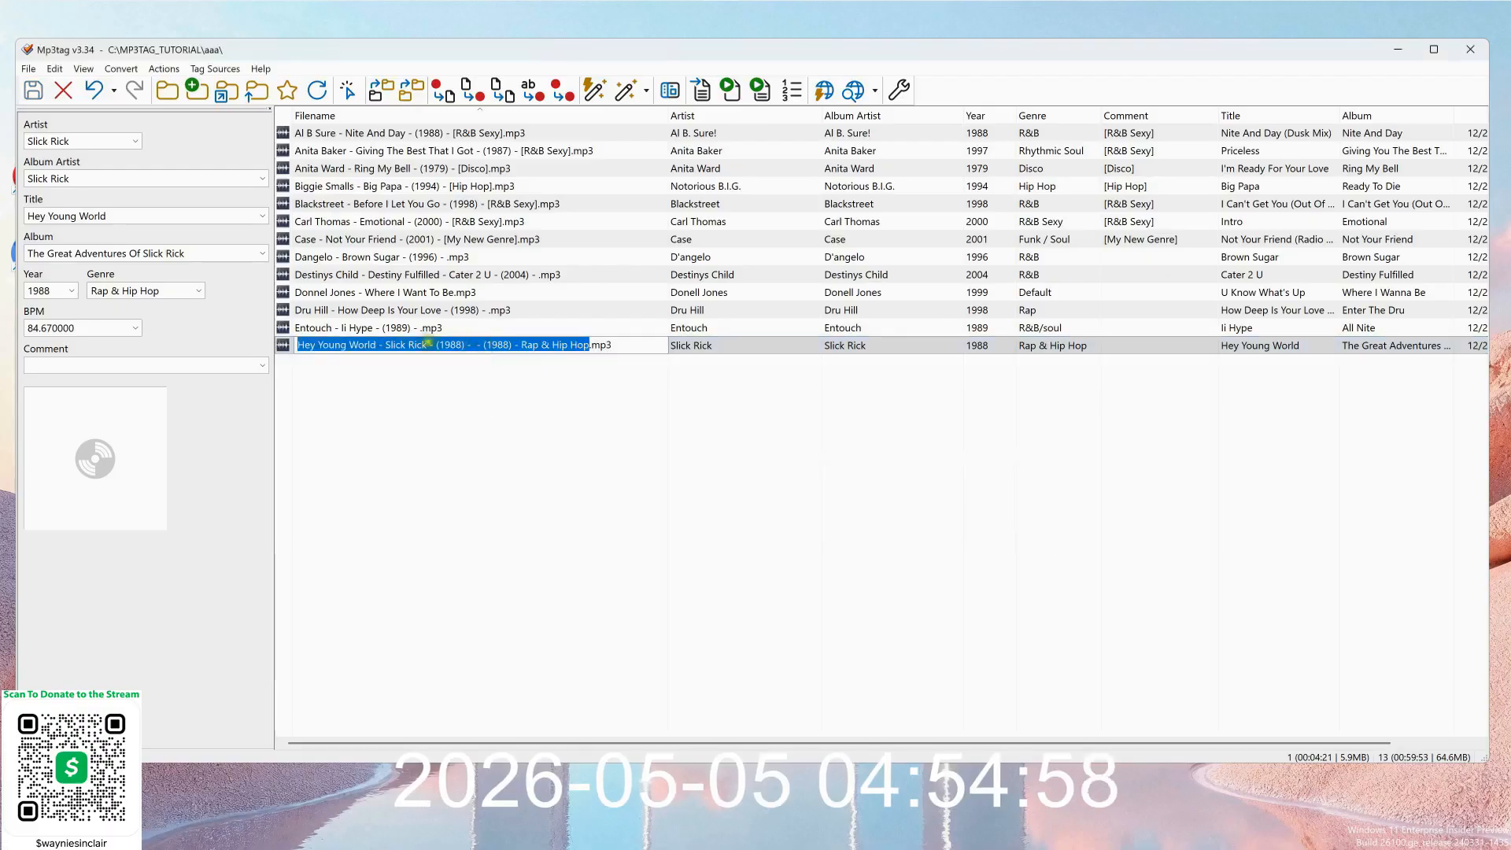
{"action": "left_click", "coordinate": [431, 345]}
{"action": "left_click_drag", "start_coordinate": [430, 344], "coordinate": [559, 345]}
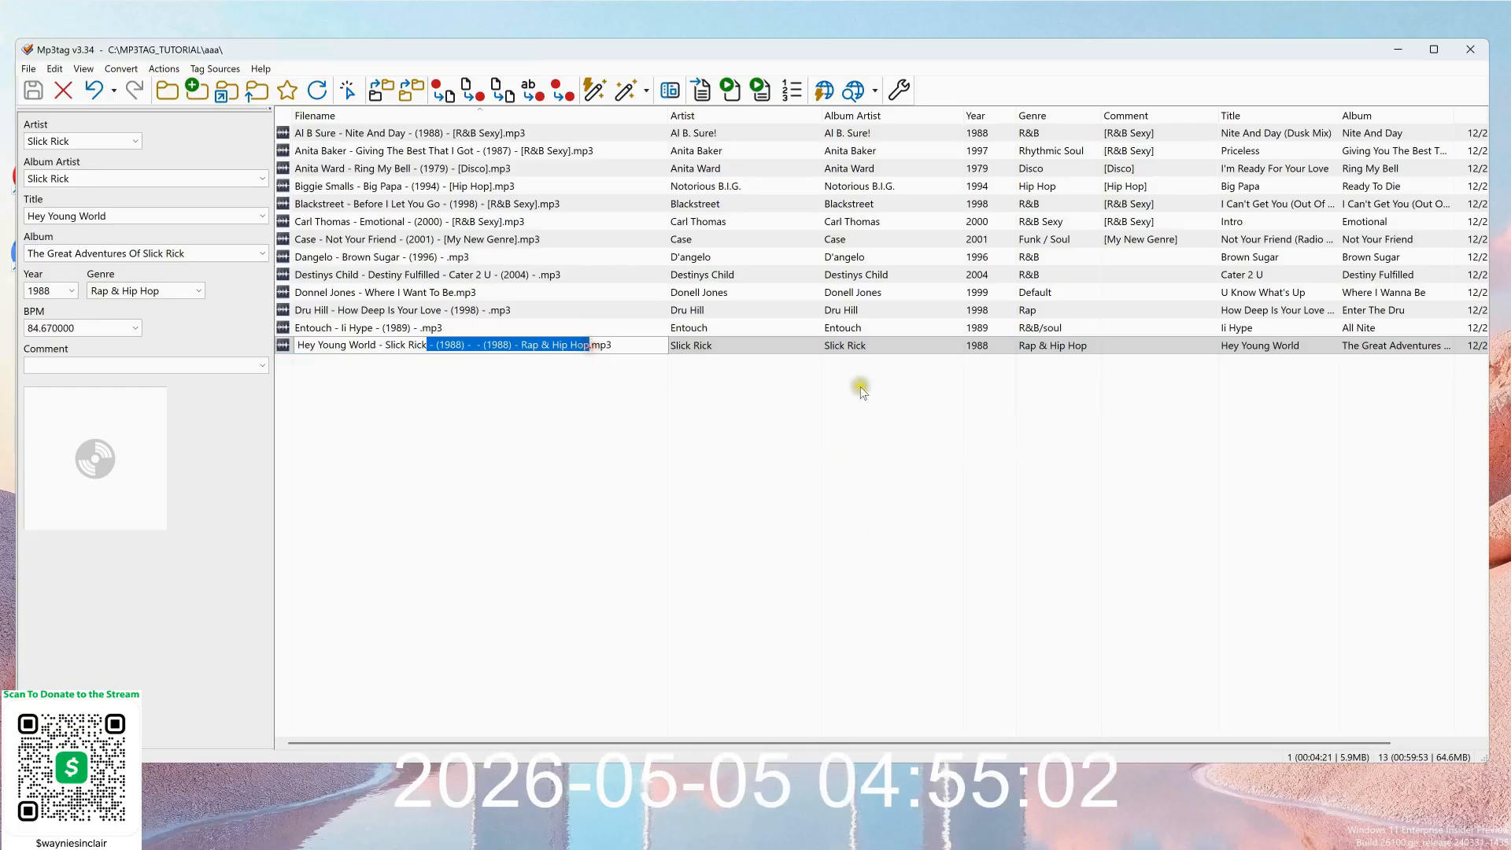
{"action": "key", "text": "Delete"}
{"action": "left_click", "coordinate": [480, 372]}
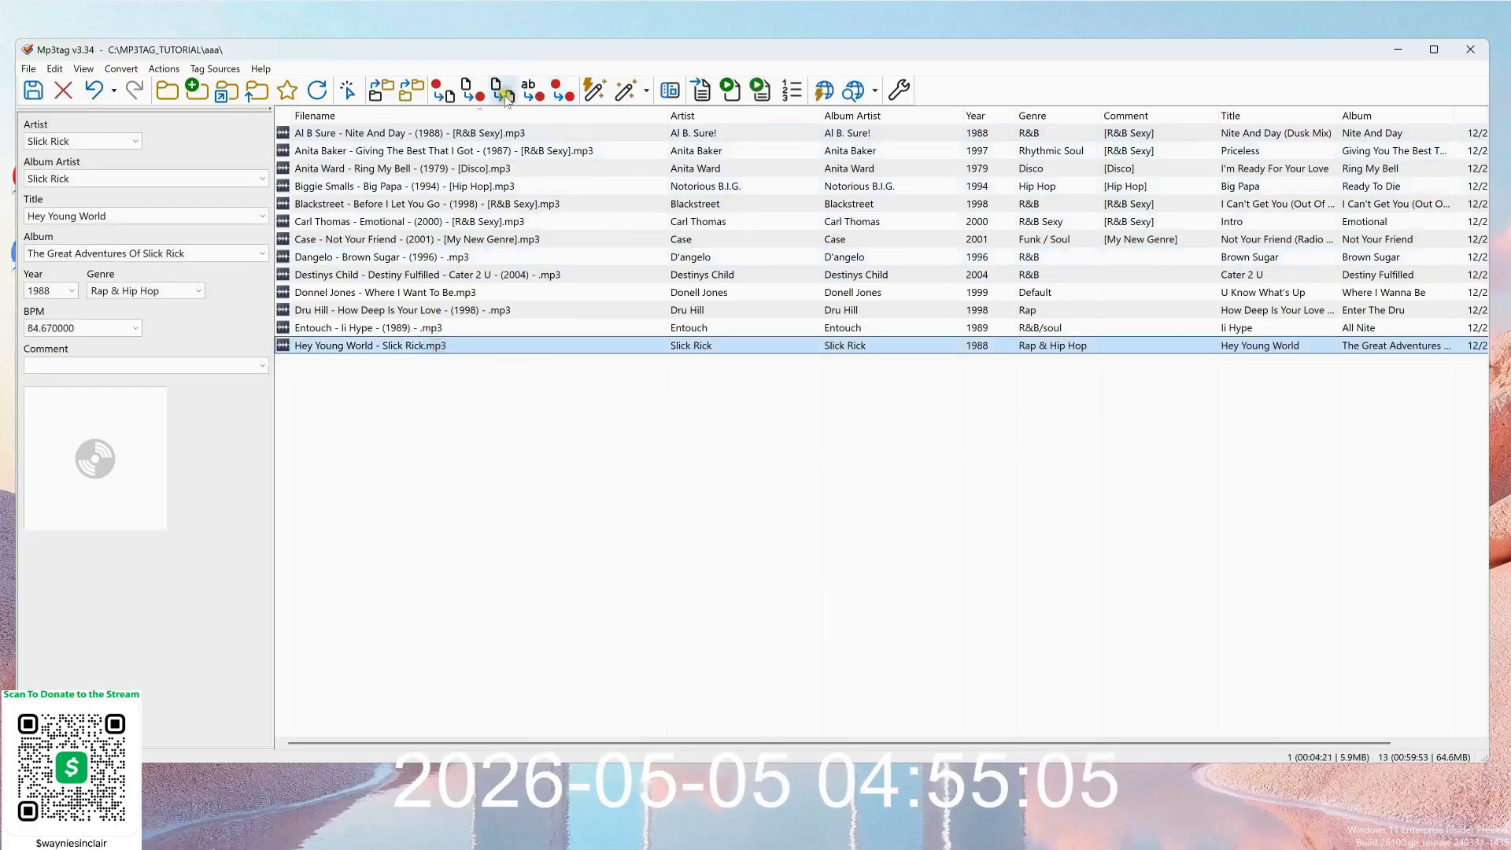
Append year and genre to the Hey Young World file name using the format %_filename% - (%year%) - %genre%.
{"action": "left_click", "coordinate": [443, 90]}
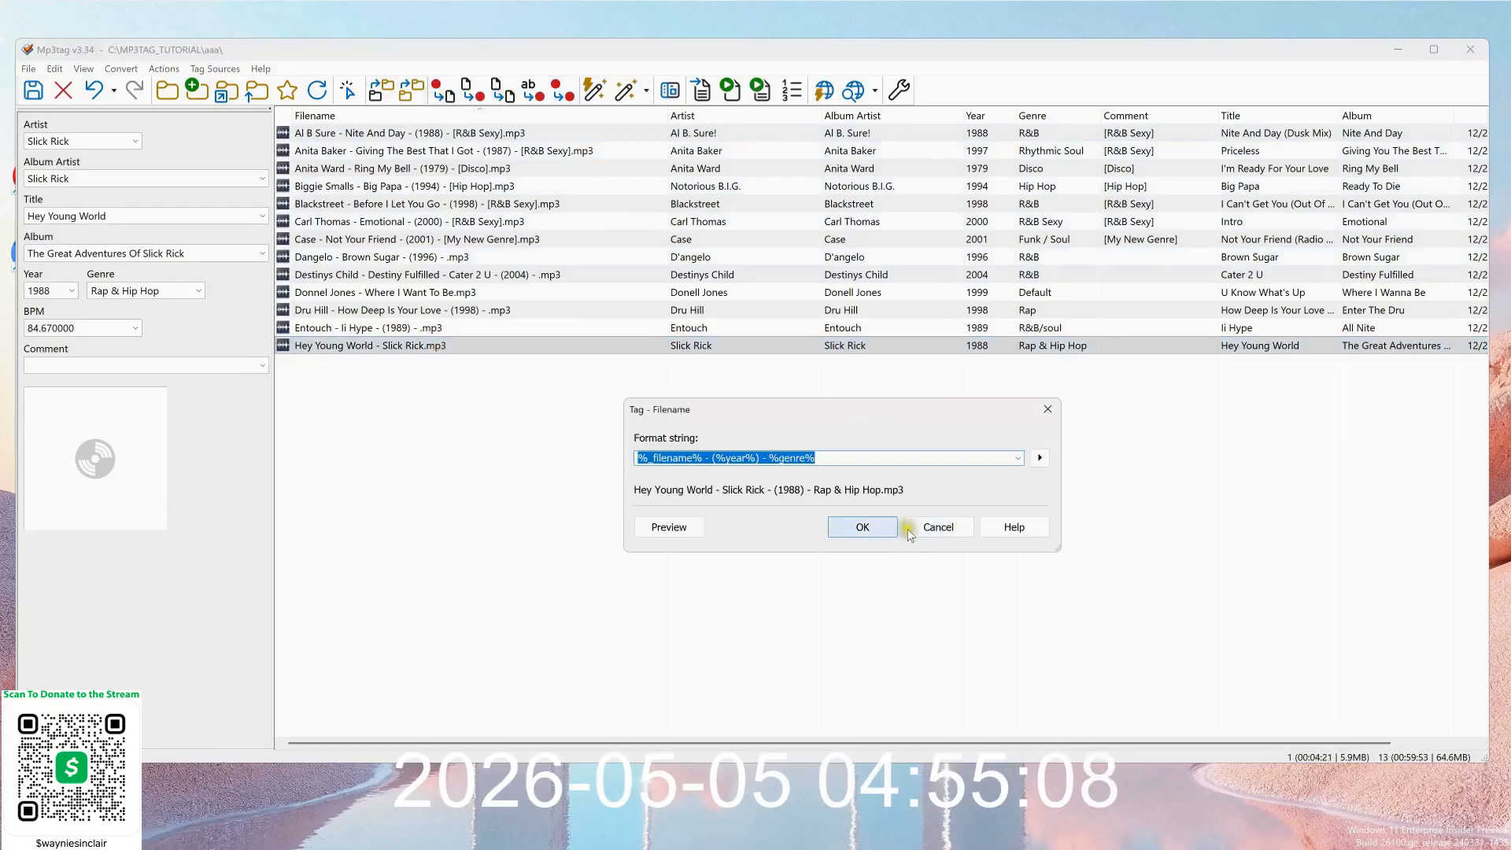
{"action": "left_click", "coordinate": [863, 526]}
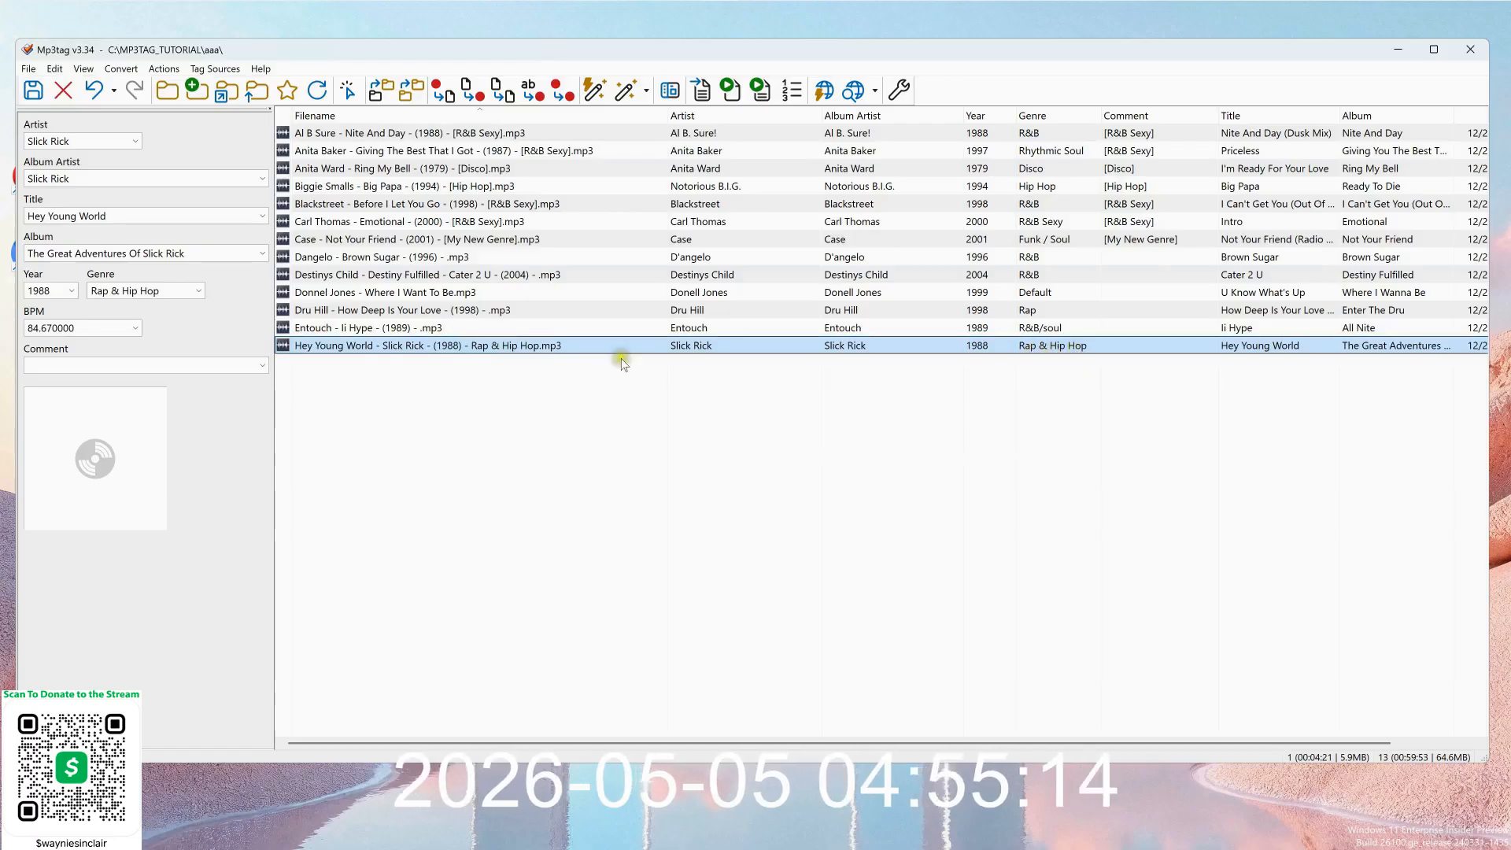
{"action": "left_click", "coordinate": [441, 91]}
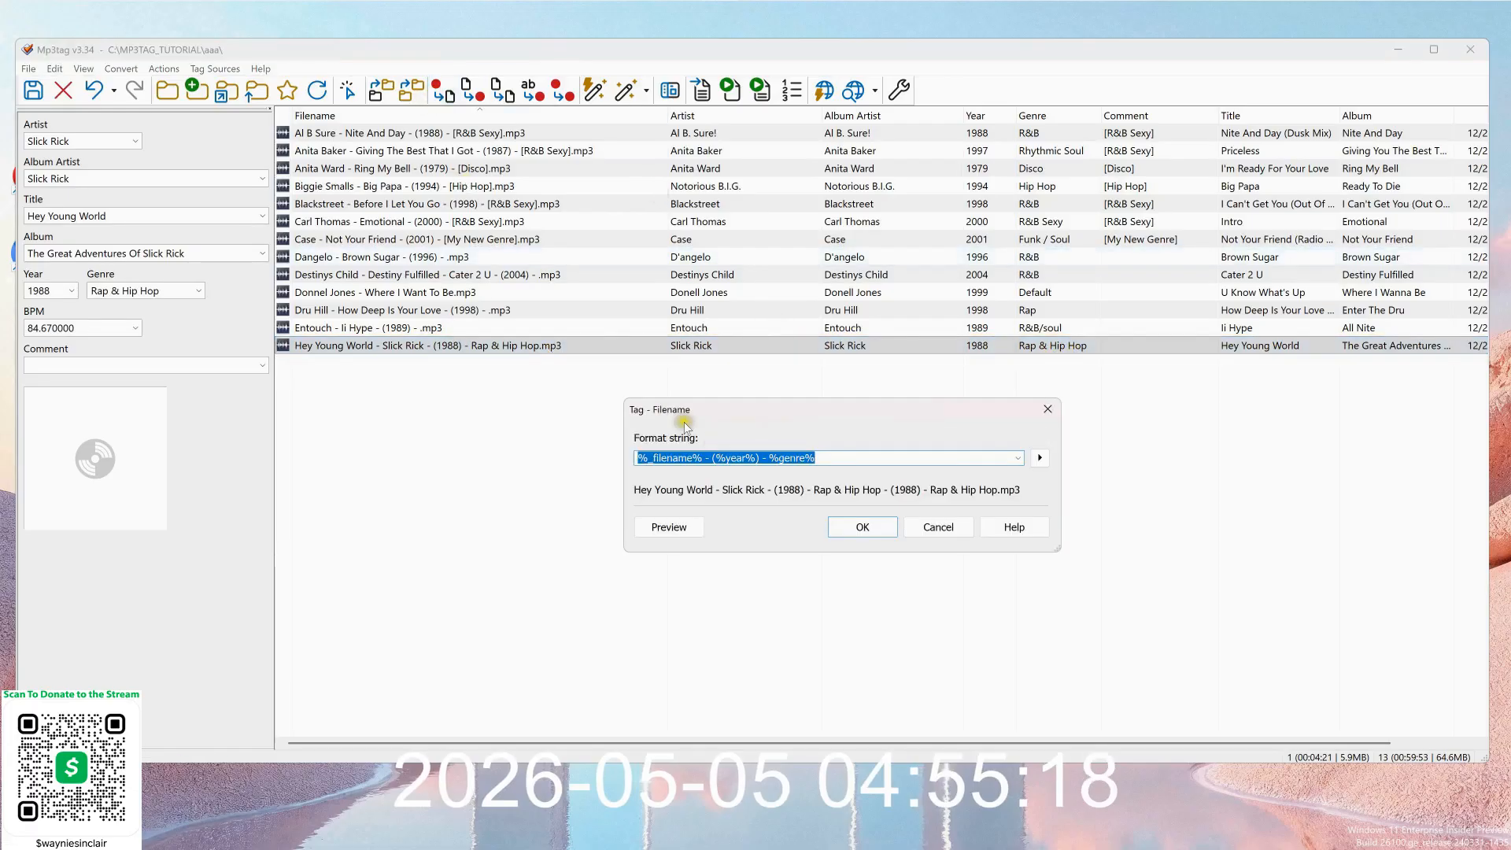
{"action": "left_click", "coordinate": [953, 528]}
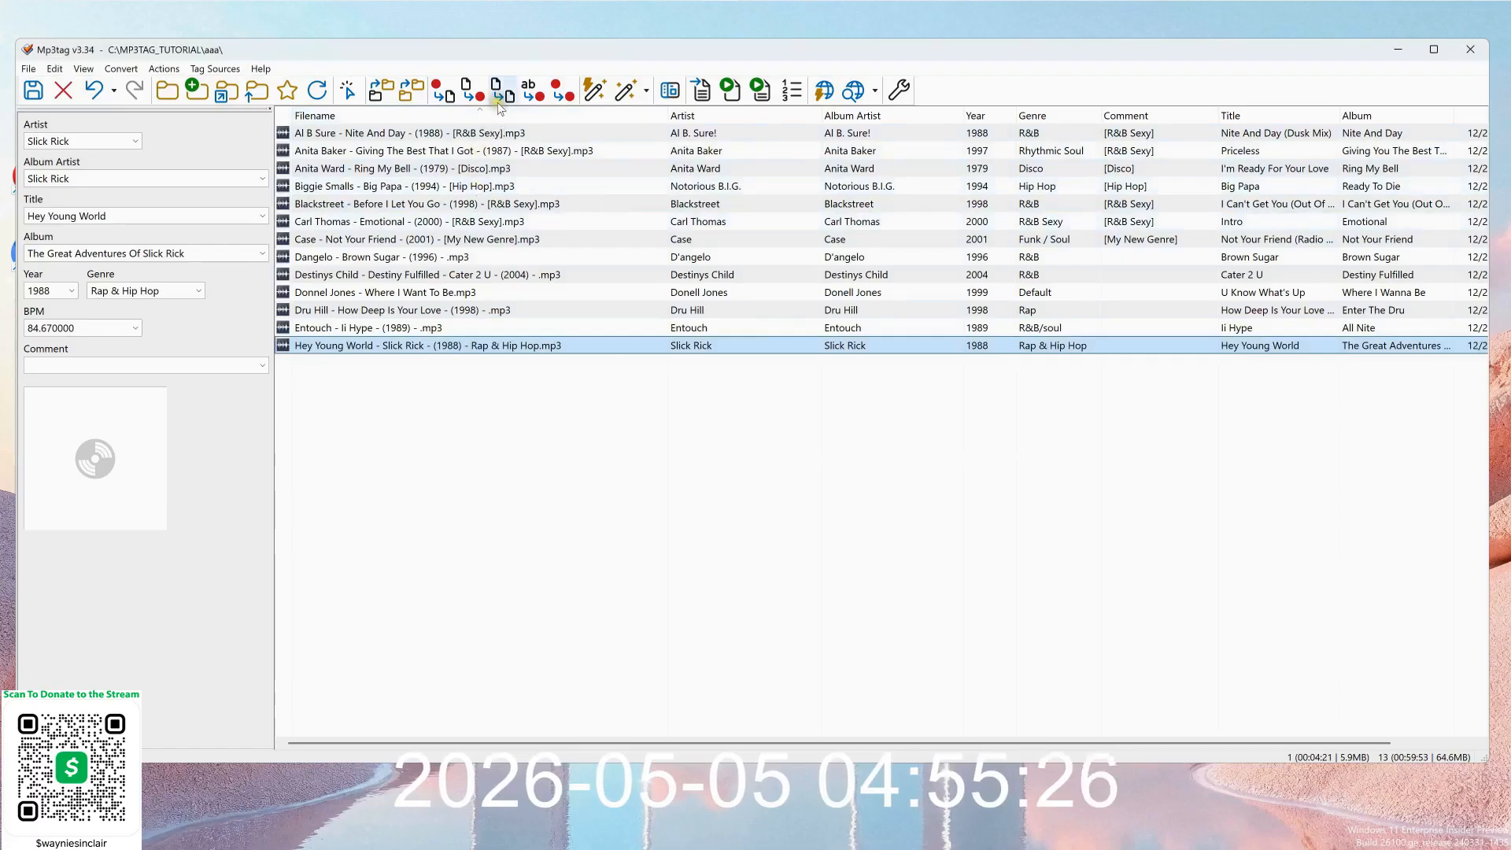
Sort the file list in turn by artist, year, title, comment, genre and modified date.
{"action": "left_click", "coordinate": [723, 117]}
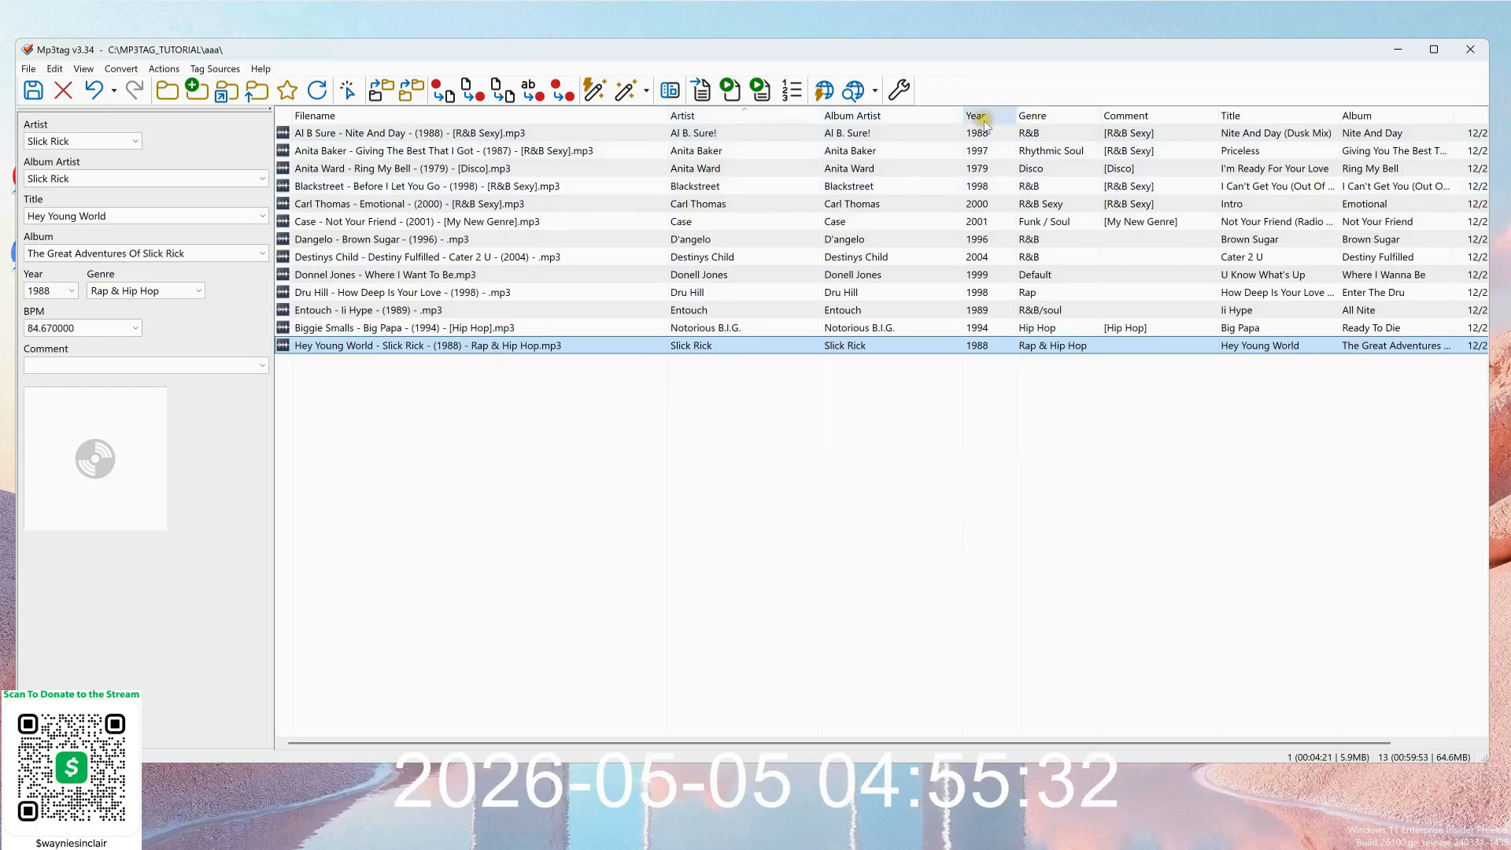
{"action": "left_click", "coordinate": [984, 122]}
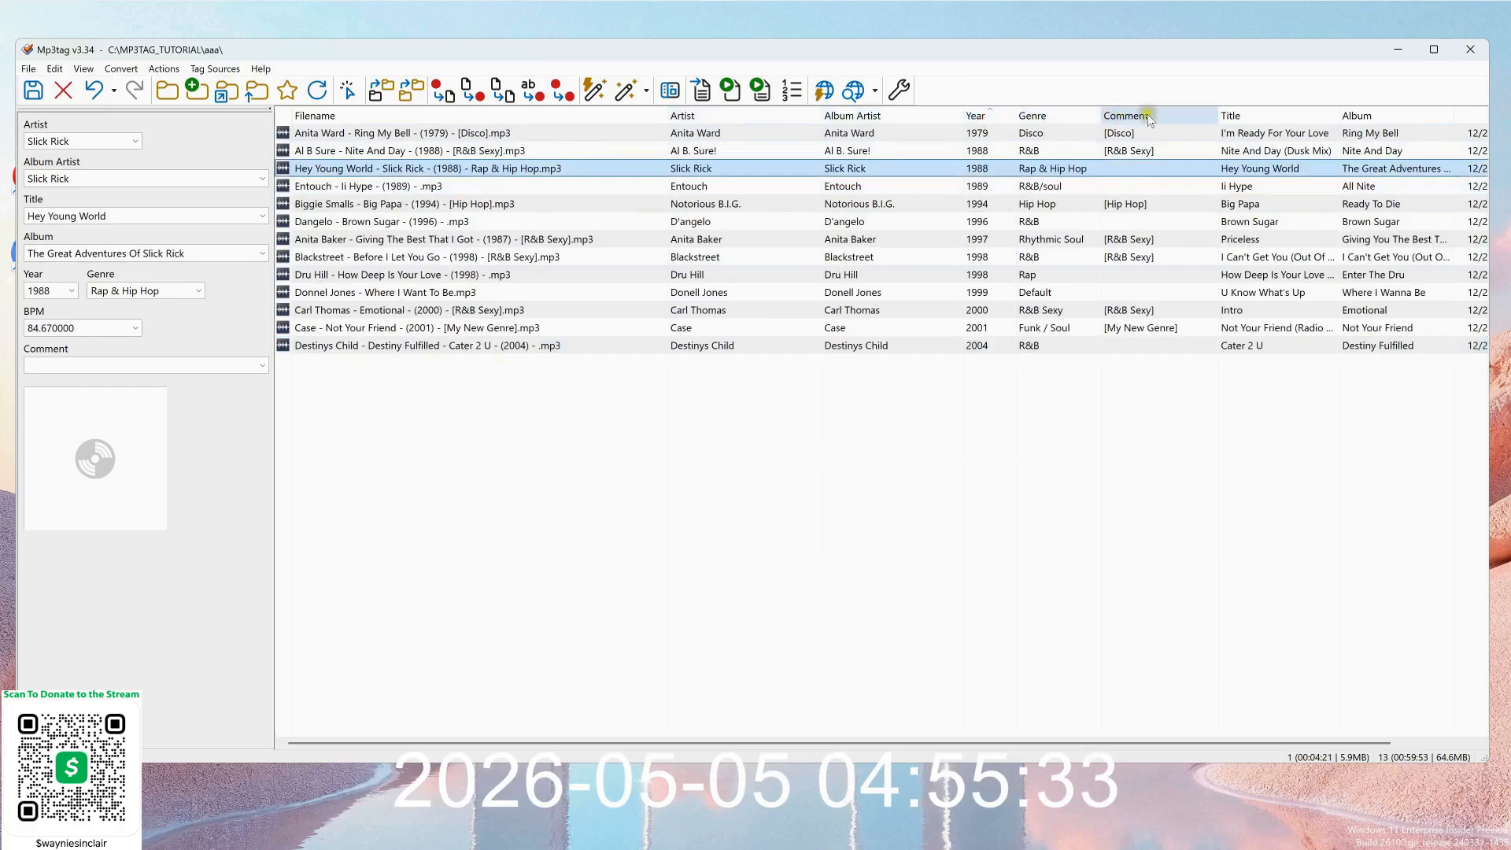
{"action": "left_click", "coordinate": [1254, 119]}
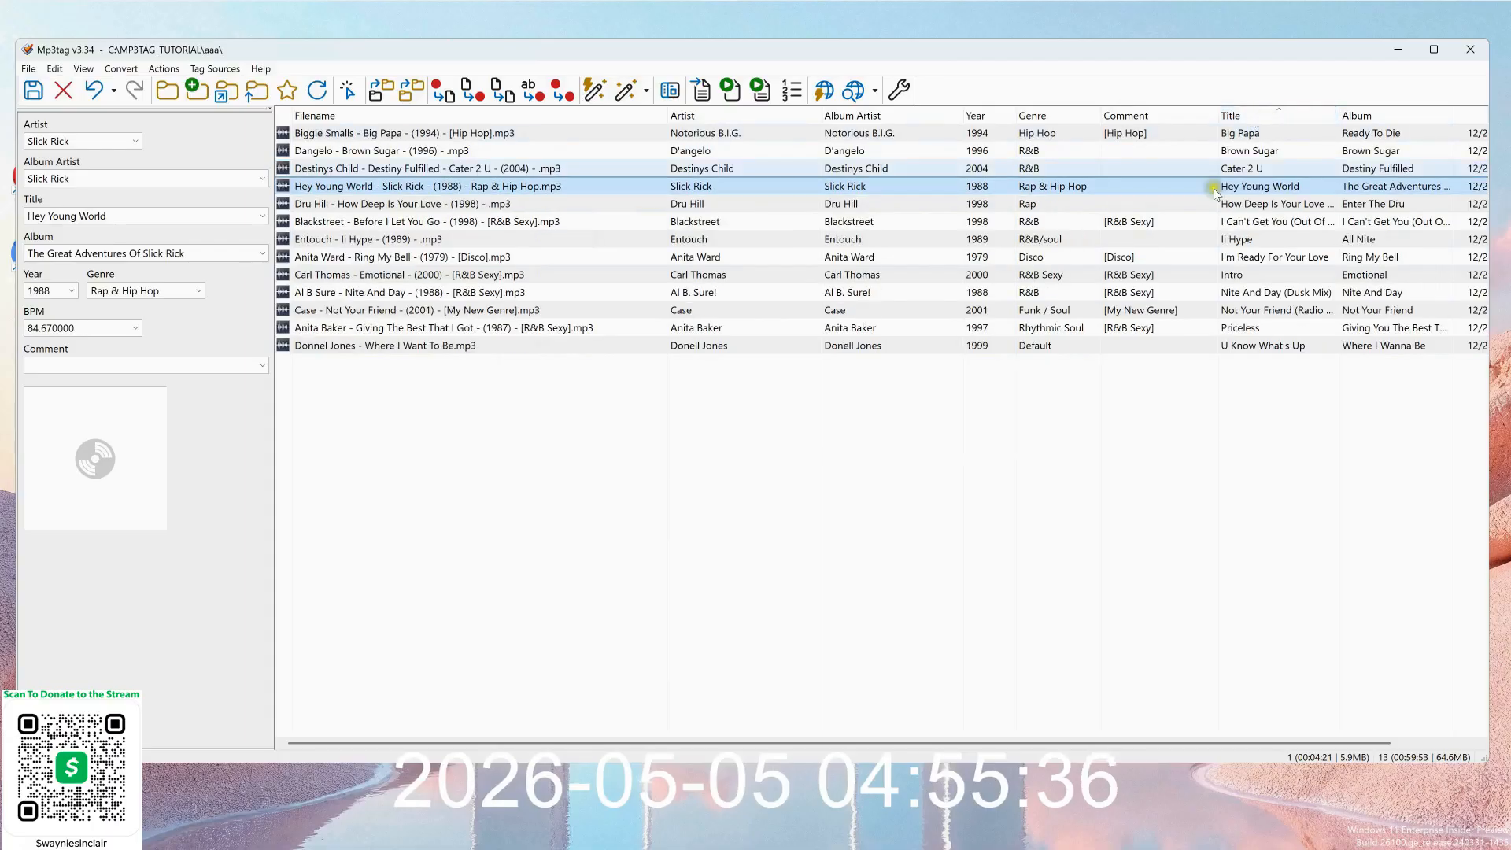
{"action": "left_click", "coordinate": [1137, 116]}
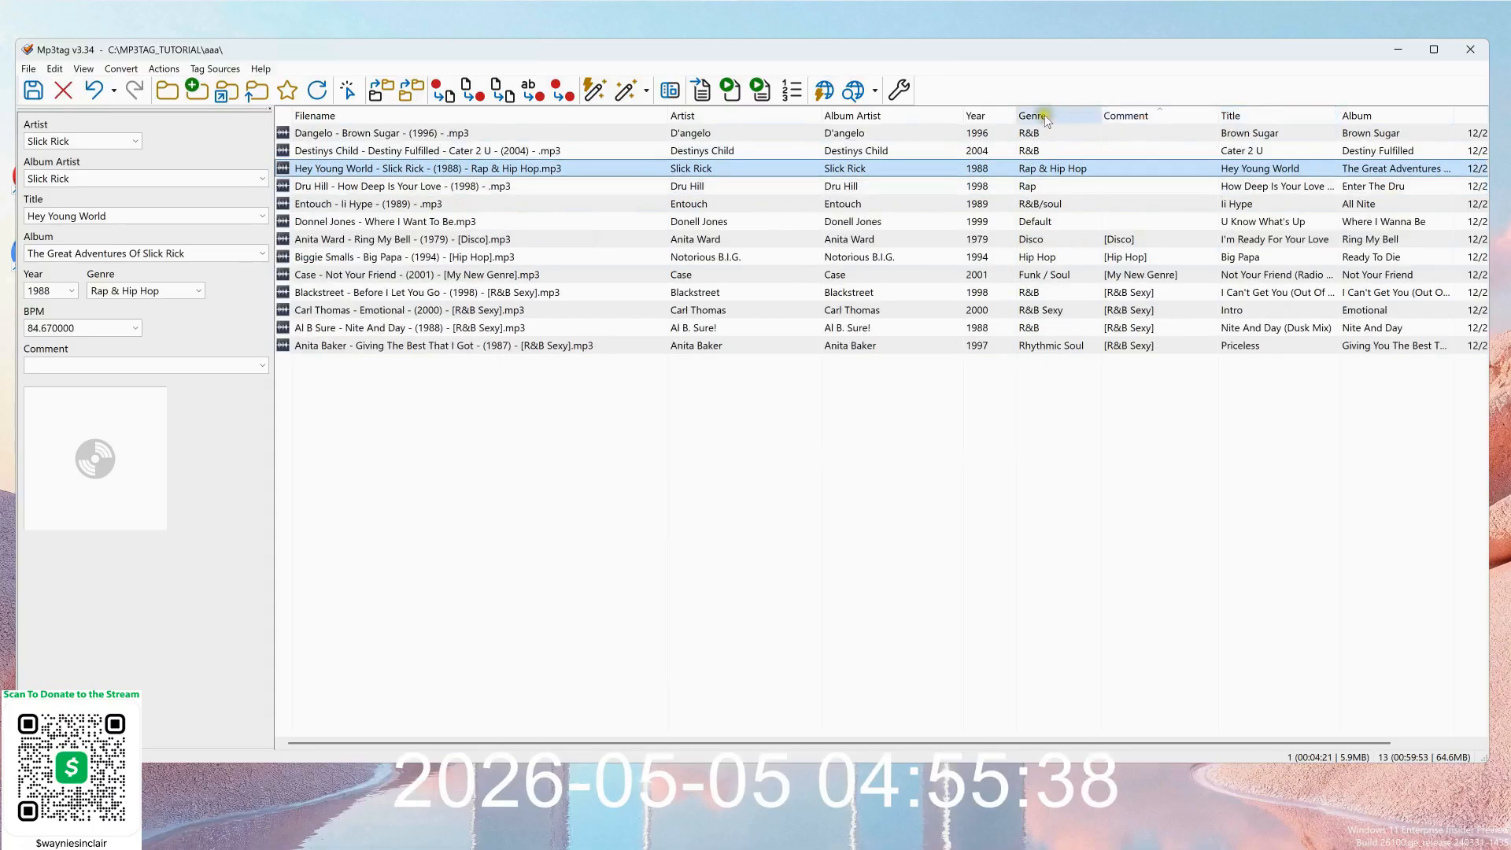
{"action": "left_click", "coordinate": [1047, 118]}
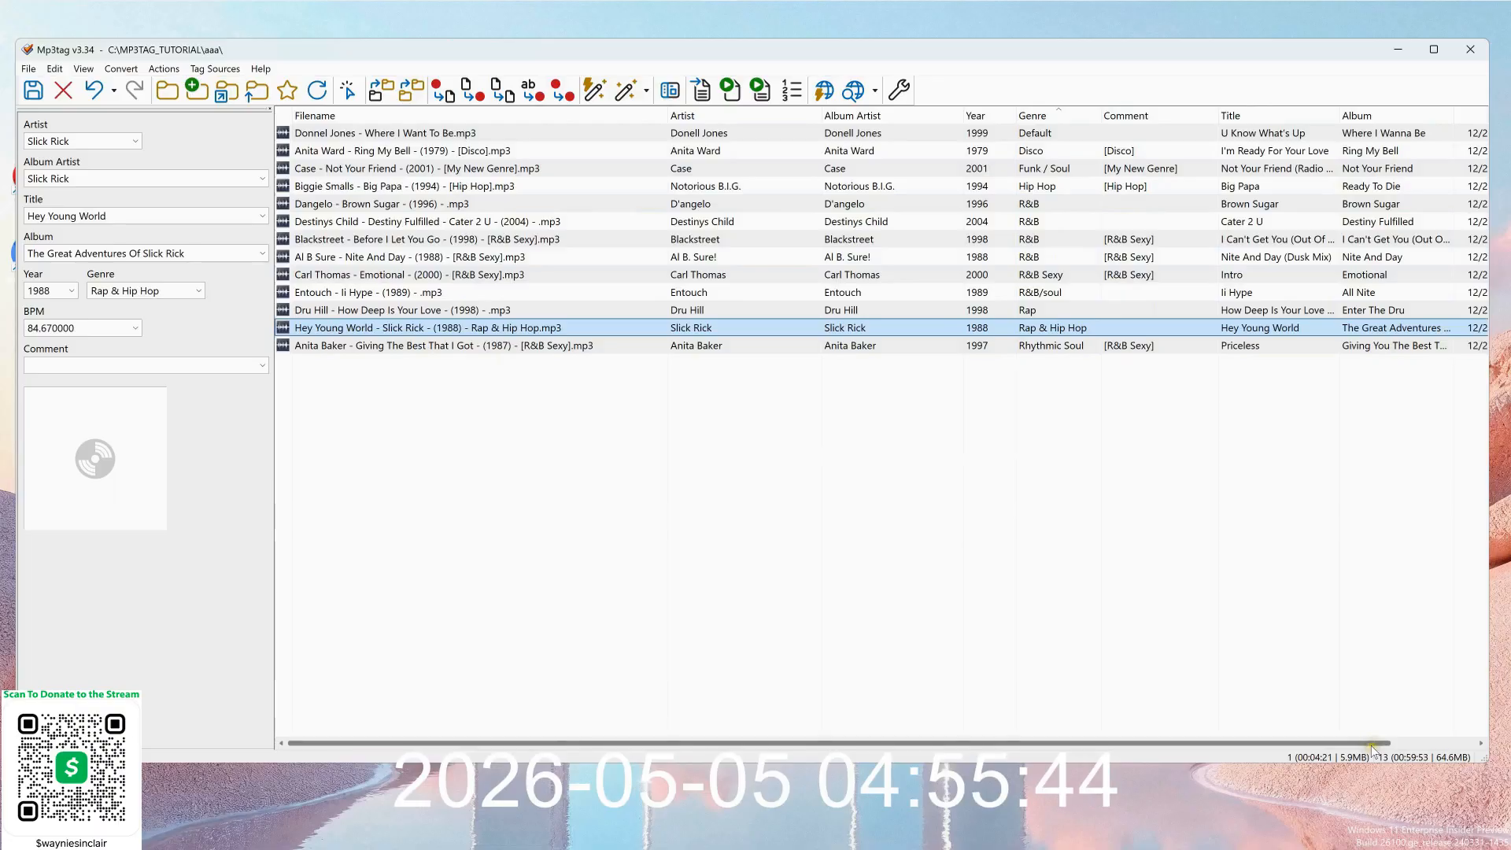
{"action": "left_click_drag", "start_coordinate": [1370, 744], "coordinate": [1452, 746]}
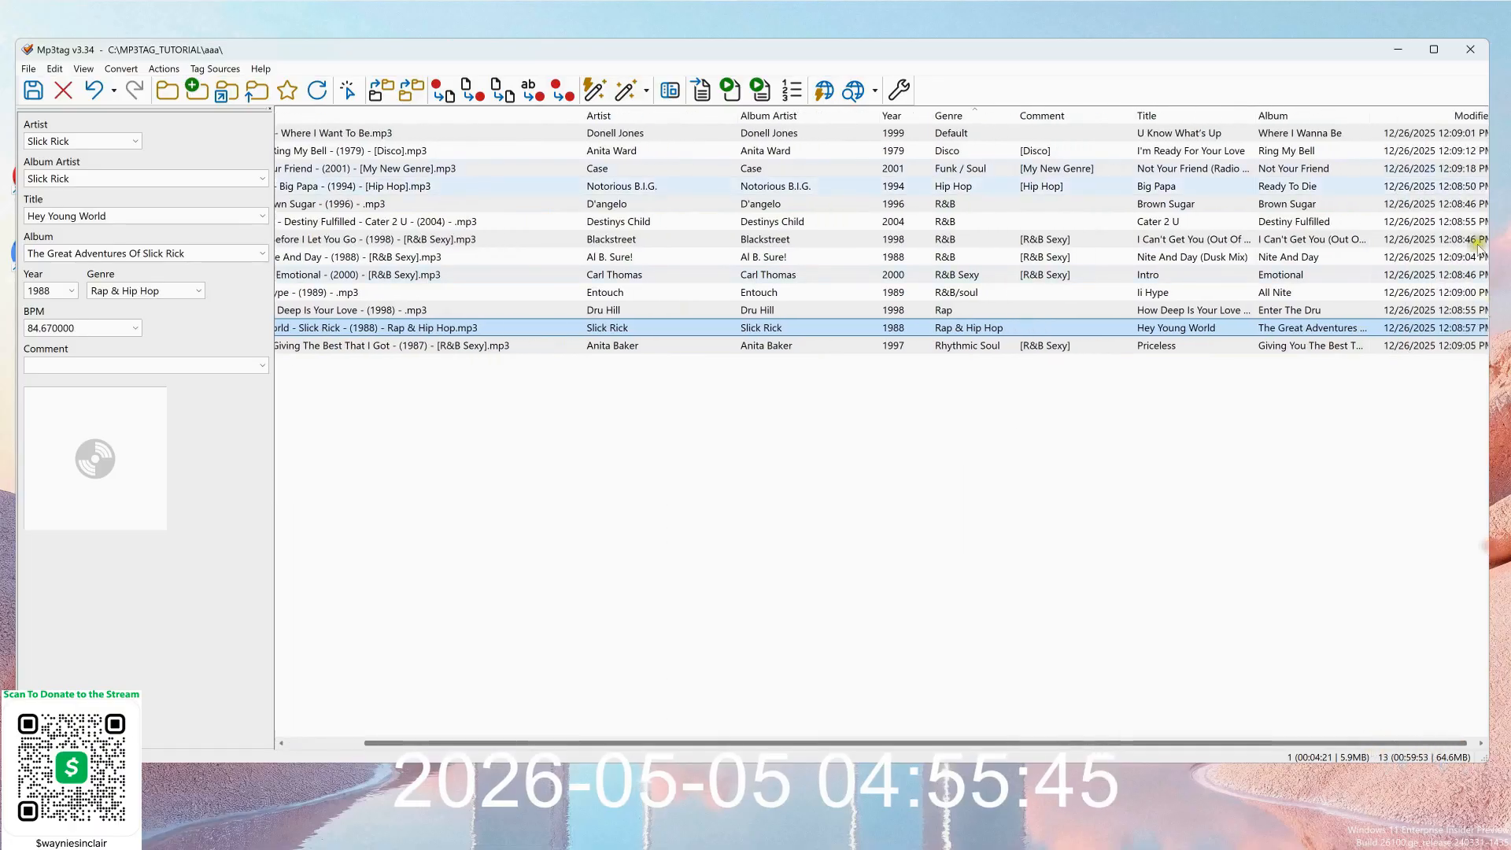
{"action": "left_click", "coordinate": [1471, 118]}
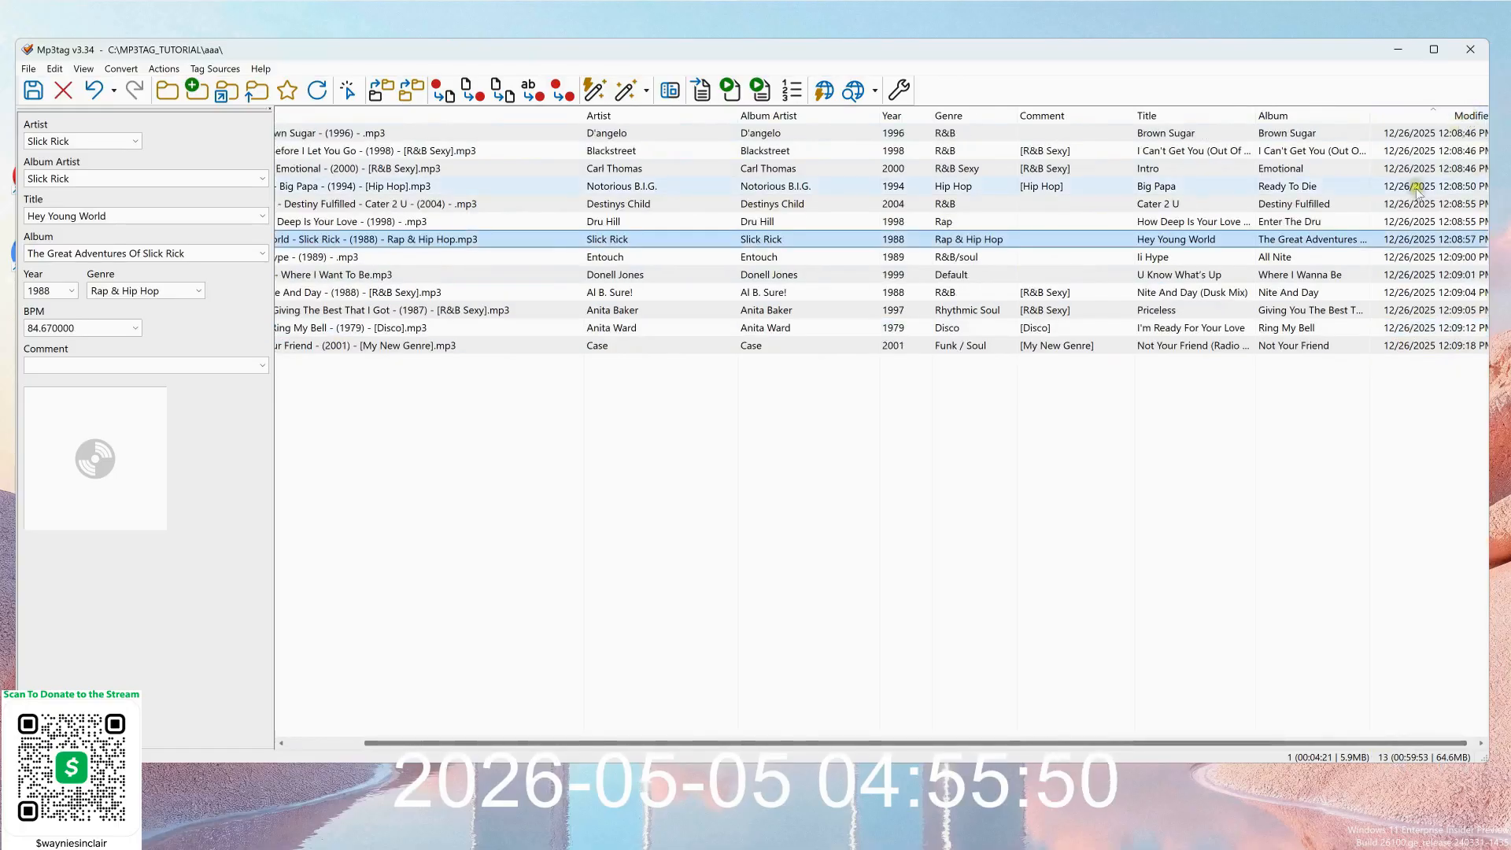
{"action": "scroll", "coordinate": [1422, 162], "scroll_direction": "left", "scroll_amount": 4}
{"action": "scroll", "coordinate": [1406, 197], "scroll_direction": "right", "scroll_amount": 4}
{"action": "scroll", "coordinate": [1395, 234], "scroll_direction": "left", "scroll_amount": 1}
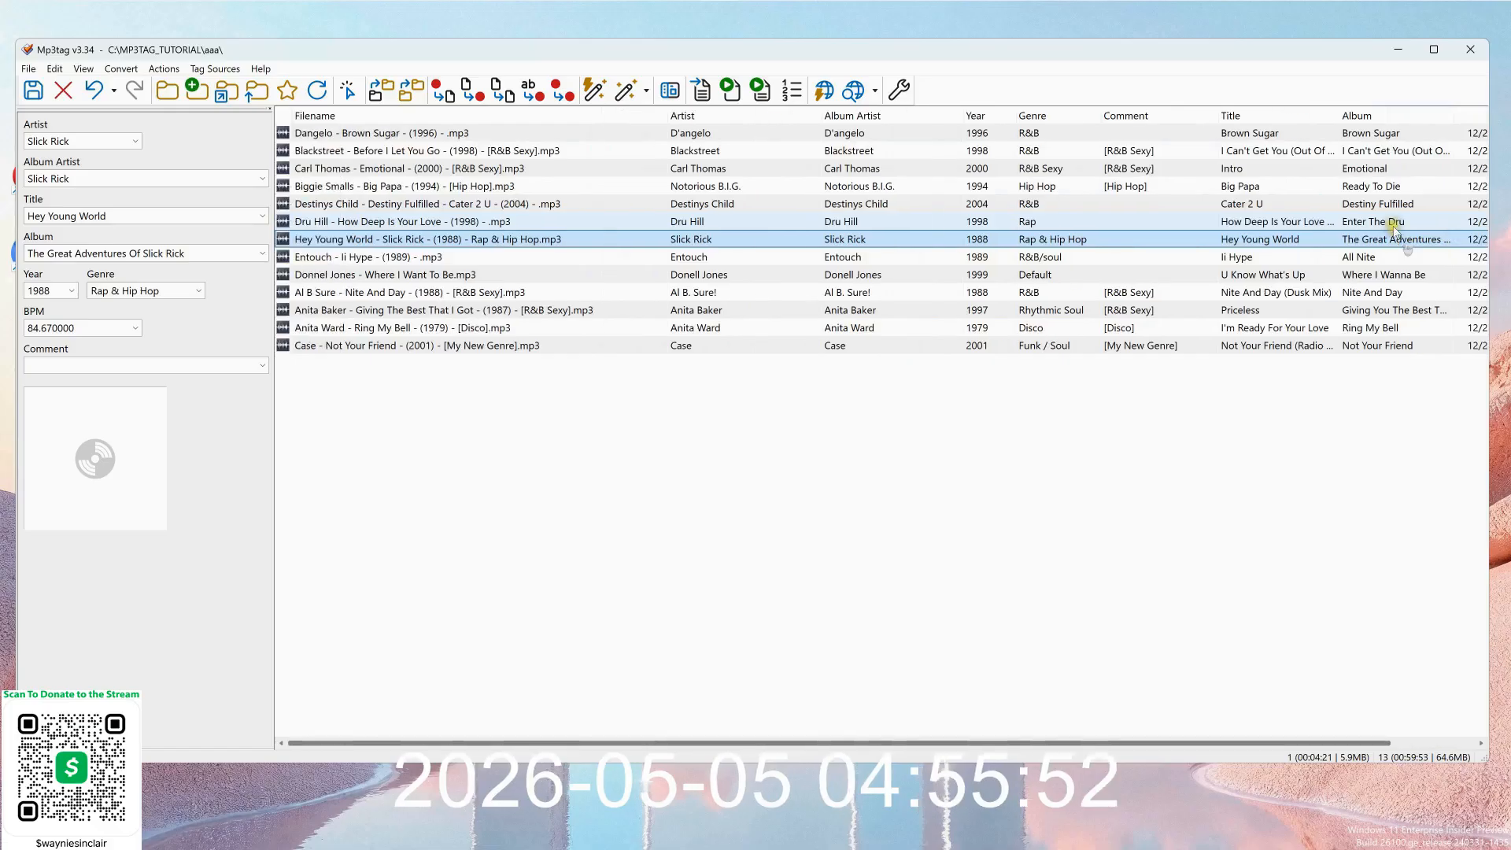
{"action": "scroll", "coordinate": [1397, 260], "scroll_direction": "right", "scroll_amount": 1}
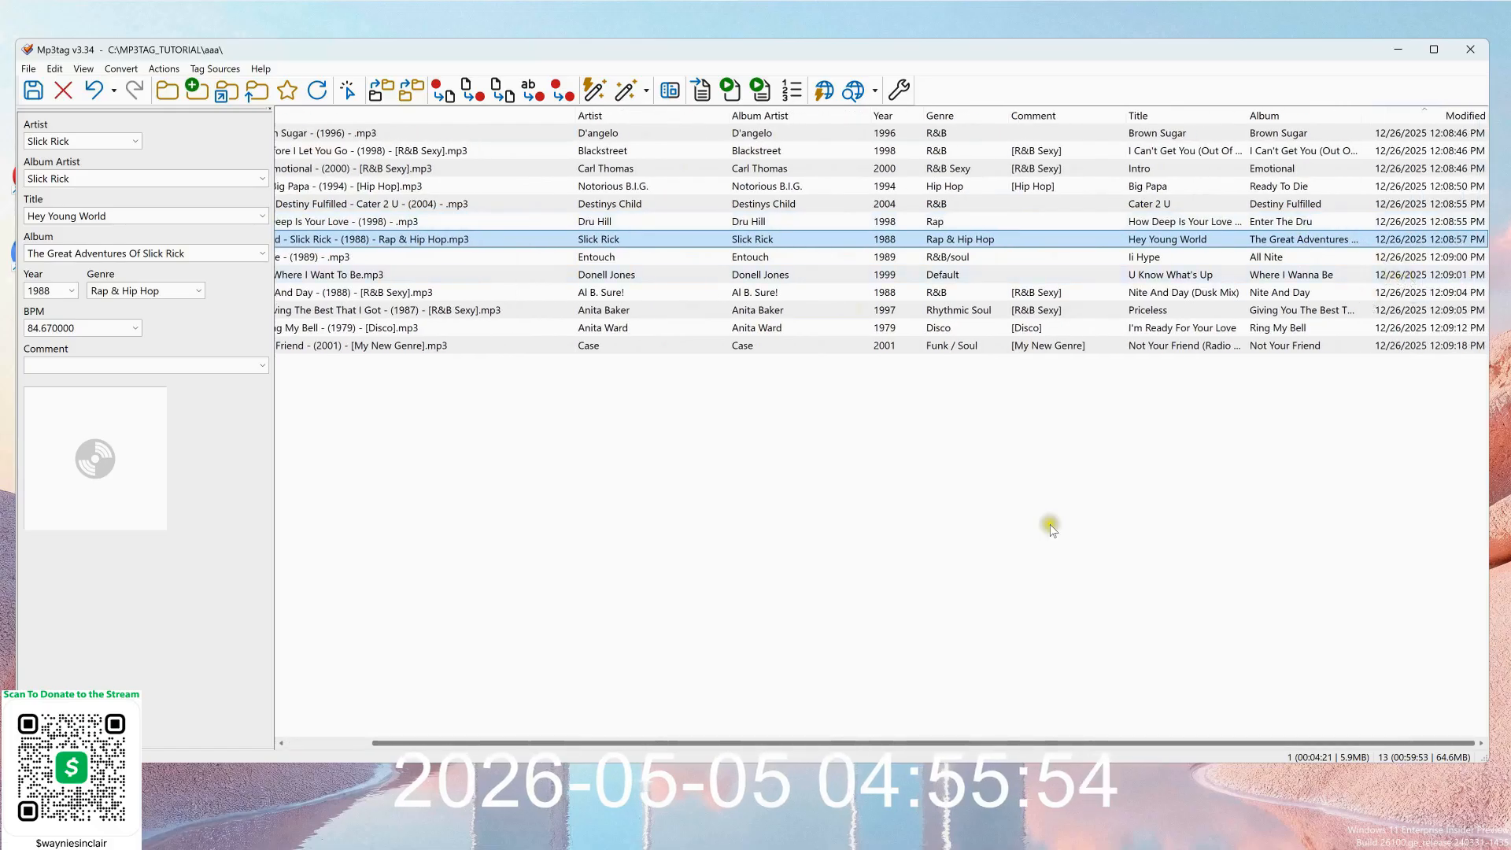
{"action": "scroll", "coordinate": [984, 394], "scroll_direction": "left", "scroll_amount": 4}
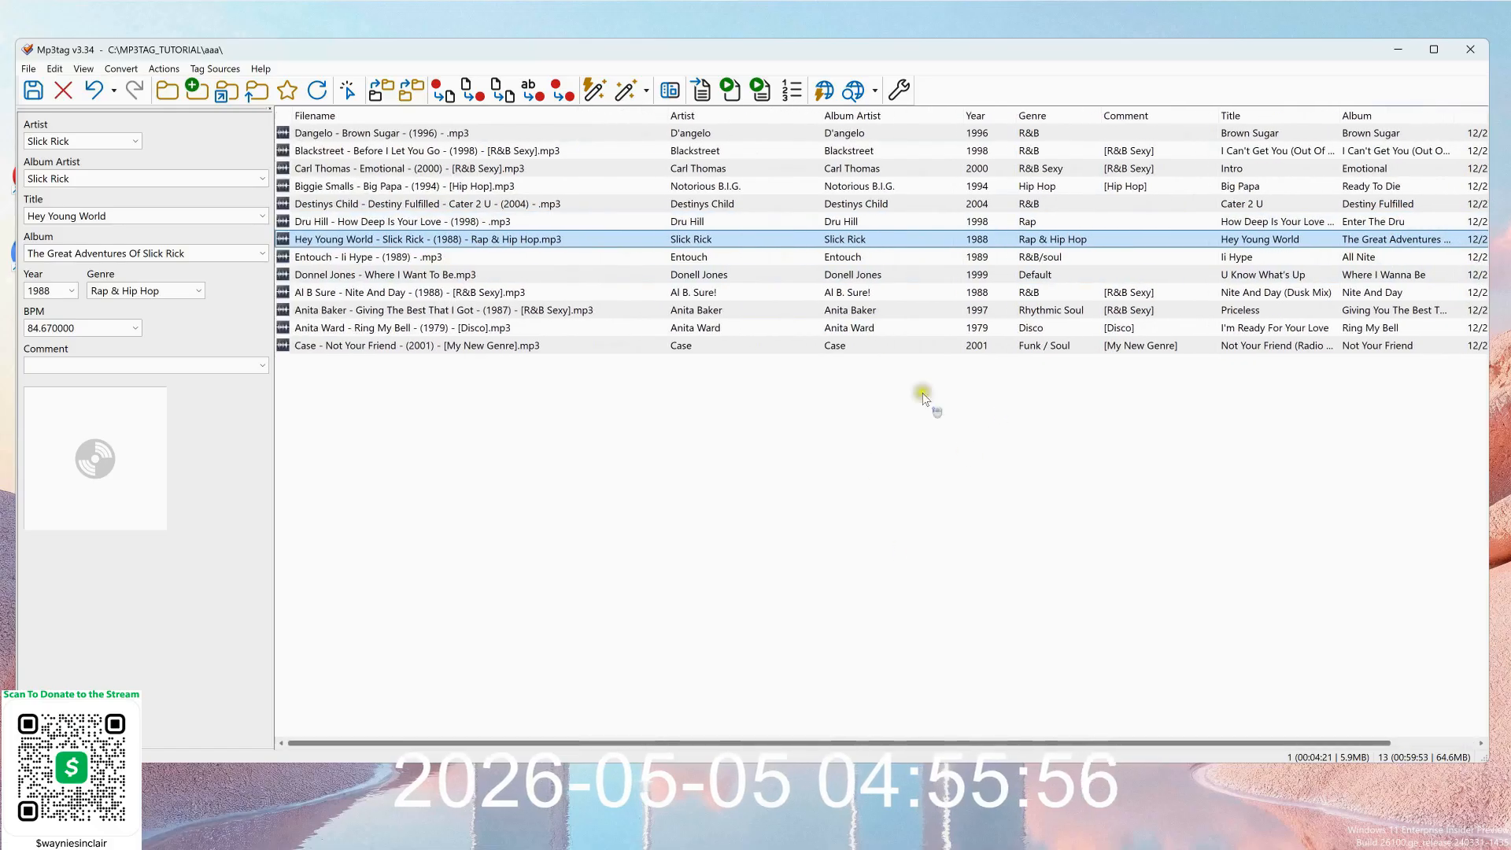
{"action": "scroll", "coordinate": [1023, 405], "scroll_direction": "right", "scroll_amount": 4}
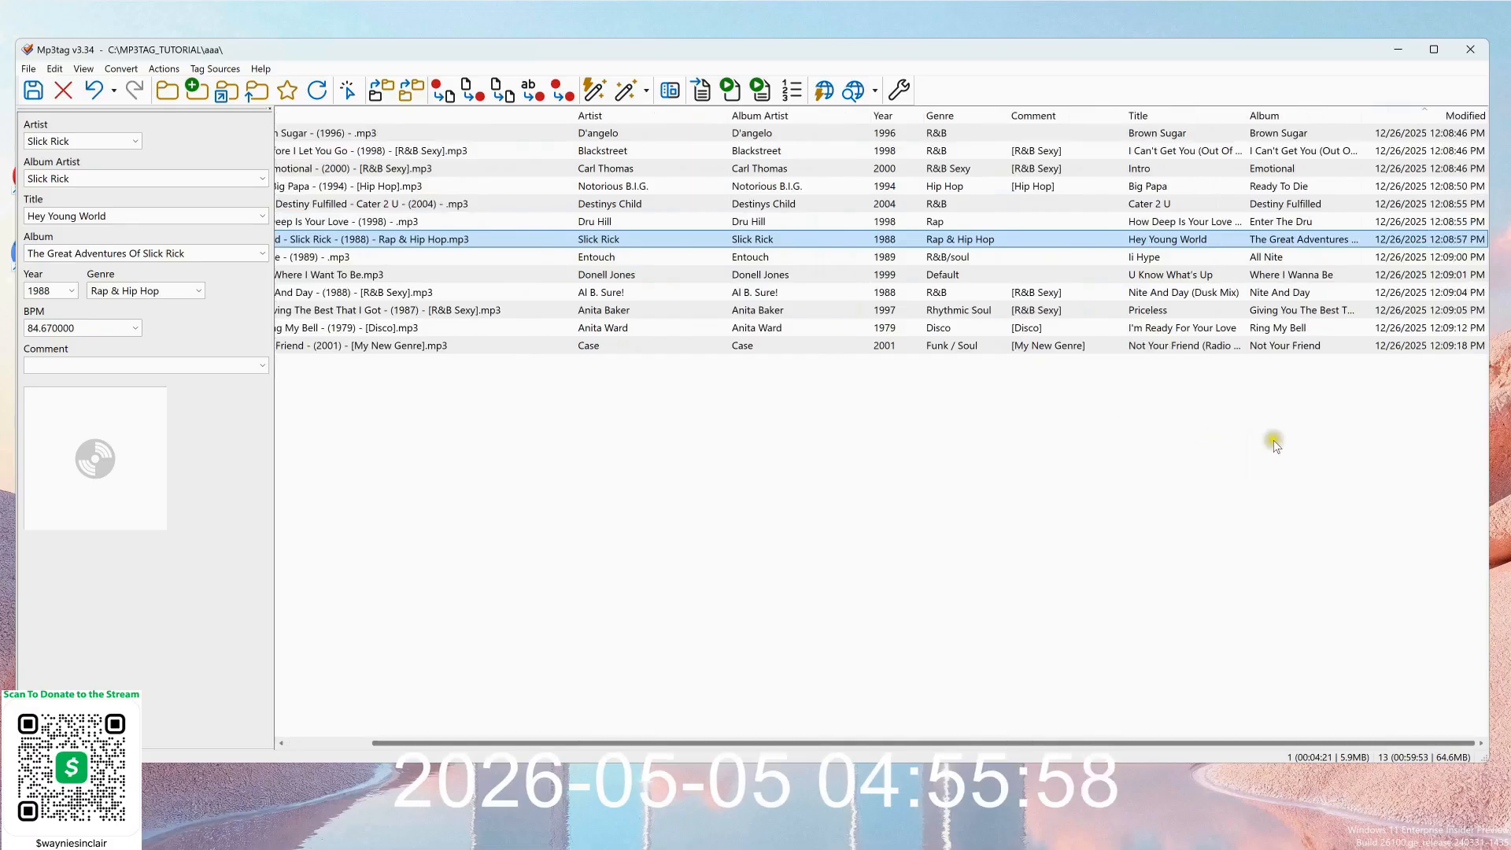
{"action": "scroll", "coordinate": [1040, 412], "scroll_direction": "left", "scroll_amount": 4}
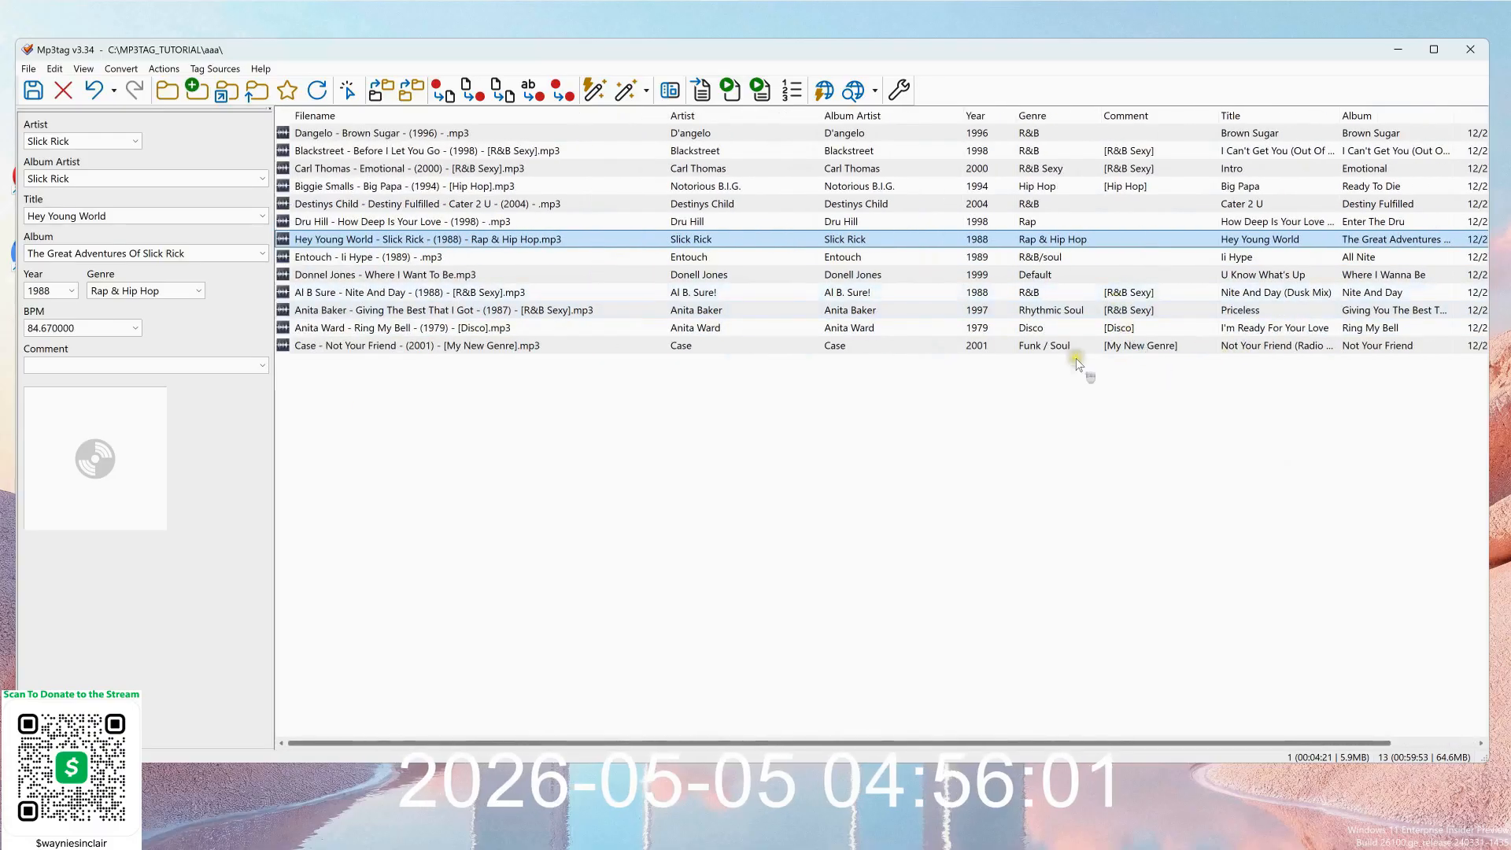
{"action": "left_click", "coordinate": [400, 346]}
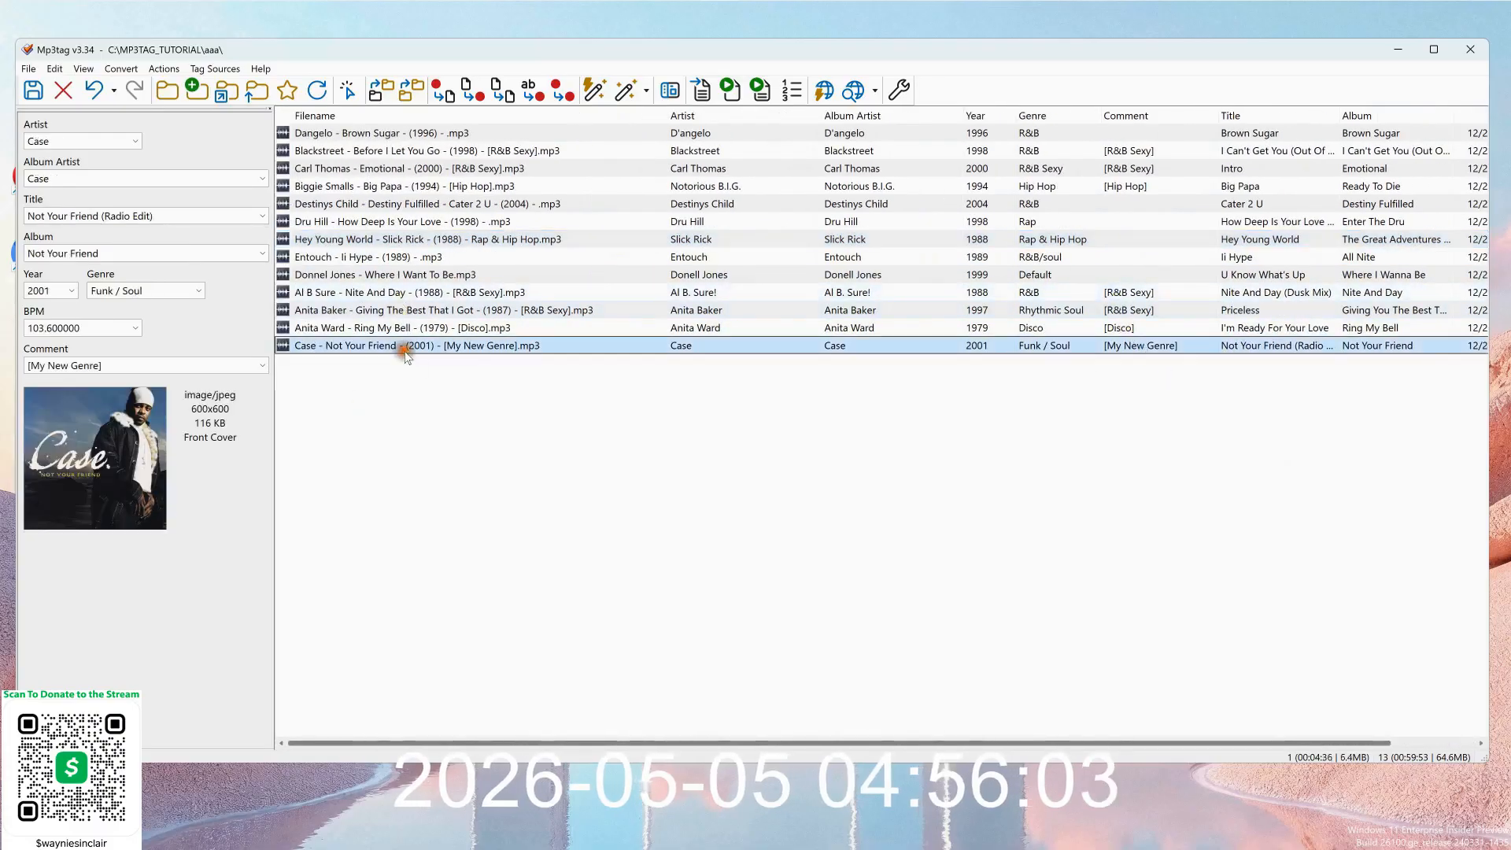
{"action": "left_click", "coordinate": [496, 382]}
{"action": "left_click", "coordinate": [504, 133]}
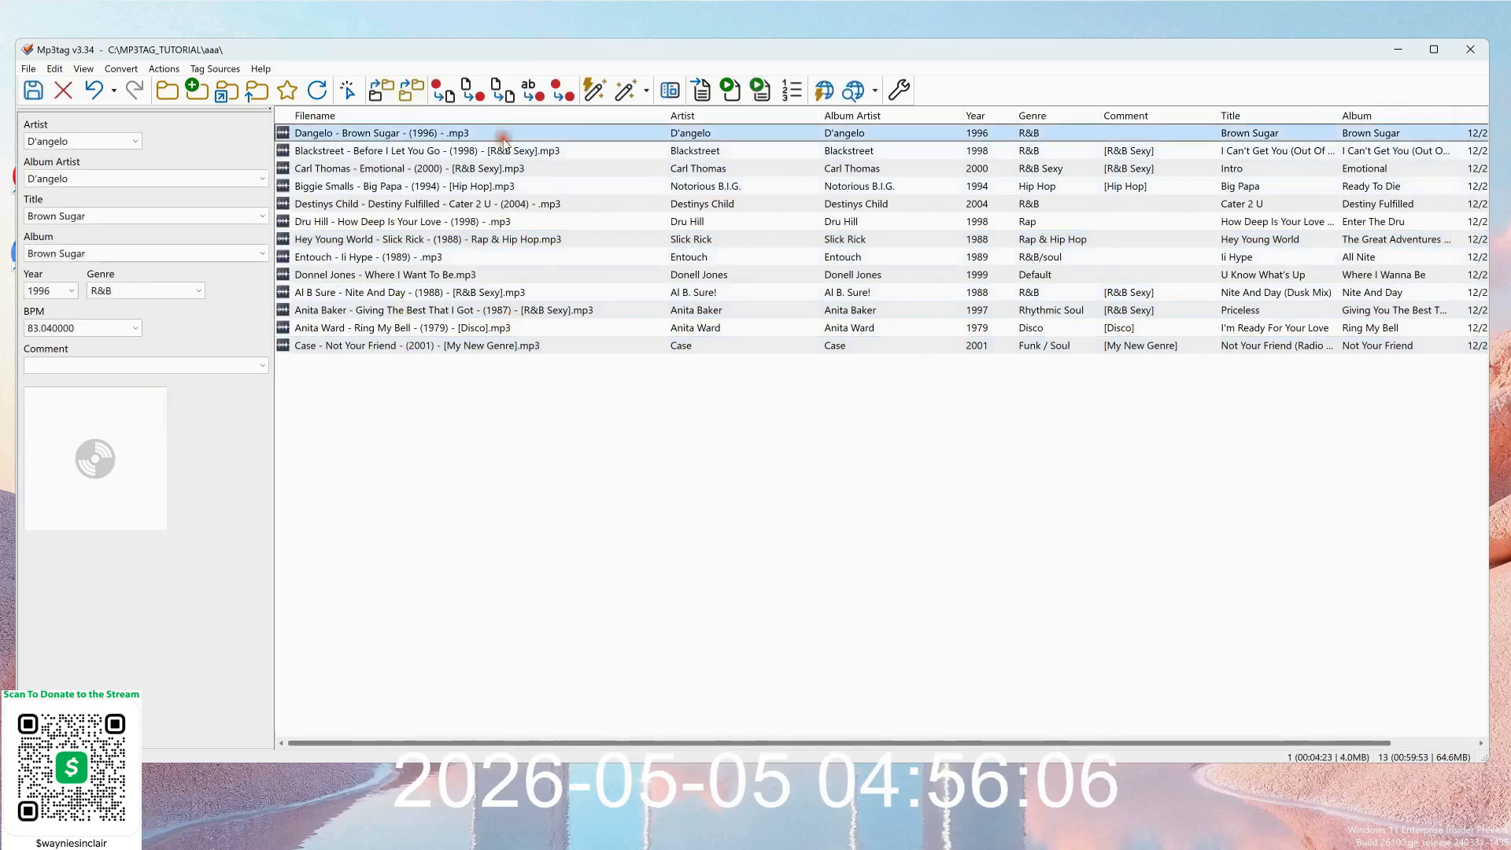
{"action": "left_click", "coordinate": [567, 150]}
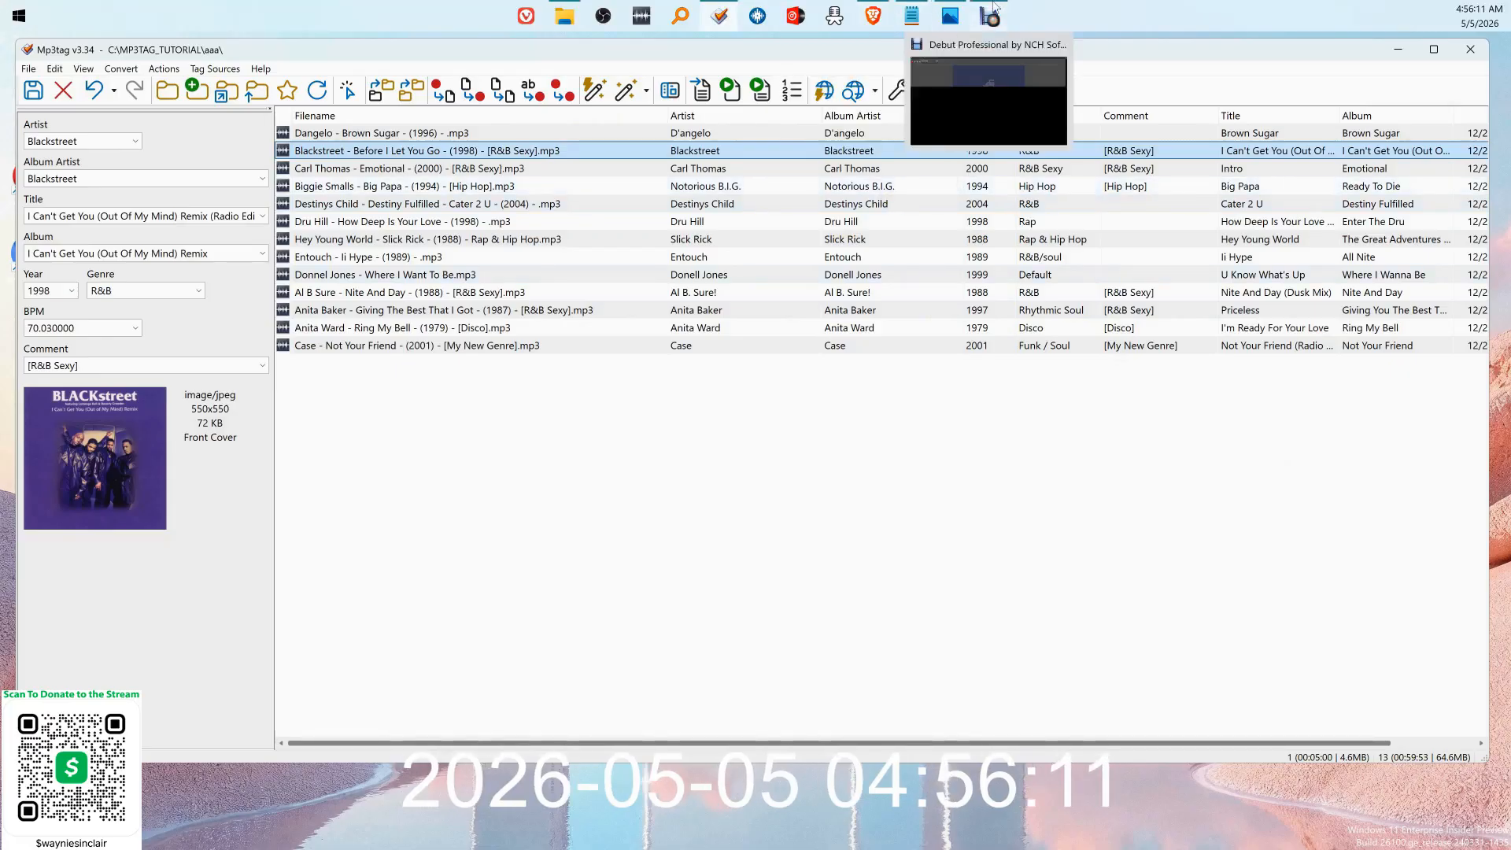
{"action": "left_click", "coordinate": [993, 11]}
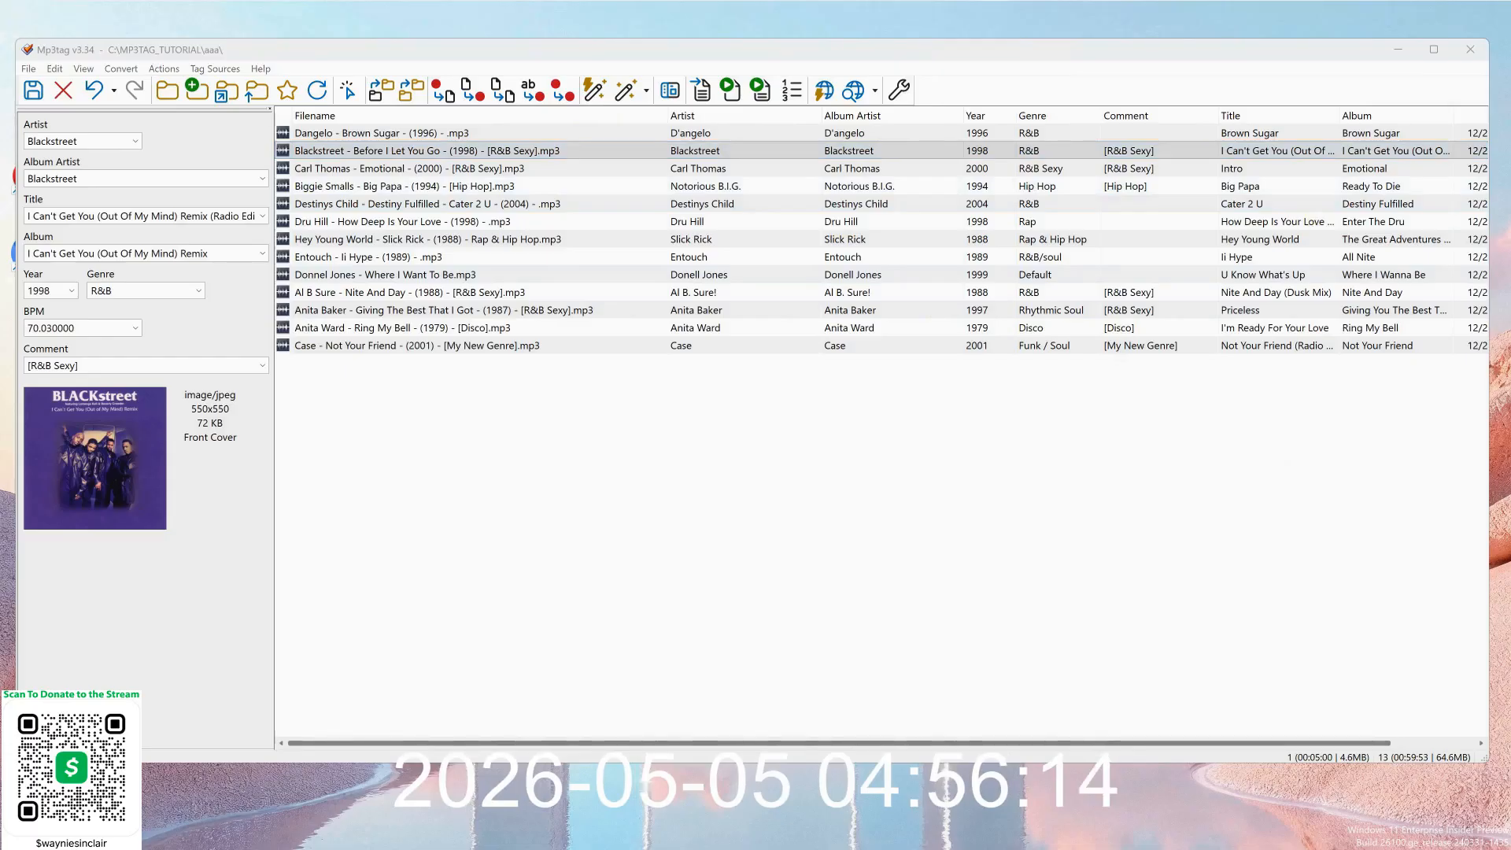